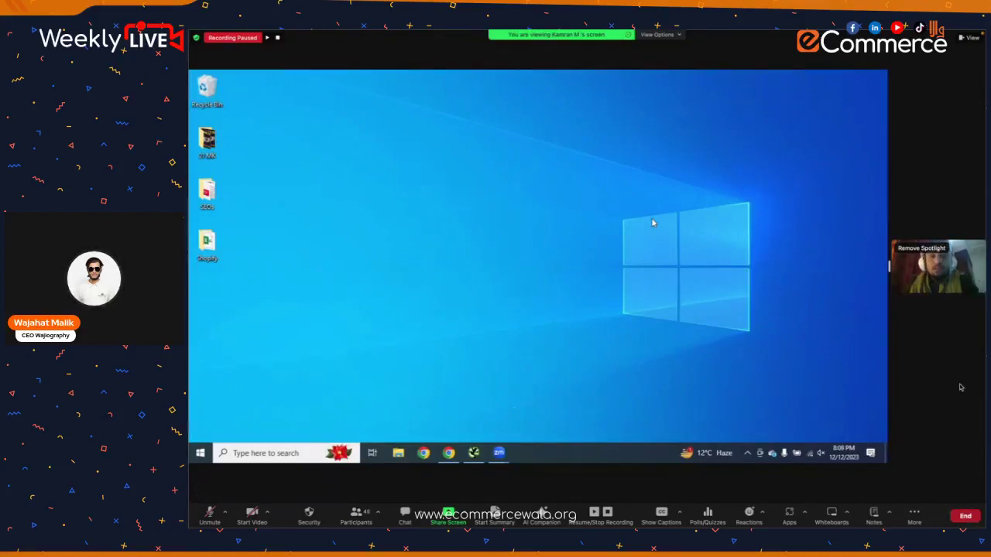
- Resume the paused Zoom meeting recording with the keyboard shortcut
key("alt+p")
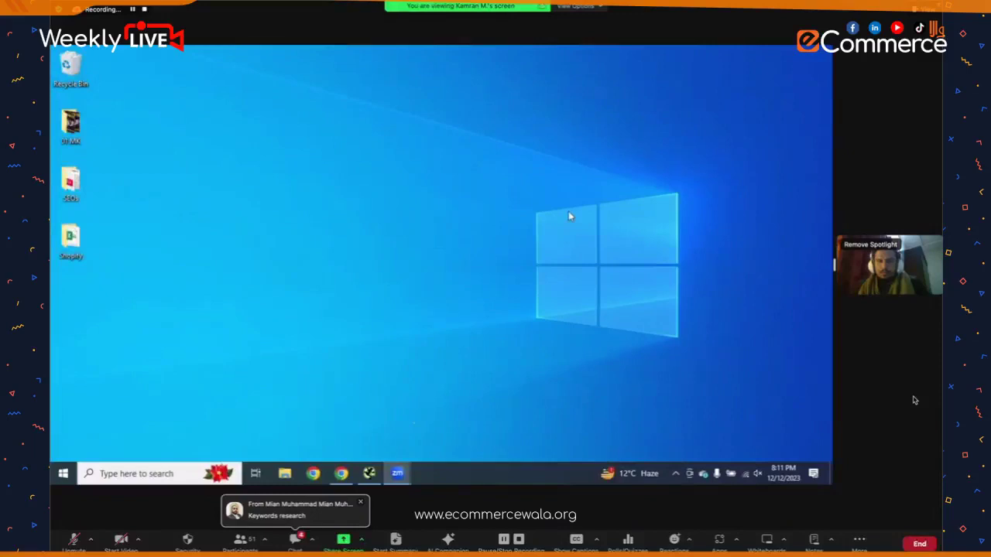
- Ask the screen-sharing co-host to unmute from Participants, then close Participants and Meeting Chat
left_click(295, 542)
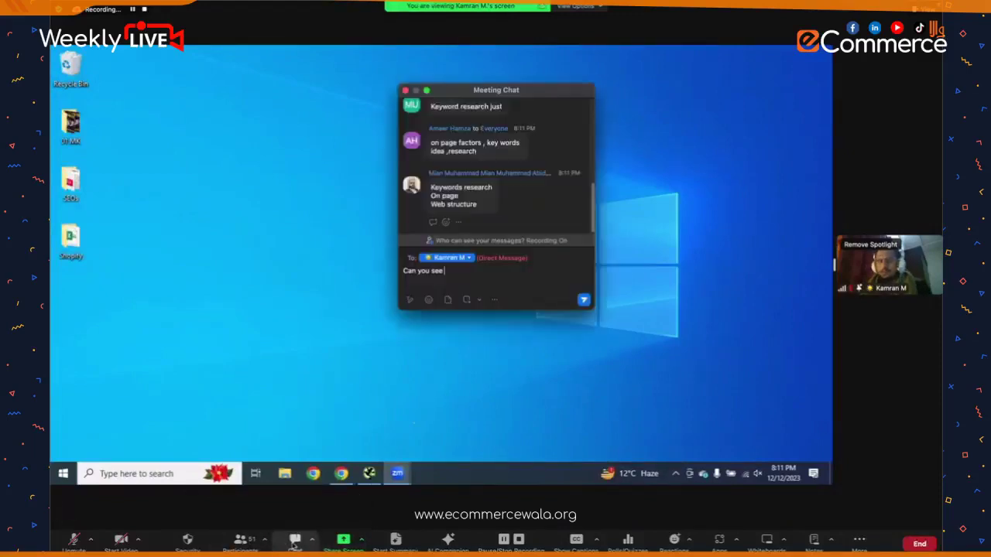
scroll(533, 186, "up", 3)
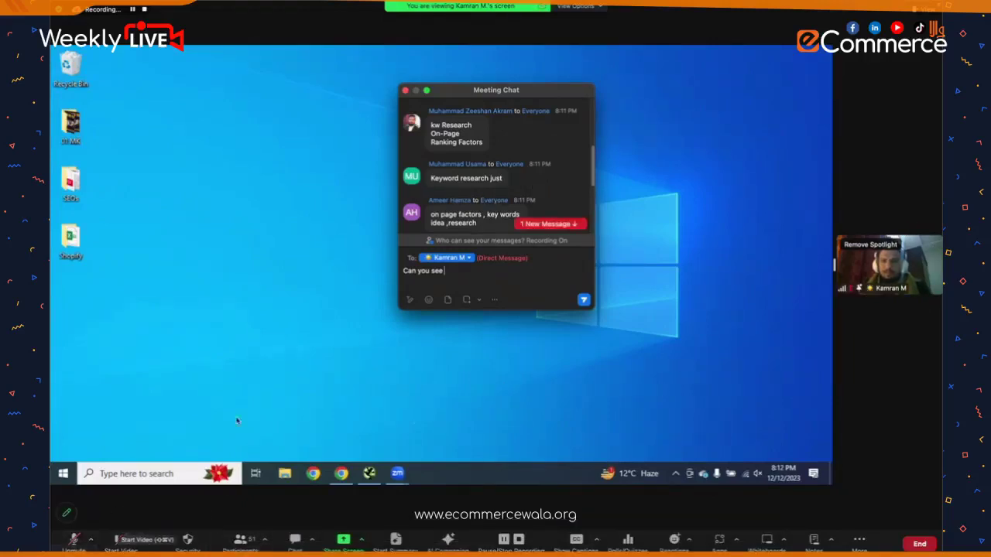
left_click(240, 539)
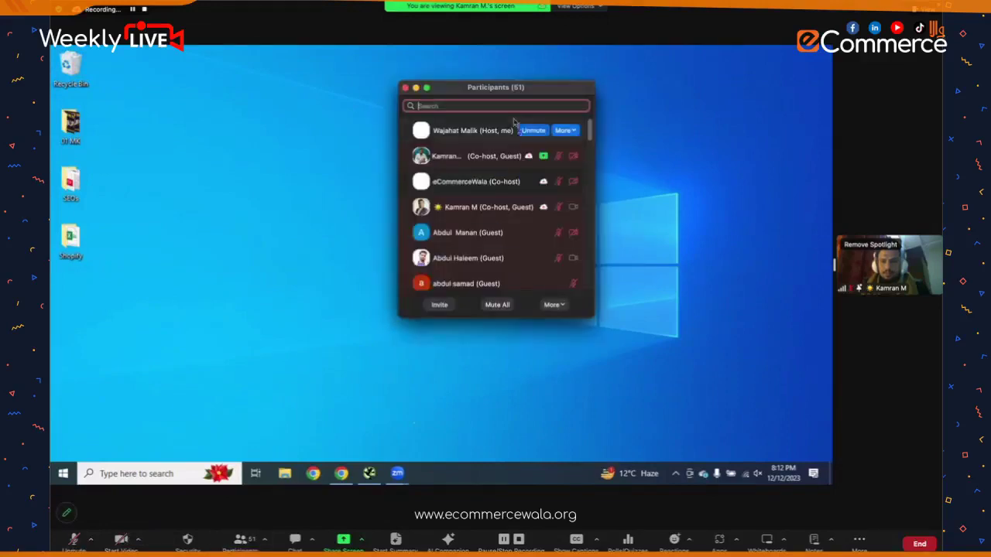
left_click(562, 156)
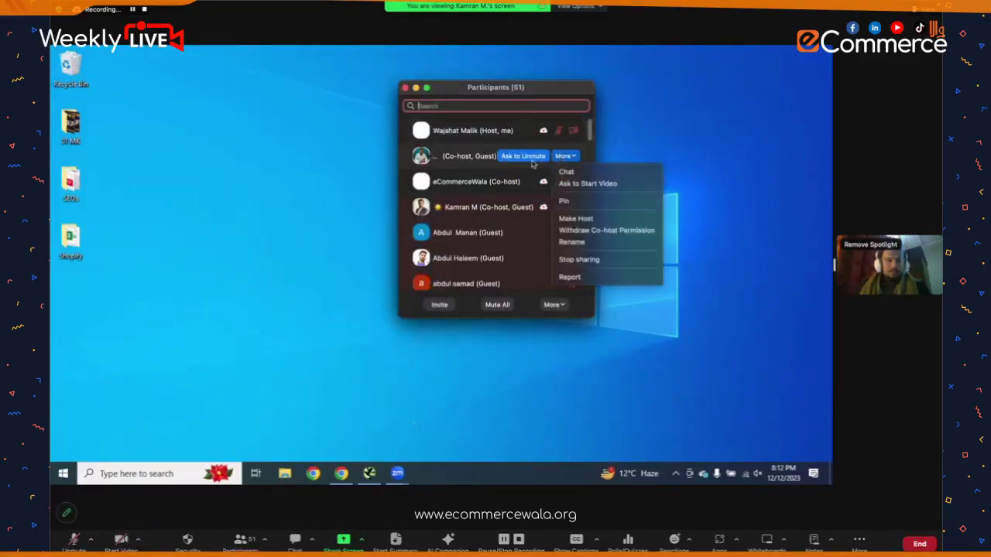
left_click(533, 163)
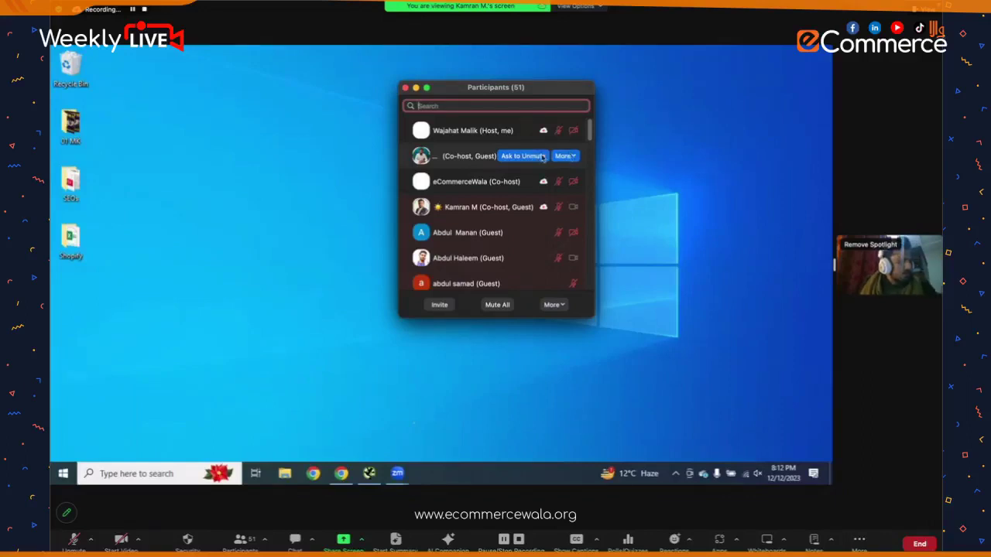
left_click(544, 156)
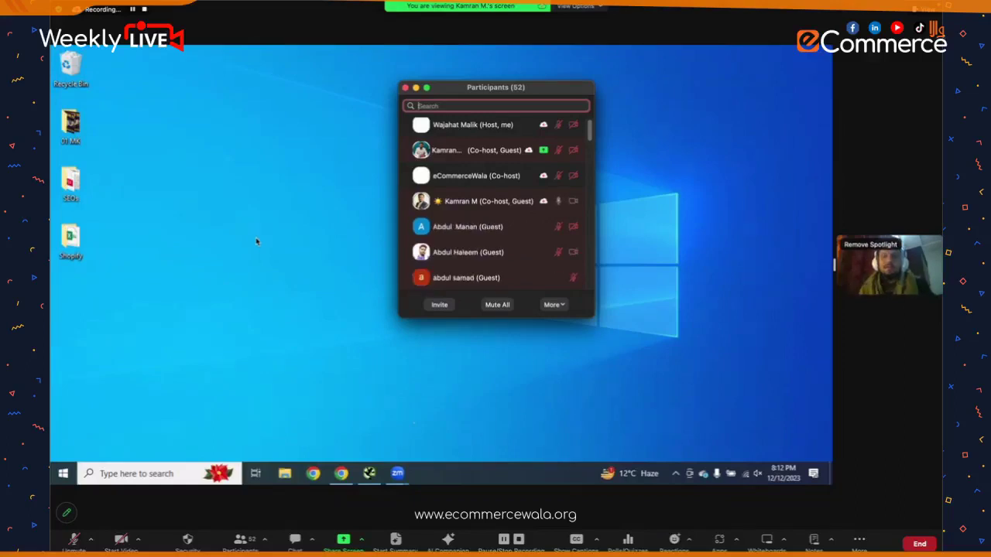
left_click(405, 87)
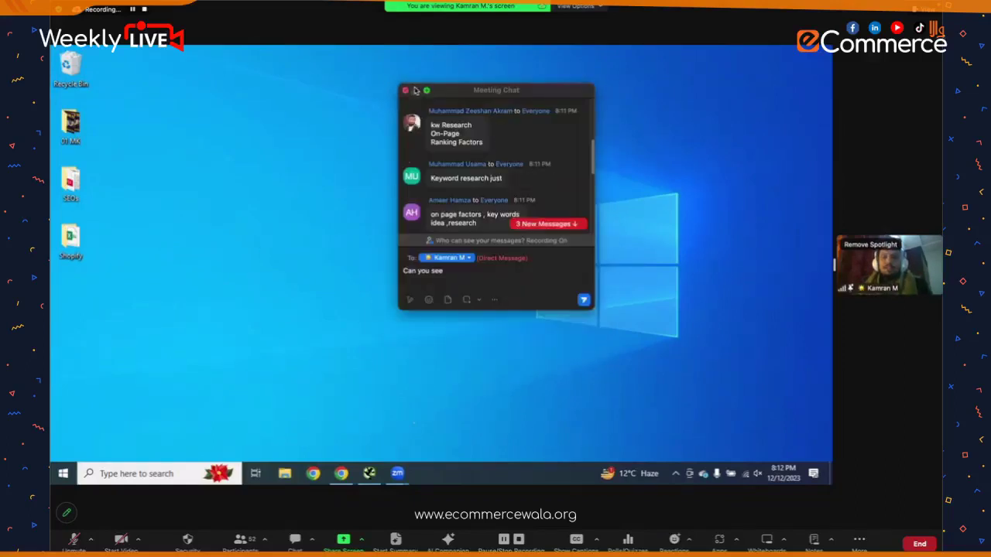
left_click(405, 91)
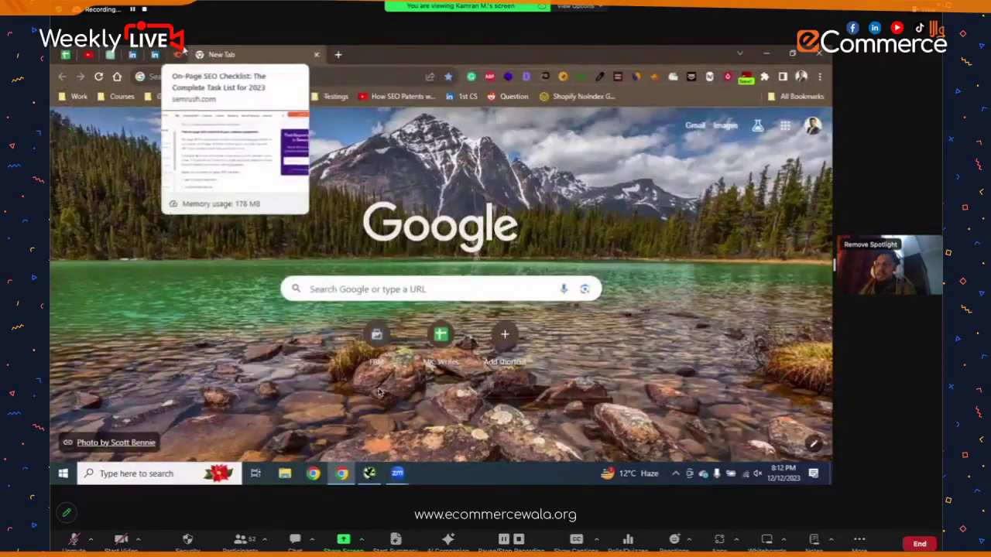
- Scroll through the On-Page SEO Checklist article, then create a blank spreadsheet via sheet.new
left_click(178, 55)
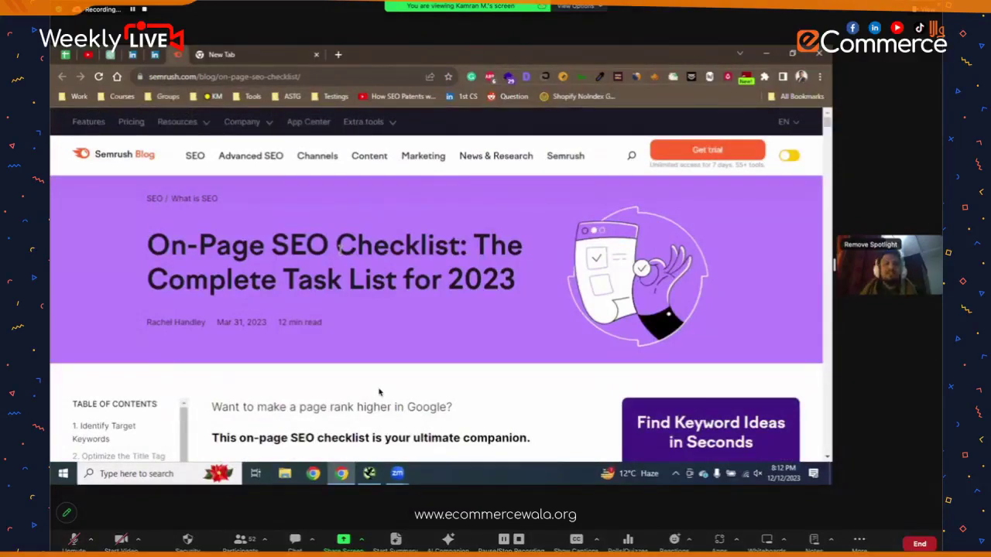
scroll(379, 393, "down", 5)
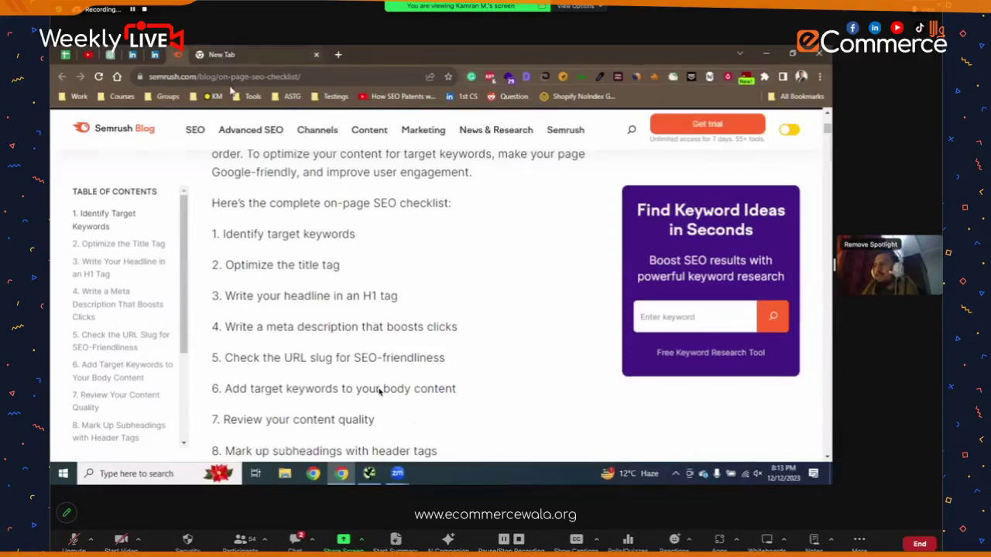
key("alt+Left")
left_click(231, 84)
type("sheet.new")
key("Return")
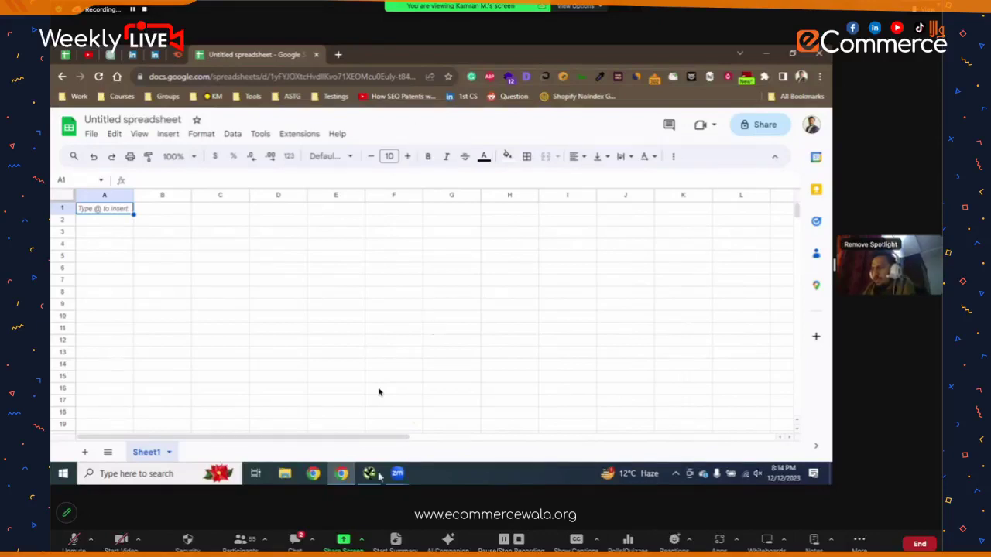
- Check Screaming Frog SEO Spider, return to Chrome, and add a new tab beside the spreadsheet
key("alt+Tab")
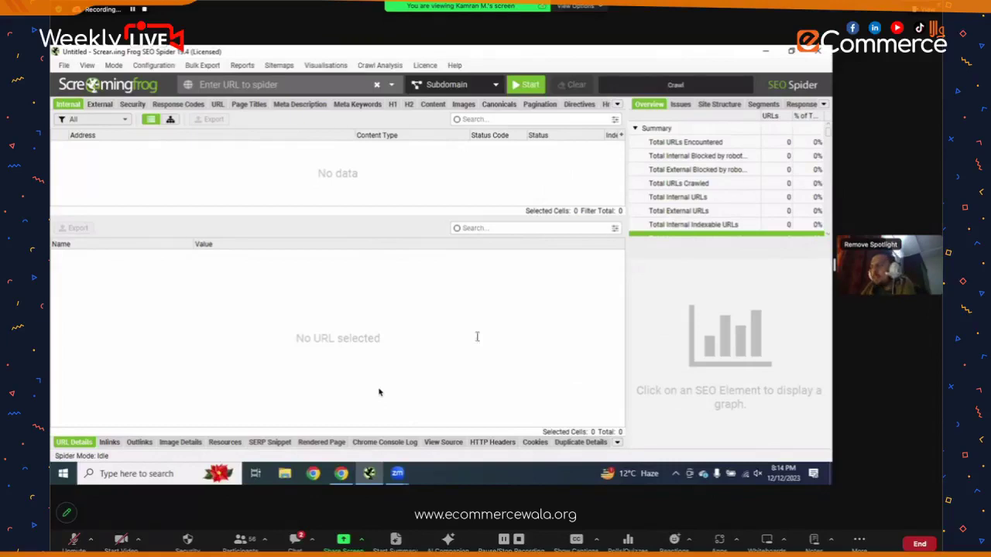
key("alt+Tab")
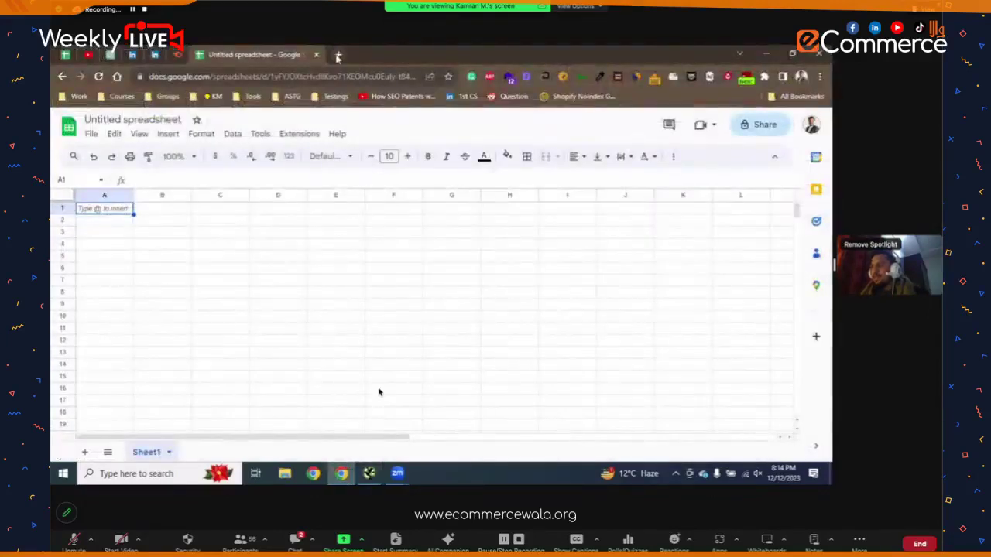
left_click(339, 54)
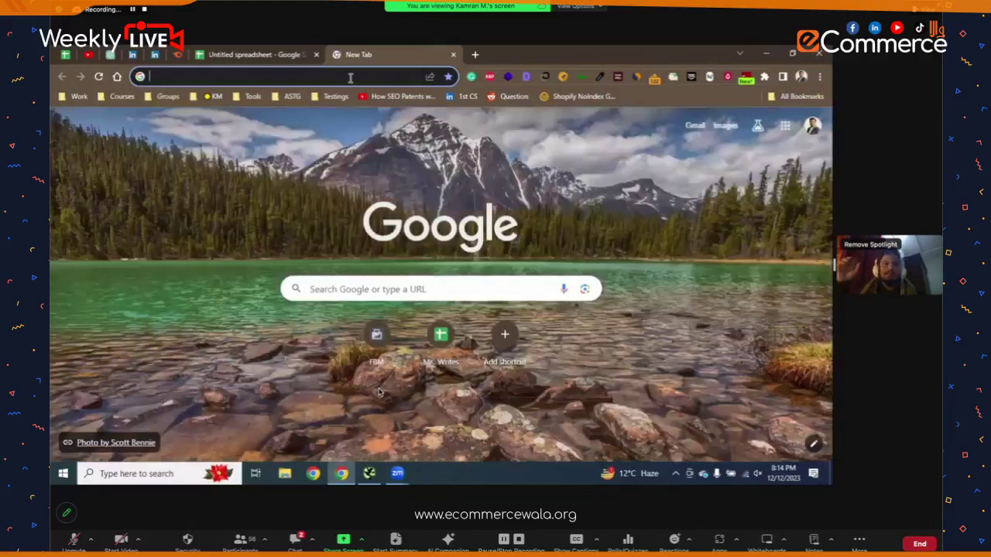
- Review the meeting chat, close it, and dismiss the incoming chat notification
left_click(350, 76)
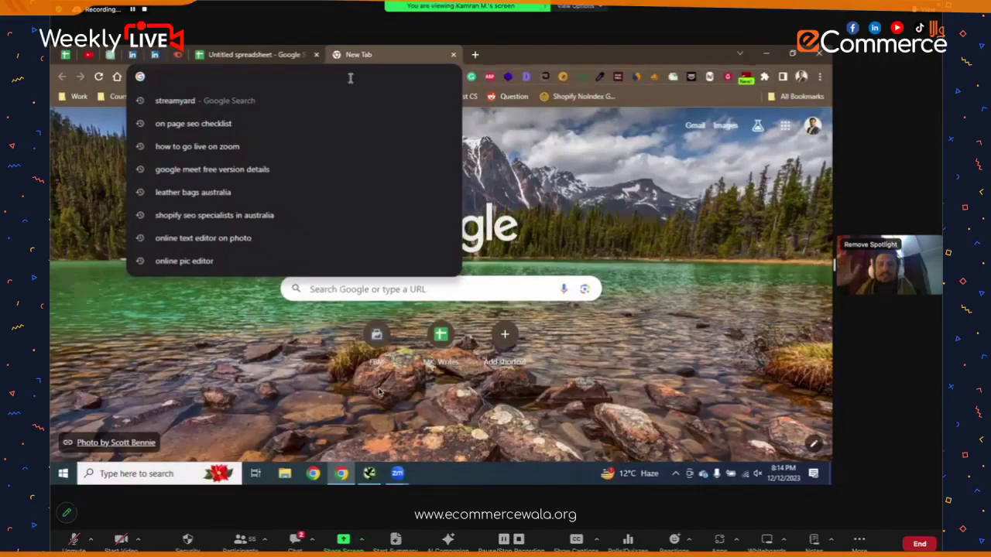
left_click(294, 540)
scroll(493, 188, "down", 3)
scroll(492, 187, "down", 2)
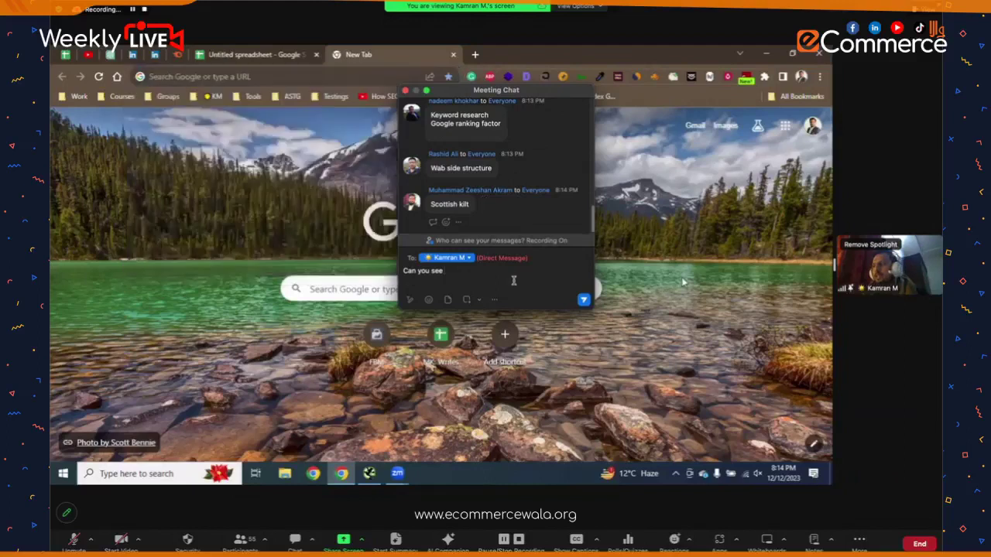
left_click(404, 90)
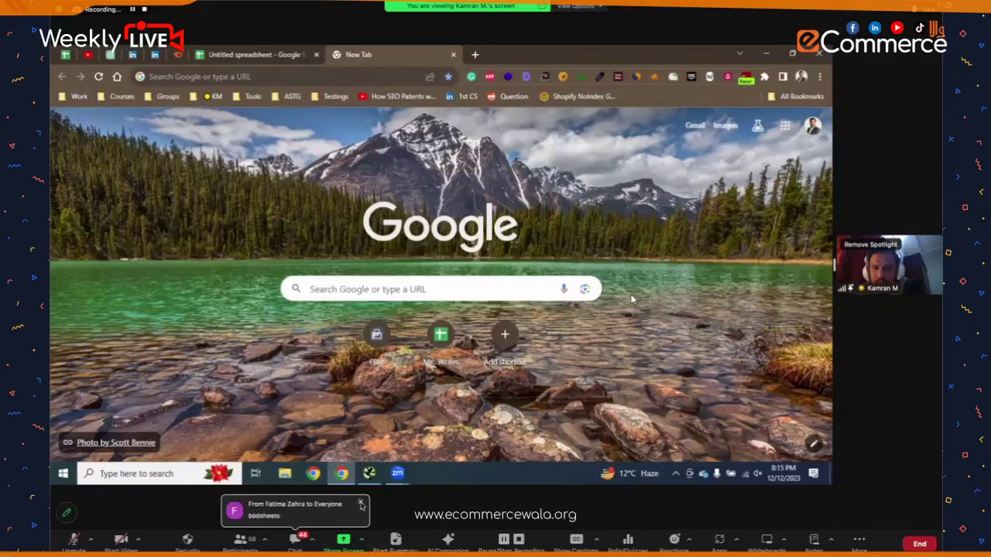
left_click(360, 503)
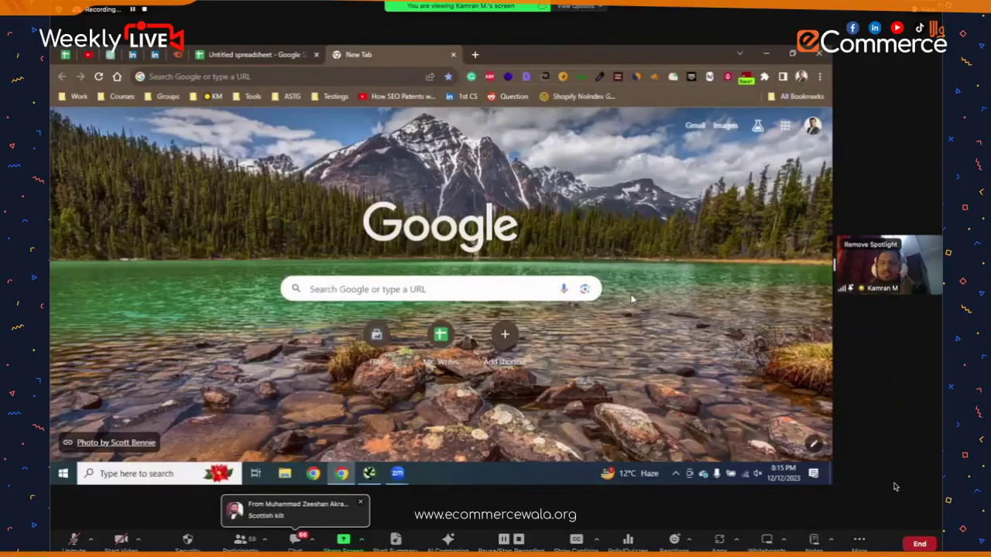
- Open the ToolsZen login page and run a Google search for 'driving gloves'
left_click(475, 55)
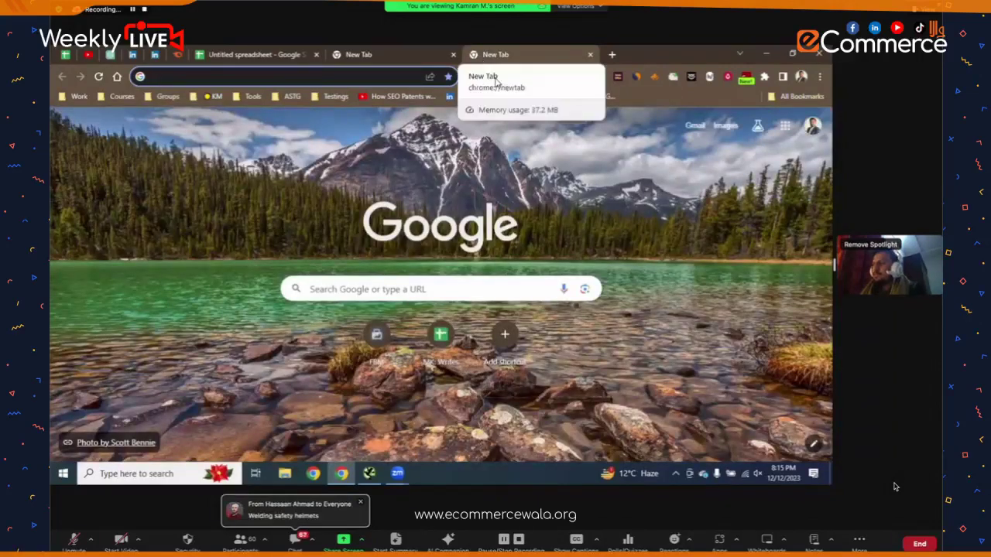
type("toolszen.com")
key("Return")
key("ctrl+shift+Tab")
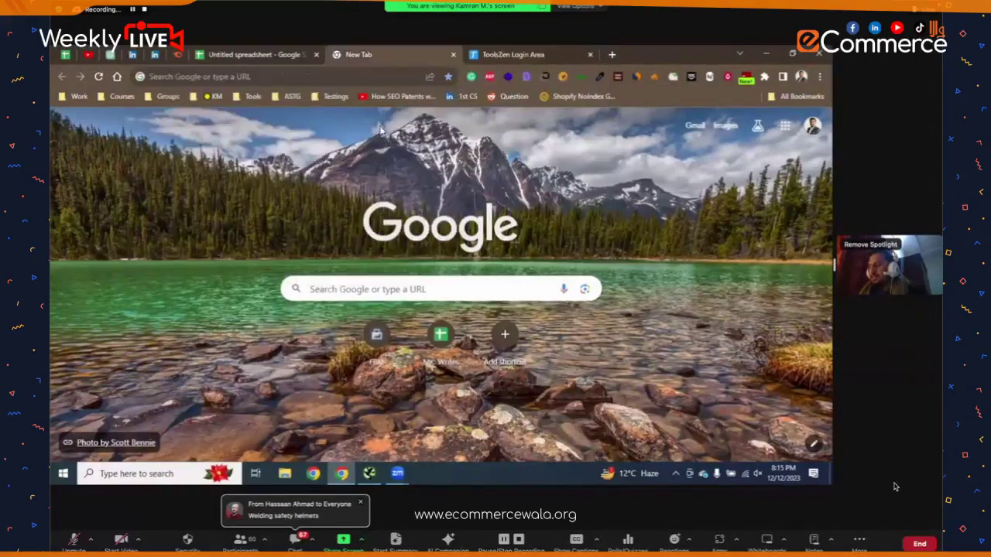
left_click(365, 75)
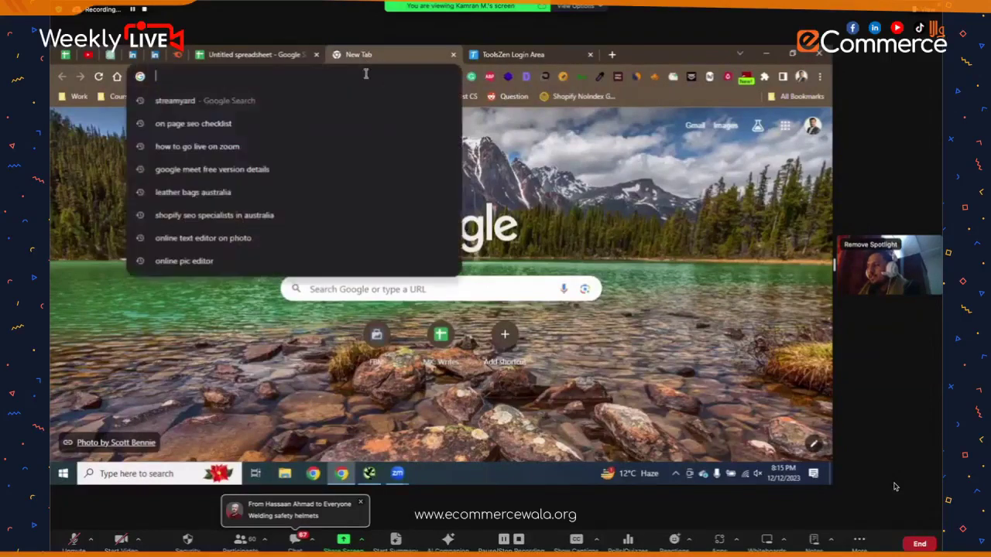
type("driving gl")
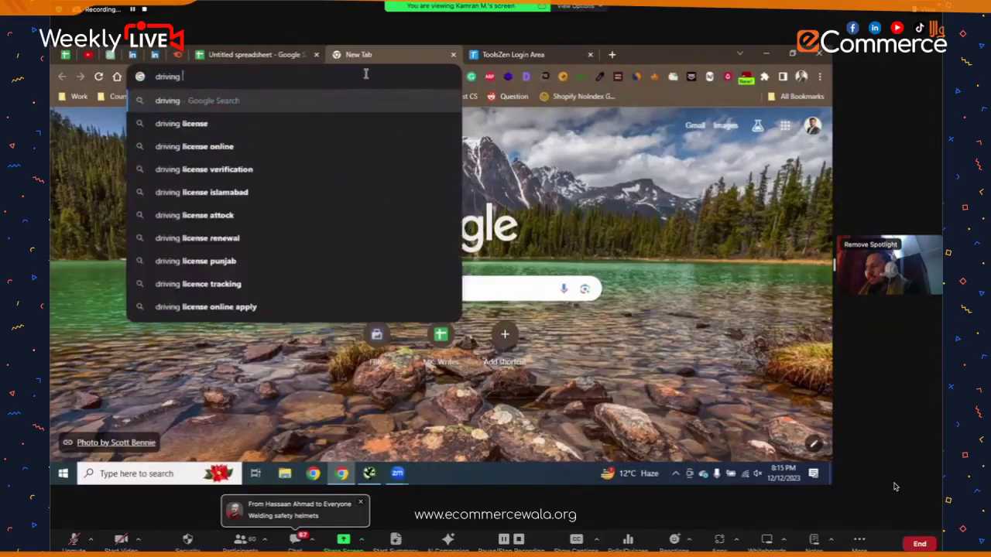
type("oves")
key("Return")
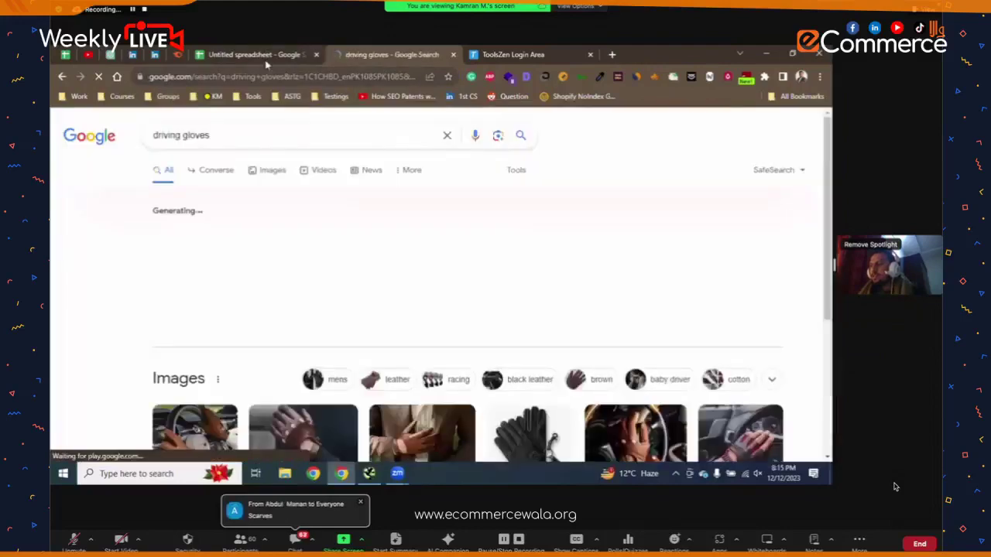
left_click(256, 54)
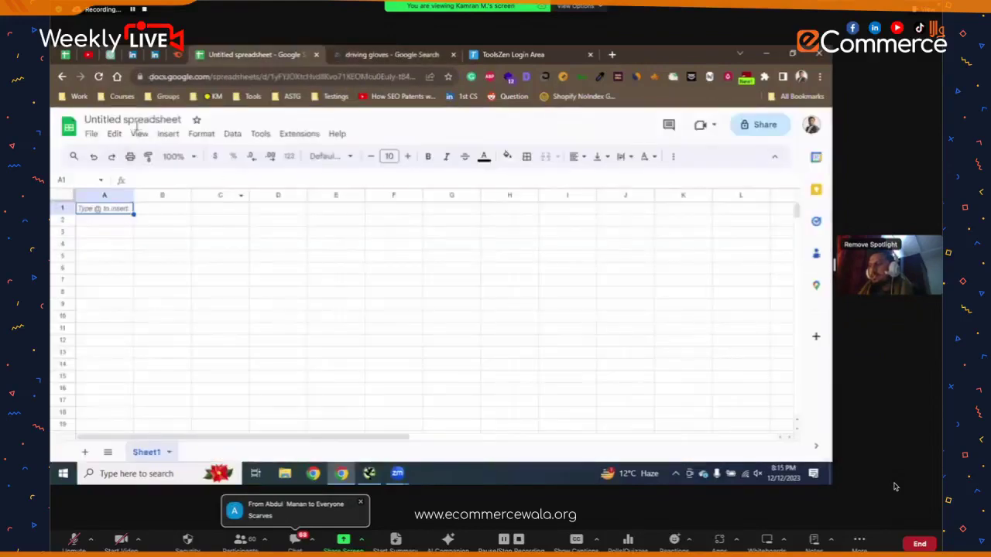
- Rename the spreadsheet to 'Reverse Engineering in SEO'
left_click(133, 121)
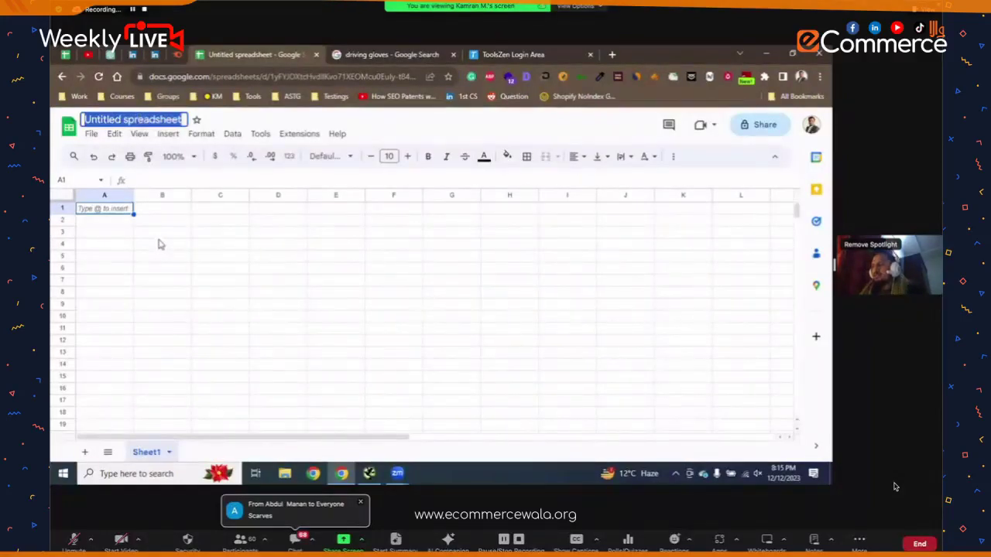
type("REverse")
key("BackSpace")
key("BackSpace")
key("BackSpace")
key("BackSpace")
key("BackSpace")
key("BackSpace")
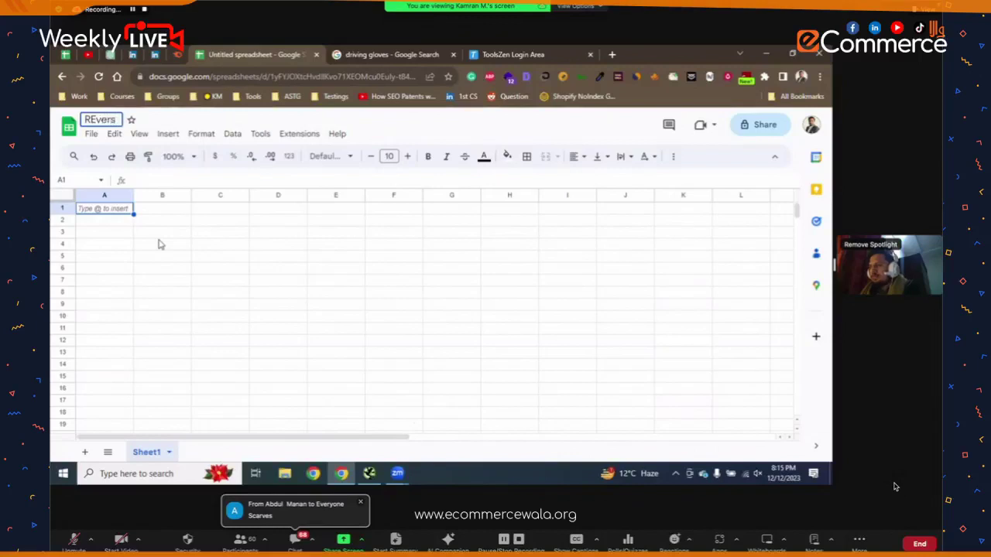
type("everse Eng")
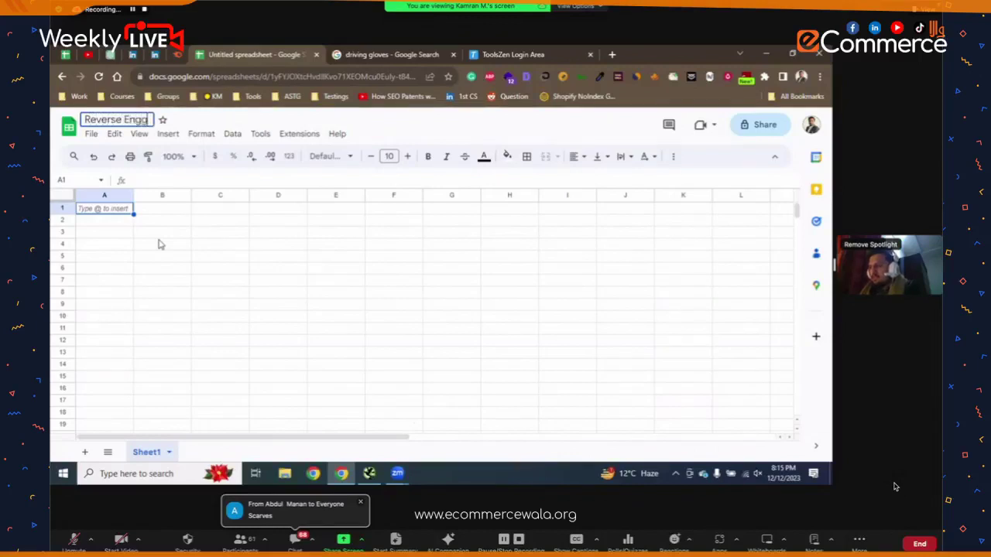
type("ineering in SEO")
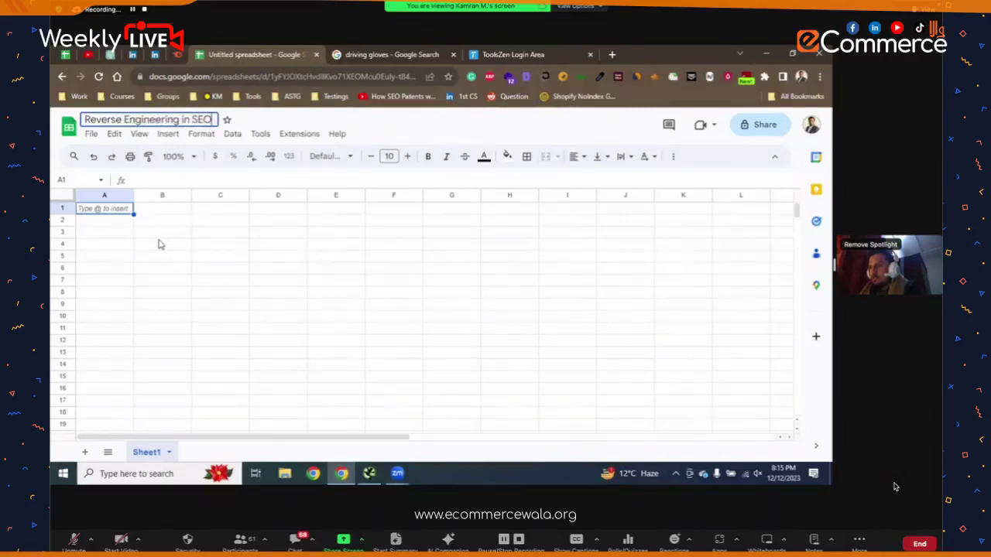
key("Return")
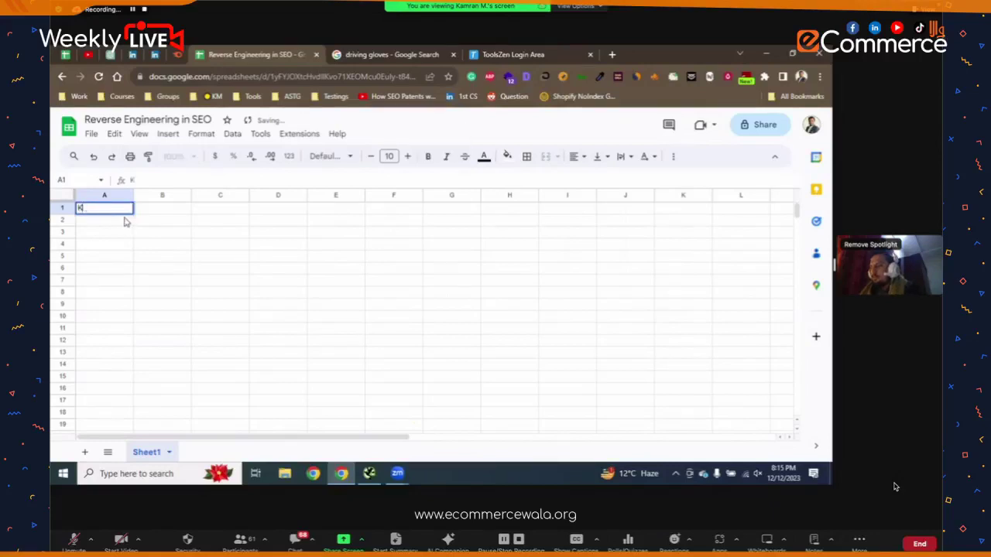
- Enter 'Keyword' in A1 and 'Driving Glovses' in a widened column B1
type("Keyword")
key("Return")
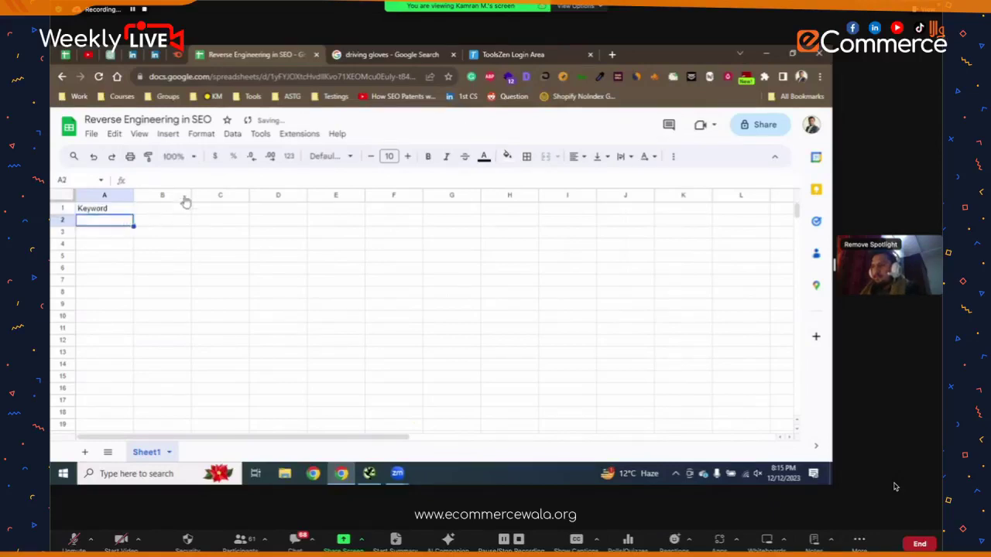
left_click_drag(192, 194, 286, 195)
left_click(219, 209)
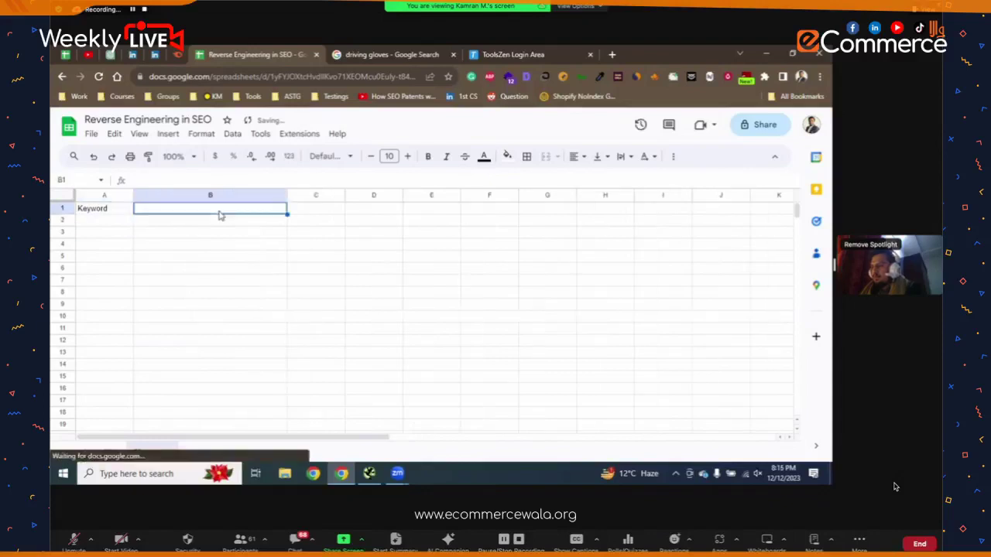
type("Driving Glov")
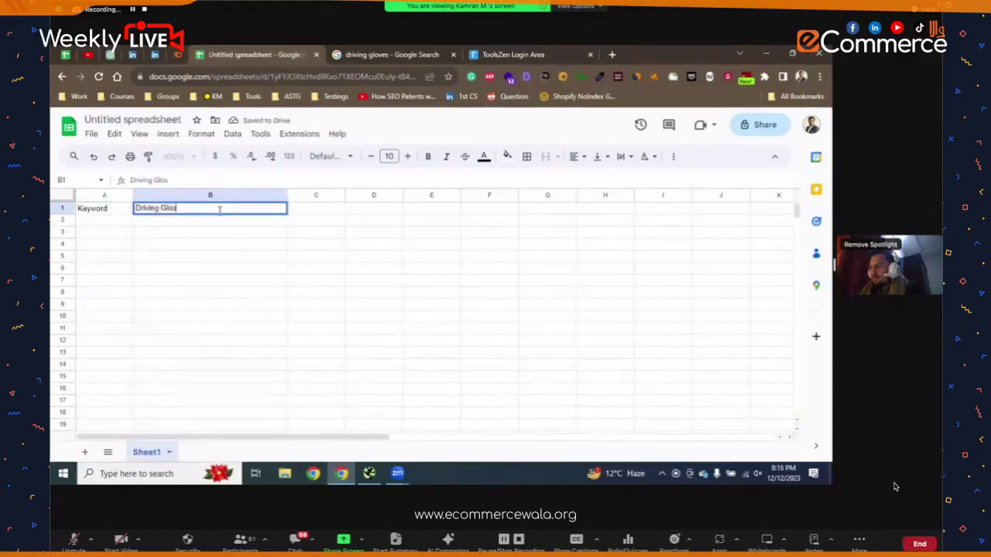
type("ses")
key("Return")
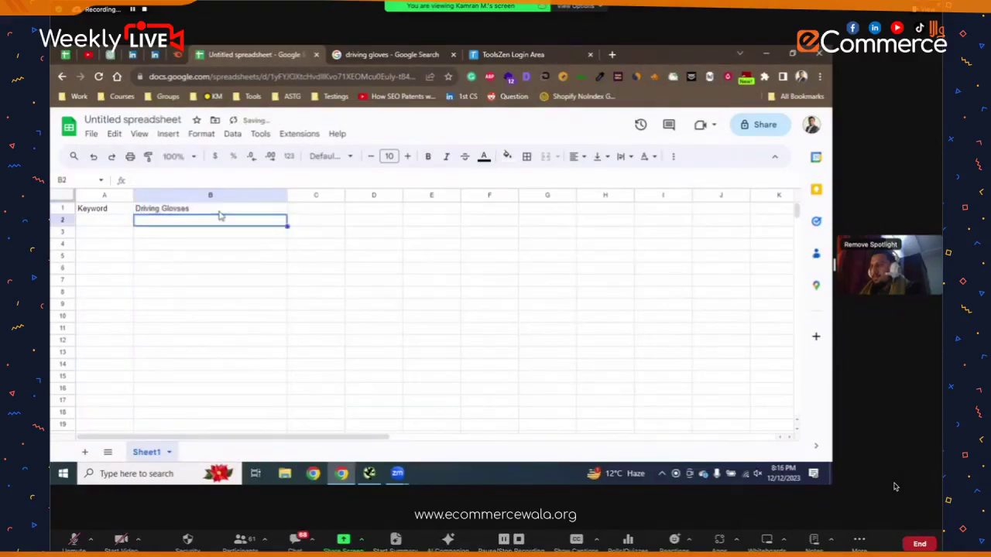
left_click(405, 51)
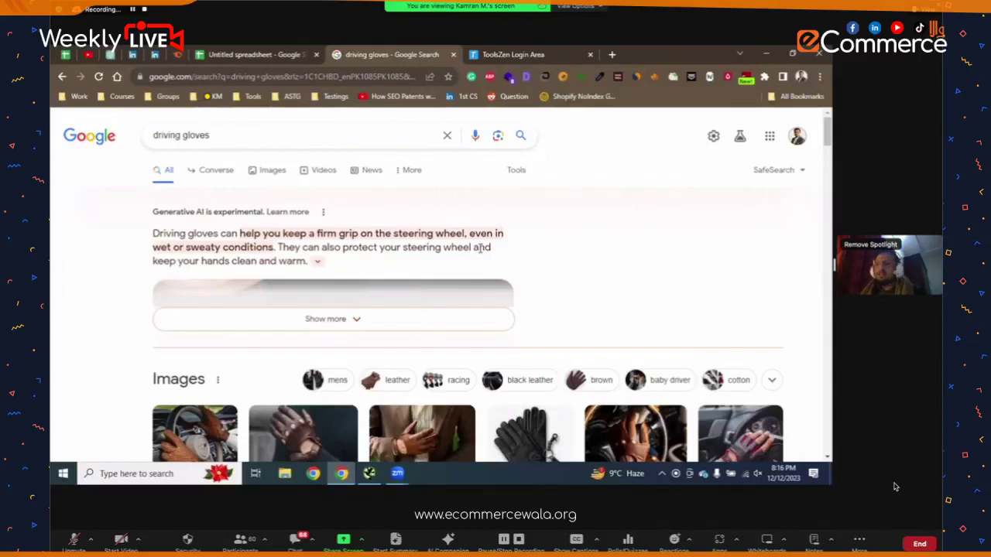
scroll(509, 242, "down", 3)
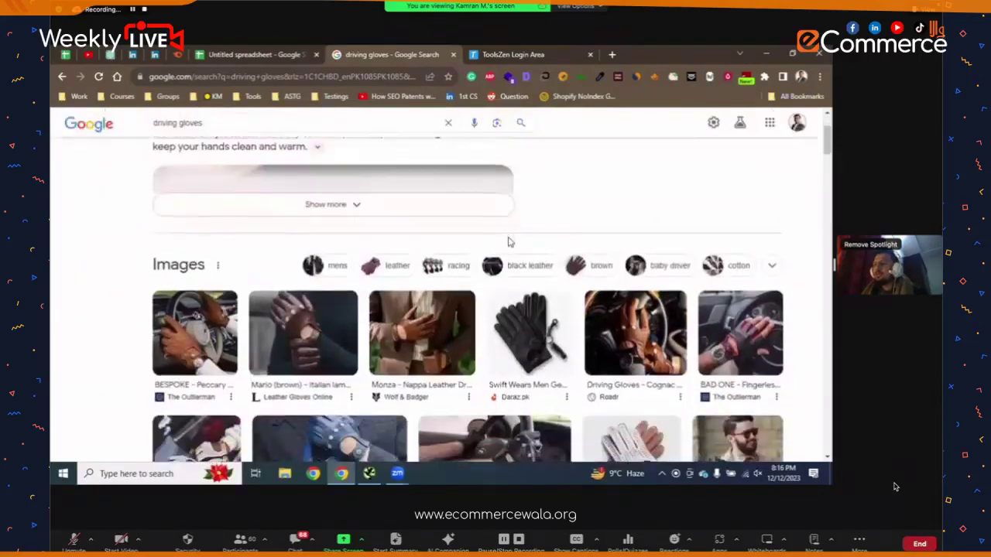
scroll(508, 243, "up", 3)
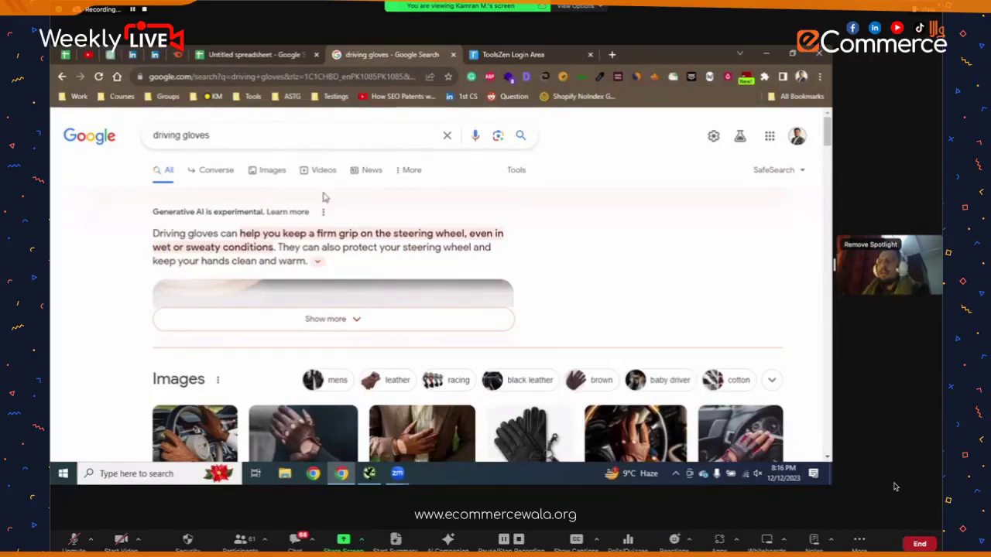
scroll(338, 225, "down", 3)
scroll(338, 224, "down", 6)
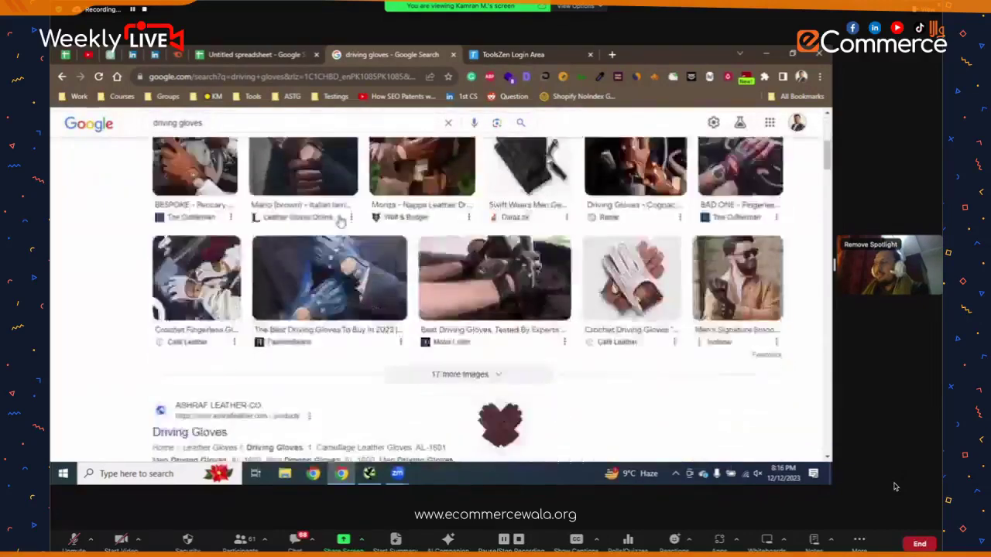
scroll(342, 221, "down", 4)
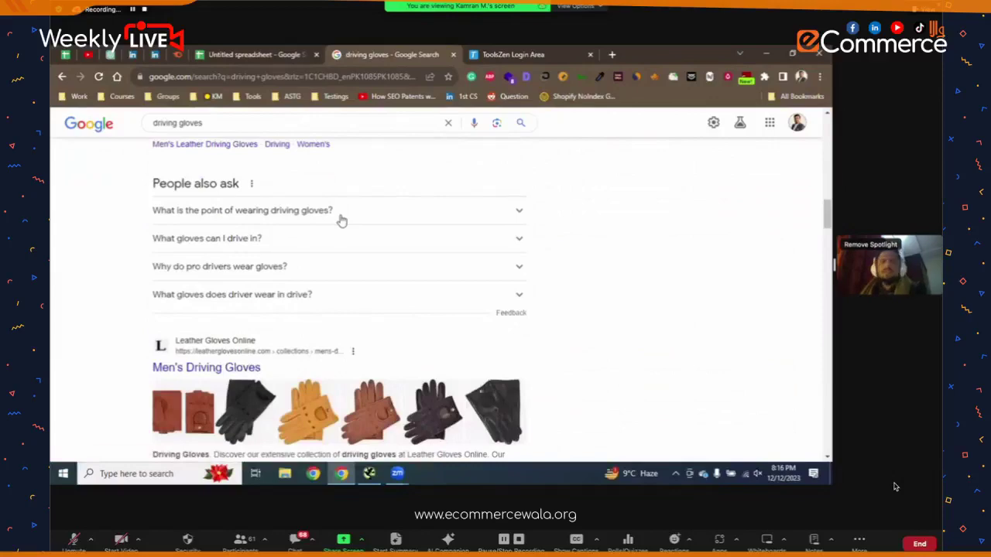
scroll(342, 221, "up", 8)
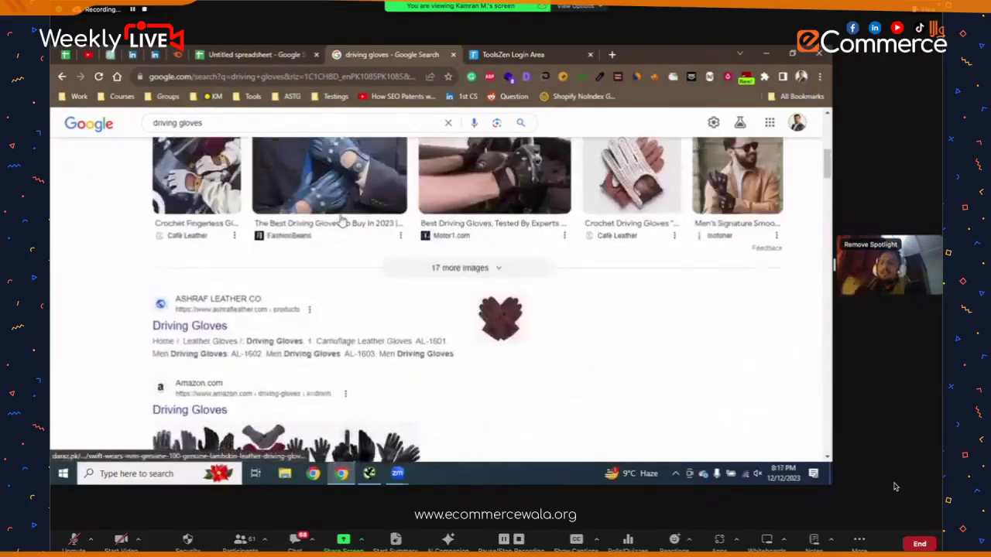
scroll(341, 221, "up", 3)
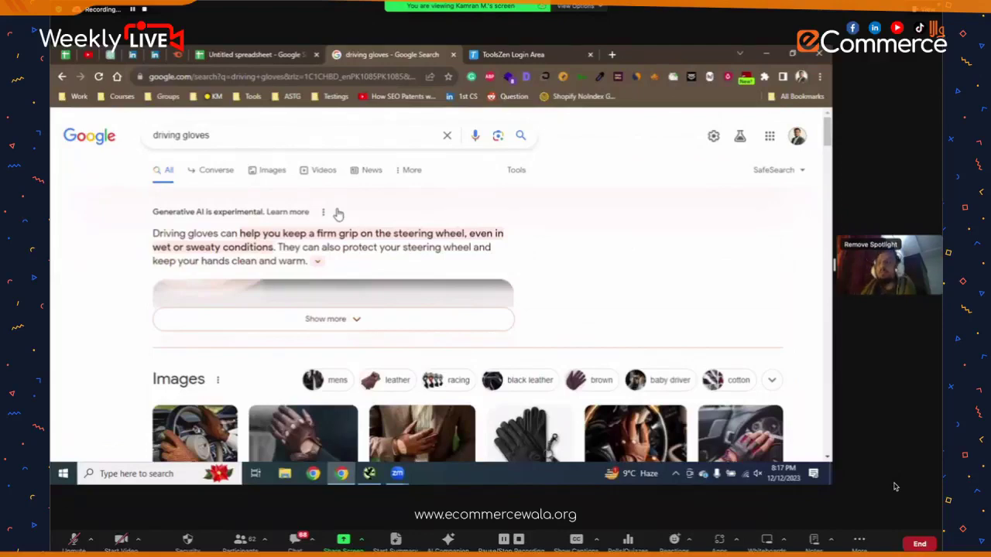
scroll(338, 214, "down", 2)
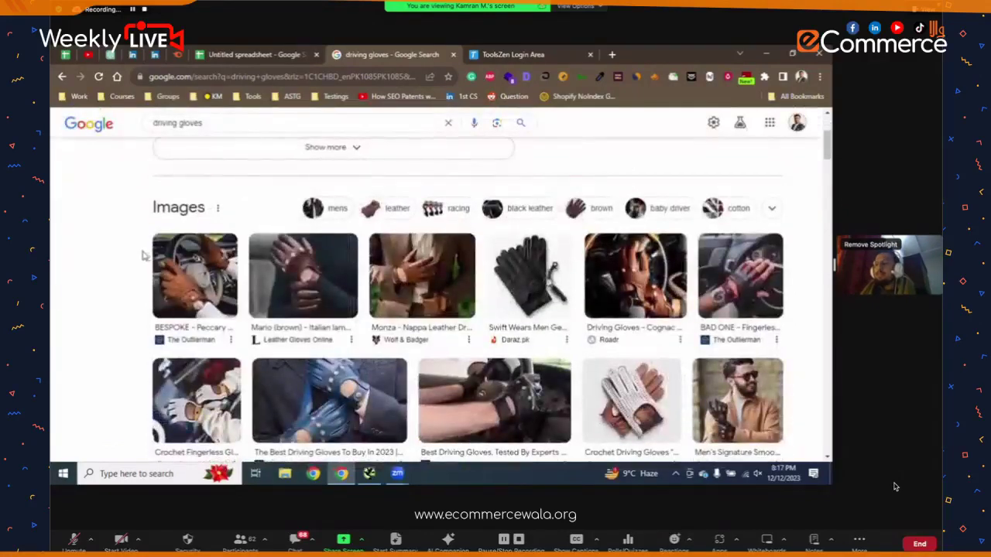
scroll(161, 250, "down", 3)
scroll(132, 252, "down", 2)
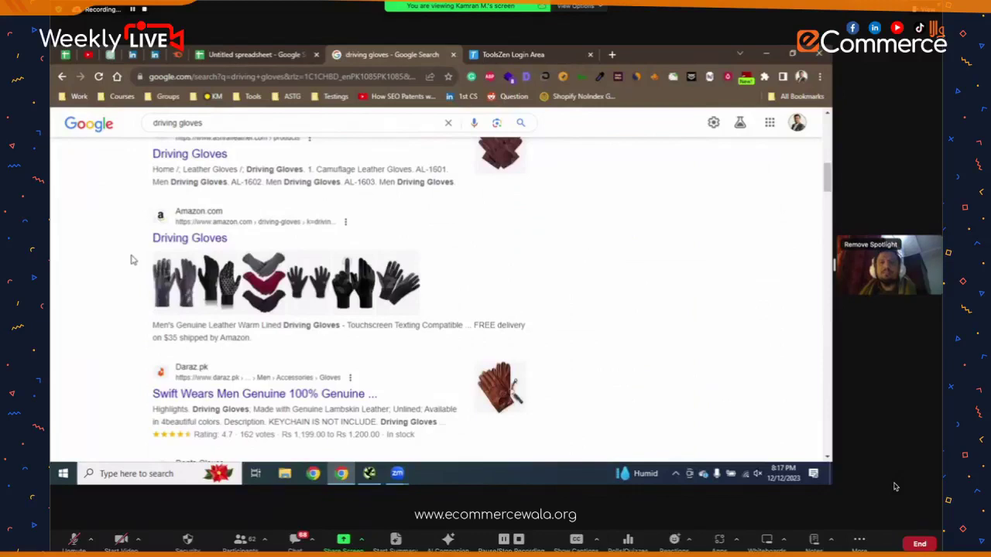
scroll(133, 260, "down", 1)
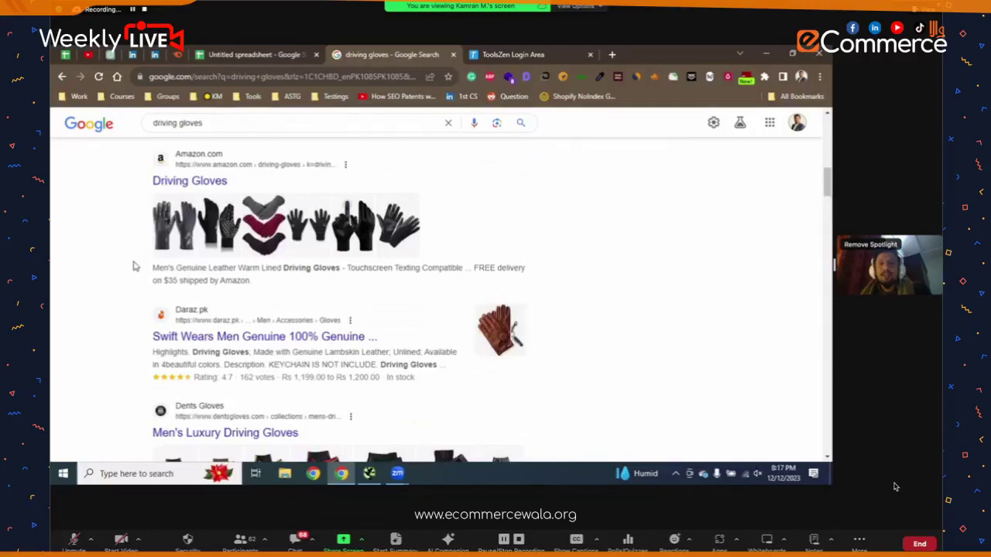
scroll(133, 267, "up", 3)
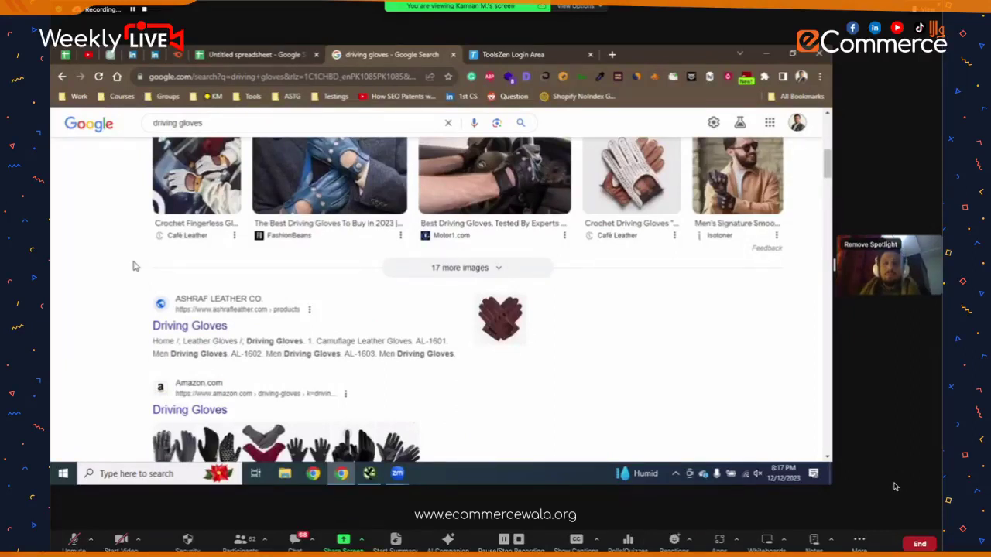
scroll(133, 266, "up", 5)
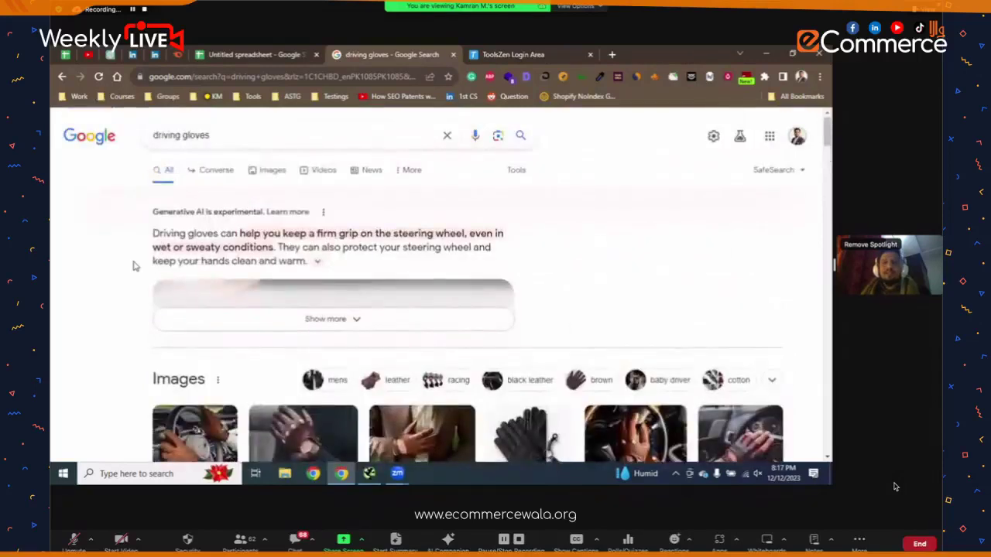
scroll(133, 266, "down", 8)
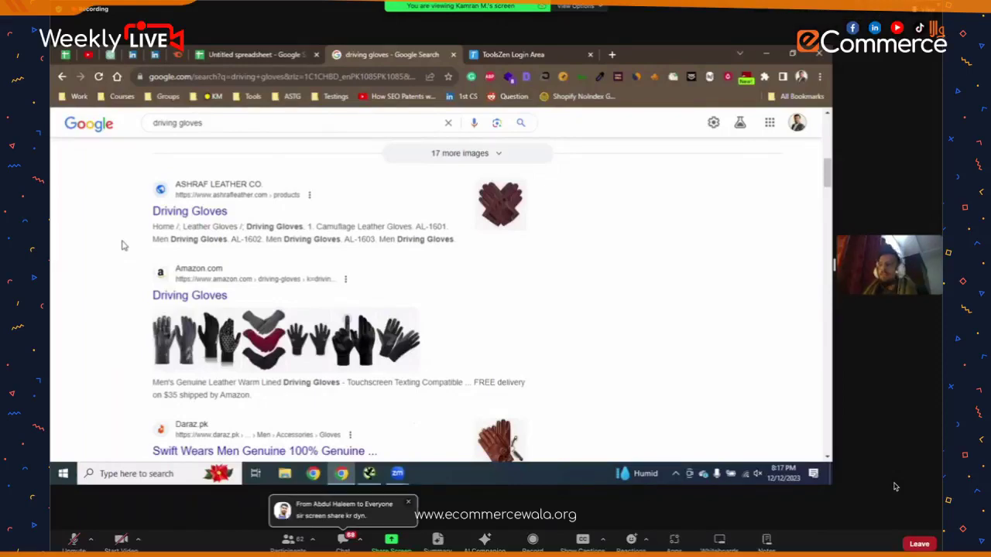
scroll(121, 245, "up", 10)
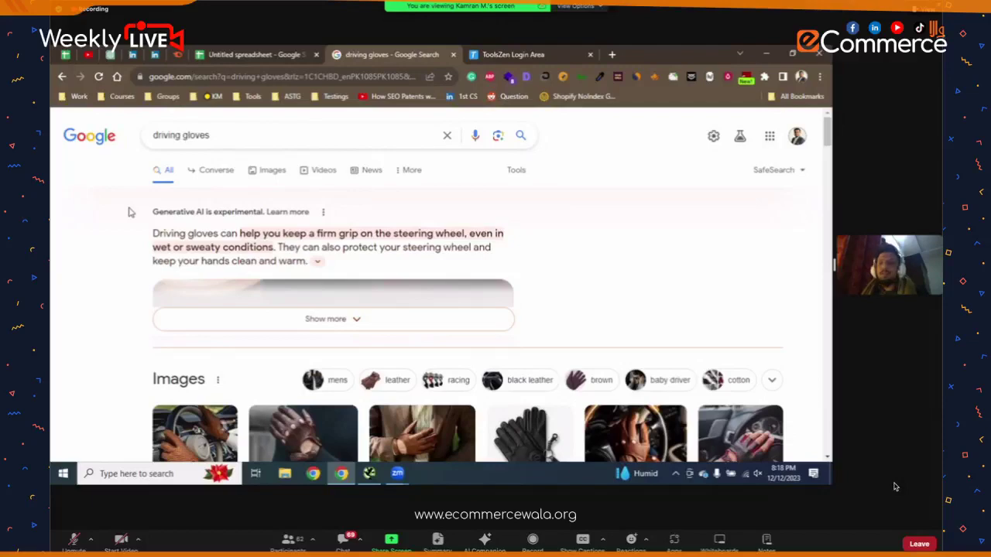
scroll(129, 212, "down", 3)
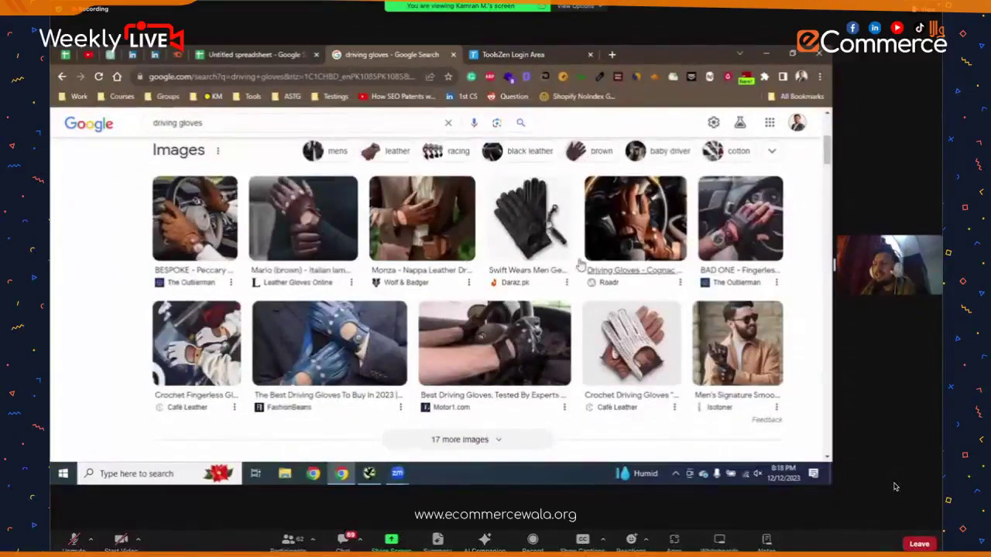
scroll(51, 272, "down", 1)
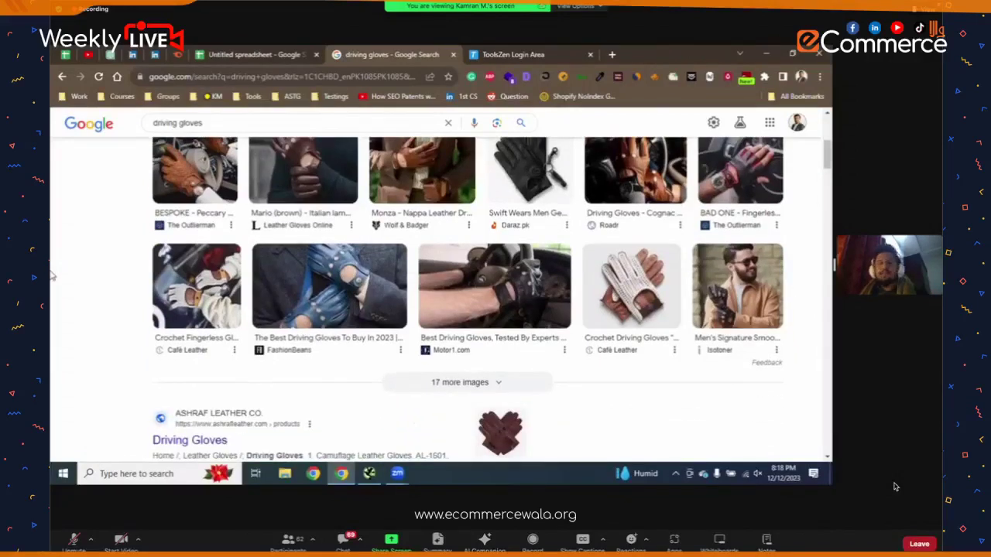
scroll(51, 281, "down", 3)
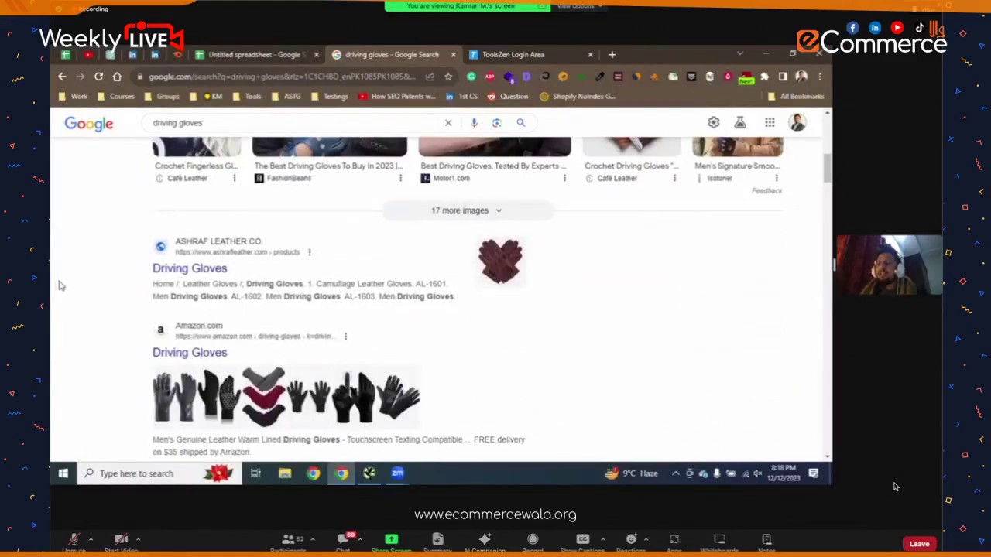
scroll(60, 285, "down", 1)
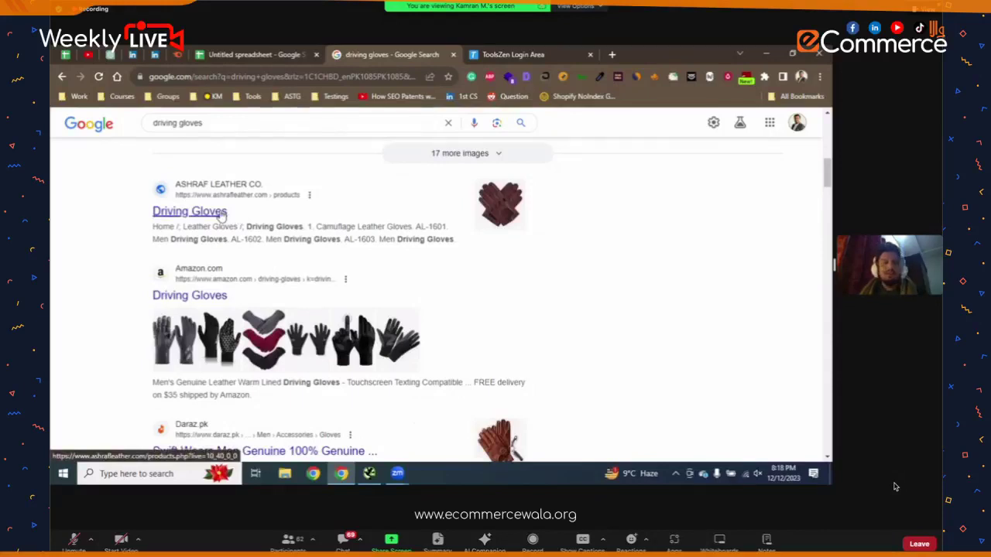
scroll(222, 216, "down", 2)
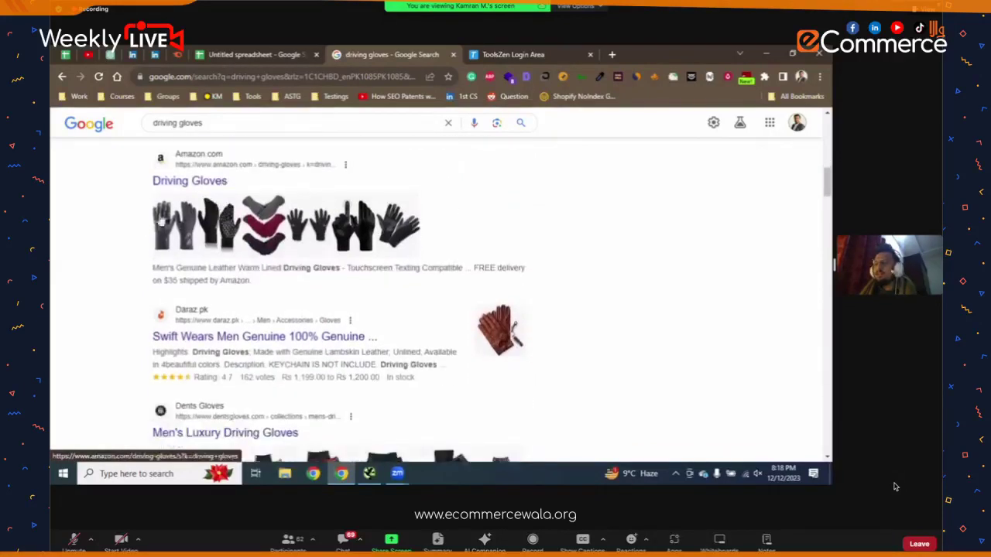
scroll(159, 221, "up", 3)
scroll(224, 138, "up", 5)
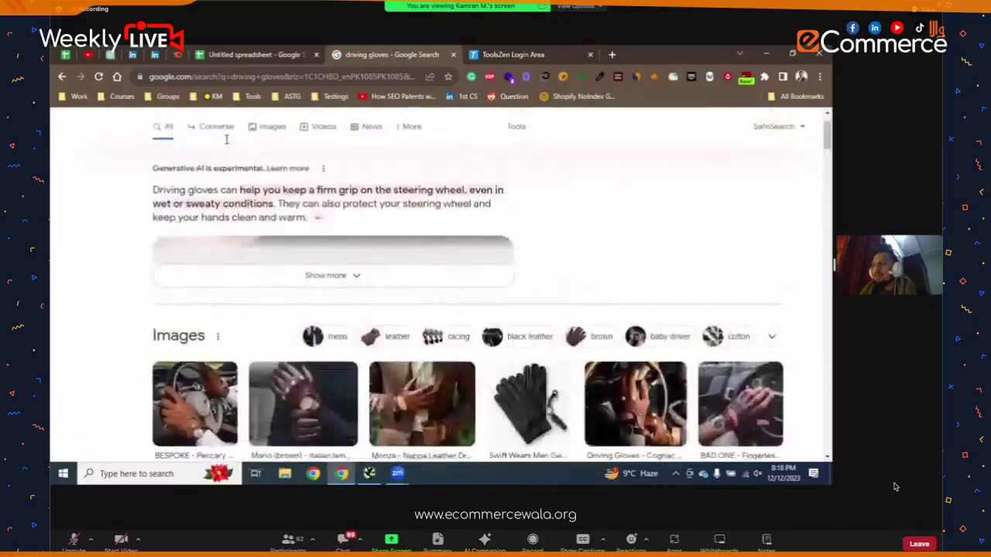
- Search Google for 'driving gloves nyc' and scroll through the sponsored glove ads
left_click(226, 136)
type("nyc")
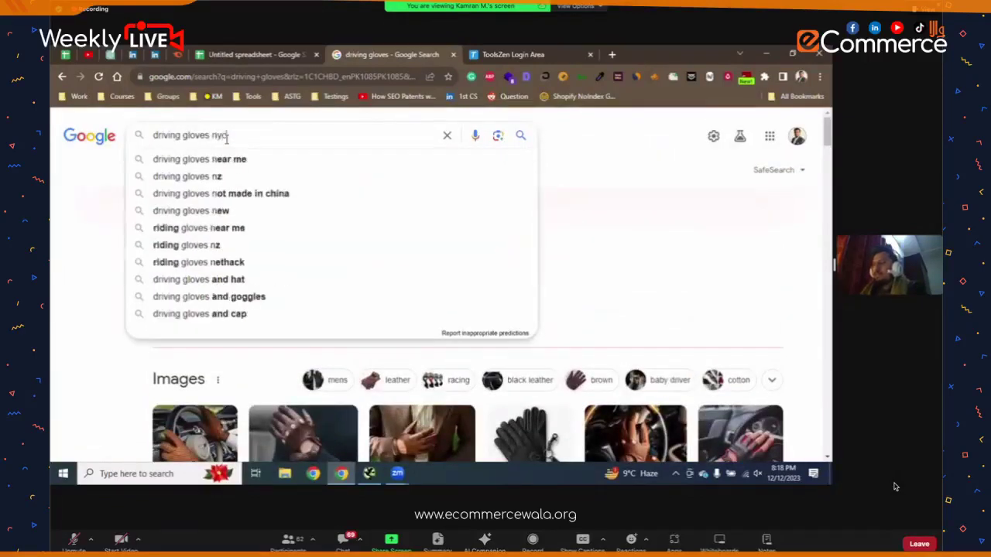
key("Return")
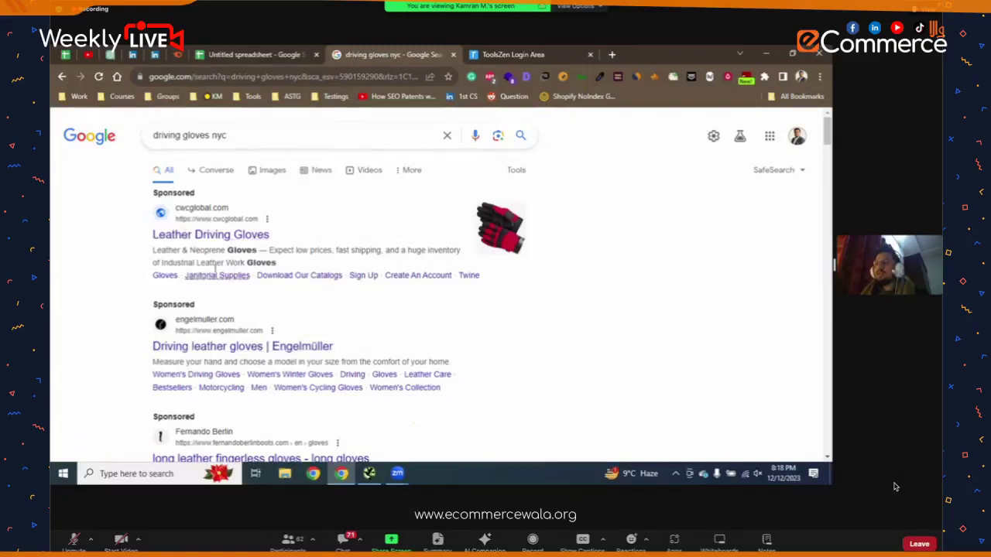
scroll(194, 288, "down", 1)
scroll(194, 288, "down", 1)
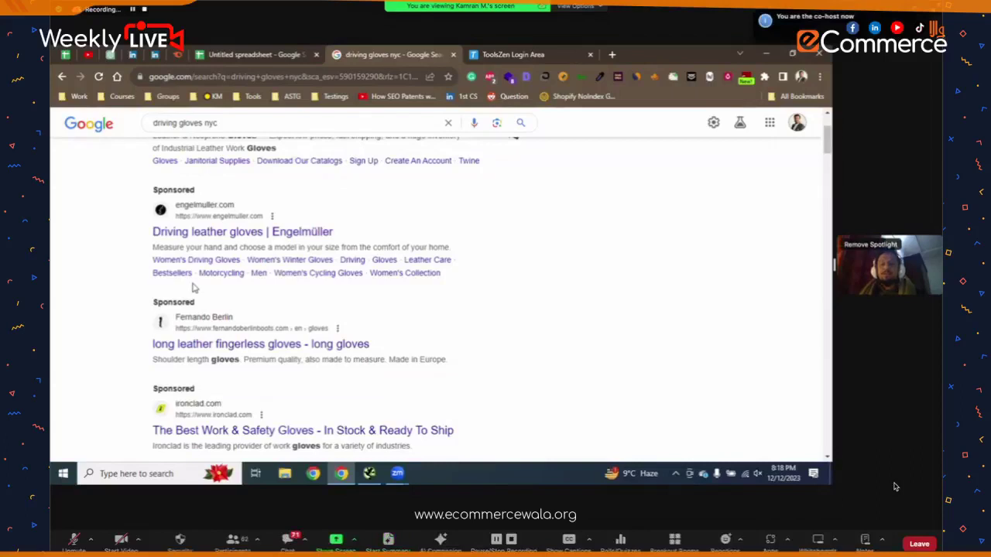
scroll(194, 288, "up", 2)
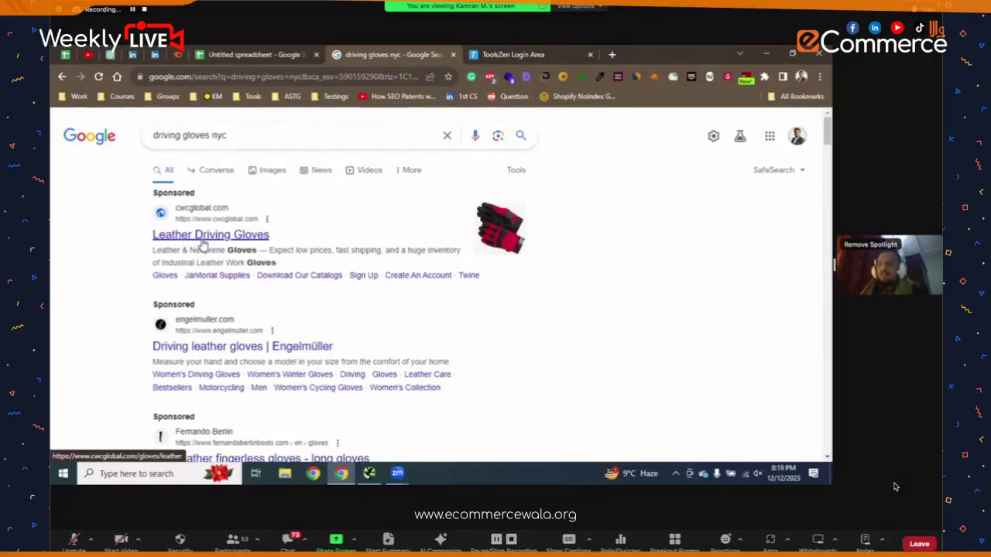
scroll(203, 244, "down", 3)
scroll(202, 244, "down", 5)
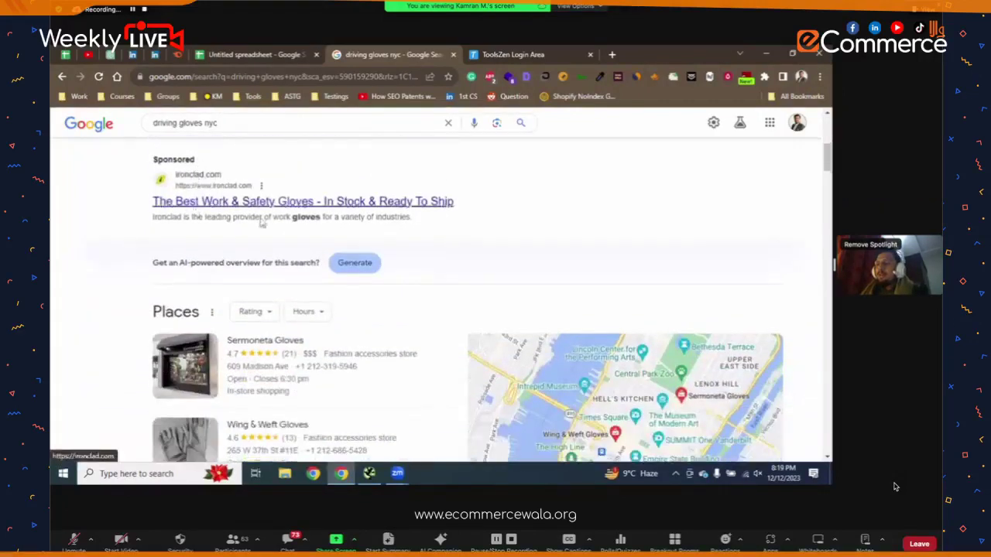
scroll(203, 203, "down", 3)
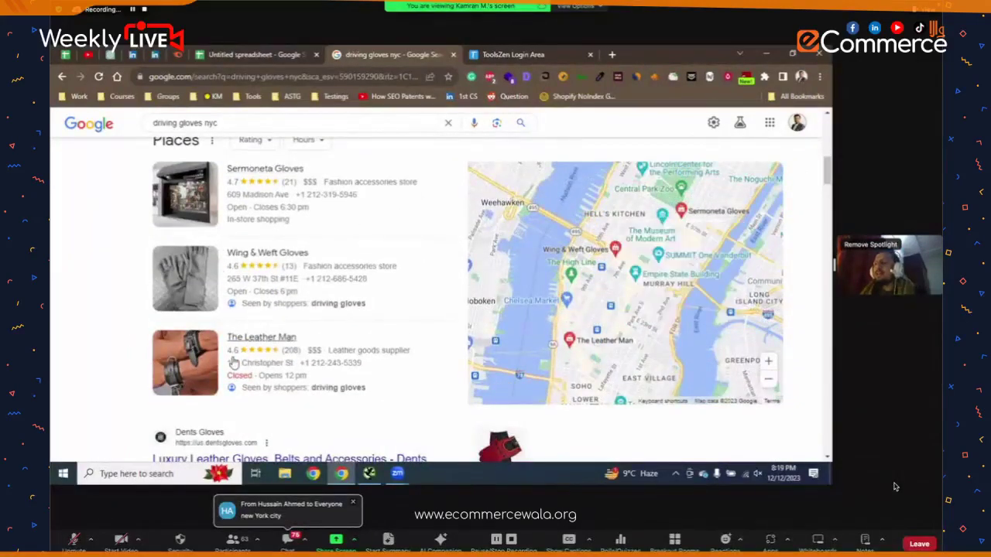
scroll(232, 361, "up", 1)
scroll(234, 362, "up", 5)
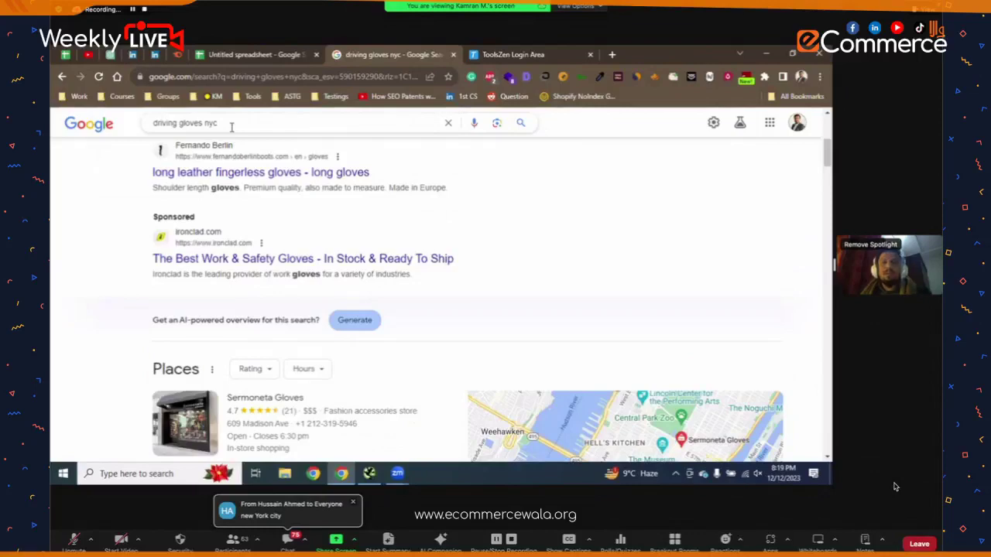
scroll(228, 157, "down", 6)
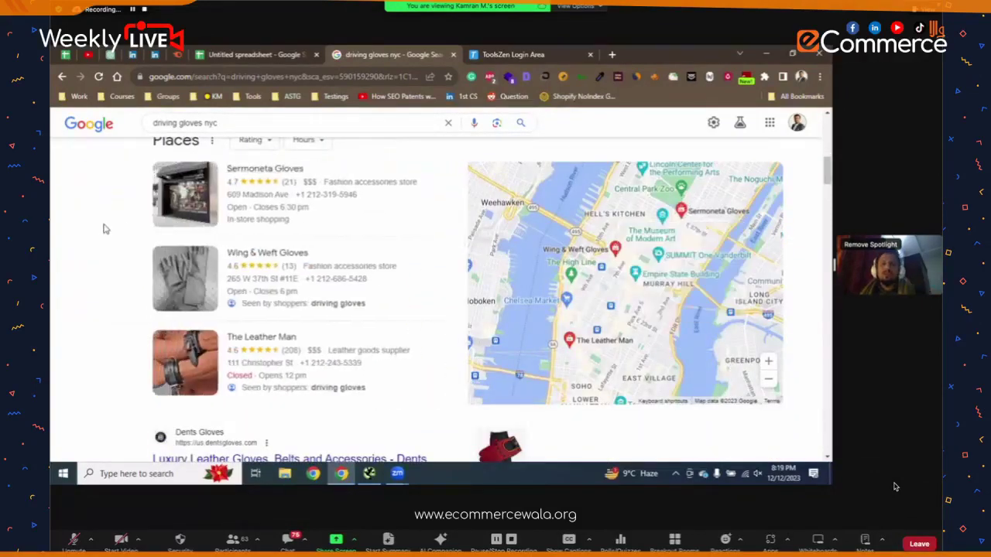
scroll(106, 229, "down", 4)
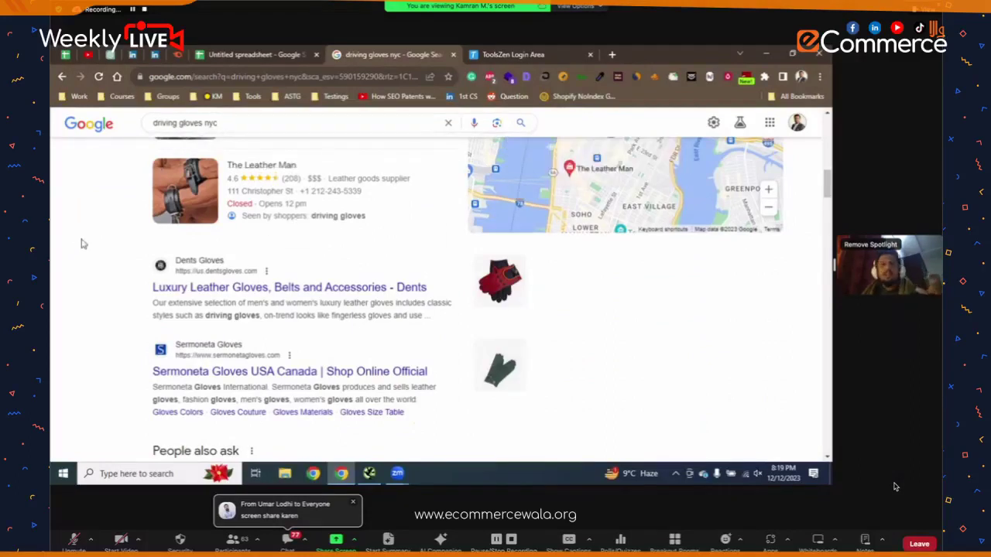
scroll(75, 251, "down", 2)
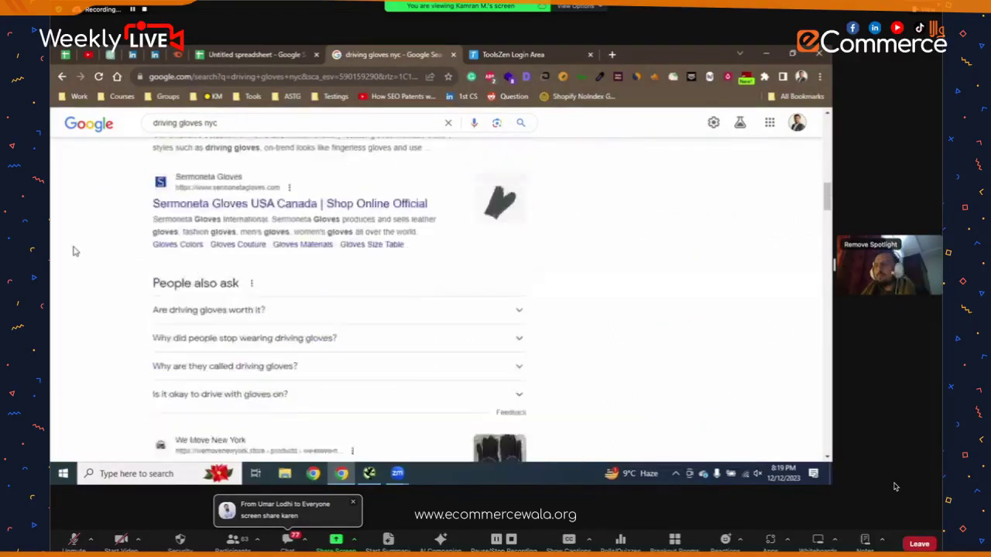
scroll(75, 251, "up", 2)
scroll(95, 245, "up", 1)
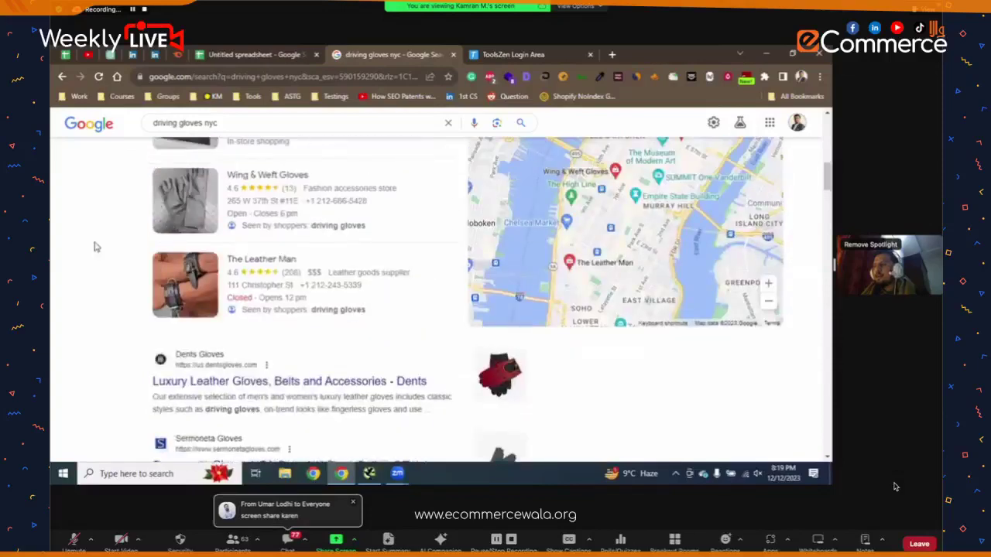
scroll(257, 239, "down", 2)
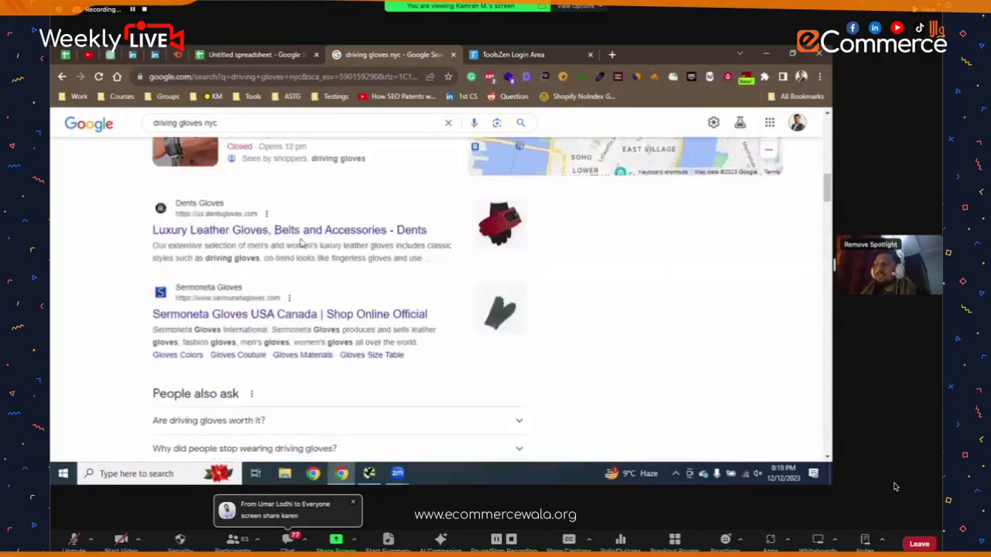
- Open the Dents and Sermoneta results with 'Open link in new tab', then scroll back up
right_click(236, 232)
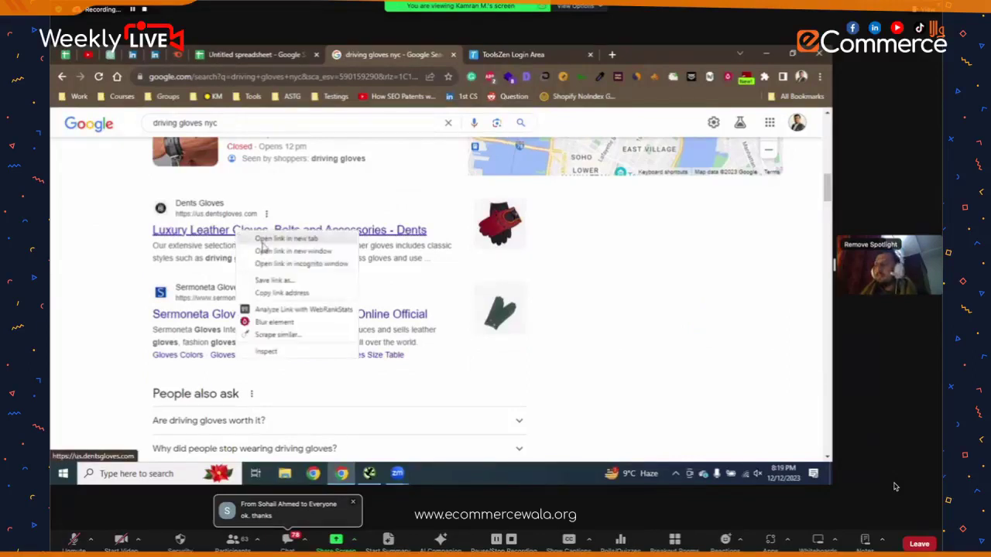
left_click(255, 241)
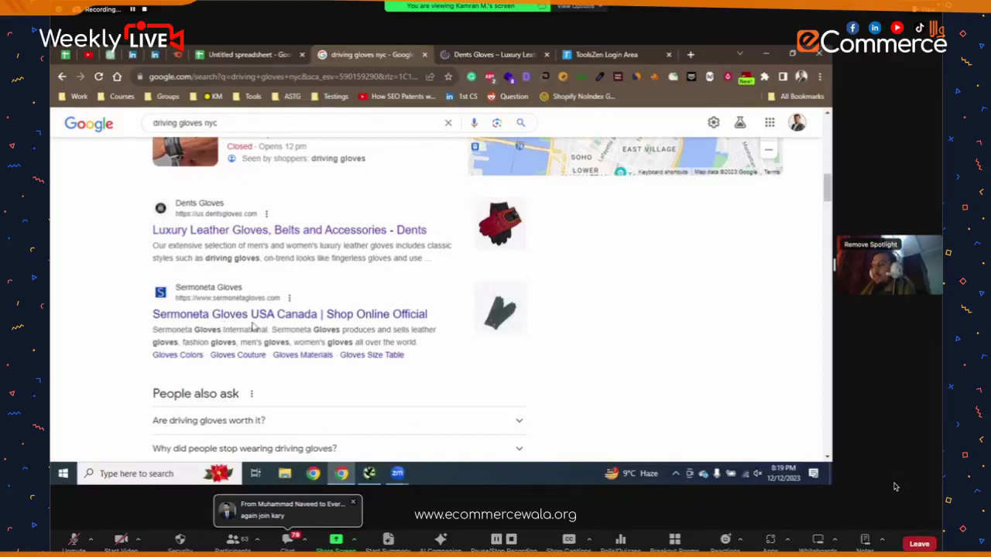
right_click(264, 316)
left_click(278, 324)
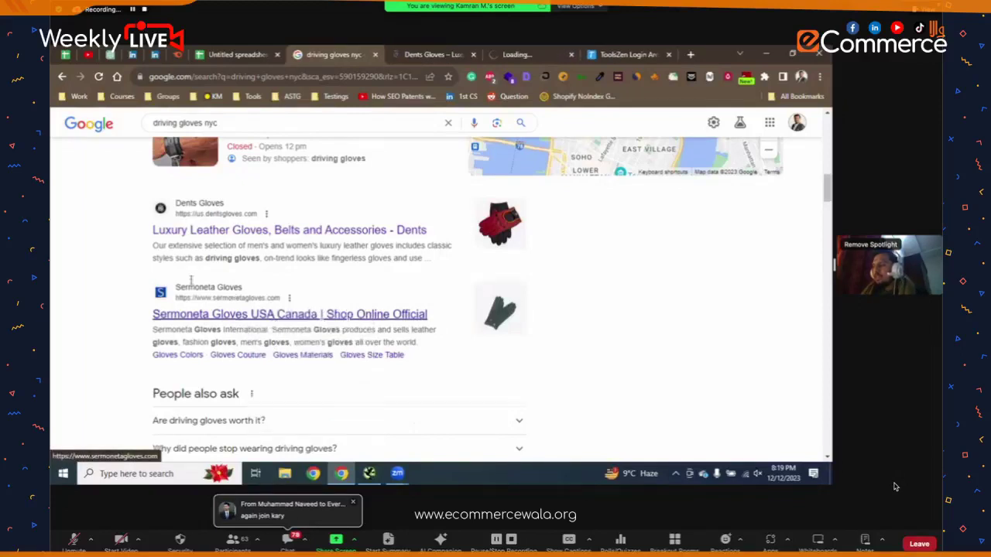
scroll(150, 271, "down", 5)
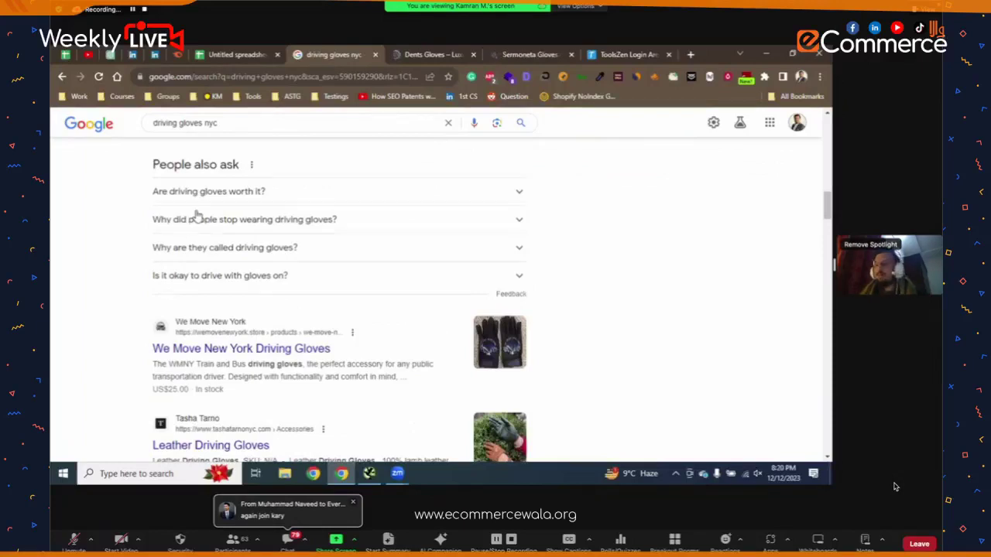
scroll(199, 216, "down", 4)
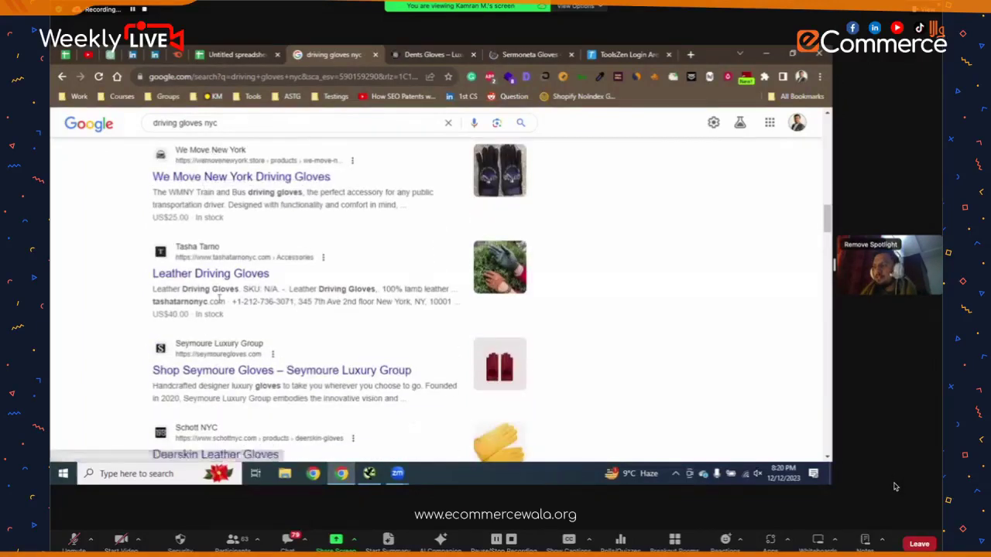
scroll(221, 268, "down", 3)
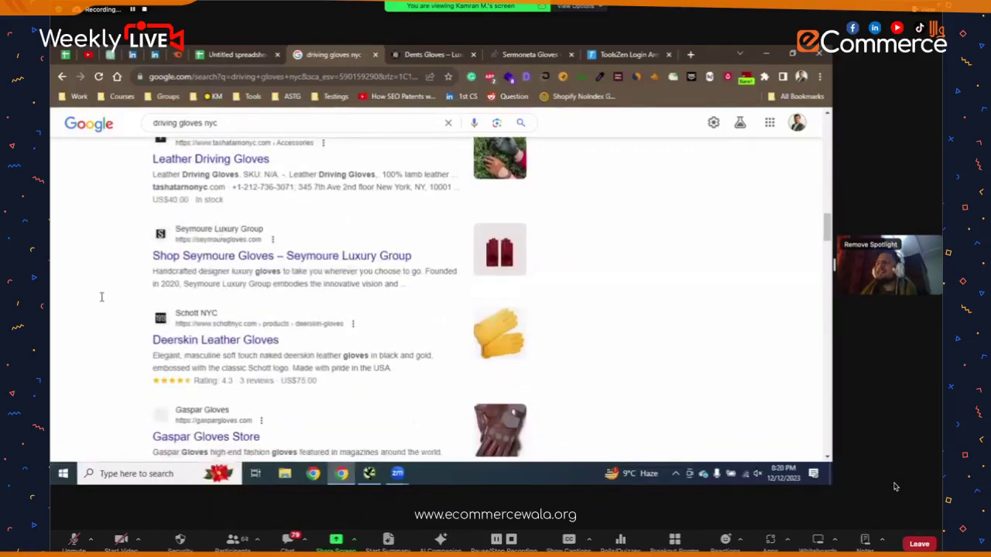
scroll(100, 297, "up", 10)
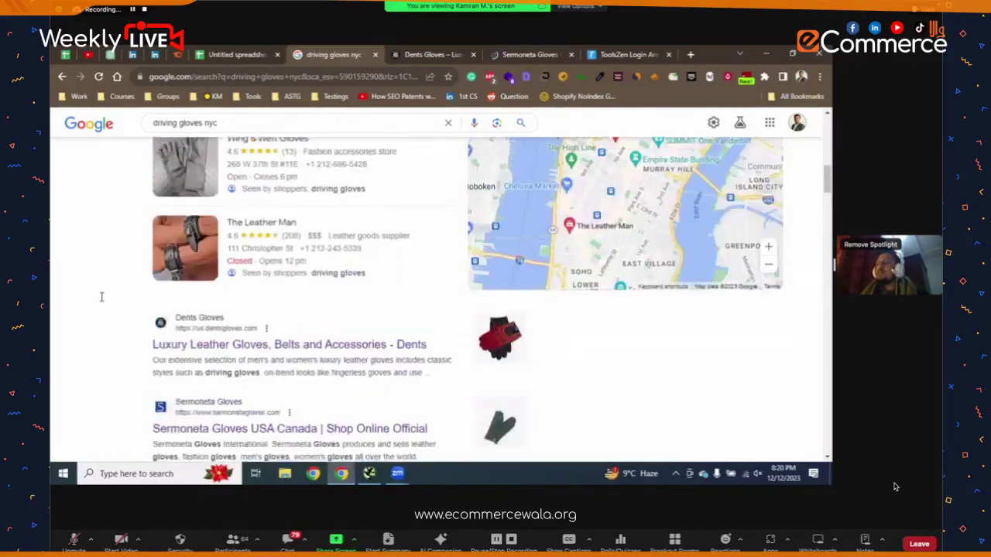
scroll(100, 296, "up", 5)
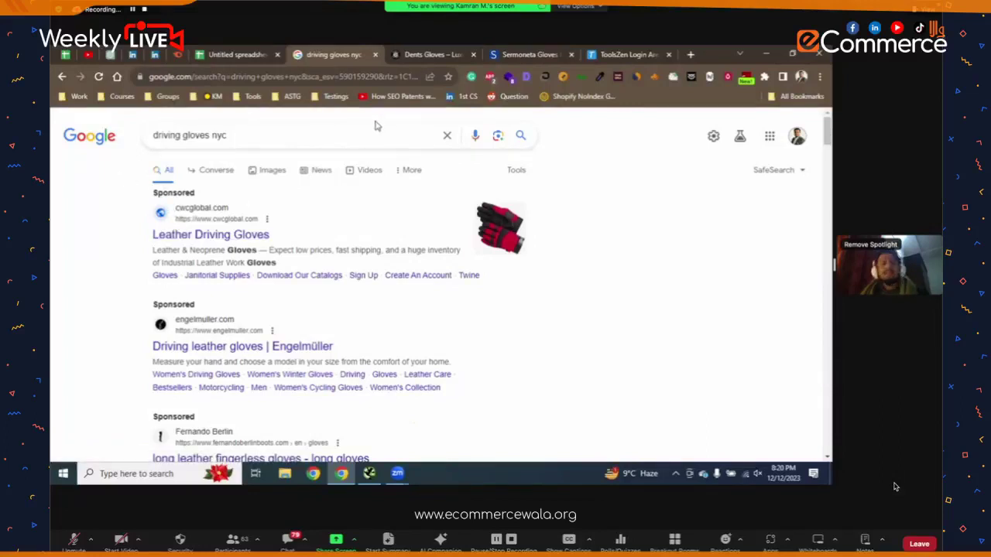
- Log in on the ToolsZen tab, glance at Sermoneta, then scroll the 'driving gloves nyc' results
scroll(326, 162, "down", 3)
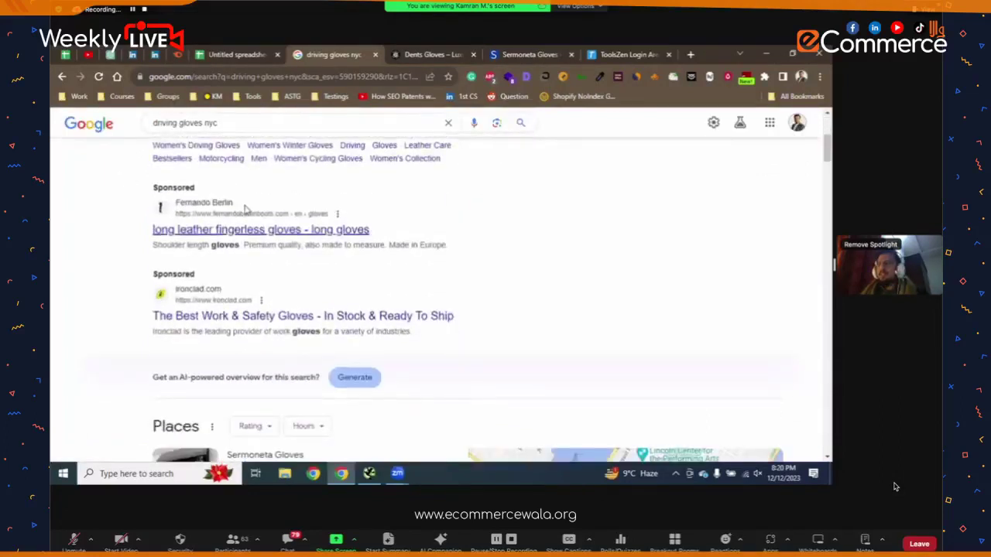
scroll(246, 208, "up", 3)
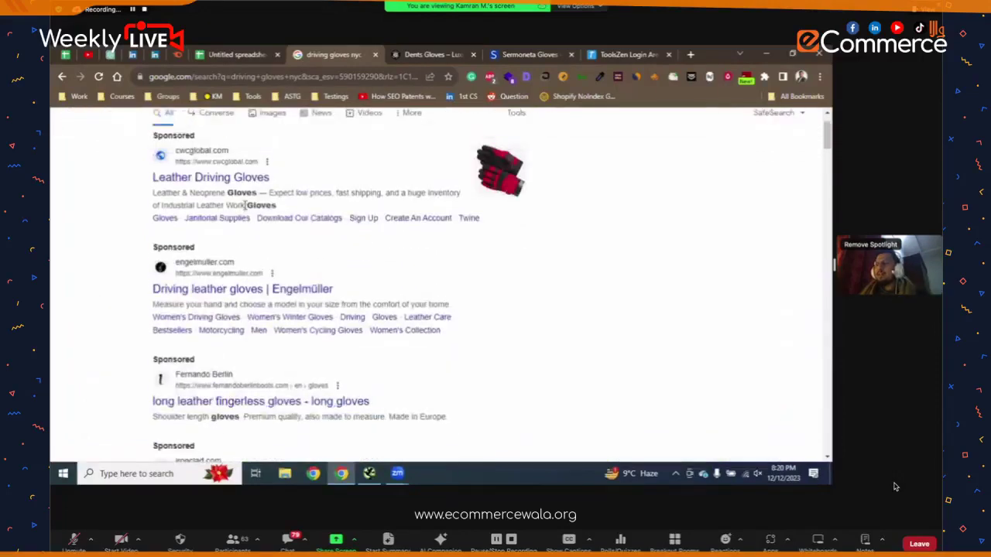
left_click(627, 54)
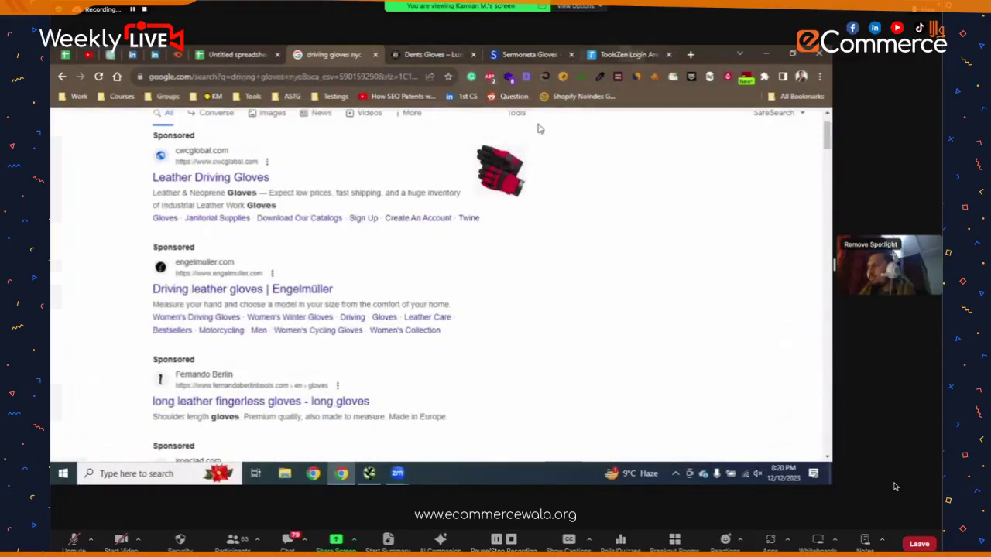
left_click(357, 366)
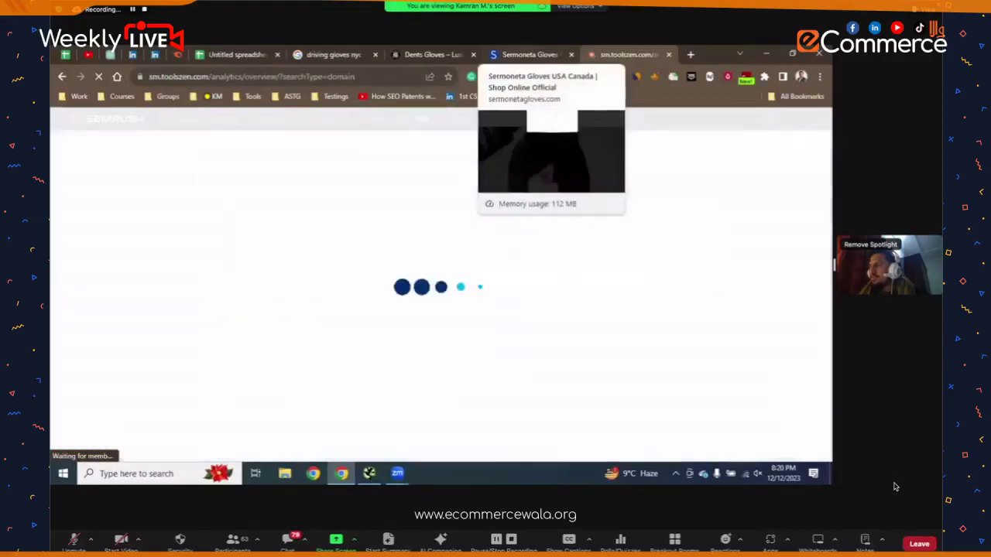
left_click(530, 54)
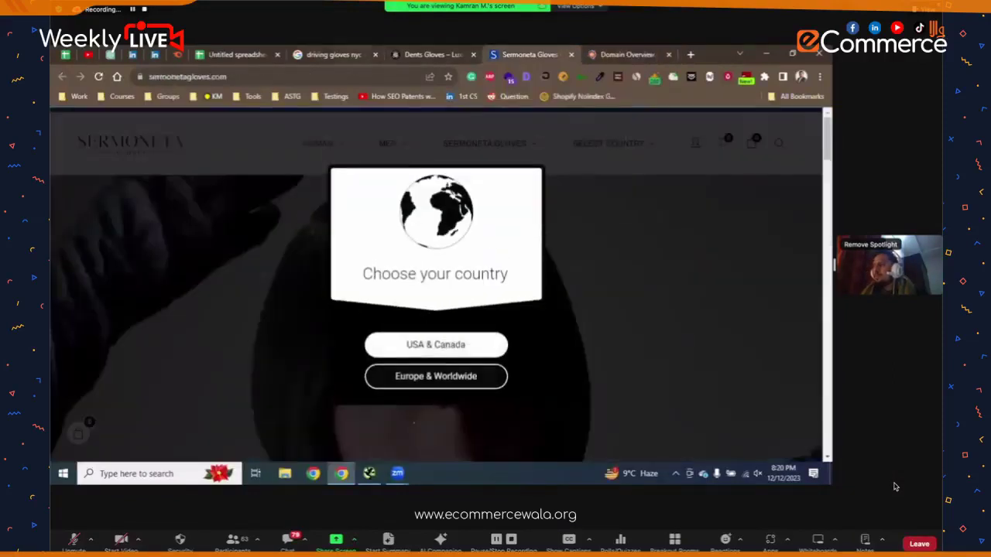
left_click(333, 54)
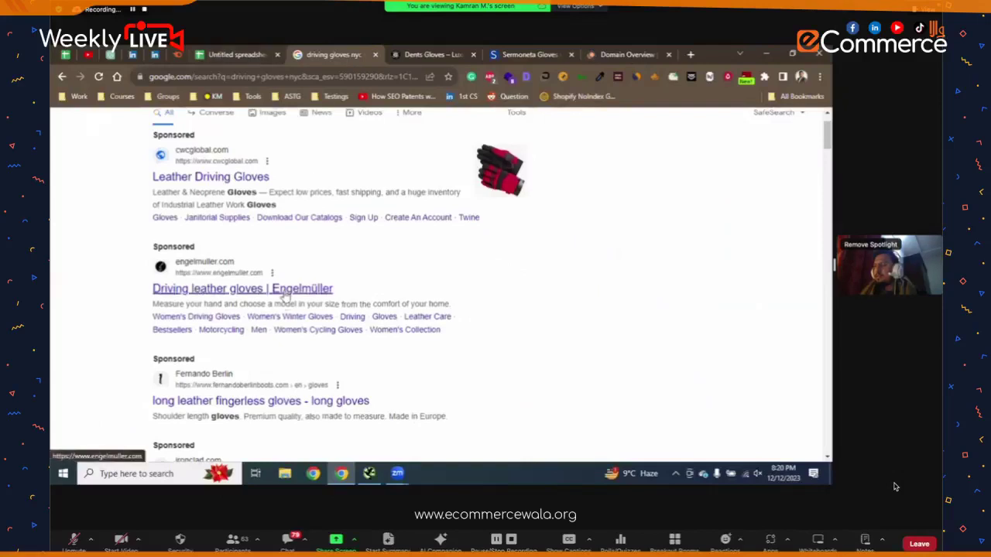
scroll(285, 297, "down", 4)
scroll(285, 296, "down", 1)
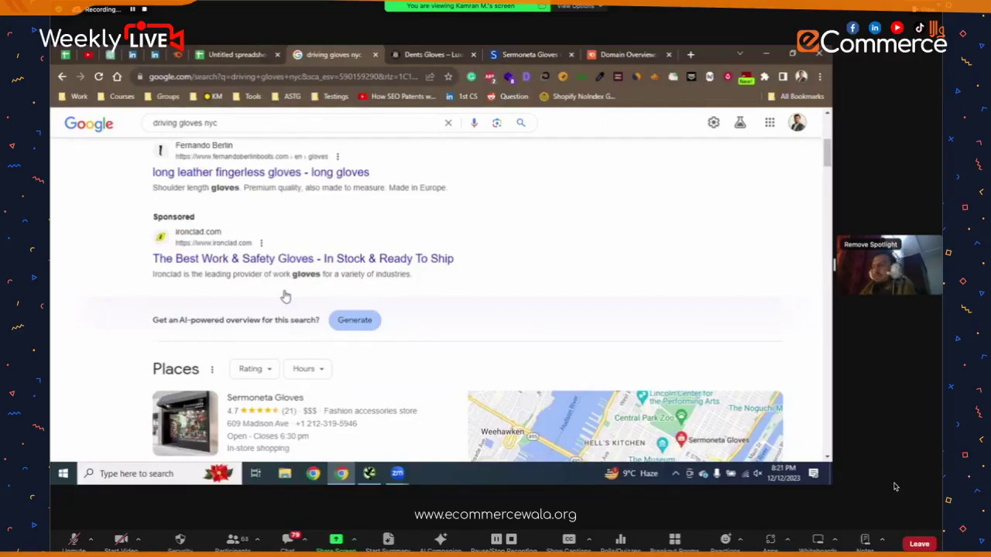
scroll(285, 297, "down", 1)
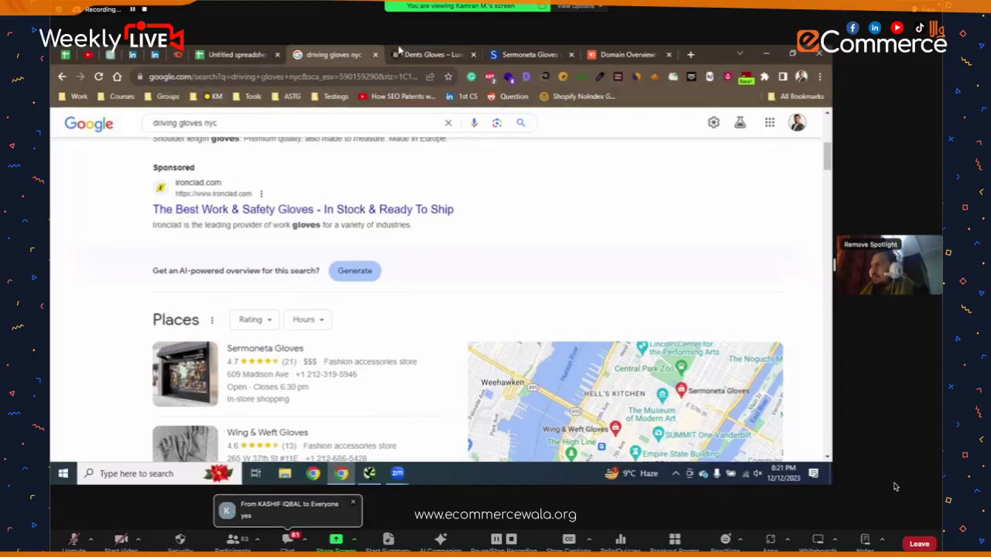
- Enter the Dents Gloves store for Rest of the World and accept all cookies
left_click(414, 54)
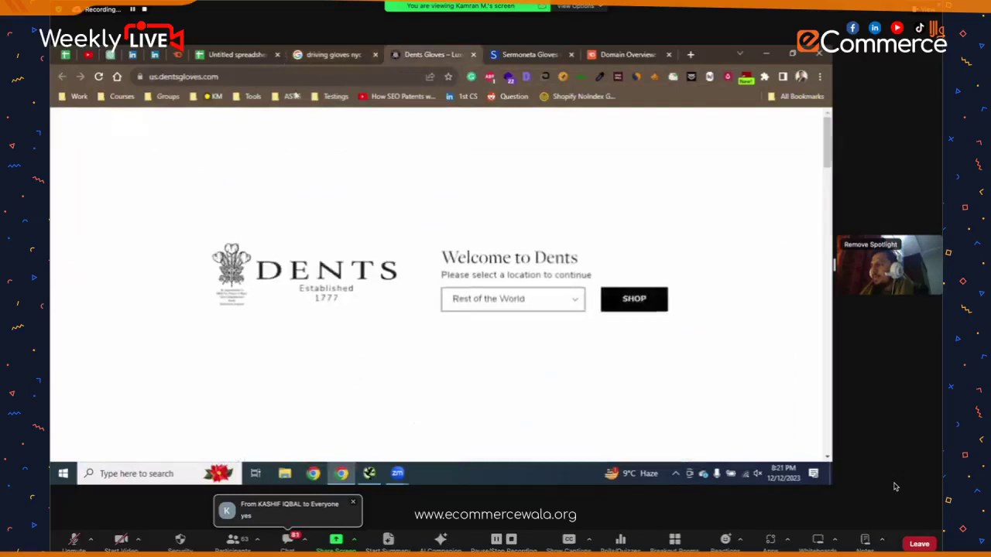
left_click(631, 307)
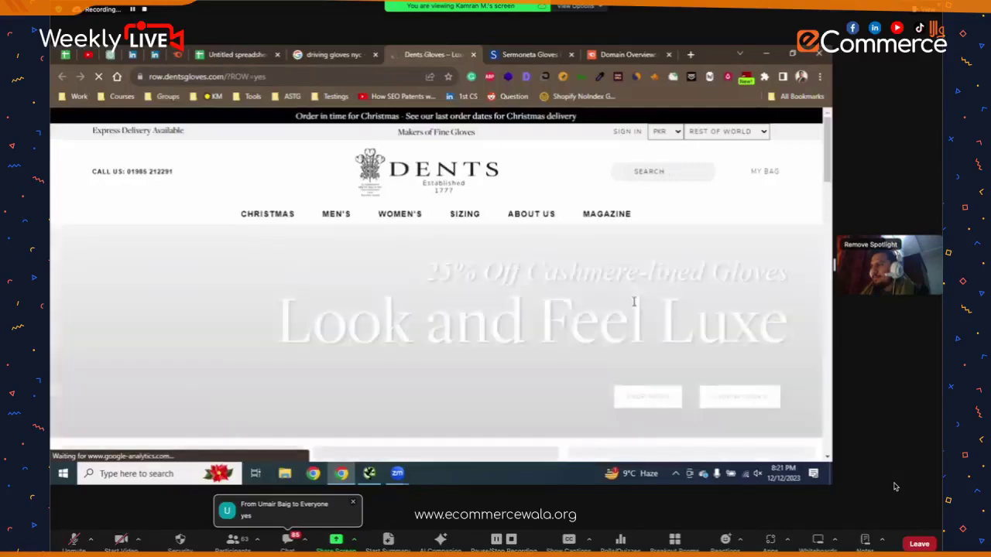
scroll(634, 305, "down", 3)
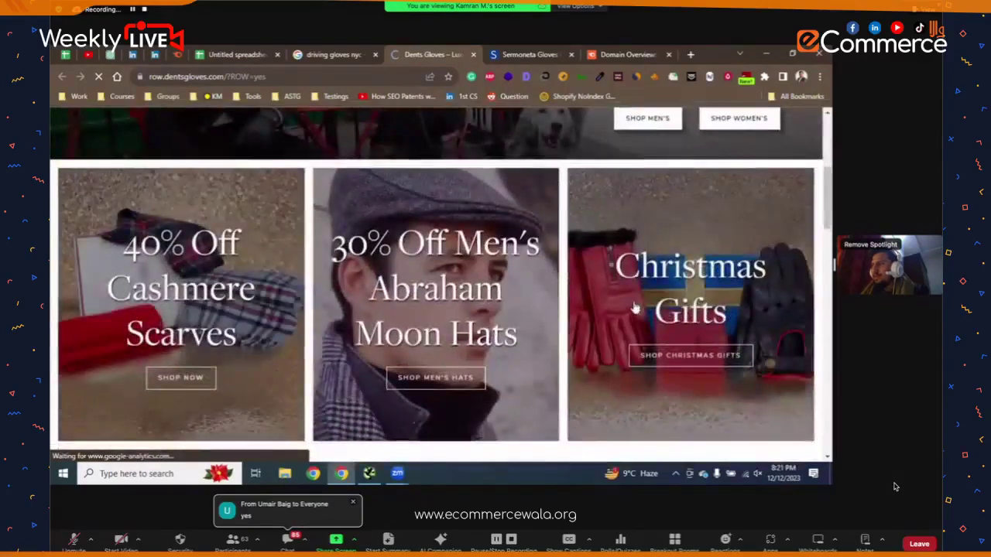
scroll(634, 308, "down", 2)
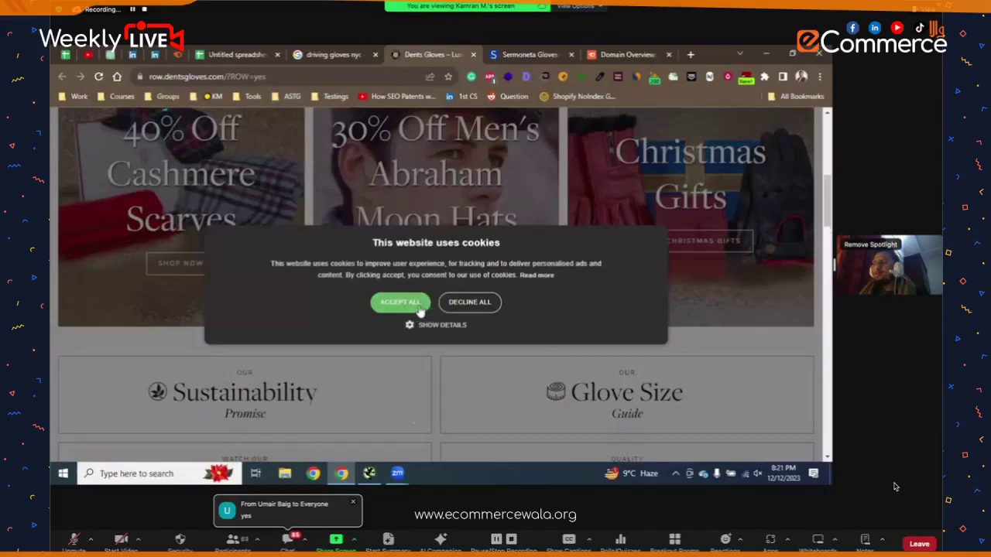
left_click(416, 303)
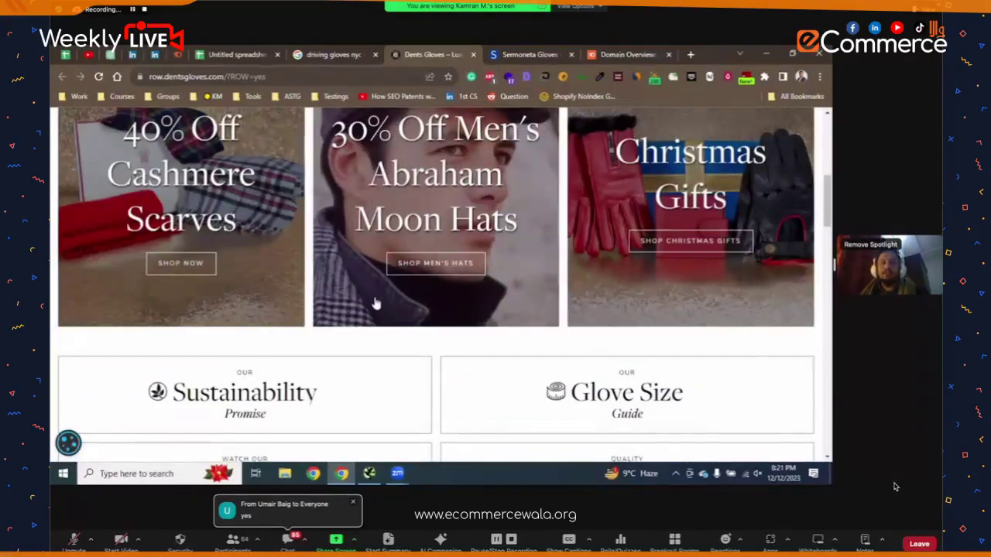
- Scroll further down the Dents homepage, then switch to the Sermoneta Gloves tab
scroll(481, 271, "down", 5)
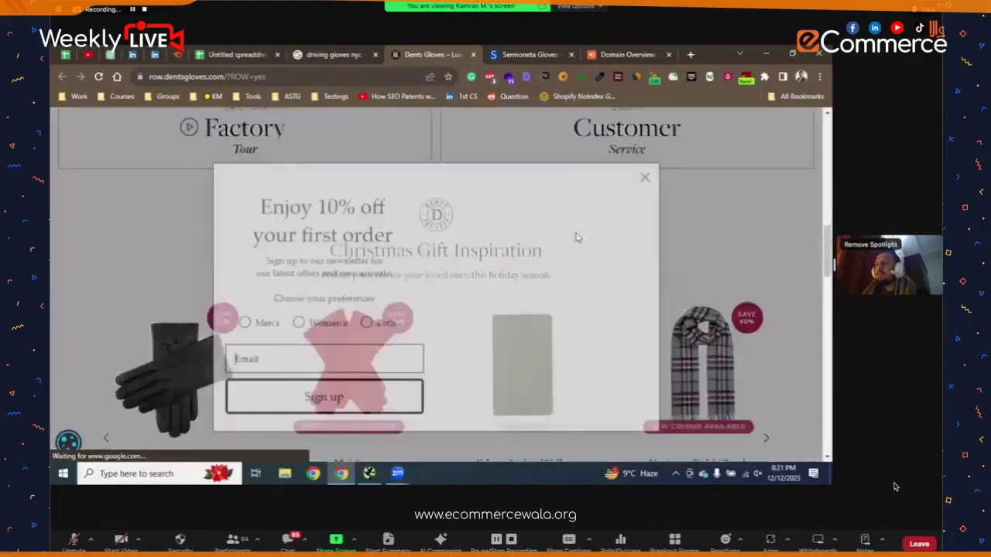
scroll(577, 237, "down", 3)
key("Escape")
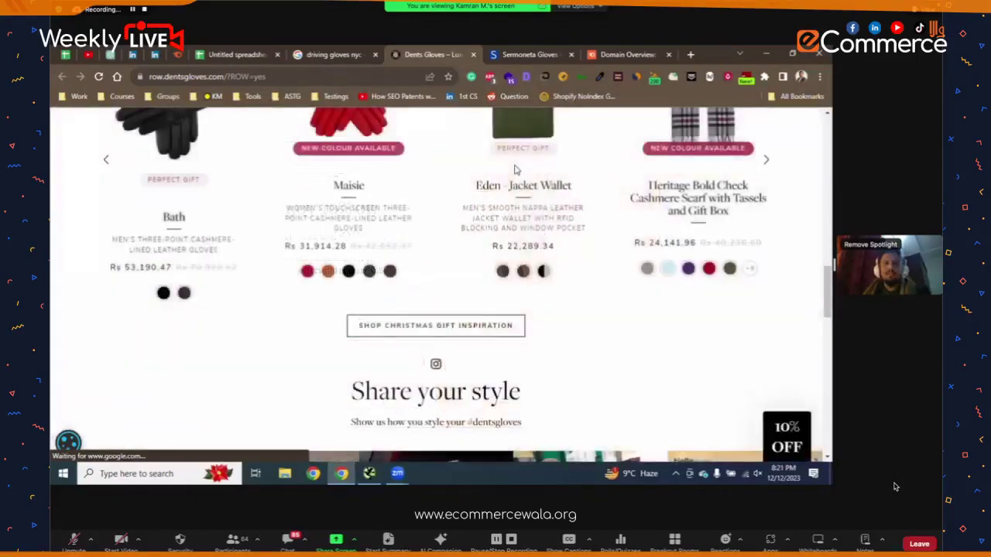
key("ctrl+Tab")
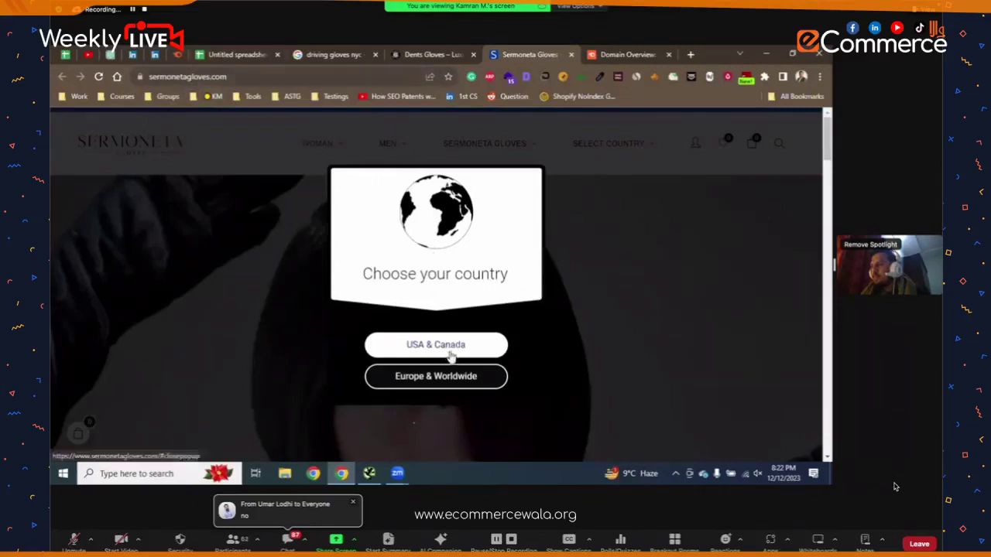
- Enter the Europe & Worldwide store and browse its New Collection Woman Gloves section
left_click(455, 378)
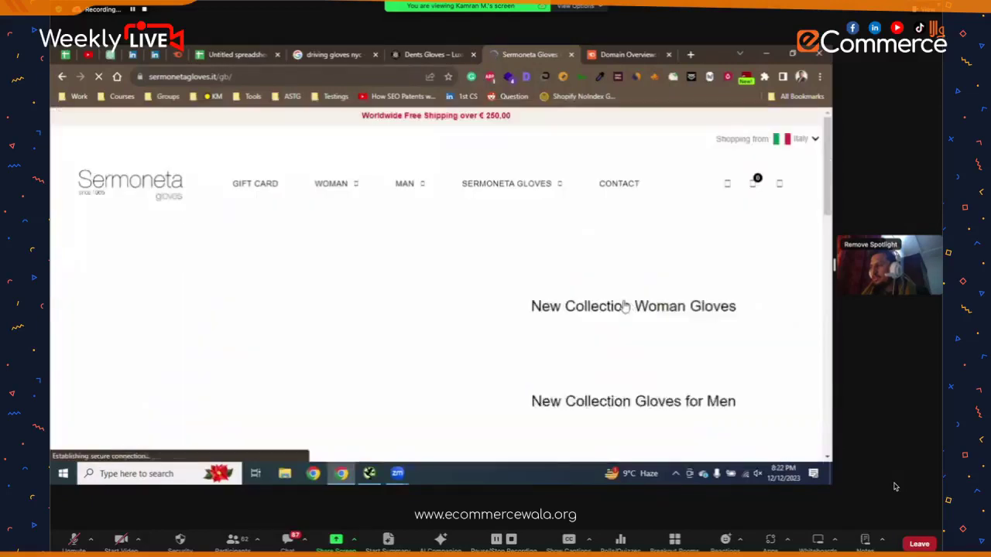
scroll(619, 301, "down", 3)
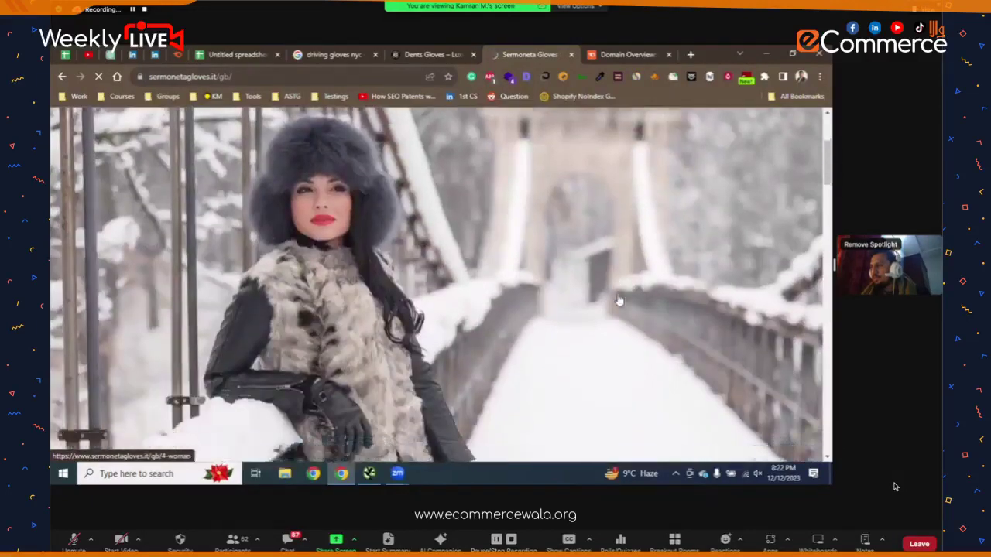
scroll(620, 301, "down", 5)
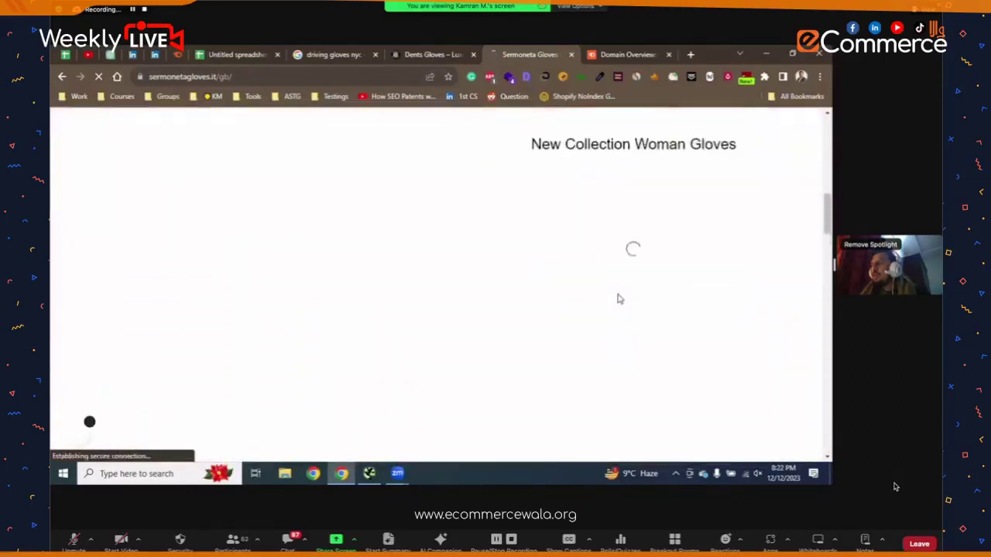
scroll(619, 301, "up", 2)
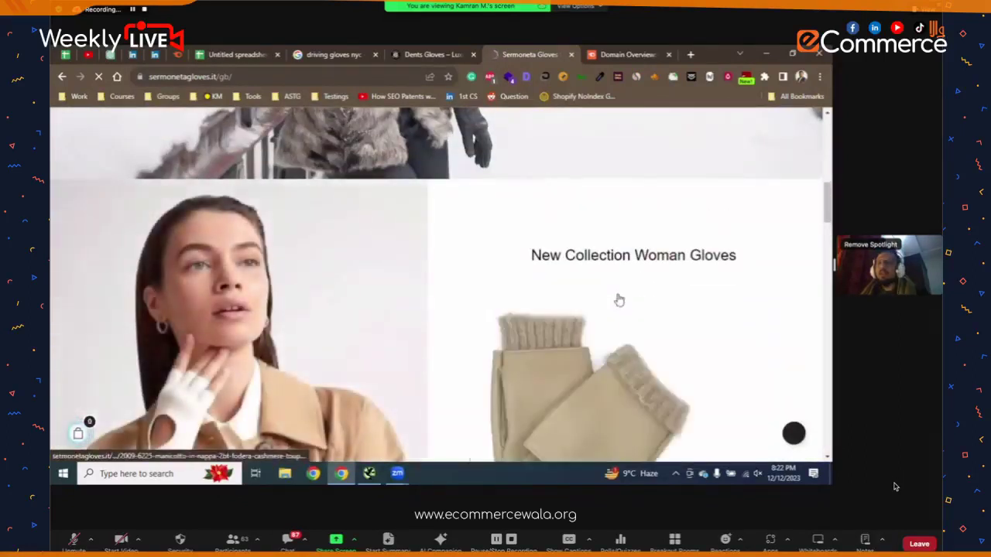
scroll(617, 299, "down", 1)
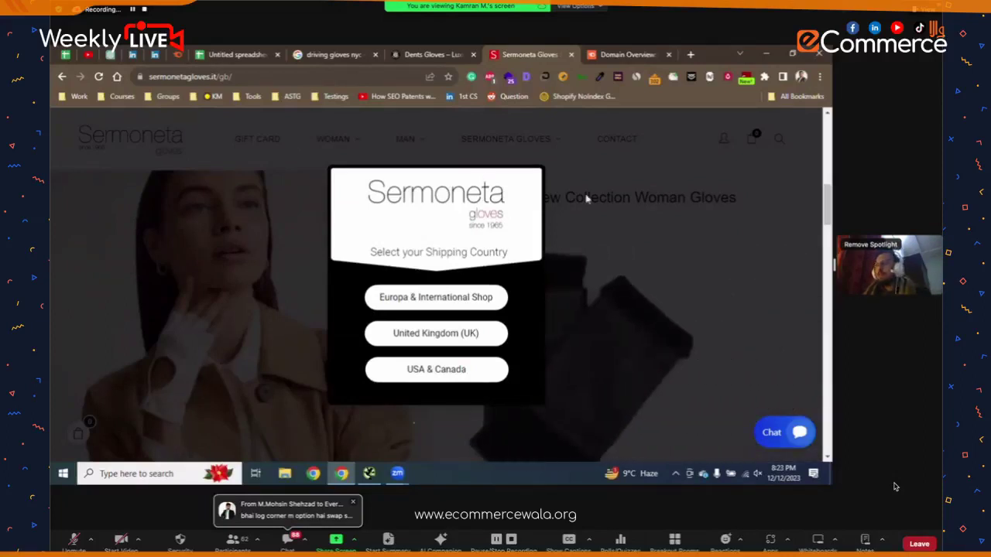
- Choose USA & Canada as the shipping country in the Sermoneta popup
scroll(596, 201, "down", 3)
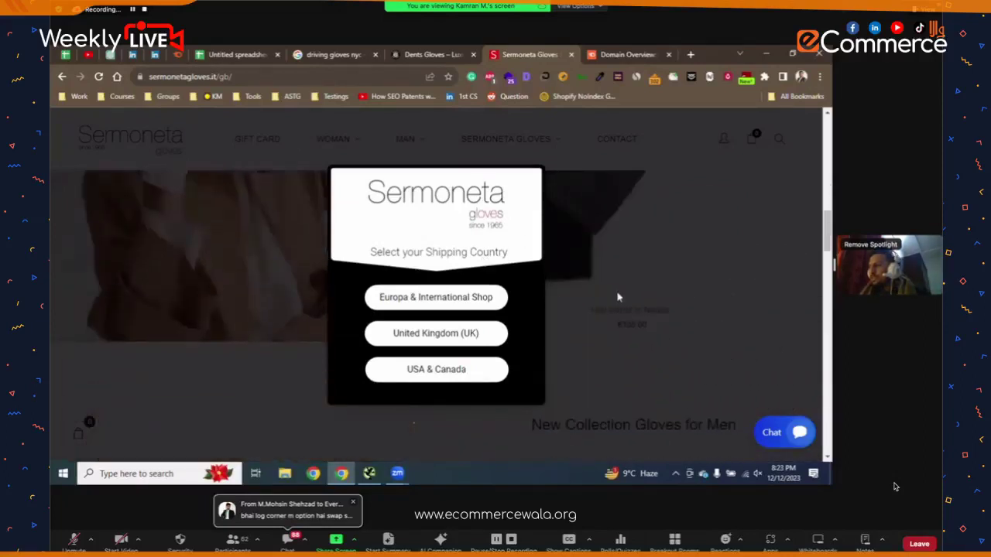
left_click(471, 376)
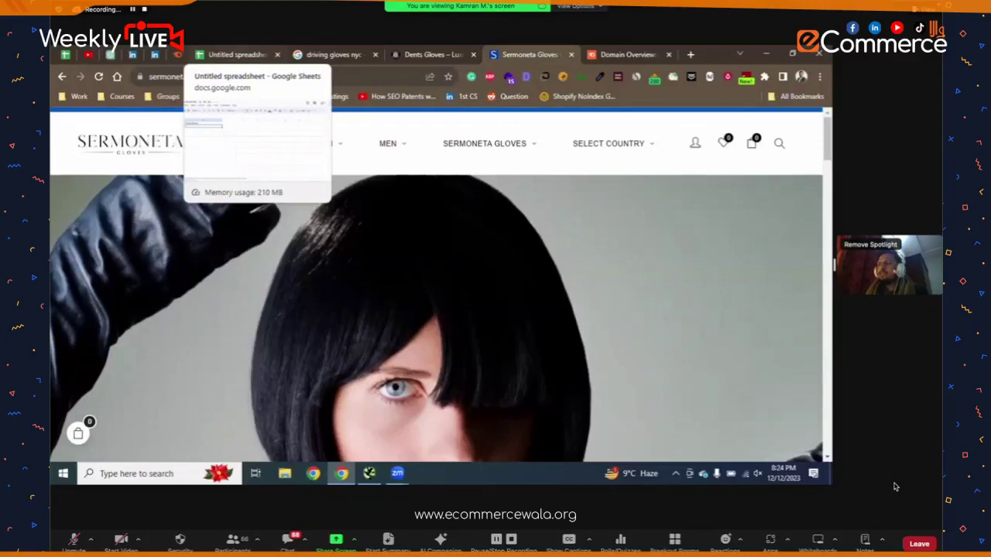
- Put the heading 'ON PAGE FActors' in A3, then go back to the driving gloves nyc results
left_click(232, 54)
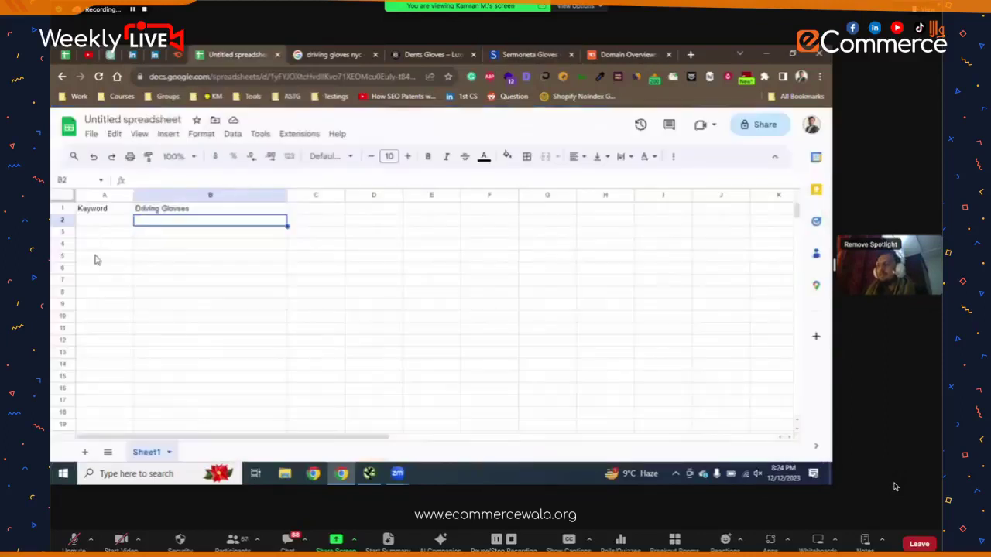
left_click(126, 234)
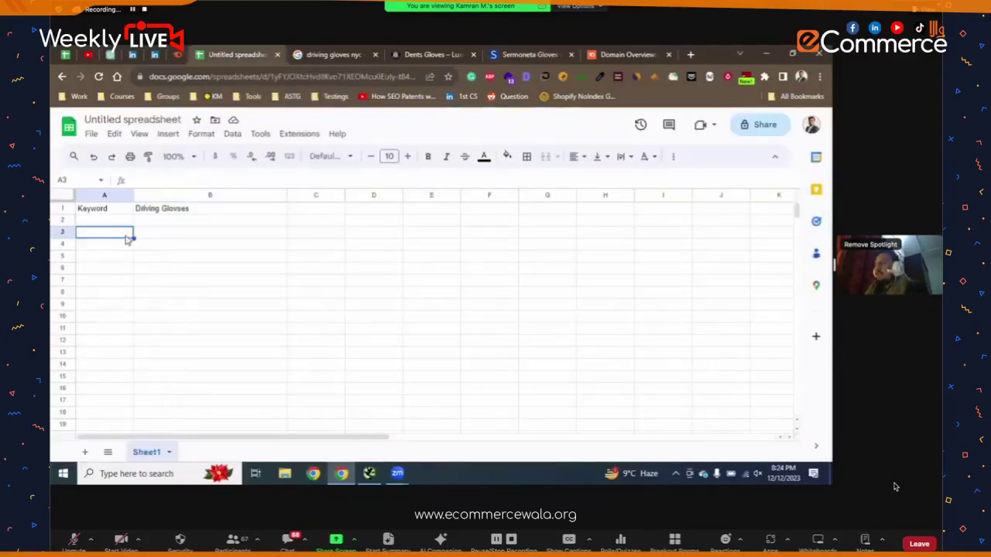
type("ON PAGE")
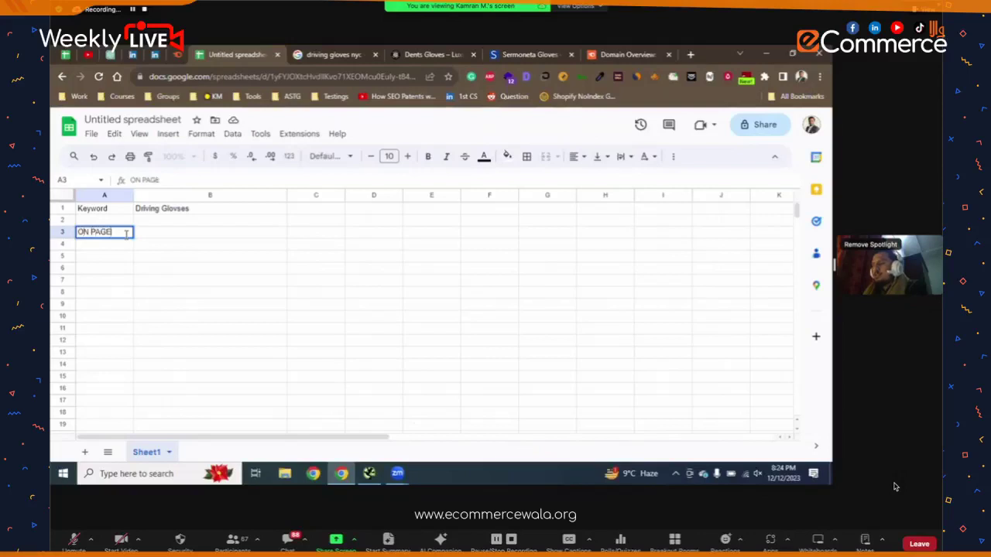
type(" FActors")
key("Return")
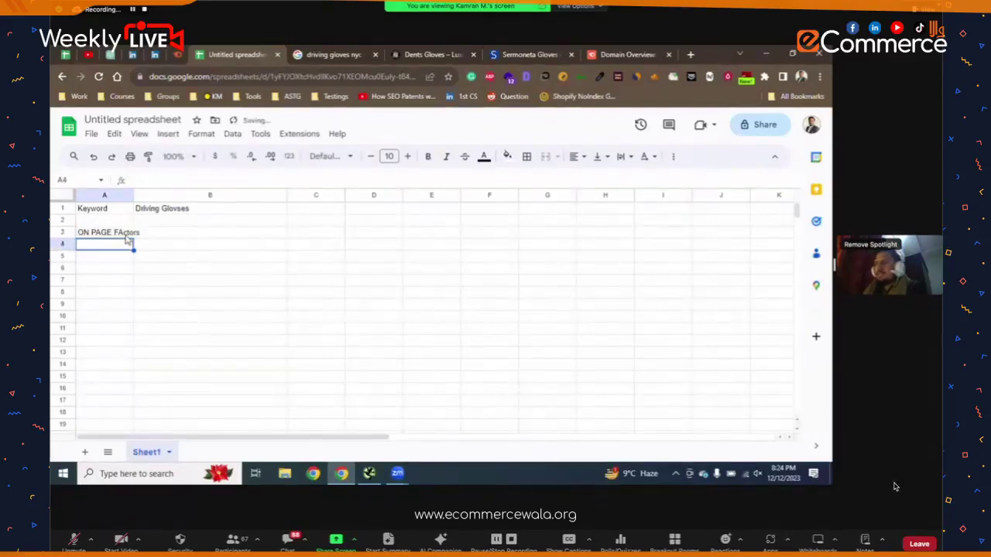
left_click(124, 258)
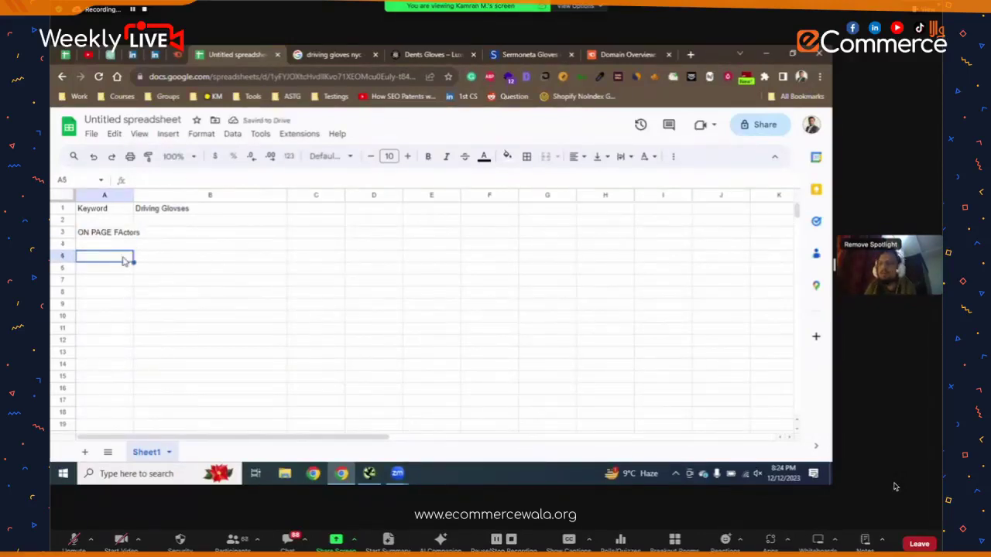
left_click(341, 54)
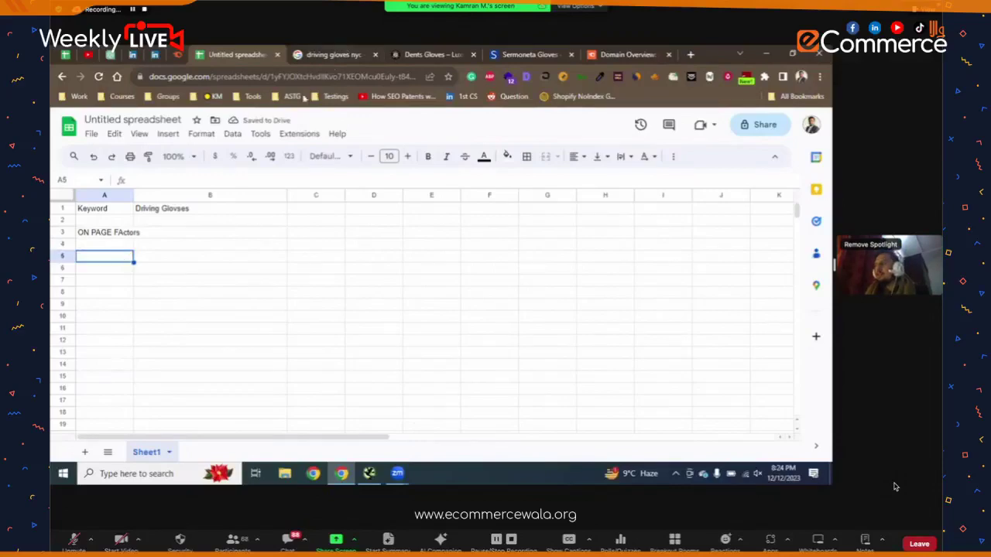
scroll(74, 325, "down", 8)
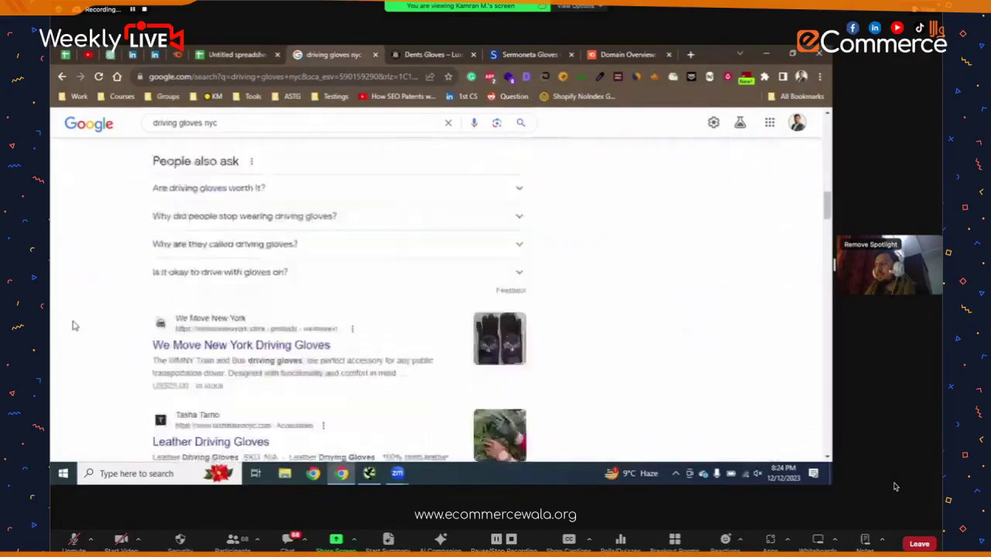
scroll(184, 273, "up", 3)
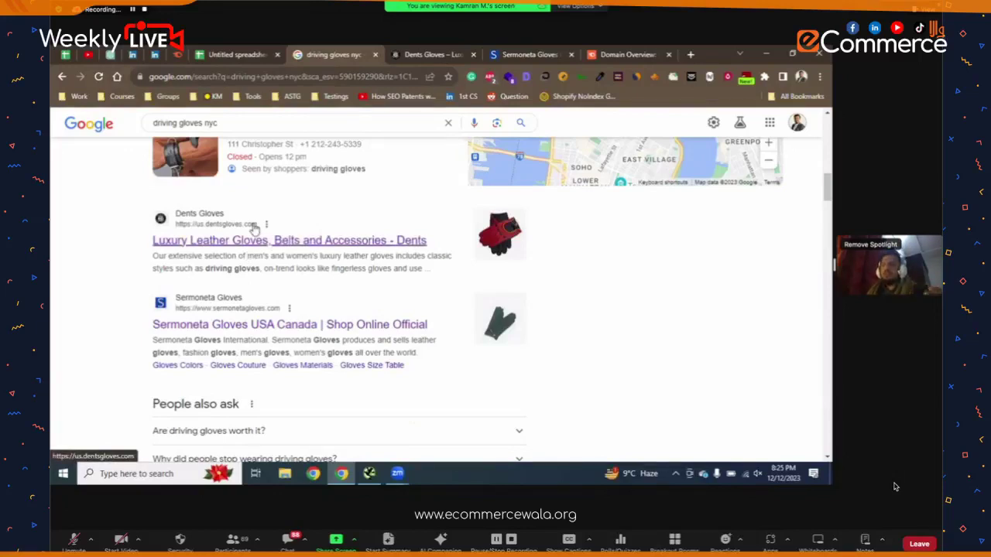
scroll(301, 311, "down", 2)
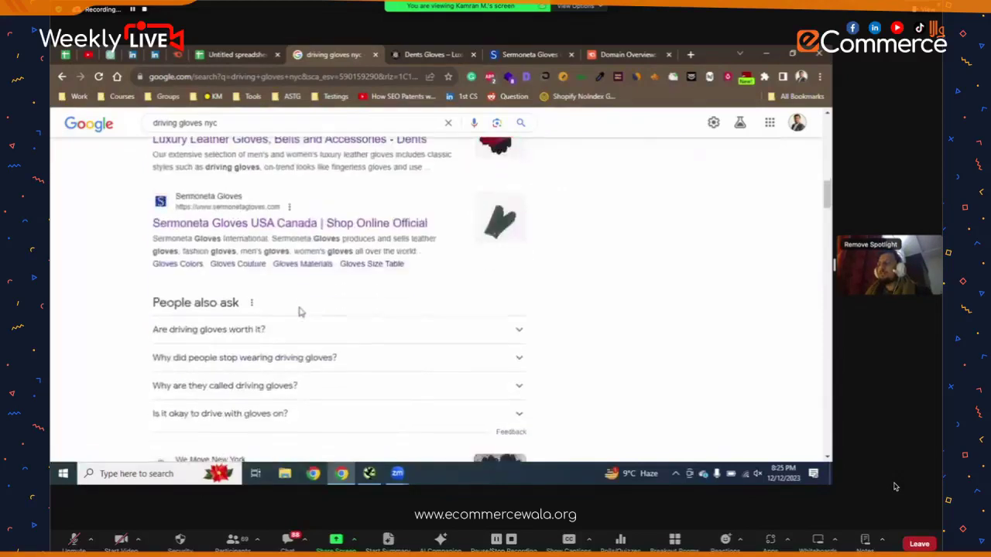
scroll(301, 310, "up", 1)
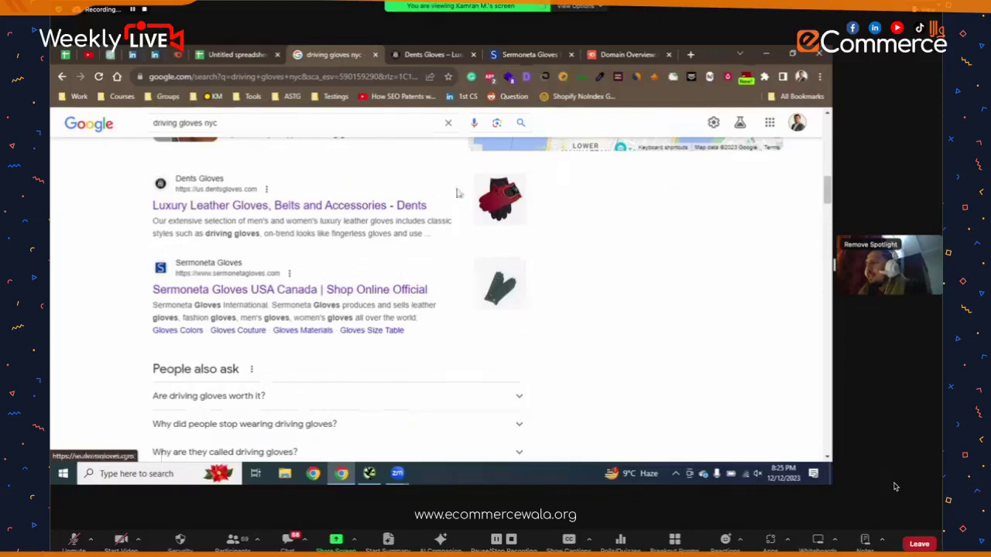
- Enter 'Meta Title', 'Meta Description' and 'URL' in A5–A7 and widen column A to fit
left_click(216, 51)
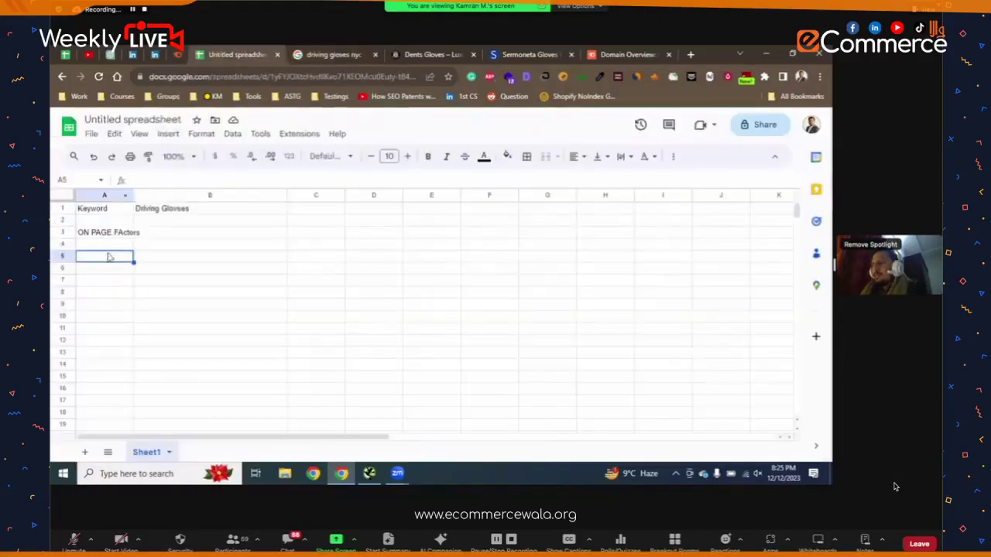
type("Meta Title")
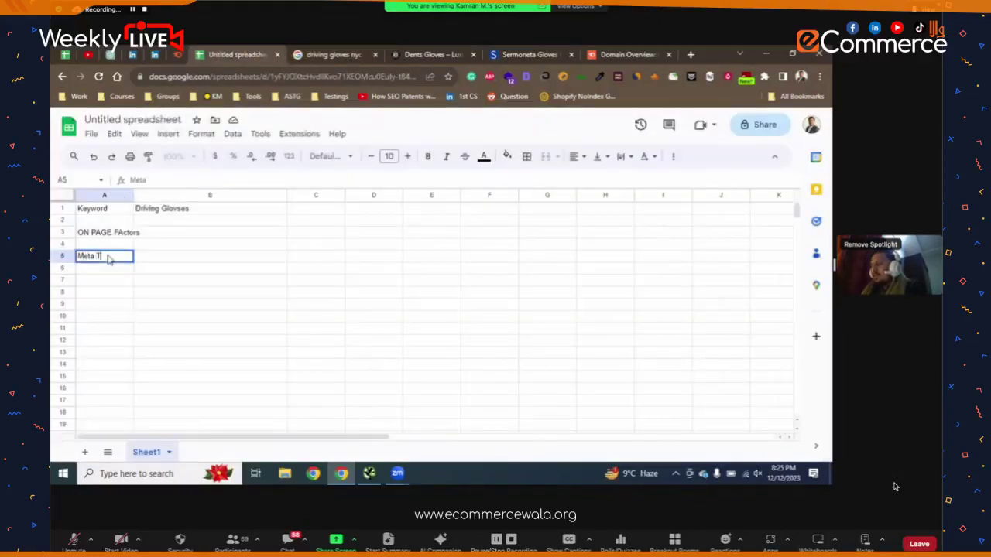
key("Return")
type("Metad")
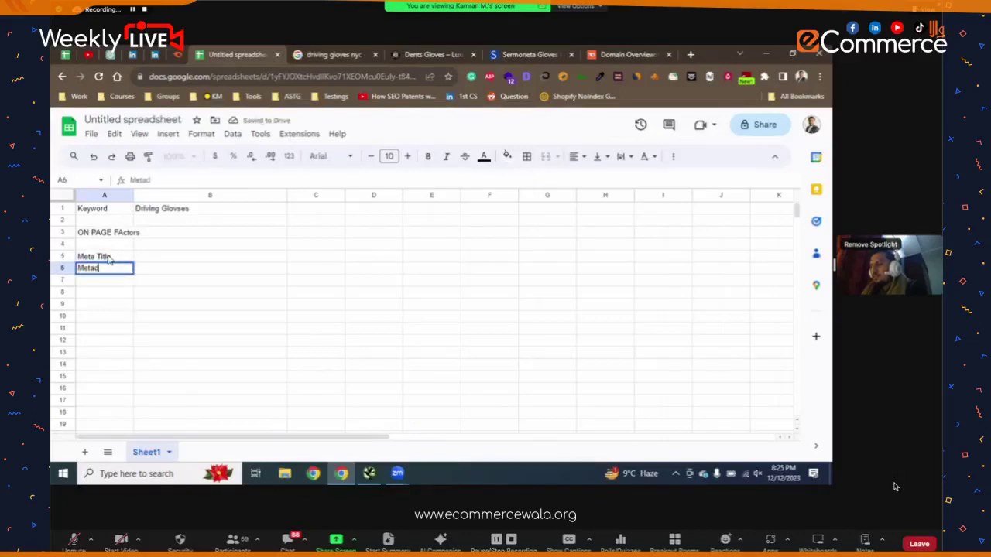
key("BackSpace")
type("DEsc")
type("ription")
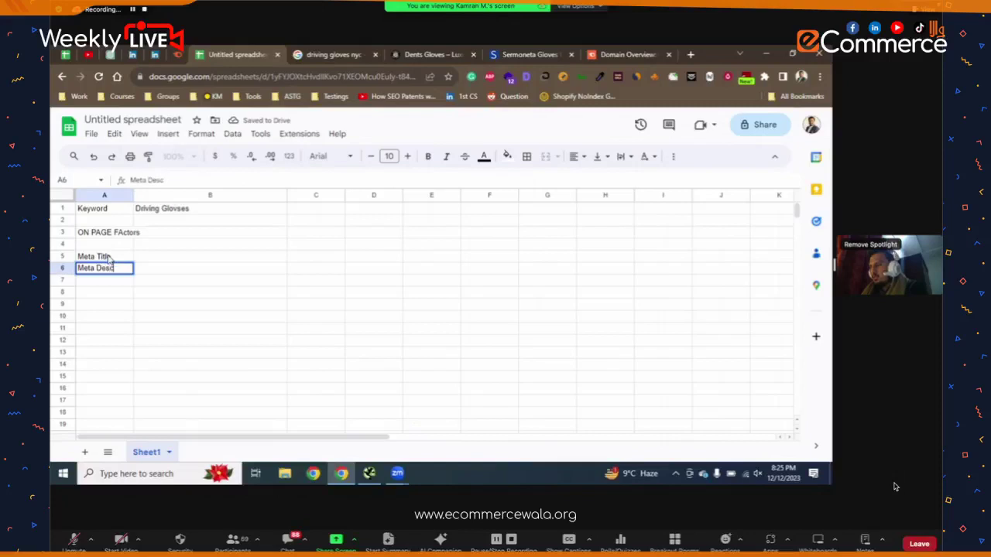
key("Return")
type("URL")
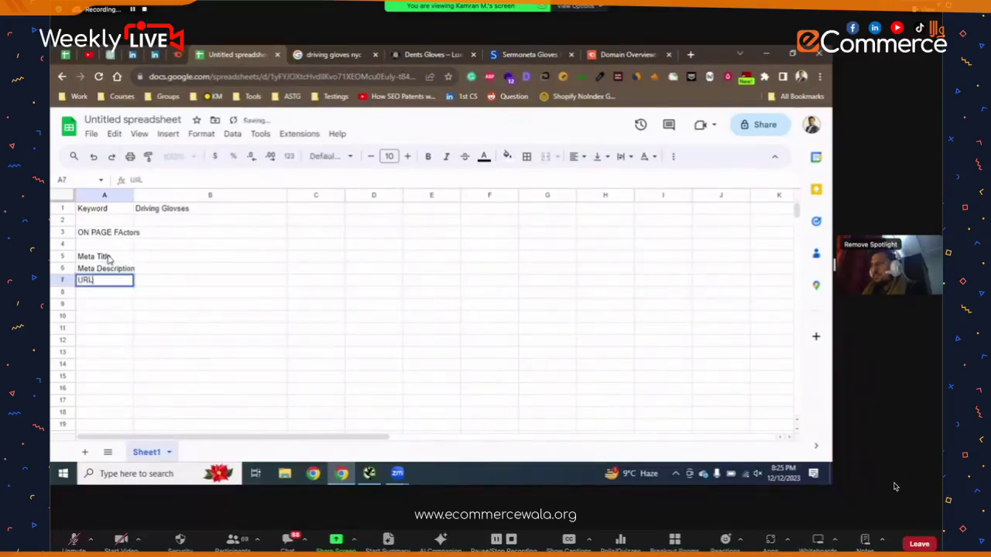
key("Return")
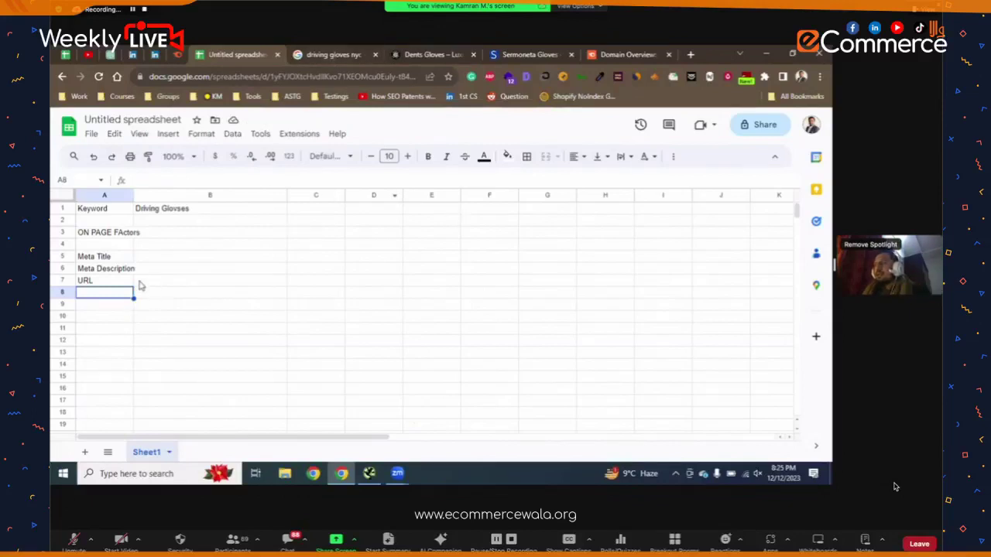
left_click_drag(136, 195, 158, 195)
- Filter the Dents Men's Leather Gloves collection to Black and scroll through the products
left_click(143, 308)
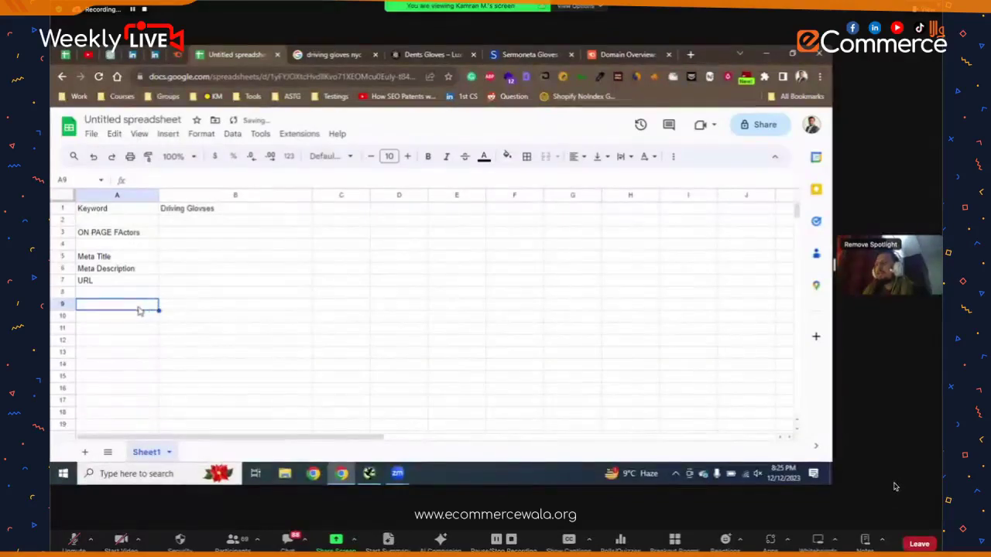
left_click(432, 54)
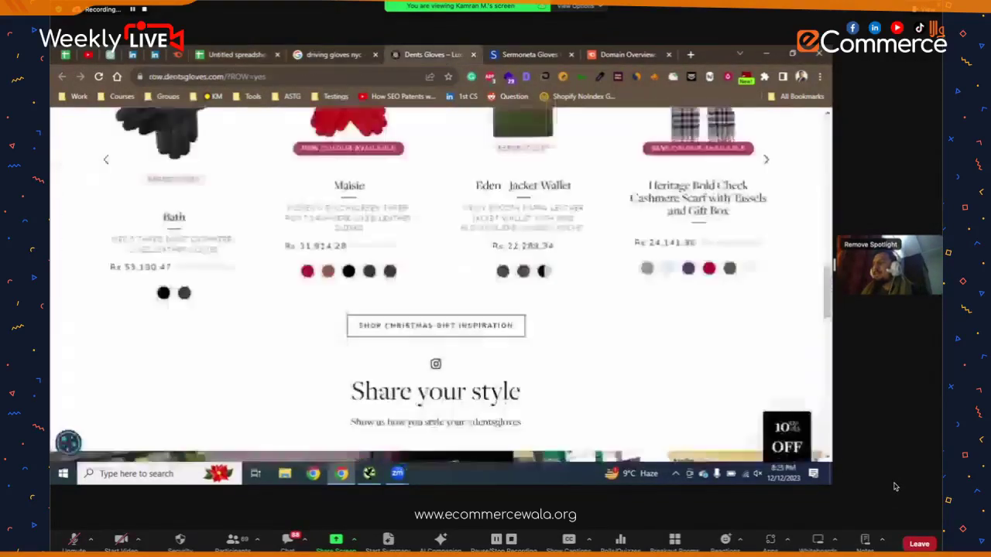
scroll(395, 193, "up", 5)
scroll(394, 198, "up", 8)
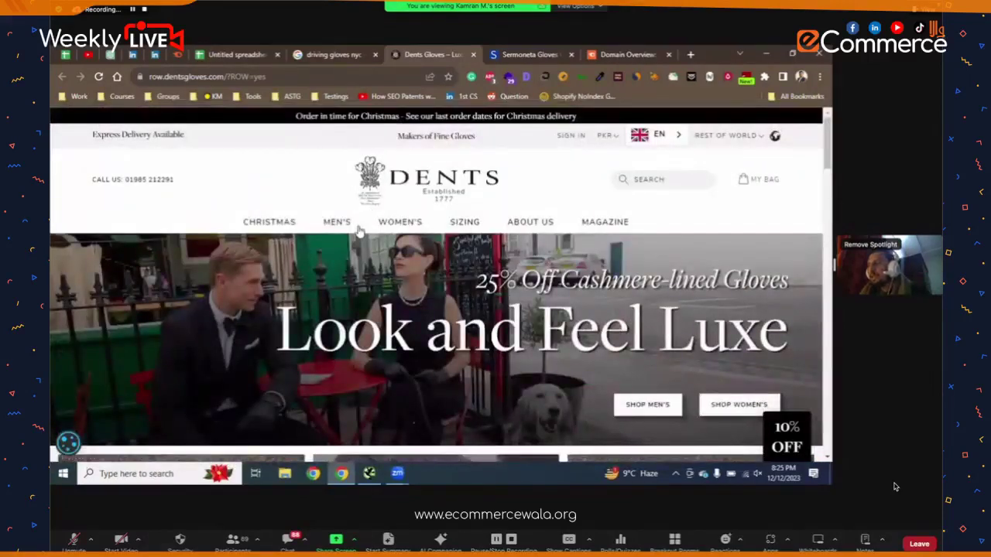
mouse_move(335, 224)
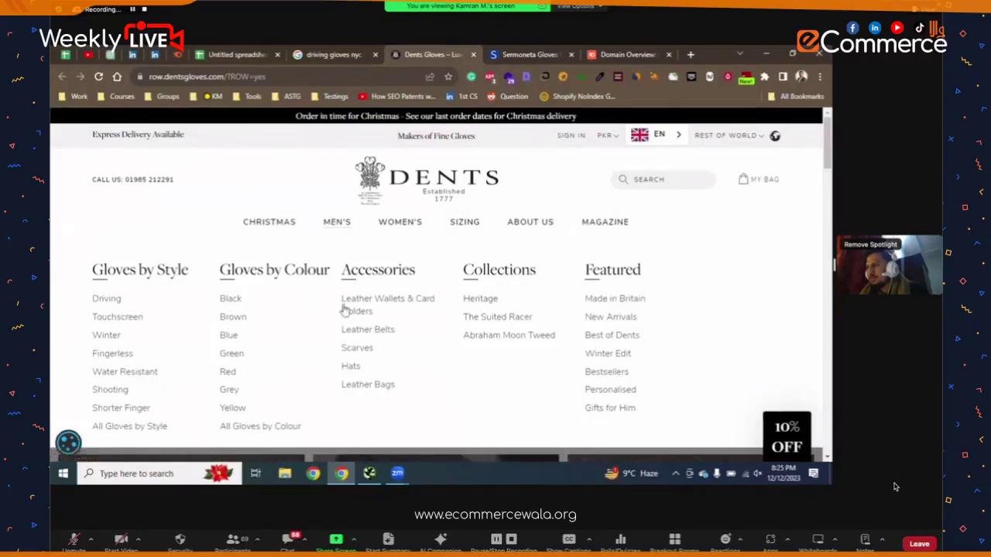
left_click(232, 299)
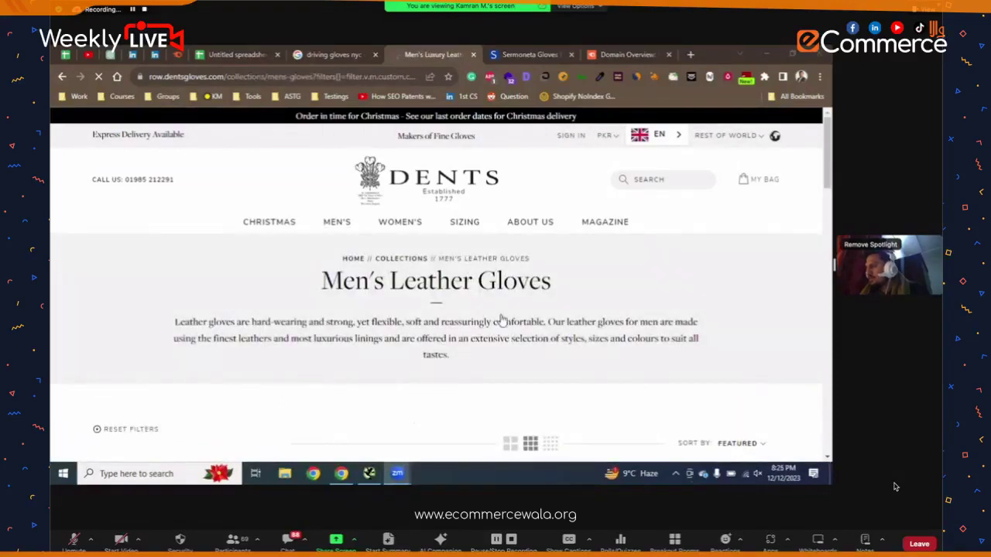
left_click(509, 320)
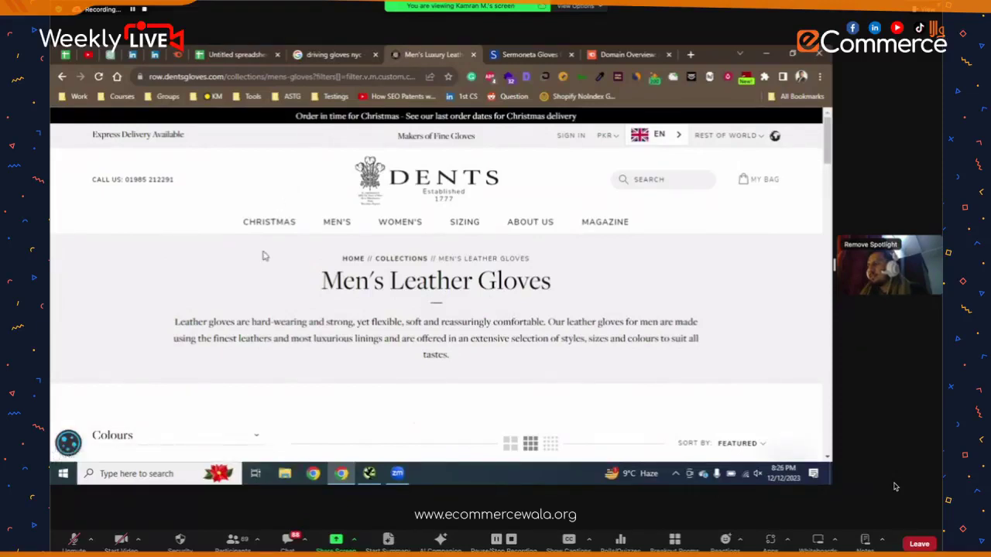
scroll(263, 256, "down", 1)
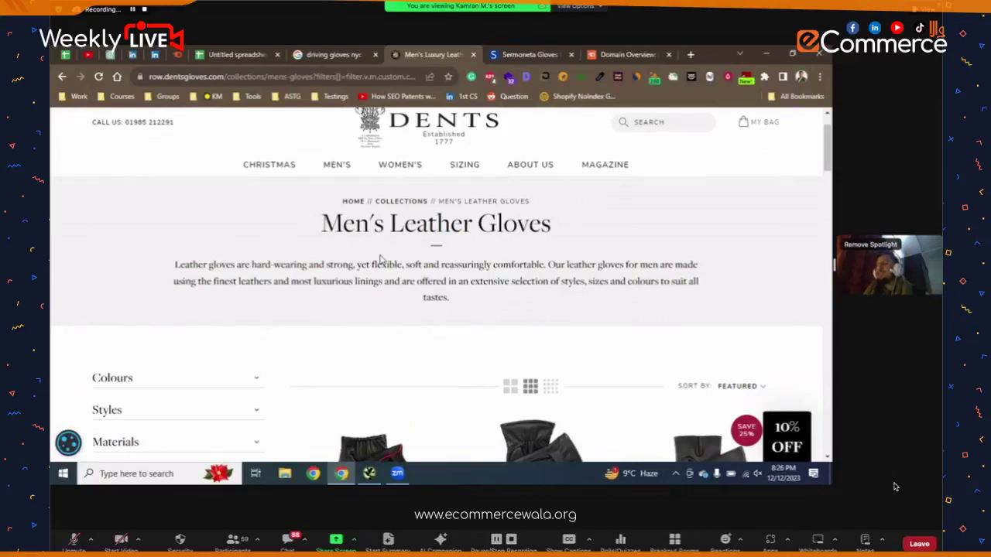
scroll(380, 258, "down", 2)
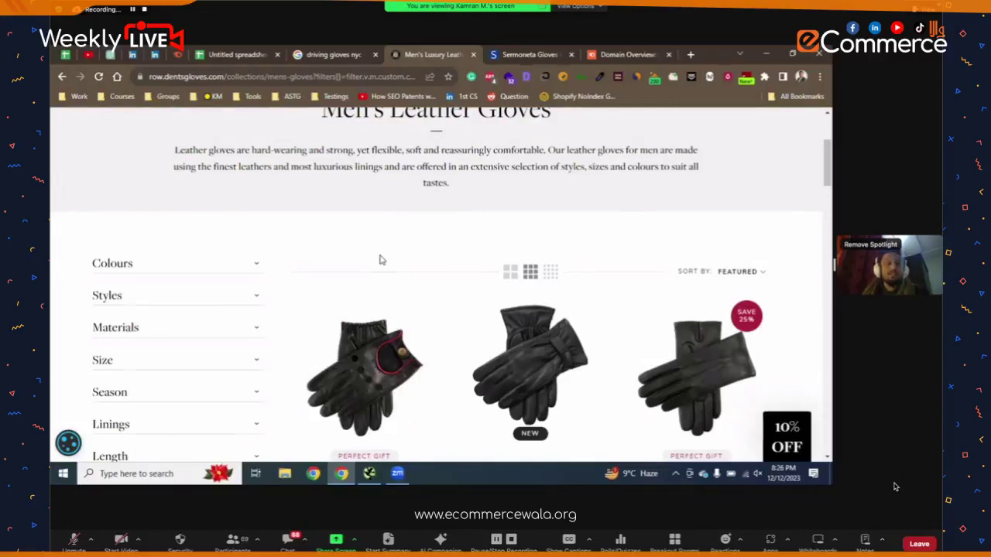
scroll(380, 260, "up", 3)
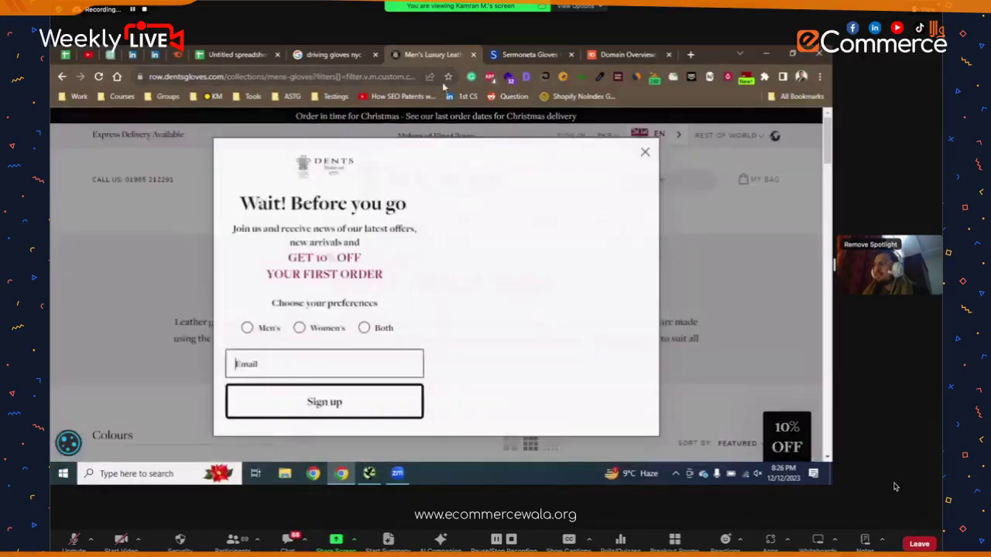
- Strip the filter query from the Dents page address and cut the clean collection URL
left_click_drag(346, 76, 418, 76)
key("BackSpace")
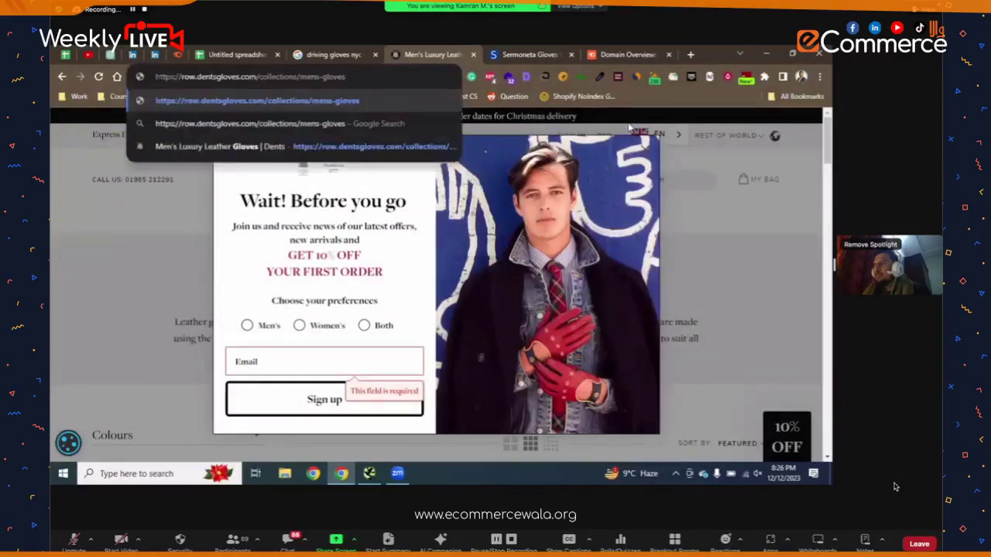
key("ctrl+a")
key("ctrl+c")
key("BackSpace")
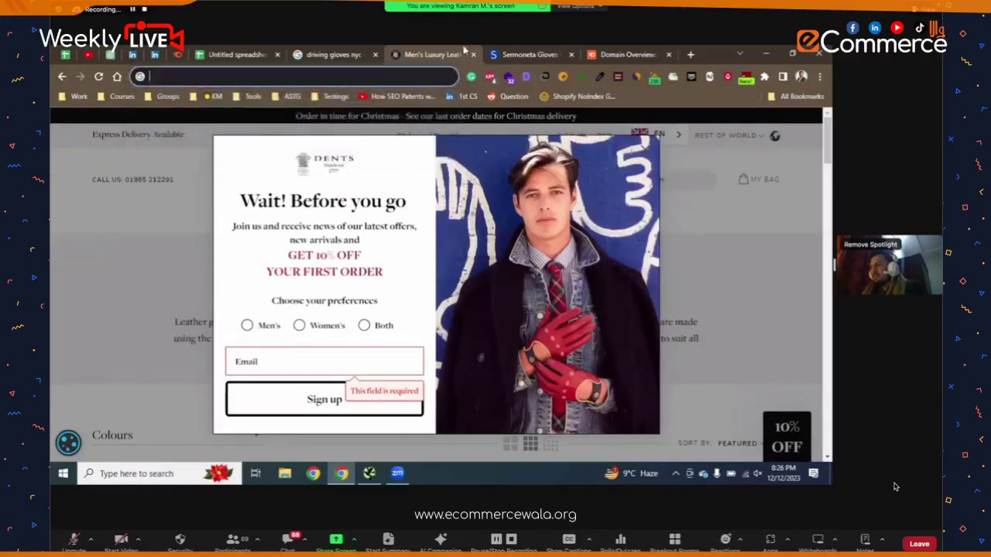
left_click(343, 51)
scroll(254, 144, "up", 10)
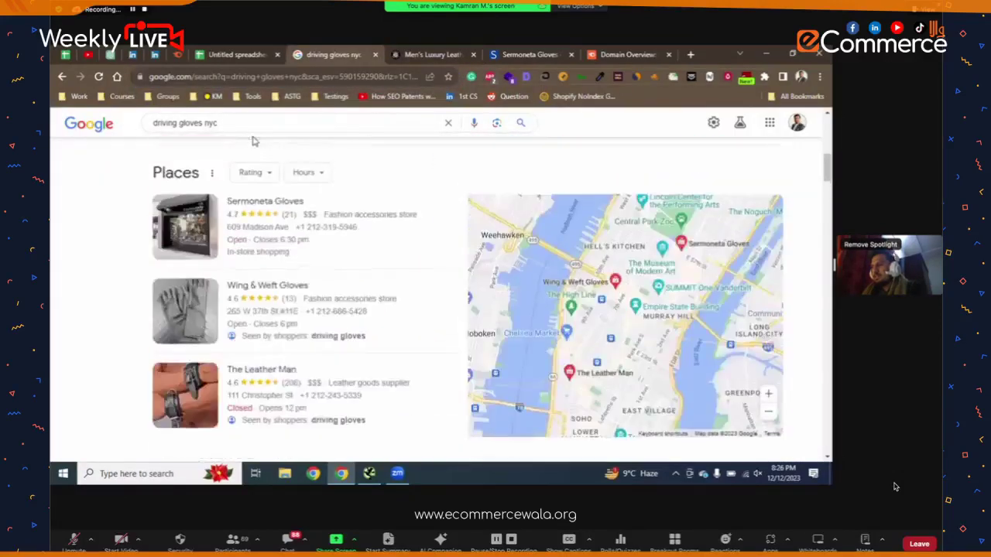
- Paste the men's gloves URL into B7, widen column B, and dismiss the Dents sign-up popup
left_click(234, 54)
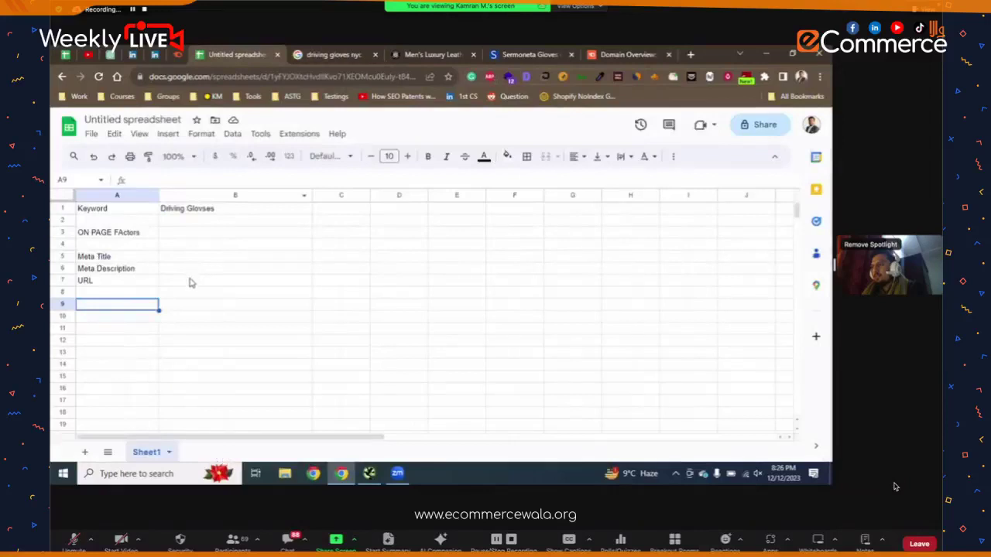
left_click(191, 282)
key("ctrl+v")
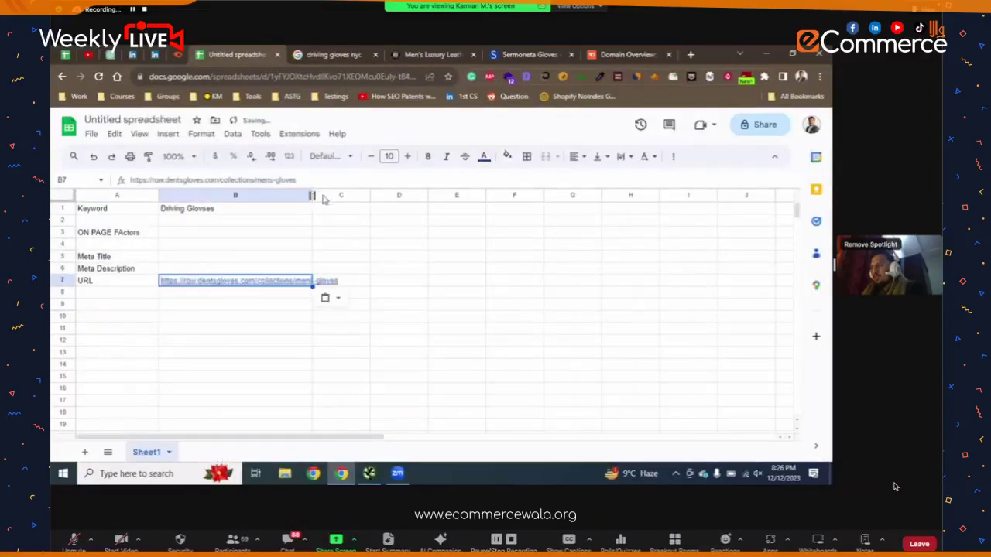
left_click_drag(314, 195, 410, 196)
left_click(380, 302)
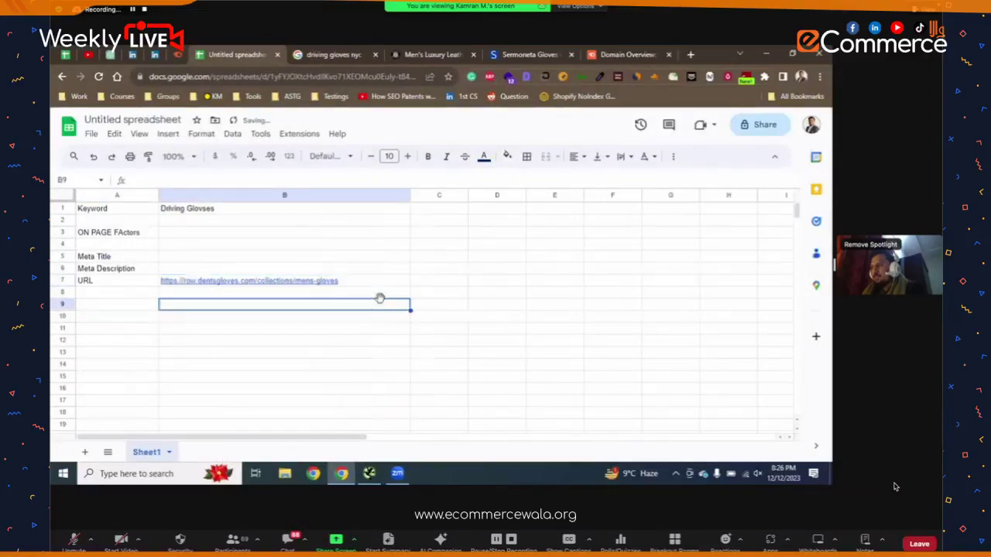
left_click(303, 261)
key("ctrl+Tab")
key("ctrl+Tab")
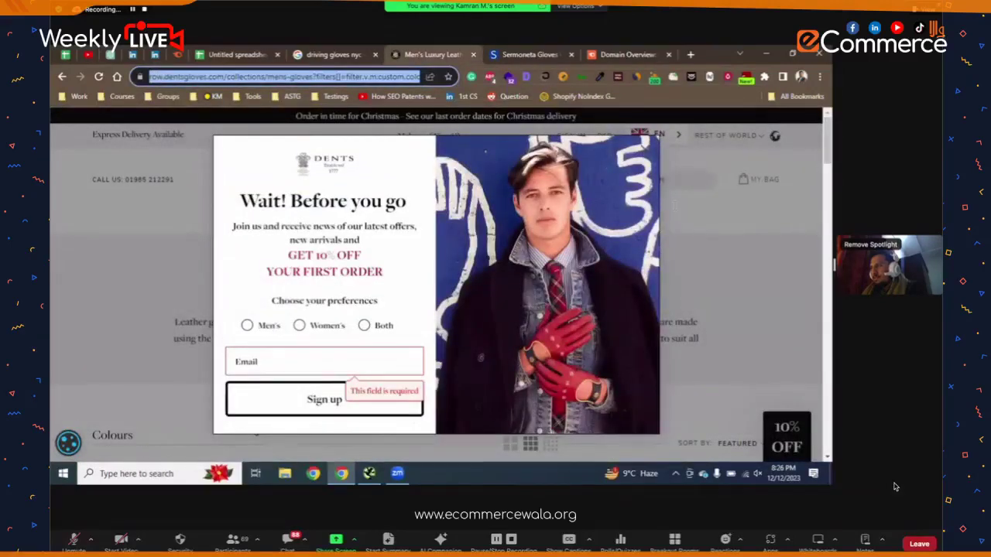
key("Escape")
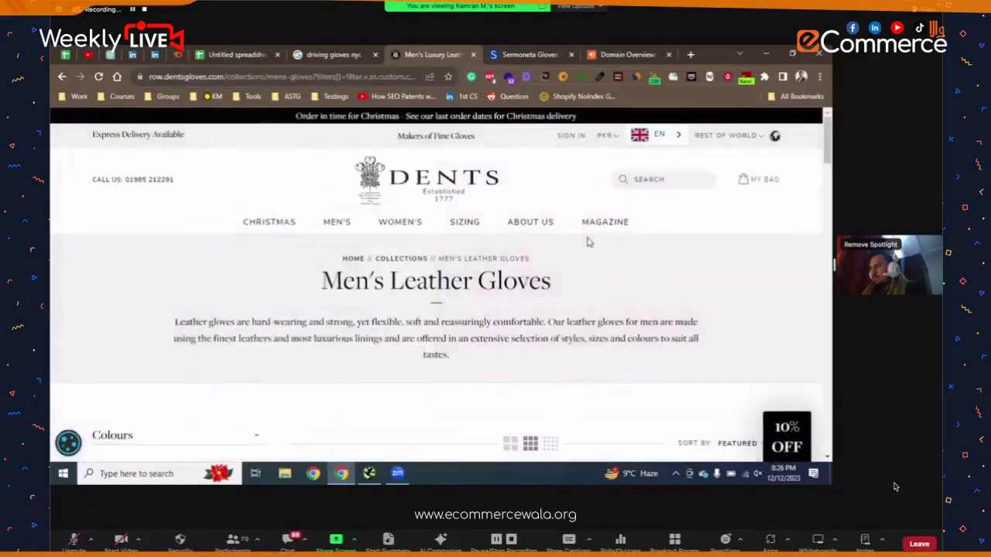
- Open the Dents page's SEO Meta overview and select its title, URL and canonical URL
left_click(528, 79)
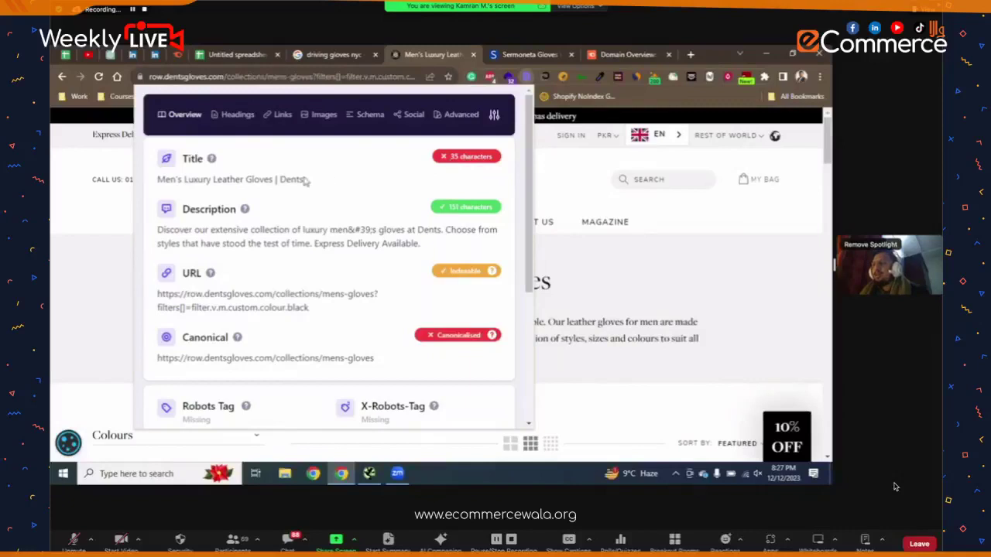
triple_click(279, 179)
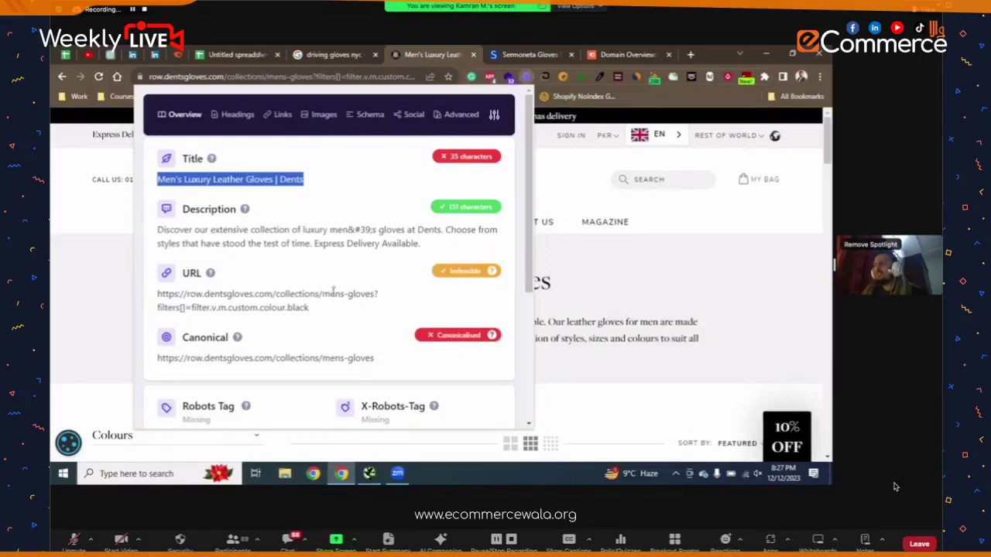
left_click_drag(321, 309, 171, 296)
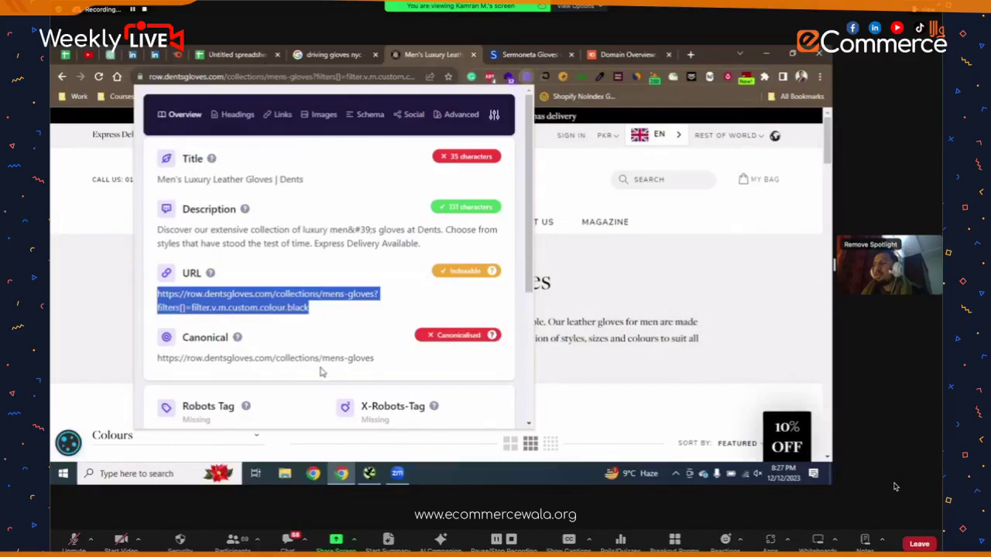
triple_click(346, 364)
key("ctrl+c")
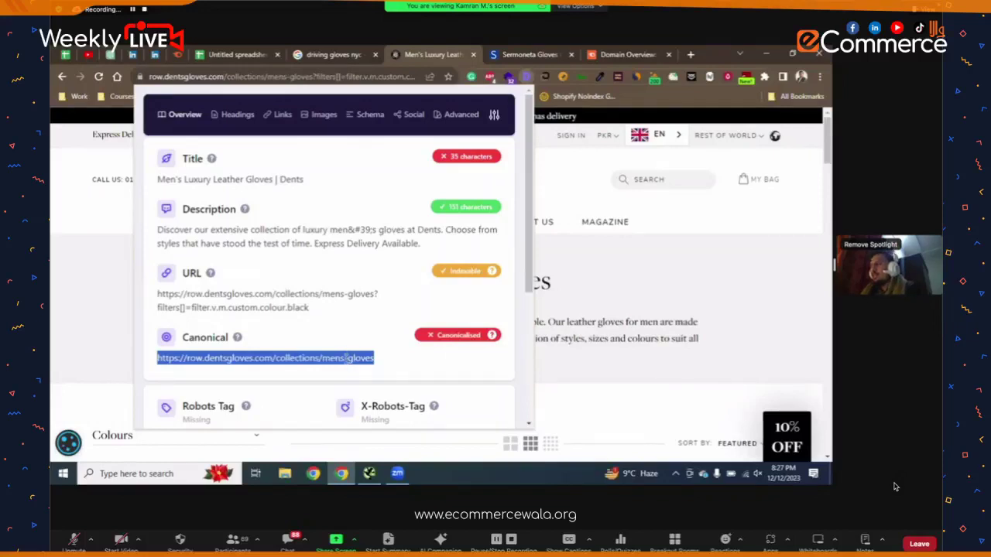
left_click(627, 54)
- Run a Semrush overview on the pasted canonical URL, analysing it as an Exact URL
key("ctrl+v")
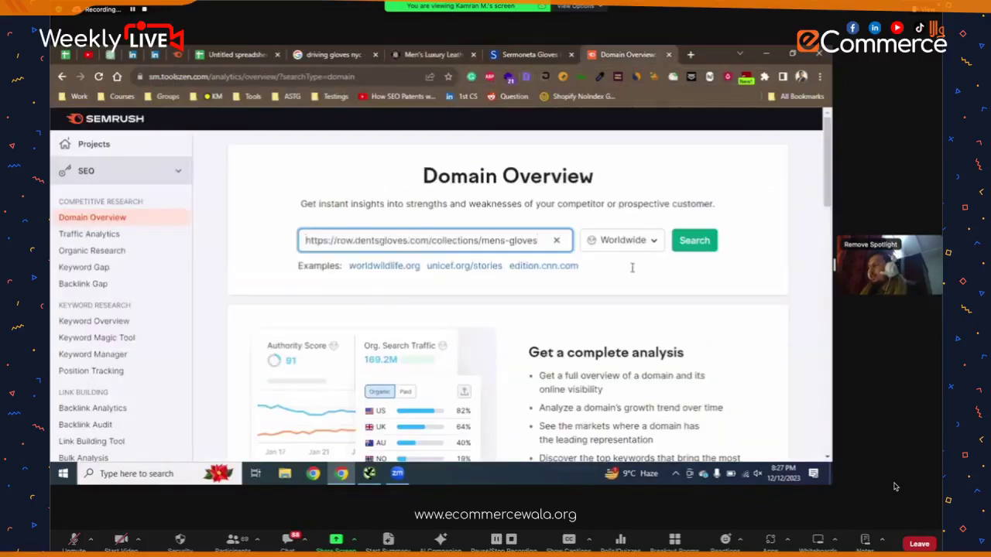
left_click(682, 245)
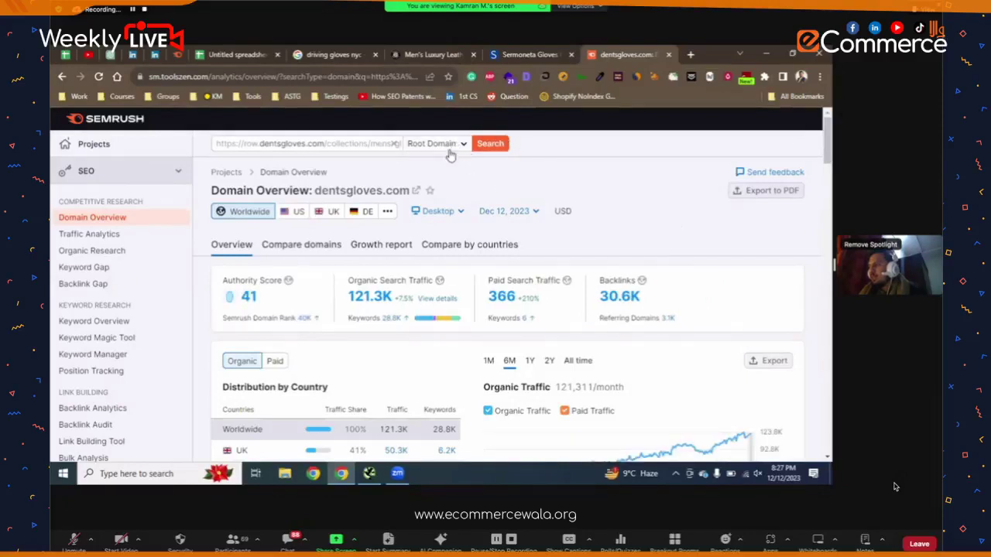
left_click(451, 155)
left_click(455, 189)
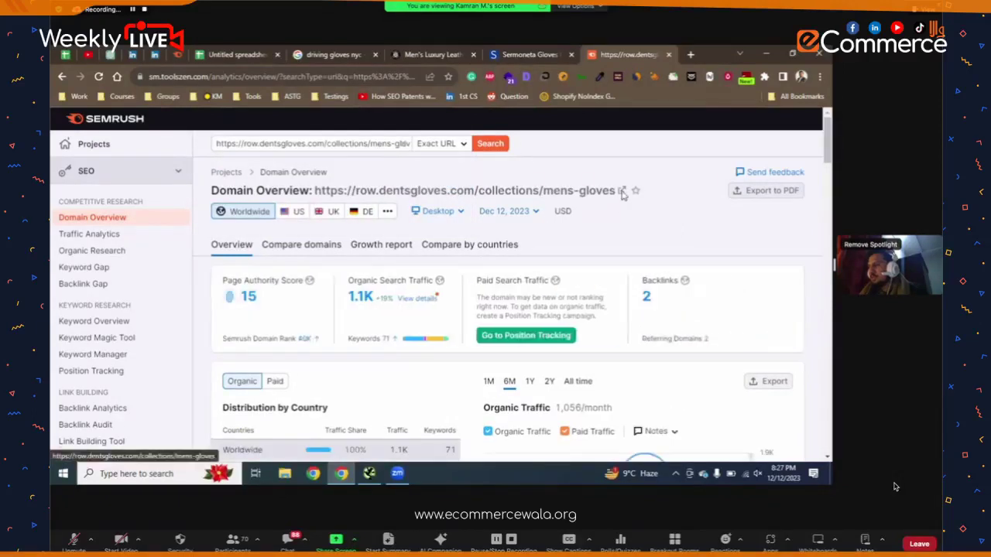
- Scroll through the URL metrics showing 1.1K organic traffic and 71 keywords
scroll(623, 193, "down", 1)
scroll(622, 195, "down", 2)
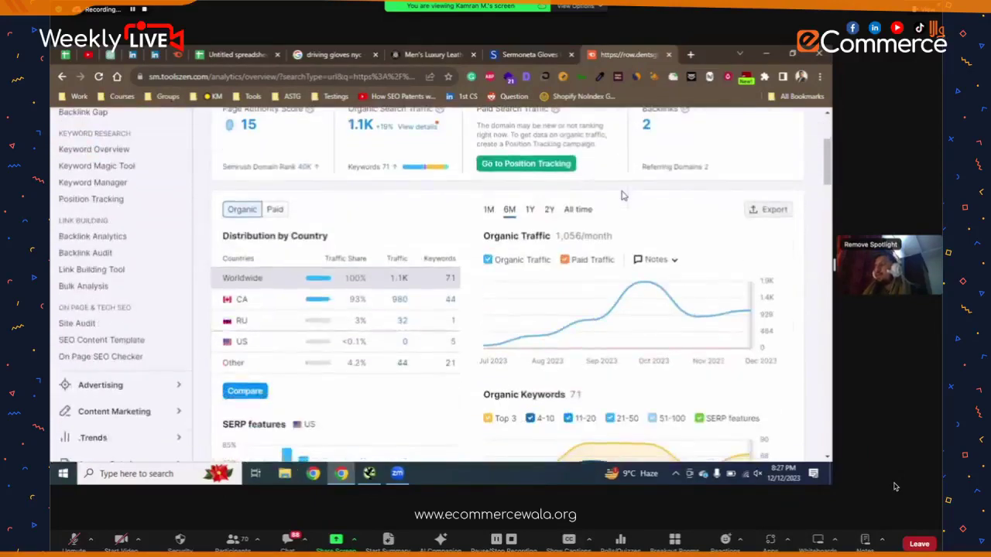
scroll(624, 196, "up", 3)
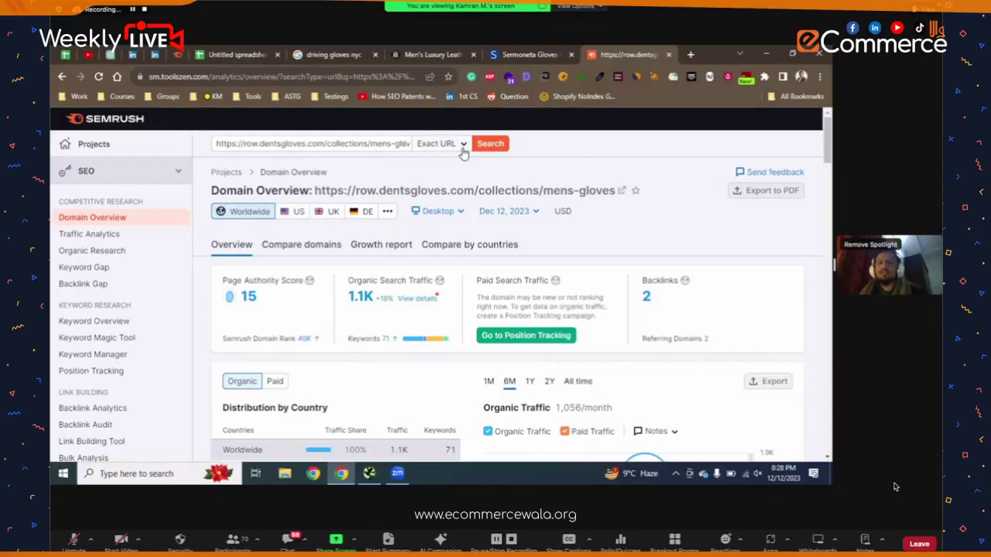
scroll(607, 245, "down", 2)
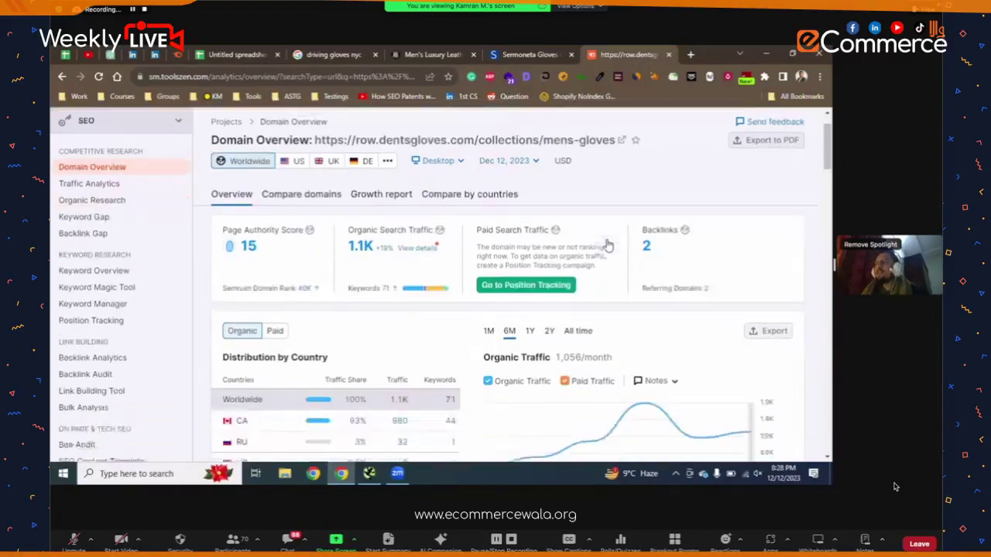
scroll(608, 245, "down", 2)
mouse_move(633, 244)
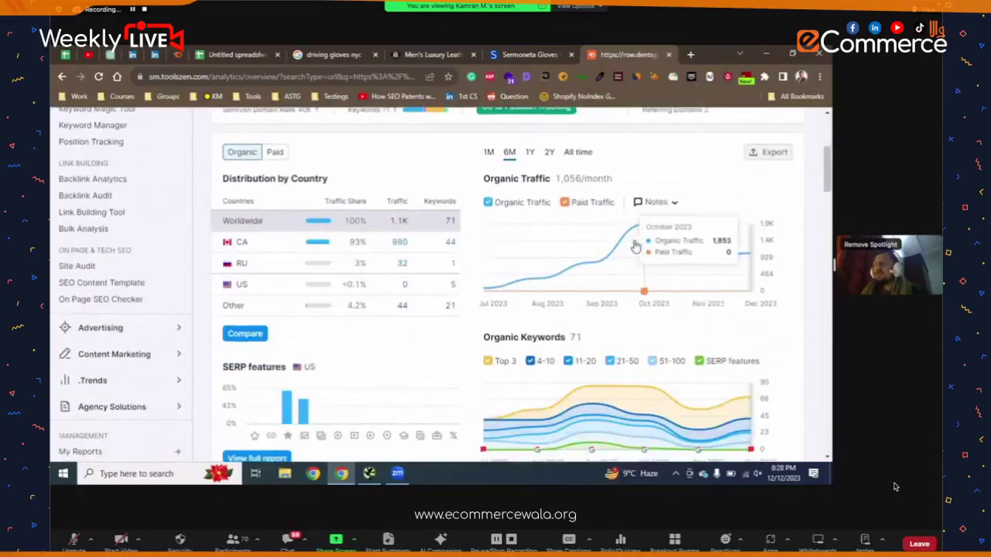
scroll(634, 245, "up", 2)
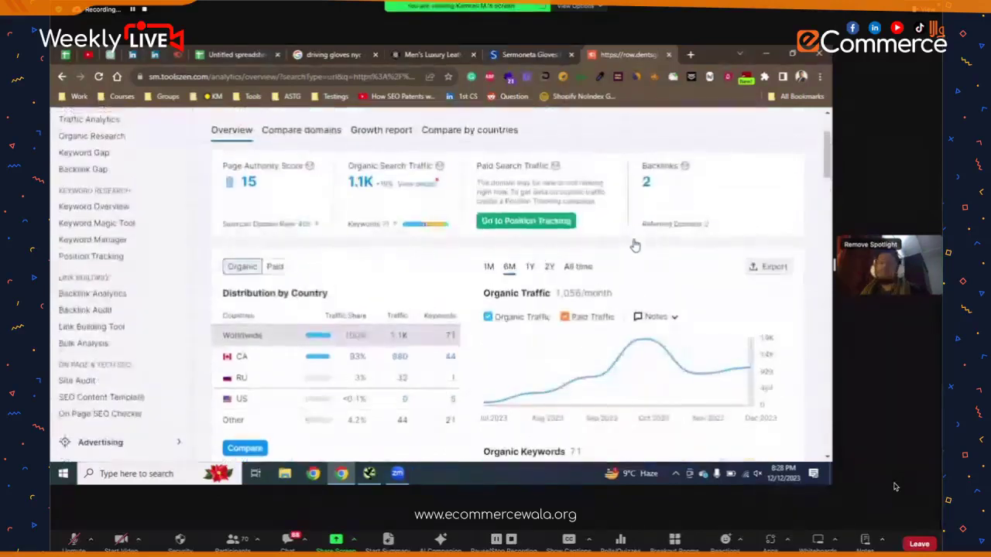
scroll(611, 243, "down", 1)
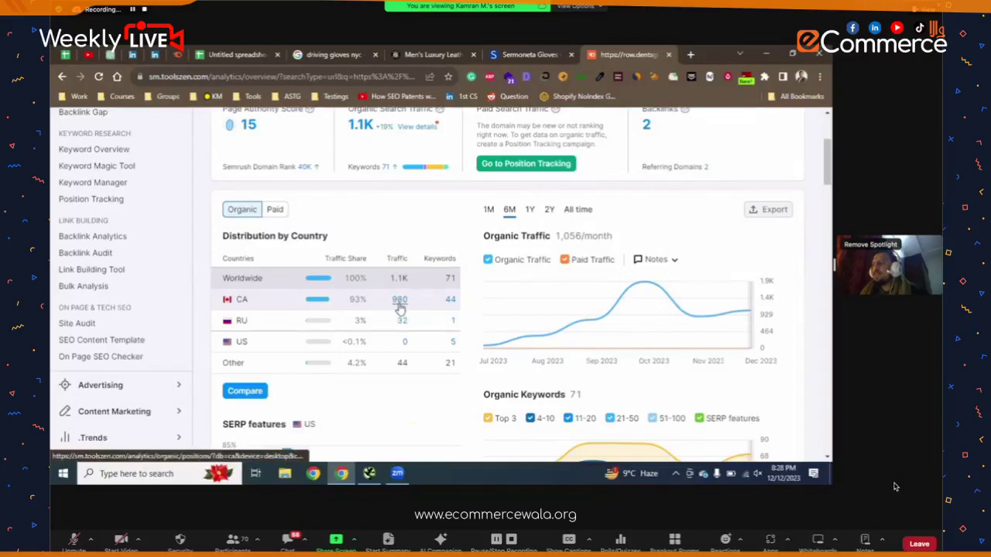
left_click(450, 302)
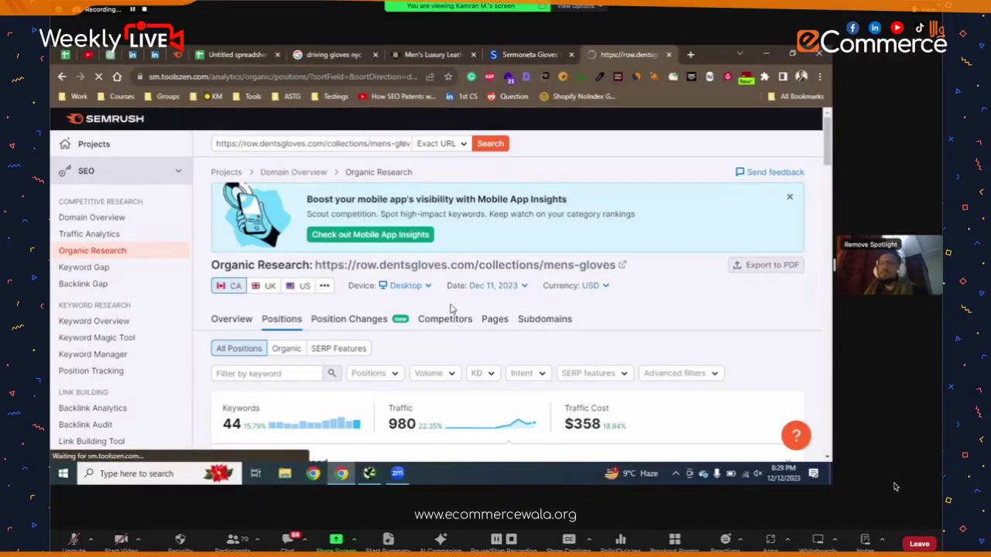
scroll(436, 336, "down", 3)
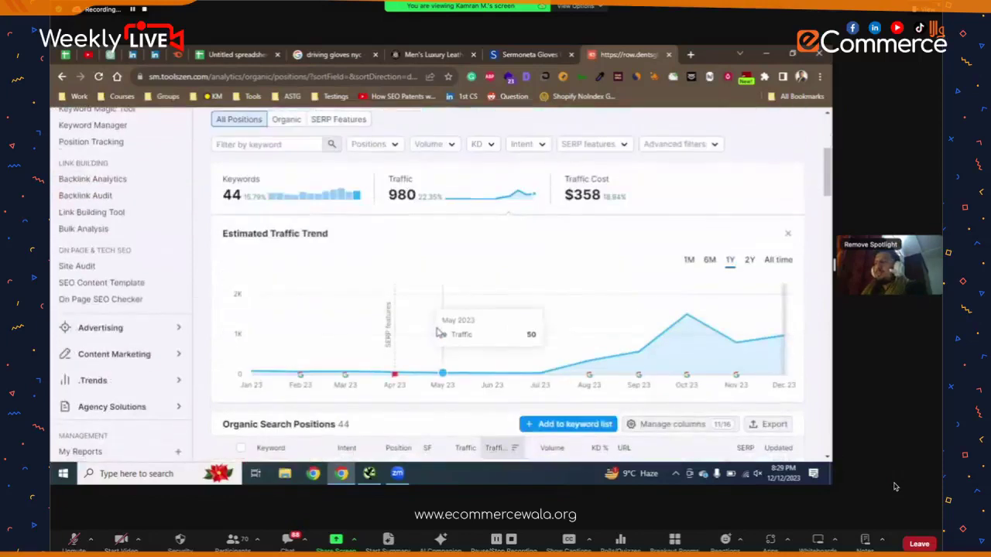
scroll(438, 325, "up", 1)
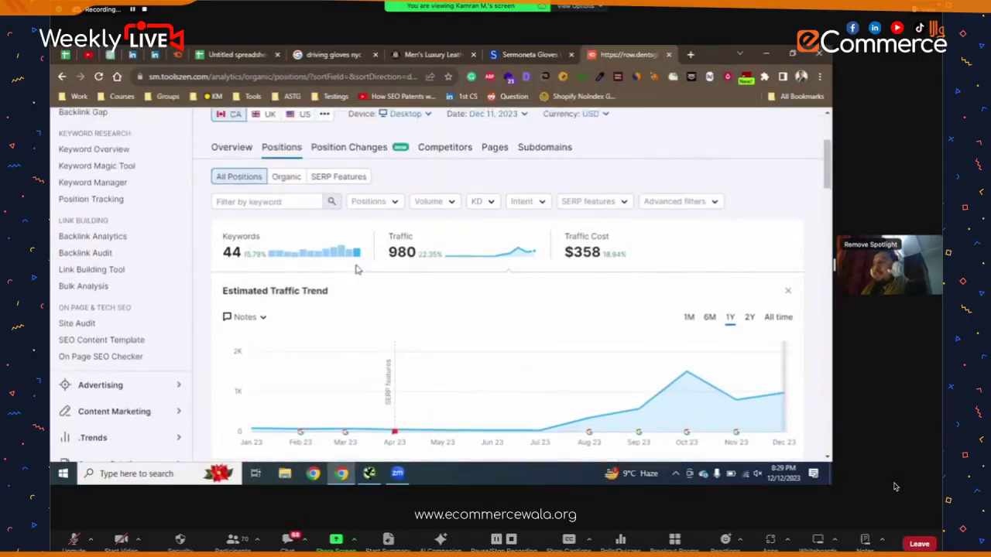
scroll(356, 269, "up", 2)
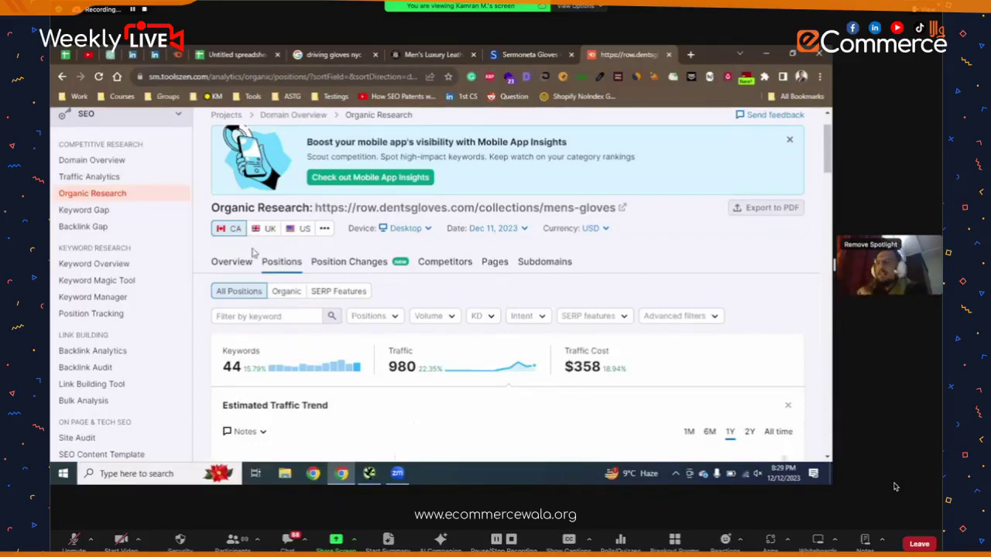
scroll(255, 263, "down", 3)
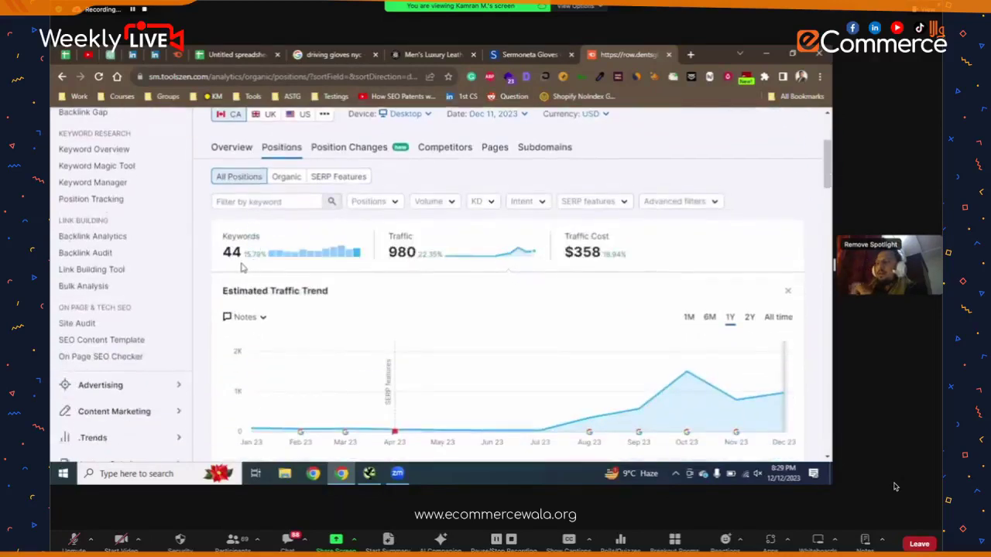
scroll(240, 252, "up", 3)
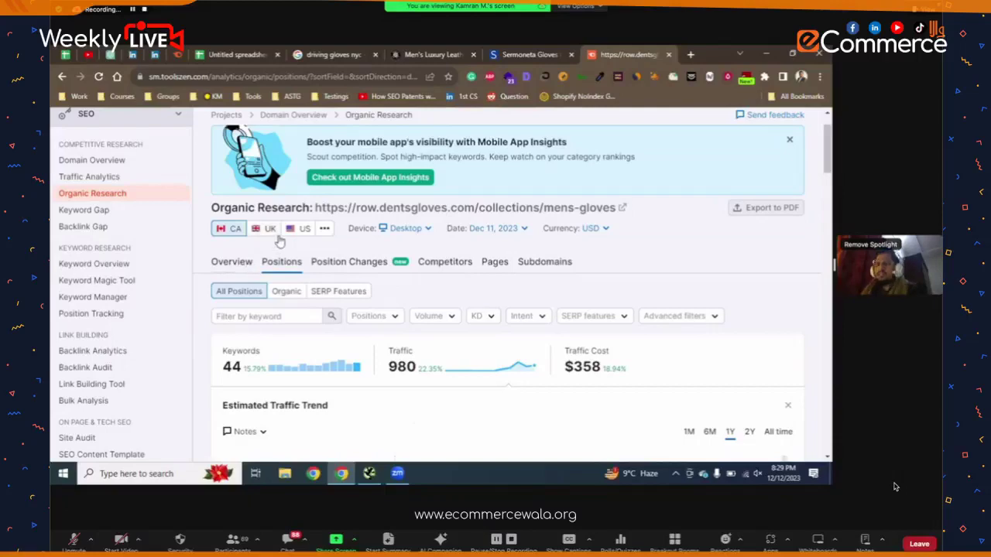
scroll(507, 282, "down", 3)
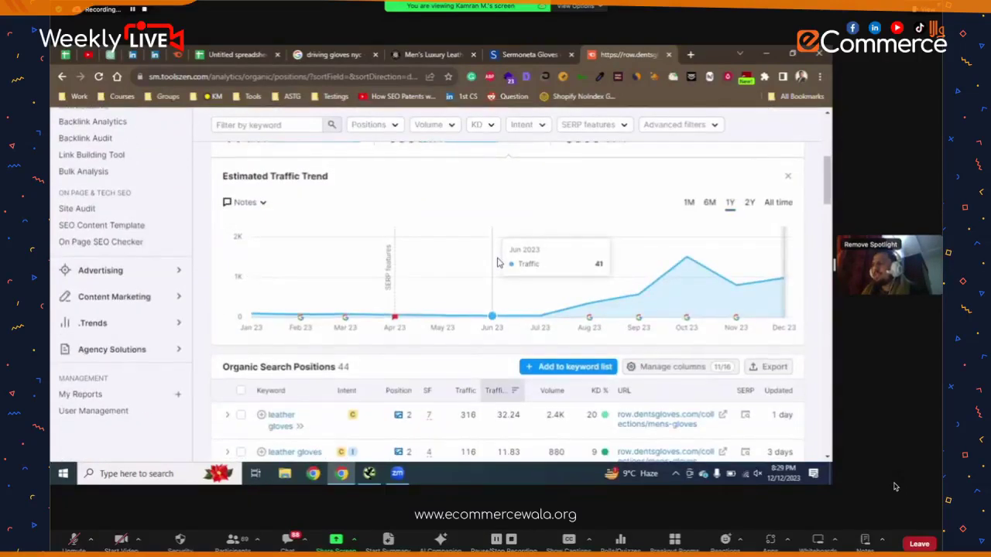
scroll(498, 263, "down", 2)
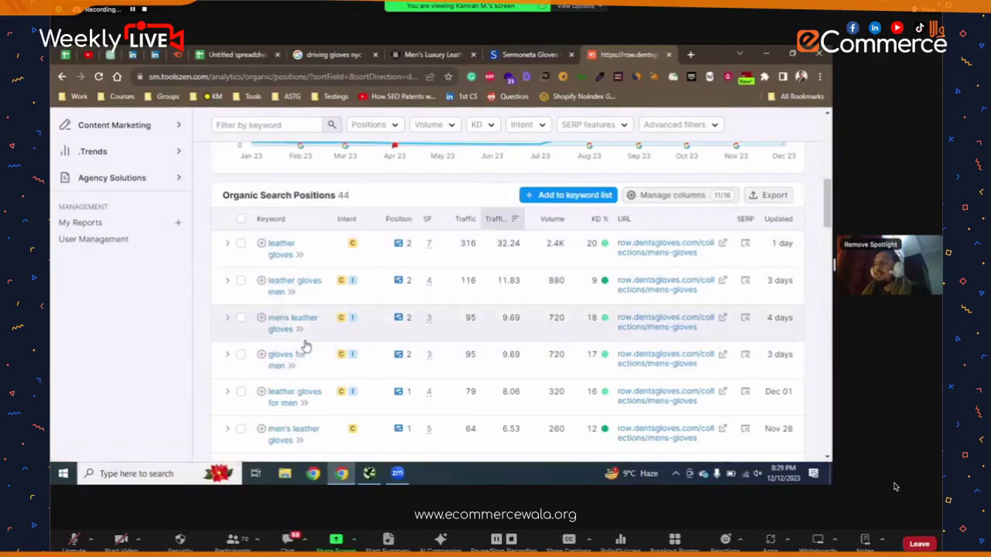
scroll(305, 353, "down", 1)
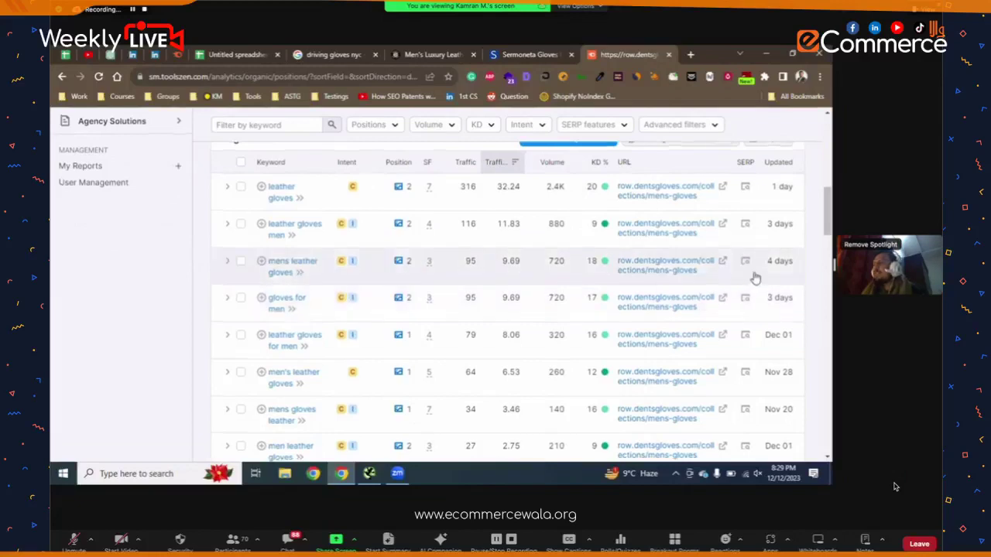
- Export all 44 organic positions as a CSV and open the downloaded file
scroll(766, 279, "up", 2)
left_click(774, 254)
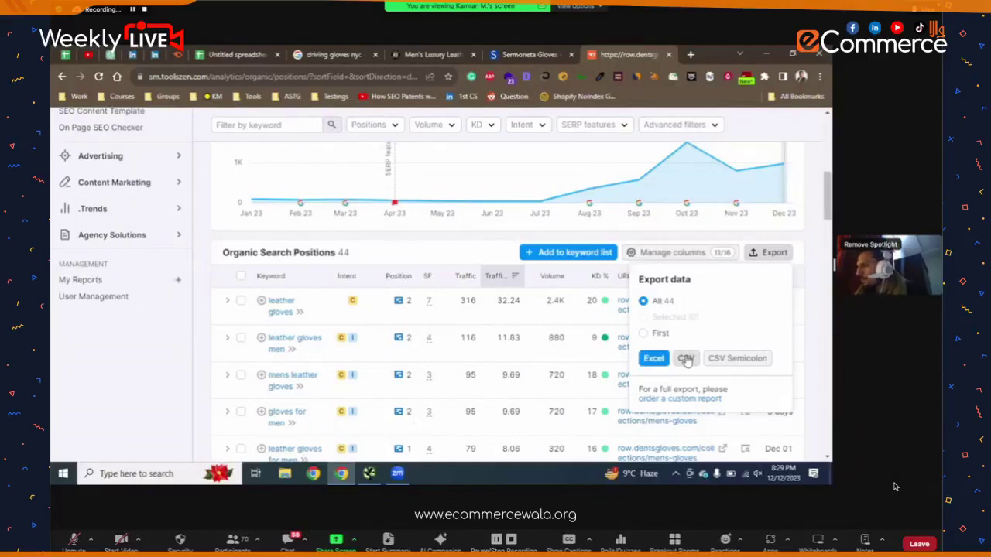
left_click(686, 359)
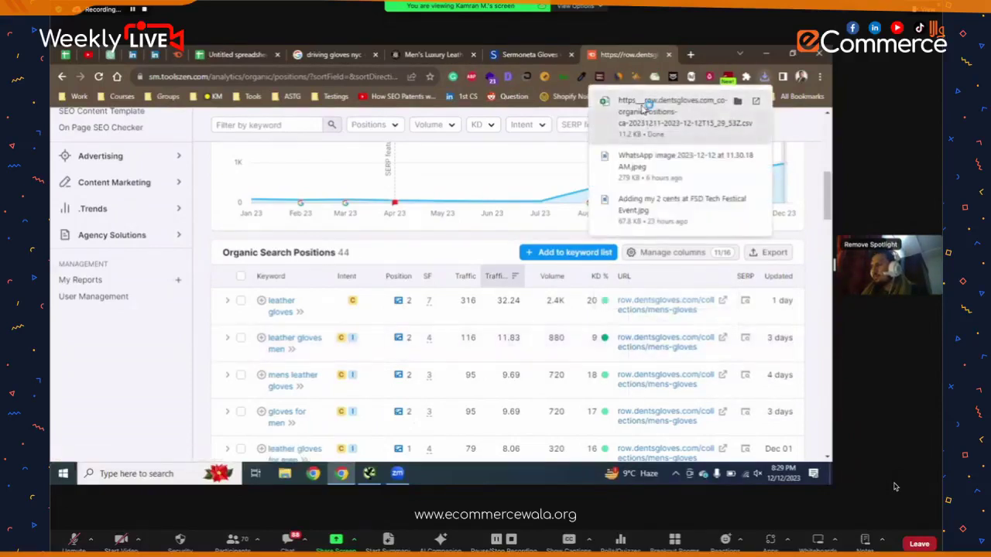
left_click(645, 110)
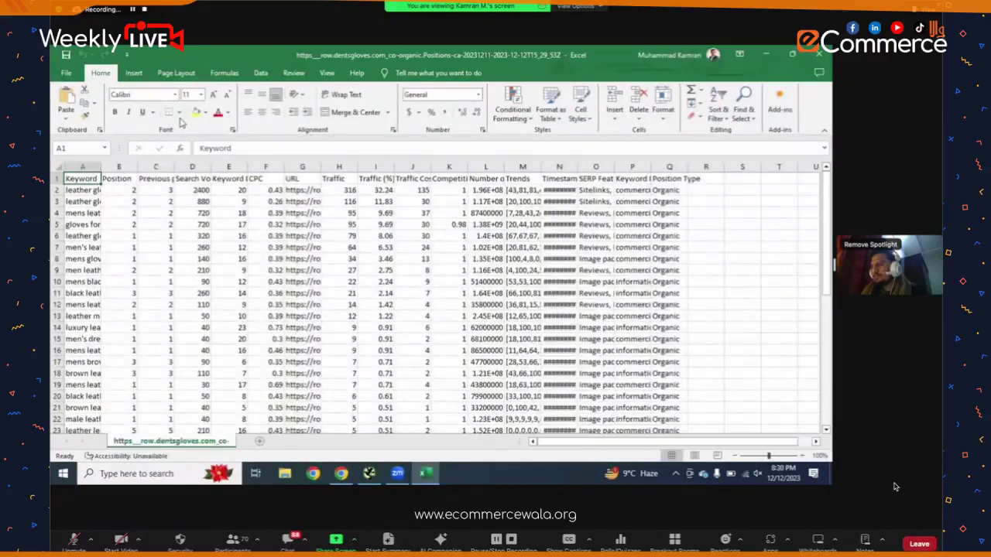
- Widen column A, clear the Previous position column, and move Search Volume into column C
left_click_drag(99, 168, 231, 168)
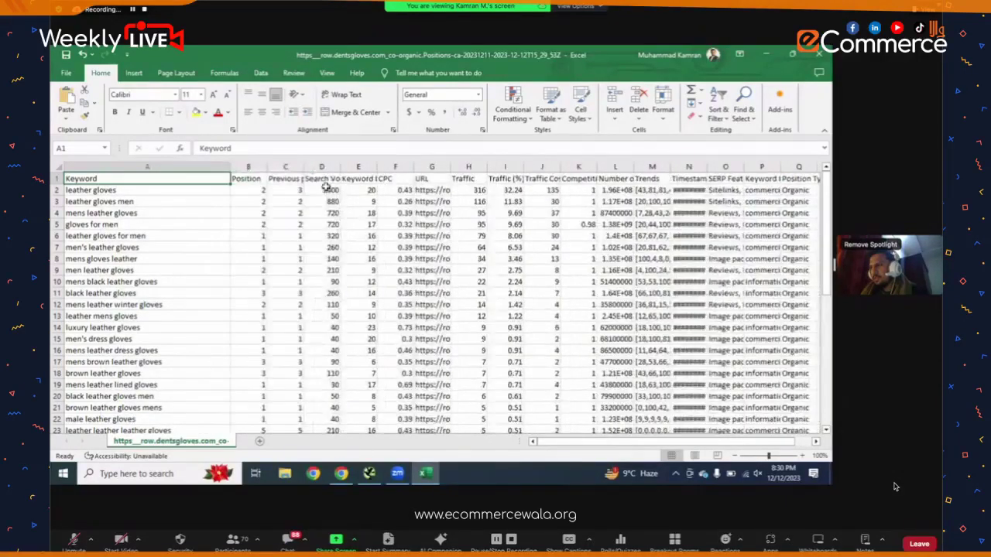
left_click(294, 167)
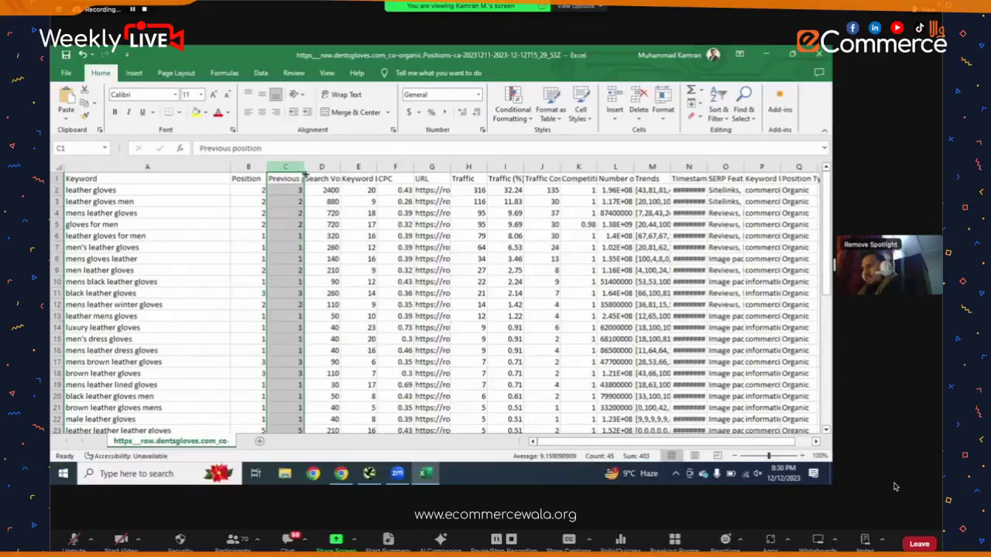
key("Delete")
left_click(318, 167)
key("ctrl+c")
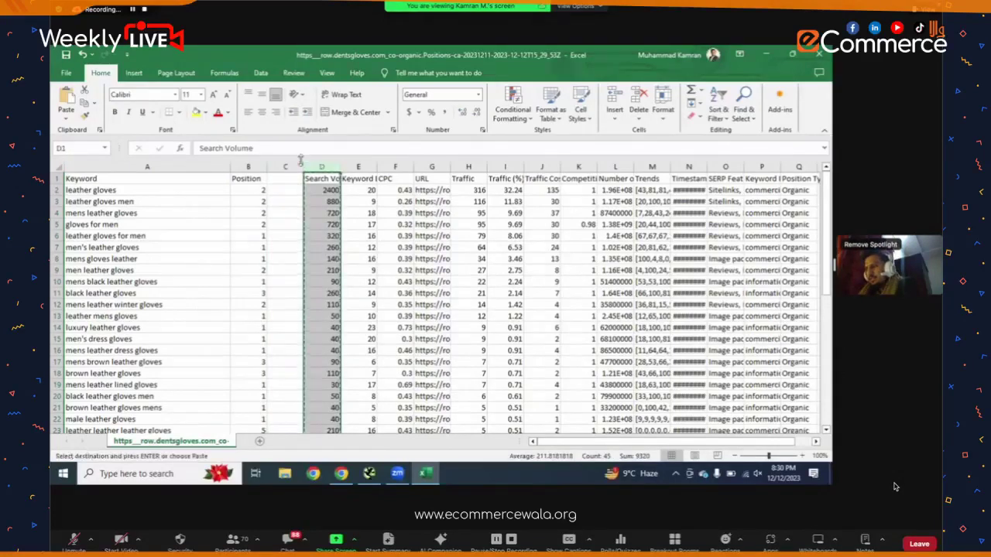
left_click(286, 167)
key("ctrl+v")
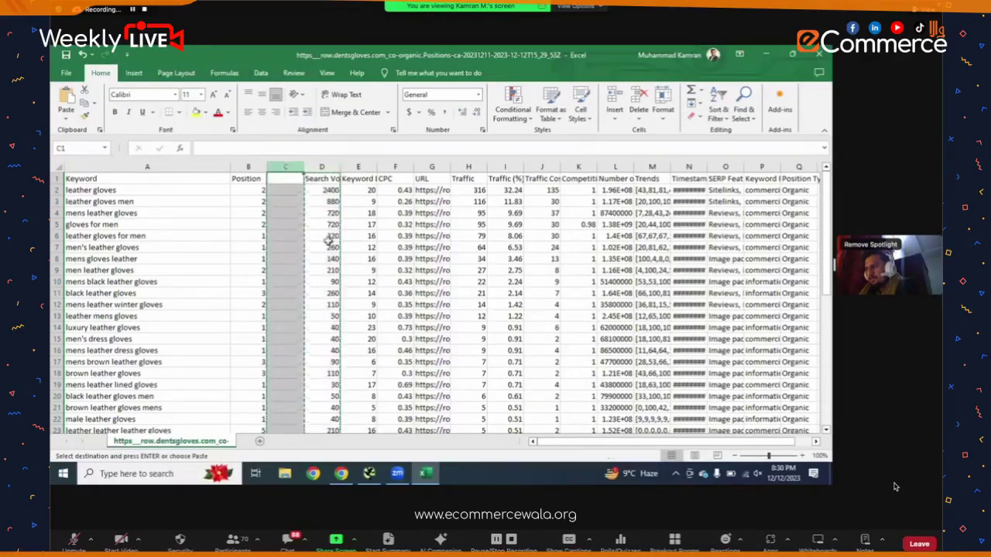
- Move the URL column into D, copy columns A–D, and return to the Google Sheet
left_click(422, 166)
key("ctrl+x")
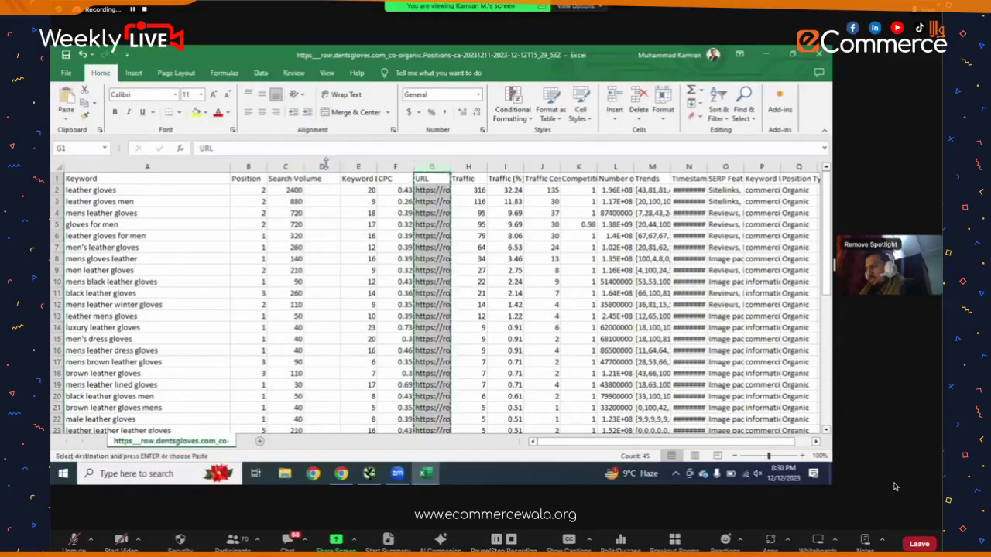
left_click(324, 166)
key("ctrl+v")
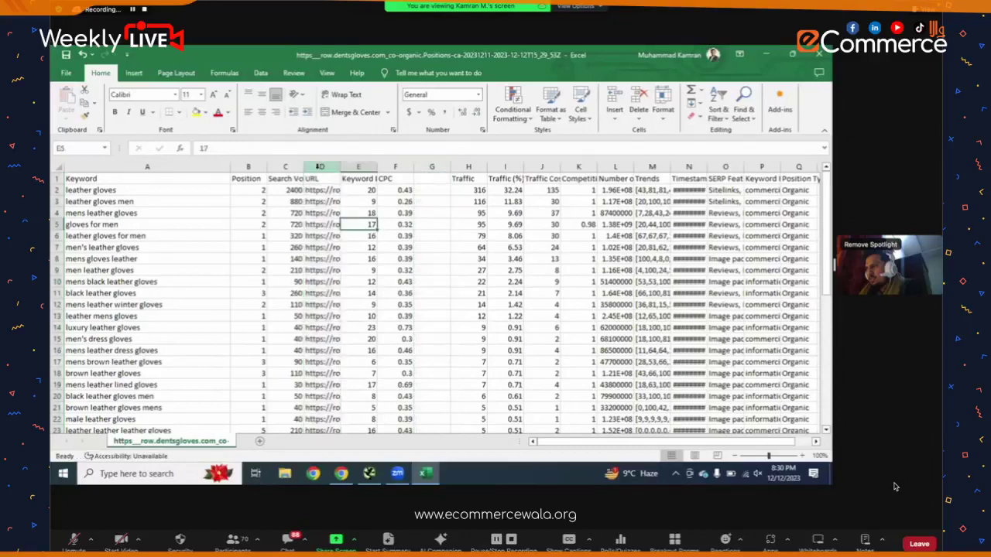
left_click_drag(321, 167, 220, 161)
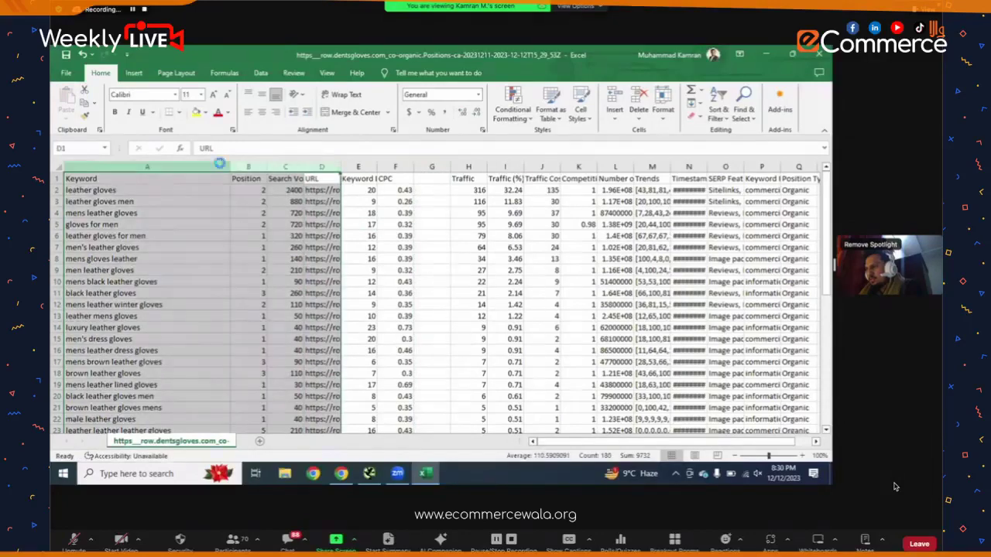
key("ctrl+c")
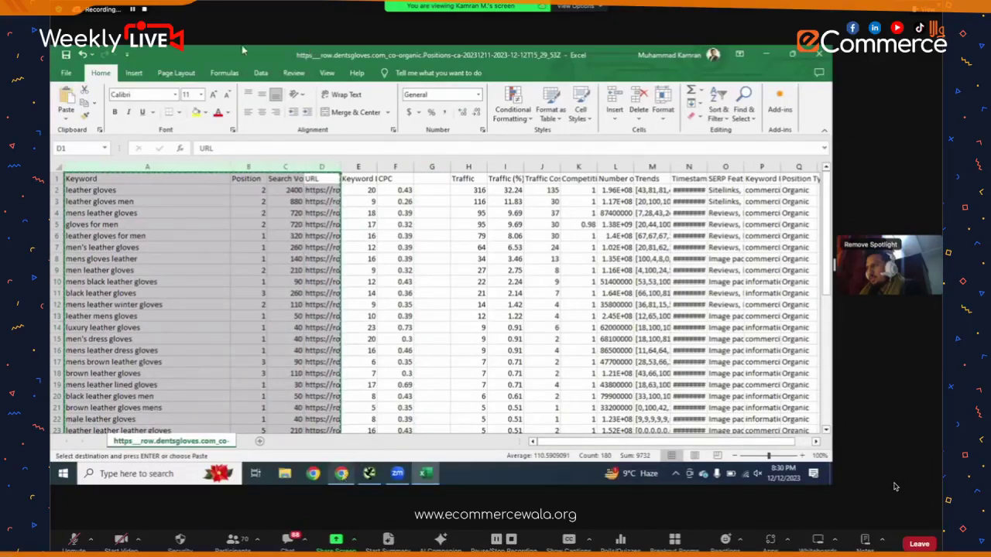
key("alt+Tab")
key("ctrl+Tab")
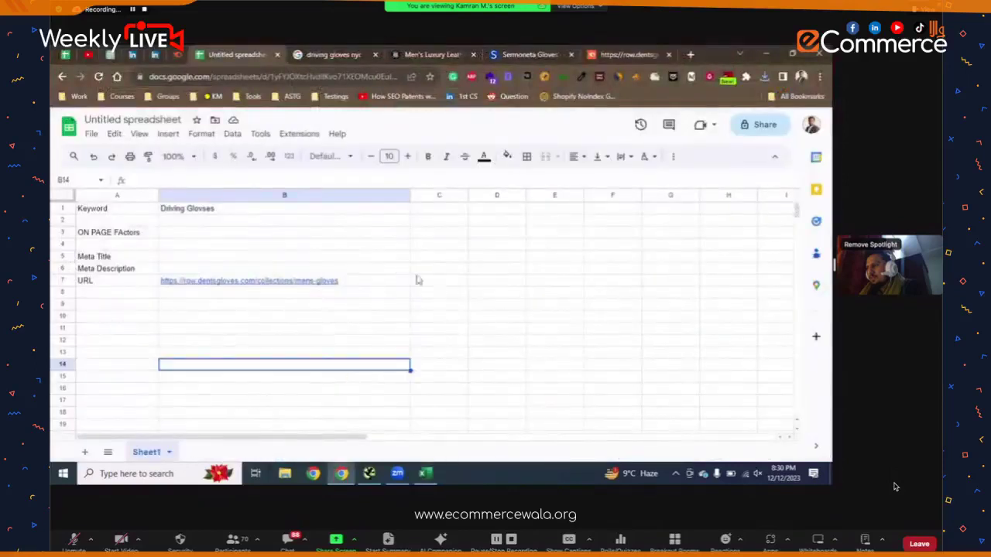
- Paste the exported keyword table into the sheet starting at cell C1
left_click(436, 210)
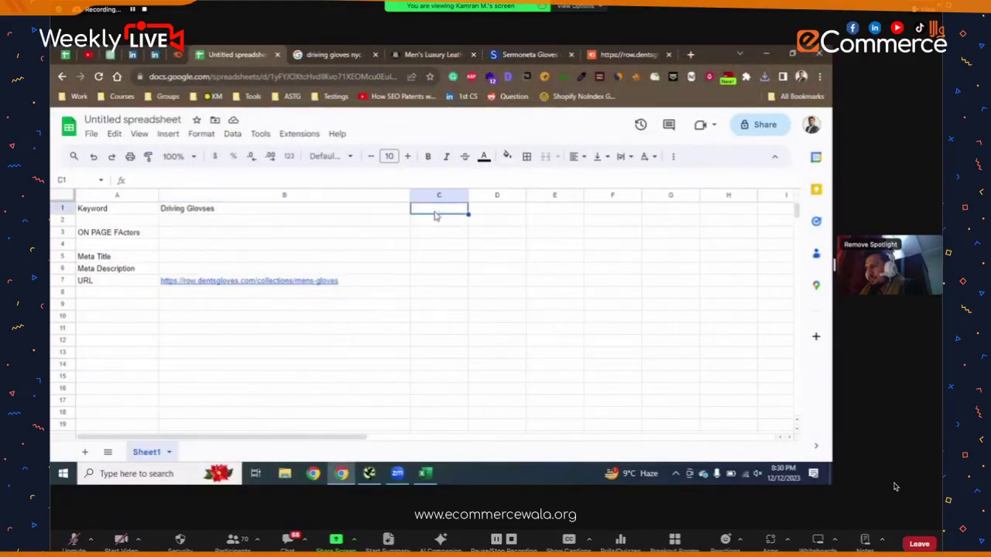
key("ctrl+v")
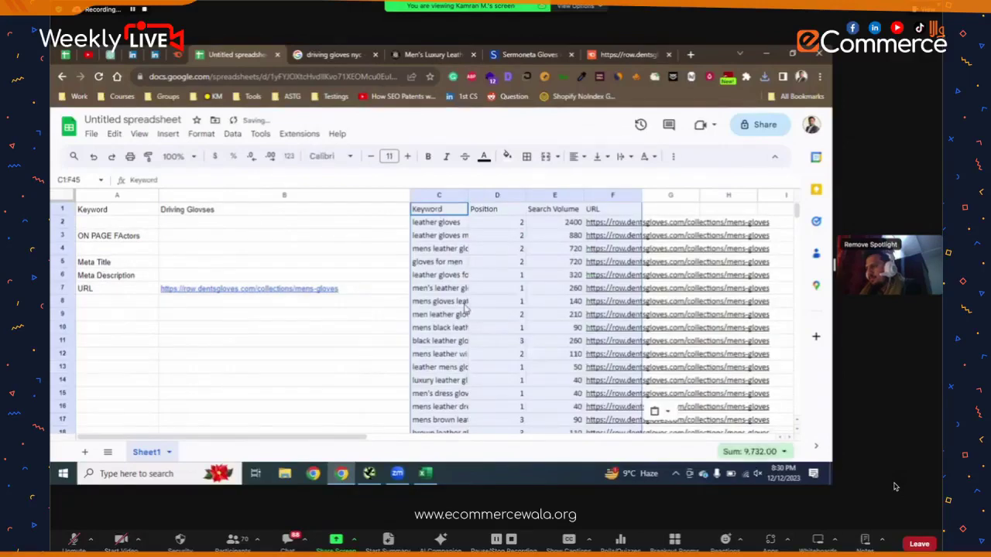
scroll(467, 309, "right", 2)
left_click_drag(443, 195, 469, 203)
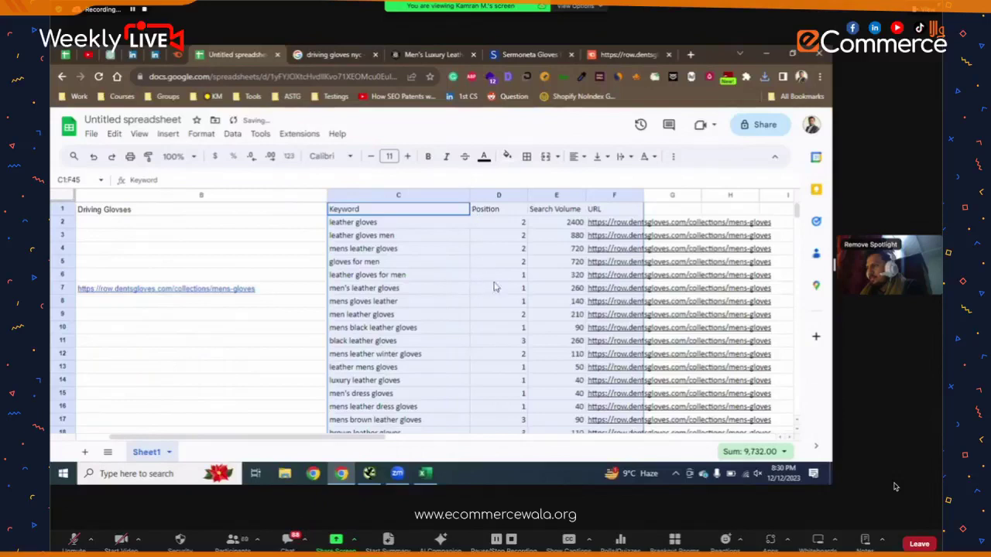
- Centre the Position and Search Volume columns and set columns C–E to font size 12
left_click(511, 195)
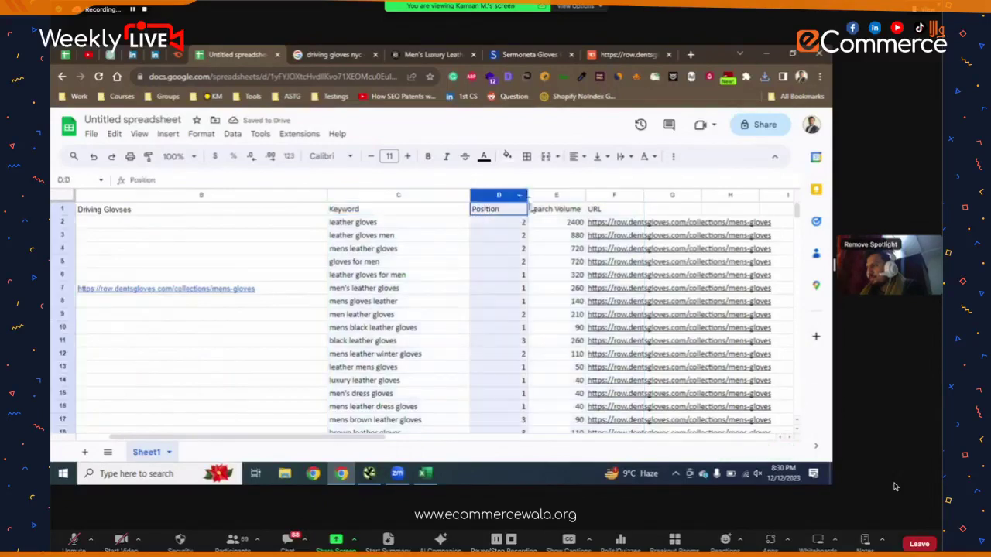
left_click(556, 196, "shift")
left_click(573, 156)
left_click(593, 184)
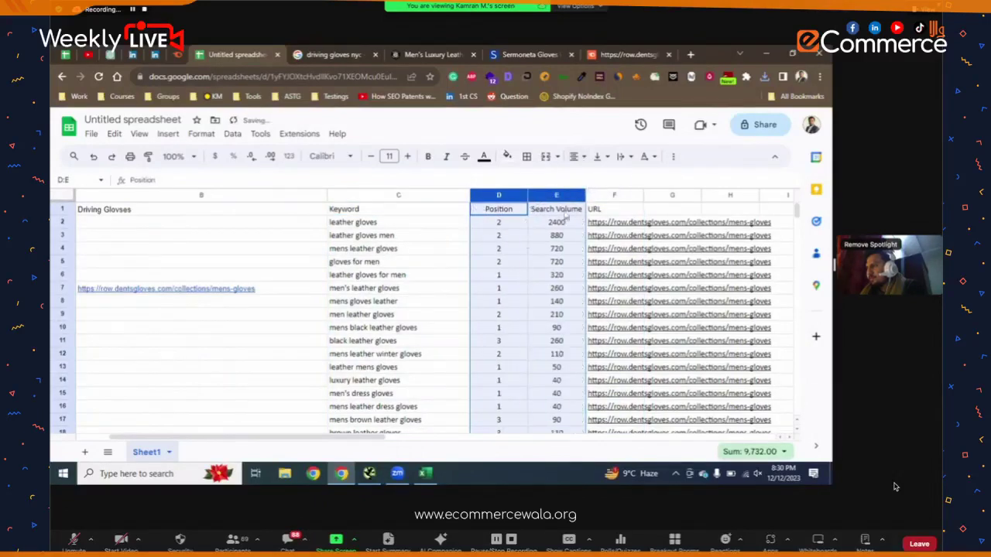
left_click(308, 224)
left_click(376, 195)
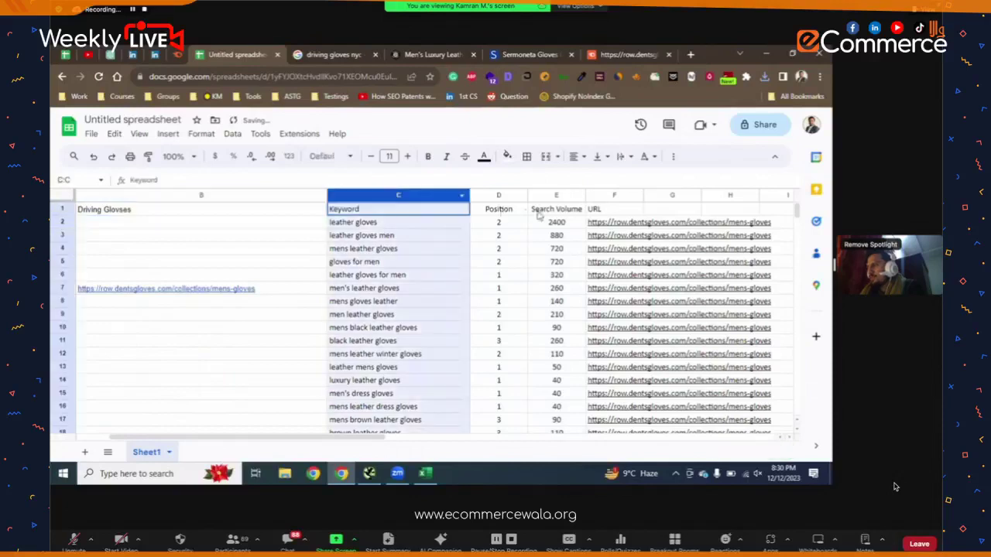
left_click(551, 196, "shift")
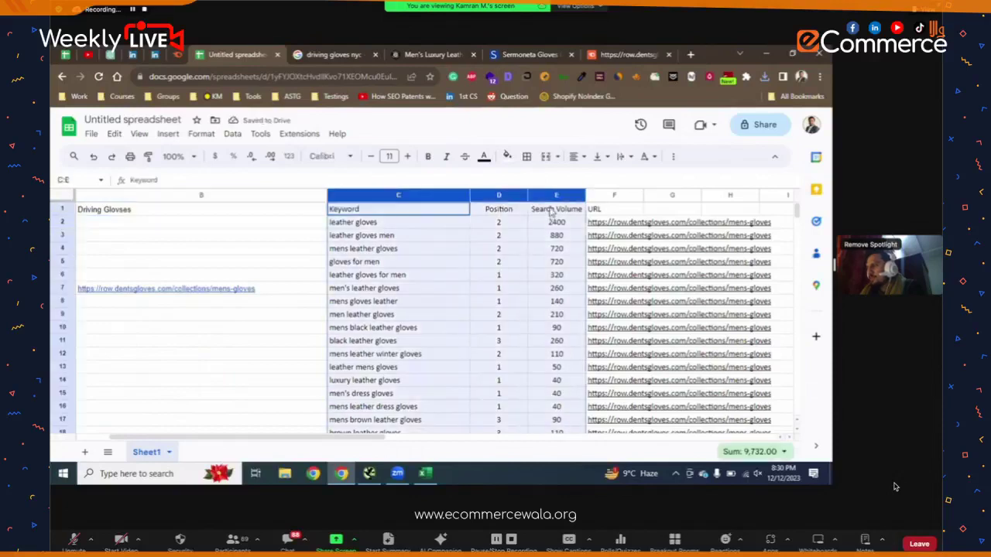
left_click(409, 157)
left_click(373, 234)
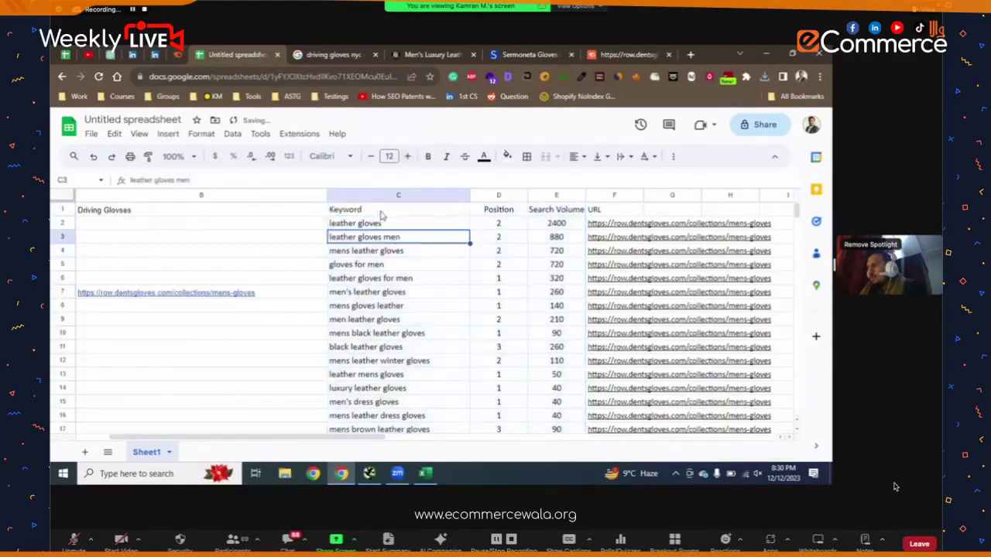
- Review the leather gloves men keyword and its position, then mark the top five keywords in C2:C6
left_click_drag(381, 214, 548, 214)
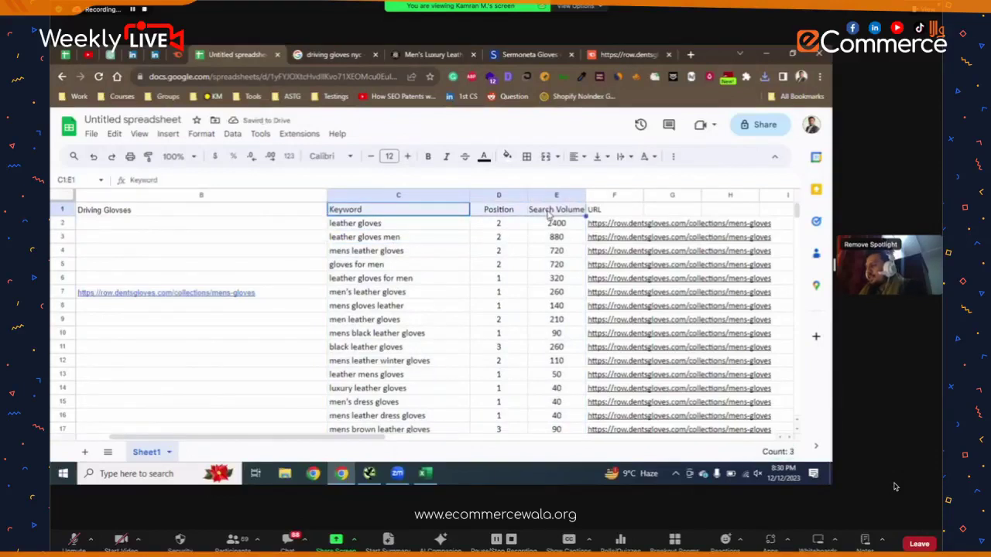
left_click(508, 251)
left_click(593, 209)
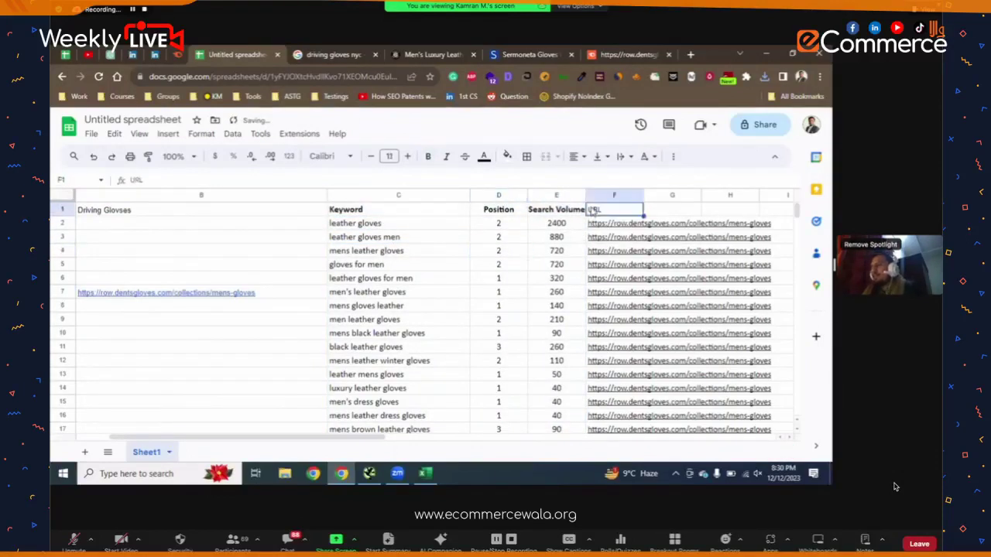
left_click(520, 275)
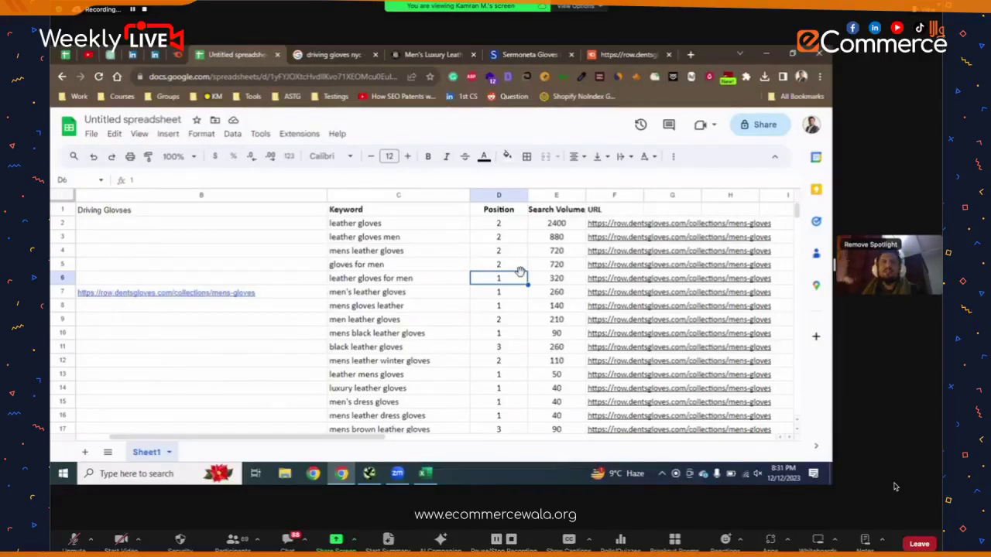
left_click(411, 237)
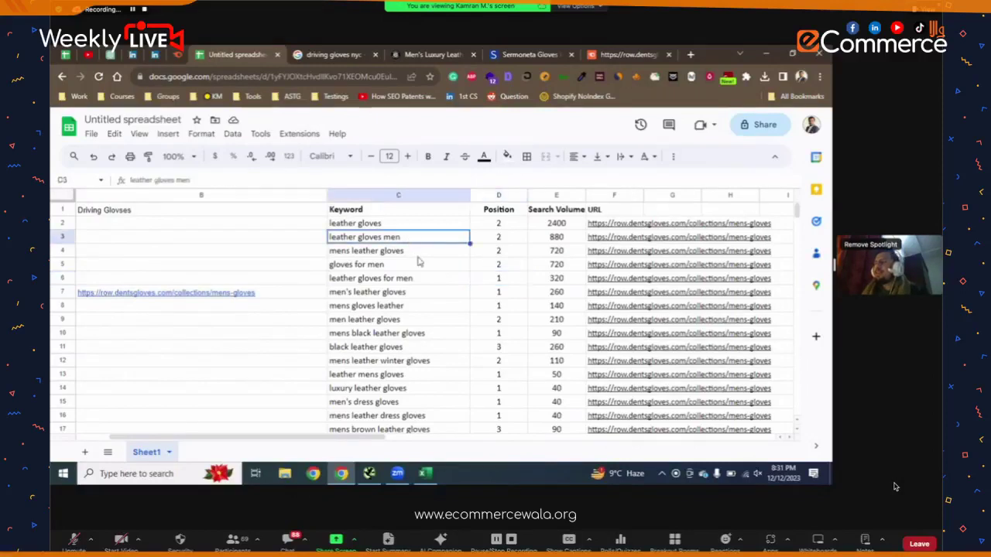
left_click(413, 223)
key("shift+Down")
key("shift+Down")
key("shift+Down")
key("shift+Down")
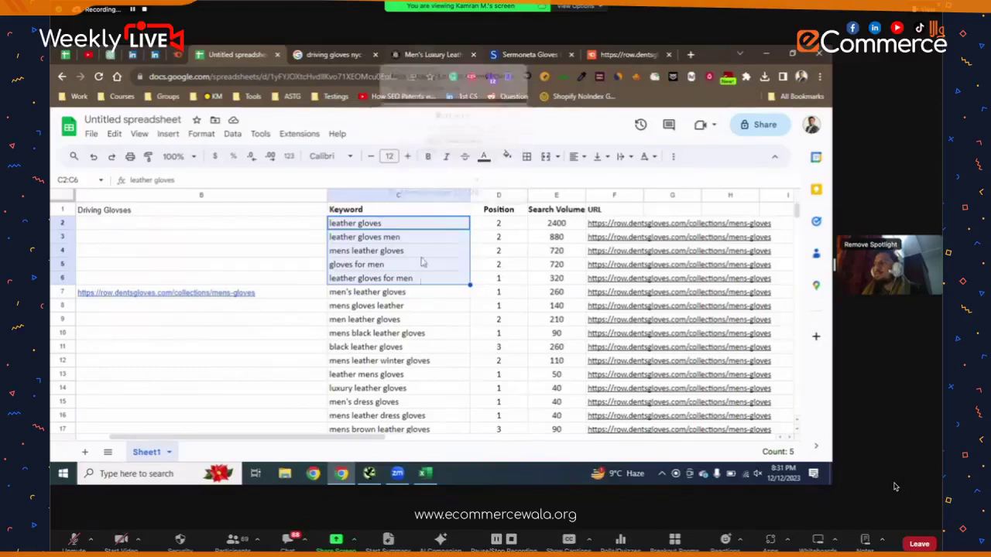
- Copy the 151-character meta description of the Dents Men's Leather Gloves page from the SEO overview
left_click(427, 52)
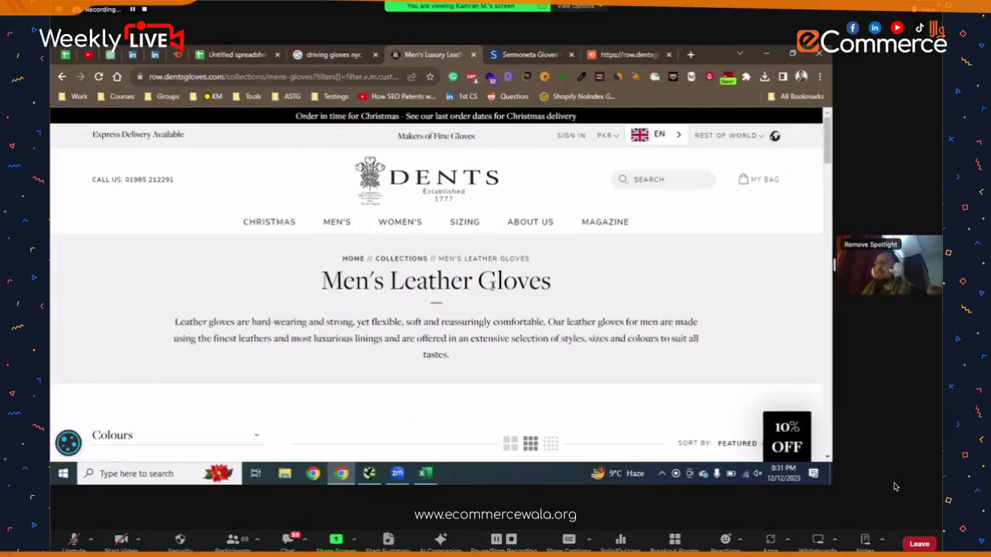
triple_click(493, 285)
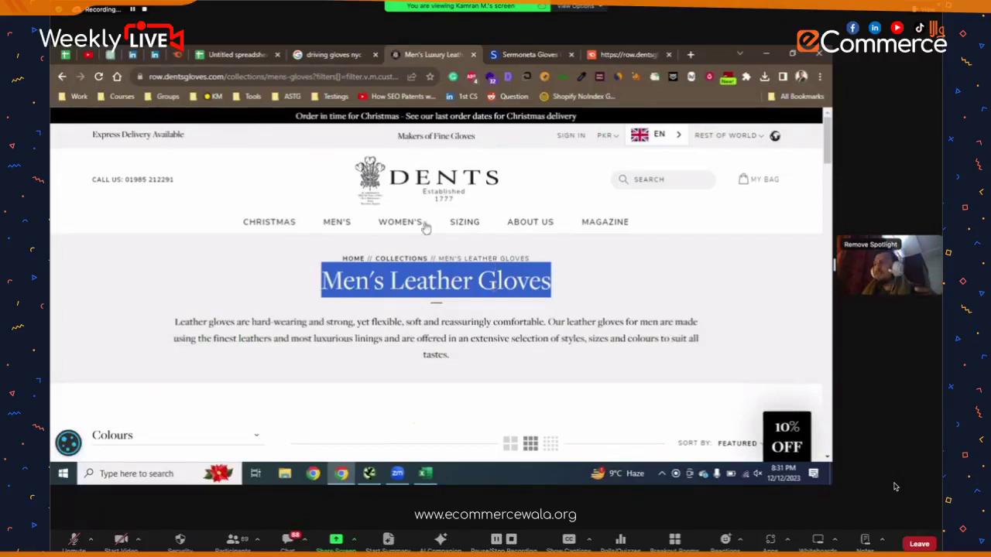
left_click(506, 78)
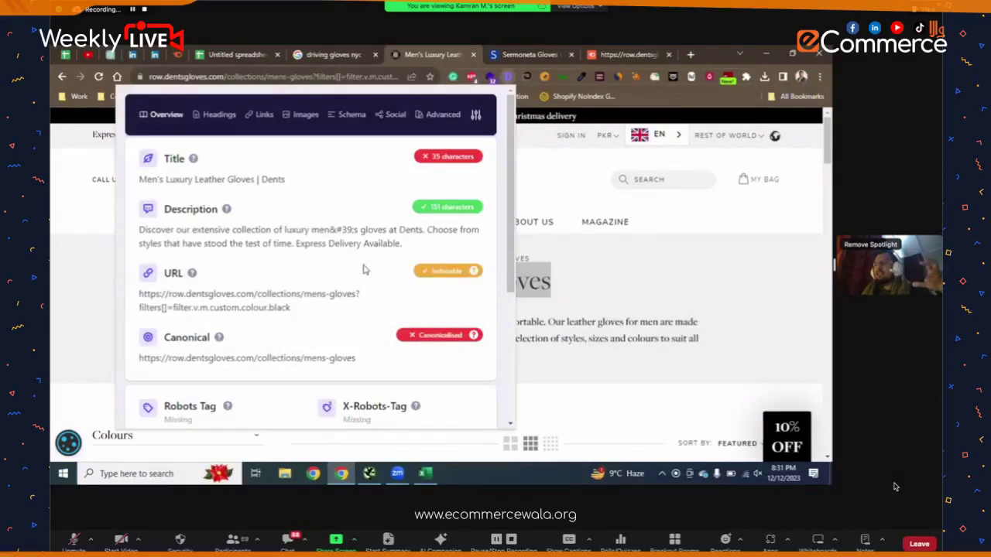
left_click_drag(402, 244, 139, 230)
key("ctrl+c")
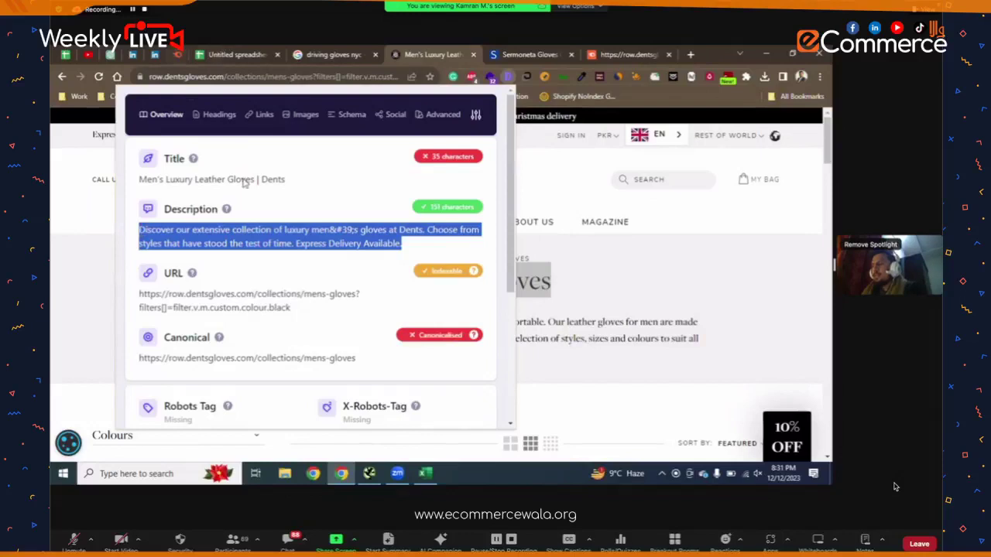
key("ctrl+shift+Tab")
key("ctrl+shift+Tab")
- Paste the meta description into B6 and wrap it inside the cell
left_click(212, 319)
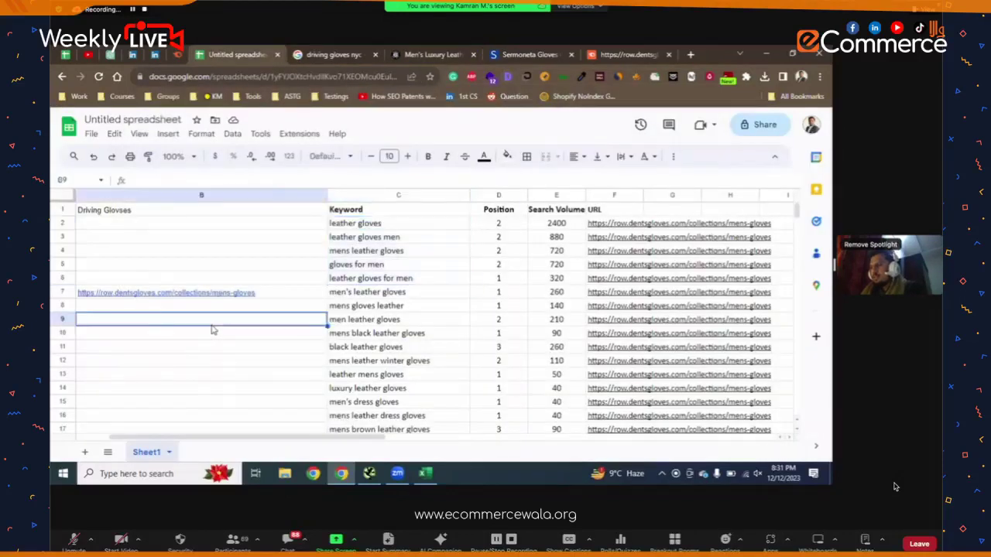
left_click(206, 281)
key("ctrl+v")
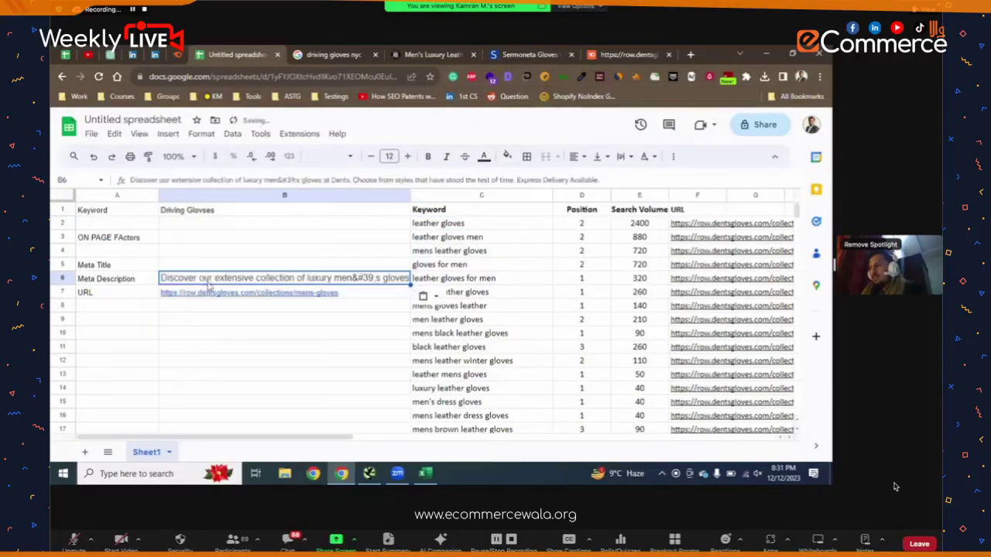
left_click(625, 156)
left_click(643, 179)
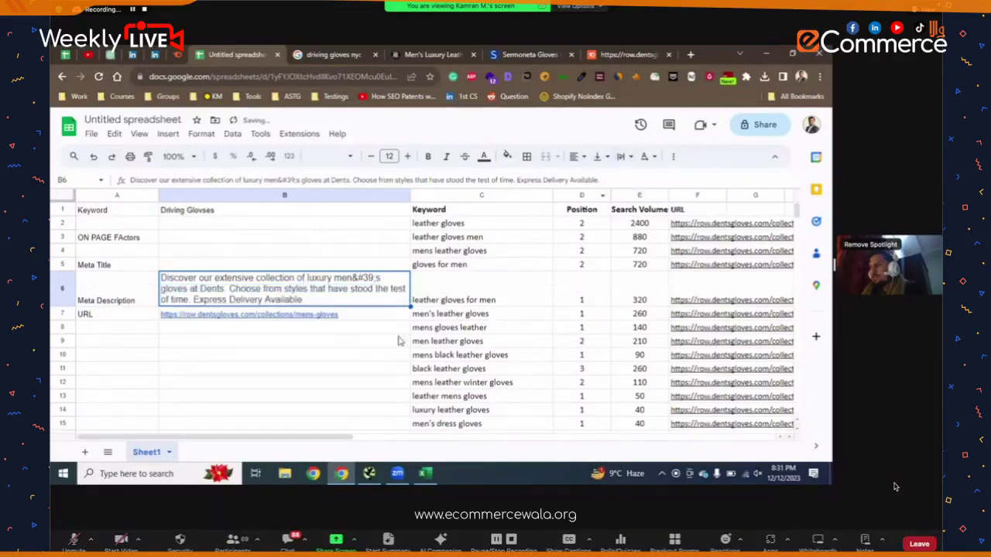
left_click(370, 339)
- Copy the Dents page's full title from the SEO overview
left_click(627, 55)
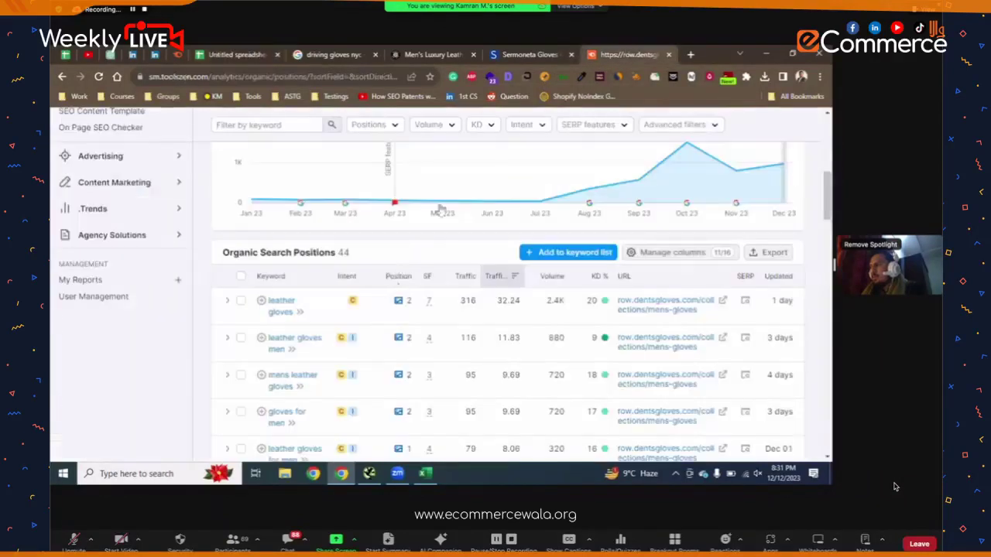
left_click(422, 54)
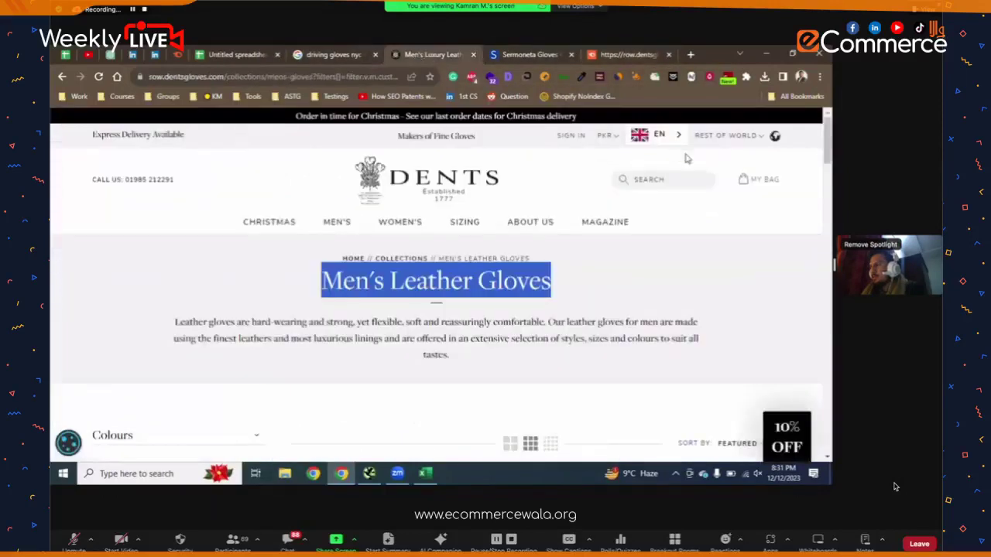
left_click(509, 77)
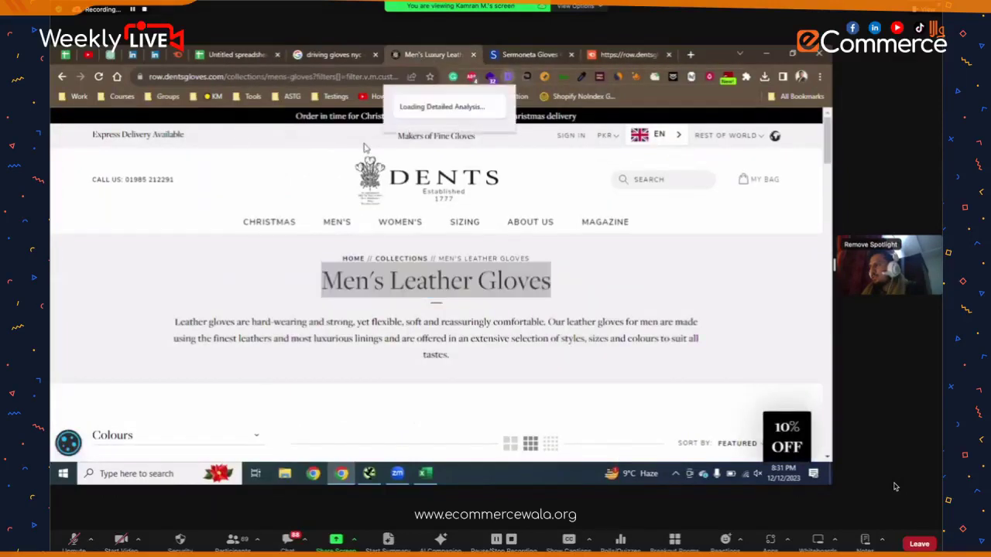
triple_click(257, 178)
key("ctrl+c")
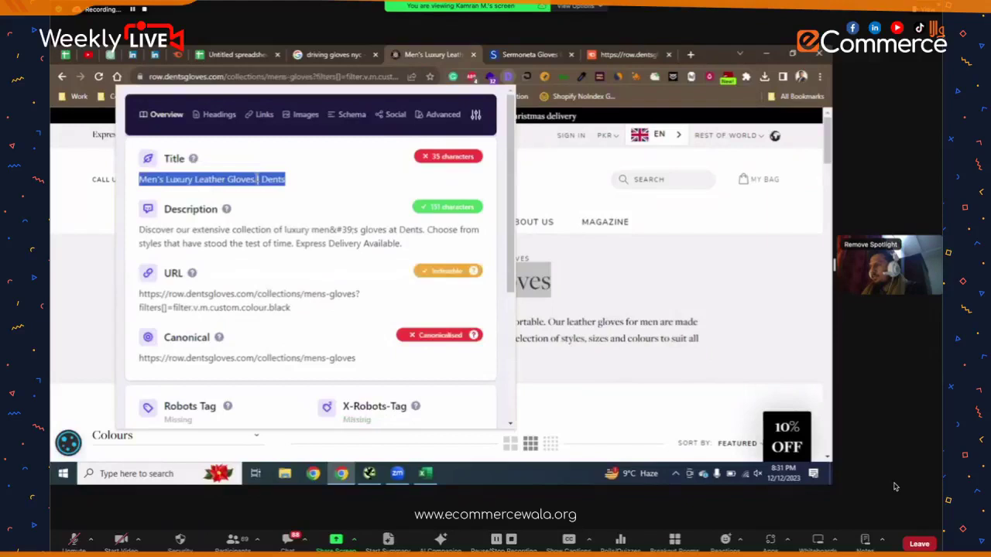
key("ctrl+shift+Tab")
key("ctrl+shift+Tab")
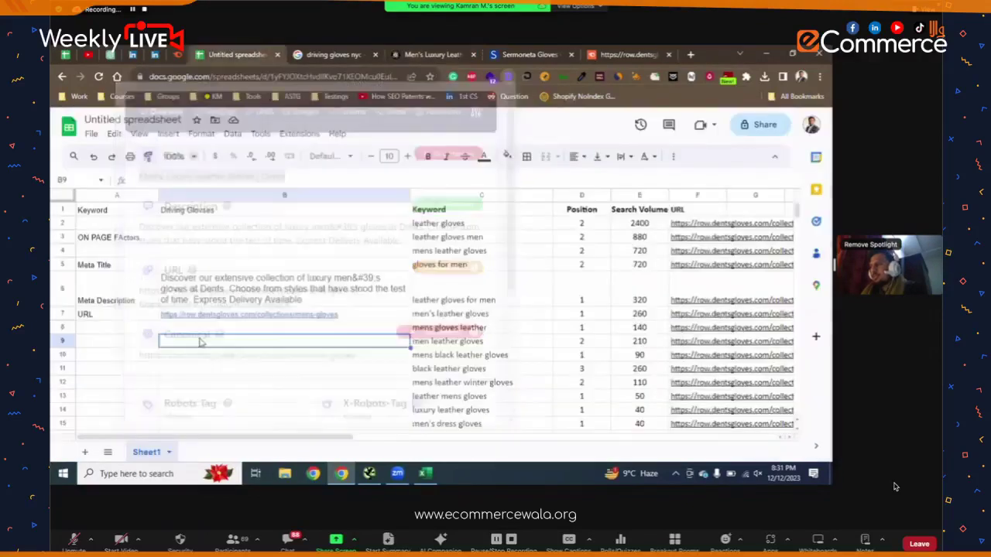
- Paste the page title into B5 beside Meta Title
left_click(185, 267)
key("ctrl+v")
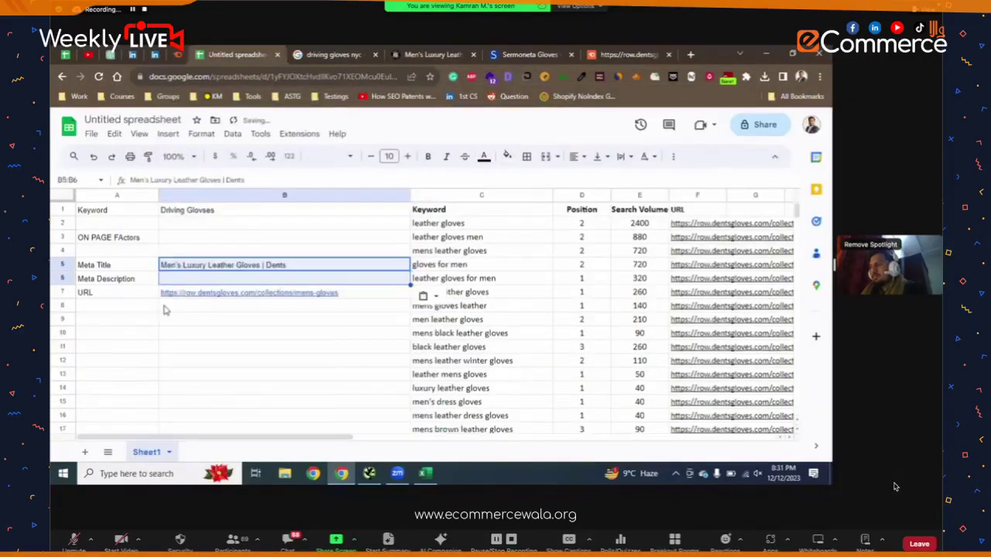
left_click(188, 355)
key("ctrl+v")
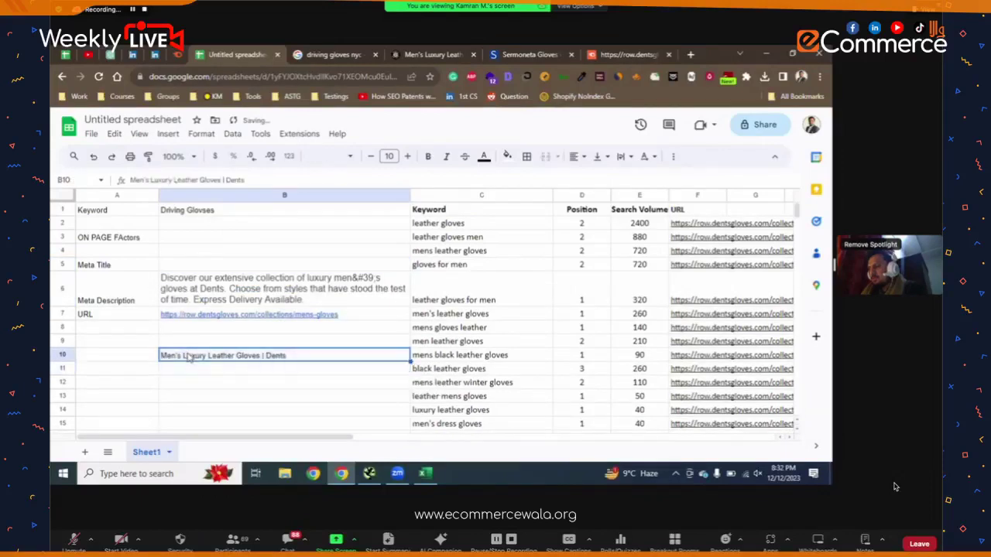
key("ctrl+c")
left_click(186, 268)
key("ctrl+v")
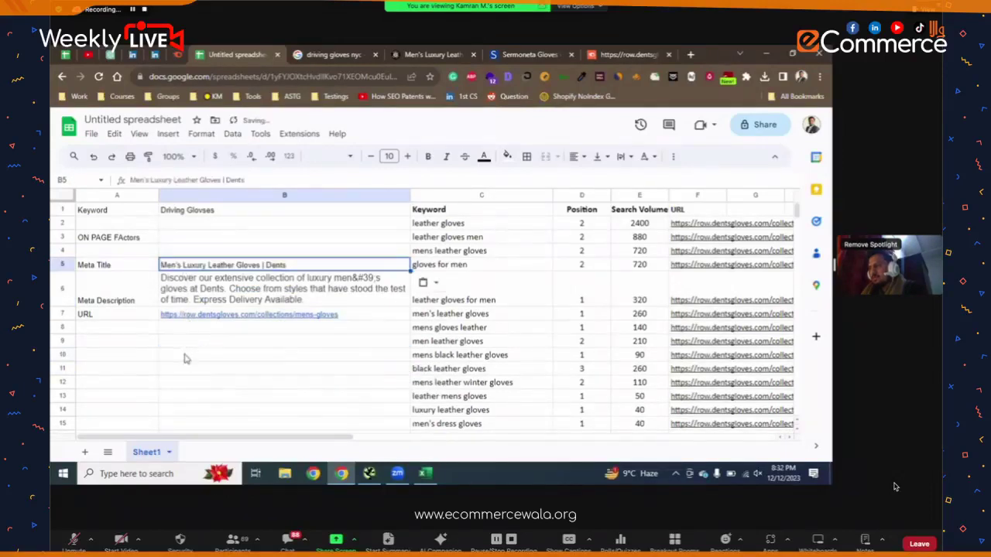
left_click(187, 356)
- Bold the Meta Title, Meta Description and URL labels
left_click_drag(142, 275, 138, 317)
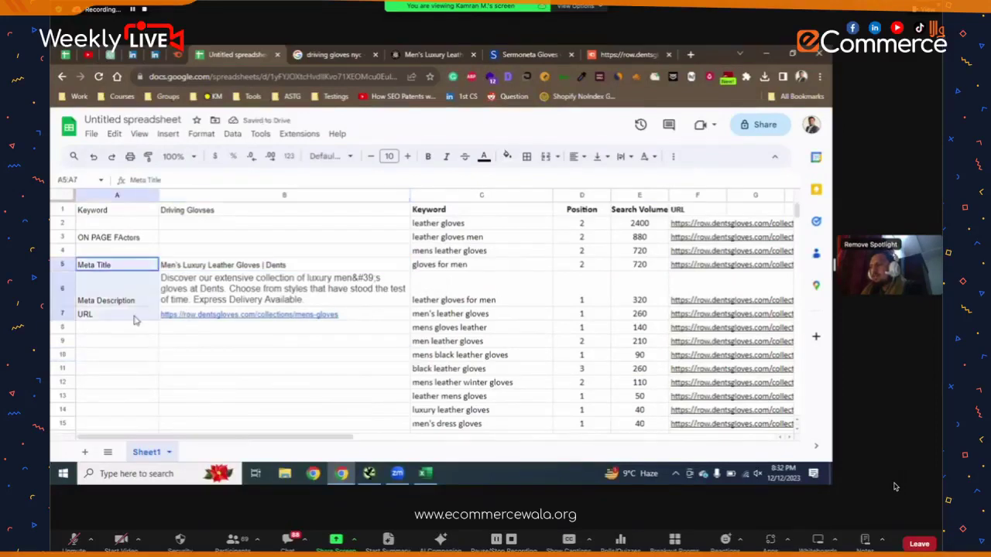
key("ctrl+b")
left_click(197, 385)
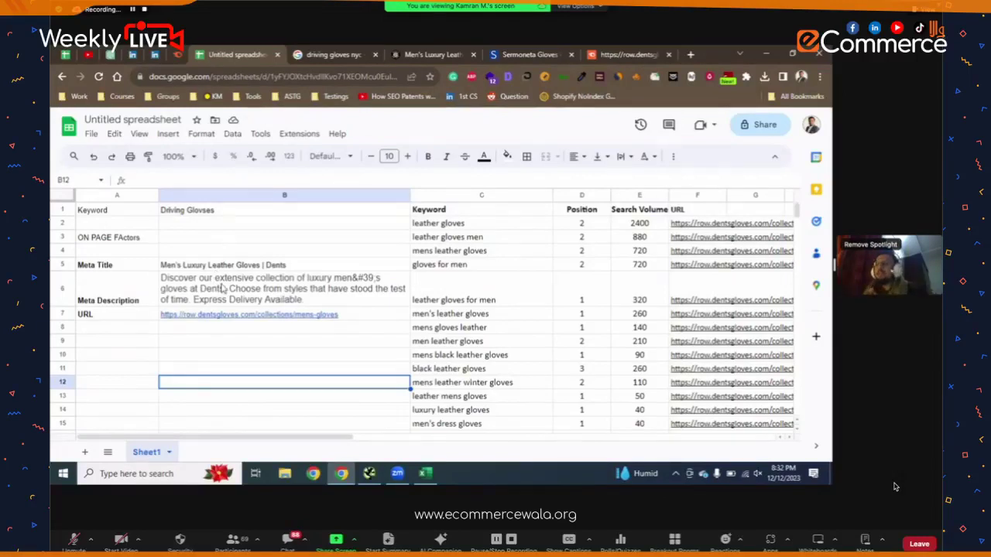
left_click(475, 242)
left_click(475, 256)
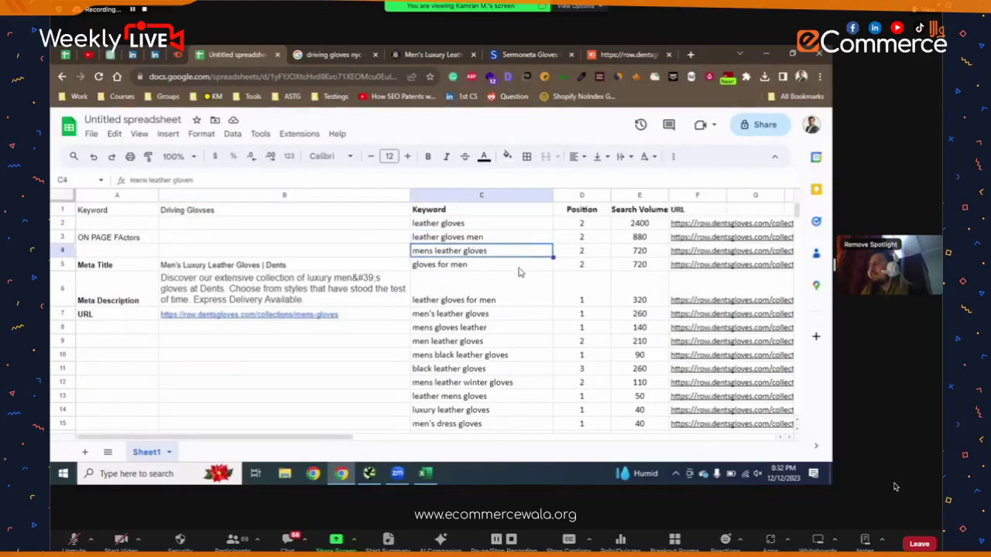
left_click_drag(643, 241, 641, 260)
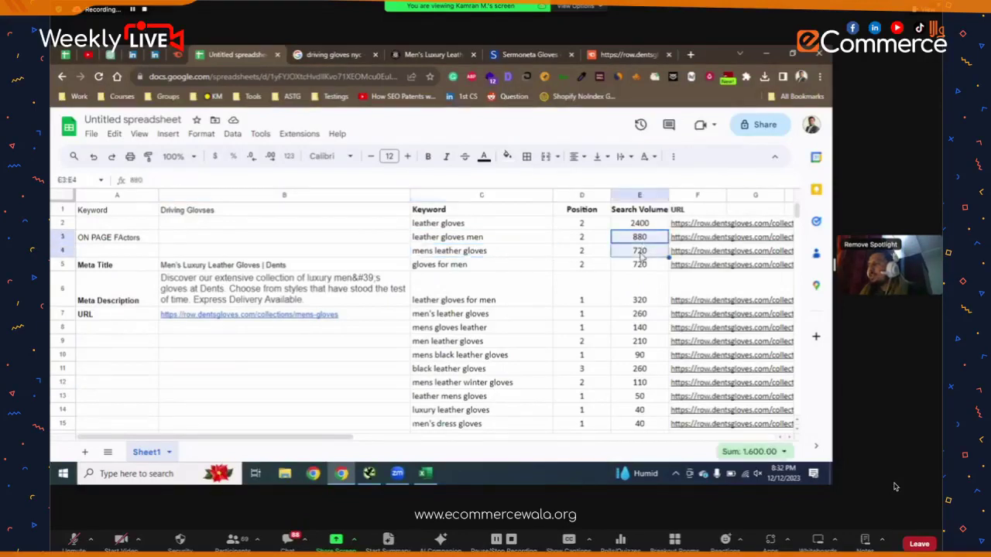
left_click_drag(544, 229, 522, 288)
scroll(521, 288, "down", 5)
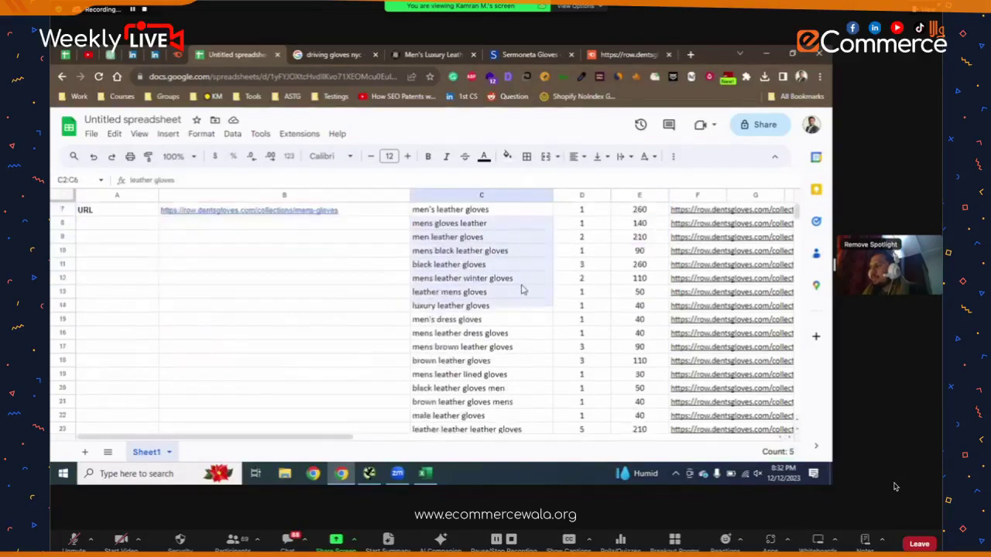
scroll(522, 288, "up", 5)
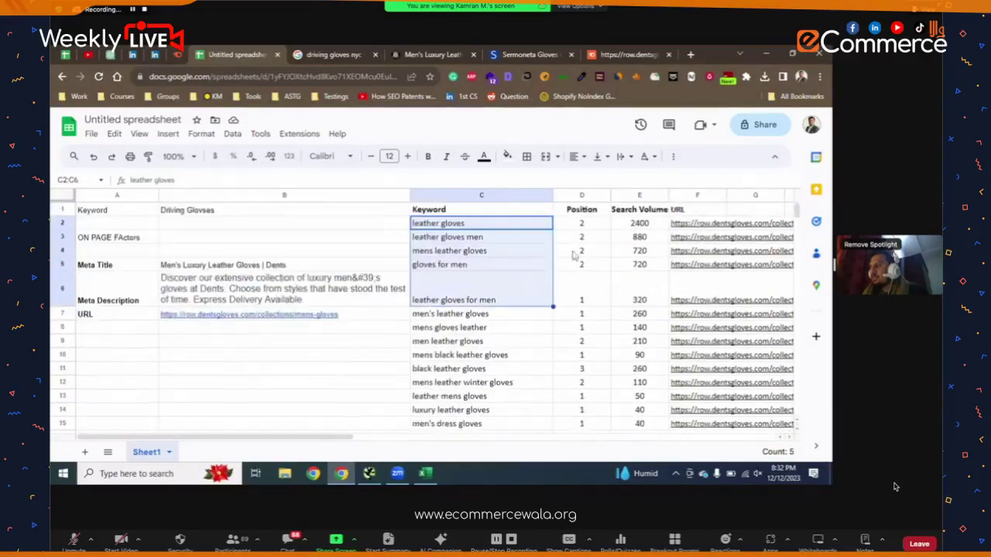
scroll(585, 290, "down", 5)
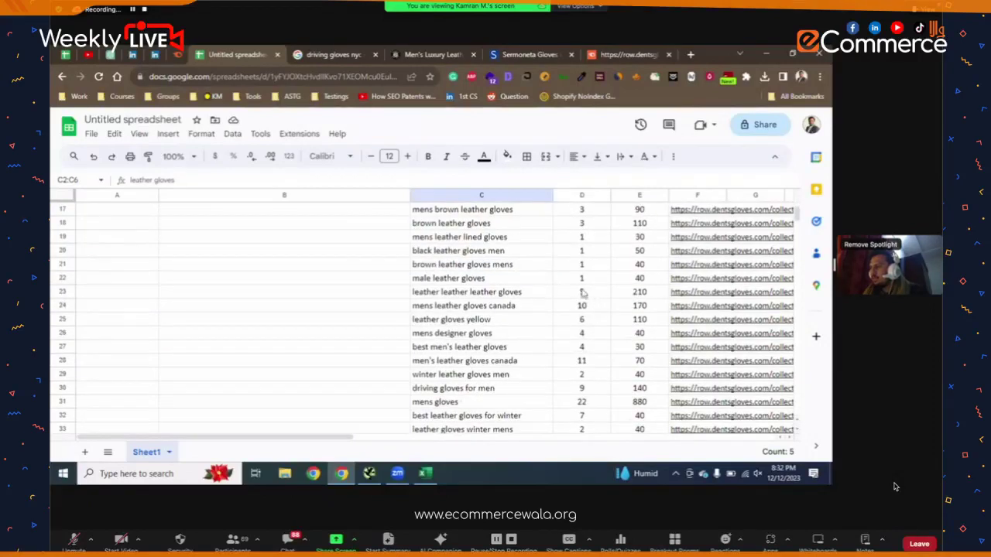
scroll(589, 291, "down", 4)
scroll(585, 299, "down", 3)
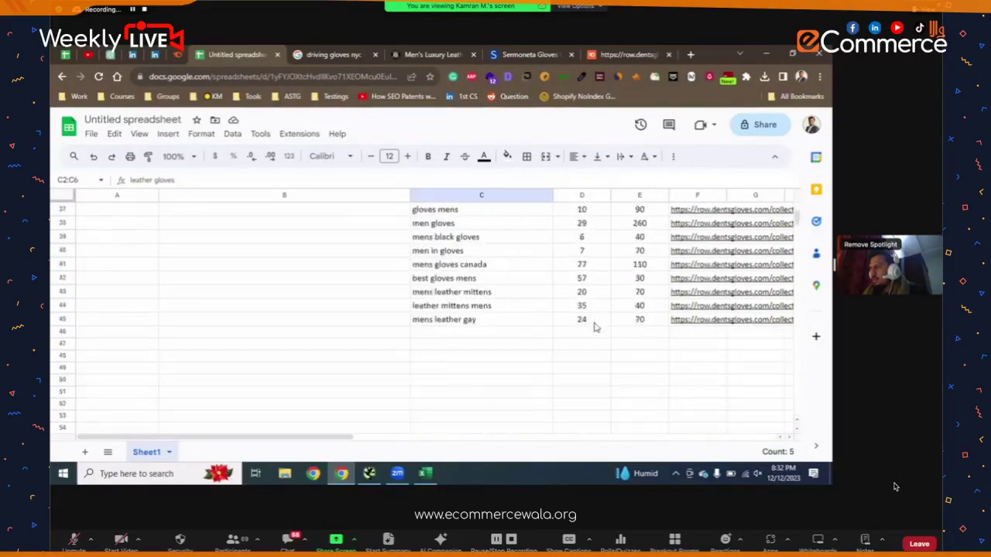
scroll(593, 328, "up", 12)
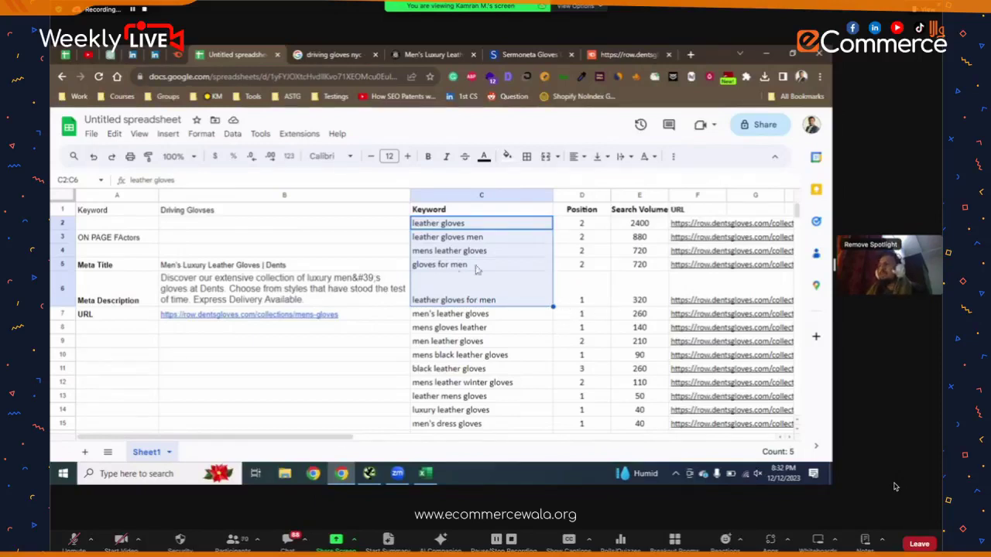
- Correct the B6 meta description to read "luxury men's gloves" with the apostrophe
double_click(385, 287)
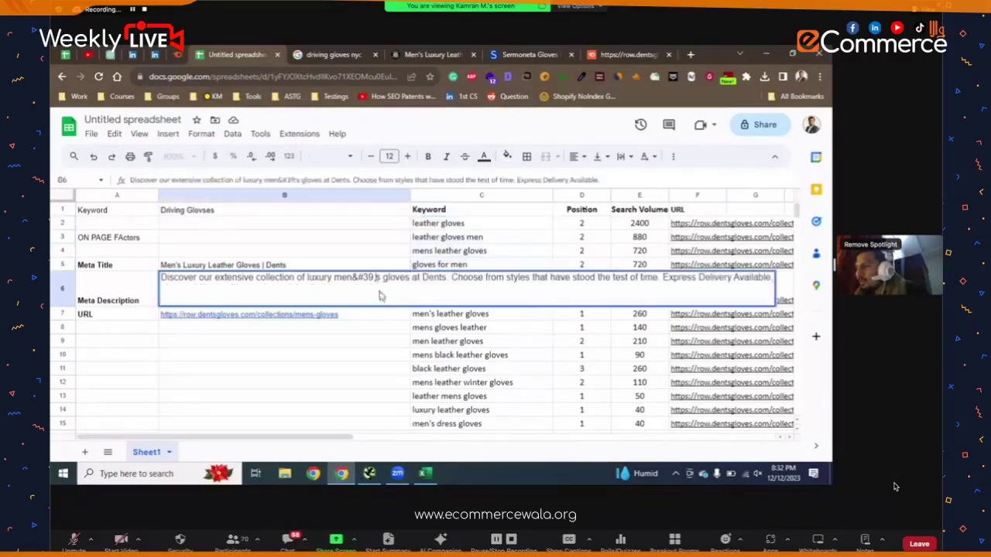
key("BackSpace")
key("BackSpace")
key("BackSpace")
key("BackSpace")
key("BackSpace")
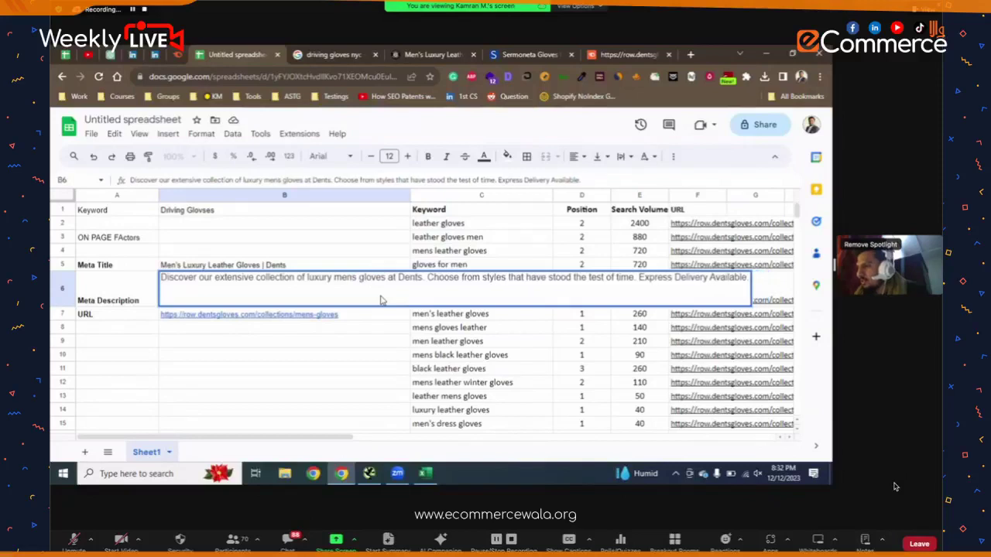
type("'")
key("Return")
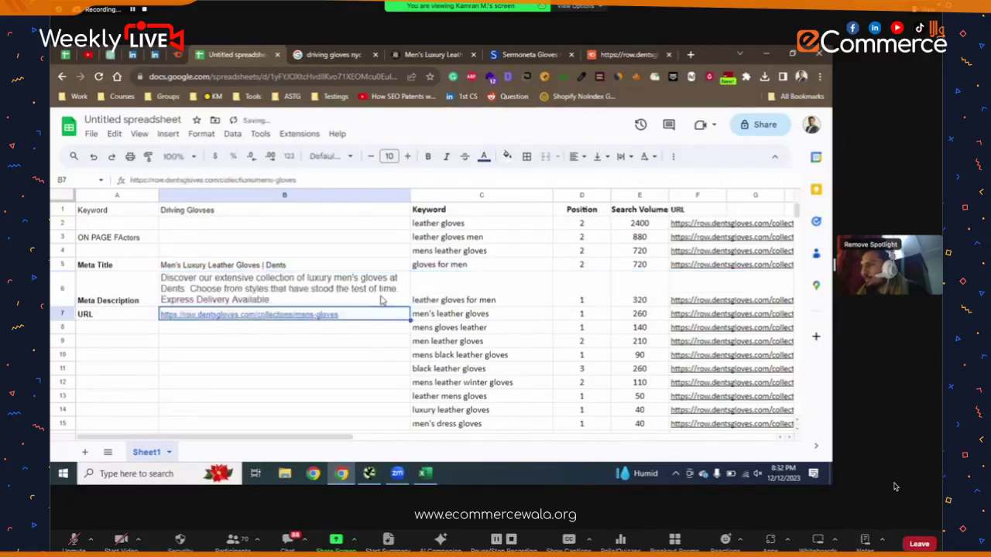
- Select the mens gloves leather keyword in C8, then return to the Dents men's gloves page
left_click(446, 330)
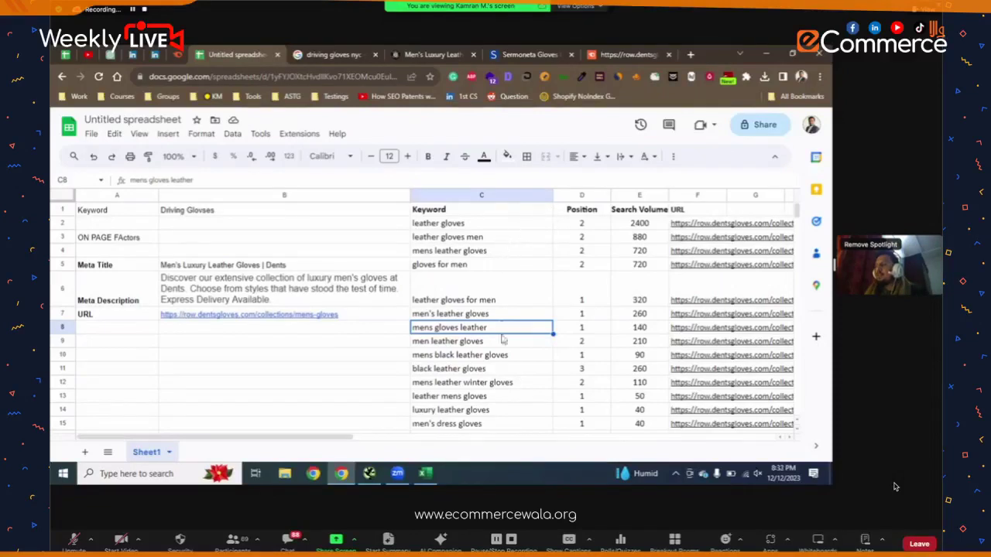
scroll(517, 341, "down", 2)
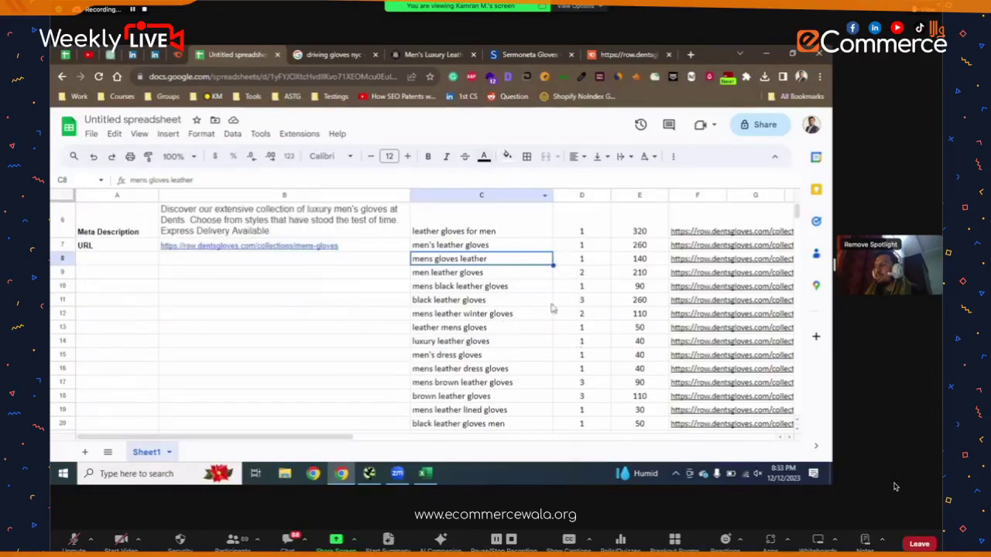
left_click(435, 55)
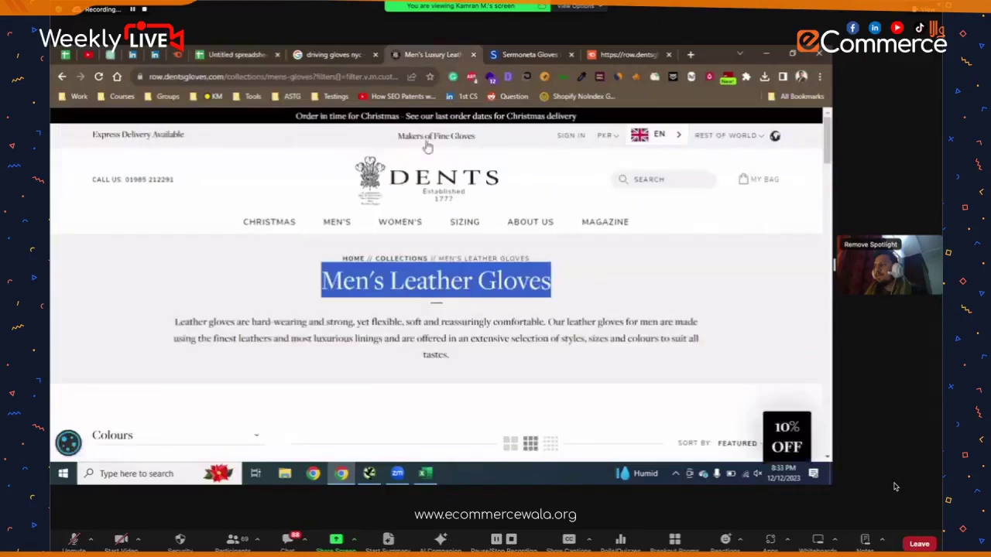
- Check which technologies the Dents site is built with using Wappalyzer
left_click(480, 322)
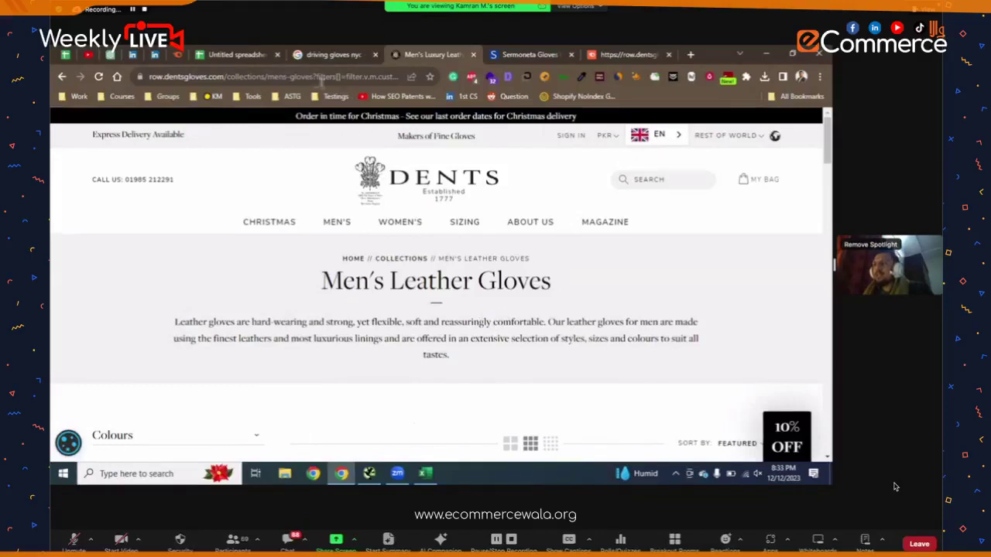
left_click(491, 77)
left_click(161, 283)
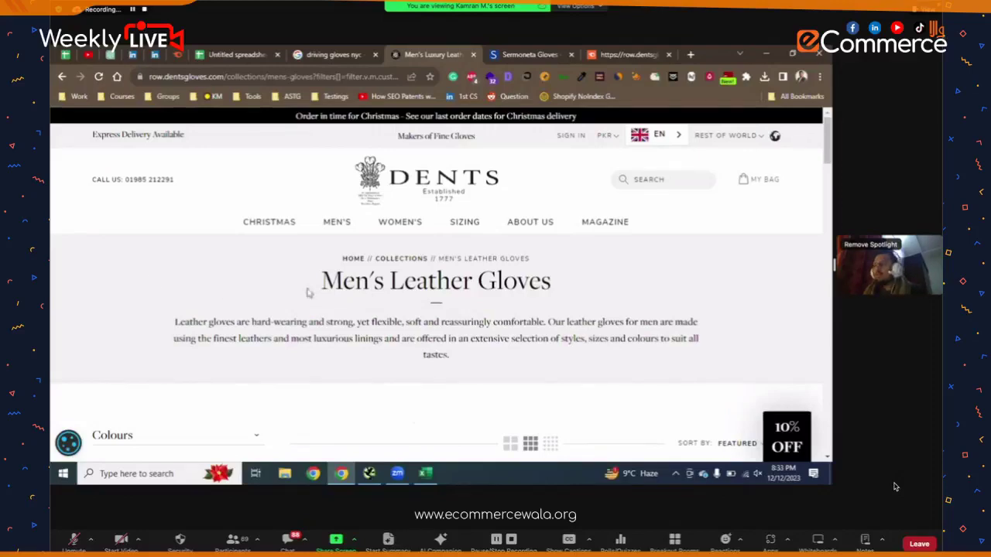
- Load more men's leather gloves products and scroll back to the top of the page
scroll(332, 292, "down", 10)
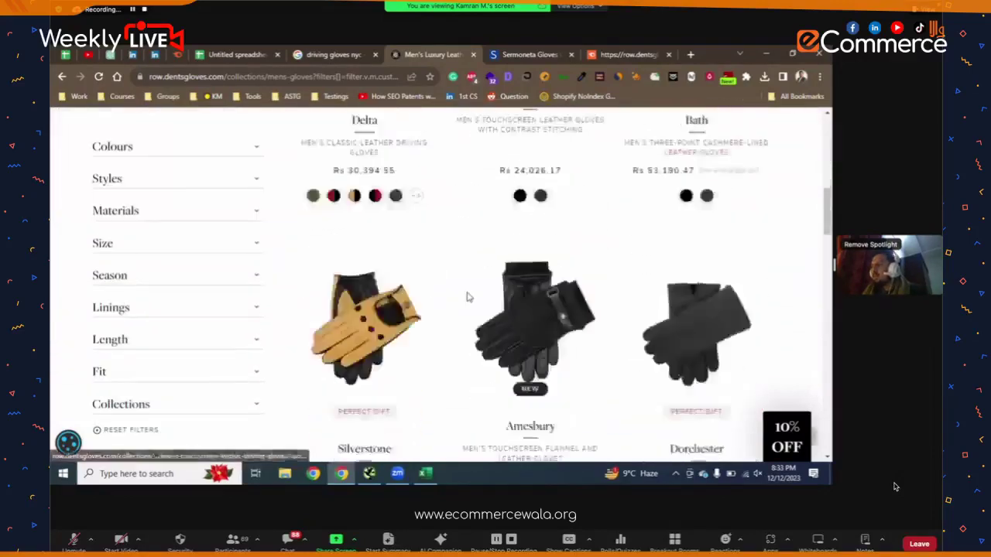
scroll(475, 300, "down", 10)
scroll(470, 316, "up", 5)
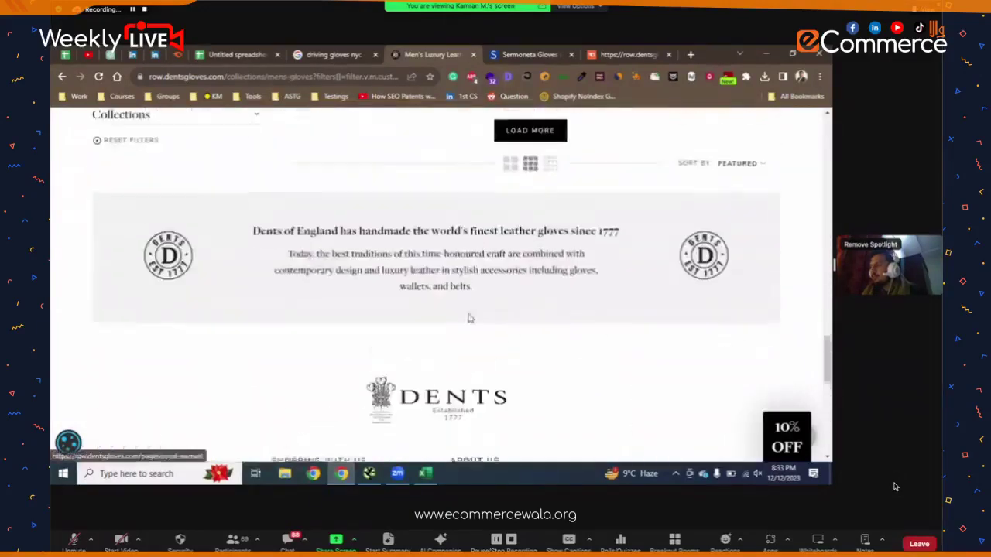
scroll(532, 302, "up", 3)
left_click(542, 314)
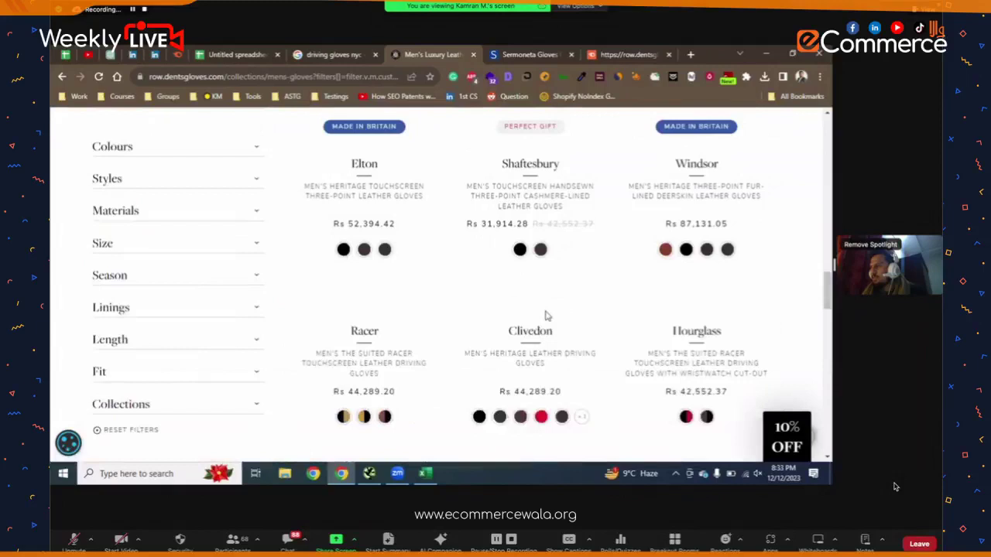
scroll(546, 316, "down", 5)
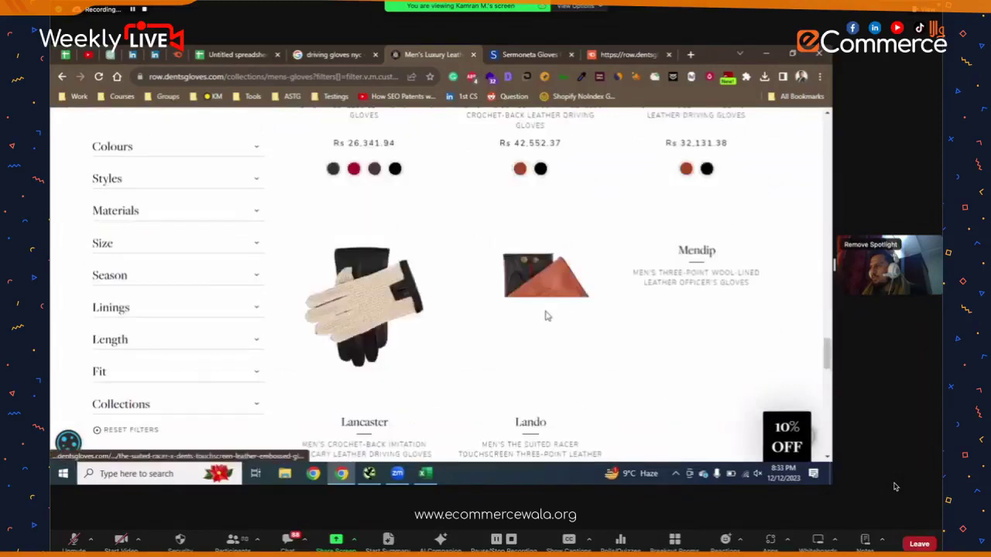
scroll(546, 316, "down", 5)
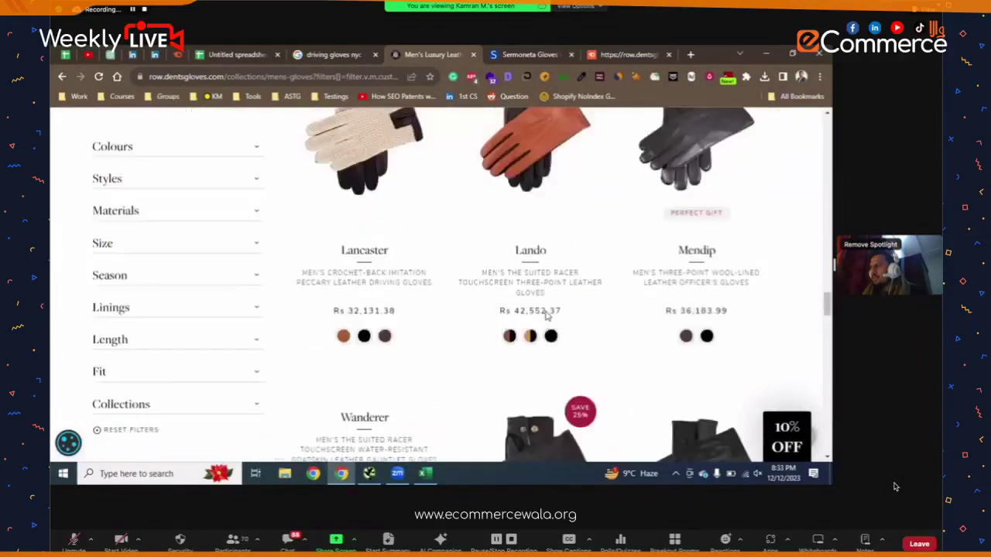
scroll(546, 316, "up", 15)
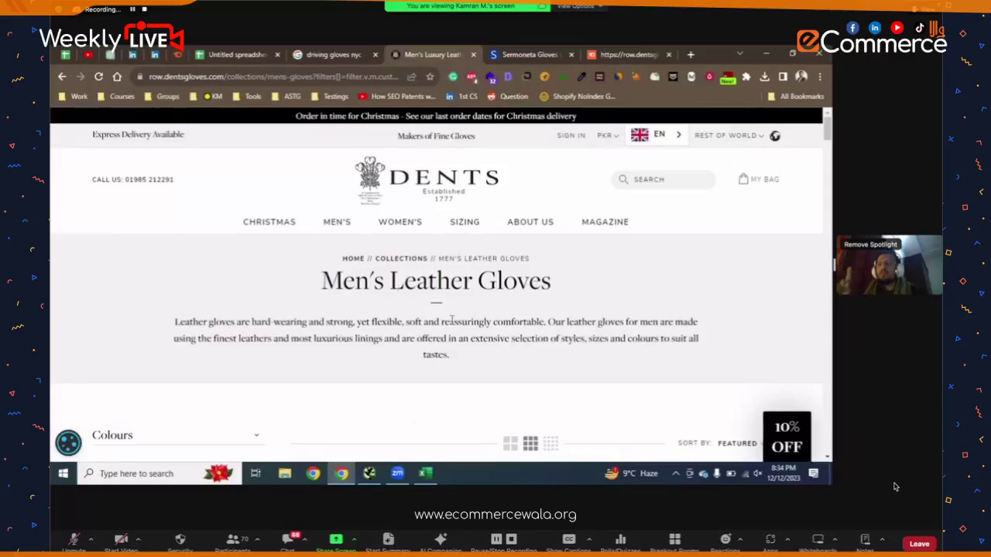
- Open the Detailed SEO overview for the Dents page and highlight its H1 and H2 counts
left_click(508, 79)
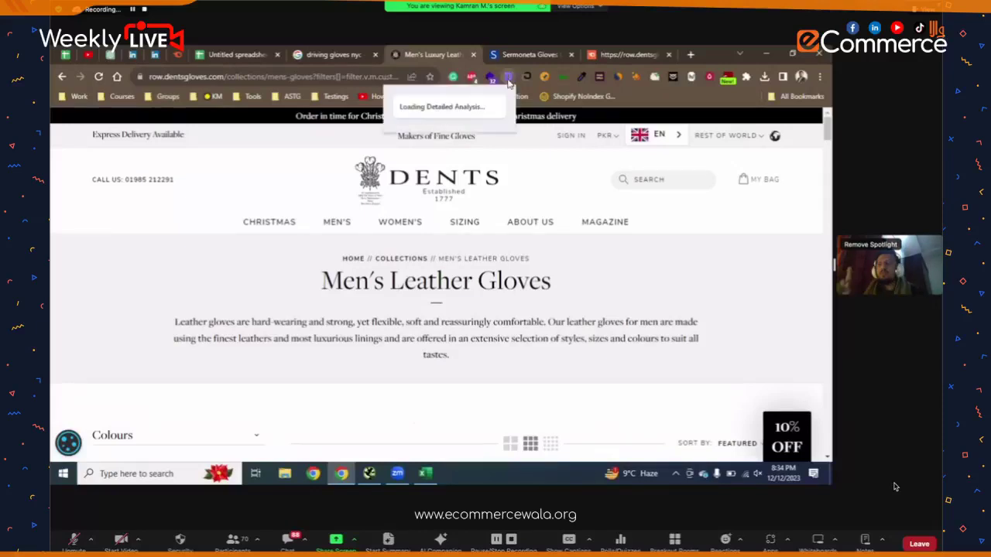
left_click(568, 296)
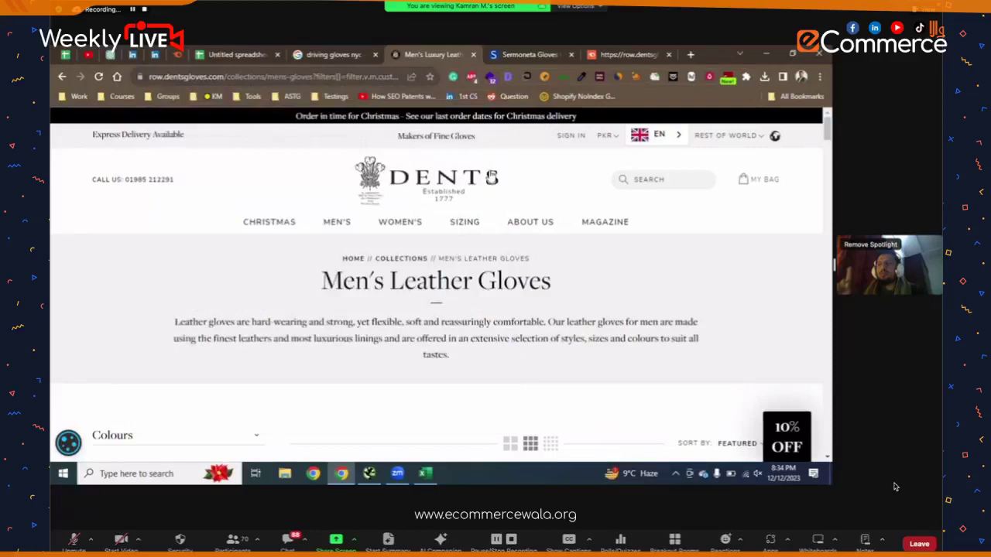
scroll(459, 261, "down", 1)
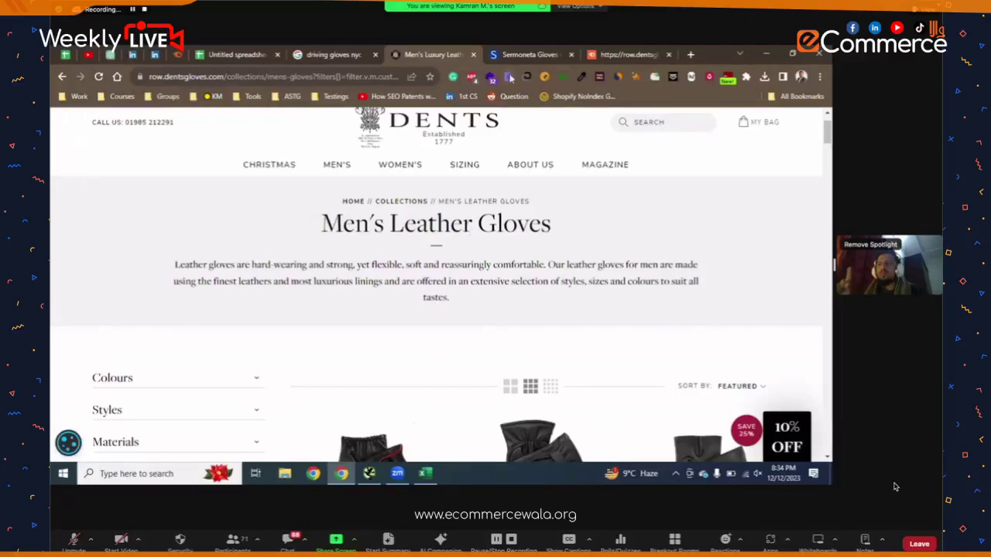
left_click(509, 77)
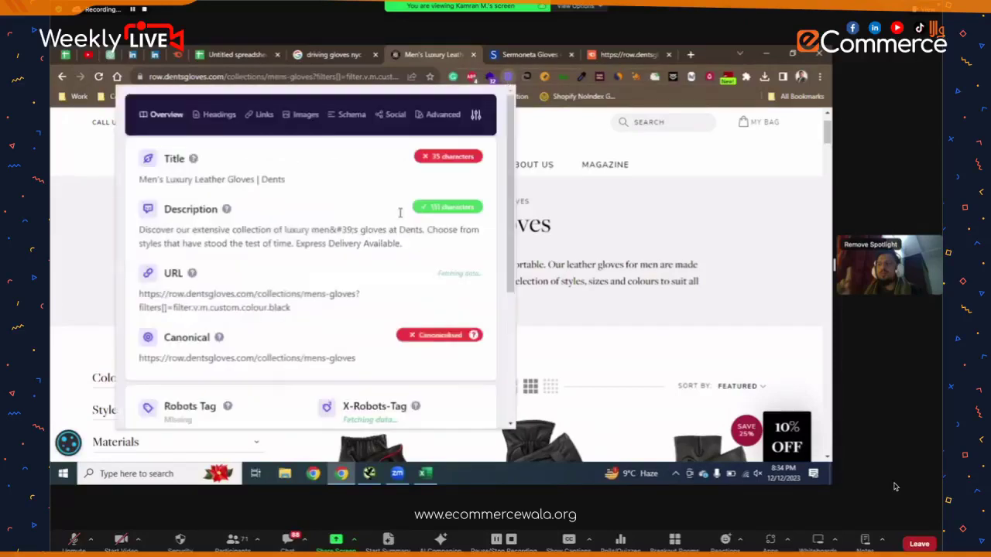
scroll(207, 343, "down", 3)
scroll(207, 343, "down", 1)
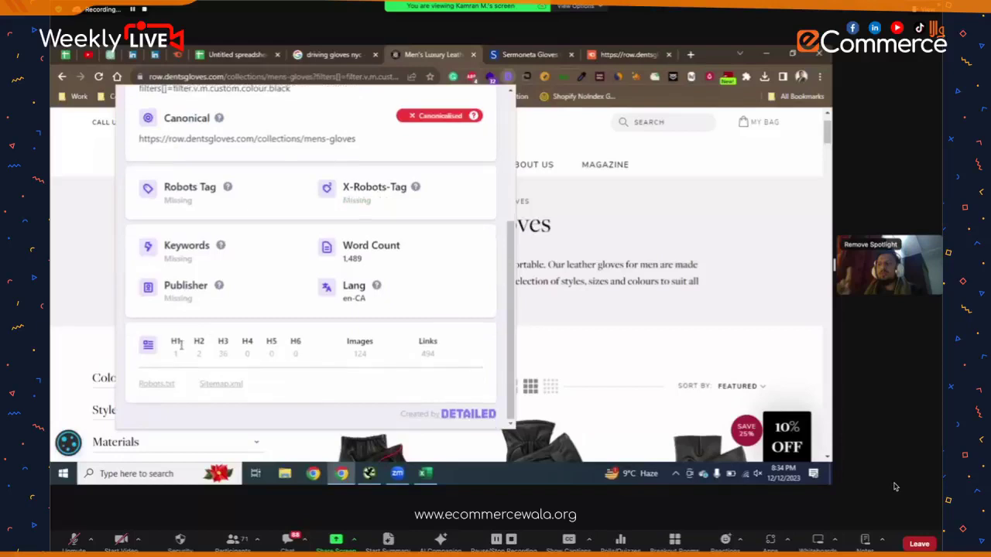
left_click_drag(180, 347, 219, 346)
scroll(220, 346, "up", 1)
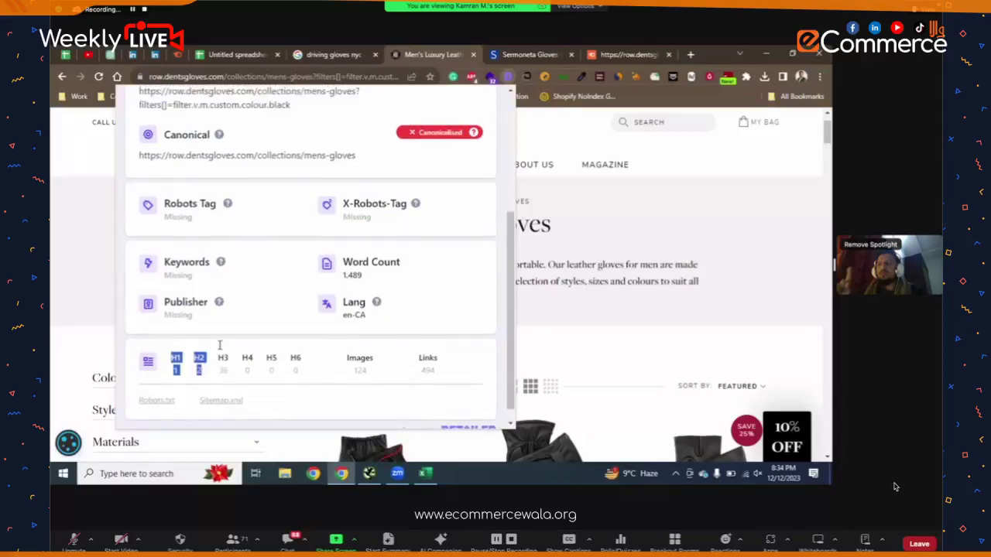
scroll(219, 346, "up", 5)
- Select the H1 'Men's Leather Gloves' in the Headings list, then close the SEO report
left_click(219, 114)
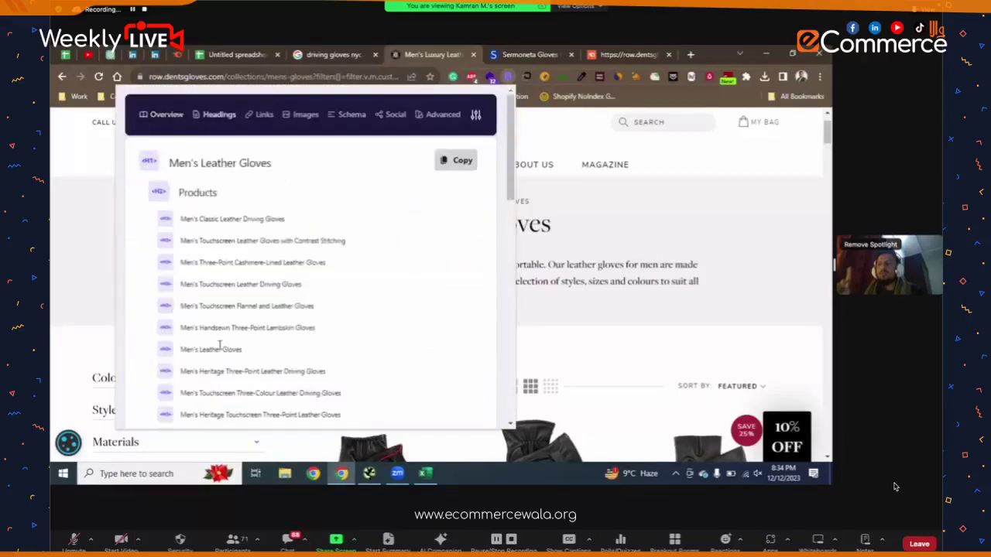
left_click_drag(271, 170, 223, 175)
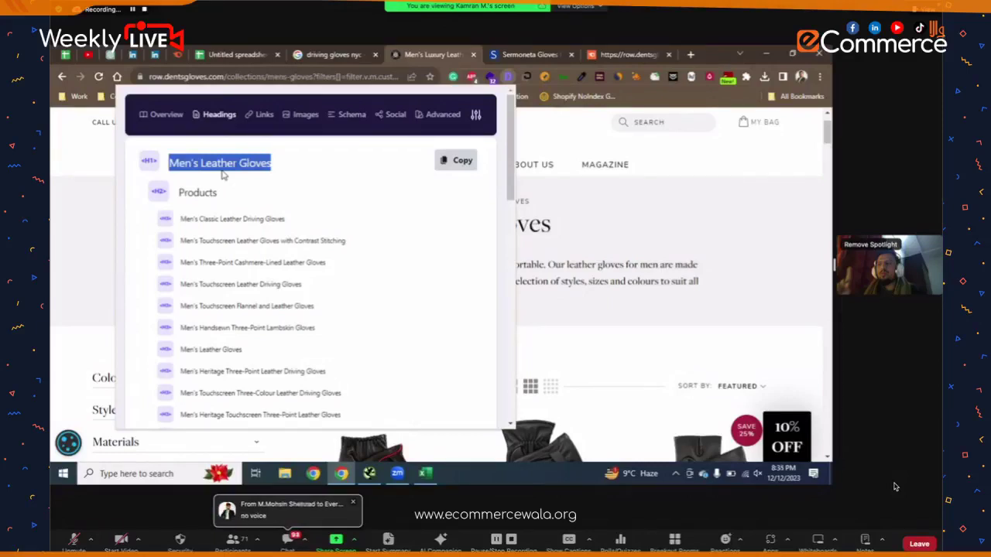
left_click(397, 473)
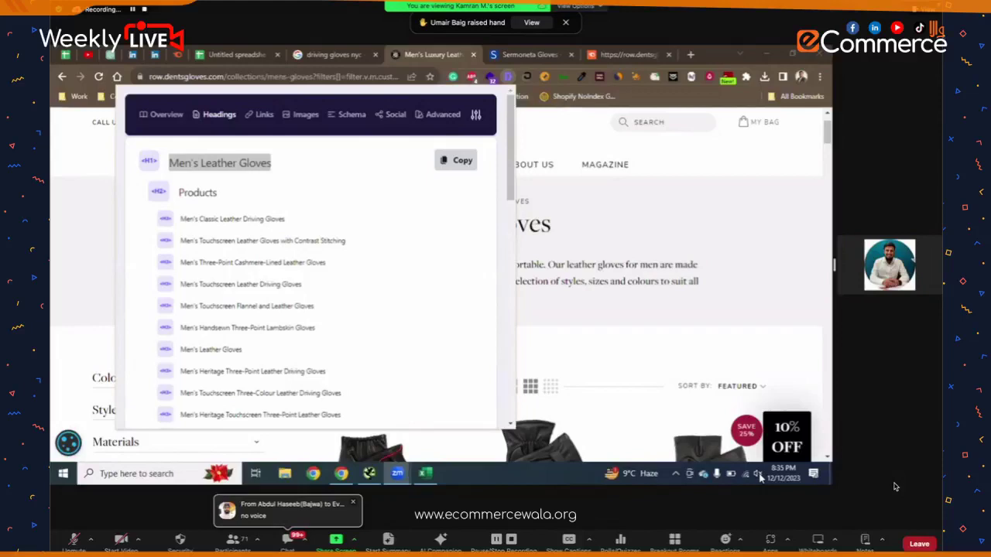
left_click(731, 72)
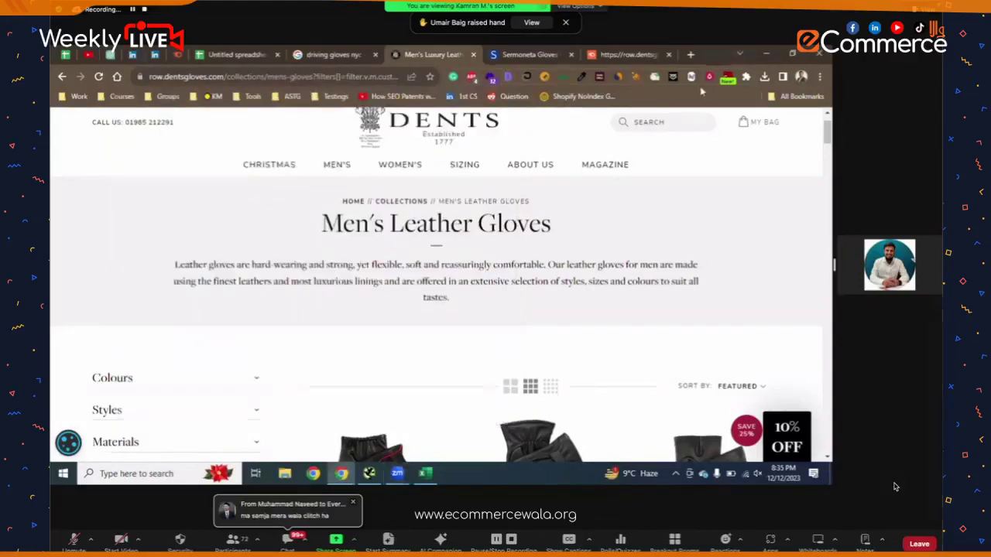
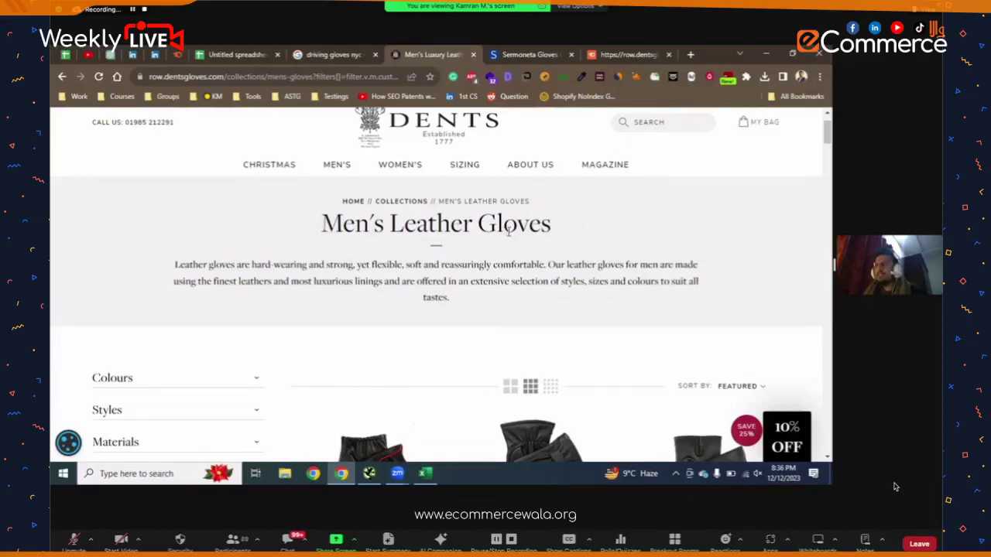
- Copy the H1 heading 'Men's Leather Gloves' from the Dents collection page and test-paste it
scroll(508, 229, "down", 1)
scroll(508, 236, "up", 2)
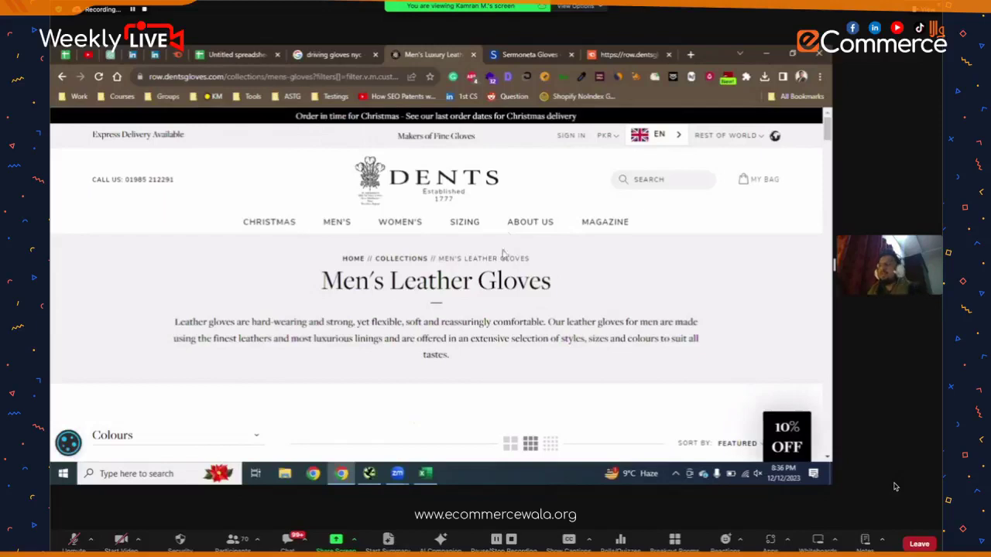
scroll(505, 248, "down", 2)
scroll(502, 259, "up", 1)
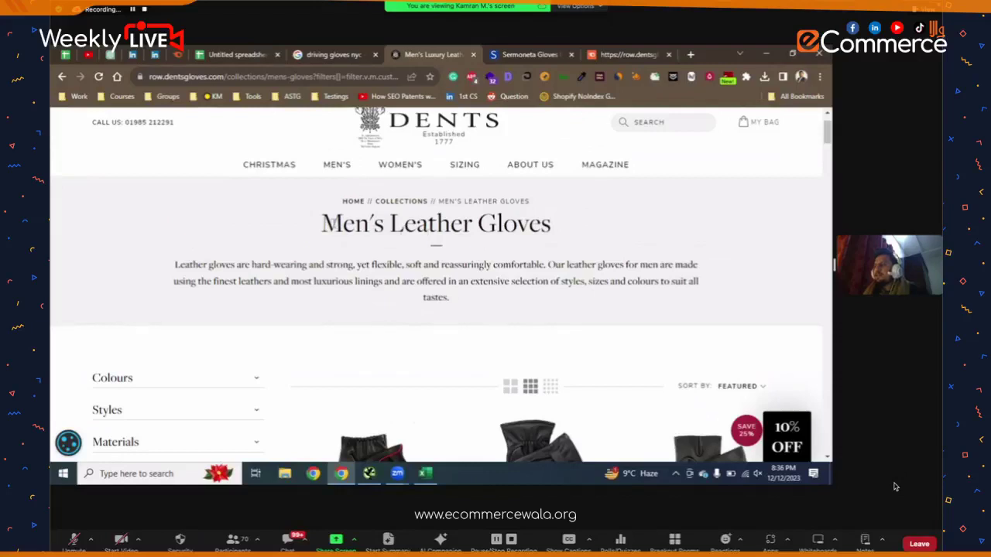
left_click_drag(323, 223, 552, 236)
left_click(567, 238)
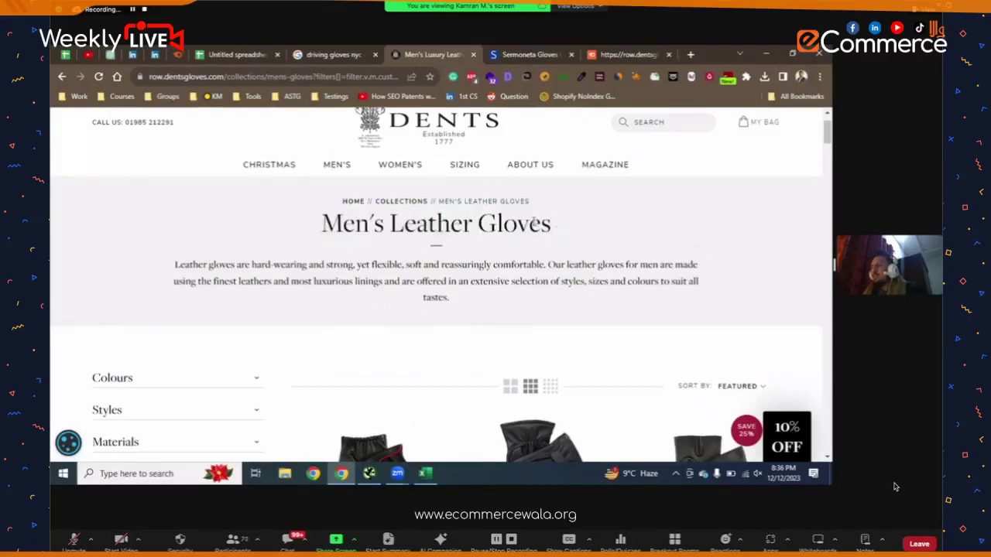
triple_click(534, 222)
key("ctrl+c")
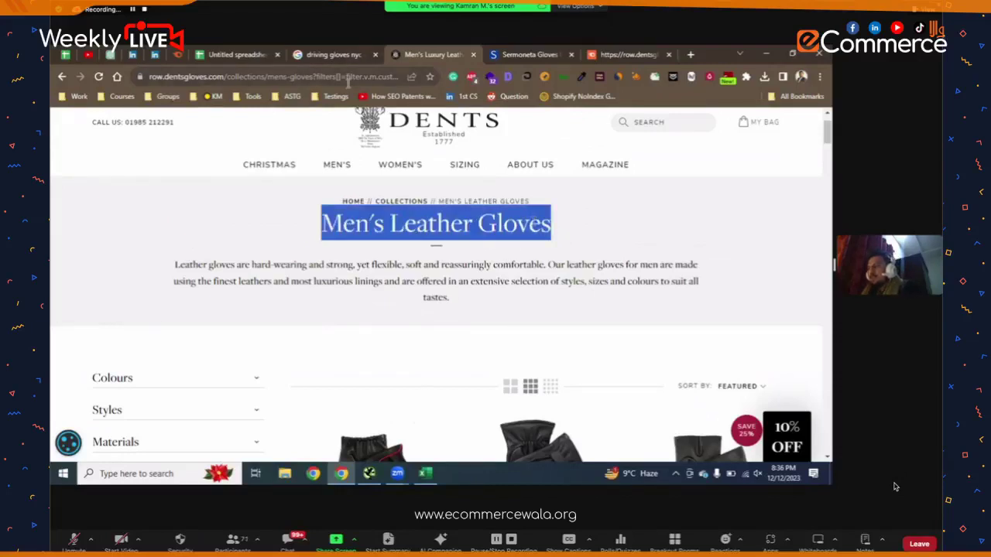
left_click(348, 75)
key("ctrl+v")
- Label A9 'H1' and paste 'Men's Leather Gloves' into B9
key("Escape")
left_click(236, 54)
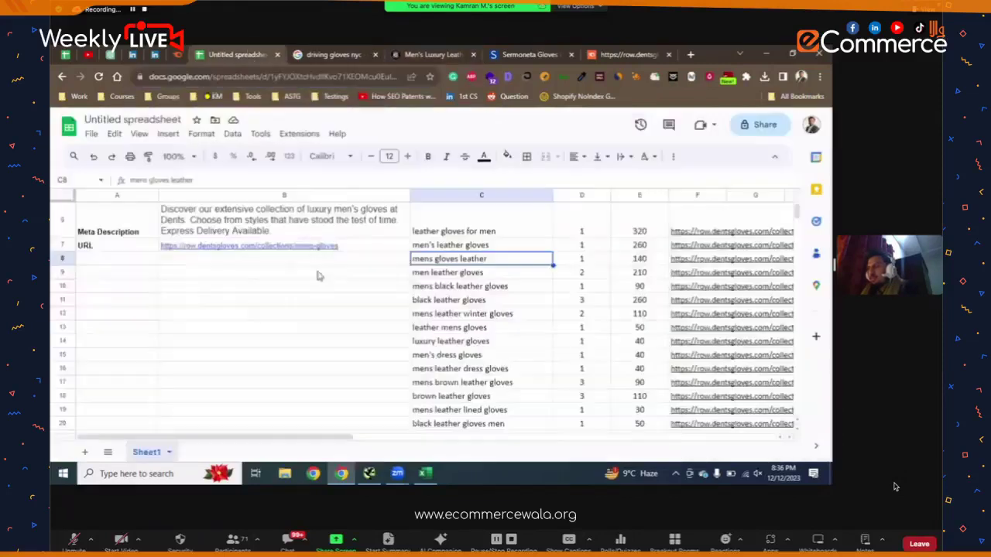
left_click(157, 275)
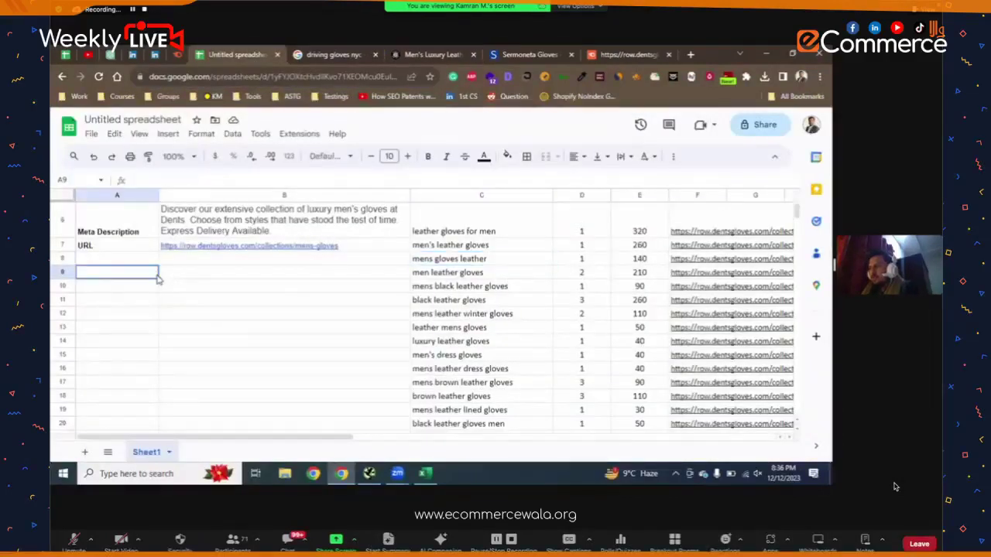
type("H1")
left_click(165, 275)
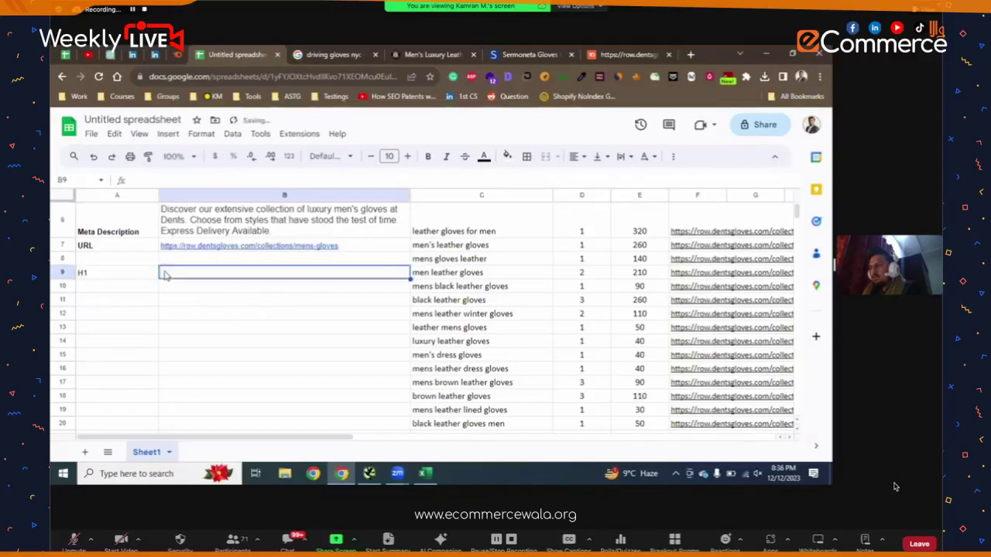
key("ctrl+v")
key("Return")
- Label A10 'Content', correcting the misspelling
left_click(148, 288)
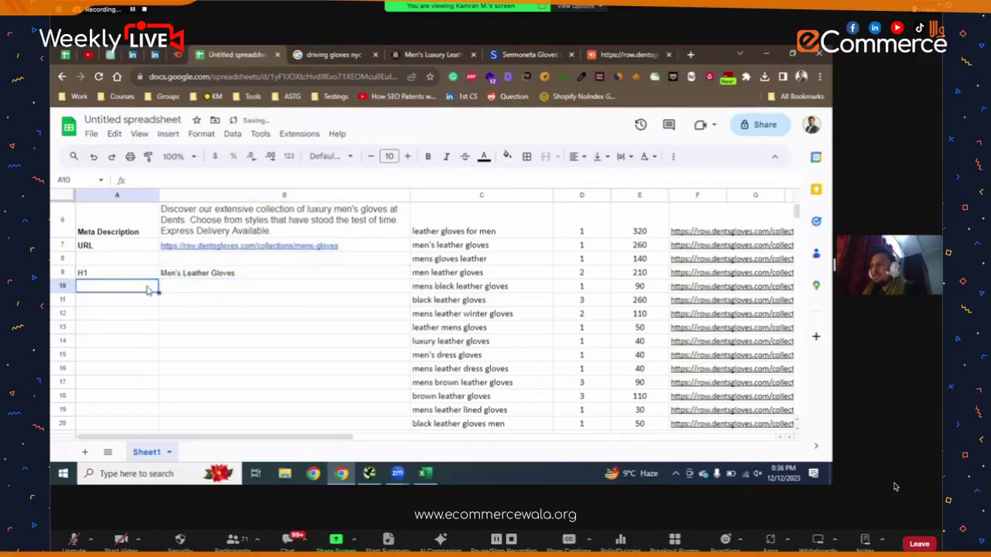
type("Contetn")
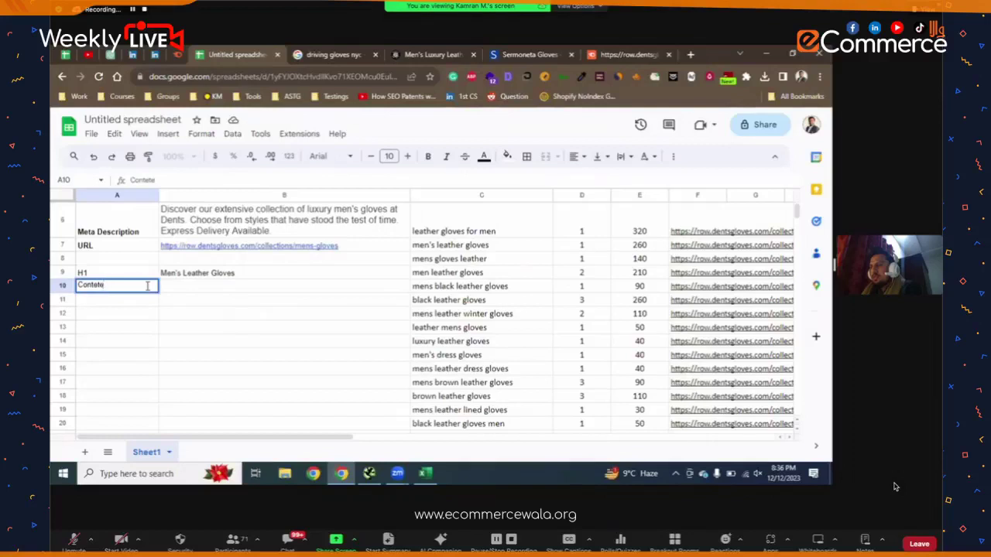
key("BackSpace")
key("BackSpace")
type("ent")
key("Return")
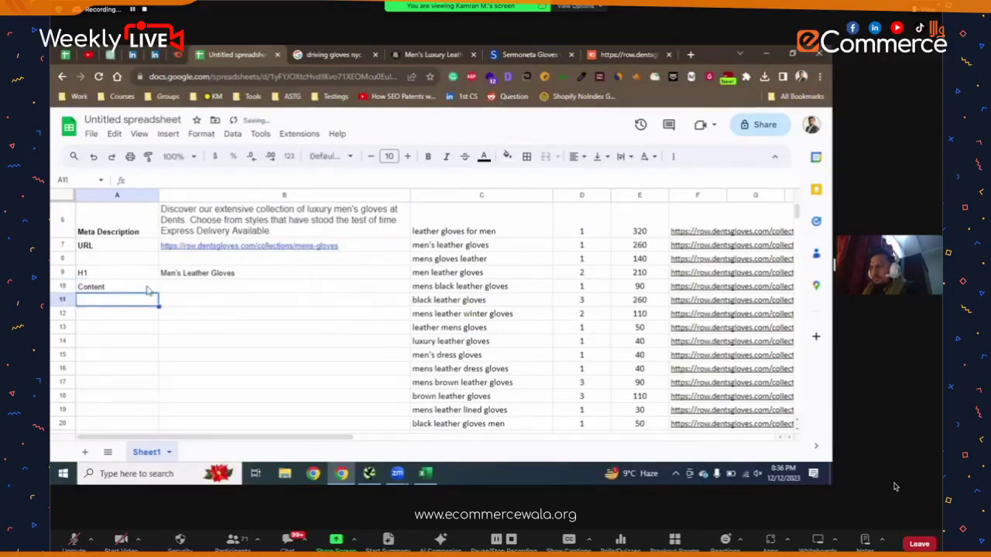
- Copy the Dents category description paragraph and paste it into B10
left_click(177, 288)
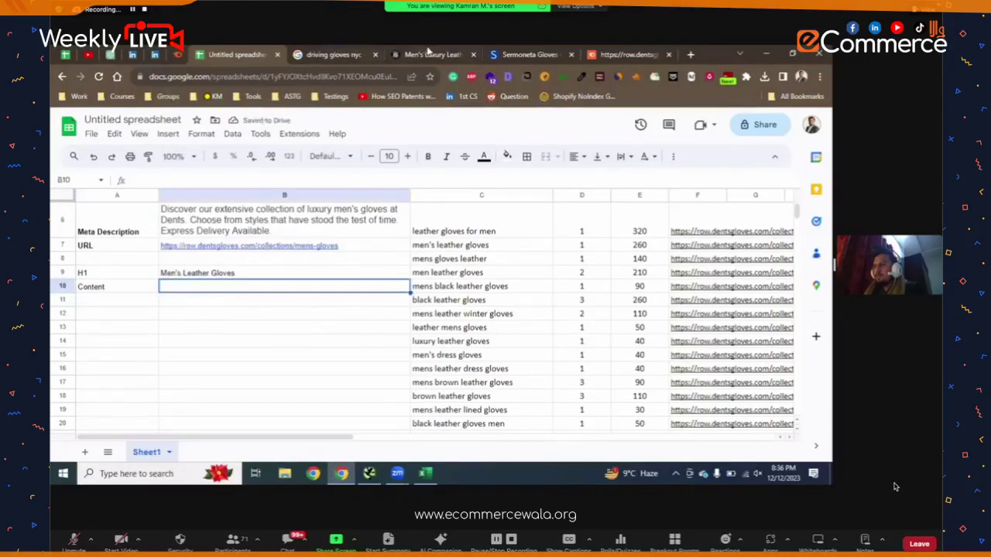
left_click(430, 53)
left_click_drag(451, 301, 166, 273)
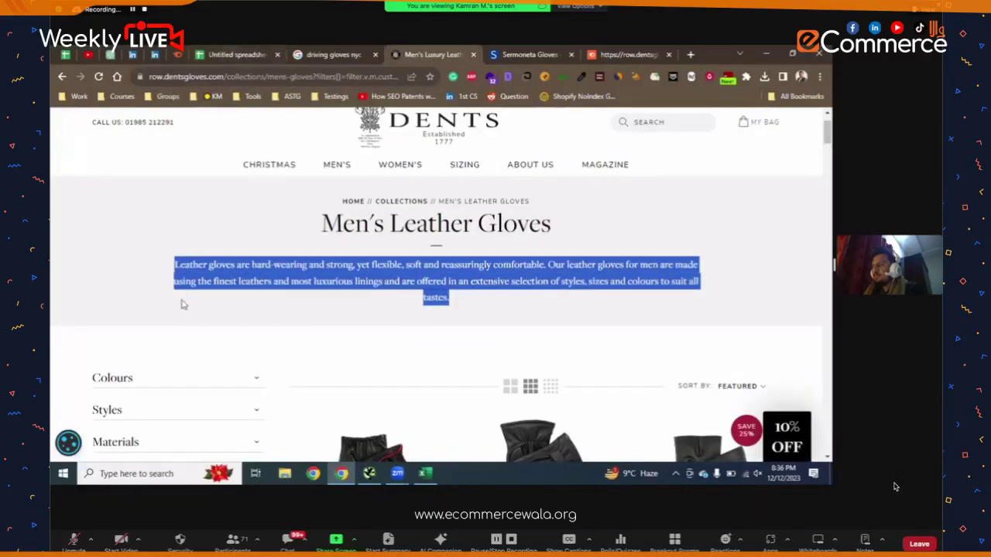
key("ctrl+c")
key("ctrl+shift+Tab")
key("ctrl+shift+Tab")
double_click(183, 289)
key("ctrl+v")
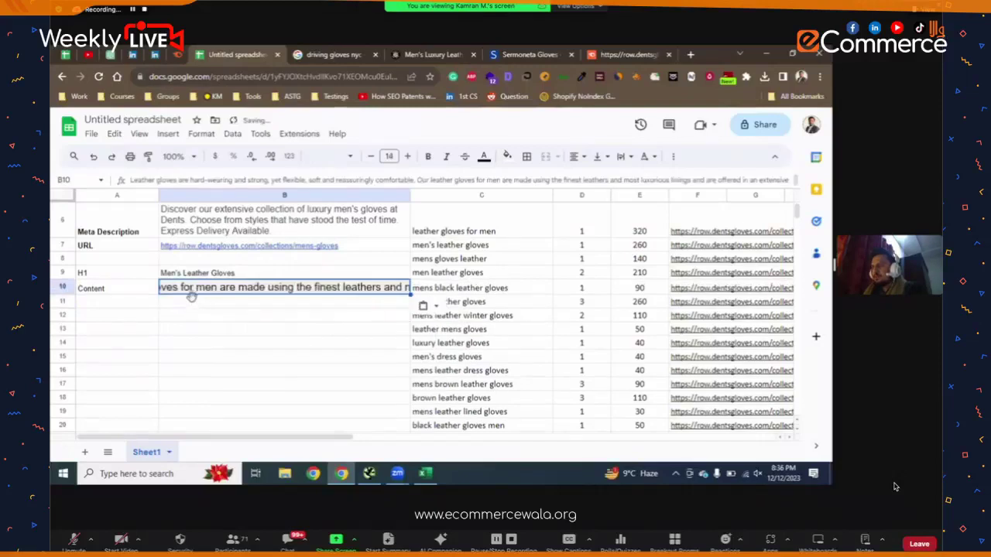
key("Return")
- Re-paste the description in B10 without formatting and wrap its text
key("Up")
key("ctrl+backslash")
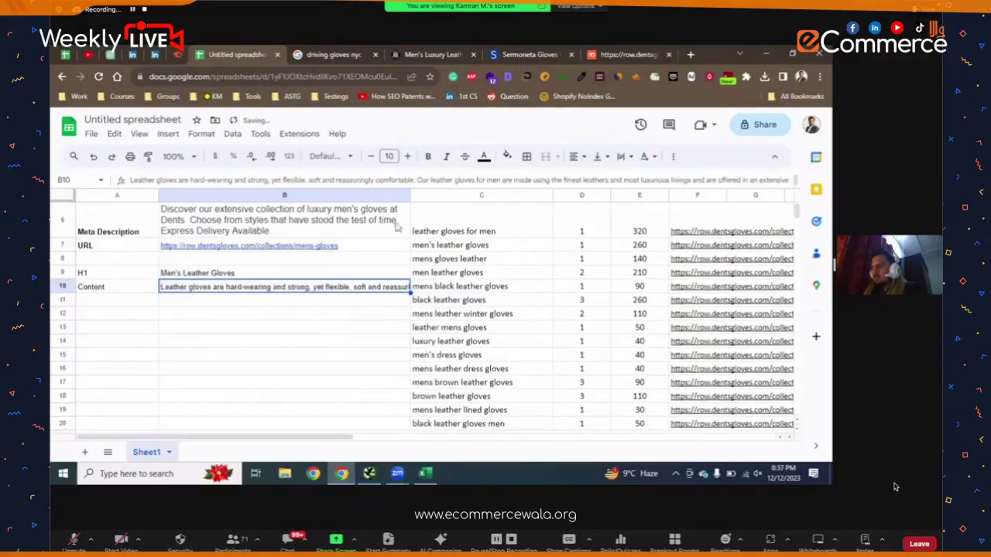
left_click(623, 157)
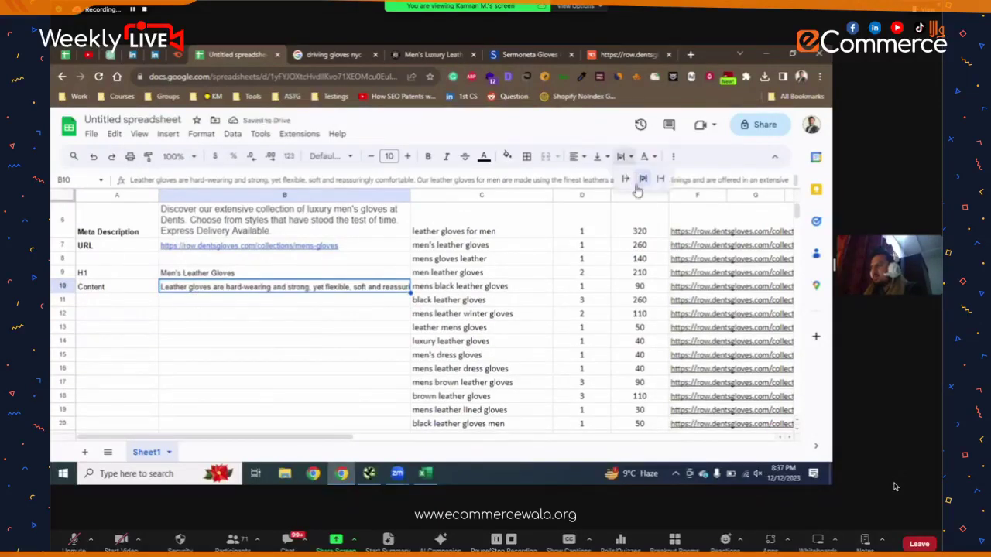
left_click(643, 180)
left_click(316, 349)
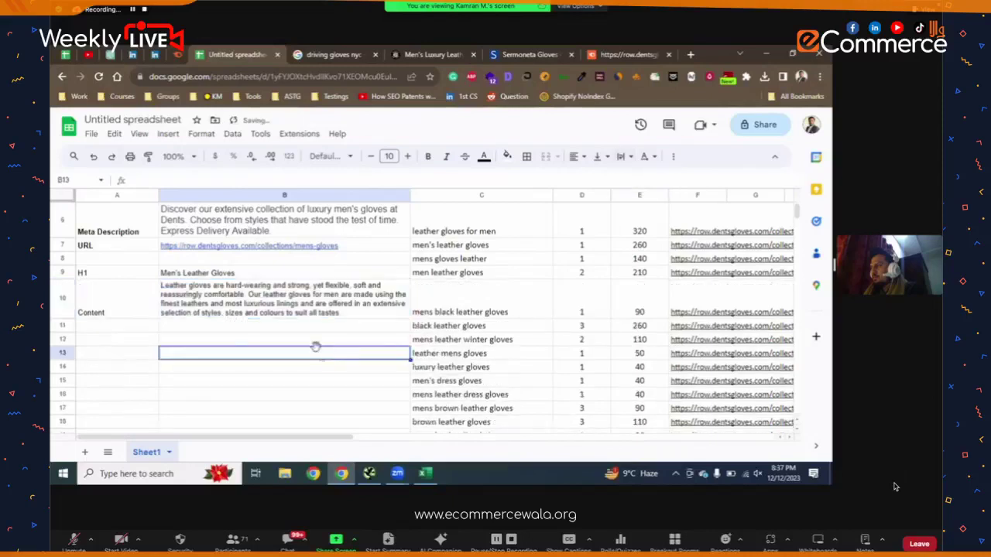
scroll(316, 349, "up", 3)
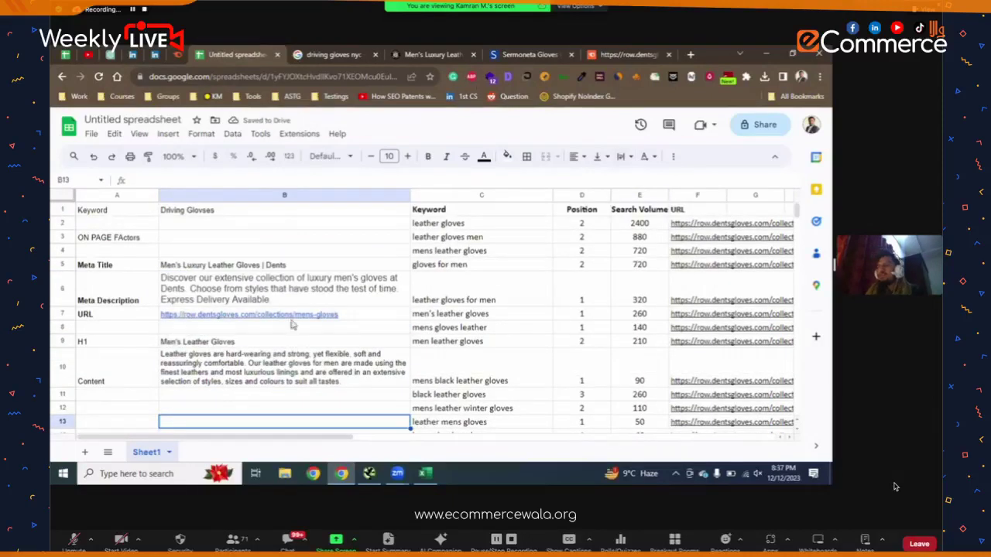
scroll(292, 357, "down", 1)
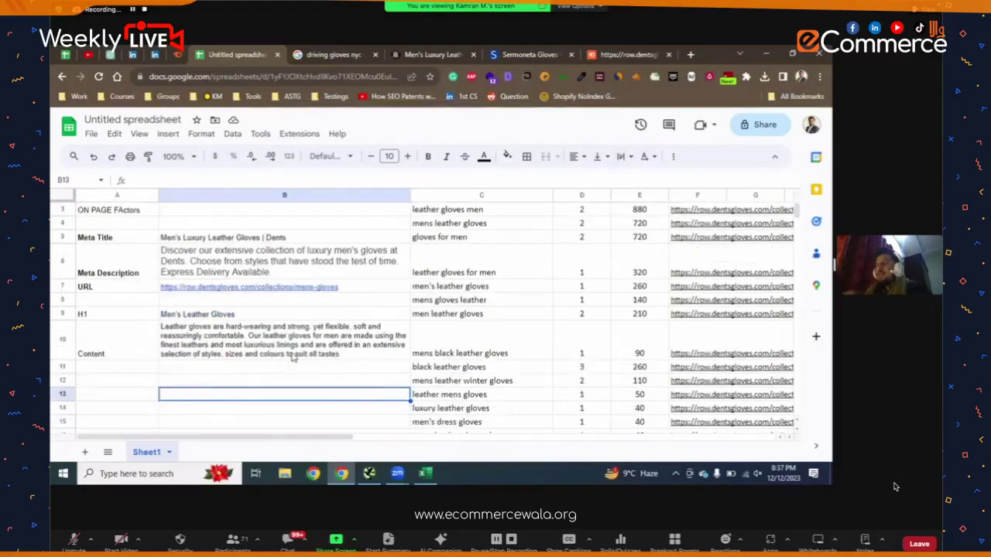
scroll(291, 354, "down", 1)
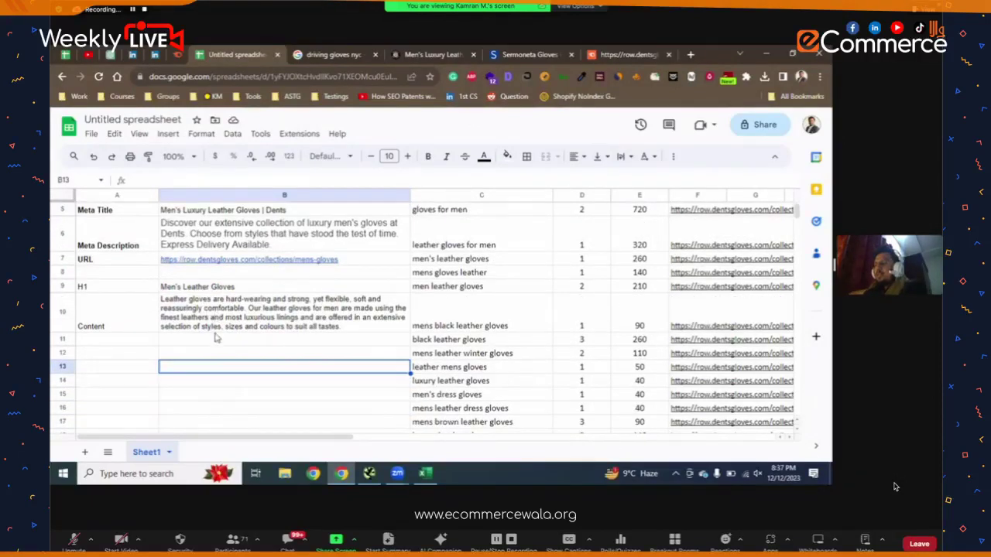
scroll(318, 340, "up", 1)
scroll(318, 341, "up", 1)
scroll(317, 337, "down", 1)
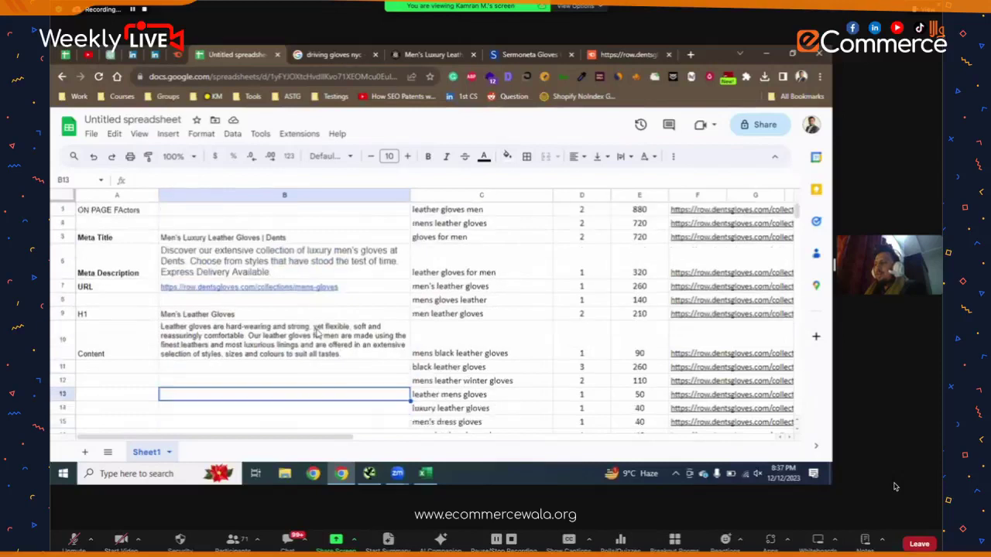
scroll(313, 329, "up", 1)
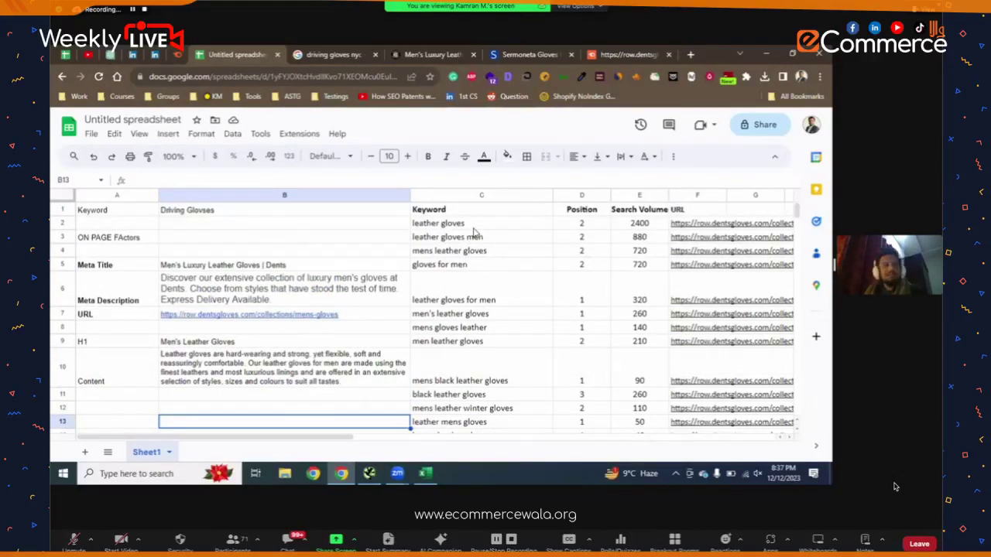
left_click(475, 227)
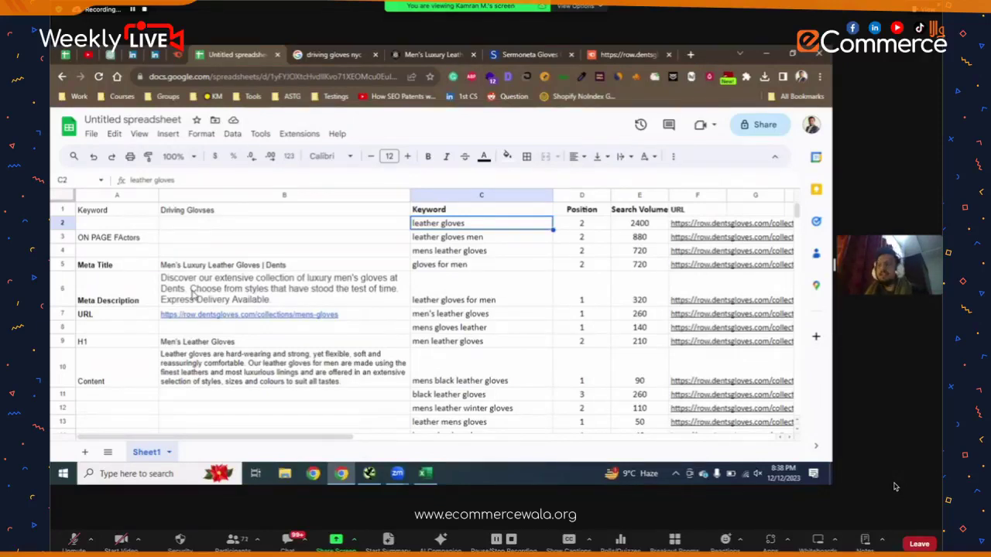
left_click(275, 292)
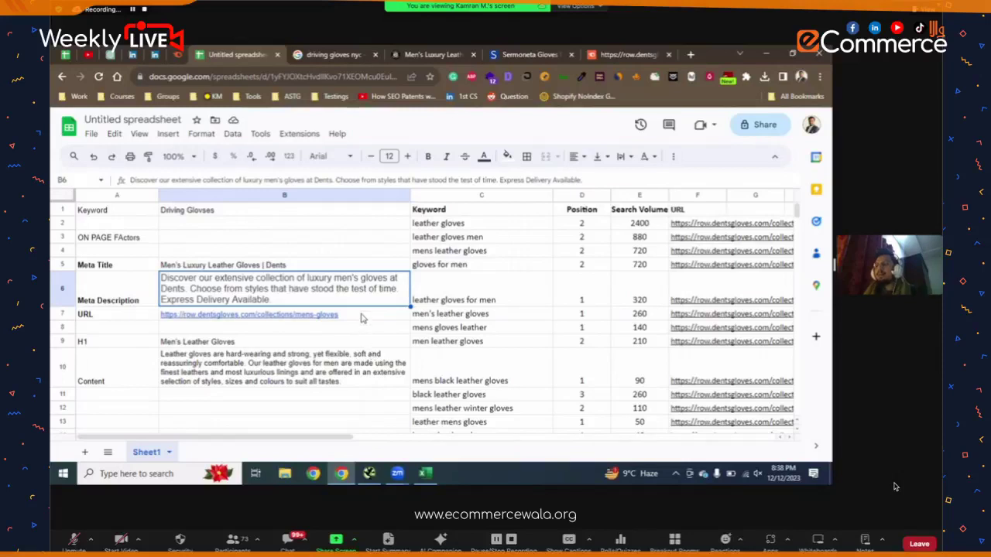
left_click(391, 330)
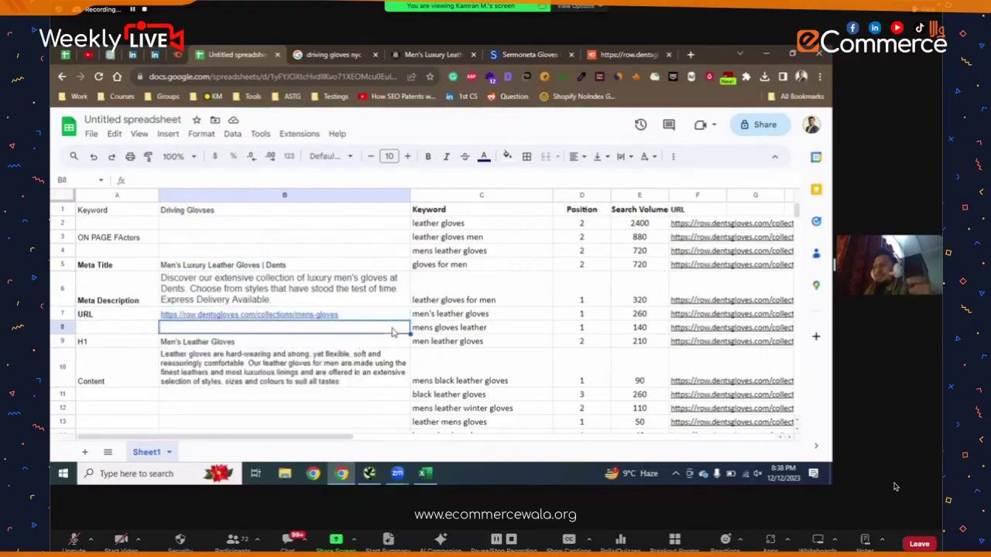
scroll(384, 349, "down", 1)
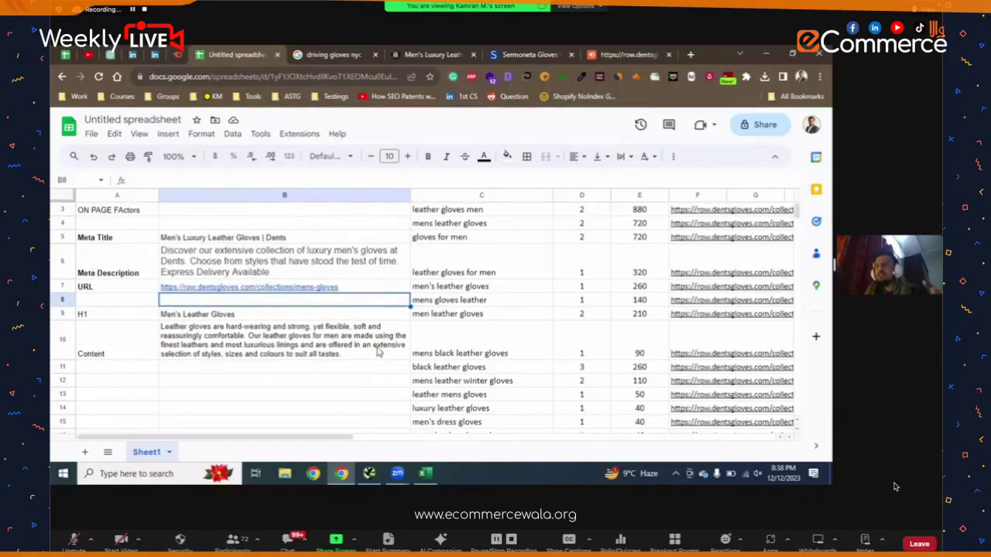
scroll(379, 350, "down", 1)
left_click(358, 292)
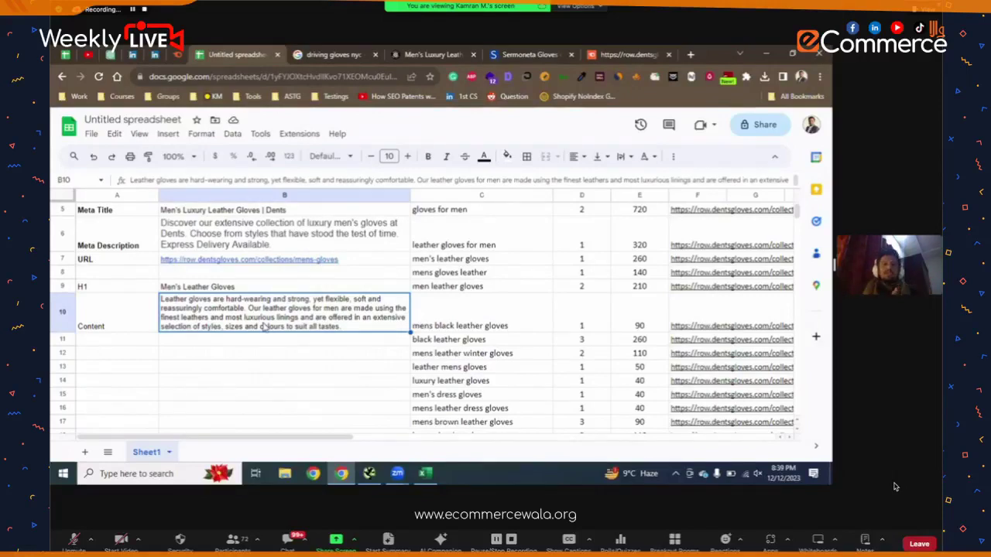
scroll(481, 298, "up", 3)
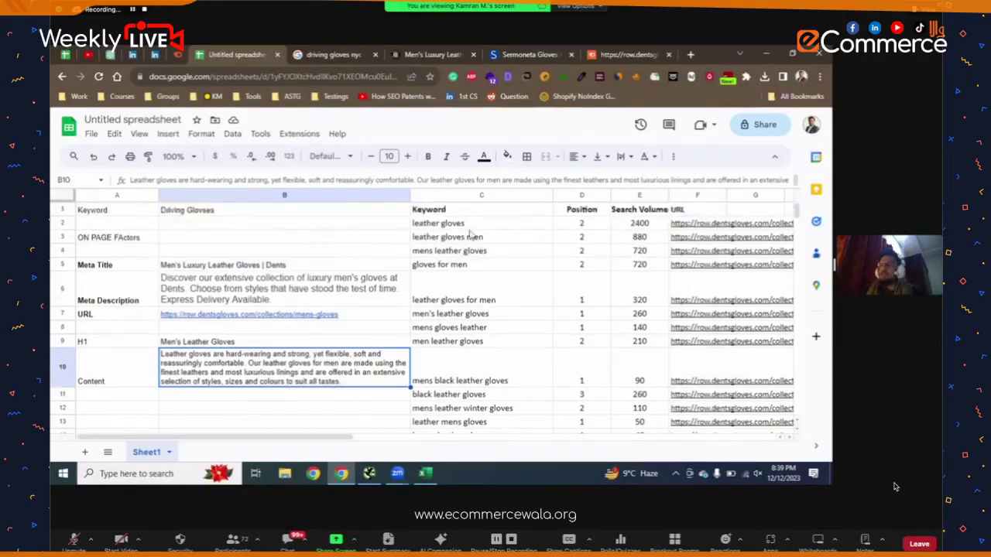
- Select the keyword list in column C, starting at 'leather gloves', then return to the Dents tab
left_click(473, 225)
scroll(471, 266, "down", 5)
left_click_drag(475, 280, 470, 277)
scroll(471, 277, "up", 5)
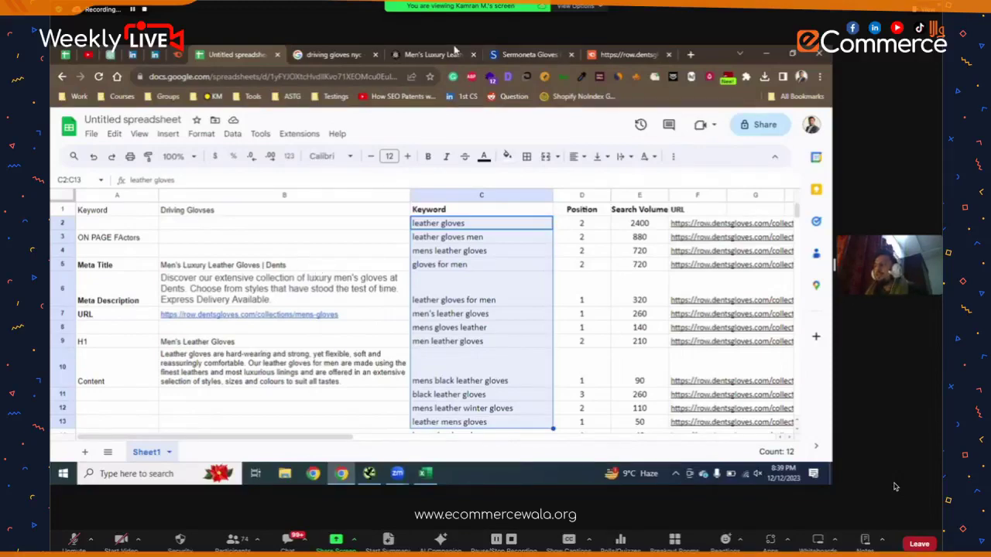
key("ctrl+Tab")
key("ctrl+Tab")
- Browse the Dents product grid down to the footer and back up, then reopen the spreadsheet
scroll(432, 290, "down", 3)
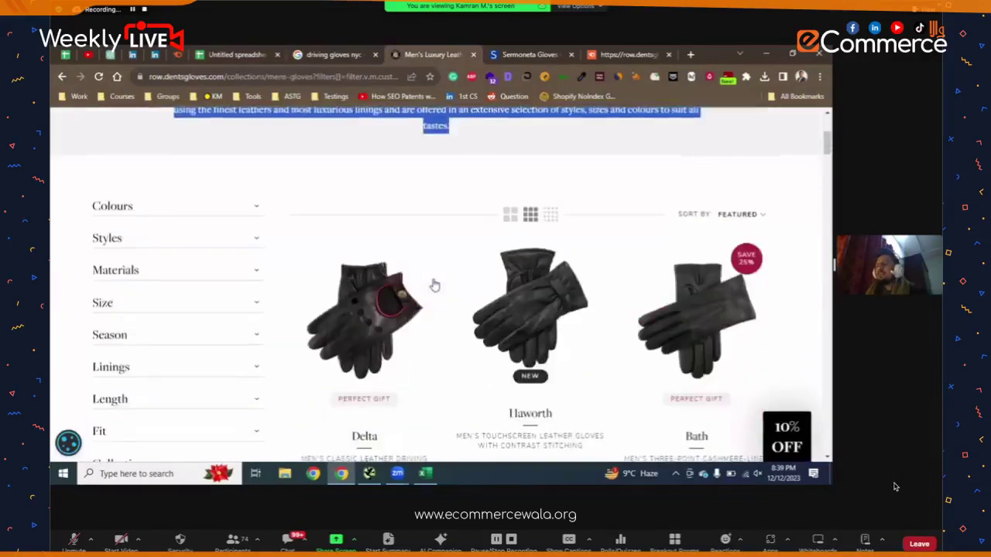
scroll(434, 284, "up", 3)
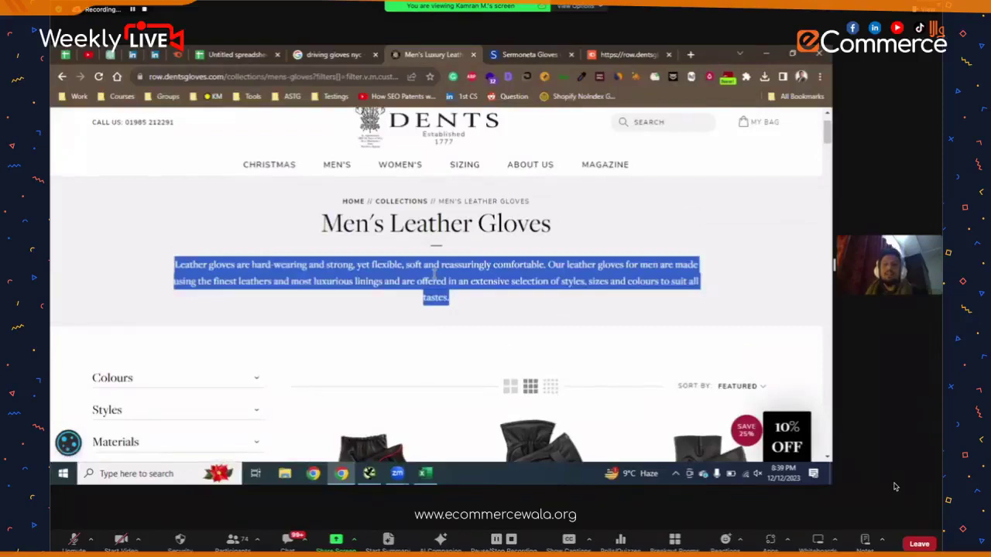
scroll(435, 279, "down", 3)
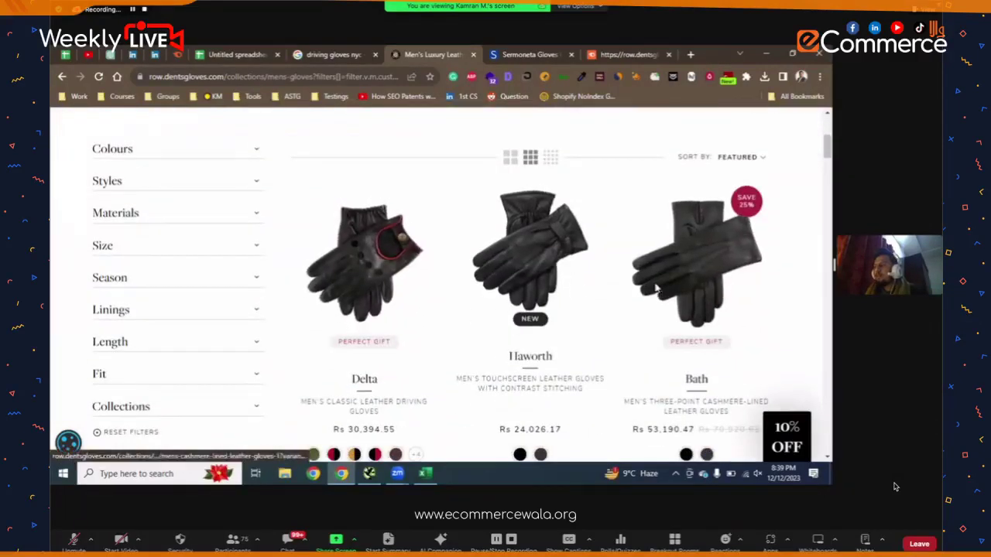
scroll(398, 232, "down", 5)
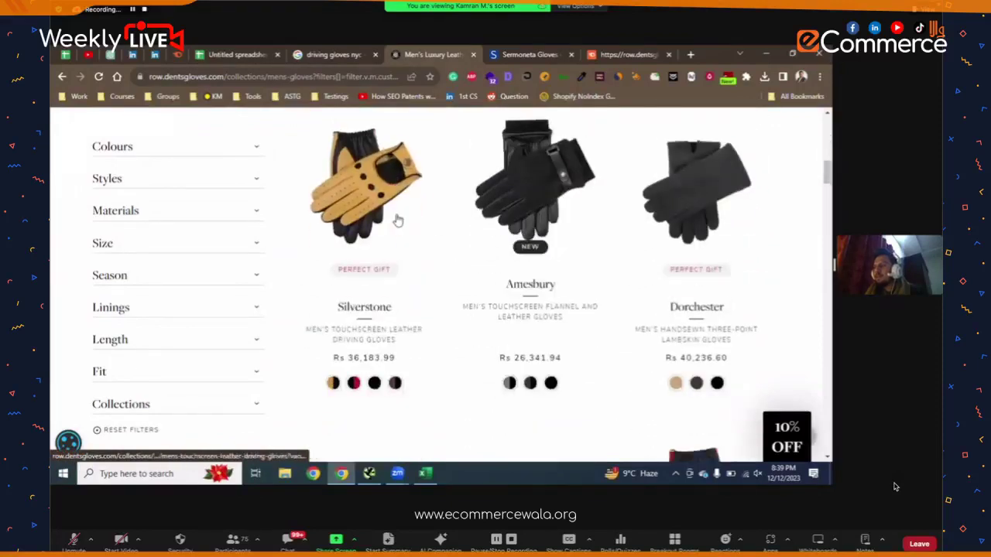
scroll(398, 222, "up", 5)
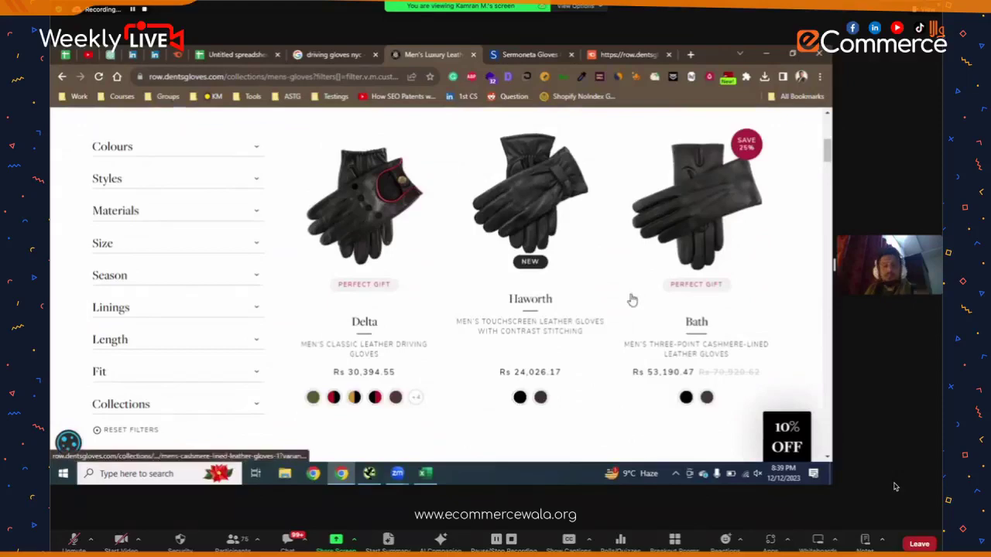
scroll(632, 300, "down", 1)
scroll(599, 267, "down", 15)
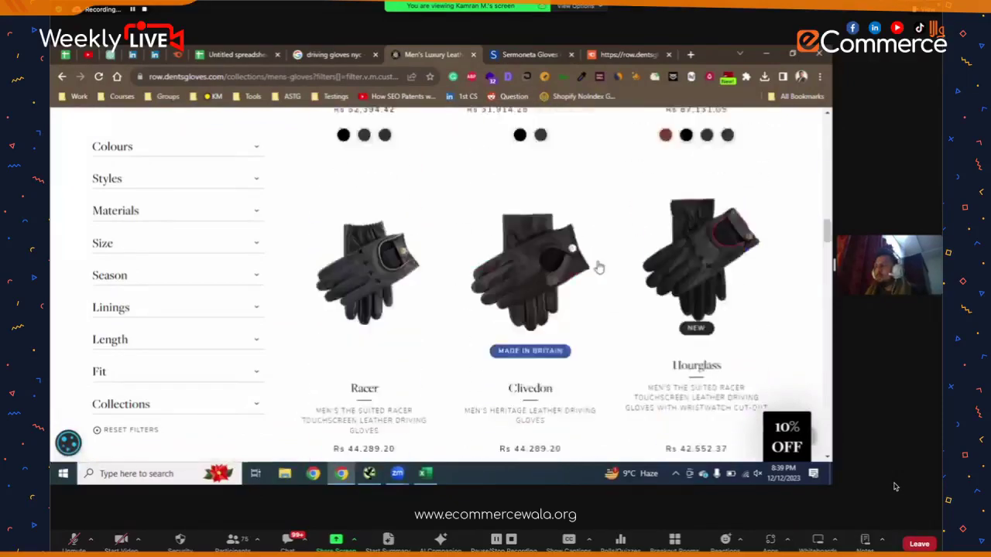
scroll(598, 267, "down", 20)
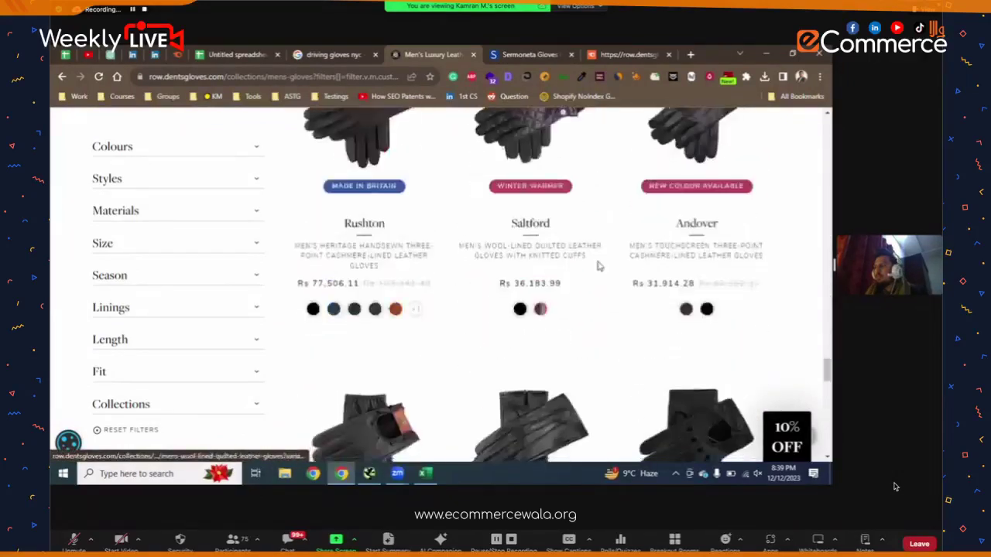
scroll(599, 268, "down", 8)
scroll(582, 257, "up", 6)
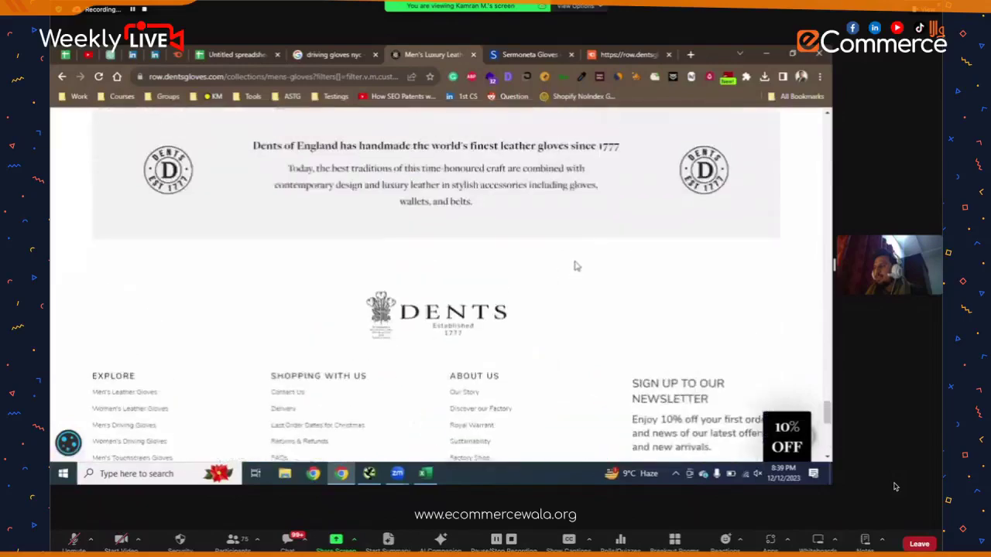
scroll(210, 243, "up", 3)
scroll(212, 193, "down", 2)
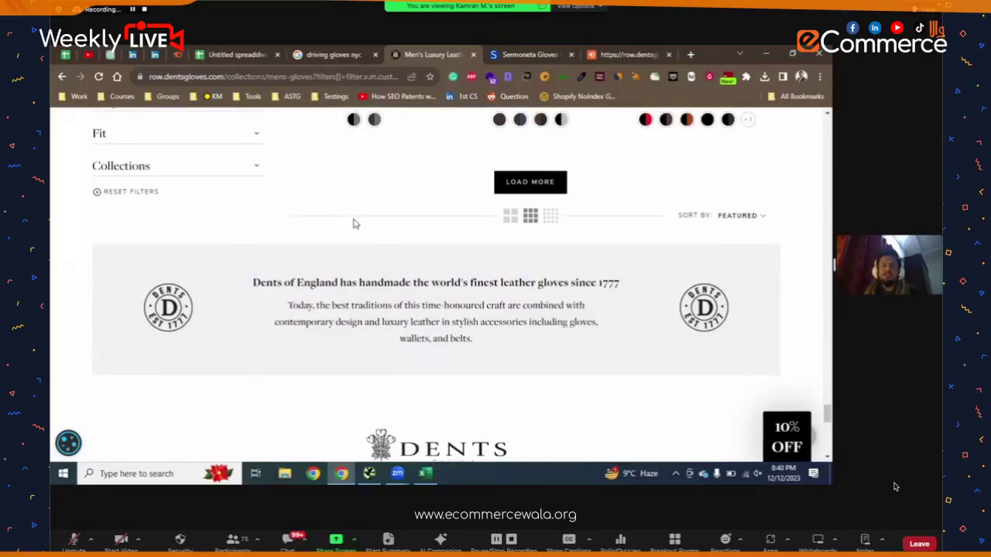
scroll(355, 224, "up", 10)
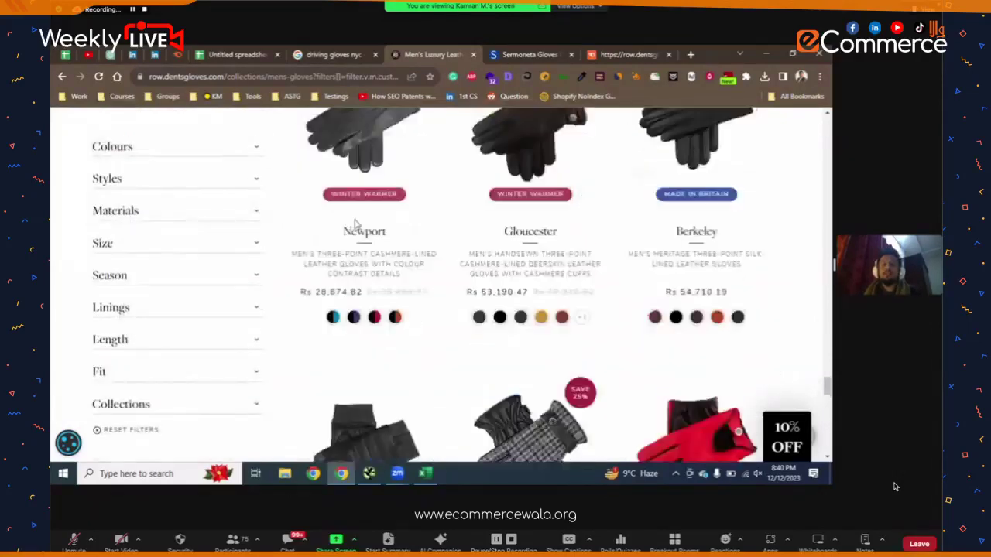
scroll(354, 225, "up", 10)
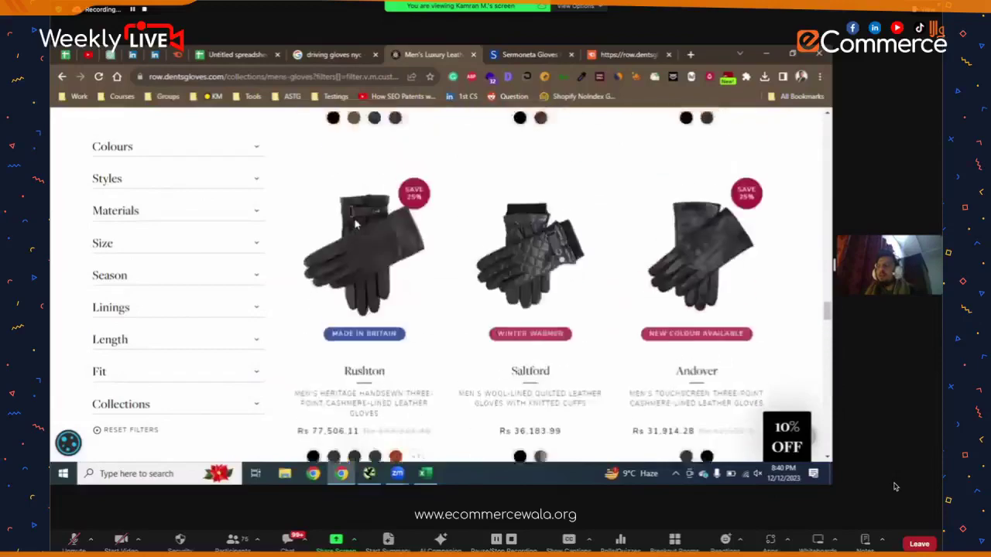
scroll(355, 224, "up", 10)
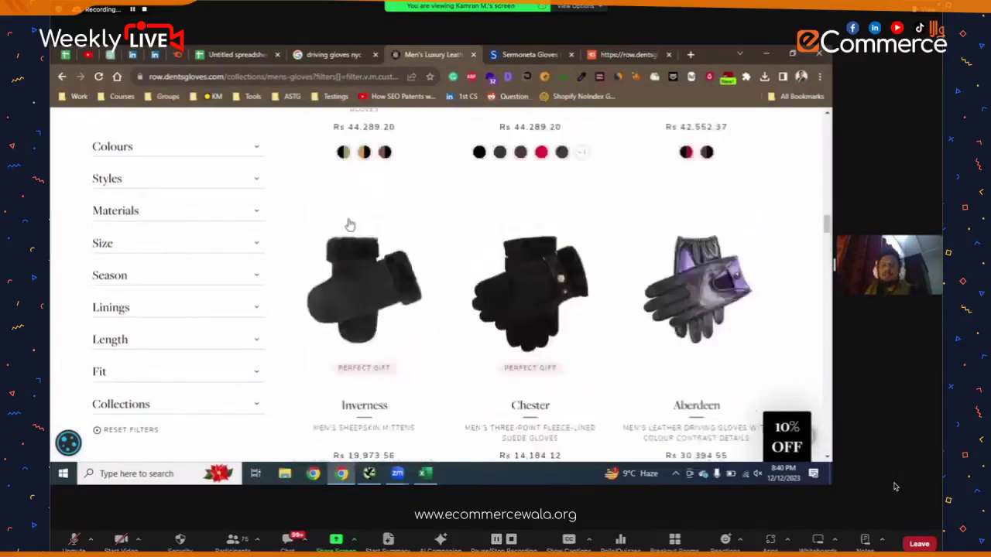
scroll(347, 217, "up", 2)
scroll(347, 218, "down", 8)
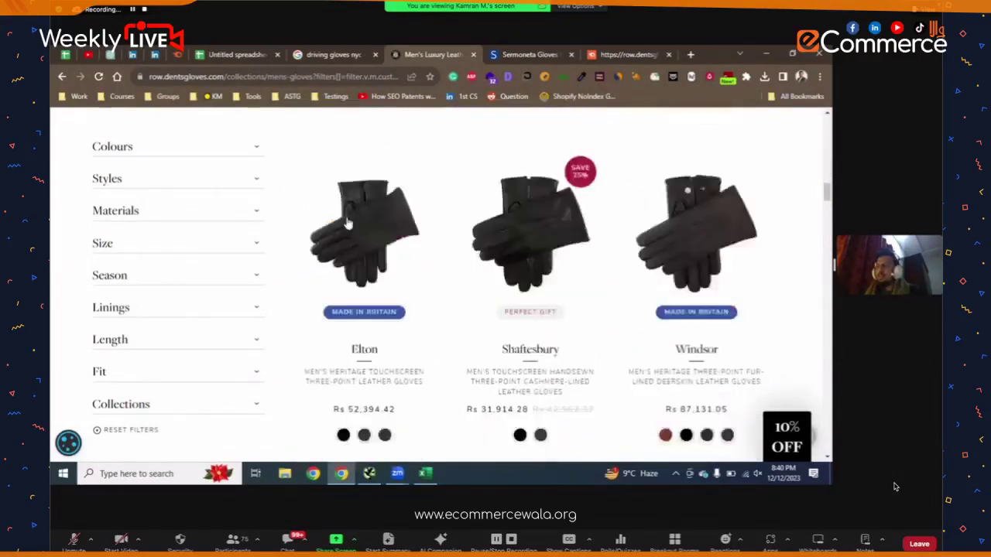
scroll(349, 218, "down", 15)
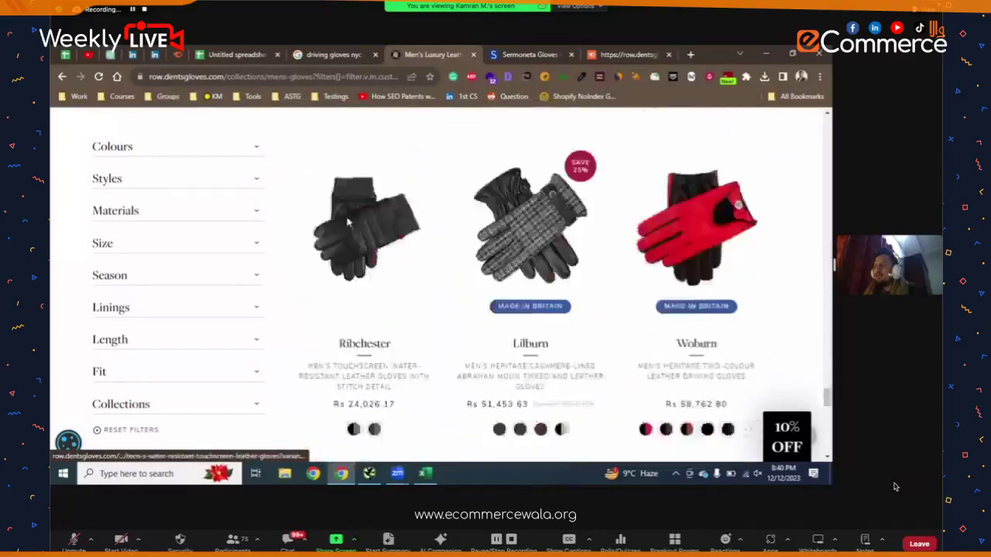
scroll(354, 398, "down", 5)
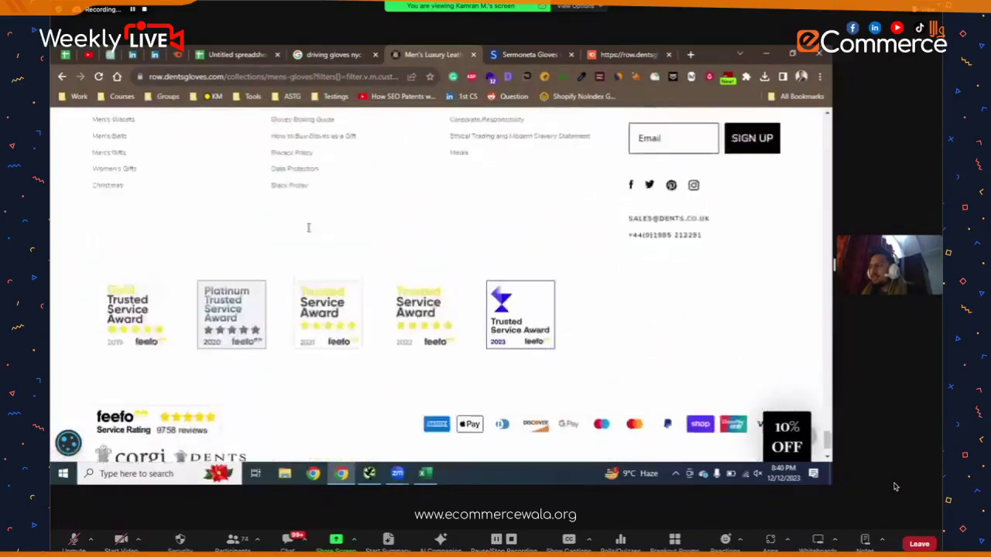
scroll(306, 233, "up", 10)
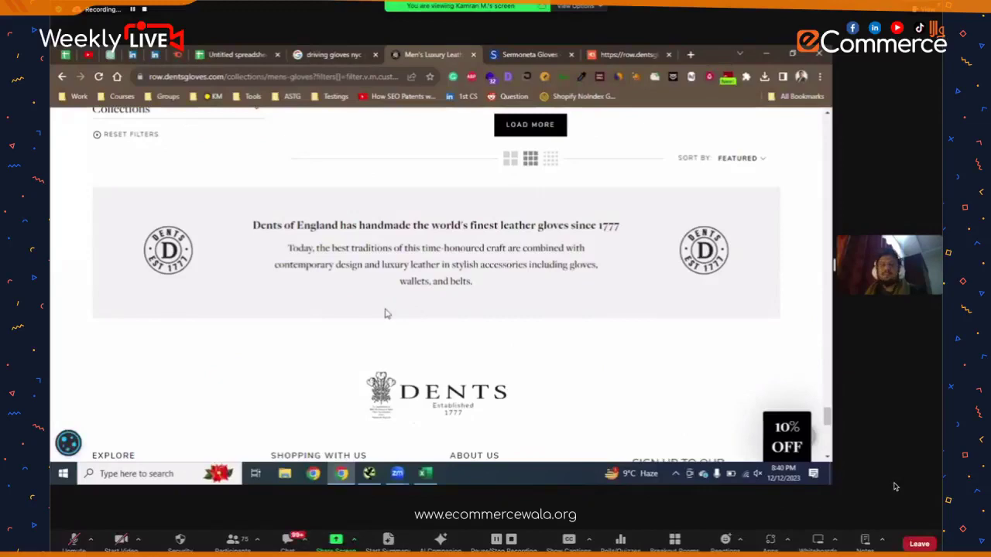
scroll(387, 314, "up", 8)
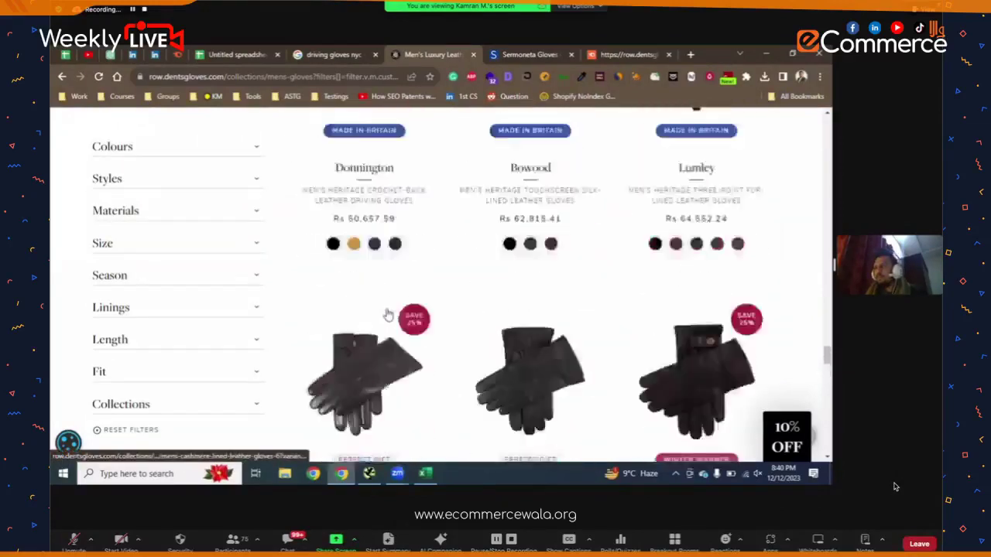
scroll(387, 314, "up", 10)
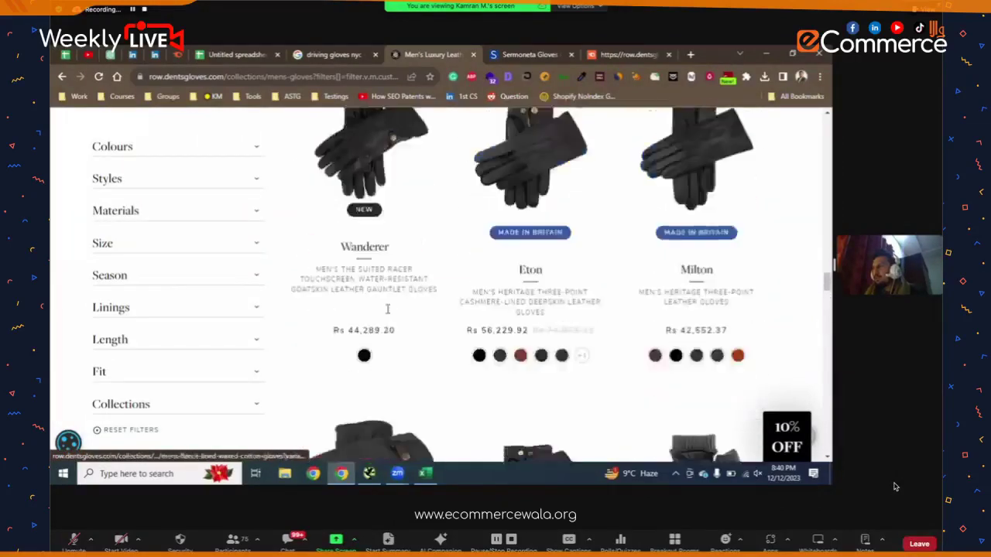
scroll(388, 309, "up", 10)
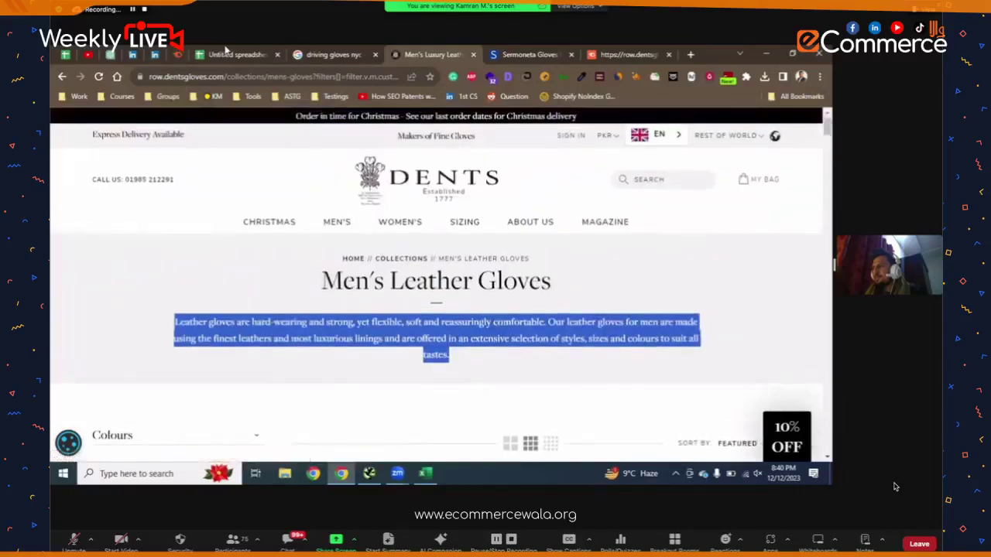
left_click(229, 53)
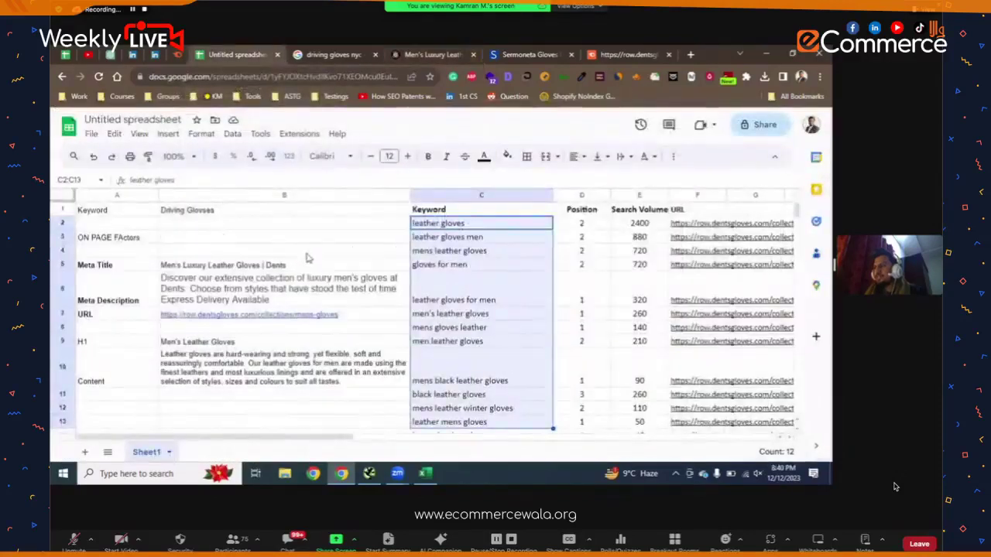
- Scan the keyword table, deselect the keyword column, and switch to the 'driving gloves nyc' results
scroll(307, 258, "down", 5)
scroll(186, 317, "up", 2)
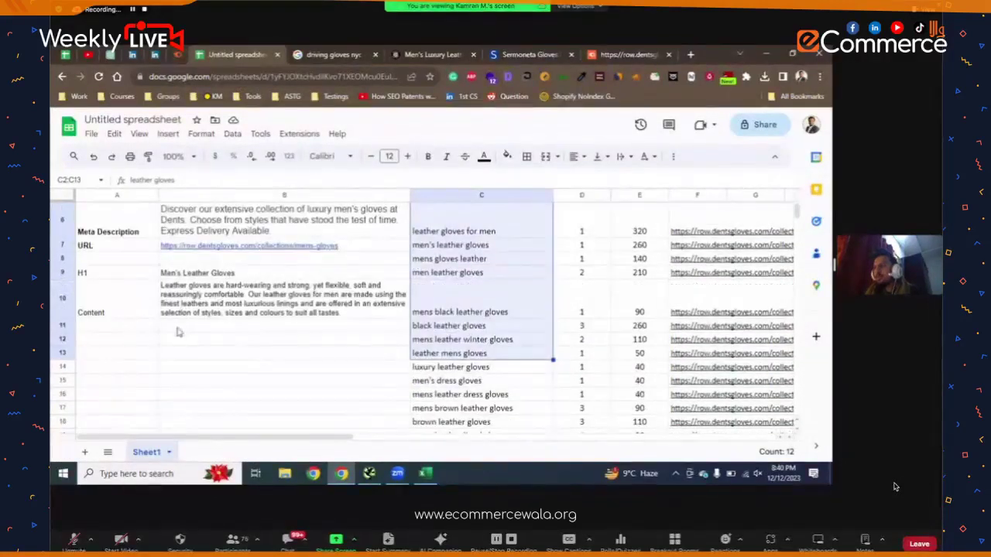
left_click(144, 335)
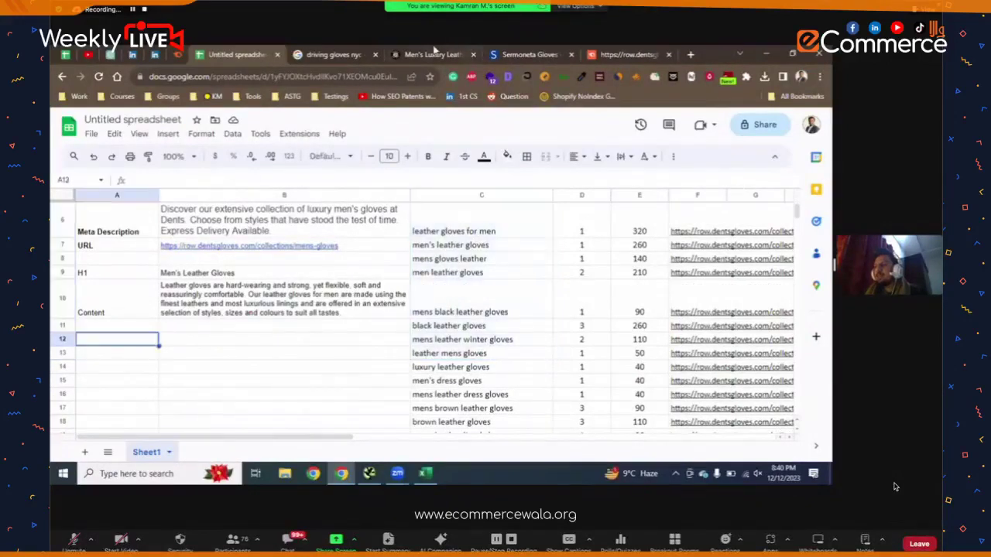
left_click(434, 51)
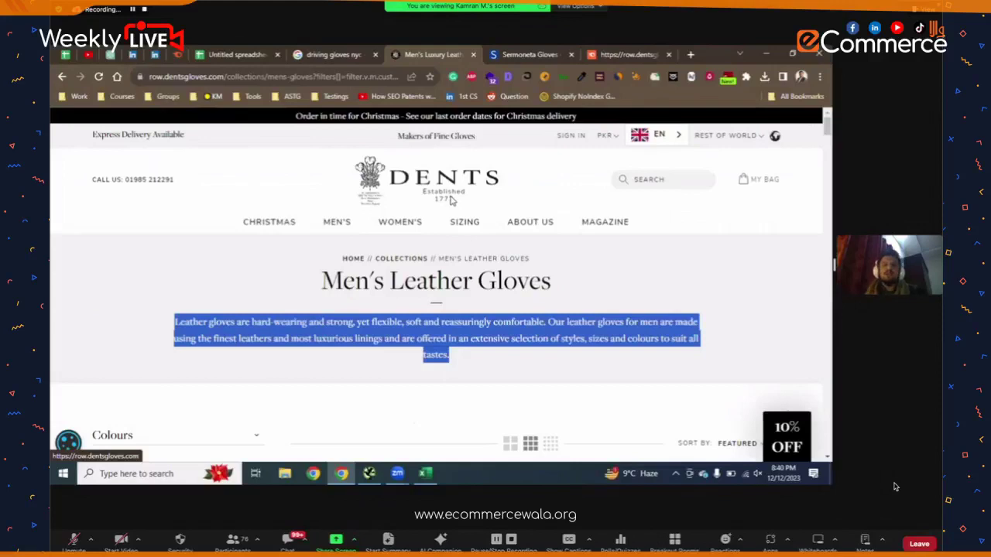
left_click(317, 53)
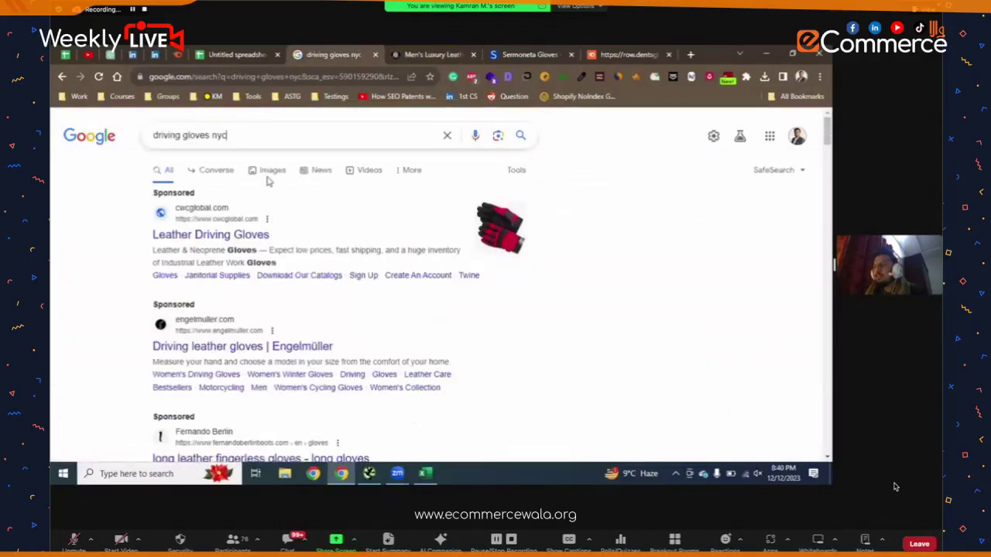
- Replace the Google query with 'men leather gloves' and run the search
left_click(254, 142)
type("men kleather")
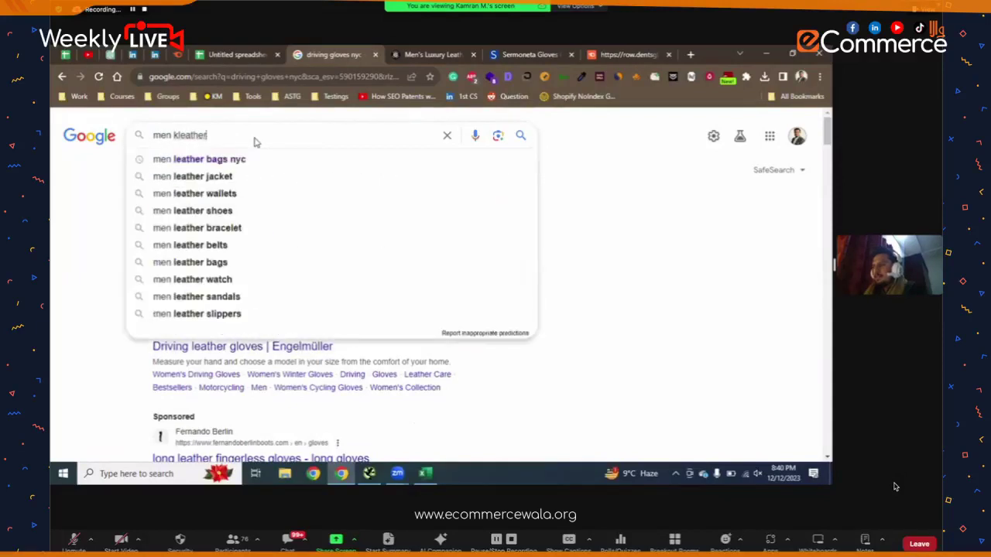
key("ctrl+Left")
key("Delete")
key("End")
type("gloves")
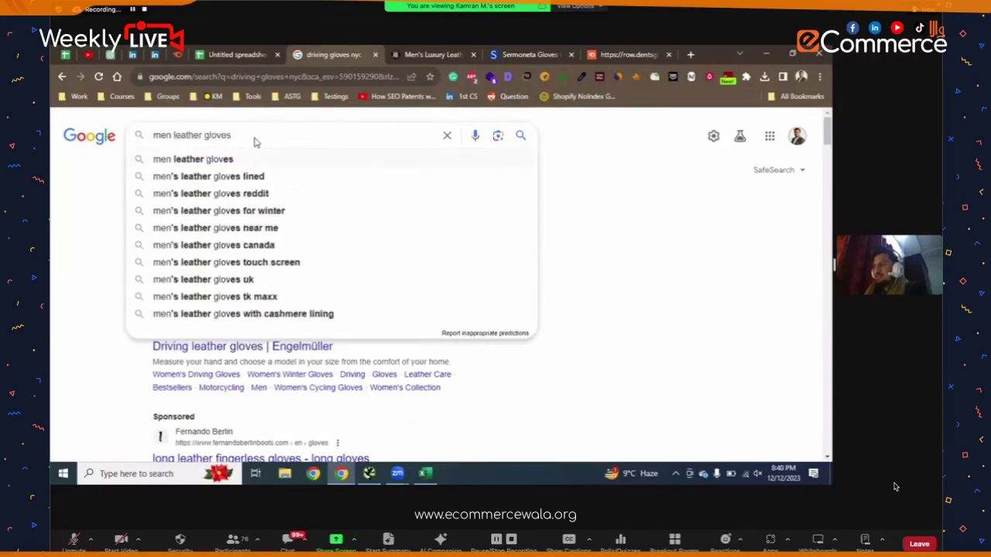
key("Return")
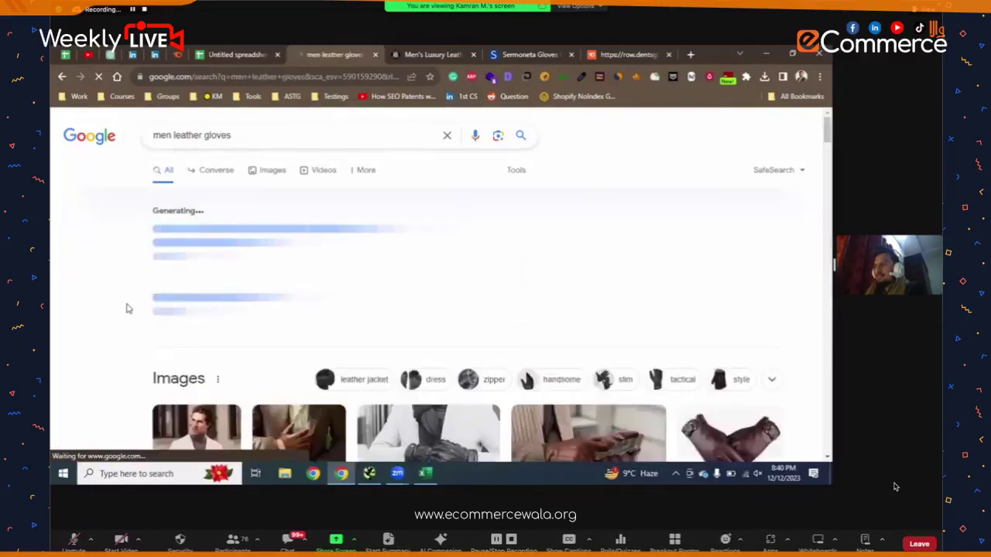
- Look through the 'men leather gloves' results, then switch to the Dents Men's Luxury Leather tab
scroll(126, 258, "down", 1)
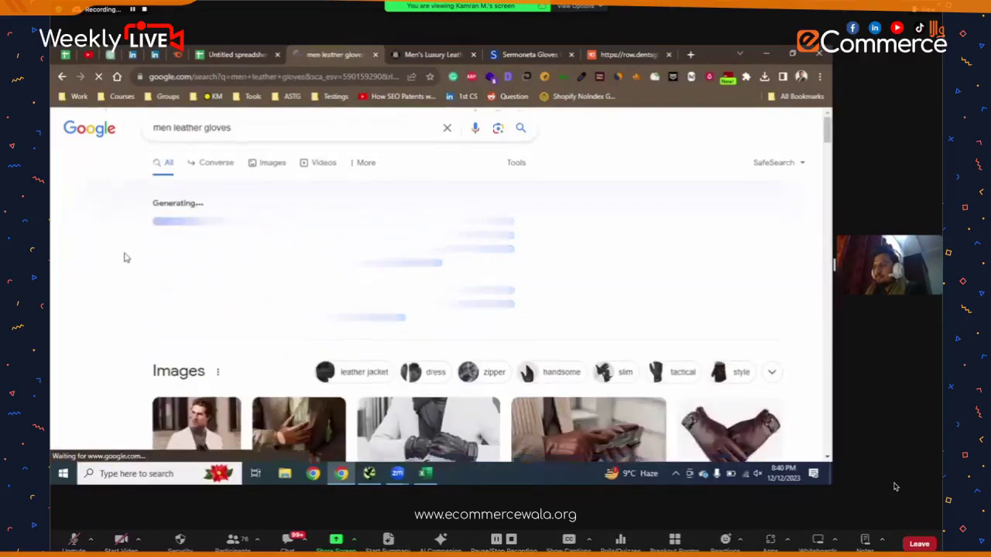
scroll(126, 258, "down", 5)
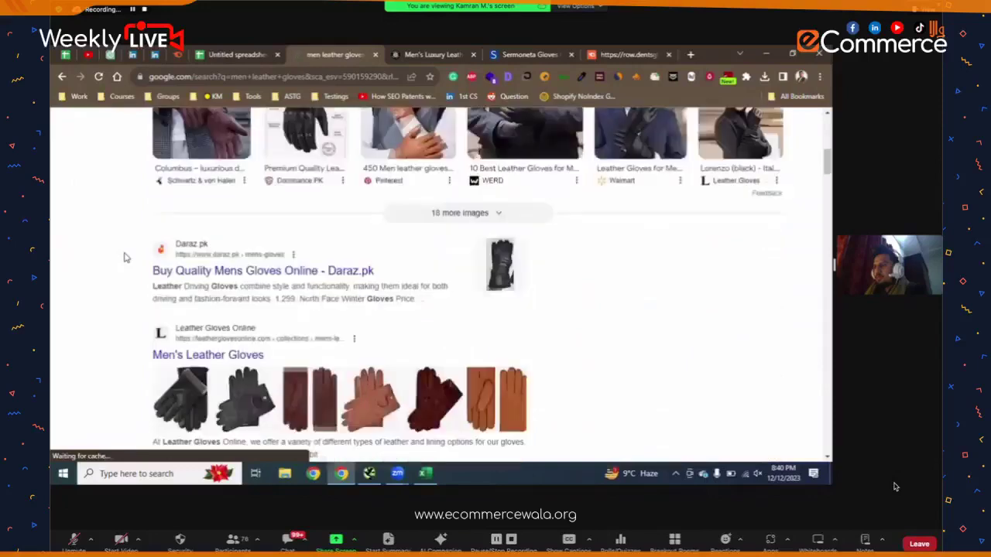
scroll(126, 258, "down", 10)
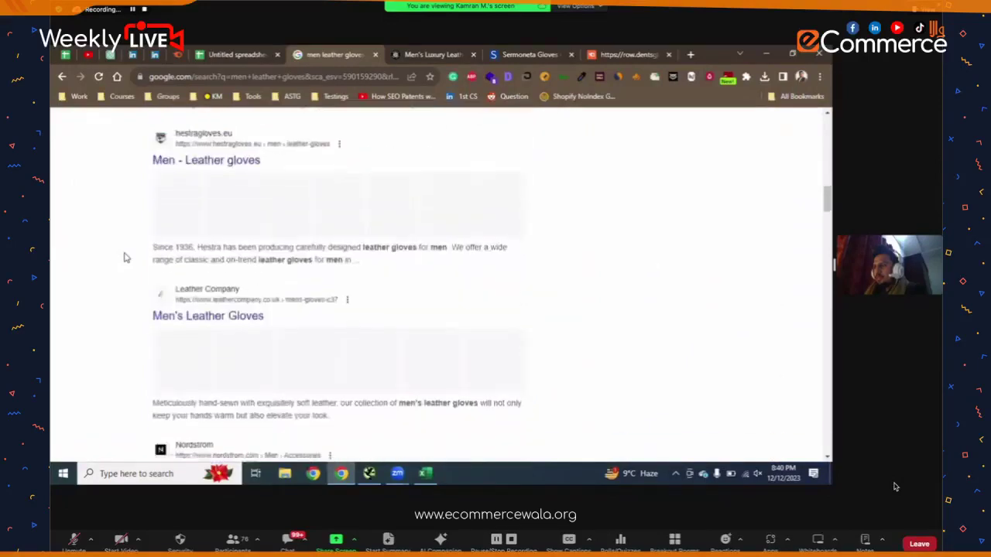
scroll(126, 258, "down", 10)
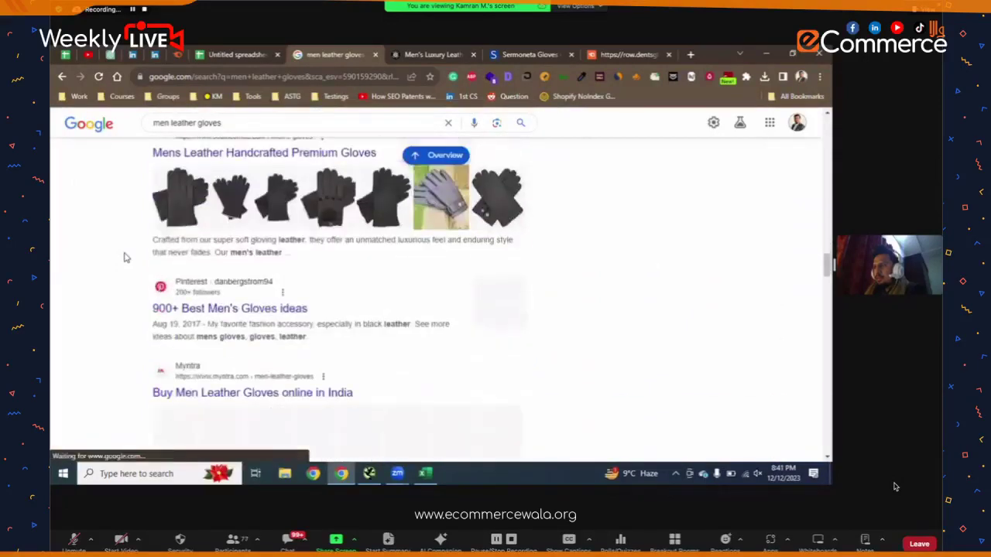
scroll(127, 258, "down", 10)
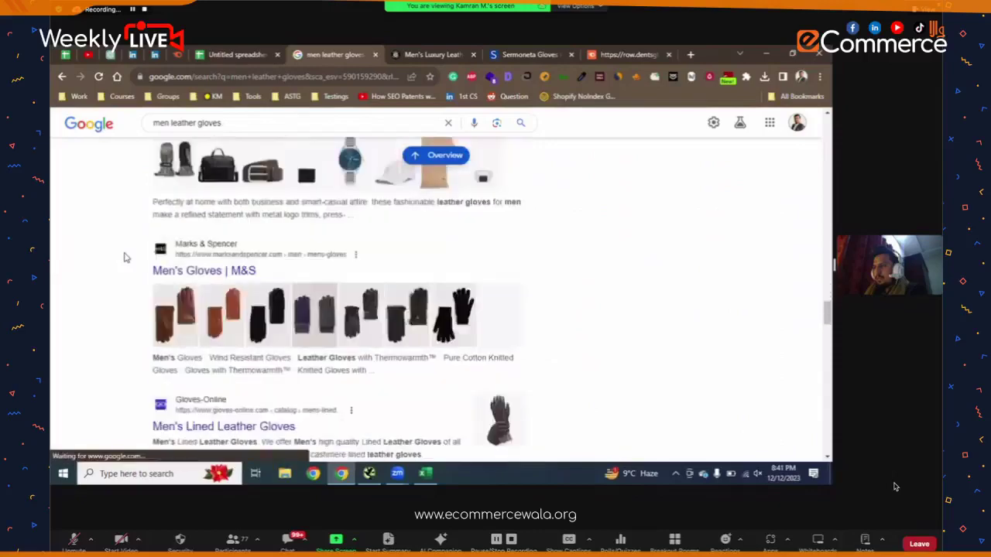
scroll(127, 258, "down", 10)
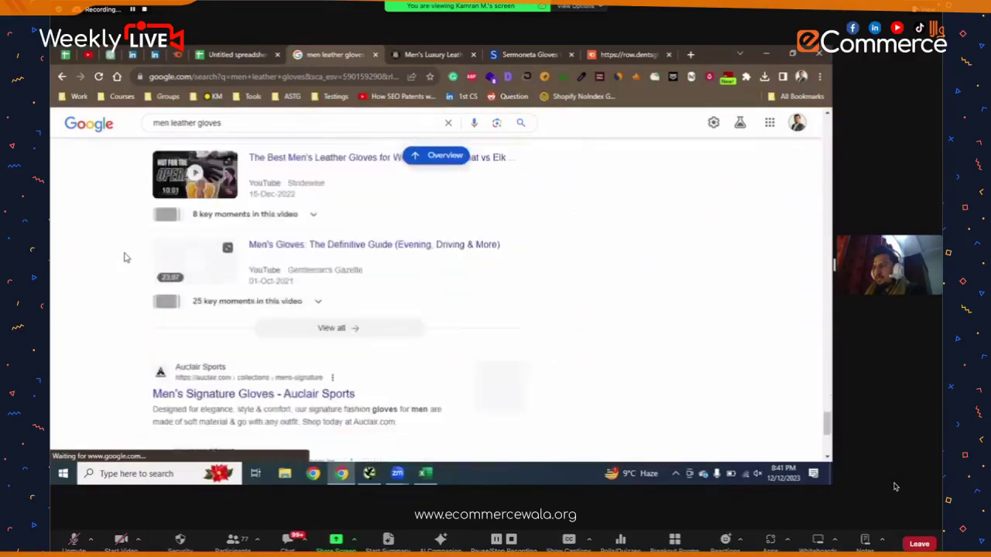
scroll(127, 257, "down", 5)
scroll(126, 258, "up", 2)
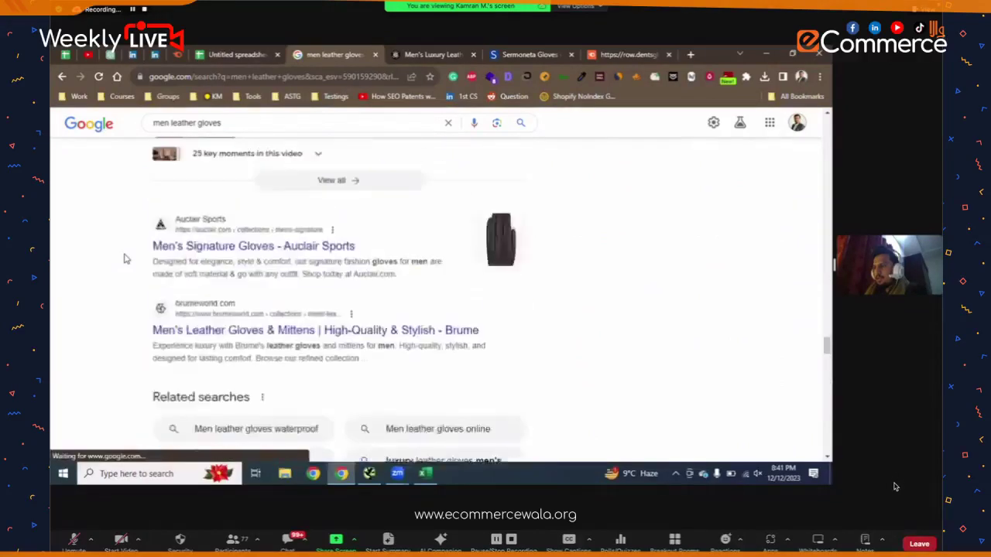
scroll(126, 258, "up", 4)
scroll(126, 258, "down", 6)
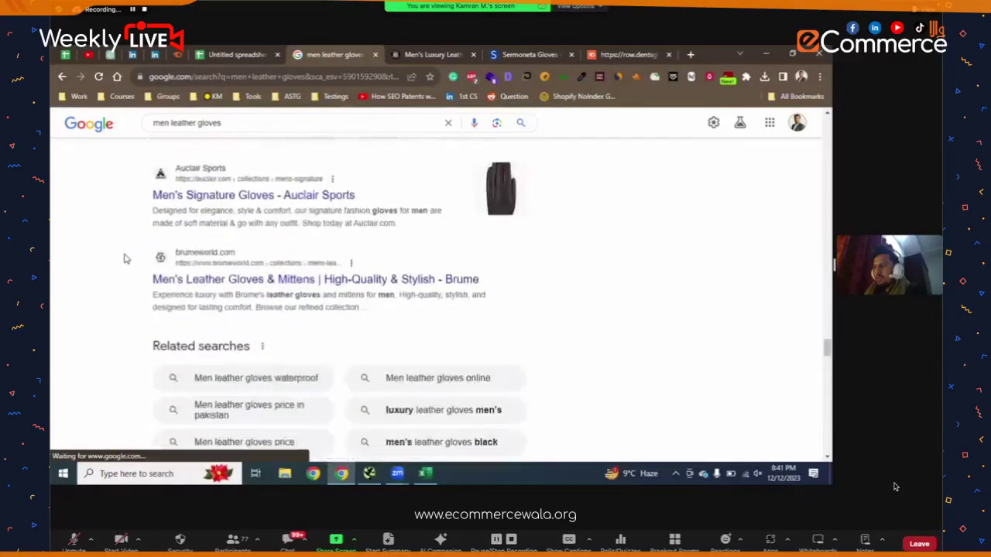
scroll(126, 258, "up", 8)
scroll(126, 258, "up", 15)
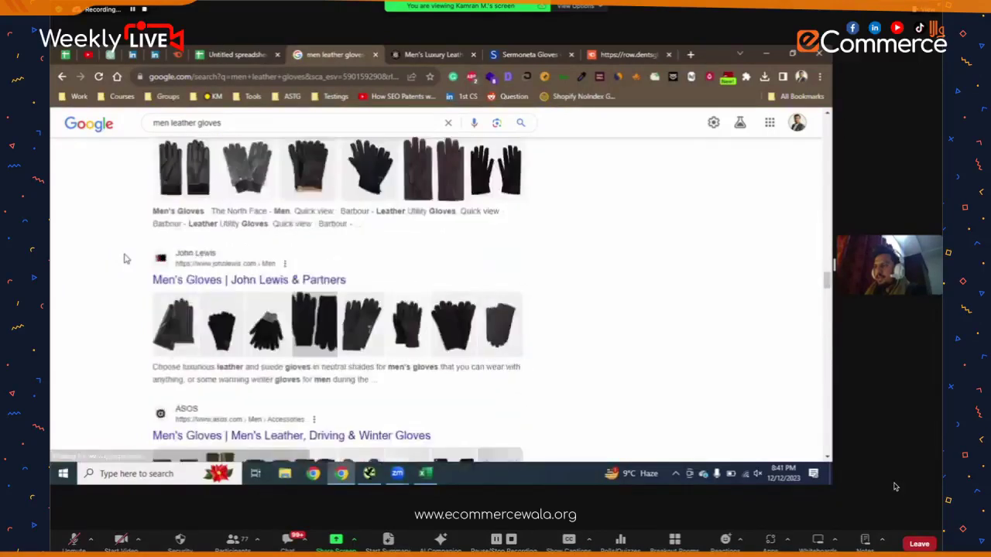
scroll(352, 223, "up", 12)
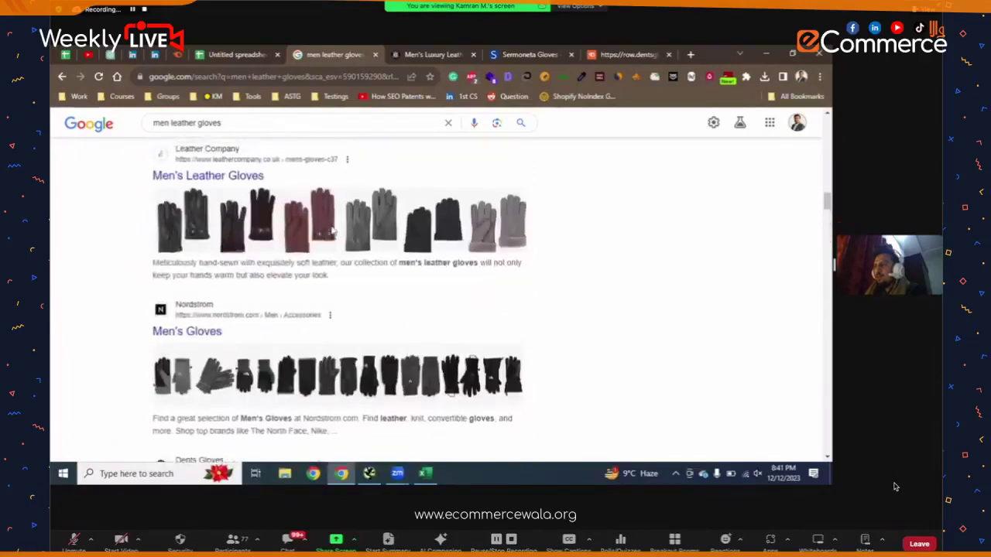
scroll(249, 175, "up", 8)
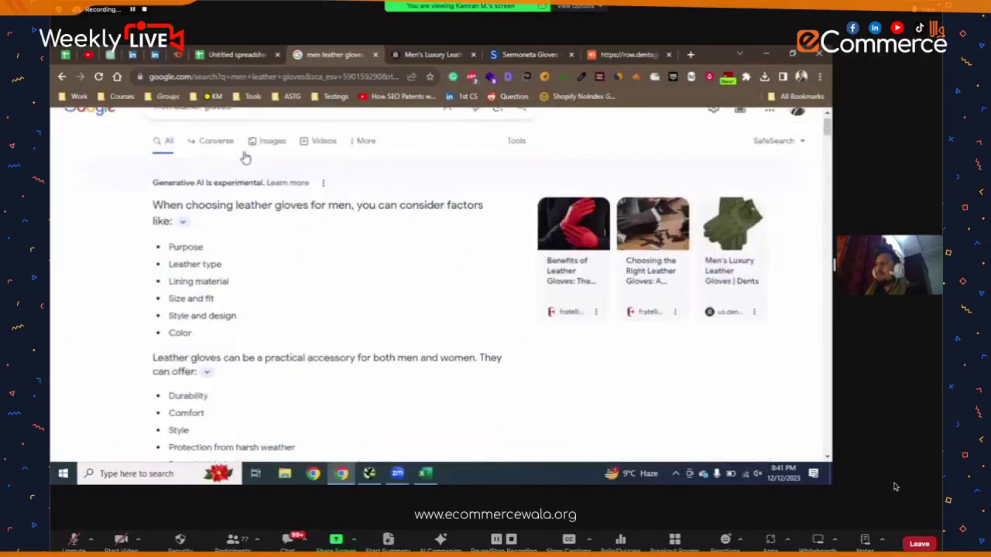
scroll(246, 182, "down", 3)
scroll(227, 194, "up", 3)
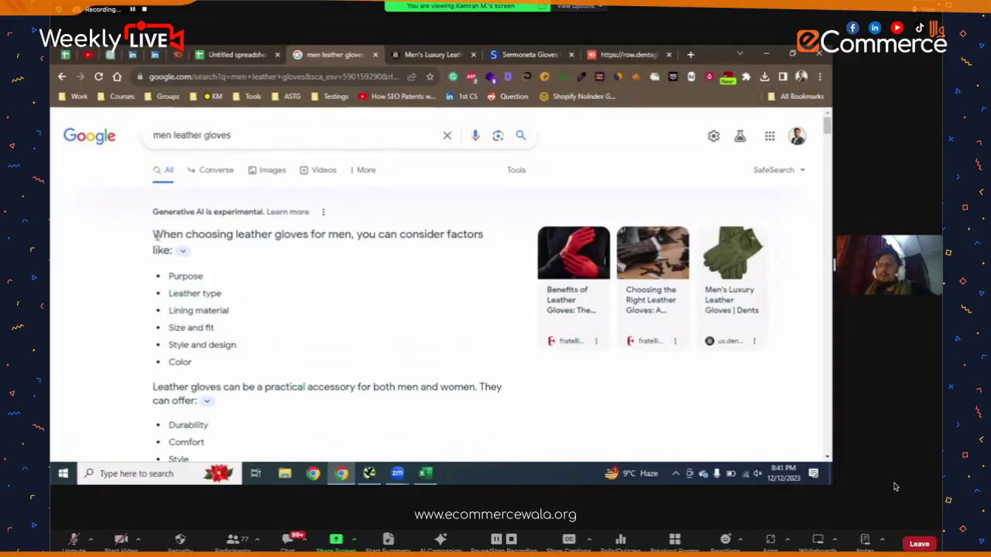
scroll(330, 272, "down", 1)
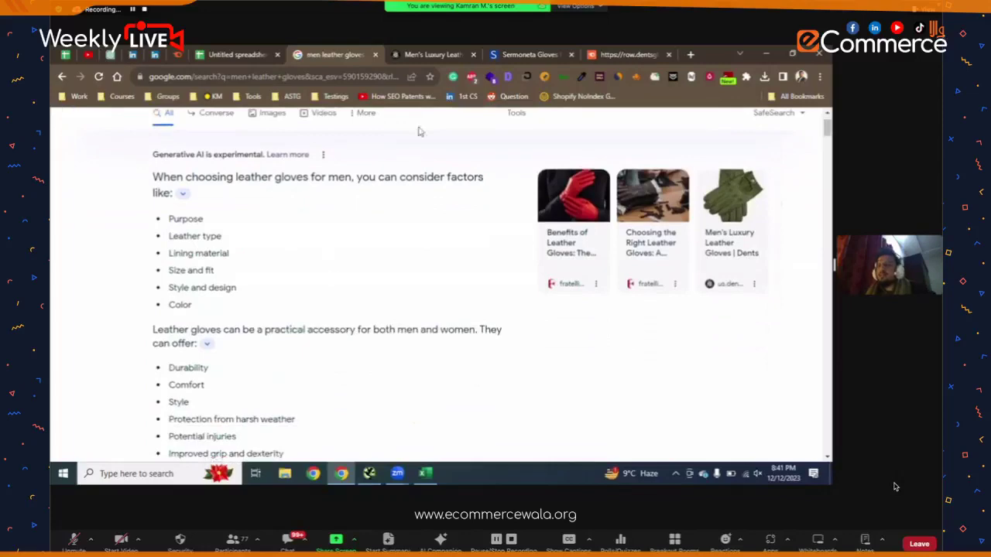
left_click(428, 53)
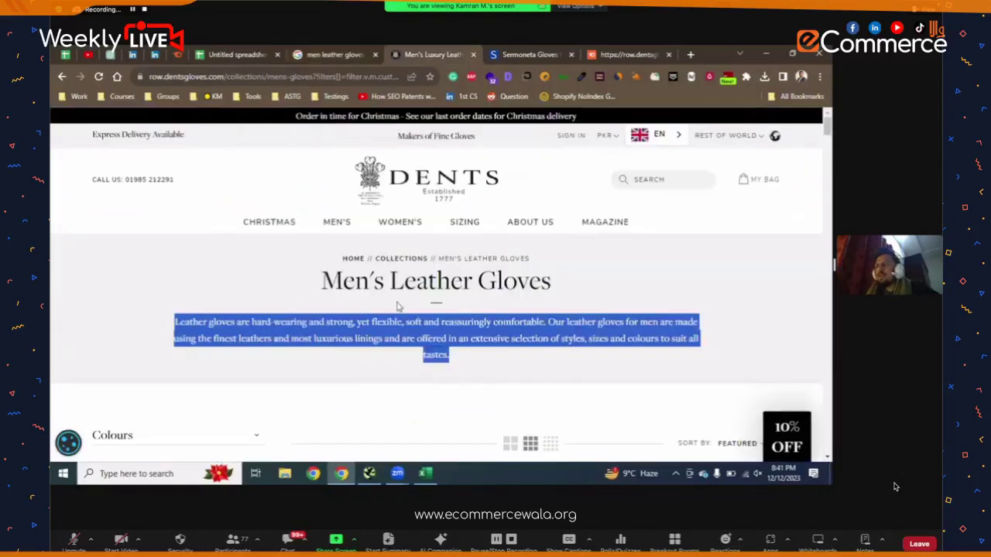
- Scroll the Dents collection page and clear the highlight over the intro paragraph
scroll(397, 307, "down", 10)
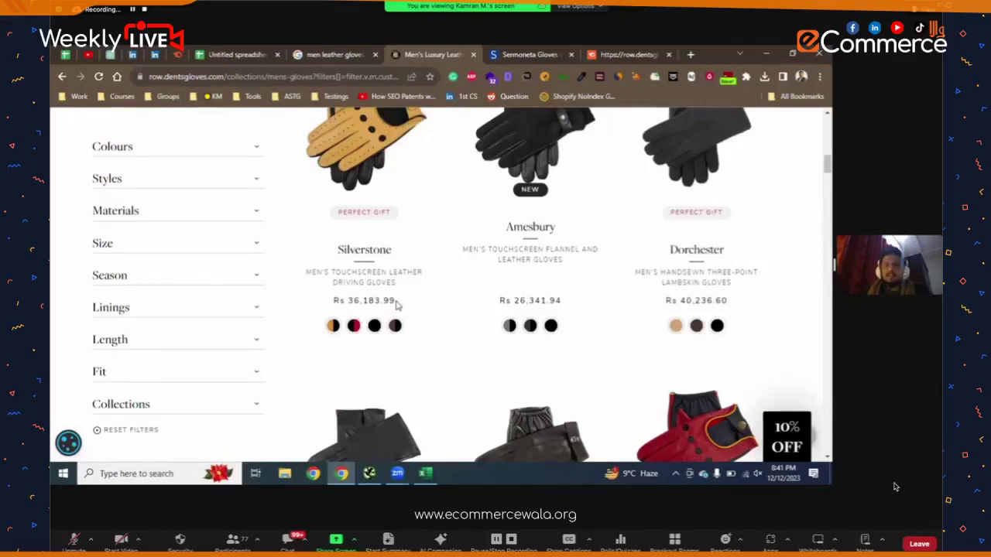
scroll(396, 305, "up", 10)
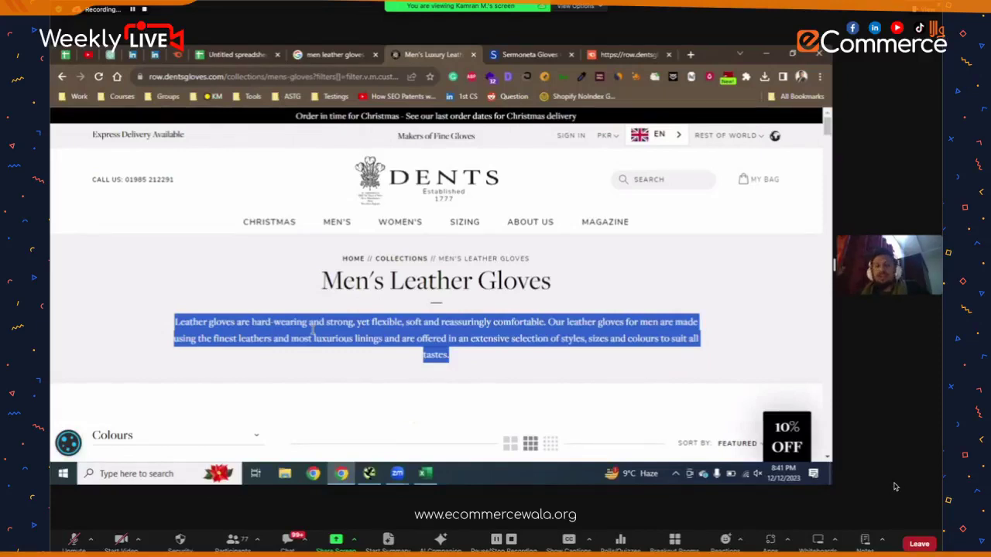
scroll(414, 349, "down", 4)
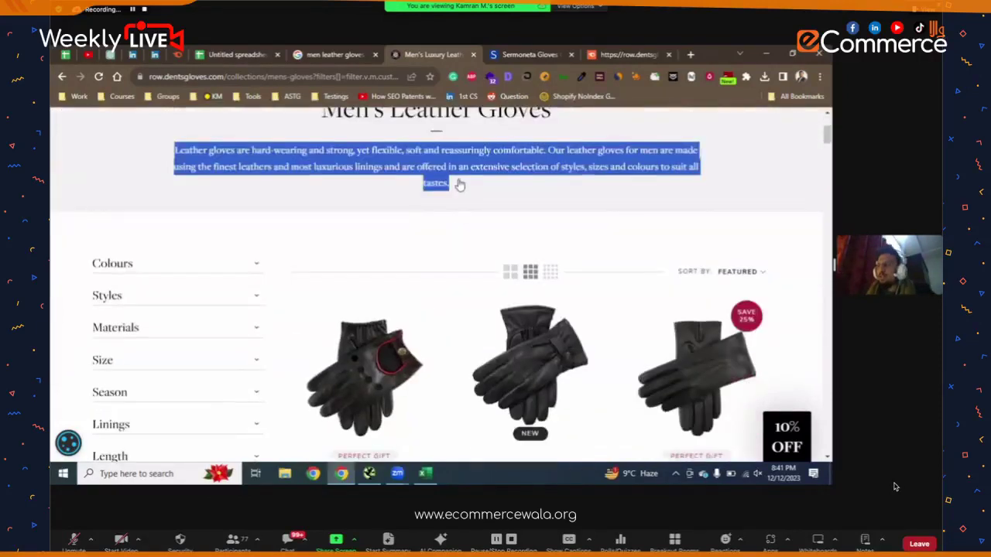
left_click(458, 185)
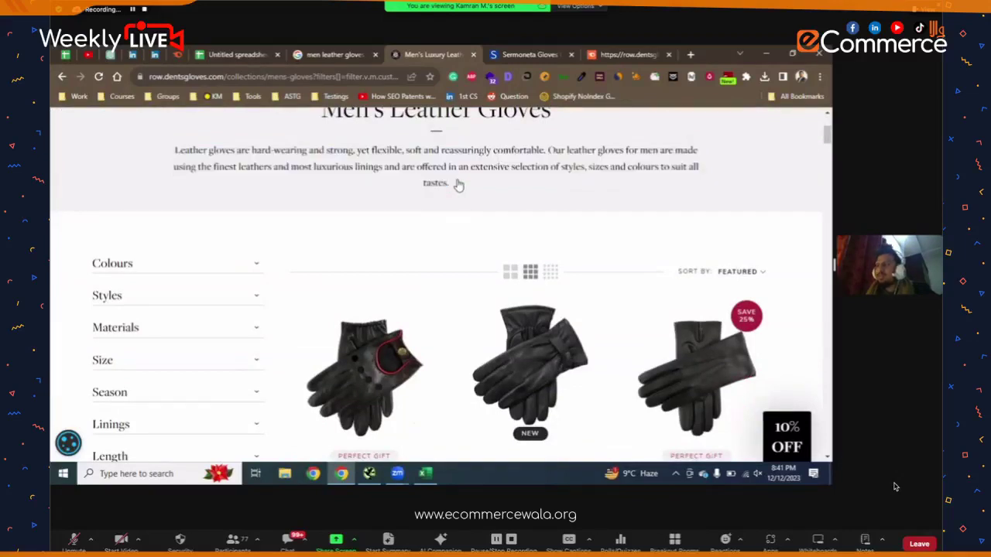
scroll(467, 180, "up", 2)
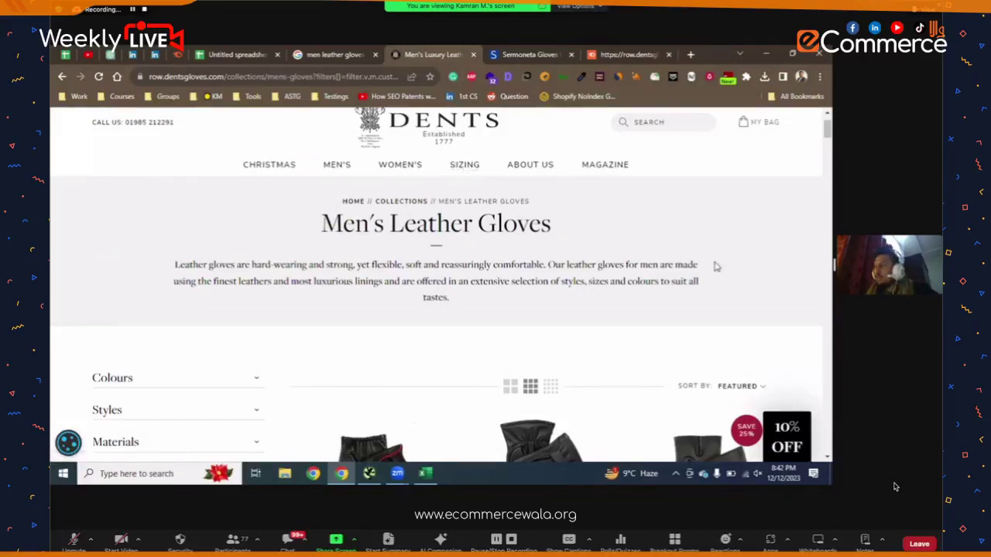
- Open Inspect, toggle the device toolbar, and scroll the 400×532 mobile layout of the page
right_click(710, 277)
right_click(708, 166)
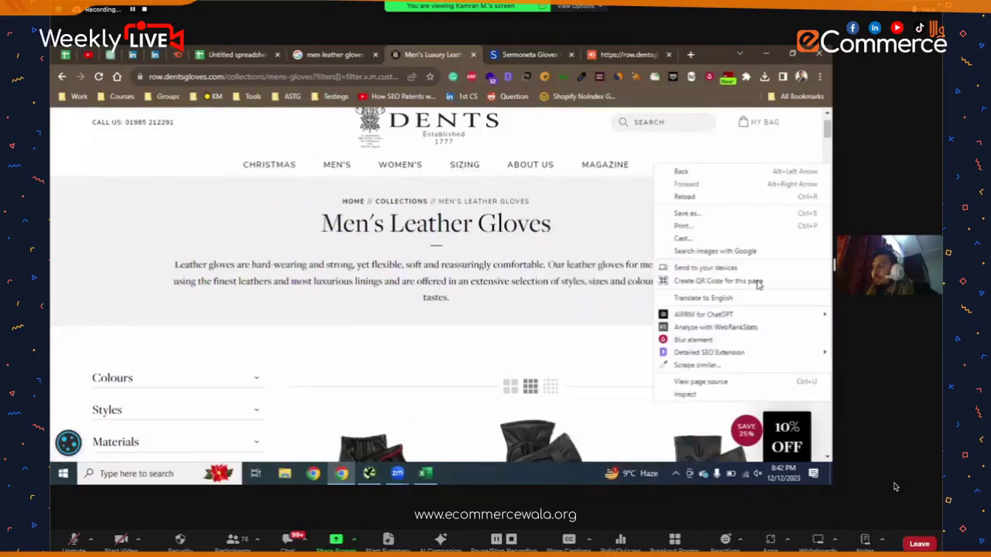
left_click(728, 396)
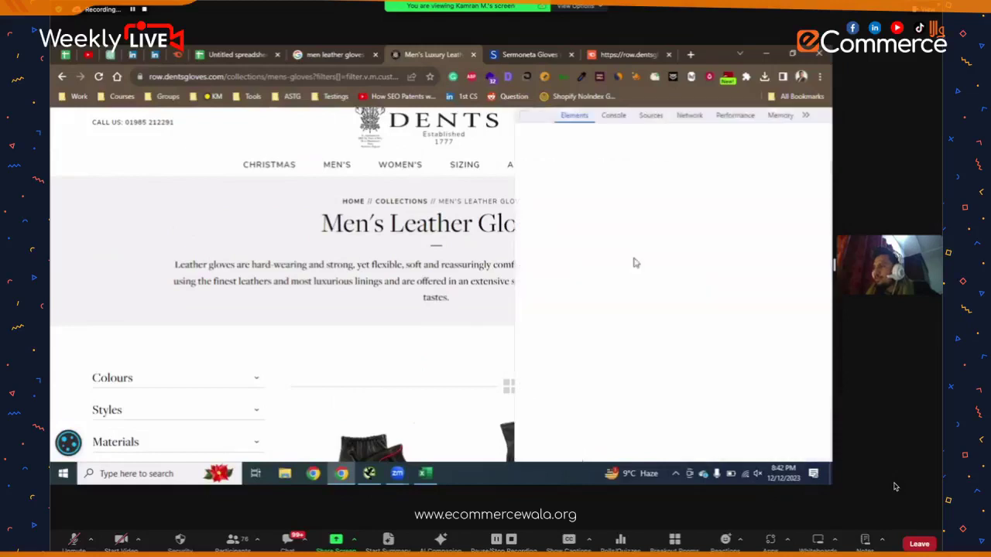
left_click(540, 114)
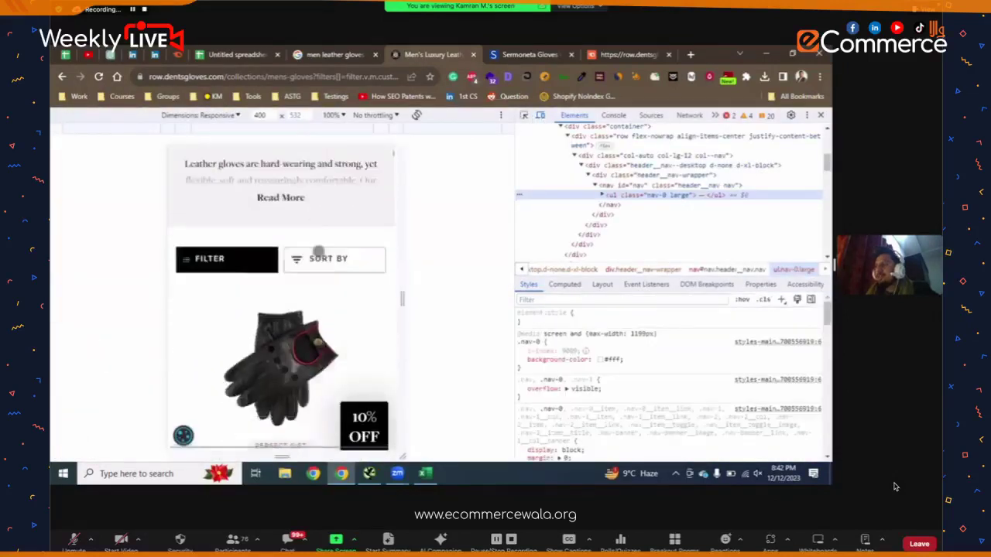
scroll(302, 279, "down", 1)
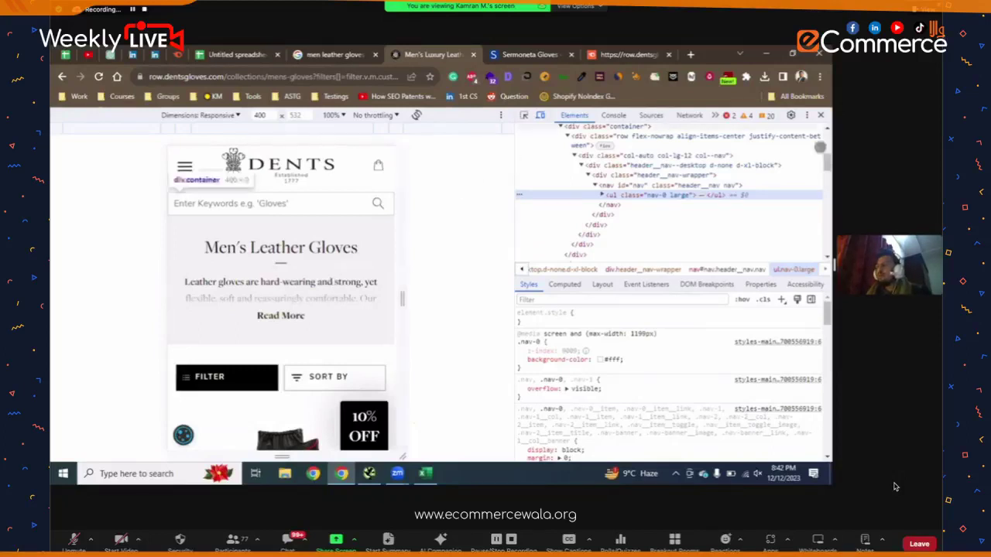
scroll(308, 257, "down", 1)
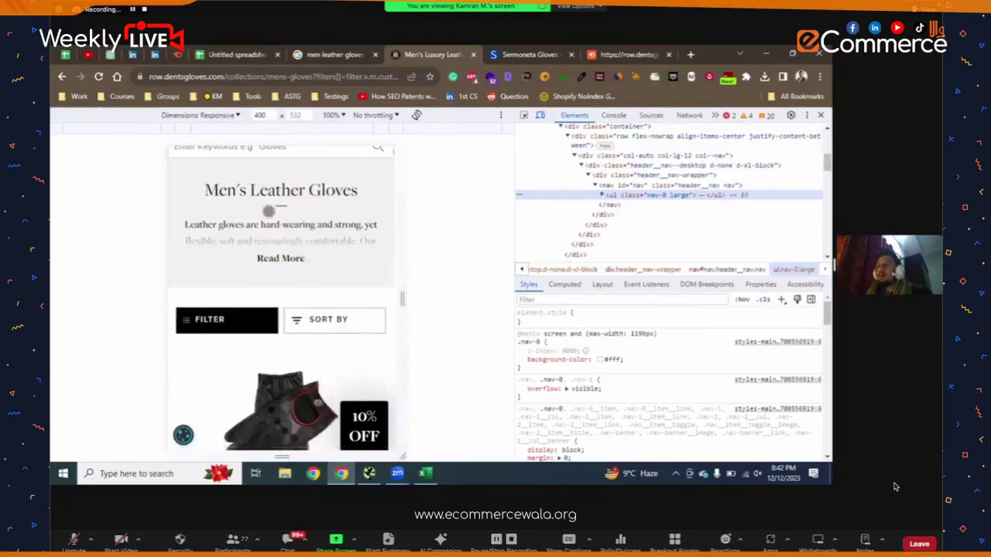
scroll(308, 257, "up", 2)
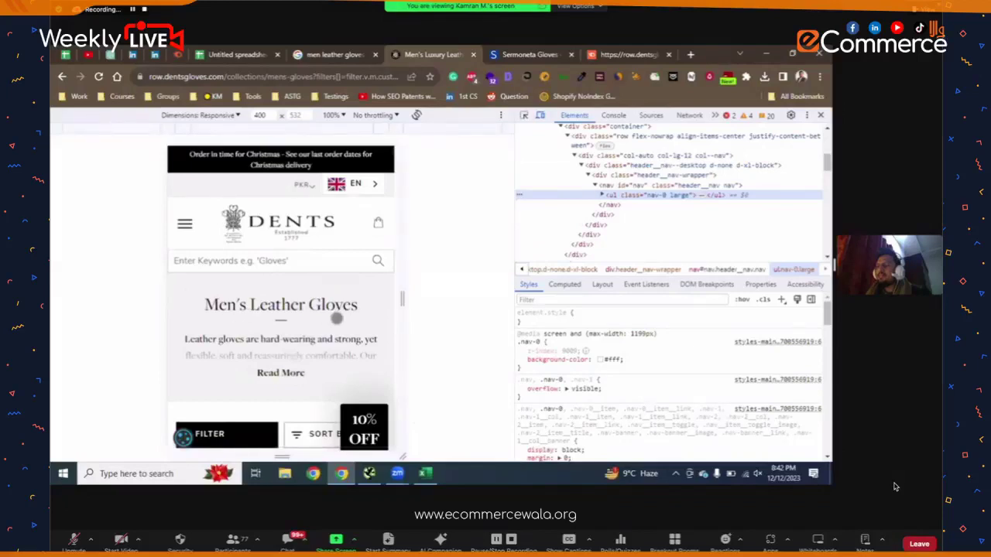
scroll(335, 310, "down", 3)
scroll(281, 309, "down", 10)
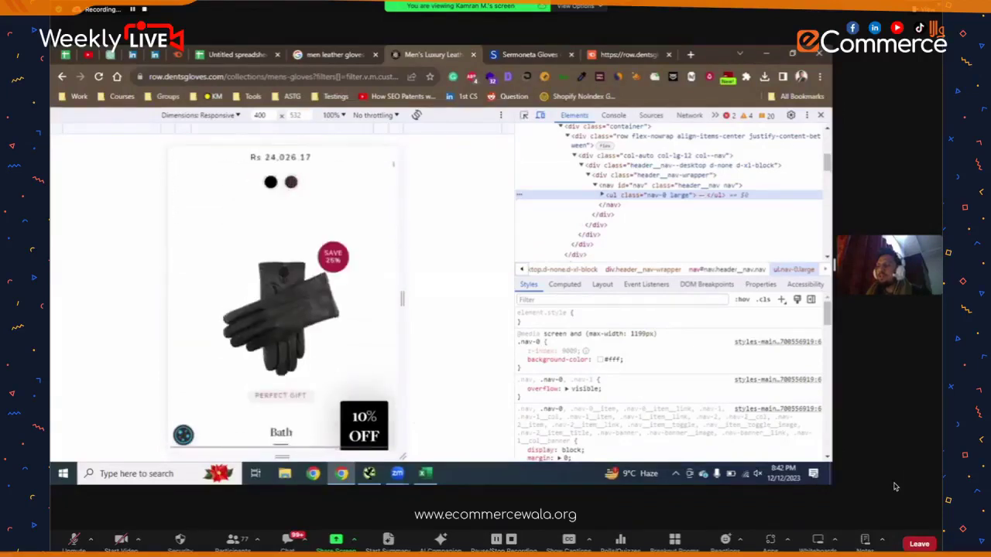
- Close developer tools, highlight then deselect the title and intro, and scroll down to the products
left_click(820, 114)
scroll(460, 261, "up", 10)
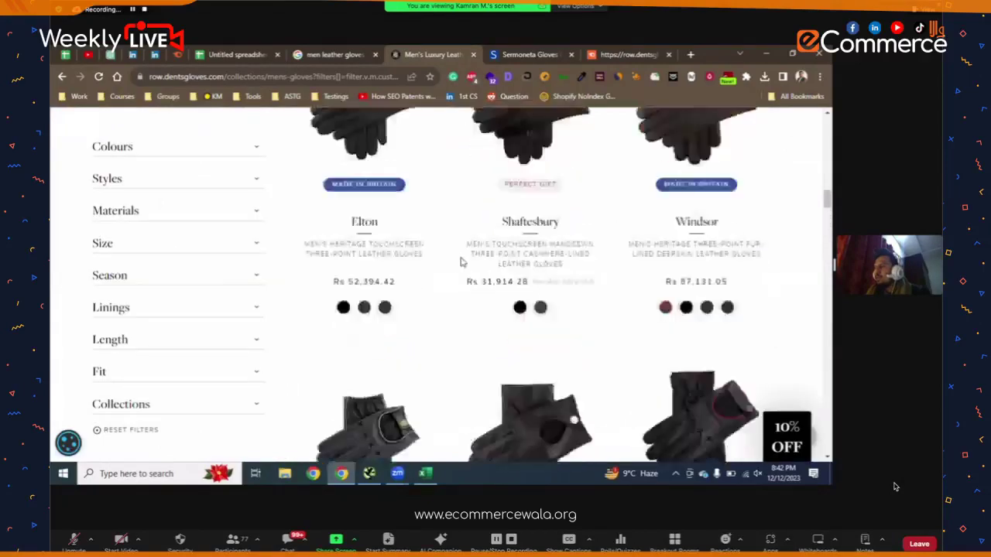
scroll(461, 257, "up", 10)
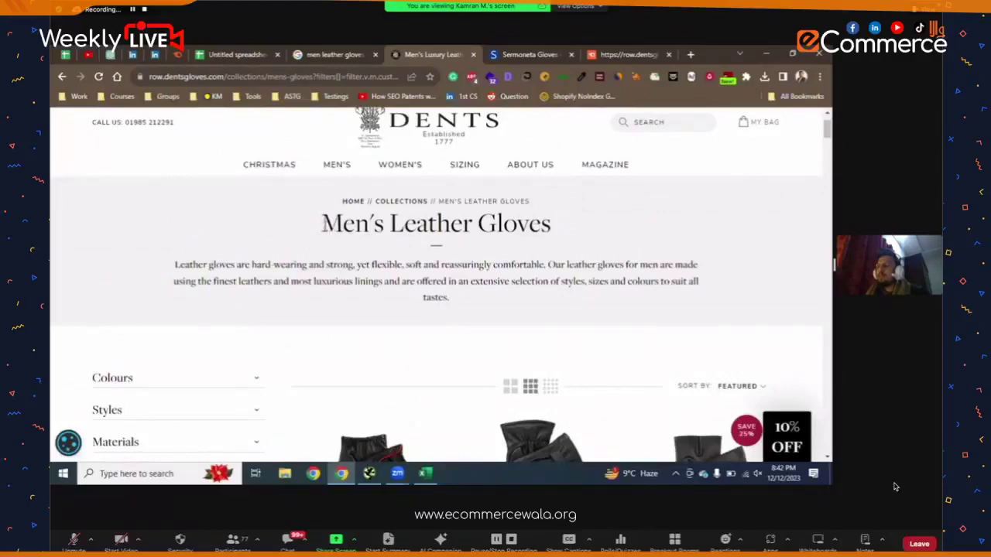
left_click_drag(323, 224, 383, 254)
left_click(384, 254)
scroll(383, 253, "down", 12)
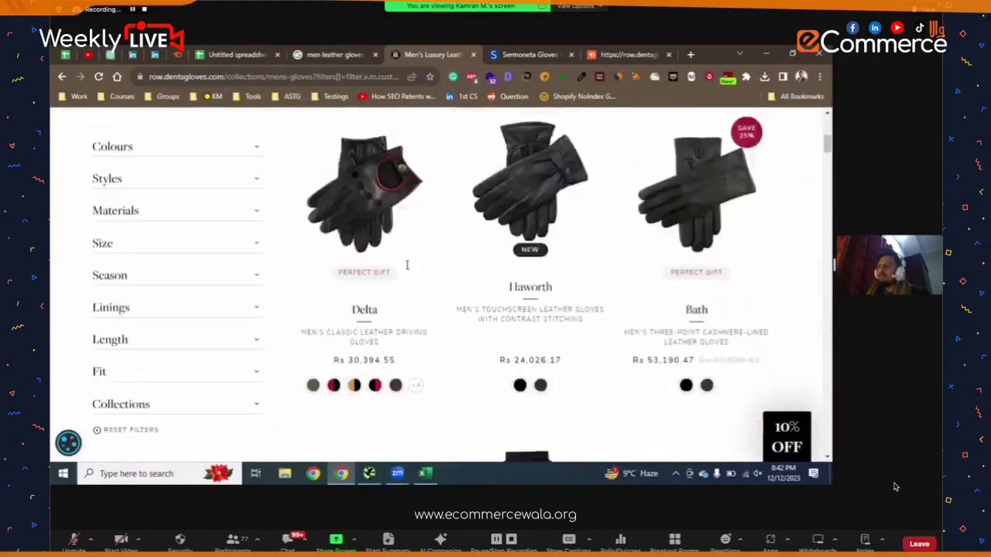
- Search Google for 'scottish kilt' in a new tab
left_click(690, 55)
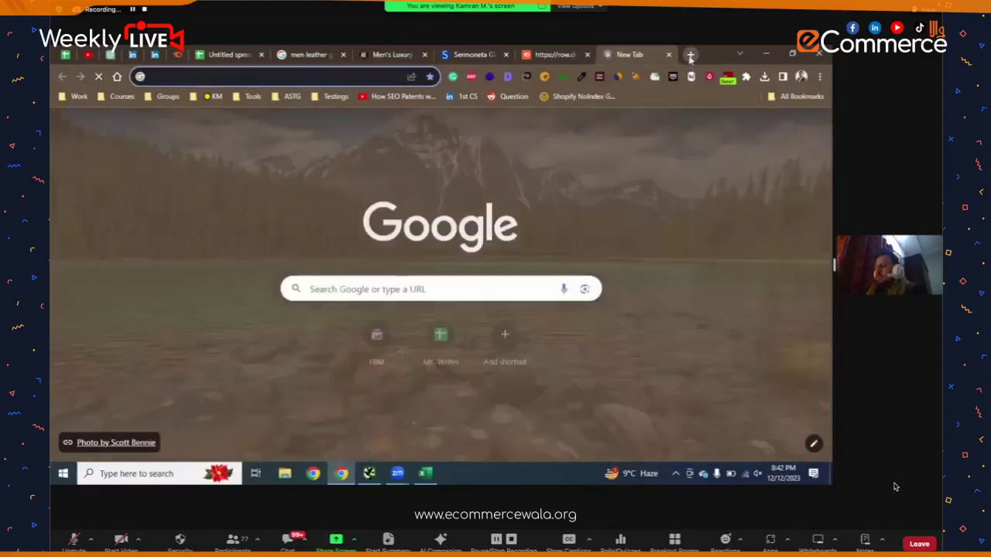
type("scot")
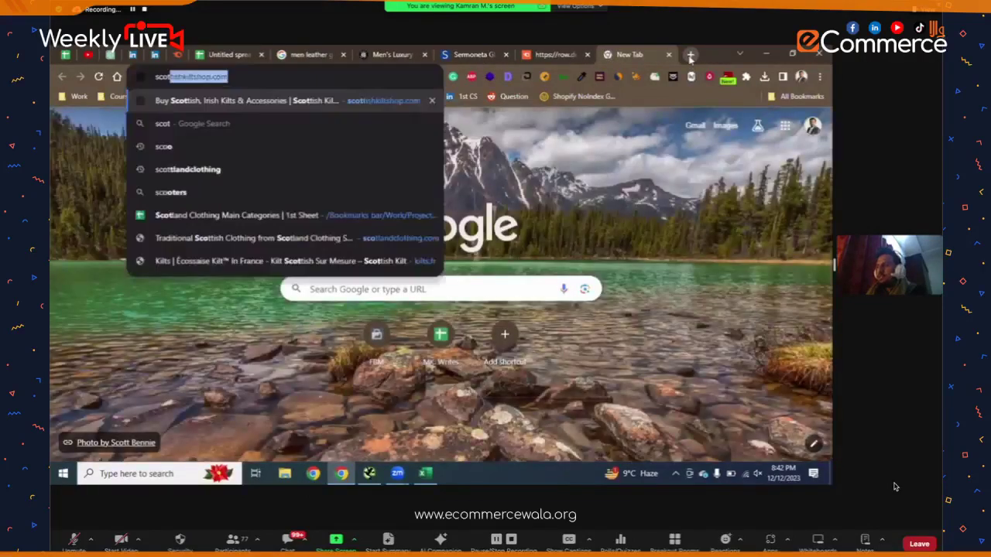
type("tish kilt")
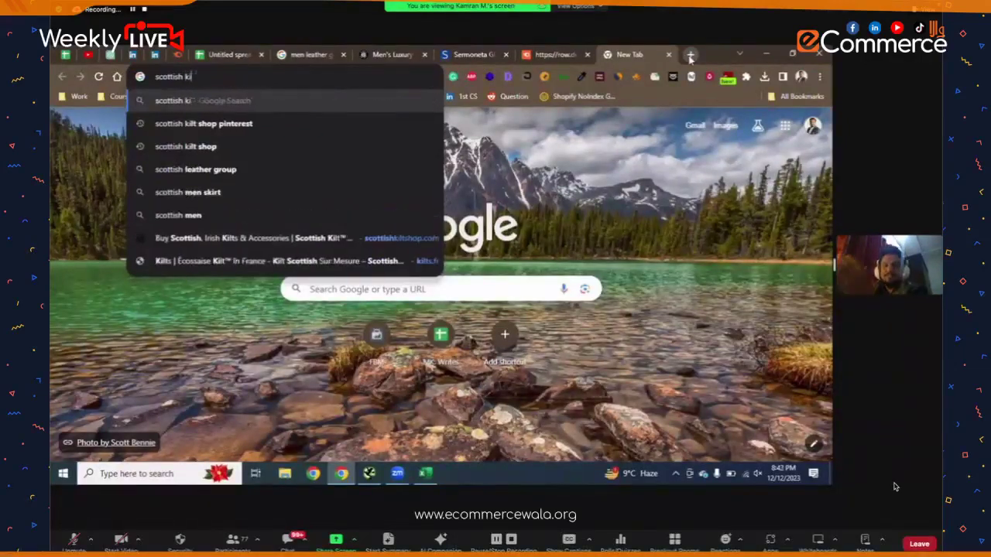
key("Return")
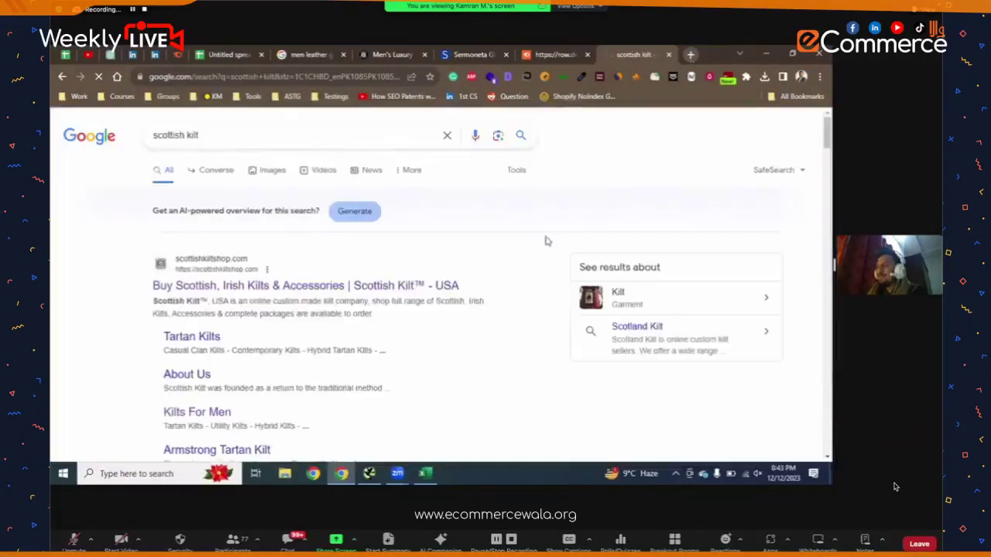
- Scan the results and open the Scotland Kilt shop link in a background tab
scroll(341, 247, "down", 4)
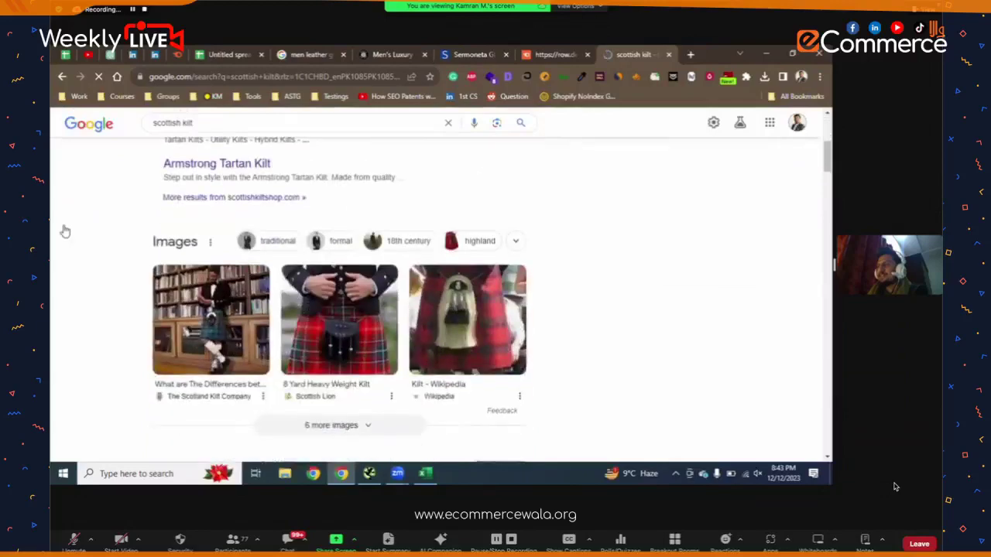
scroll(65, 231, "up", 2)
scroll(65, 231, "down", 8)
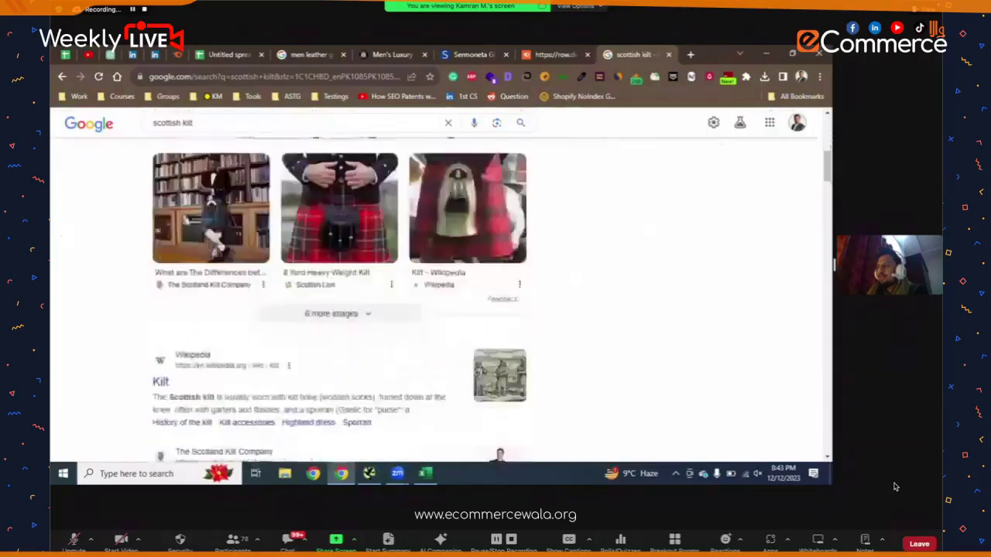
scroll(129, 286, "up", 4)
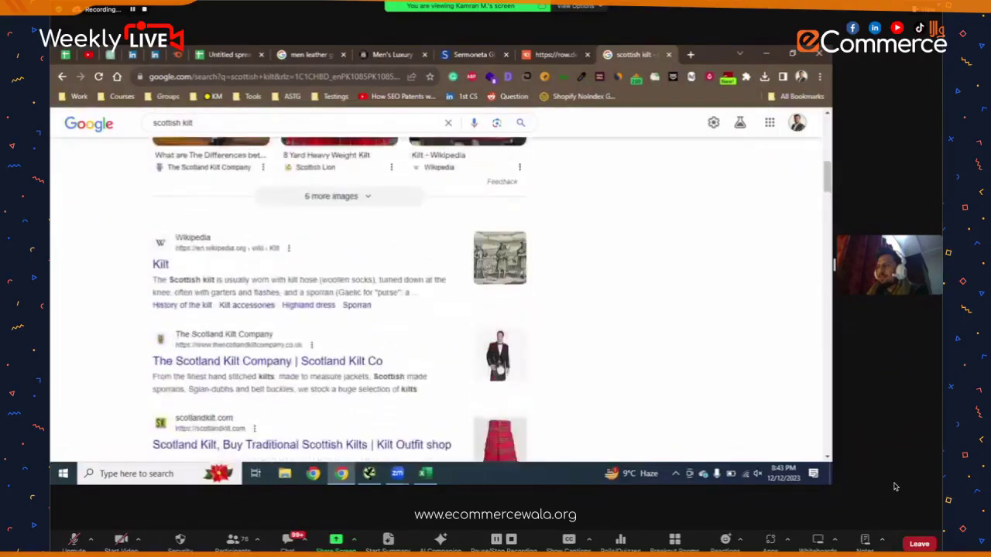
scroll(129, 287, "down", 2)
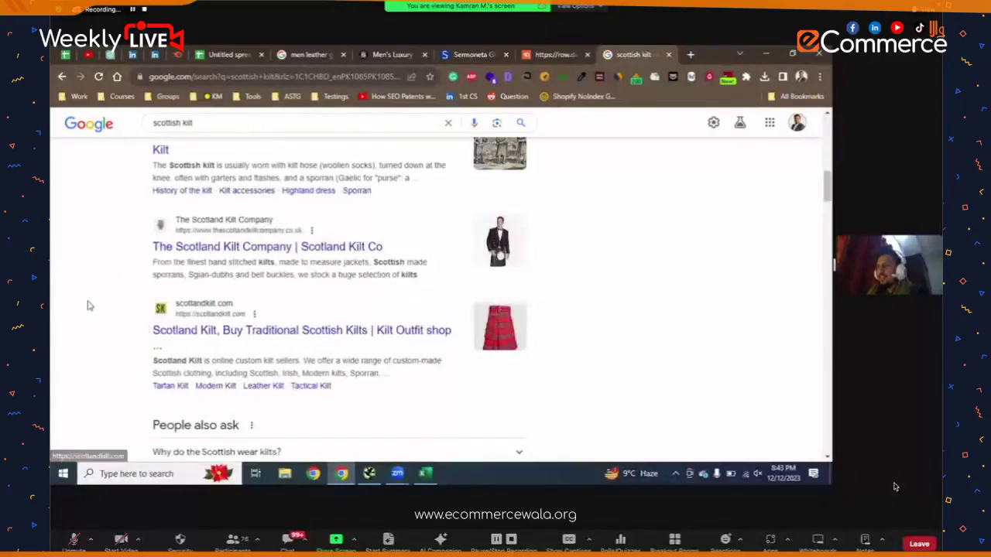
scroll(89, 306, "down", 3)
middle_click(162, 226)
scroll(90, 233, "down", 5)
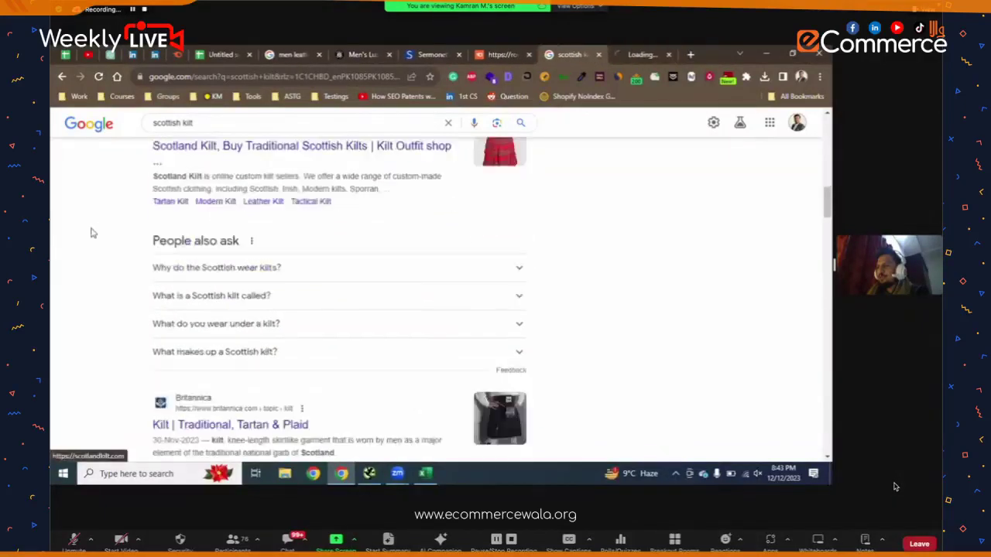
scroll(91, 233, "down", 5)
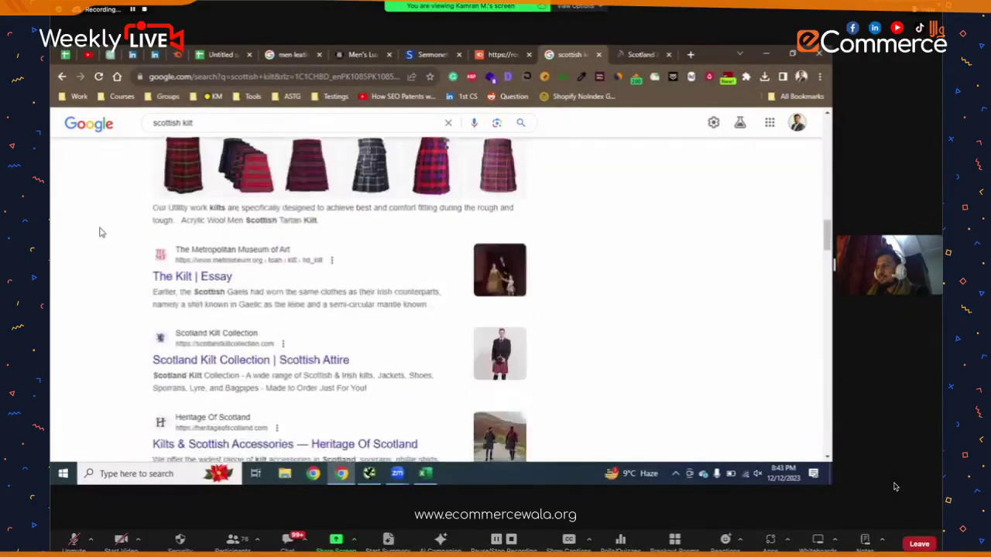
- Switch to the Dents Men's Leather Gloves tab and deselect its highlighted title and intro text
left_click(350, 51)
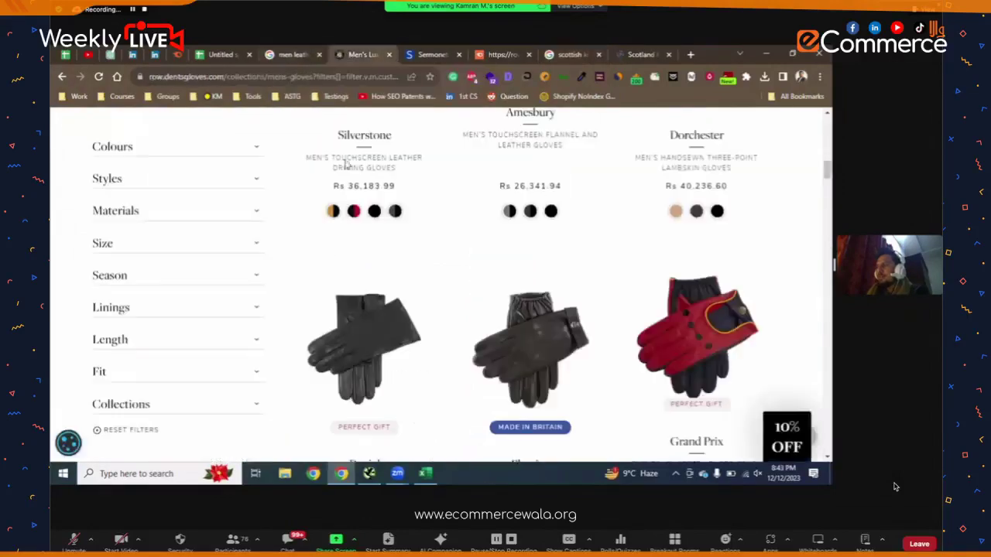
scroll(353, 225, "down", 3)
scroll(352, 224, "up", 10)
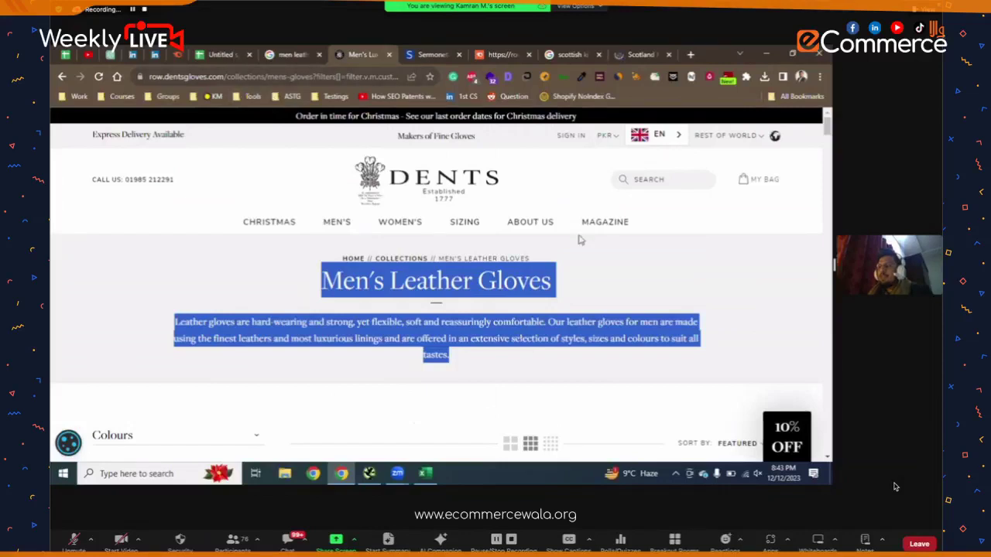
scroll(707, 268, "down", 2)
scroll(708, 268, "up", 2)
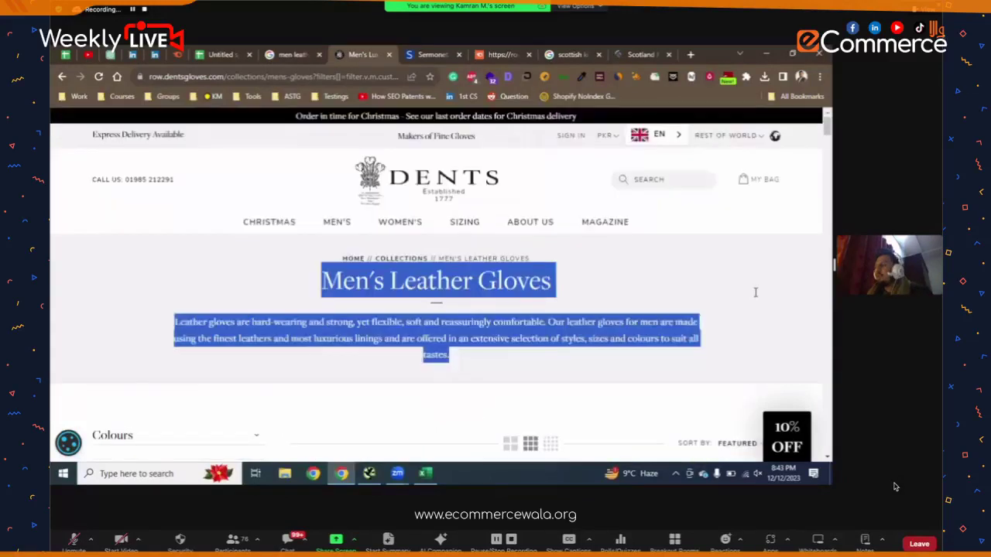
left_click(754, 292)
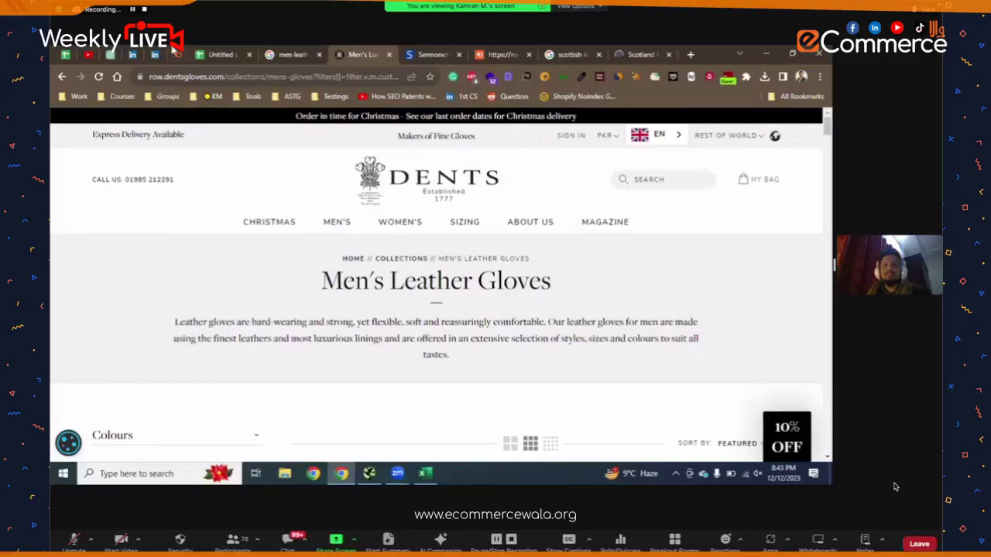
- Enter 'ALT Tag' in cell A11 of the checklist
key("ctrl+shift+Tab")
key("ctrl+shift+Tab")
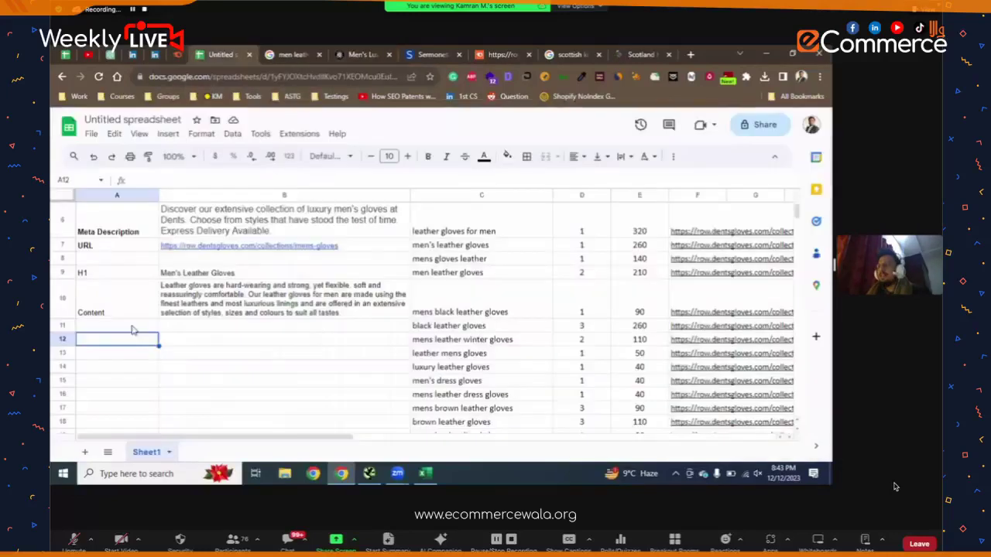
left_click(132, 326)
type("ALT")
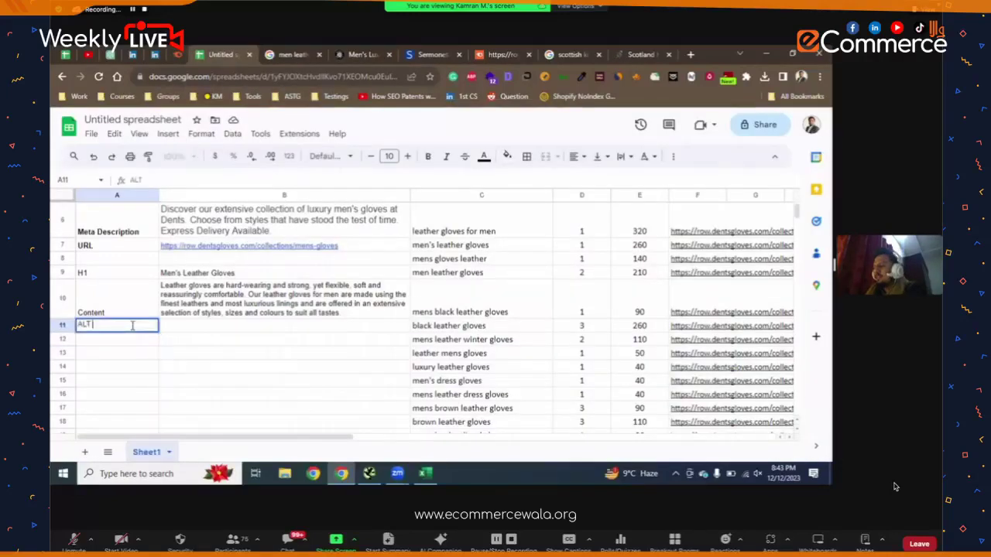
type(" Tag")
key("Return")
left_click(219, 330)
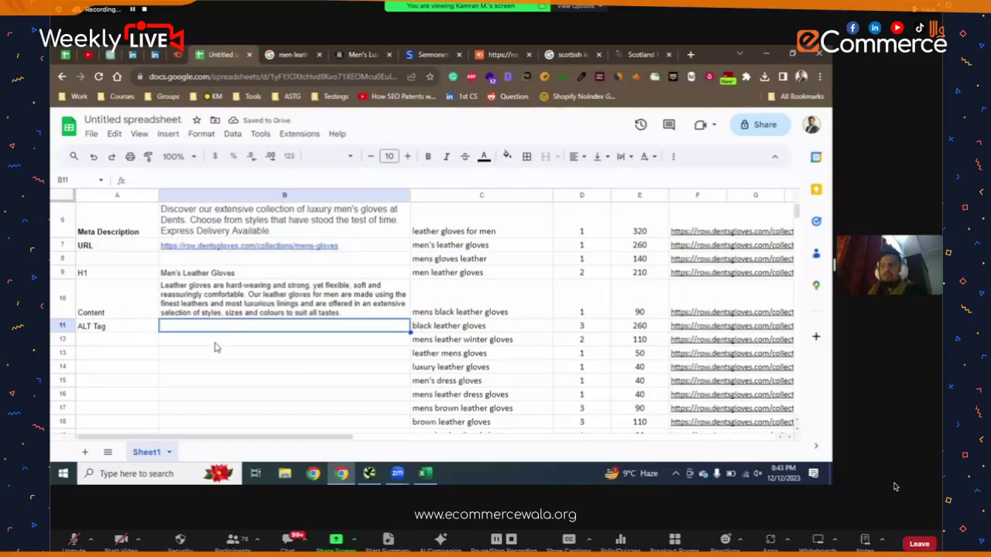
- Add 'Bottom Content' and 'Internal Linking' in A12 and A13
left_click(112, 345)
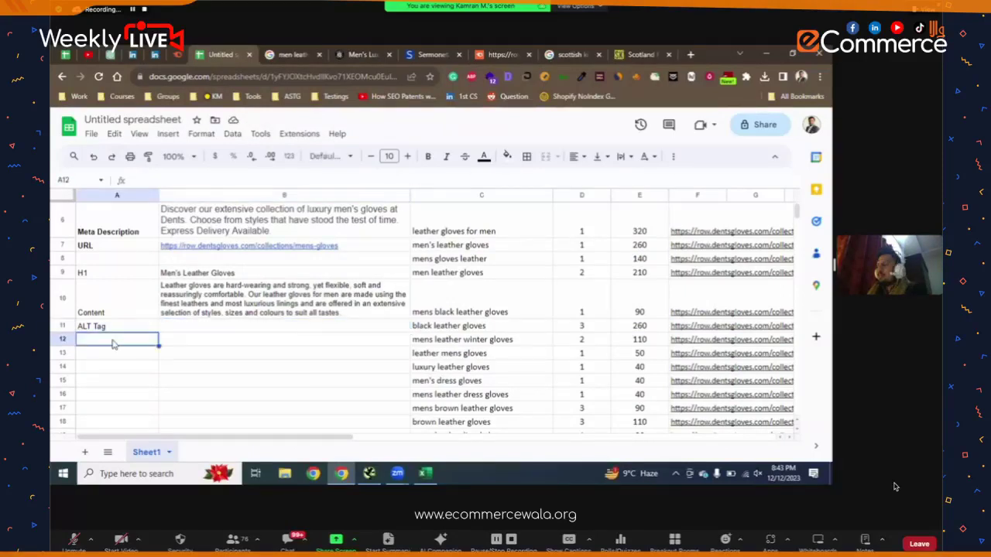
type("Blog")
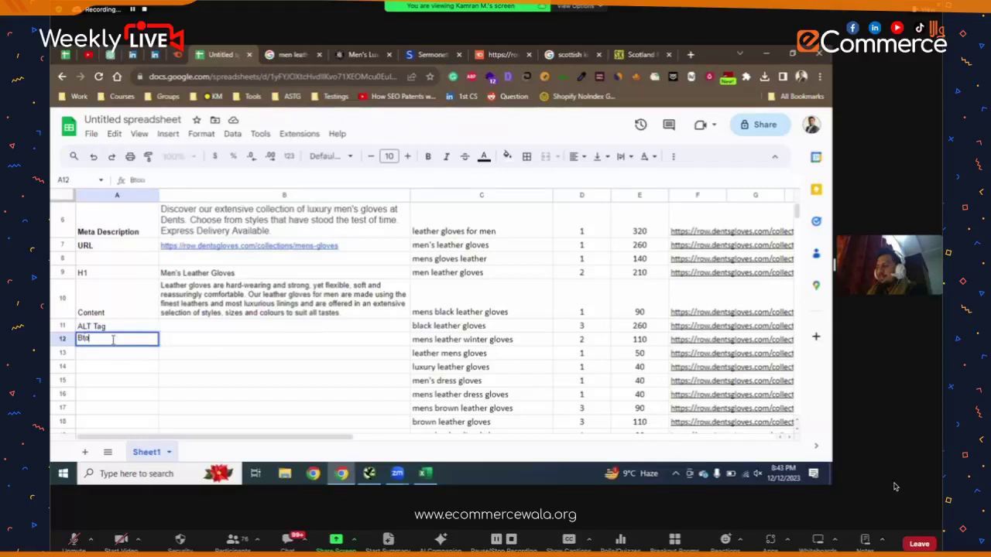
key("BackSpace")
key("BackSpace")
key("BackSpace")
type("ottom Content")
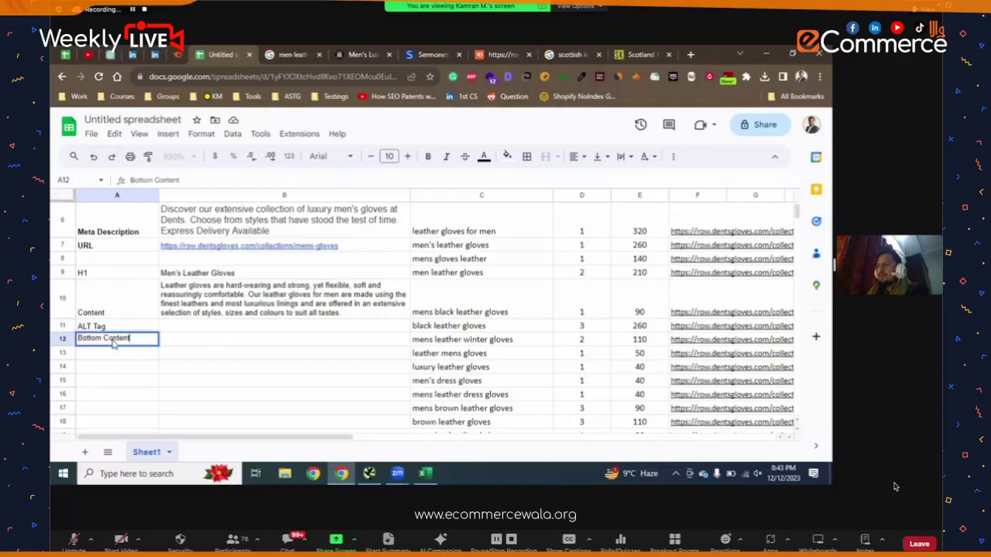
key("Return")
type("Internal")
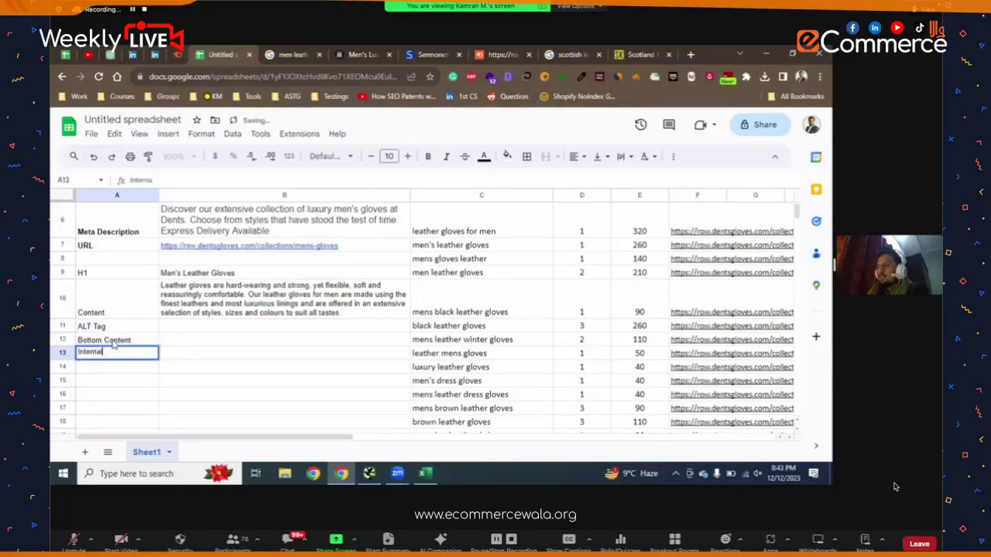
type(" Linkin")
key("BackSpace")
key("BackSpace")
type("ing")
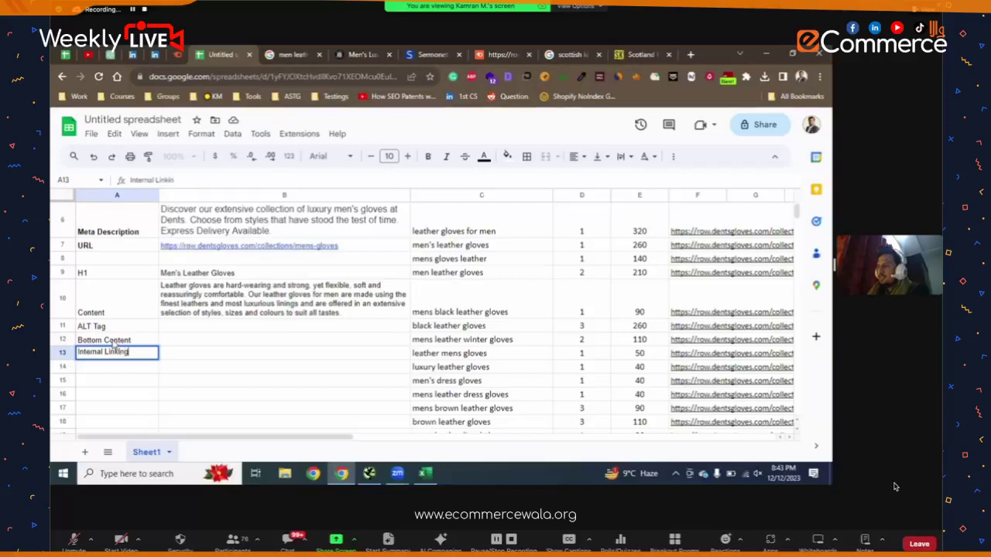
key("Return")
- Add 'Indexation' and 'Page Speed' in A14 and A15
type("In")
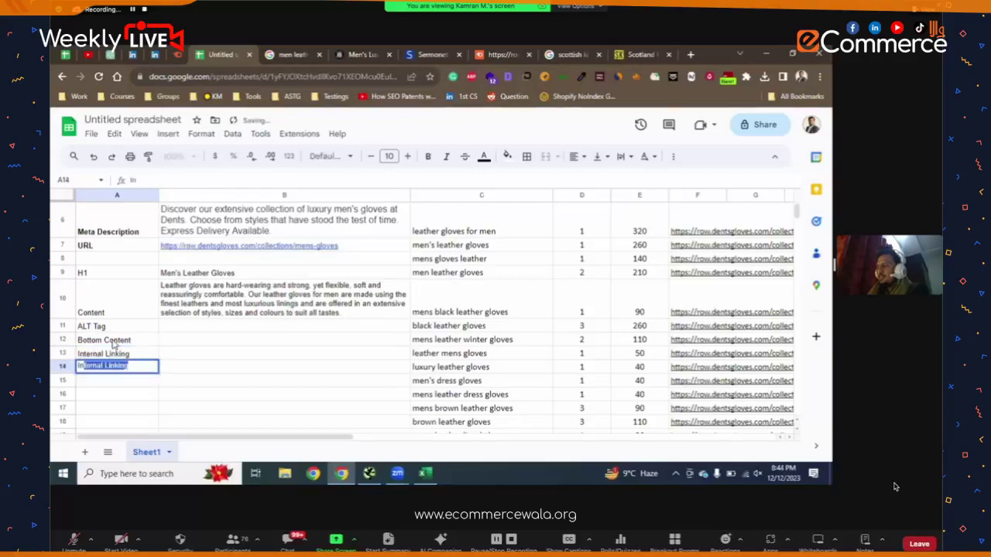
type("dexa")
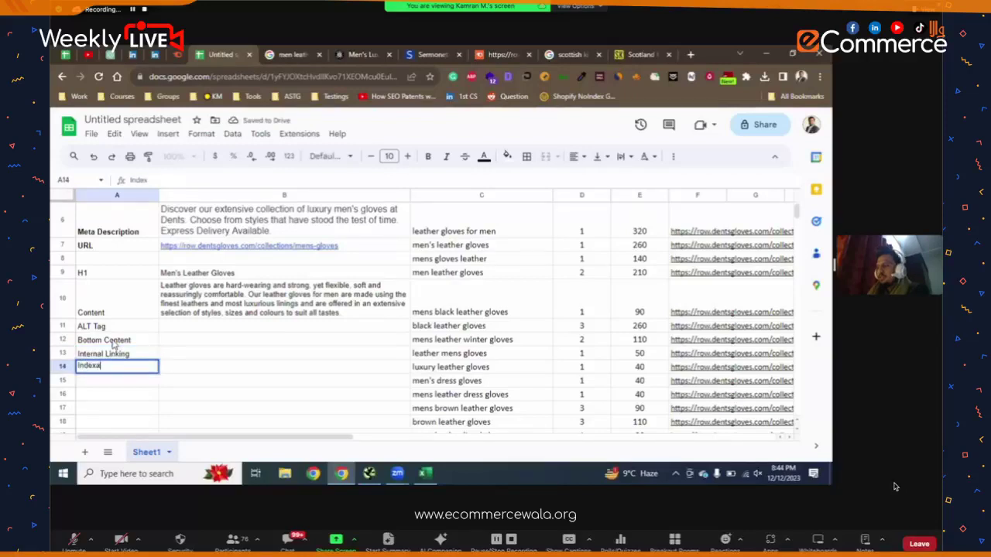
type("tion")
key("Return")
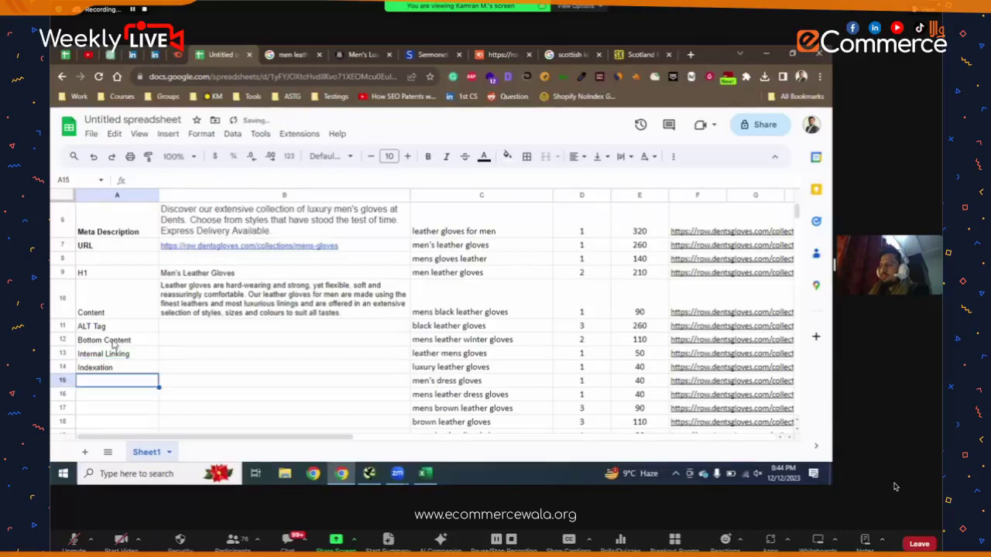
type("Page Speed")
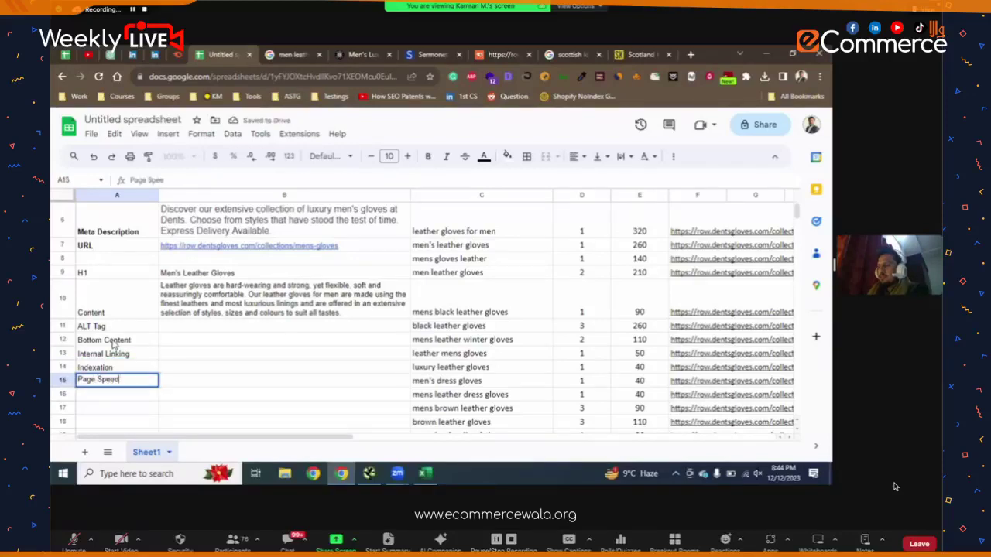
key("Return")
left_click(187, 345)
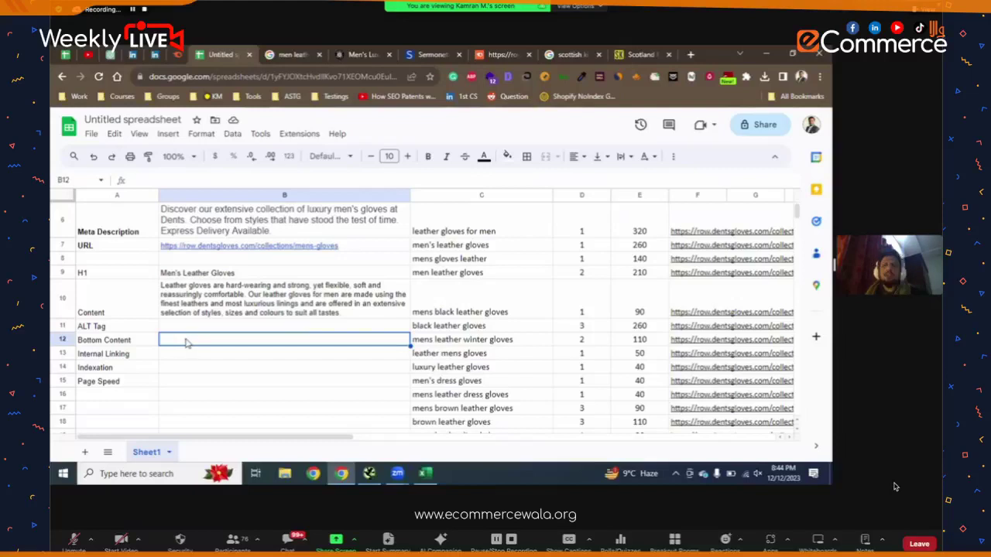
- Move the cursor back to A11 and switch to the Dents gloves tab
scroll(180, 336, "down", 1)
key("Up")
key("Left")
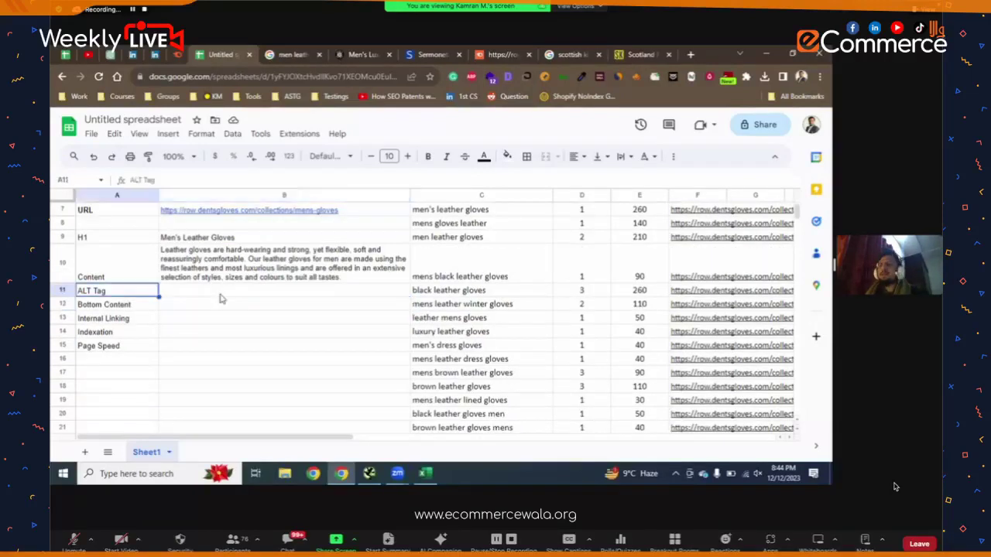
key("ctrl+Tab")
key("ctrl+Tab")
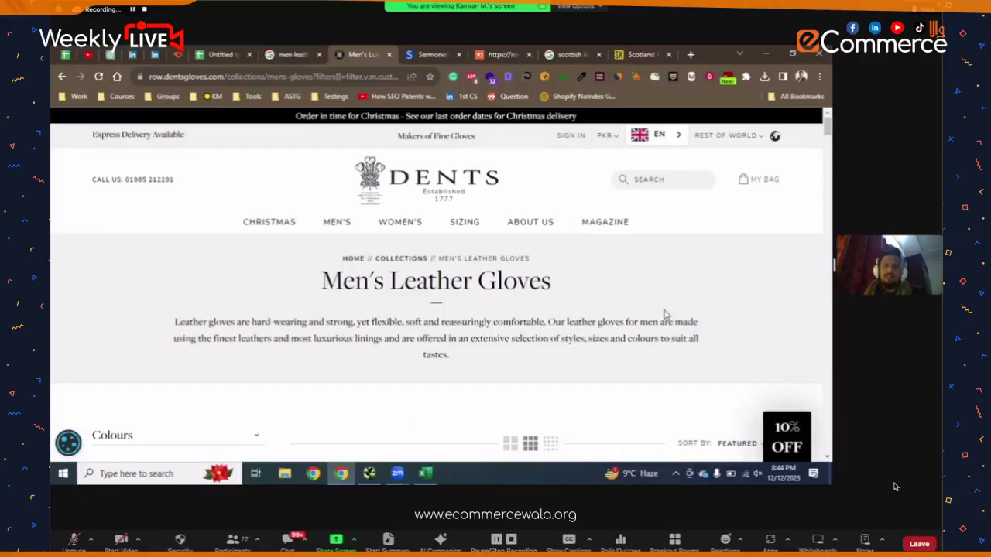
- Select the Men's Leather Gloves collection description paragraph on the Dents page
scroll(665, 314, "down", 1)
scroll(448, 298, "down", 1)
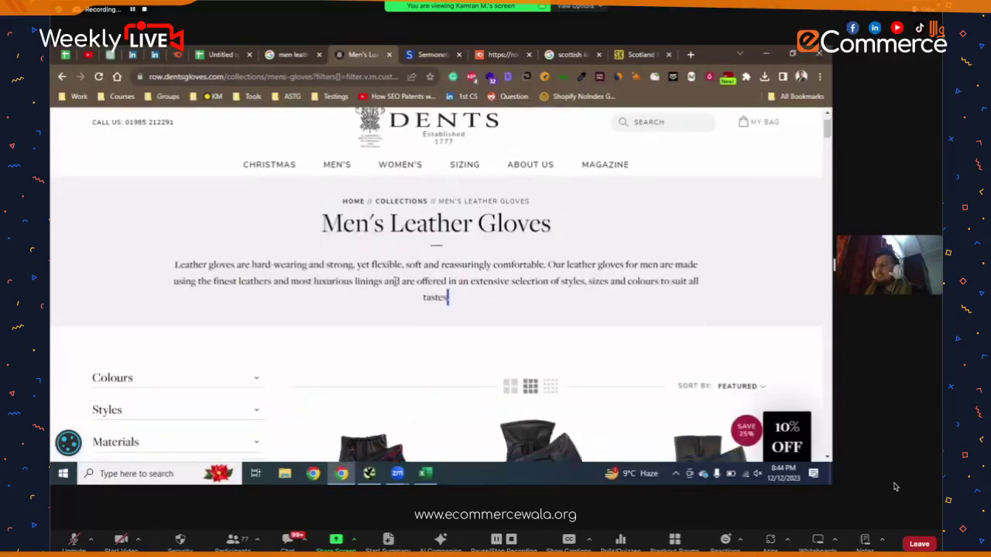
triple_click(448, 297)
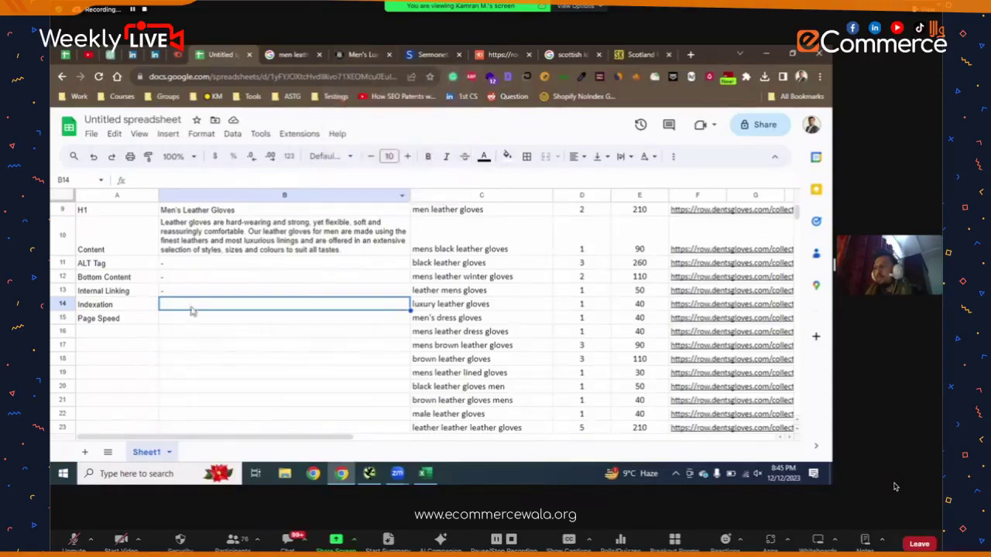
- Put a '-' in B14 and B15 beside Indexation and Page Speed
type("-")
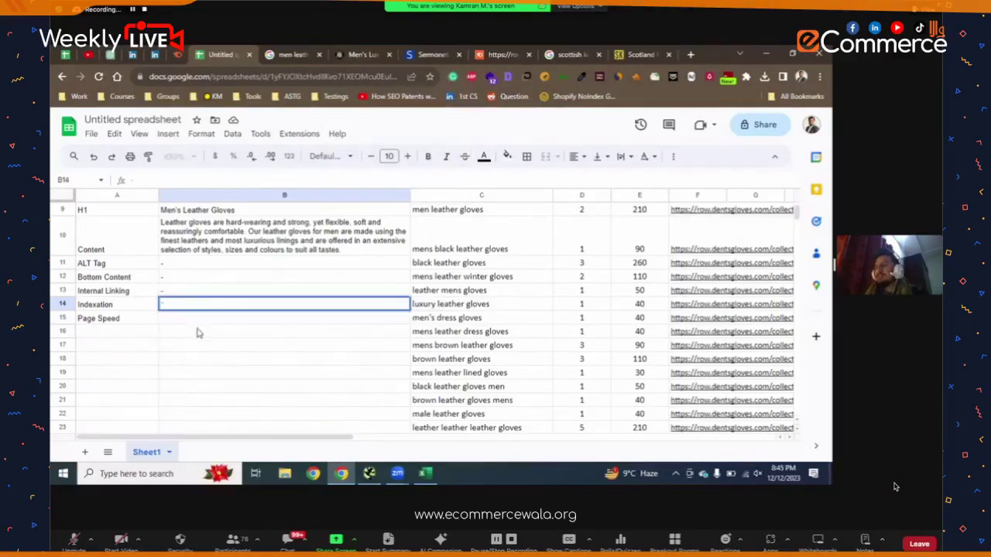
left_click(196, 331)
left_click(196, 321)
type("-")
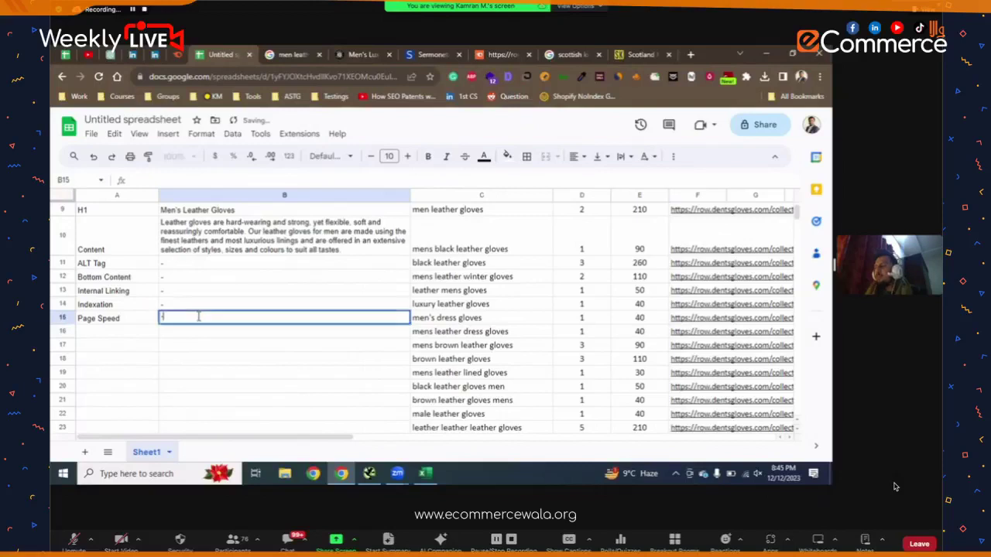
left_click(199, 348)
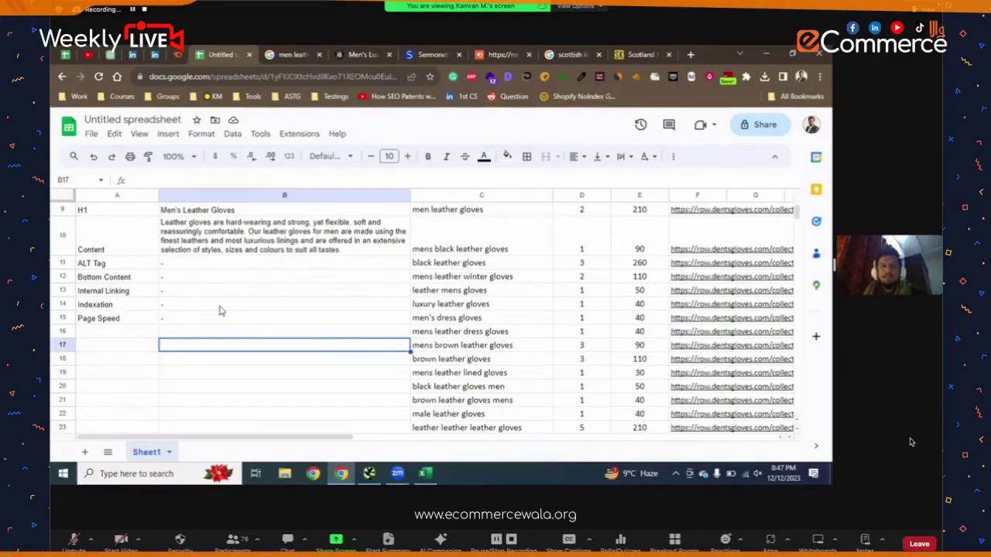
- Select the collection page URL in cell B7 of the checklist
left_click(353, 53)
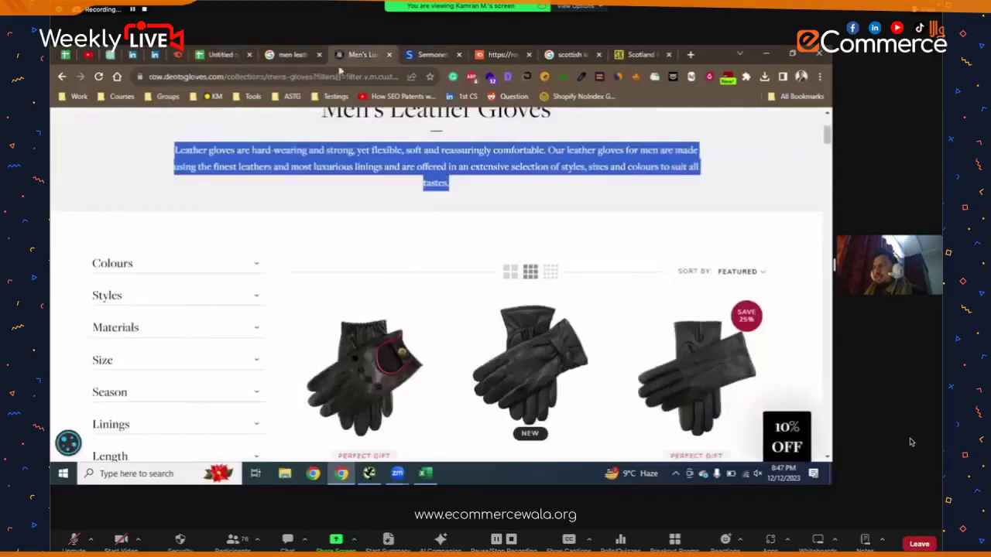
left_click(219, 55)
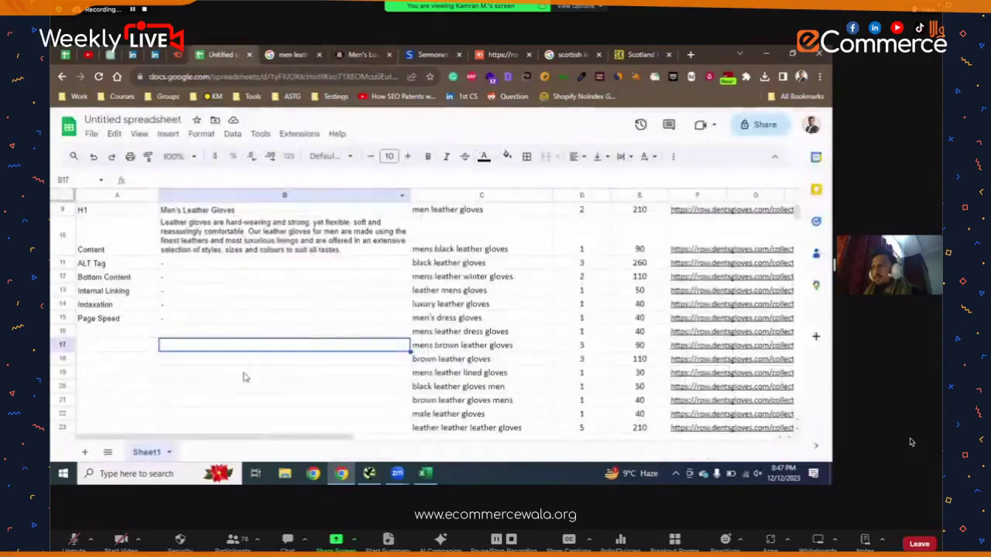
left_click(241, 307)
scroll(242, 310, "up", 5)
left_click(245, 315)
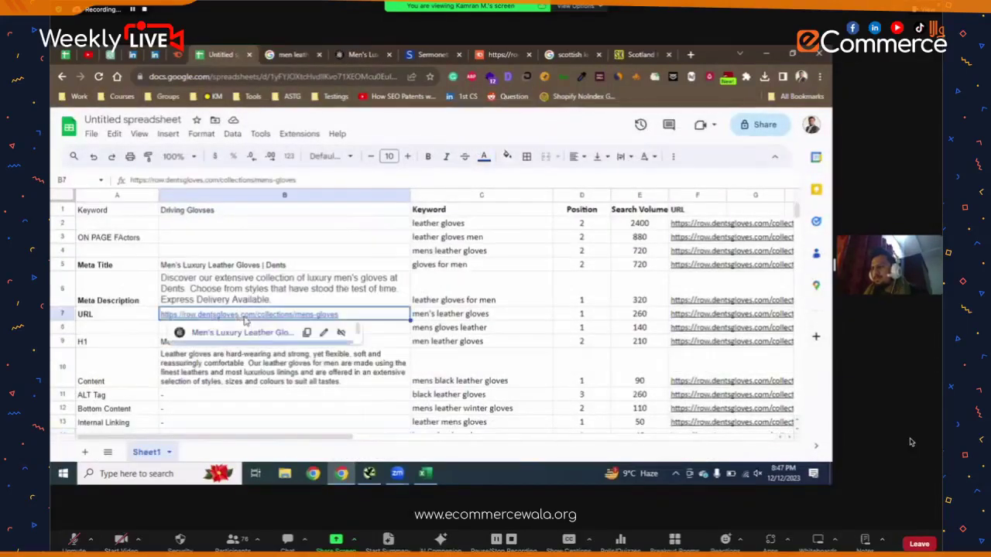
- Load the Dents collection URL into Google Rich Results Test in a new tab
key("ctrl+t")
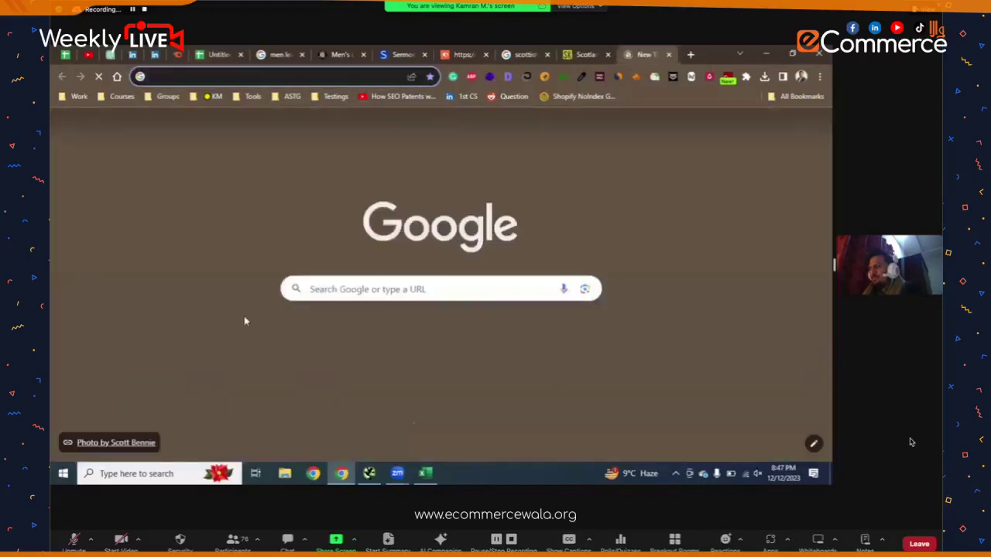
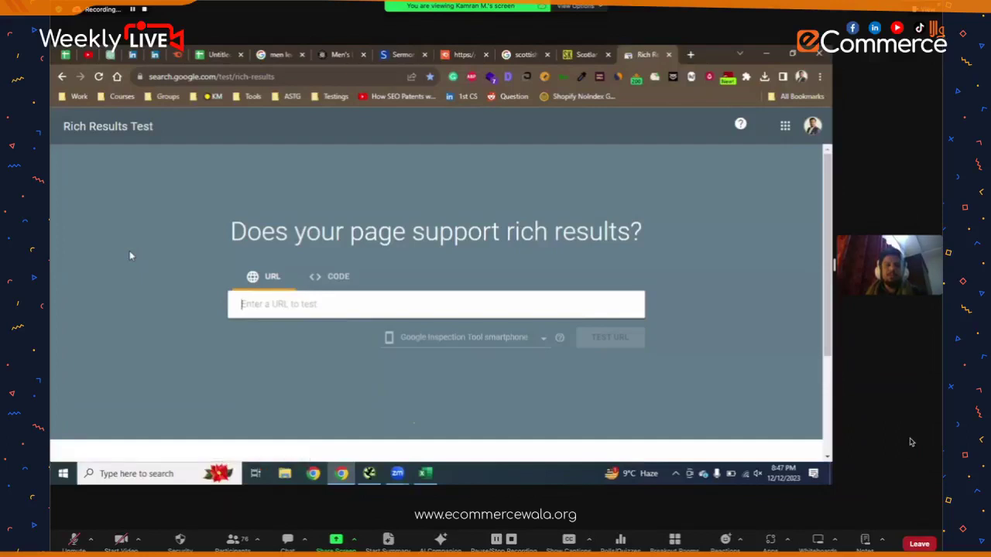
type("https://row.dentsgloves.com/collections/mens-gloves")
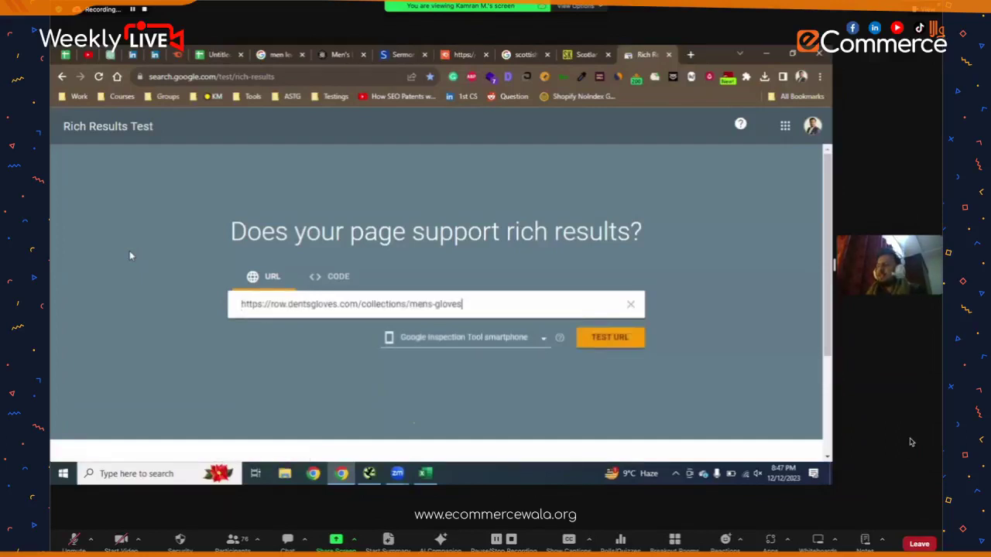
left_click(627, 344)
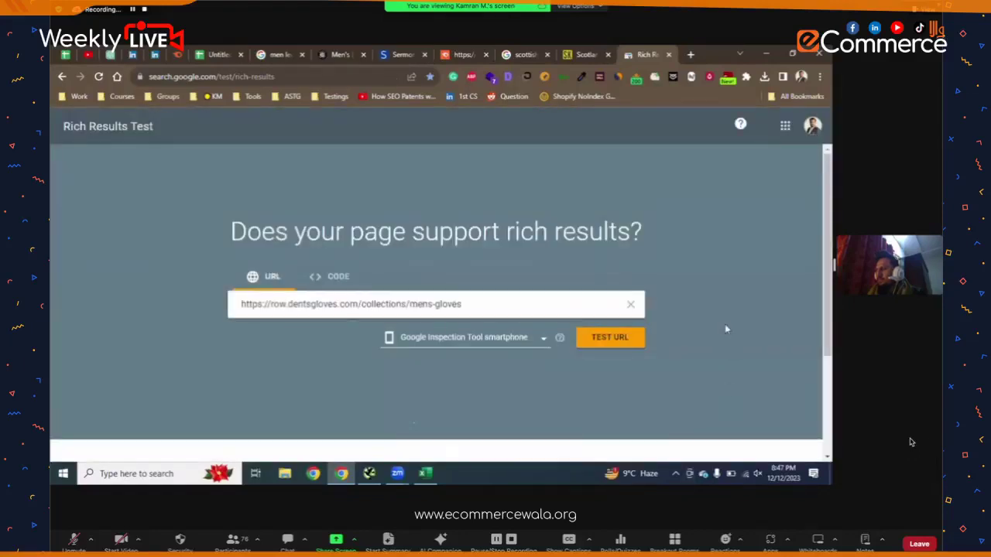
scroll(725, 328, "down", 2)
left_click(619, 193)
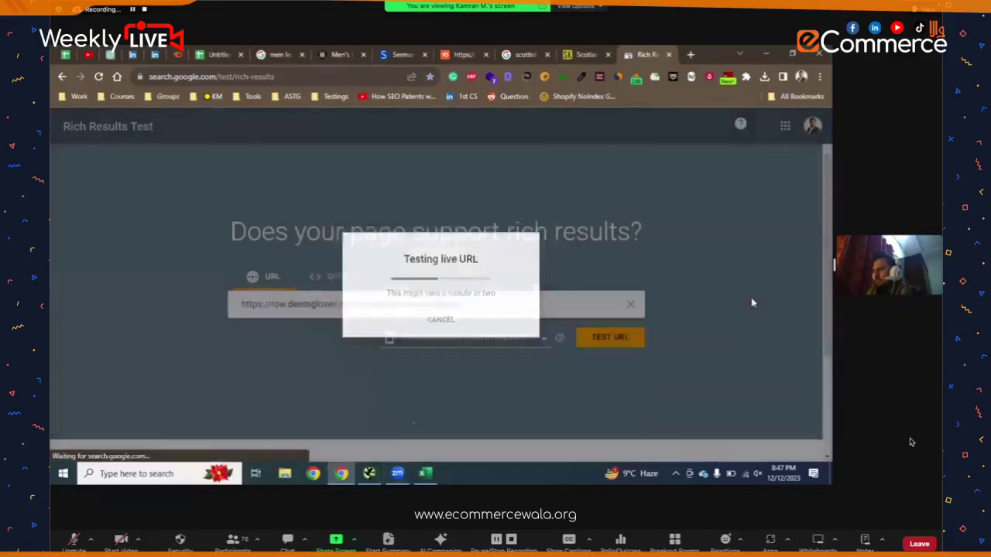
scroll(748, 290, "down", 2)
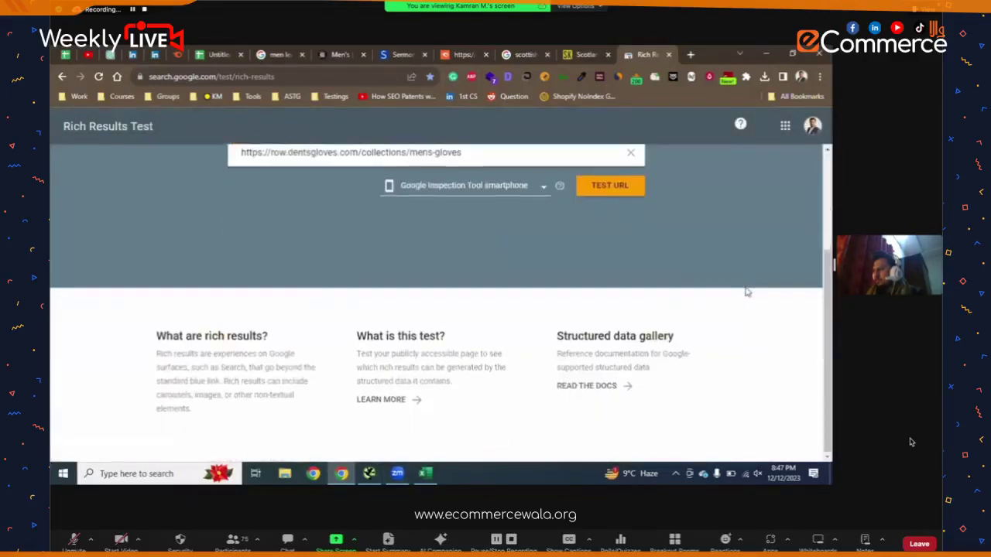
scroll(748, 290, "up", 2)
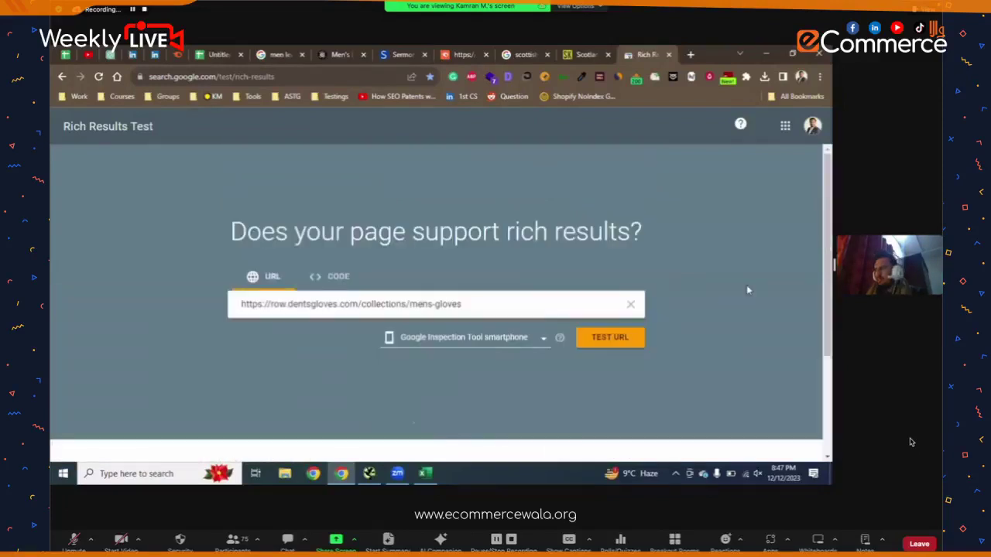
- Run the live test on the men's gloves URL and view the Organization item details
left_click(632, 337)
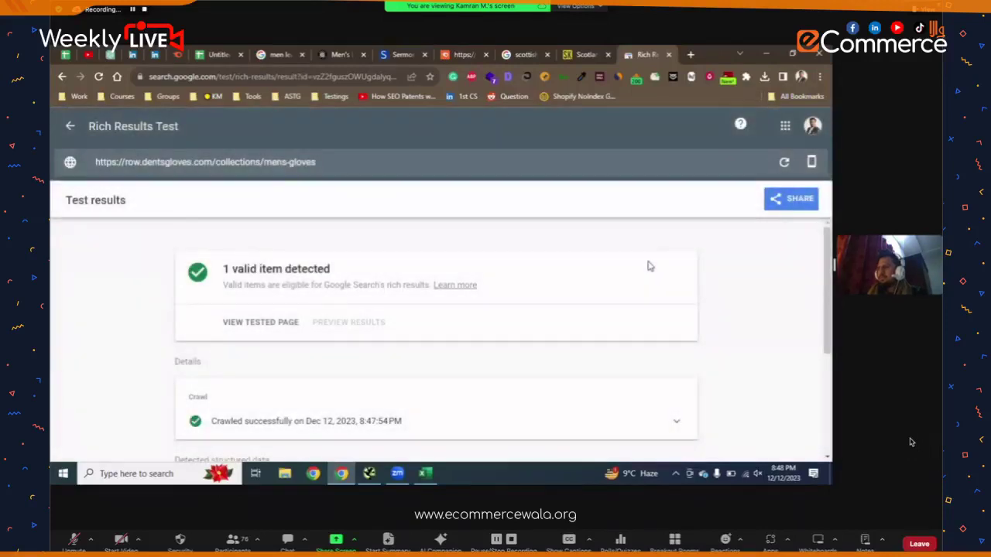
scroll(649, 271, "down", 3)
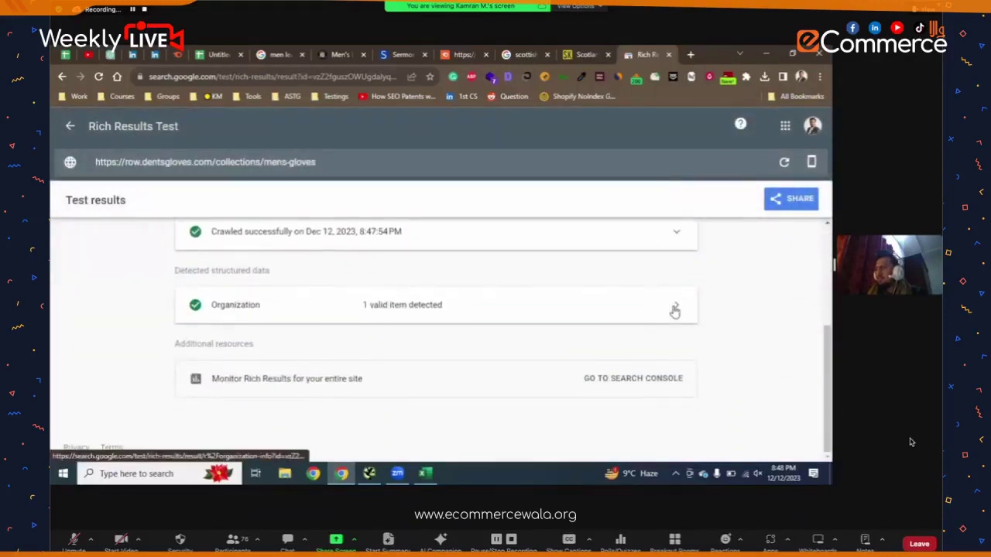
left_click(675, 310)
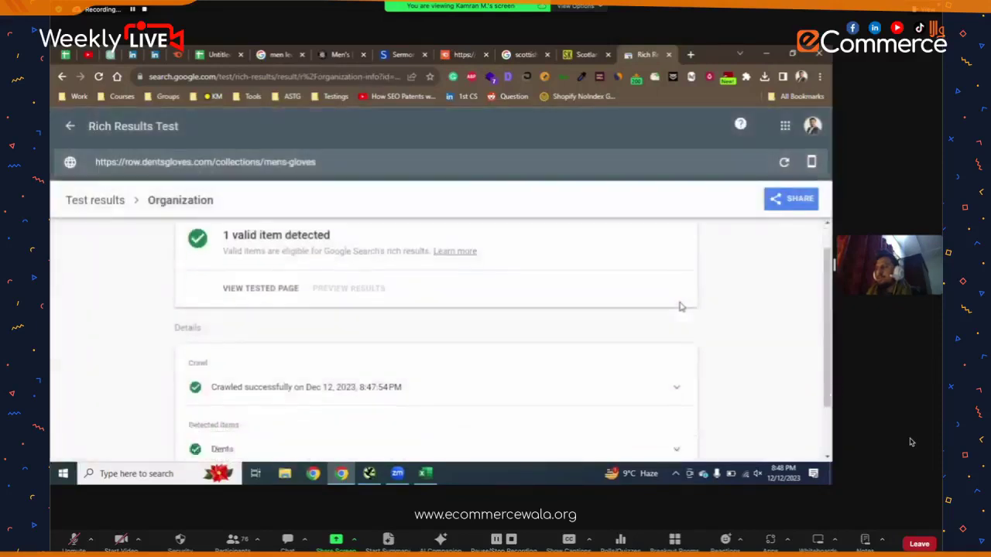
scroll(681, 307, "down", 1)
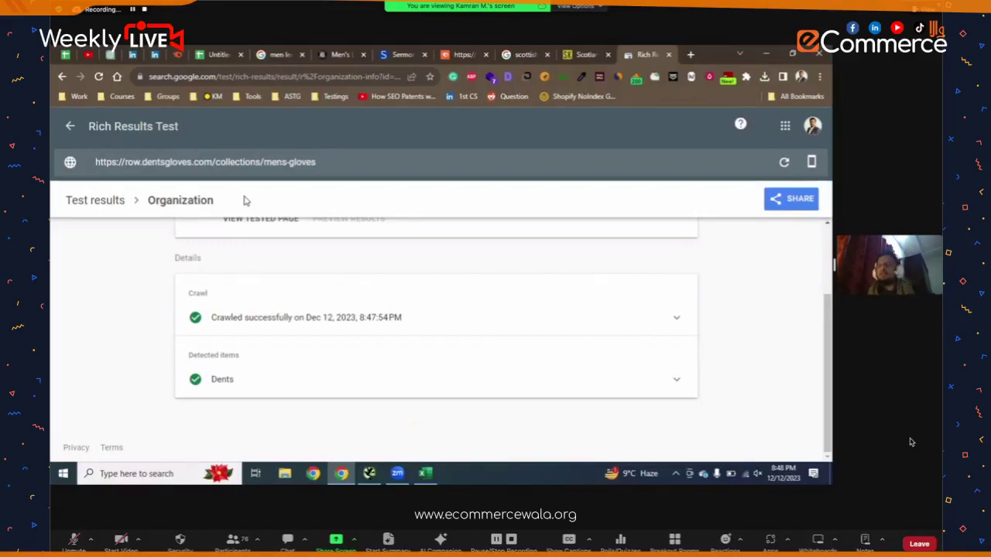
left_click(333, 54)
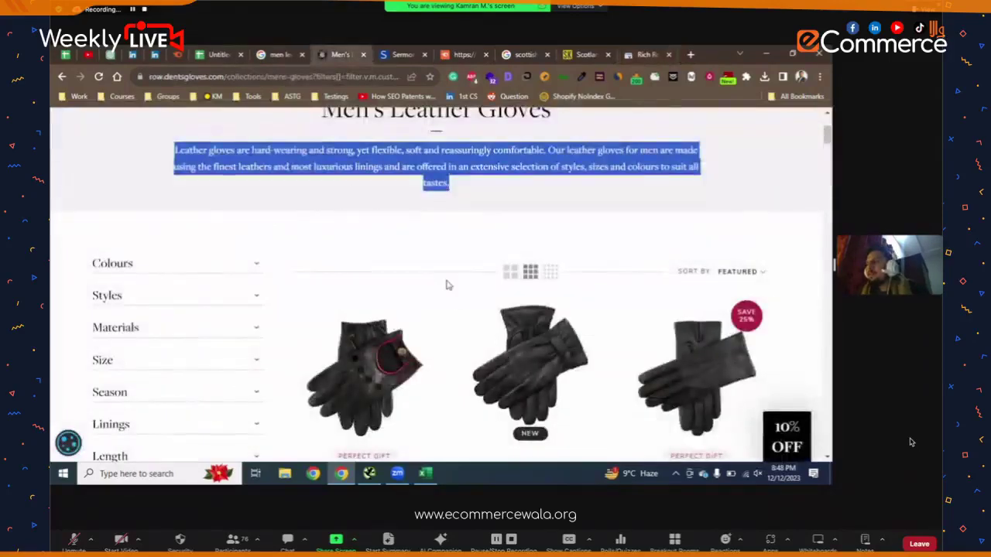
scroll(446, 285, "up", 2)
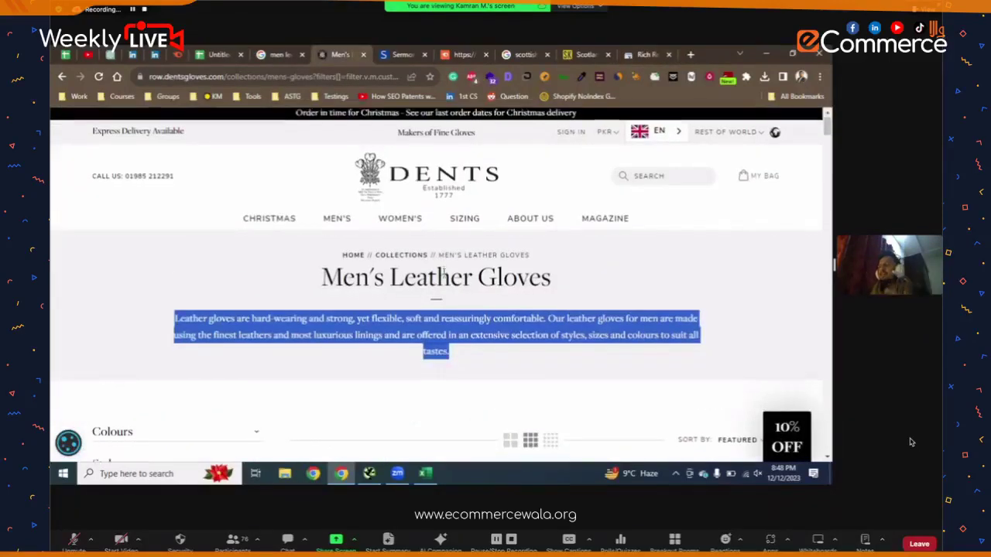
scroll(443, 274, "down", 3)
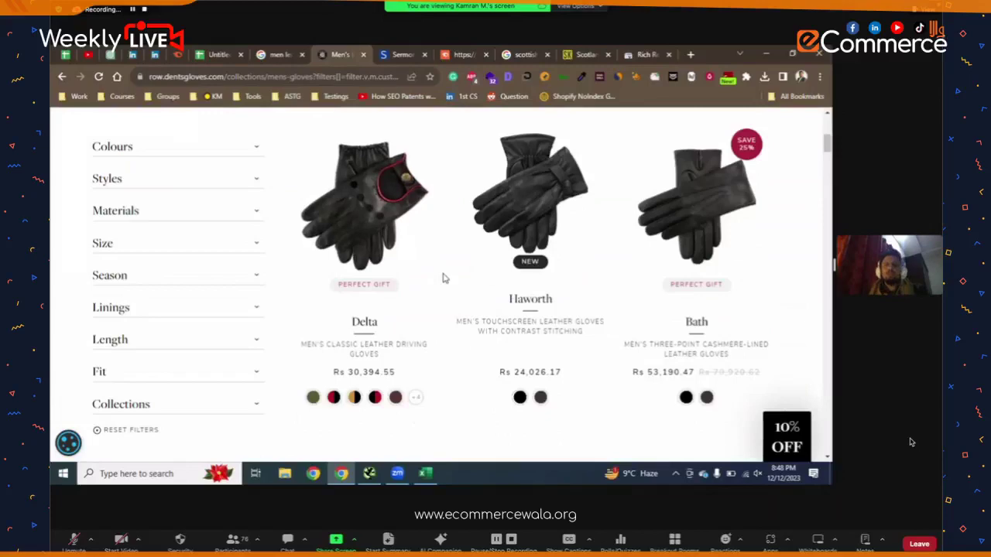
scroll(445, 277, "up", 3)
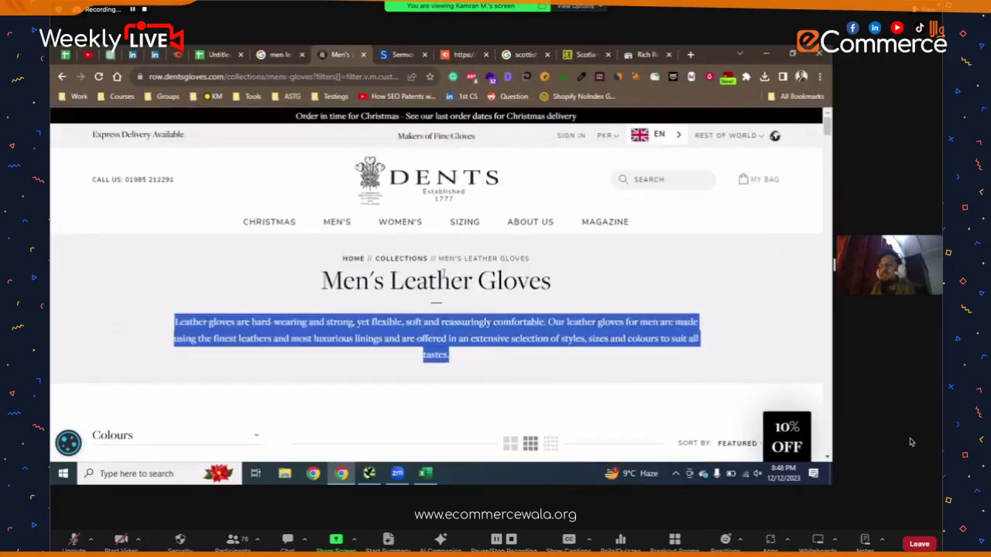
scroll(445, 275, "down", 5)
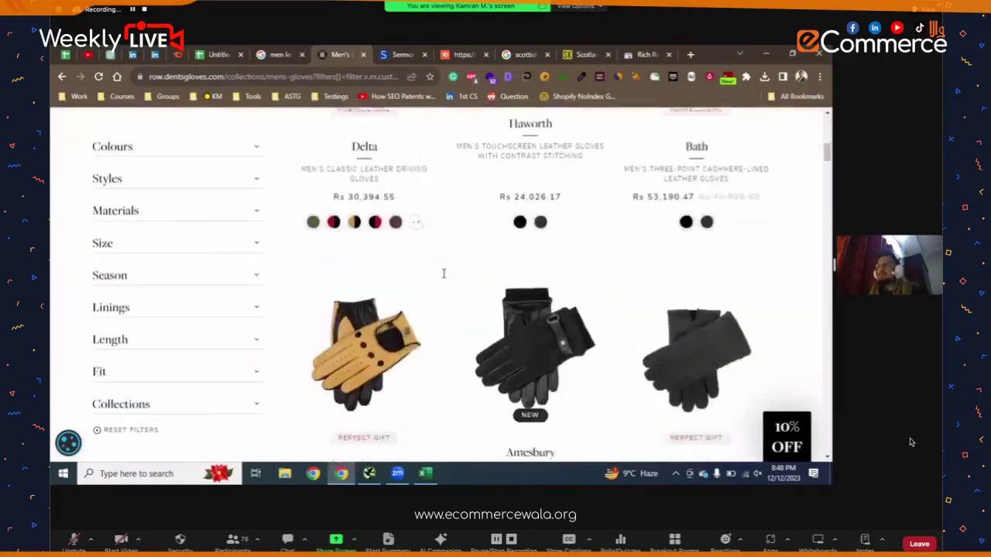
scroll(442, 277, "down", 5)
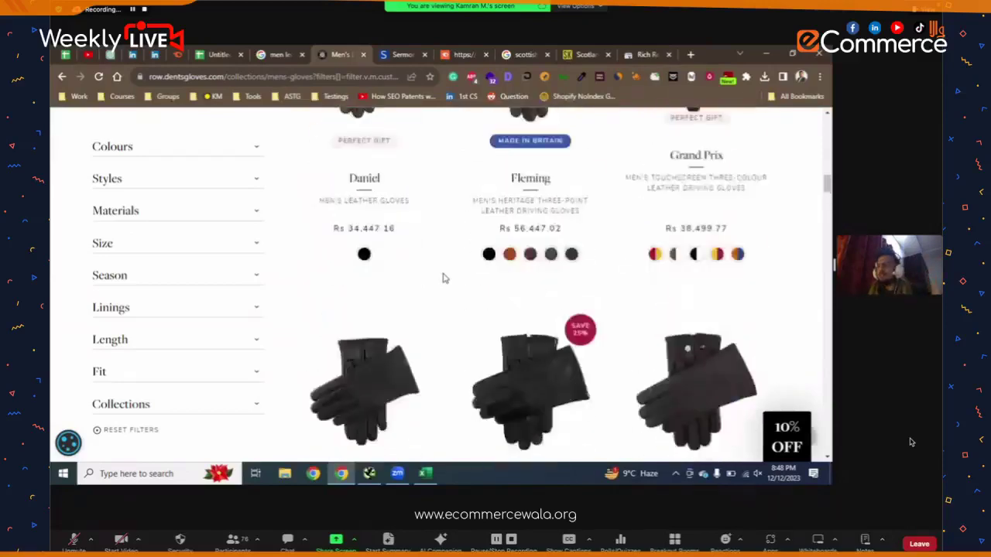
scroll(445, 277, "up", 10)
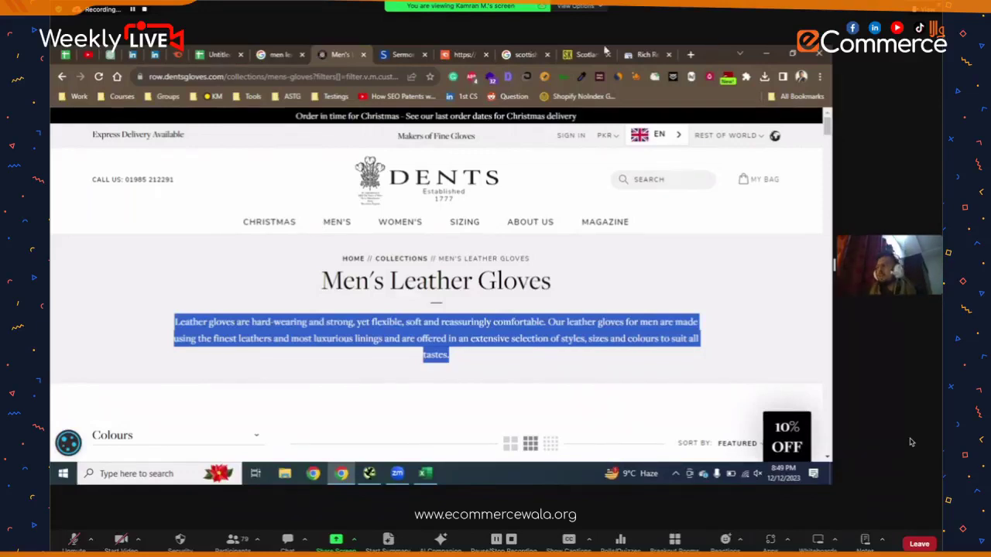
left_click(646, 54)
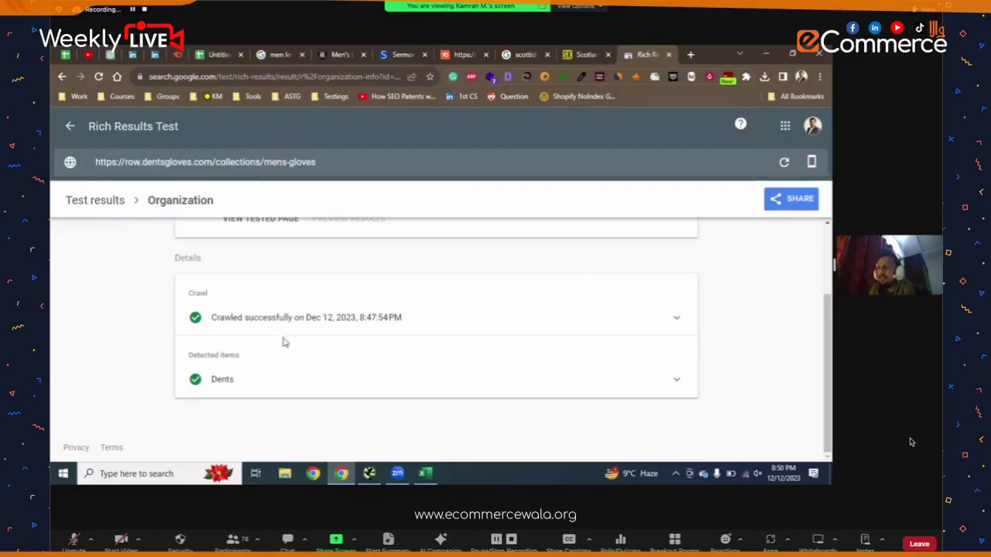
- Review the Dents page heading and 'LEATHER' breadcrumb, then return to the checklist spreadsheet
scroll(248, 333, "up", 3)
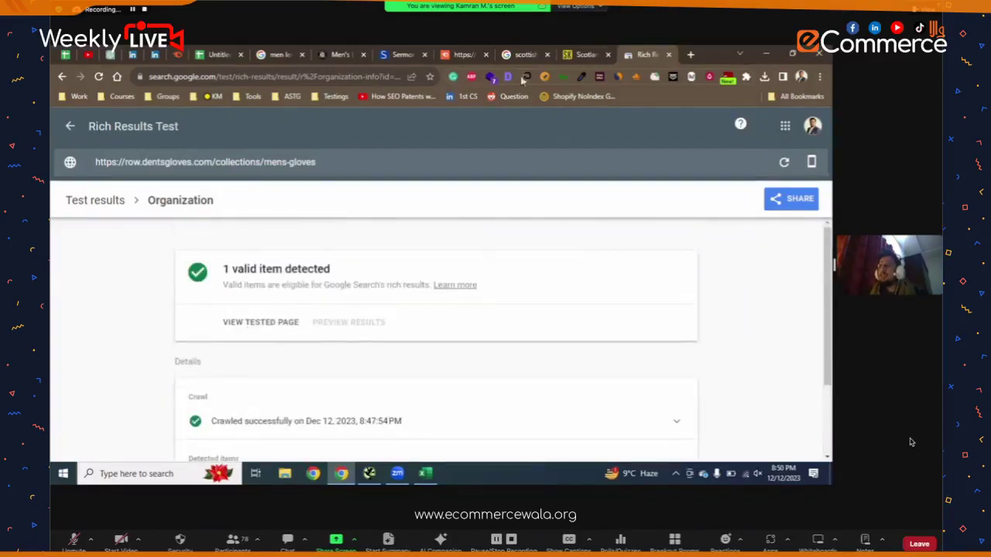
left_click(341, 54)
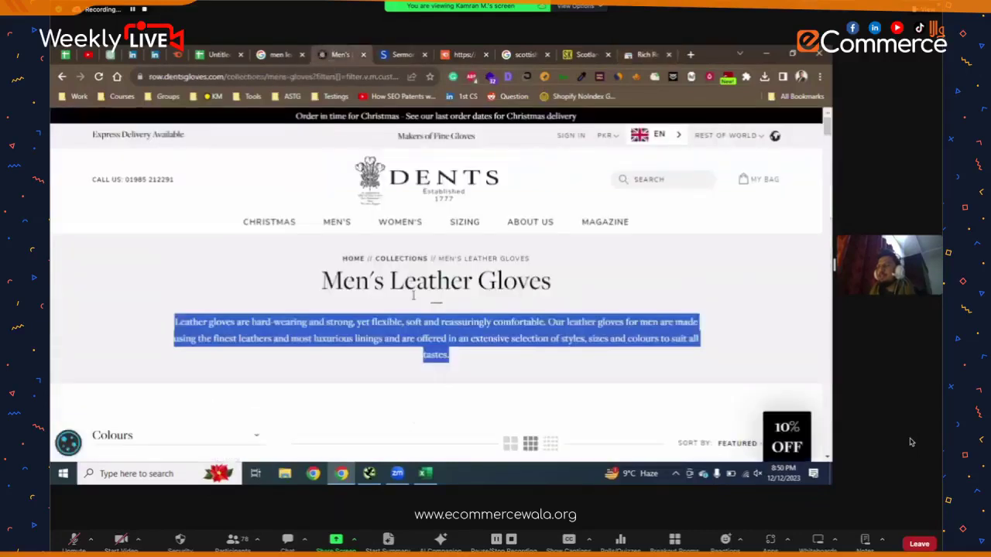
left_click(413, 295)
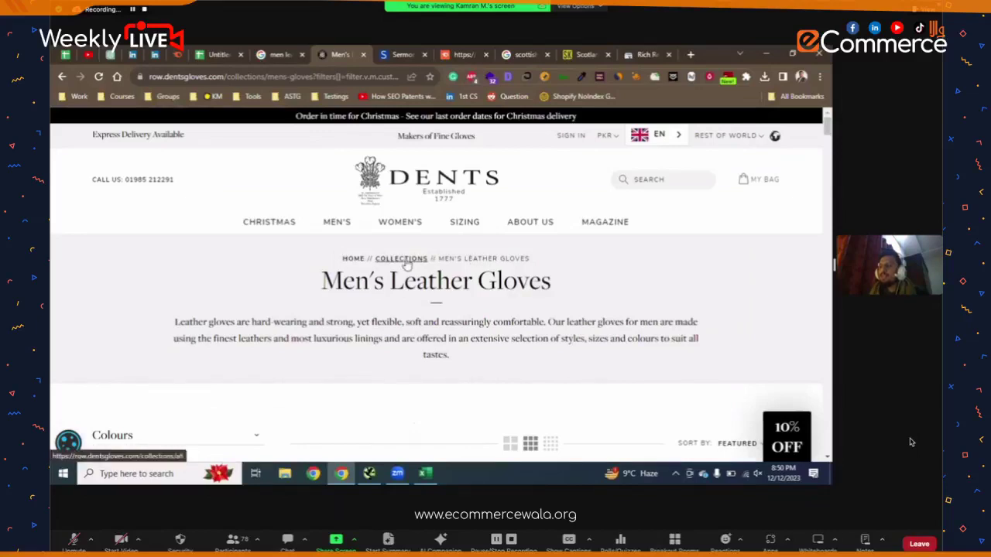
left_click_drag(504, 277, 491, 281)
left_click(496, 260)
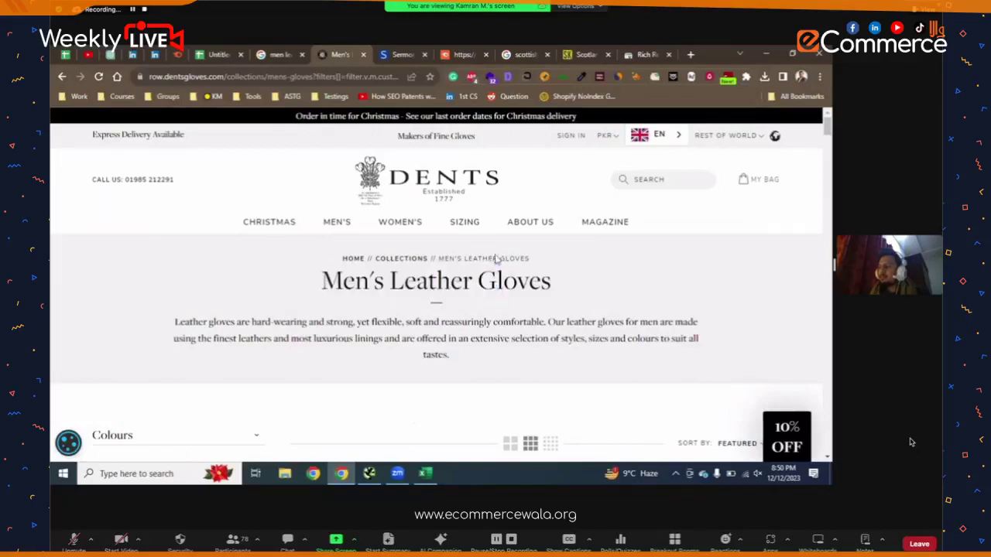
double_click(496, 257)
scroll(496, 257, "down", 3)
scroll(496, 257, "up", 3)
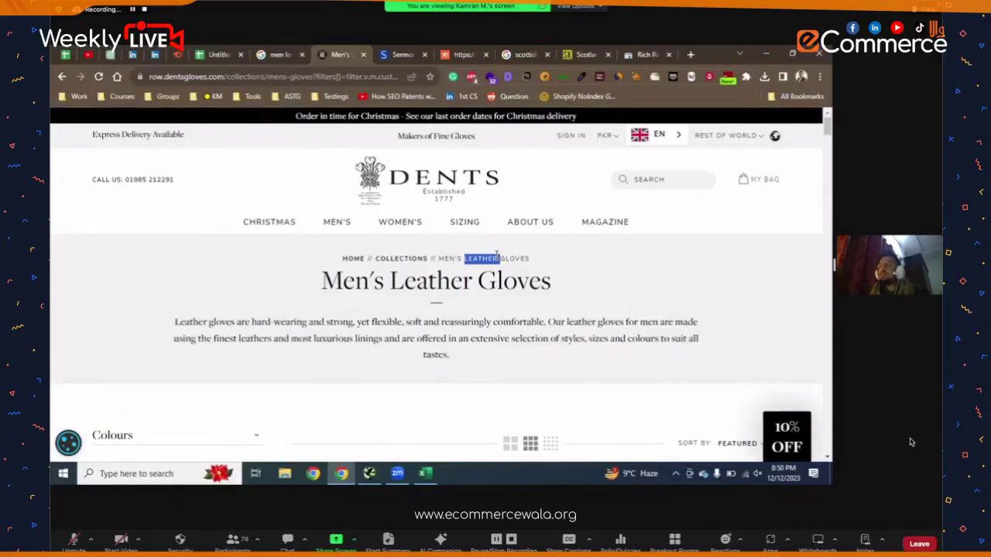
left_click(510, 262)
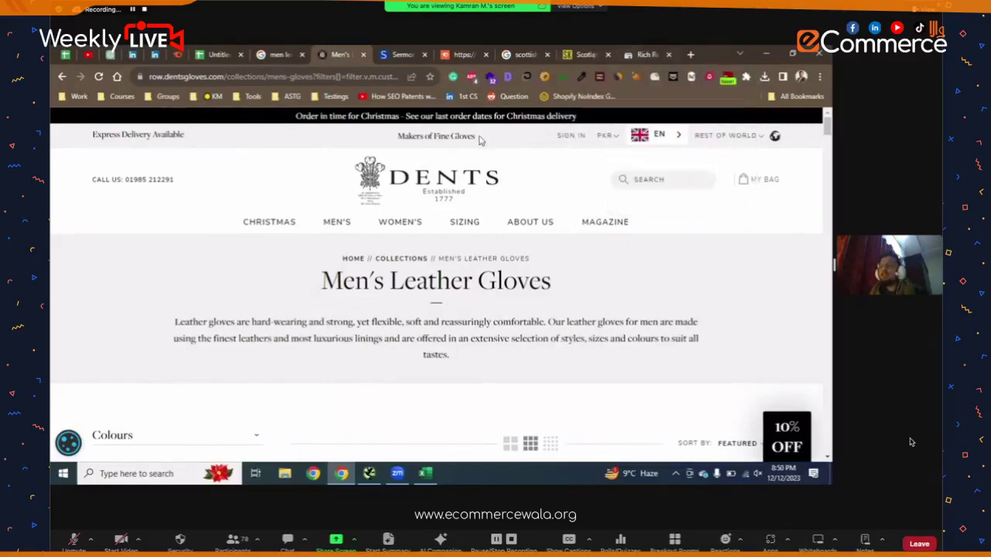
left_click(219, 55)
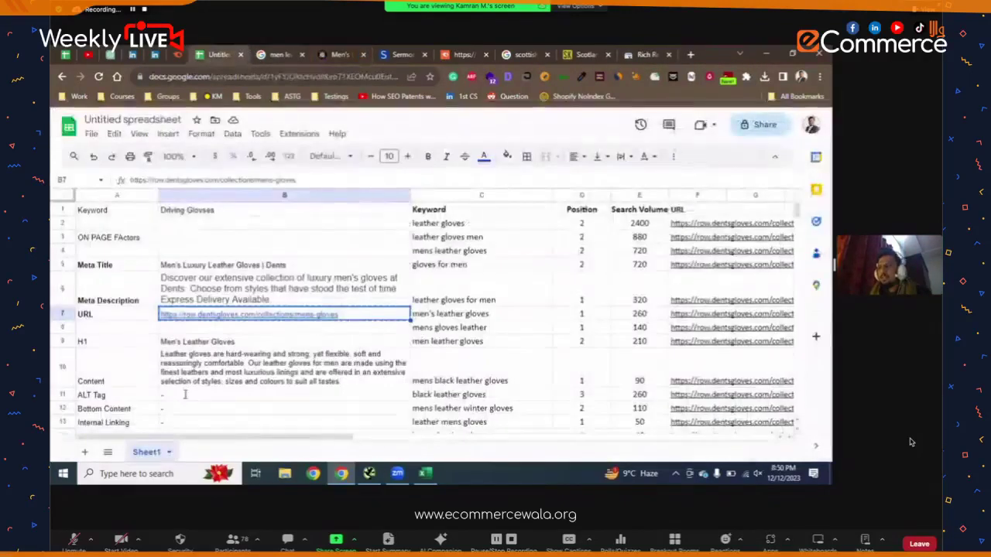
- Enter 'Schema/SD' in A16 with a '-' placeholder in B16
scroll(172, 348, "down", 3)
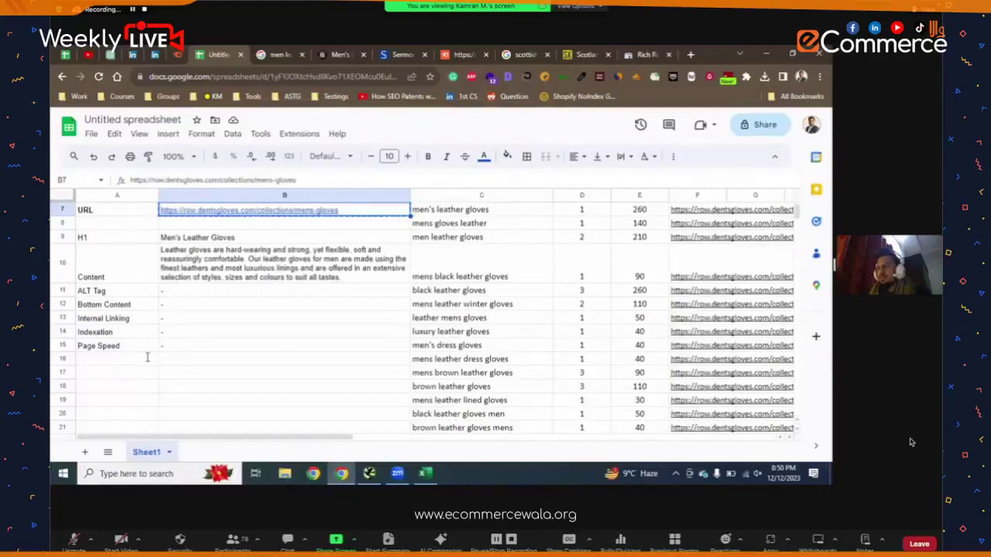
left_click(147, 357)
type("Schem")
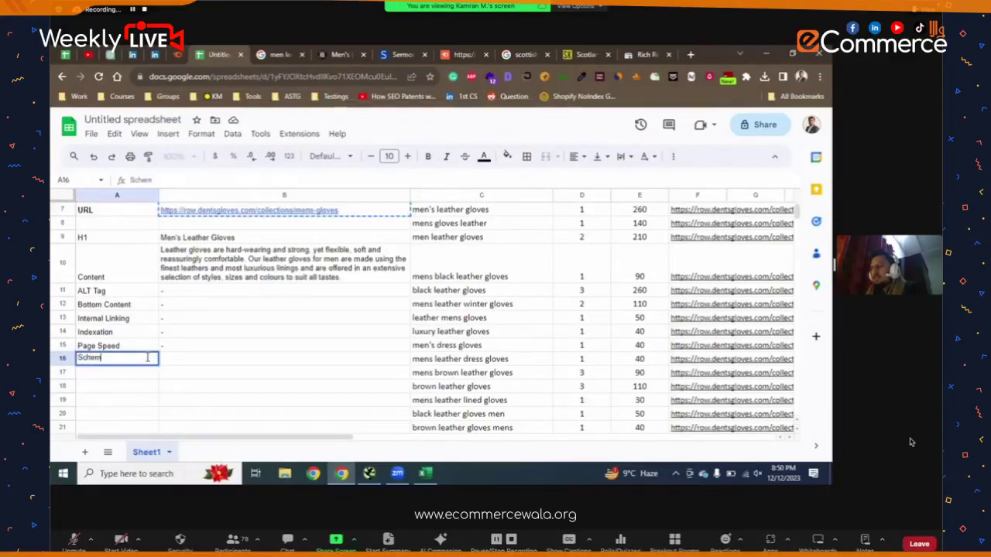
type("a/SD")
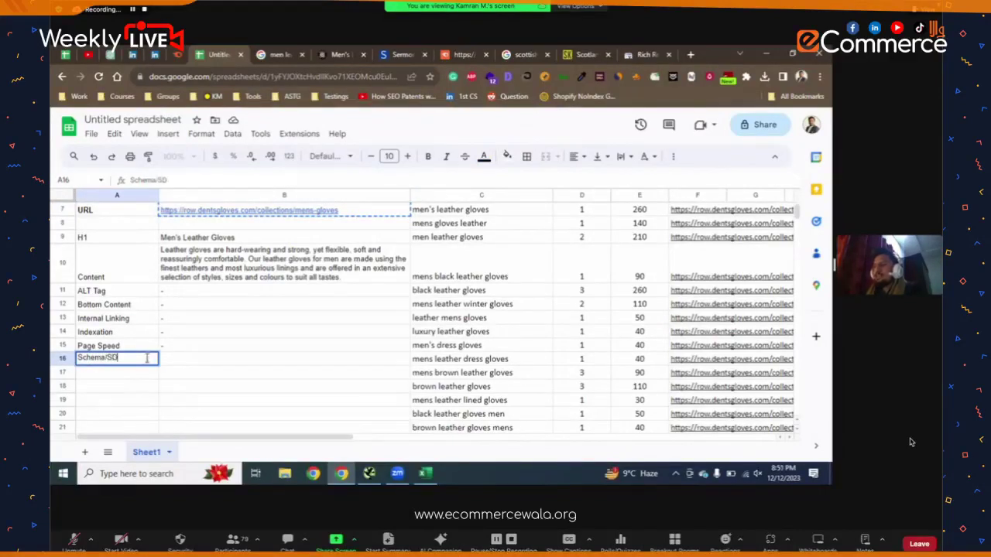
key("Return")
left_click(186, 359)
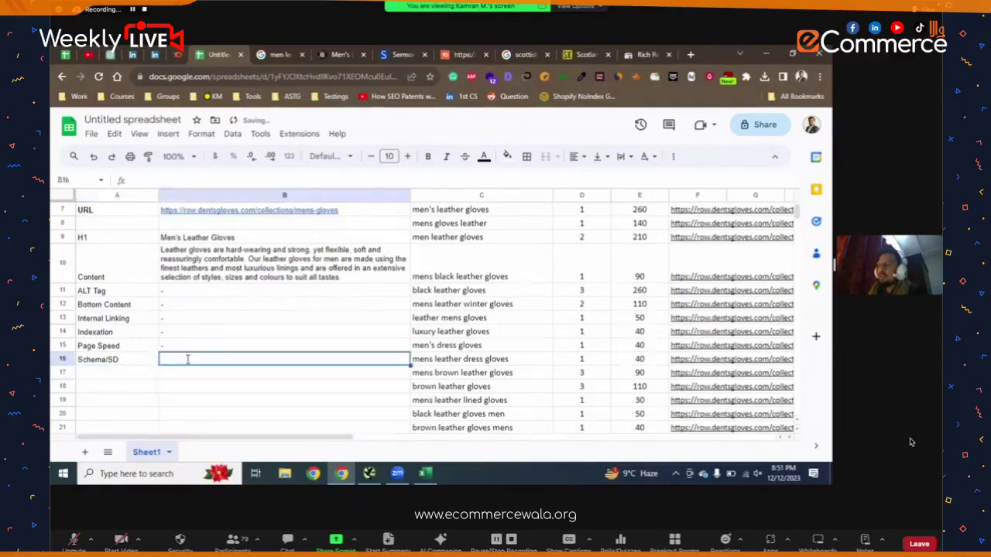
double_click(186, 359)
type("-")
key("Return")
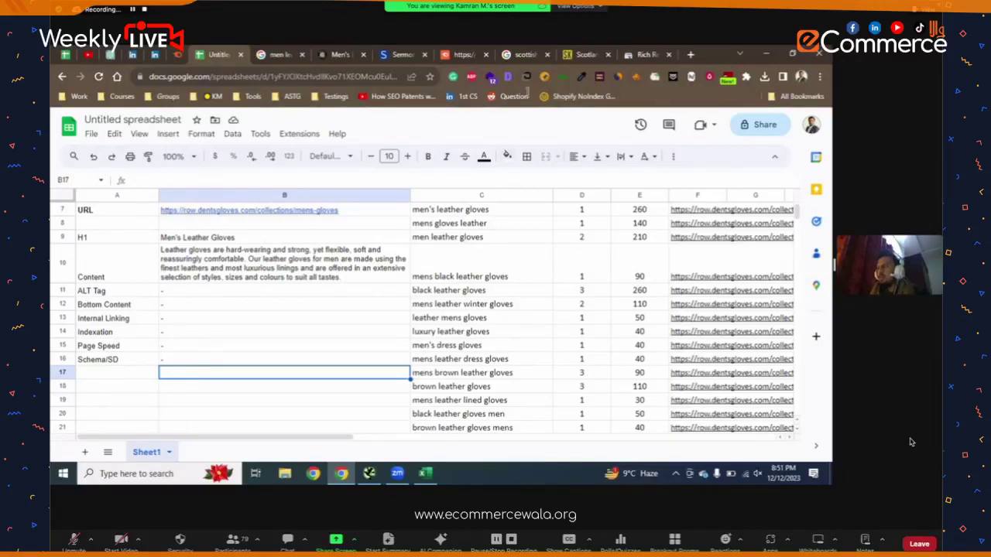
- View the Rich Results Test outcome, then go back to the Dents men's leather gloves tab
left_click(648, 54)
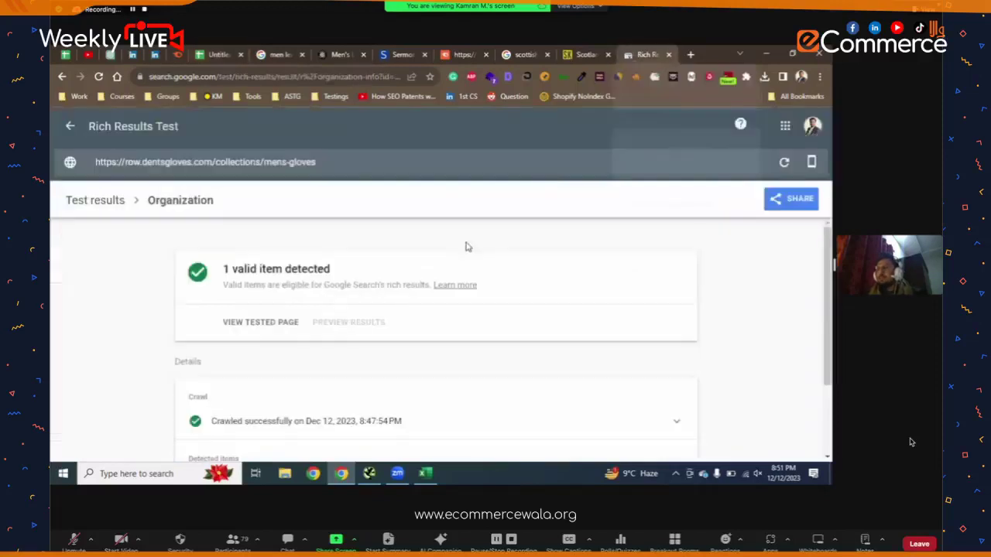
left_click(322, 56)
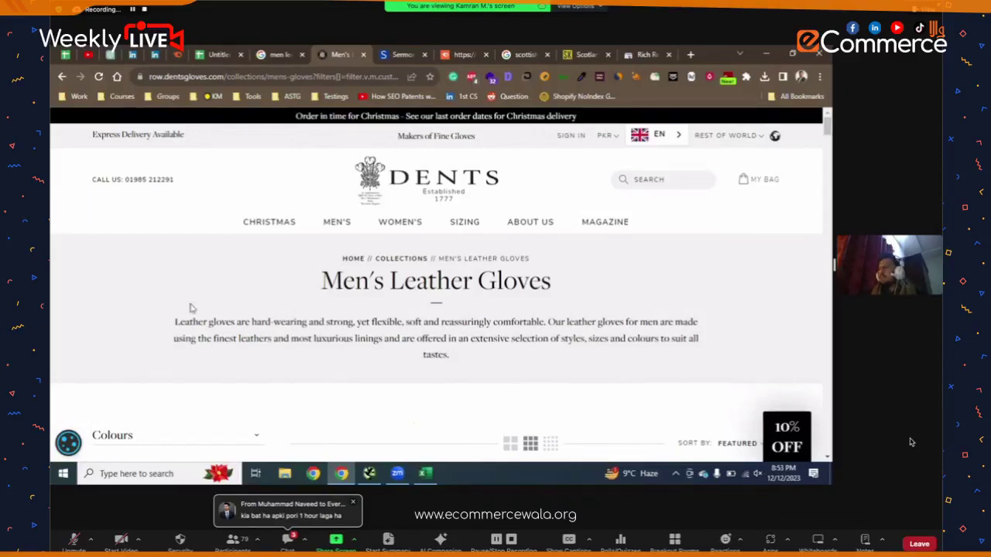
- Select the Dents host in the address bar, then switch to the Sermoneta Gloves tab
scroll(360, 324, "down", 3)
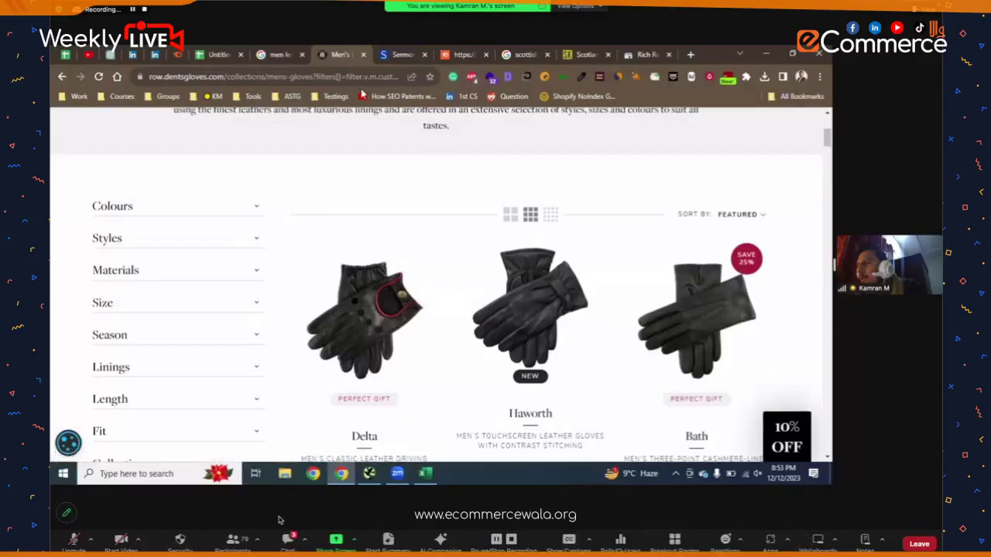
left_click(169, 80)
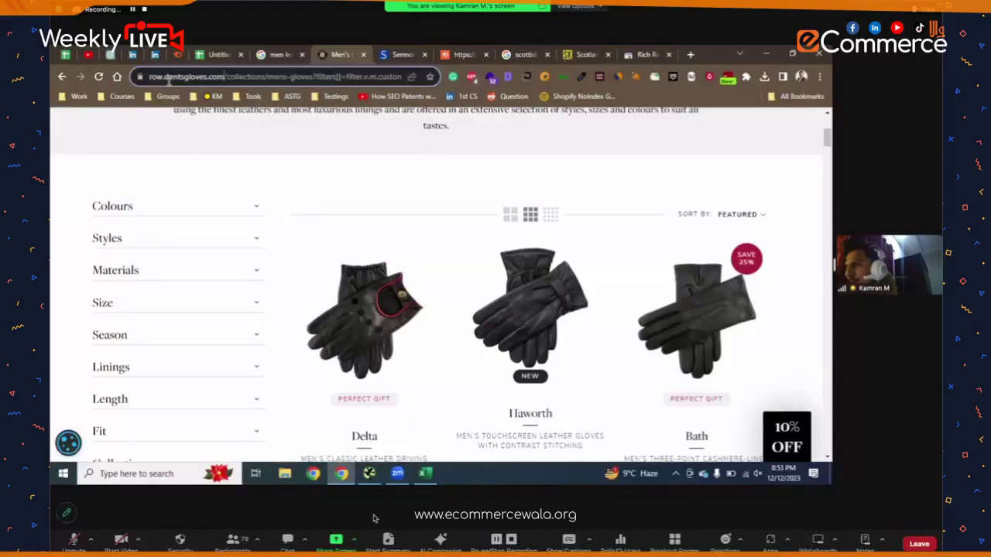
double_click(169, 80)
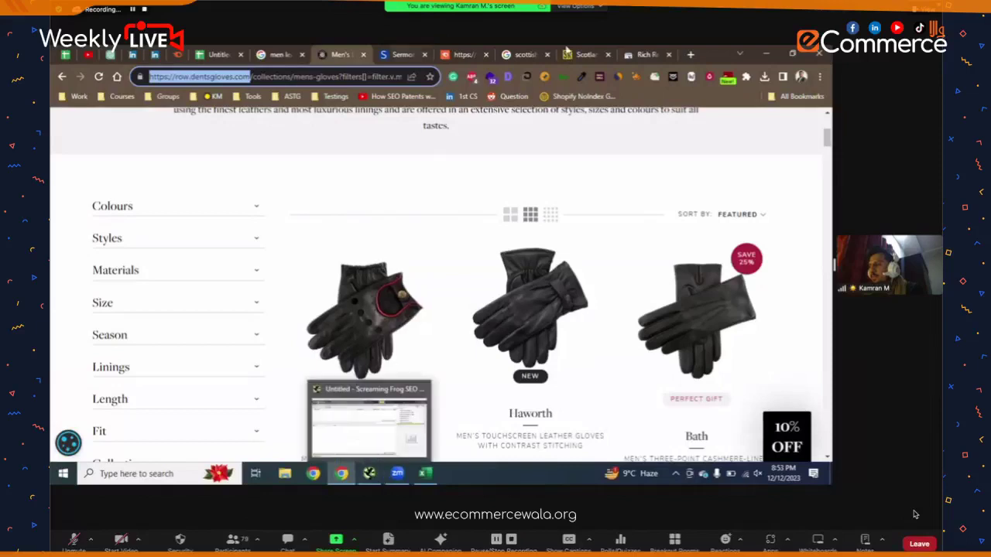
left_click(403, 54)
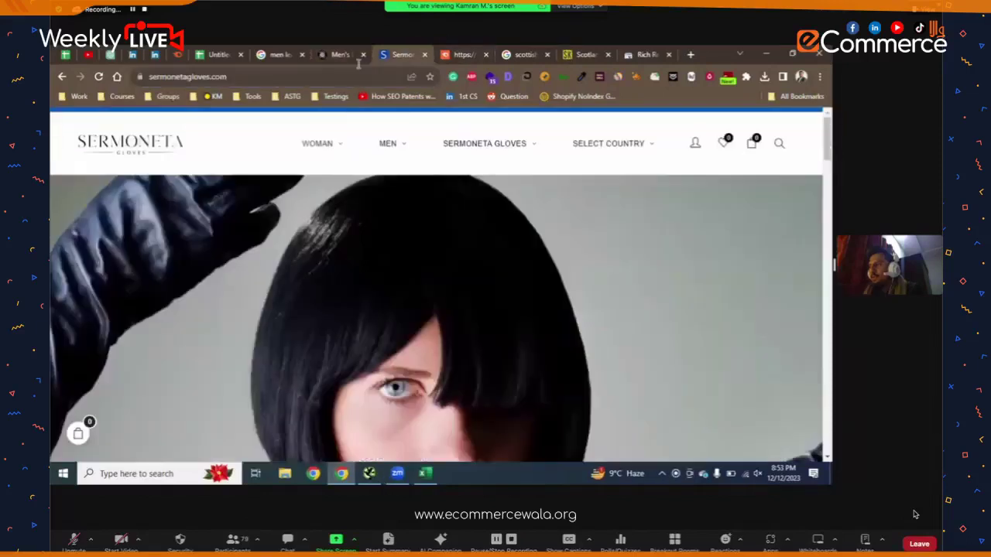
- Run a Google site: search for the copied sermonetagloves.com address in a new tab
left_click(336, 76)
key("ctrl+c")
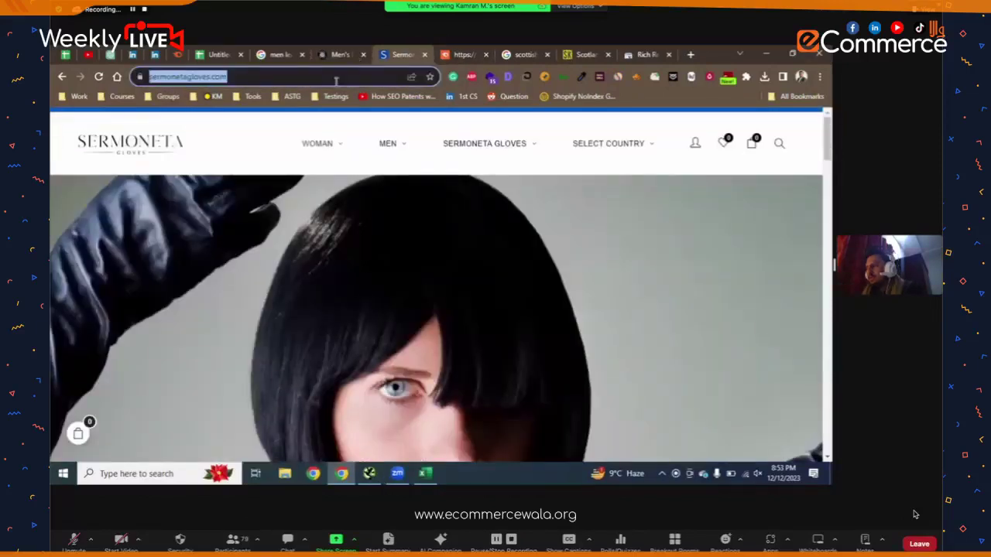
key("ctrl+t")
type("si")
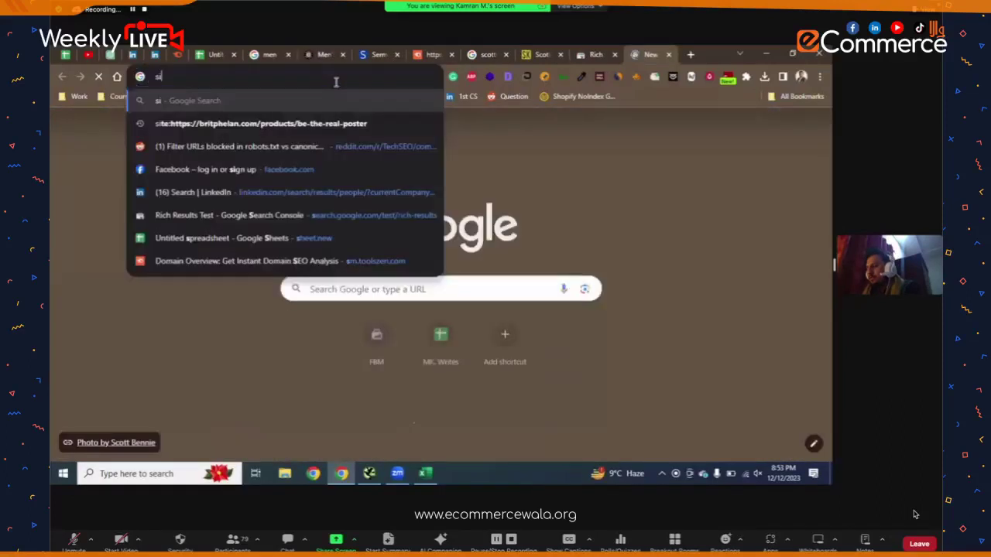
type("t")
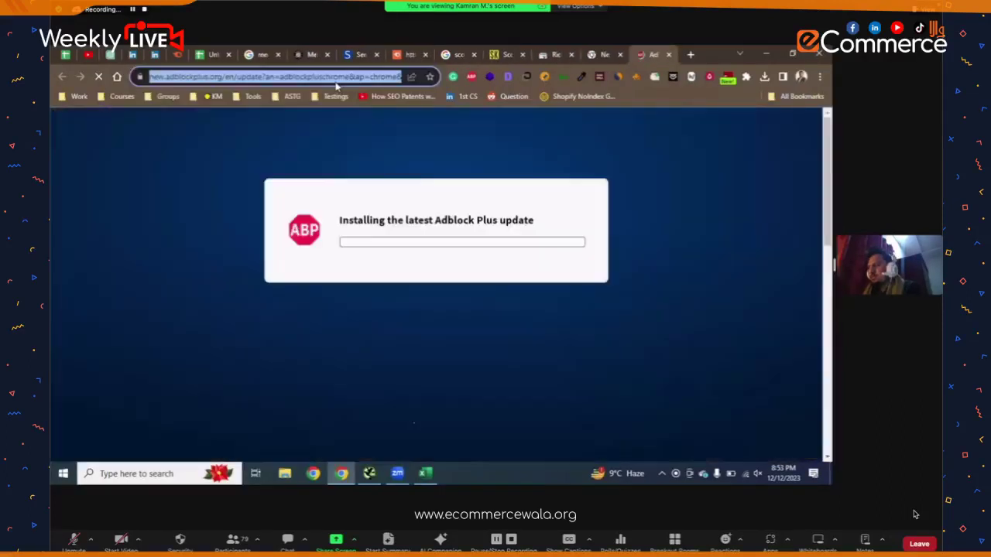
type("site:")
key("ctrl+v")
key("Return")
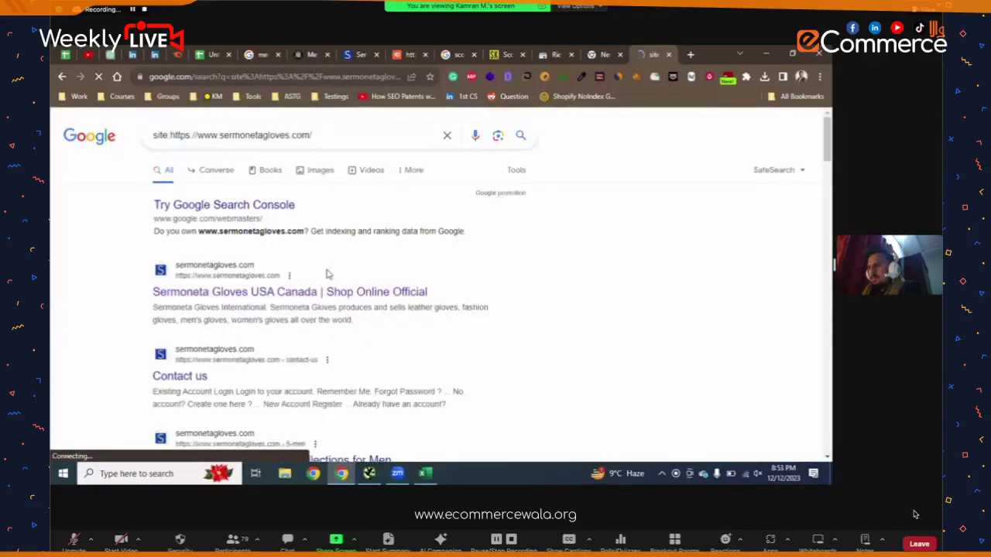
- View the Sermoneta Classic Woman Collection result, then return to the Dents men's gloves tab
scroll(328, 273, "down", 1)
scroll(329, 274, "down", 5)
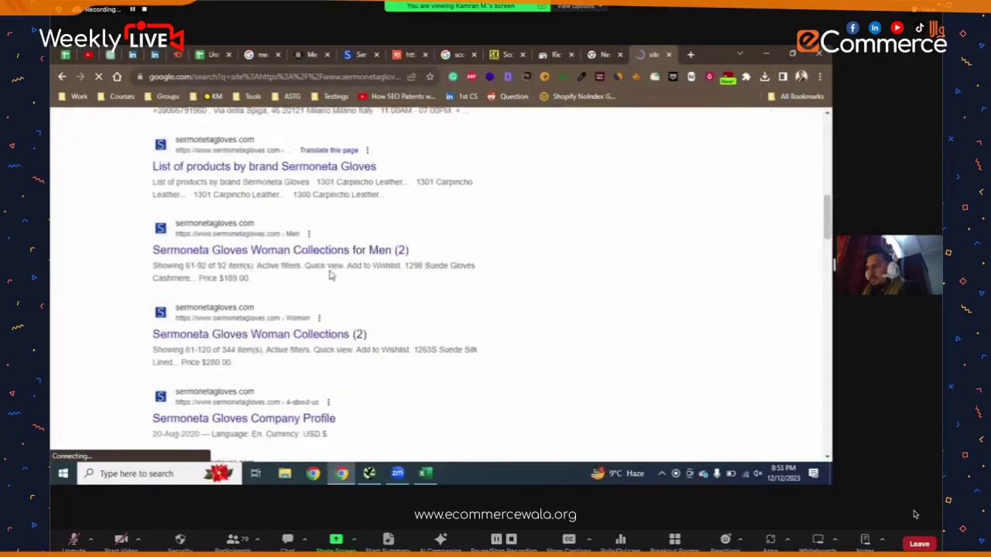
scroll(330, 275, "down", 5)
scroll(330, 275, "up", 5)
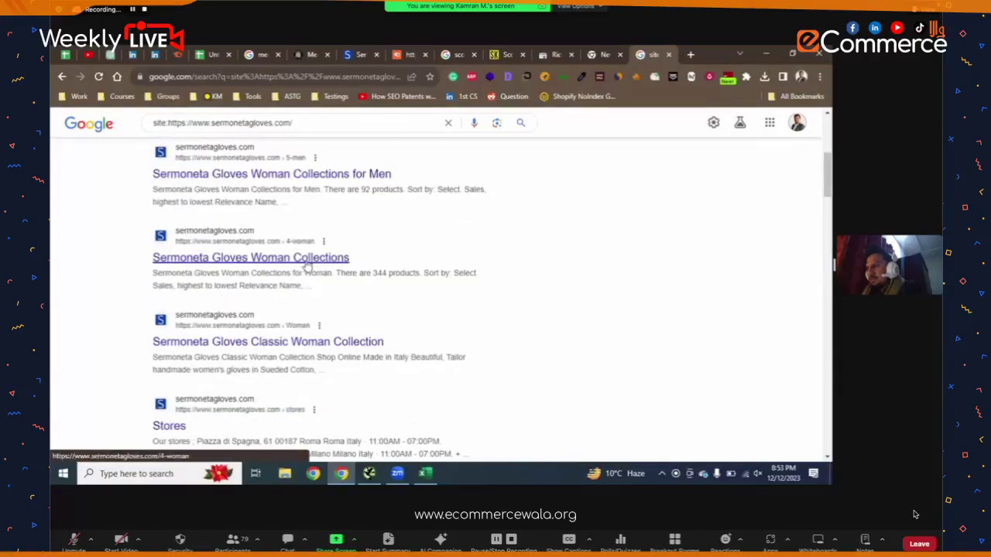
left_click(305, 345)
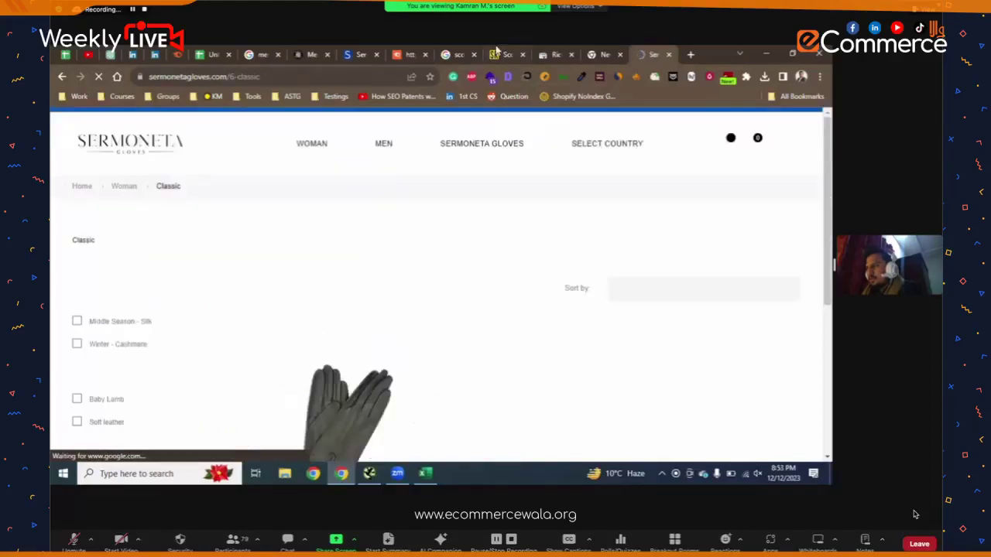
scroll(438, 288, "down", 5)
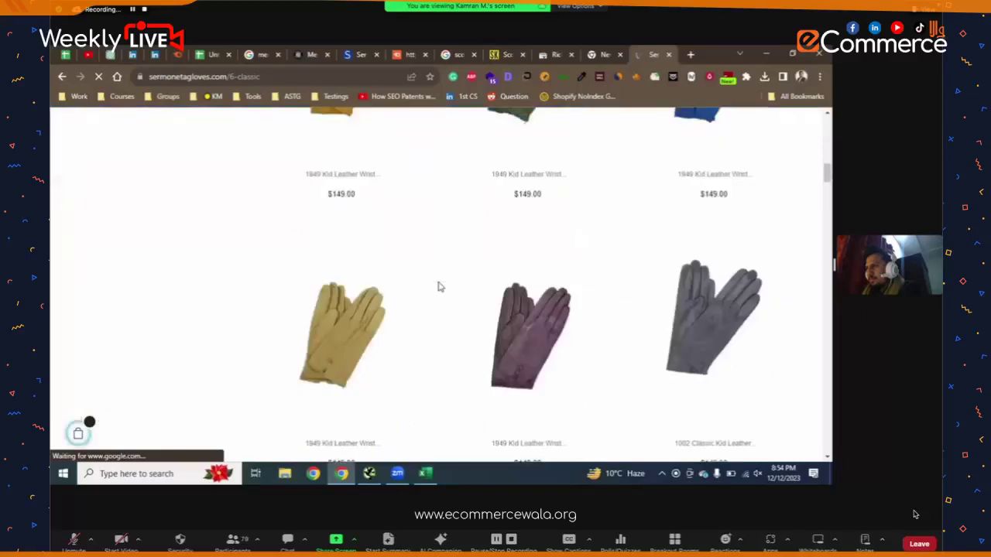
mouse_move(333, 211)
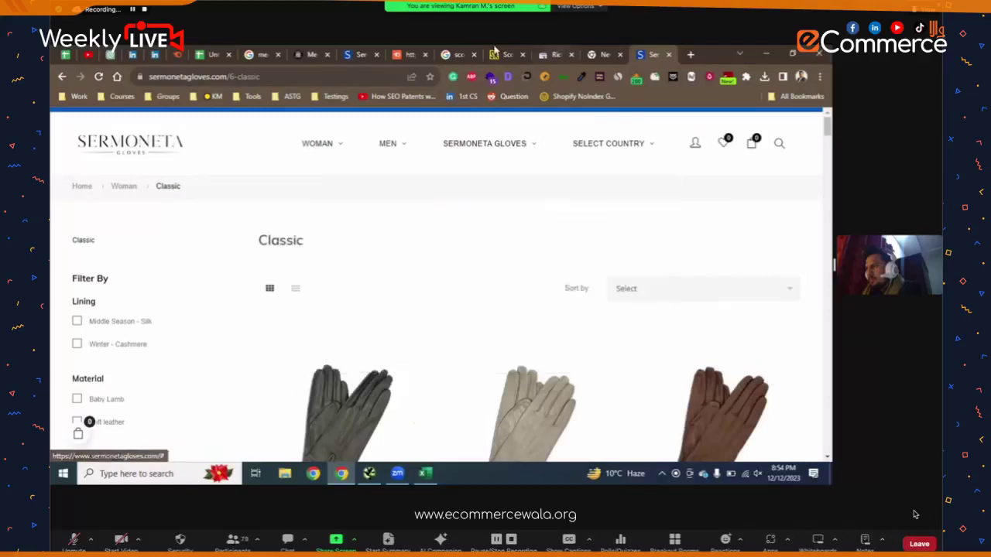
left_click(310, 54)
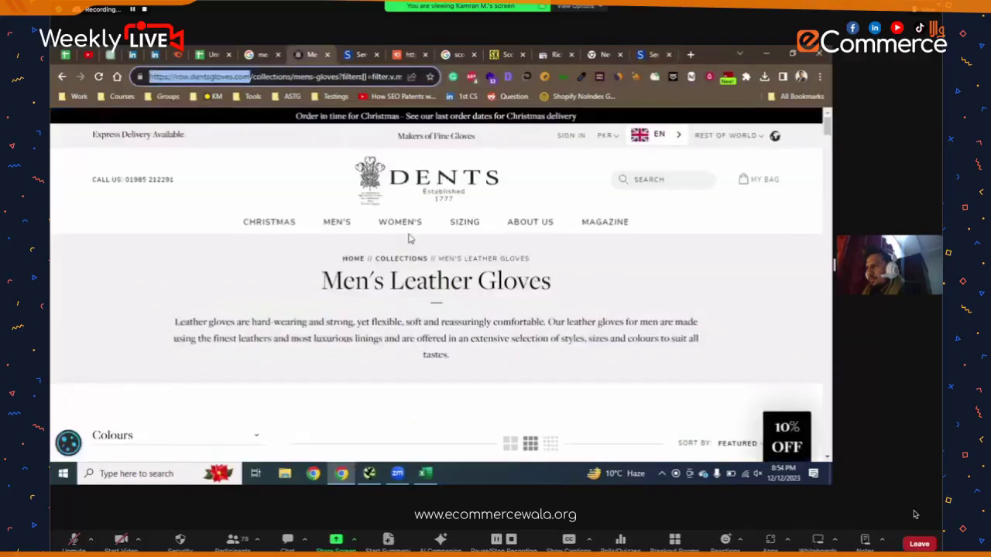
left_click(447, 188)
left_click(297, 77)
key("ctrl+c")
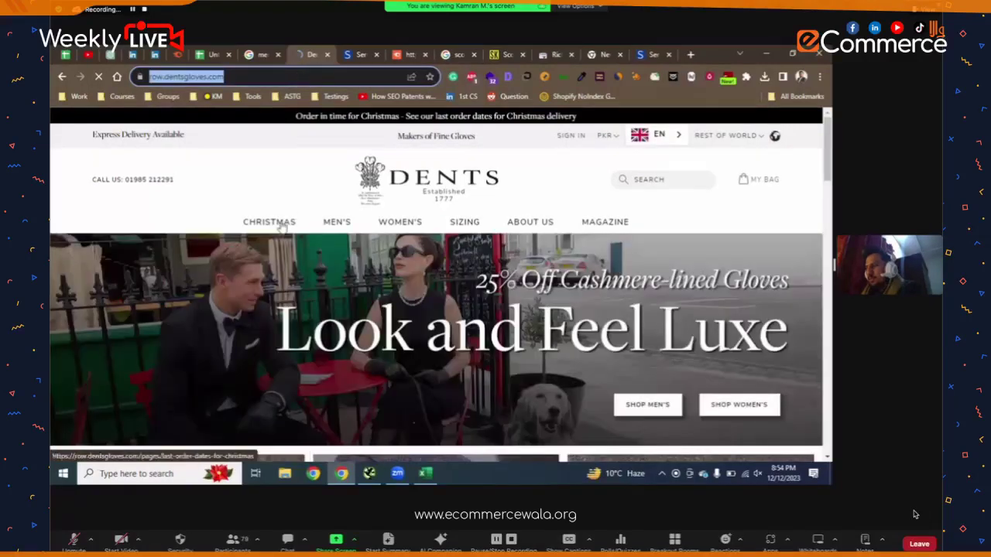
left_click(368, 476)
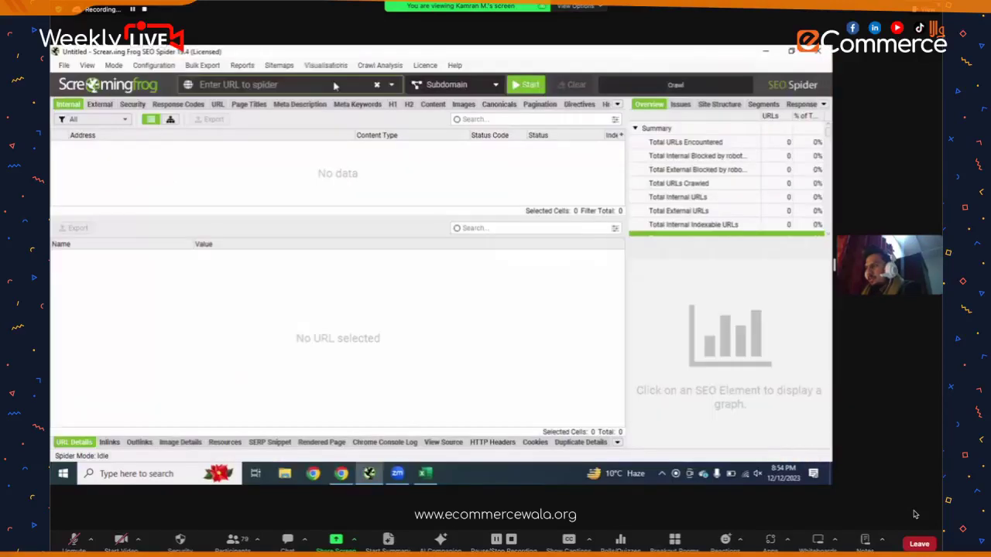
left_click(335, 86)
key("ctrl+v")
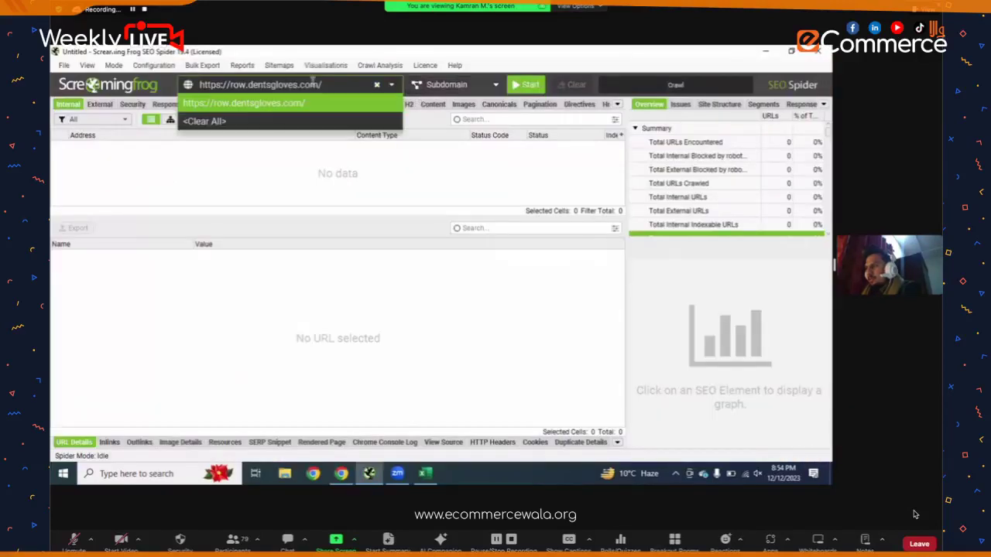
left_click_drag(248, 85, 224, 88)
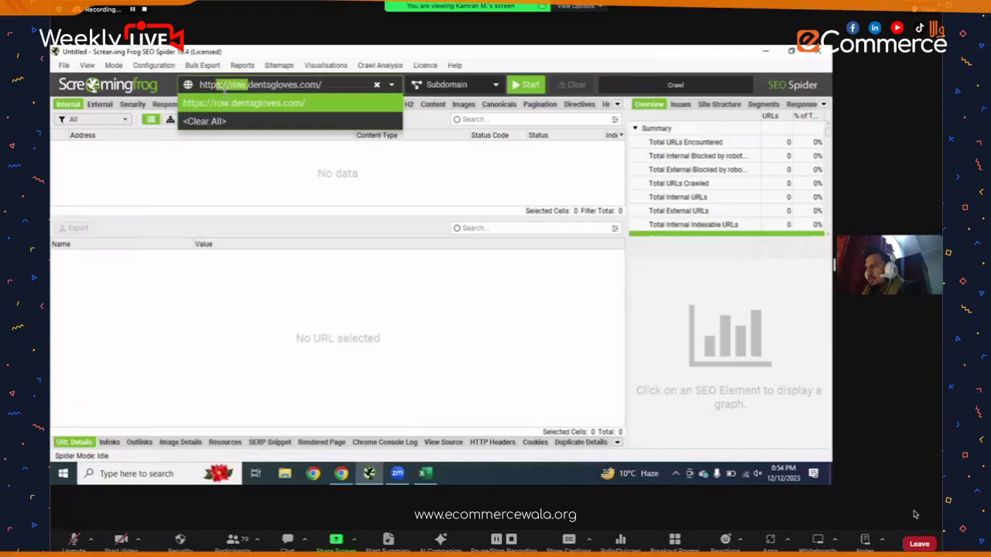
key("shift+End")
double_click(232, 86)
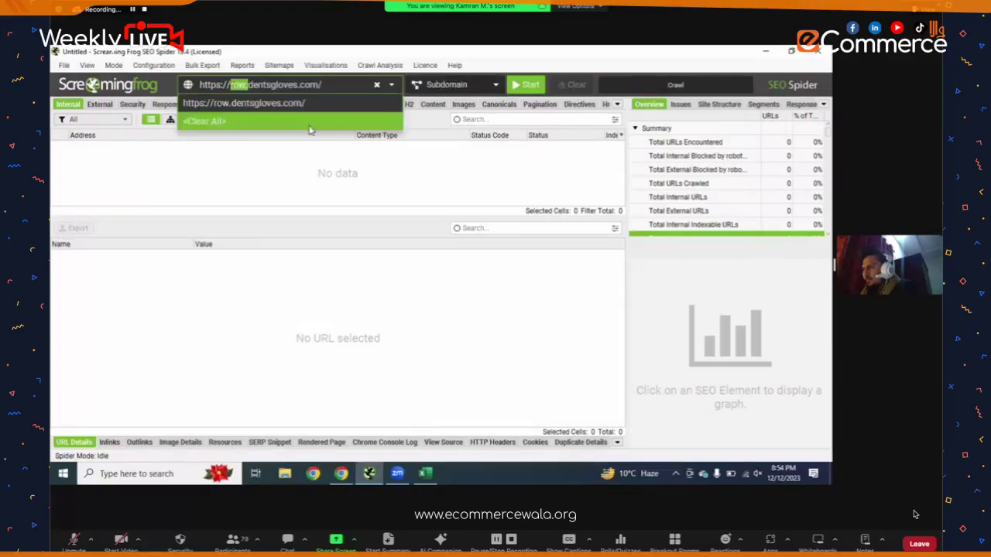
key("BackSpace")
key("Return")
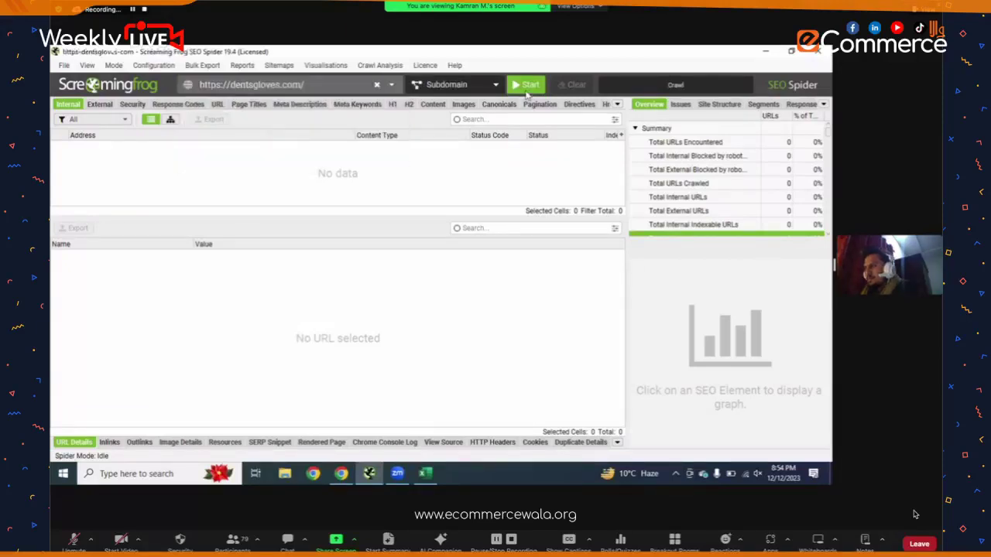
left_click(526, 85)
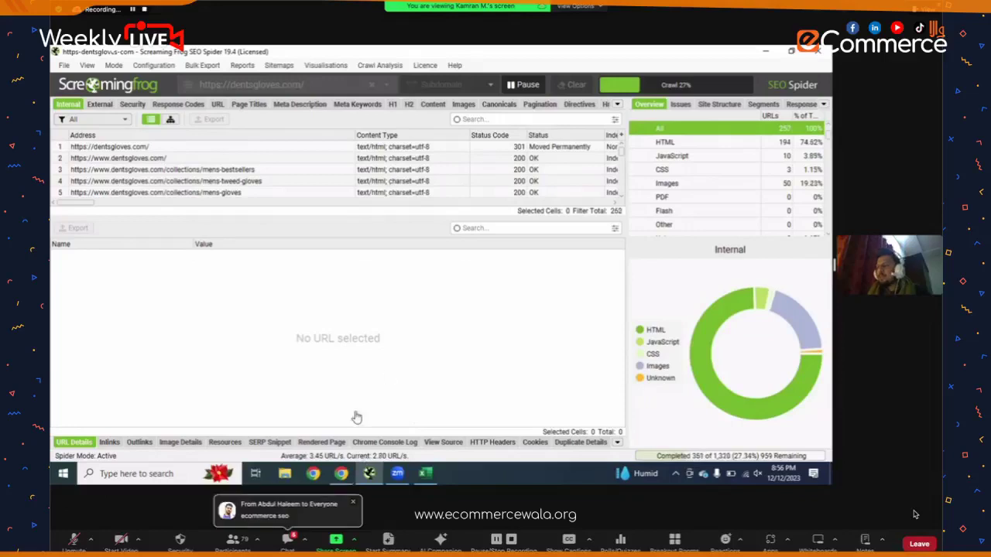
- Leave the crawl running and switch back to the Untitled on-page checklist spreadsheet in Chrome
key("alt+Tab")
scroll(377, 271, "down", 10)
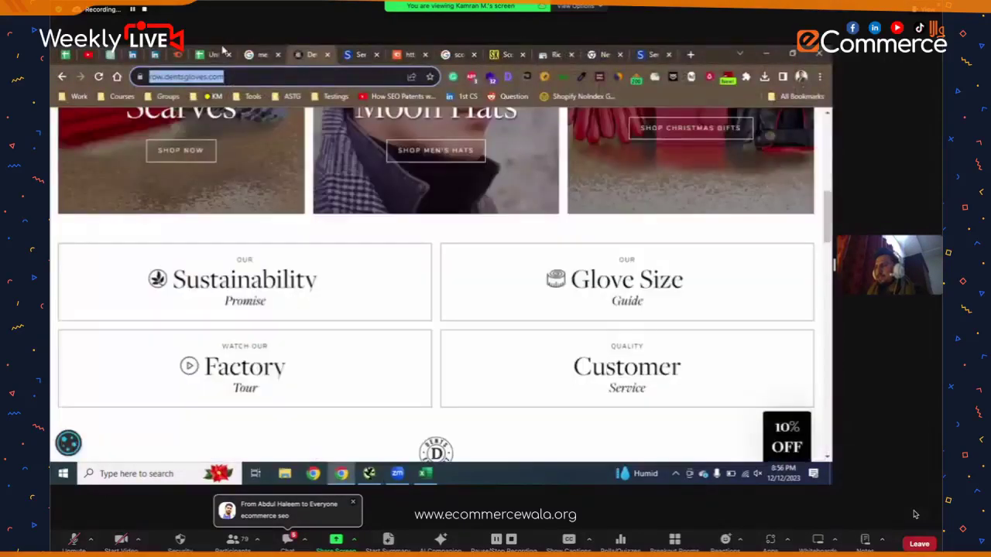
key("ctrl+shift+Tab")
key("ctrl+shift+Tab")
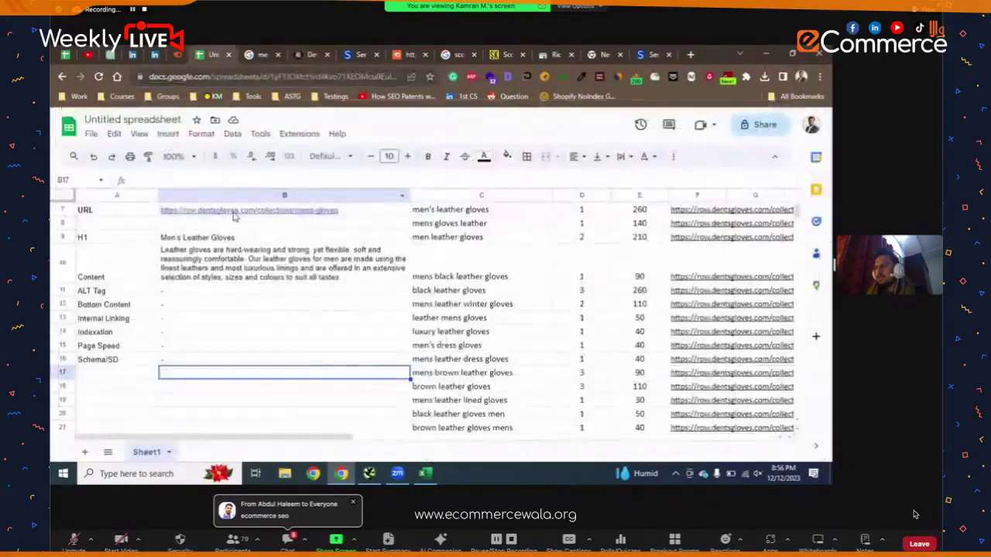
- Open the men's leather gloves link in cell B7, browse the products, and open the Delta glove
left_click(240, 229)
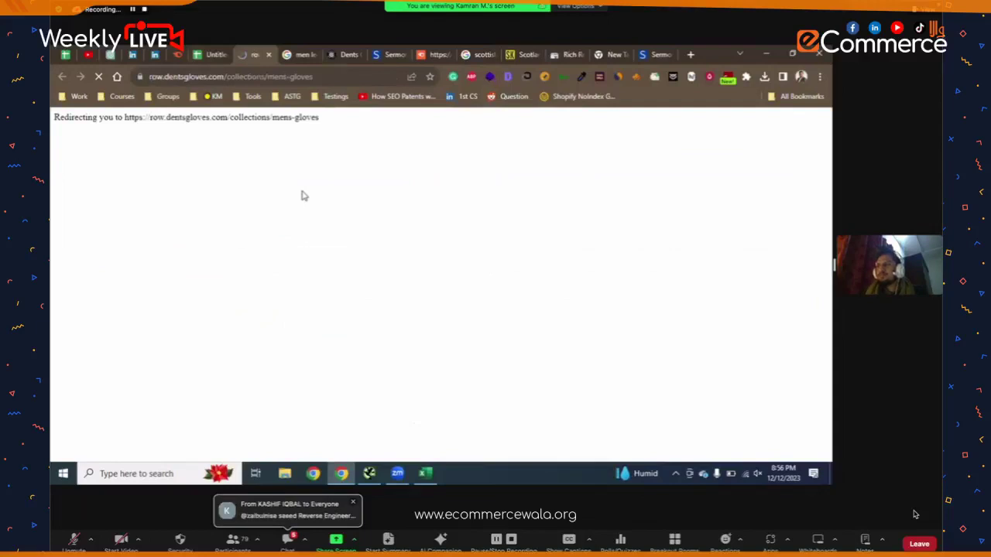
scroll(304, 186, "down", 5)
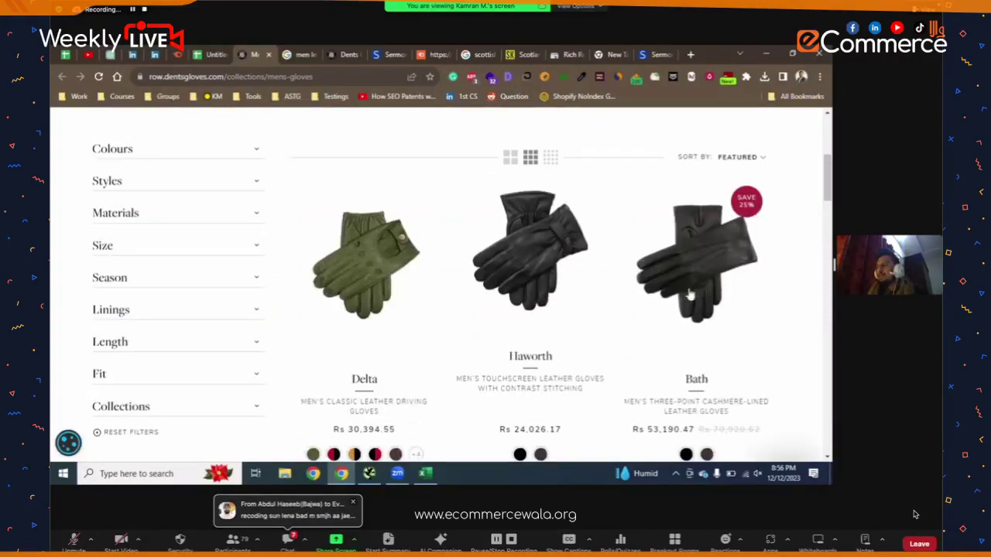
scroll(498, 255, "down", 3)
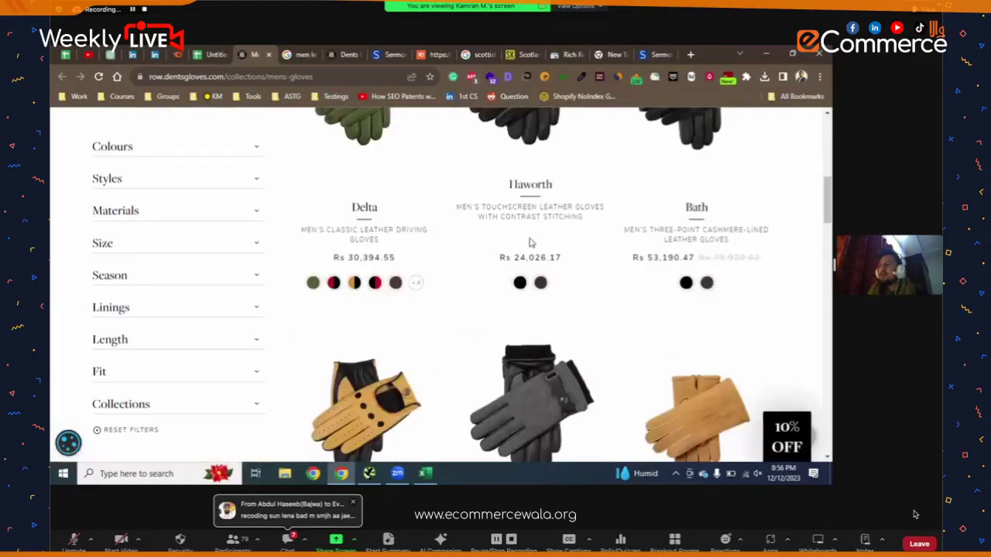
scroll(531, 243, "up", 2)
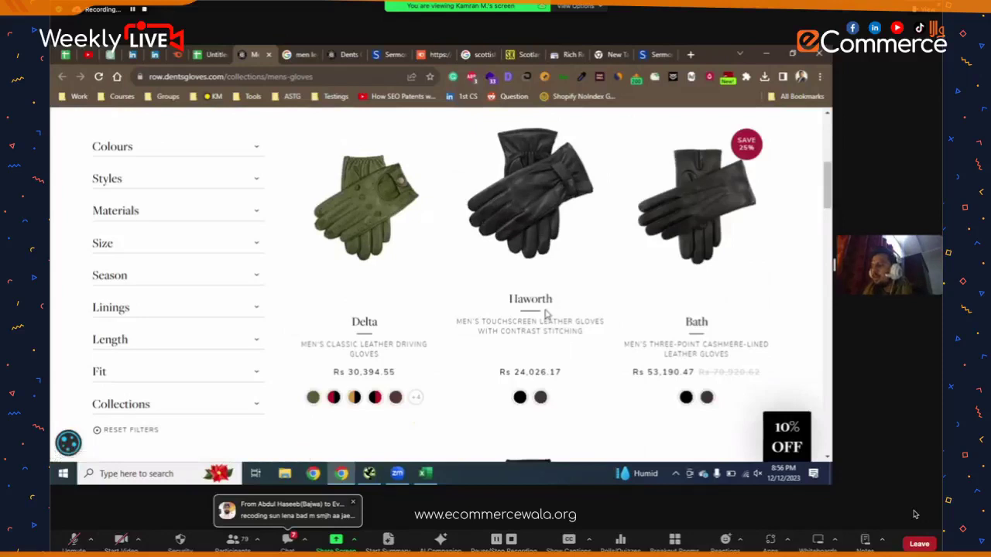
scroll(666, 337, "down", 1)
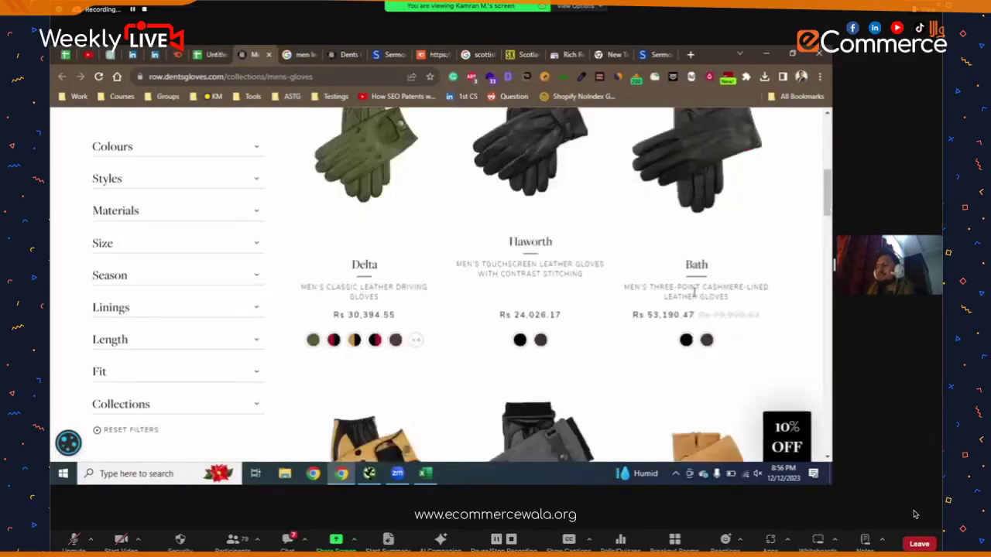
scroll(436, 323, "down", 2)
scroll(395, 323, "down", 1)
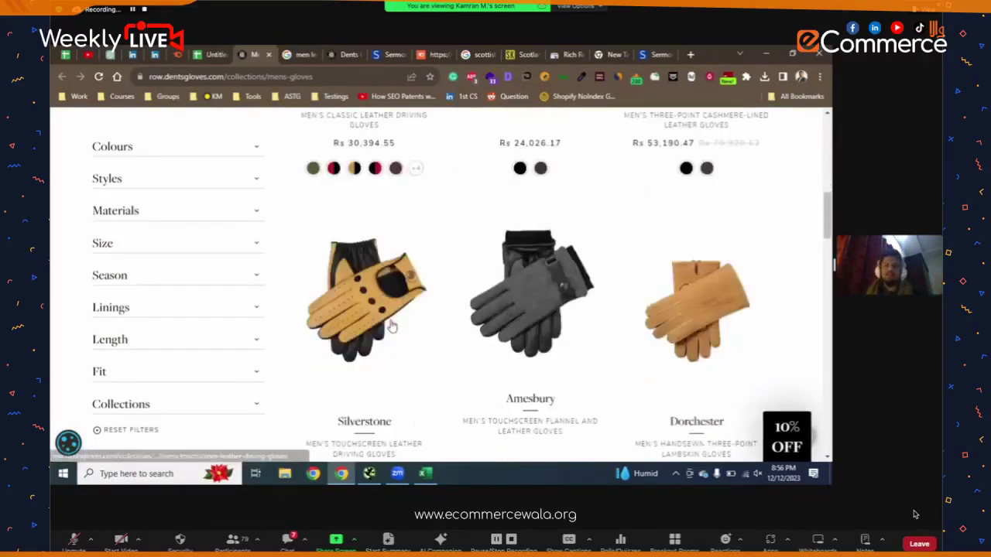
scroll(379, 371, "up", 5)
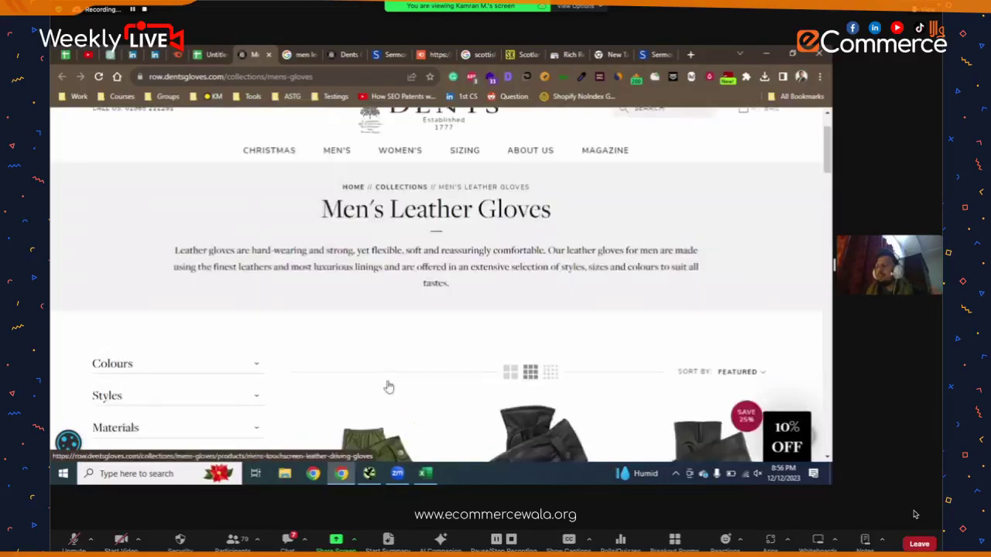
scroll(387, 388, "down", 2)
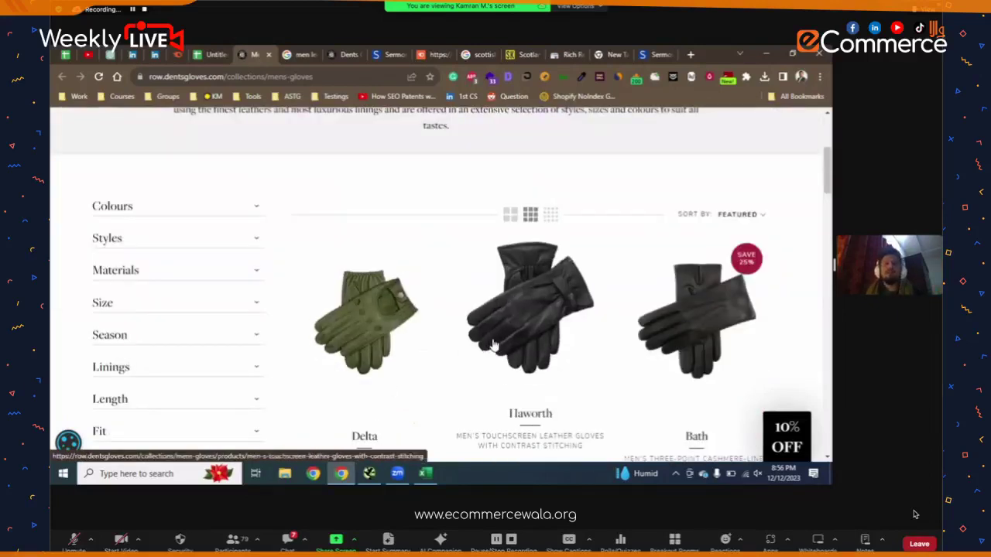
scroll(658, 270, "down", 2)
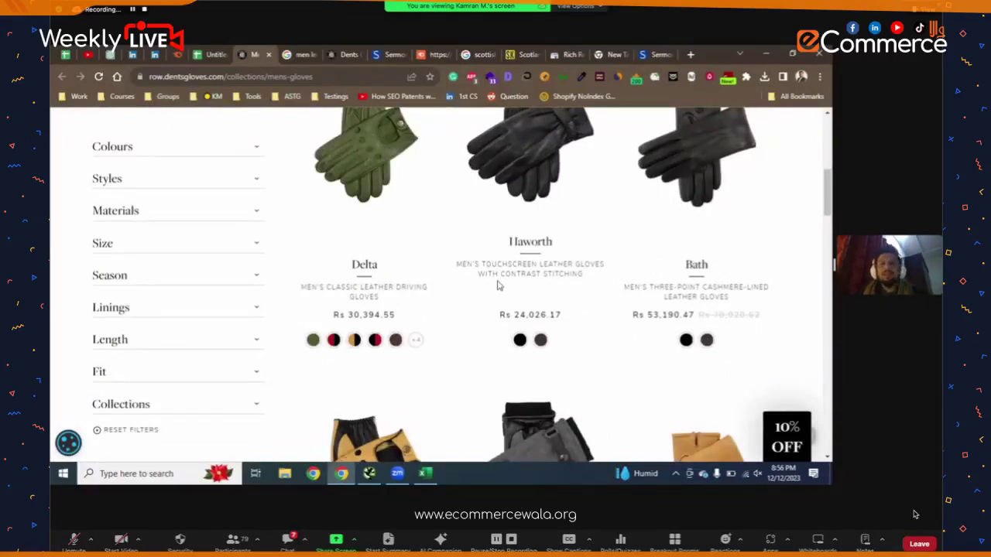
scroll(464, 278, "up", 4)
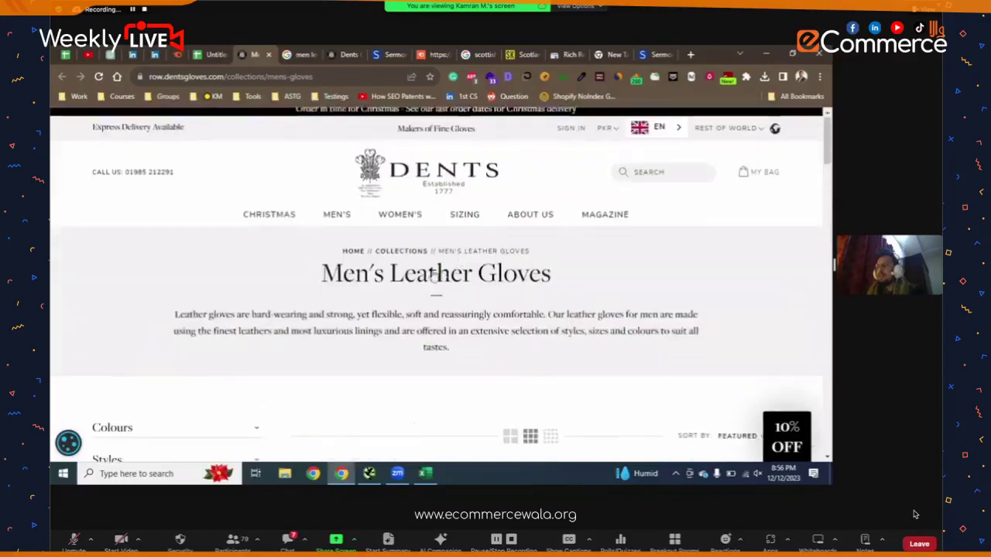
scroll(382, 302, "down", 3)
left_click(382, 302)
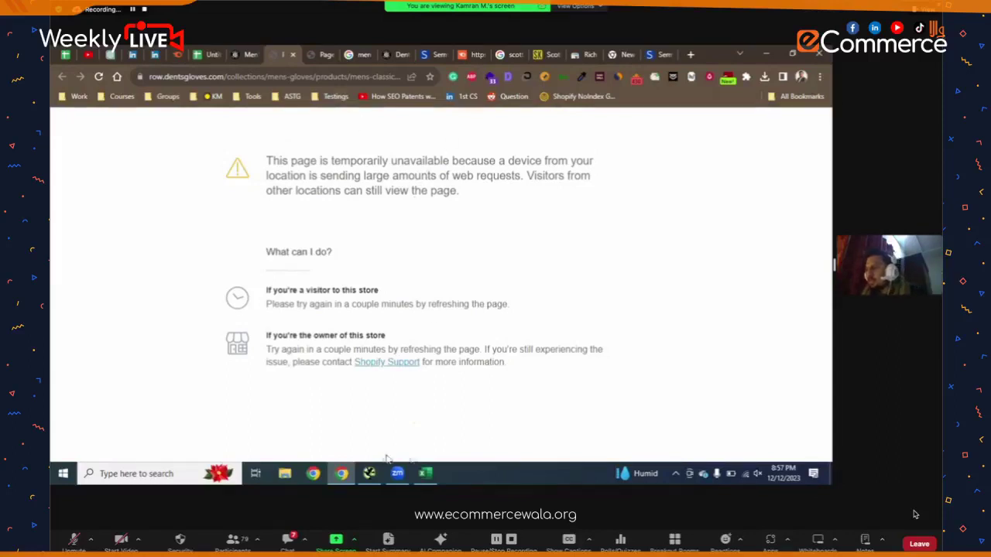
- Switch back to the Screaming Frog crawl, now at 947 of 1,423 URLs
left_click(369, 474)
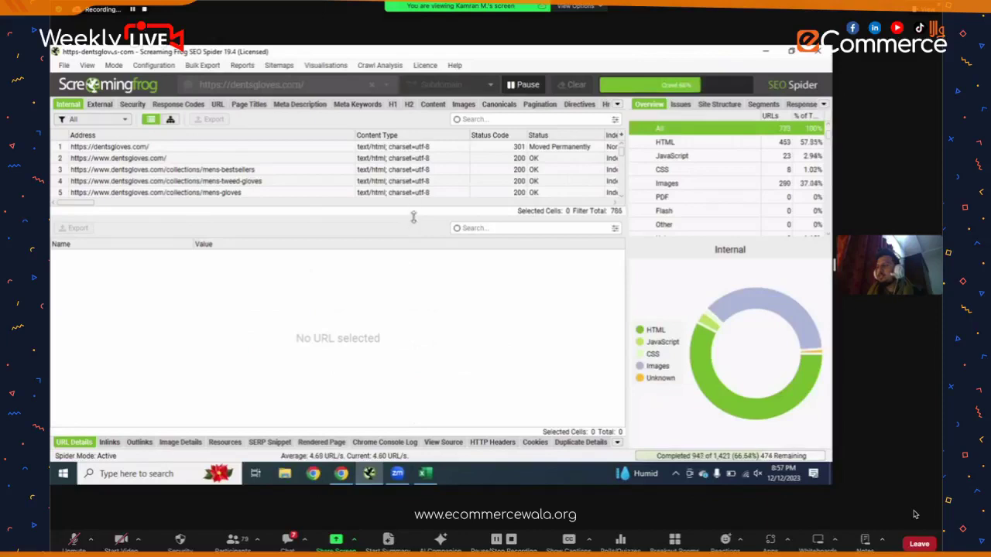
- Drag the table splitter down so the crawled URL list shows many more rows
left_click_drag(412, 256, 406, 356)
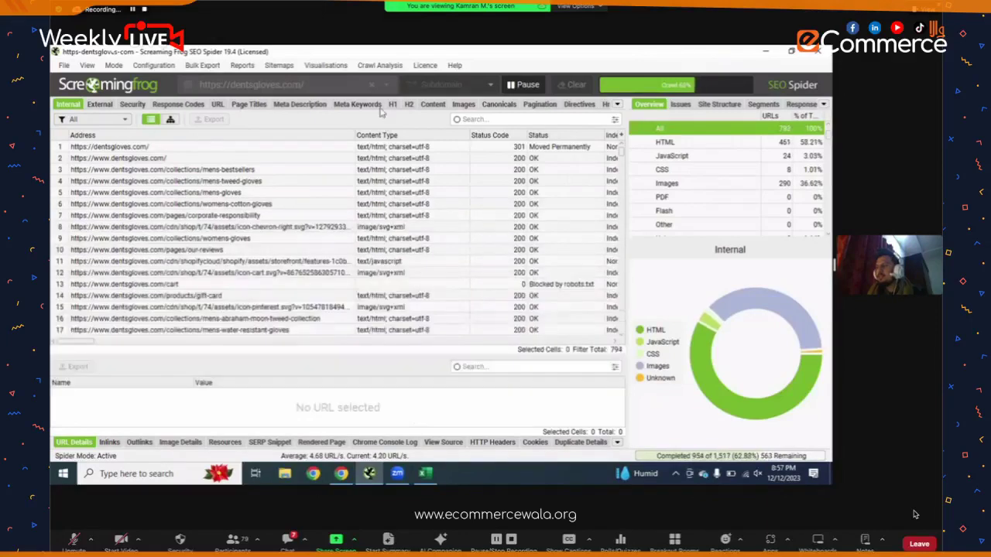
- Display the Force-Directed Directory Tree Diagram of dentsgloves.com and zoom in and out on it
left_click(326, 65)
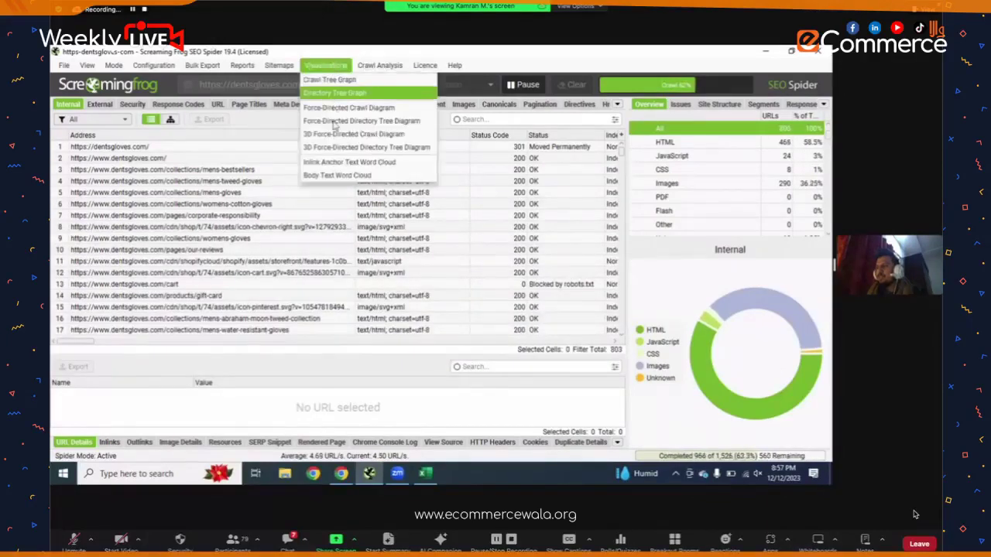
left_click(334, 122)
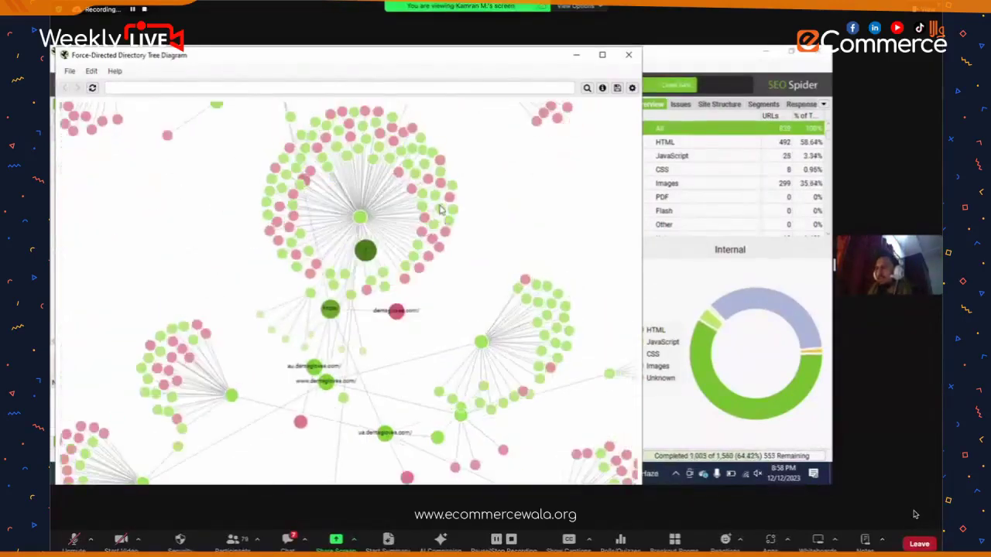
scroll(528, 232, "down", 3)
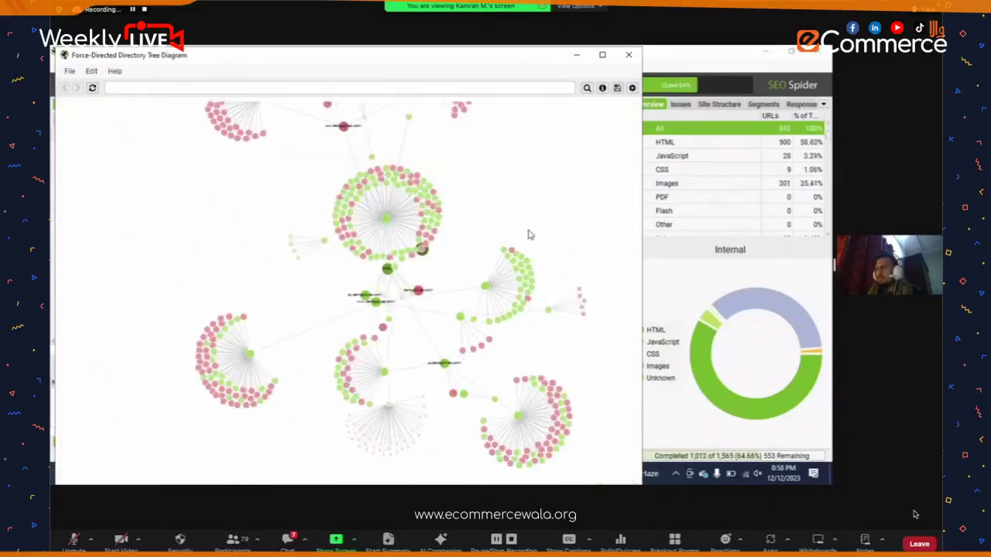
scroll(557, 169, "down", 2)
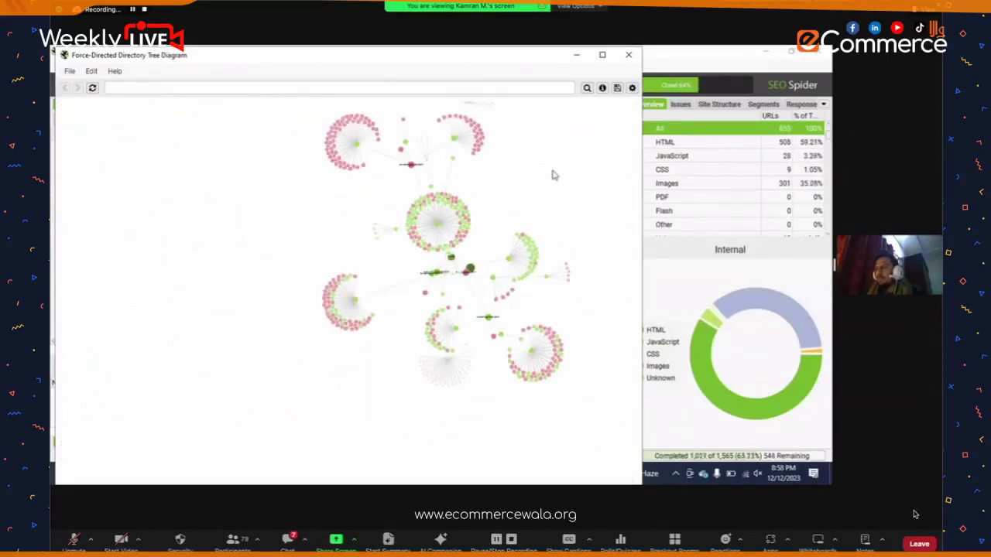
scroll(531, 186, "up", 4)
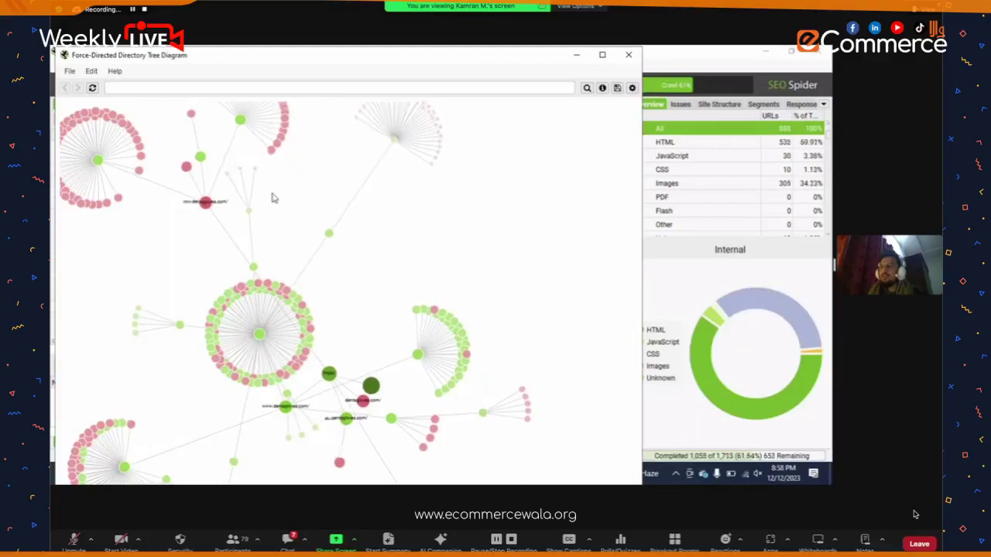
mouse_move(269, 153)
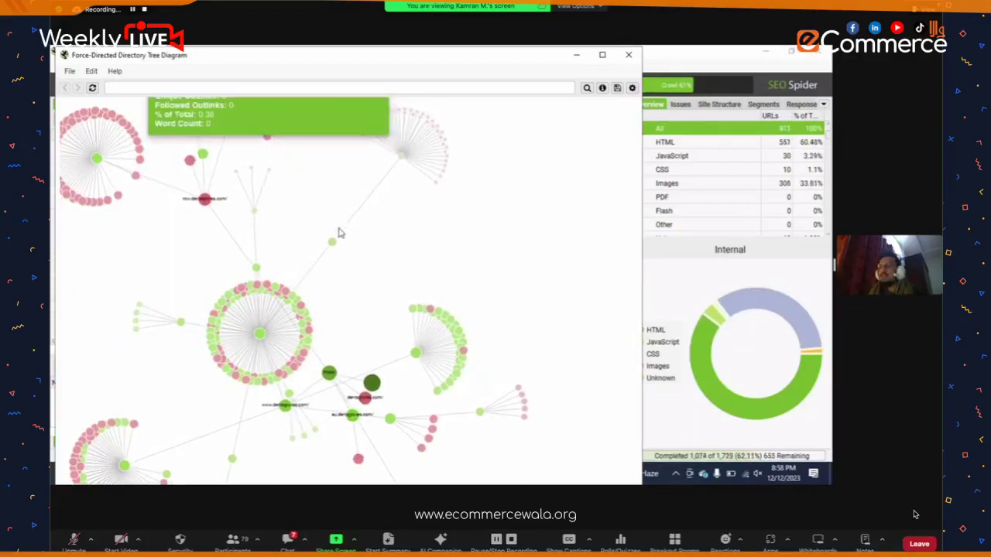
left_click(759, 56)
- Switch to Chrome and open a new blank tab showing the Google search page
key("alt+Tab")
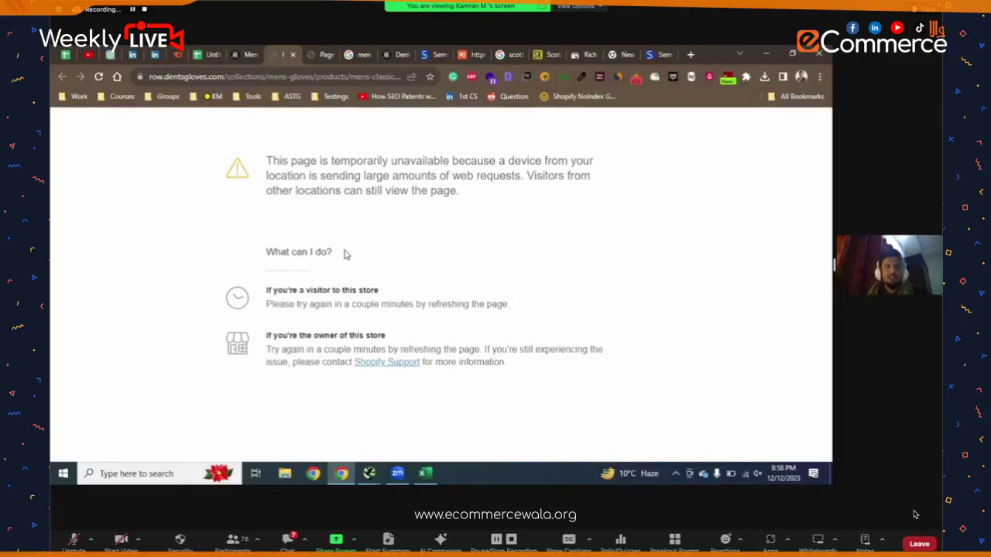
left_click(690, 55)
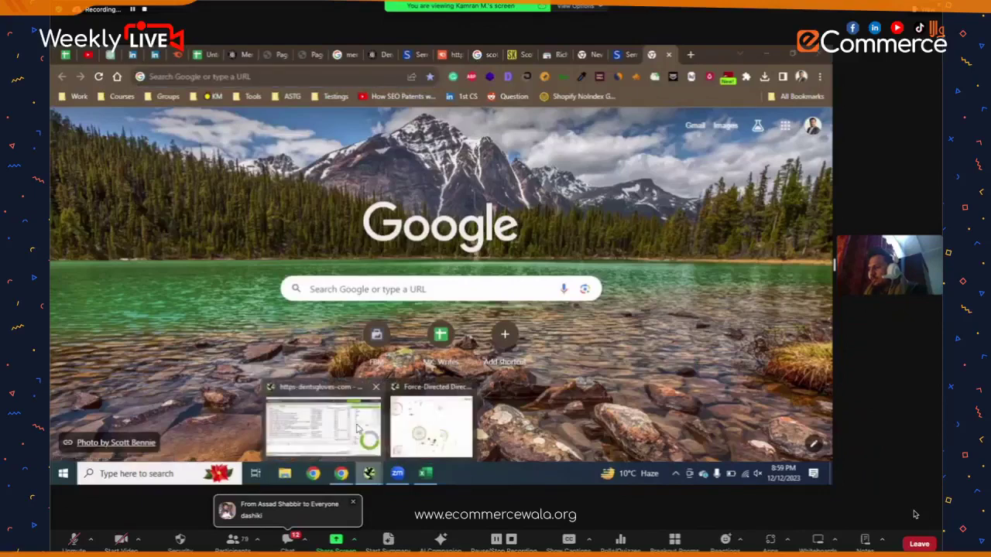
- Pause the dentsgloves.com crawl at 1,361 of 2,023 URLs and bring up the saved Crawls list
left_click(358, 430)
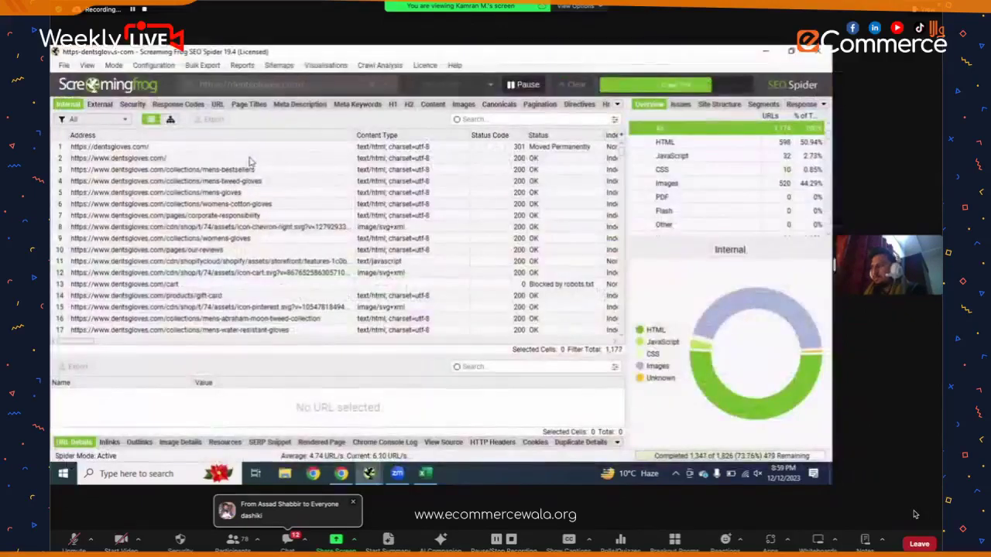
left_click(367, 170)
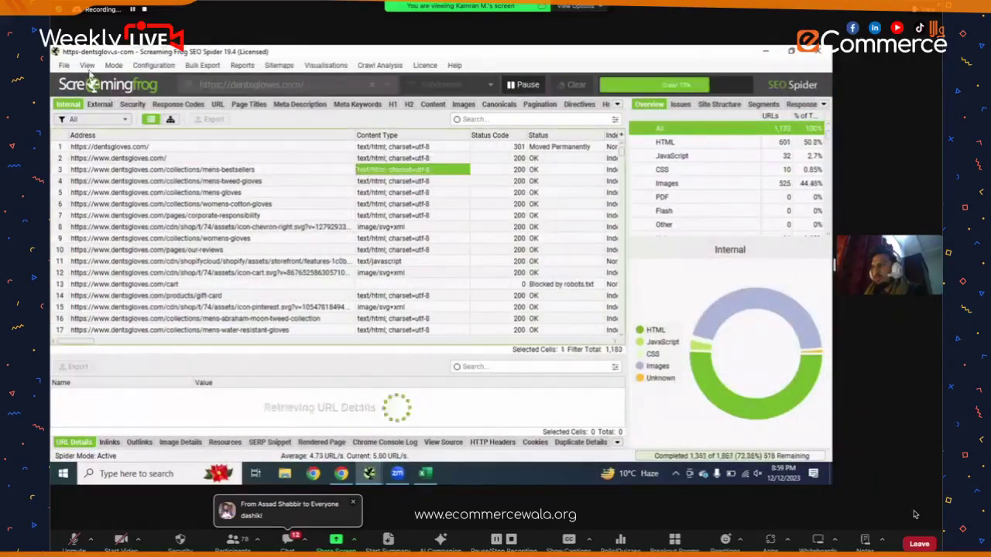
left_click(66, 65)
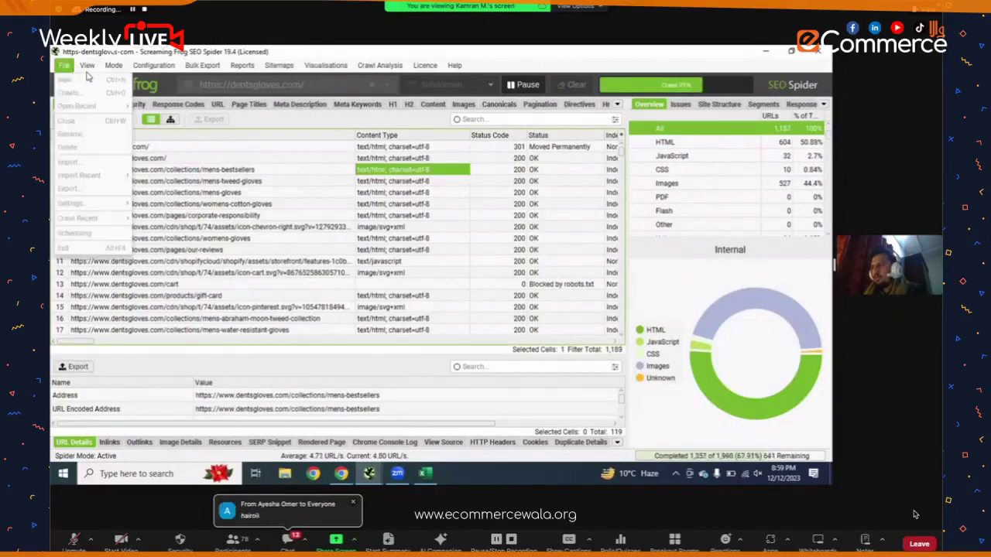
left_click(86, 65)
left_click(515, 89)
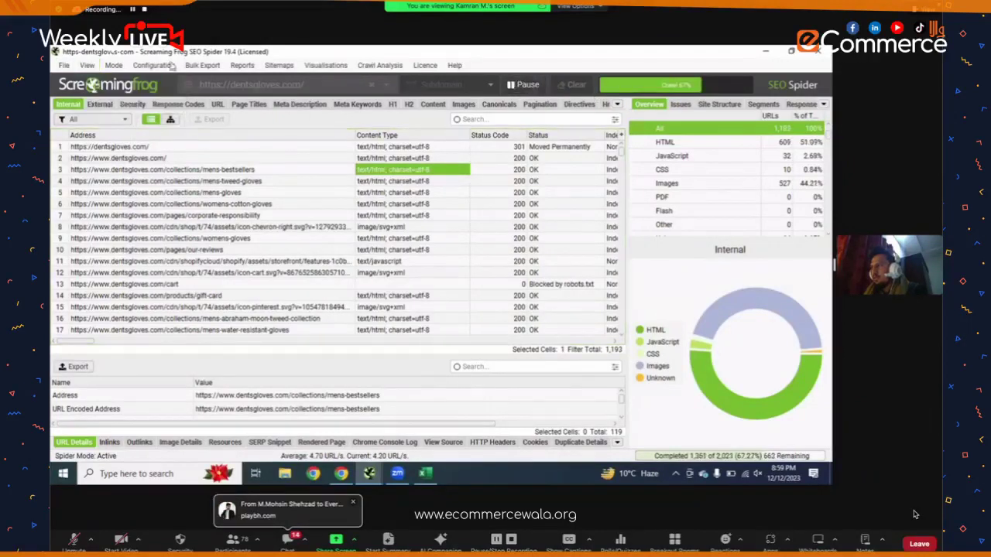
left_click(64, 65)
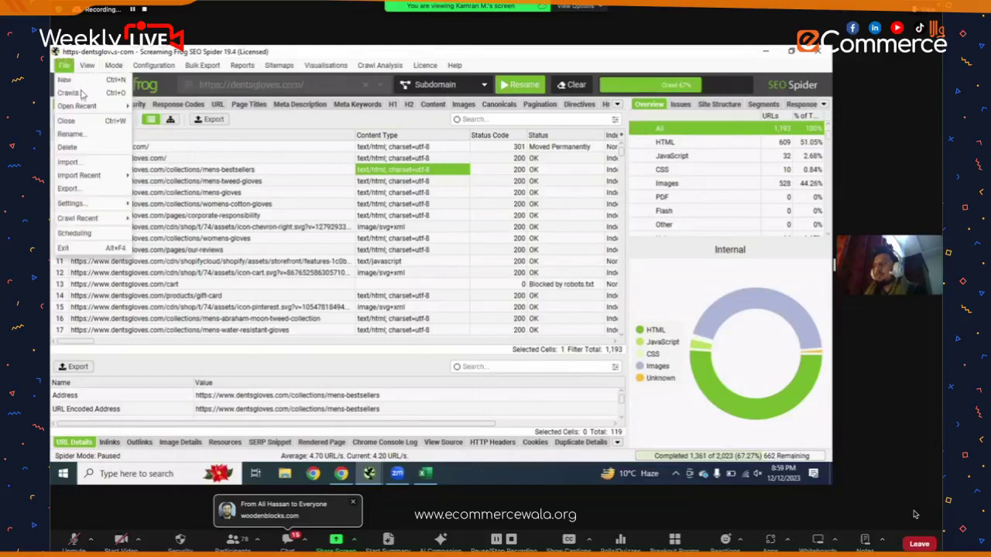
key("Escape")
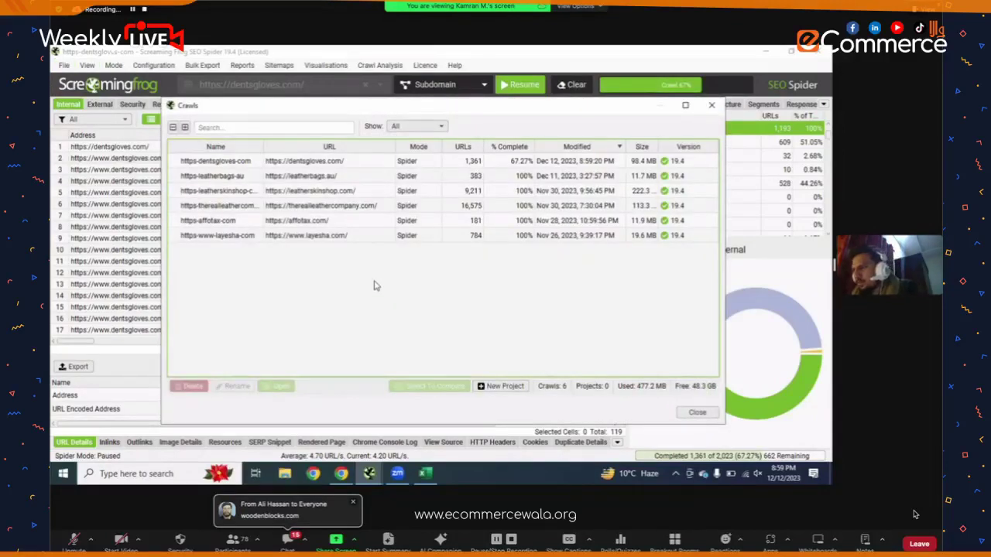
- Select the saved leatherskinshop.com crawl in the Crawls list and load it
left_click(357, 194)
left_click(280, 386)
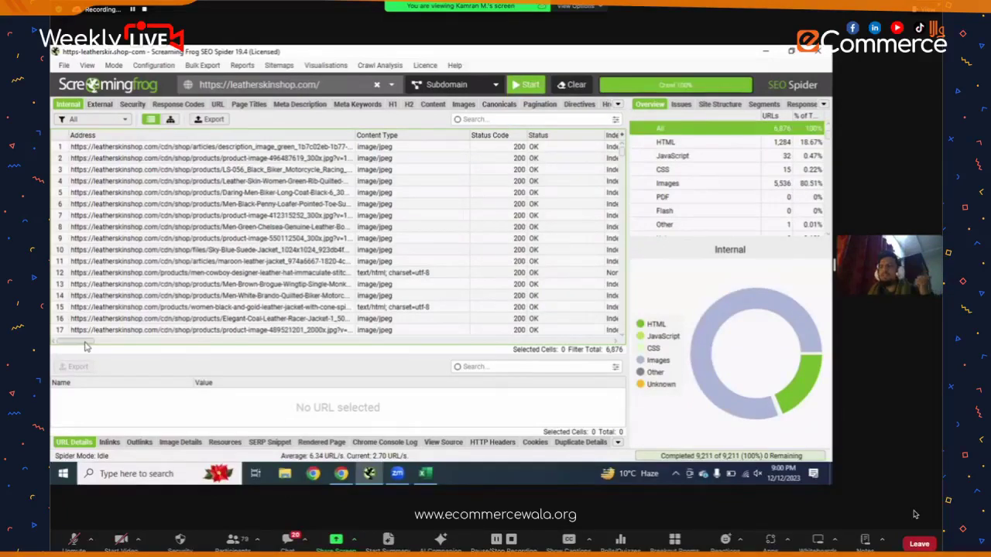
- Sort the leatherskinshop.com crawl by Address so the homepage lists first, then copy the site URL
left_click_drag(93, 345, 71, 344)
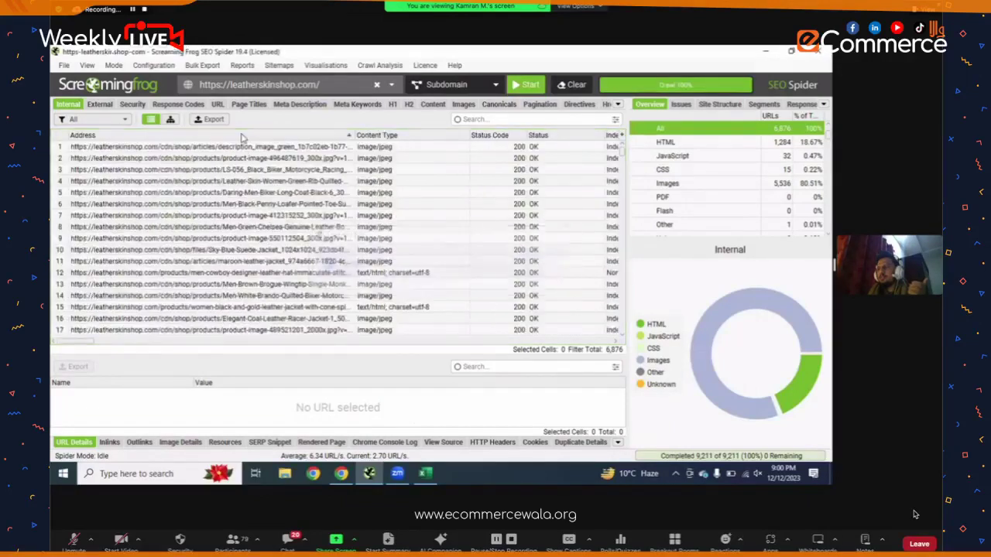
left_click(242, 136)
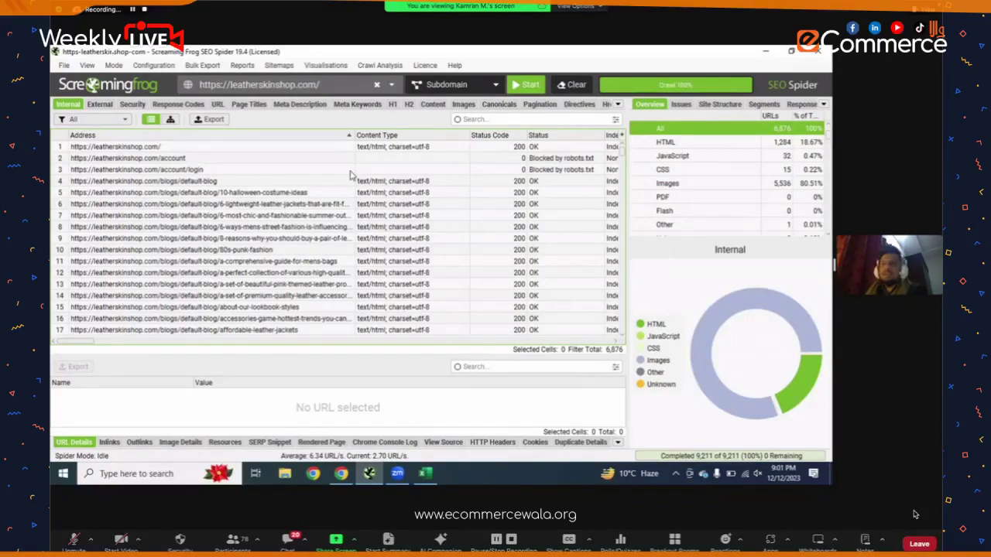
left_click(319, 86)
key("ctrl+c")
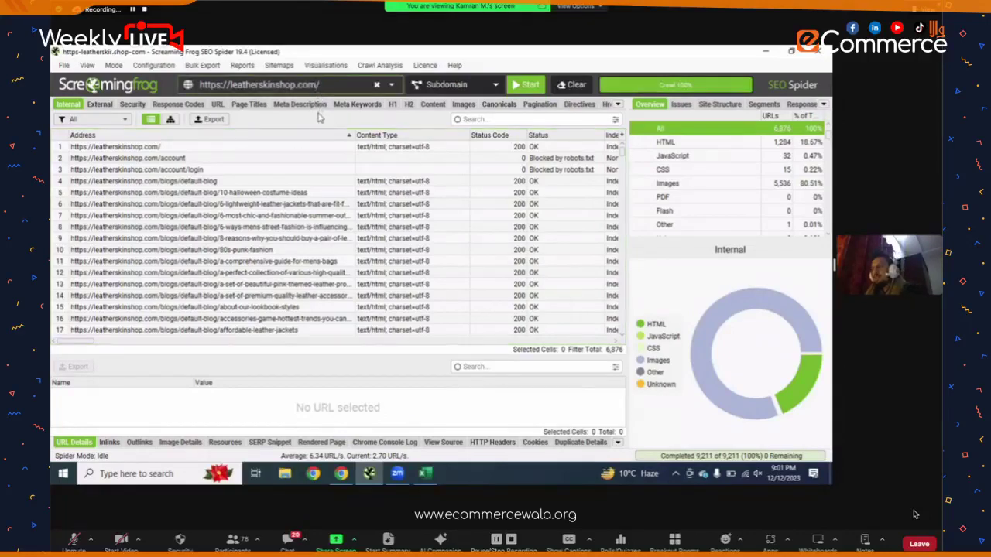
left_click(340, 473)
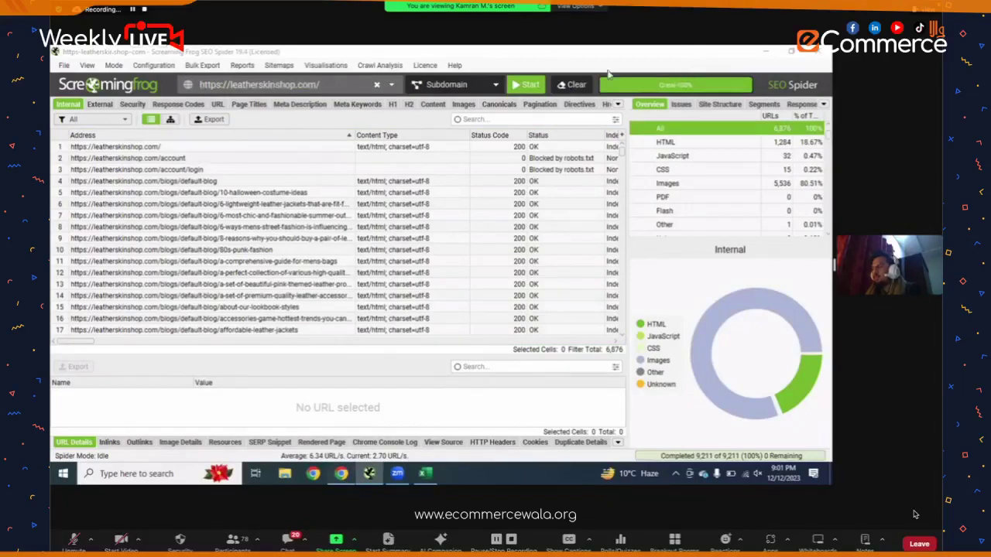
- Load leatherskinshop.com and go to the MEN > Biker Jackets collection
key("ctrl+v")
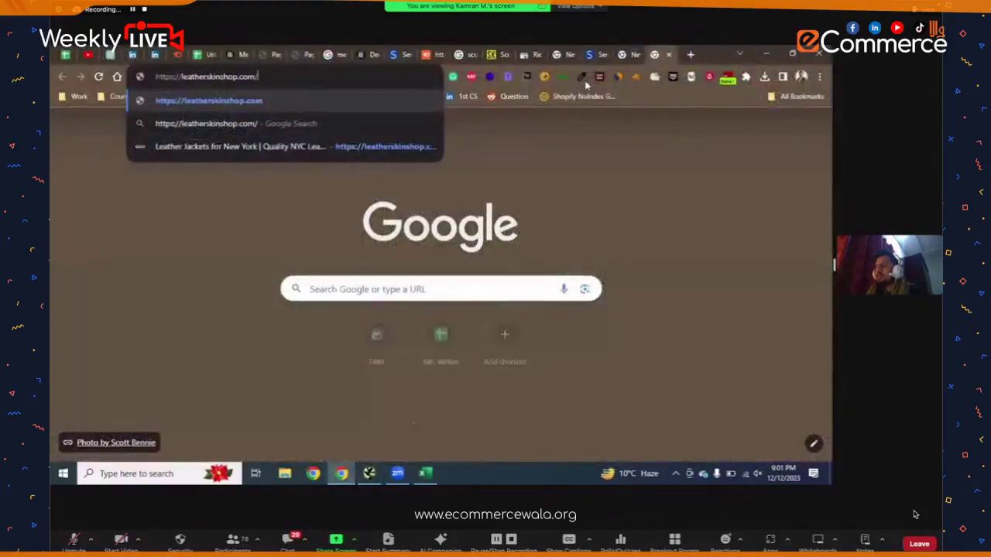
key("Return")
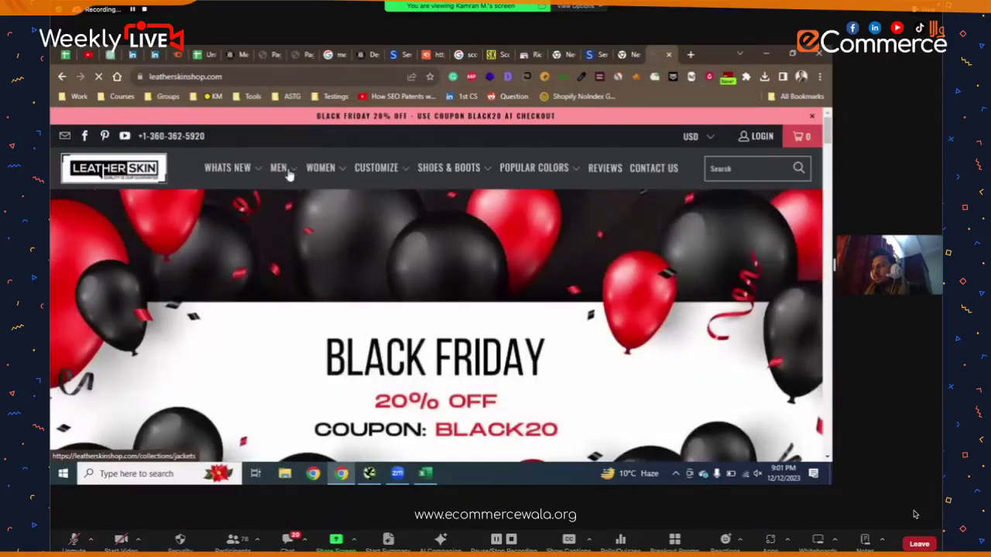
mouse_move(288, 175)
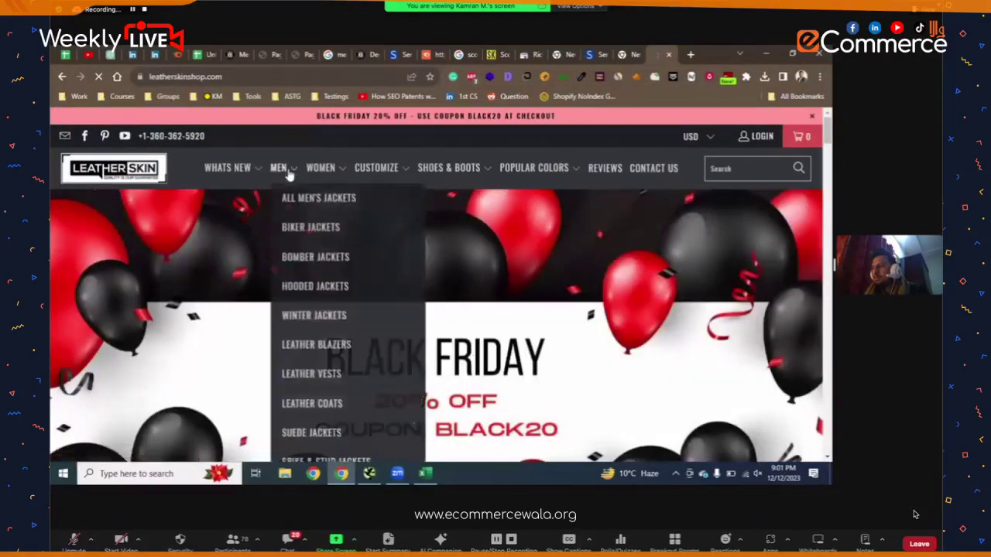
left_click(303, 229)
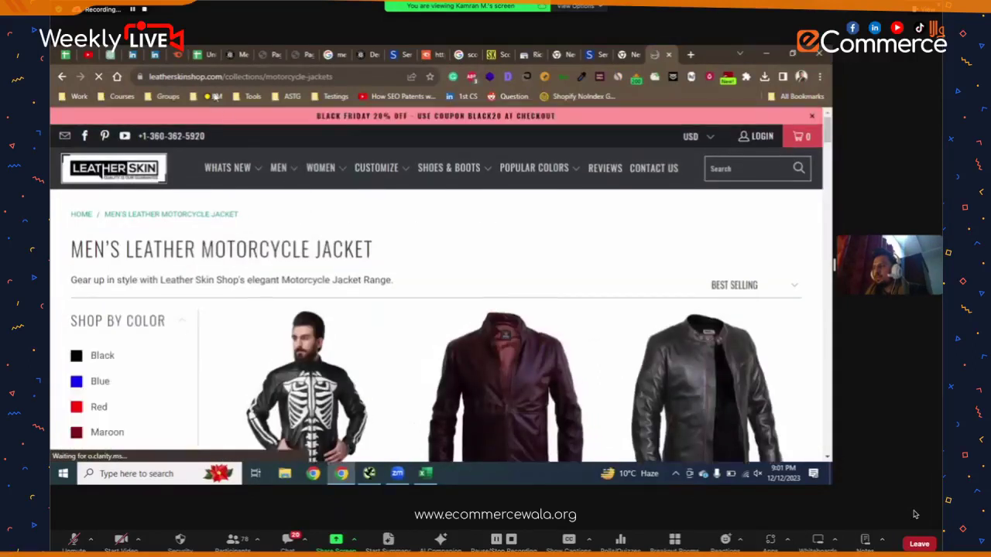
- Select the Men's Leather Motorcycle Jacket collection URL and scroll through the page
left_click(288, 82)
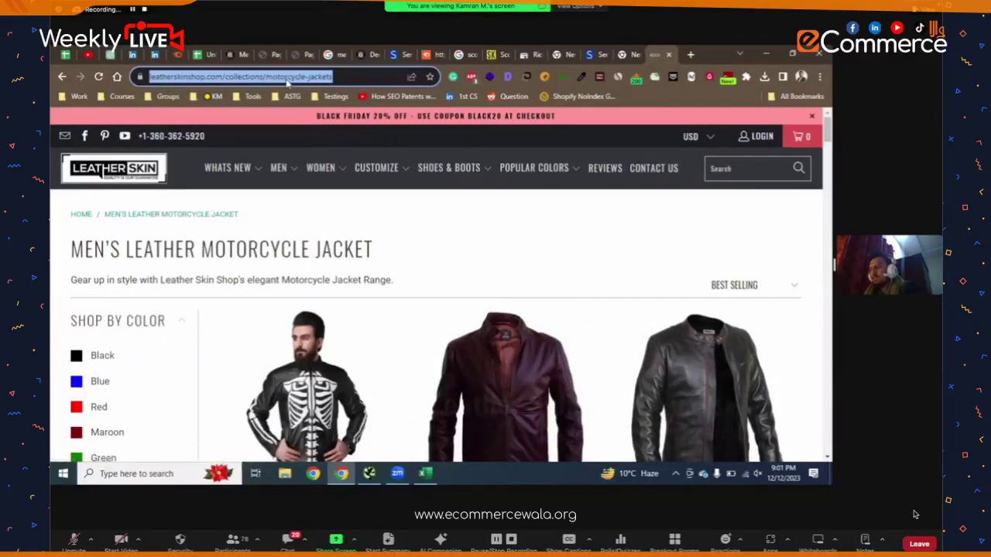
mouse_move(449, 168)
scroll(350, 232, "down", 6)
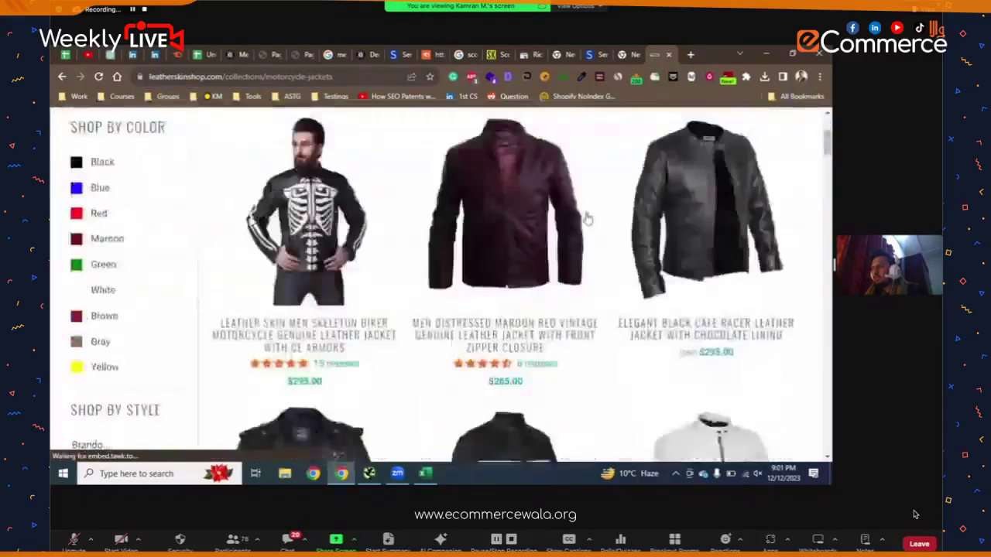
scroll(442, 287, "down", 20)
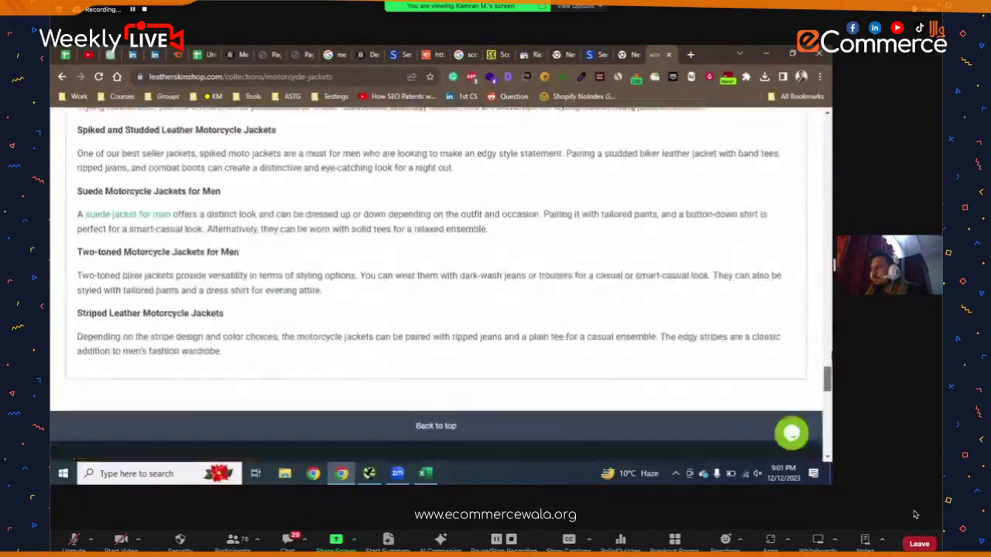
scroll(442, 287, "up", 10)
scroll(441, 287, "up", 10)
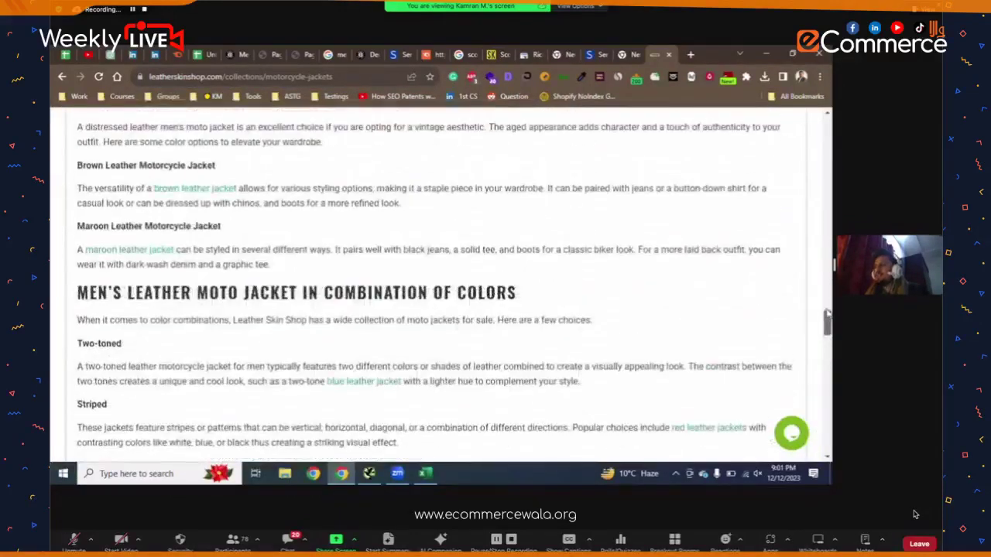
scroll(442, 286, "up", 15)
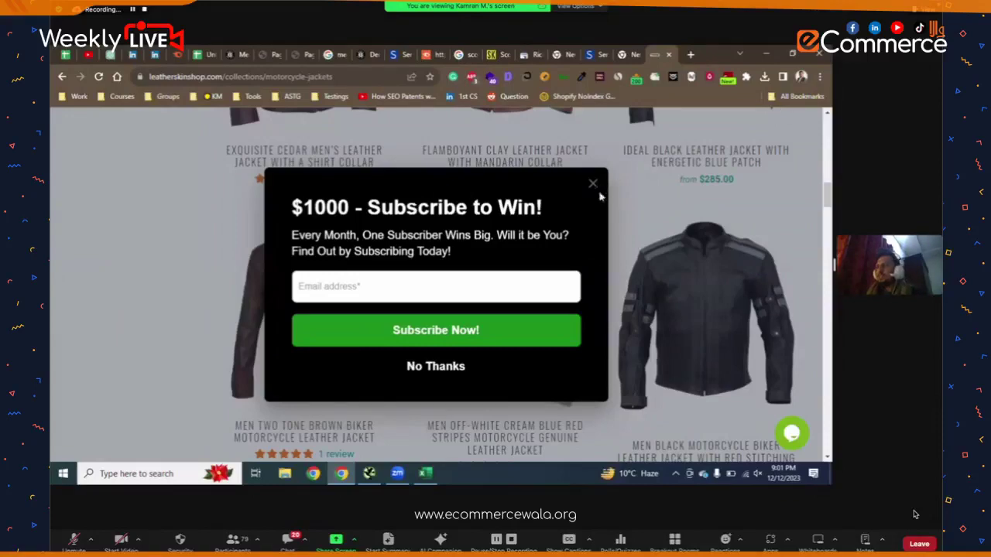
- Close the $1000 Subscribe to Win popup on the collection page
left_click(597, 186)
scroll(604, 190, "down", 8)
scroll(608, 188, "down", 5)
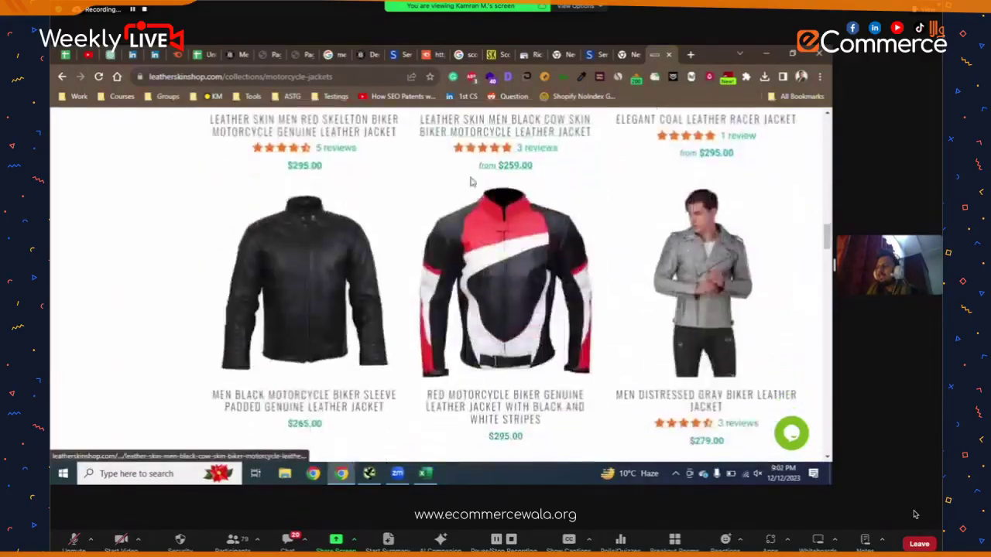
scroll(746, 316, "up", 15)
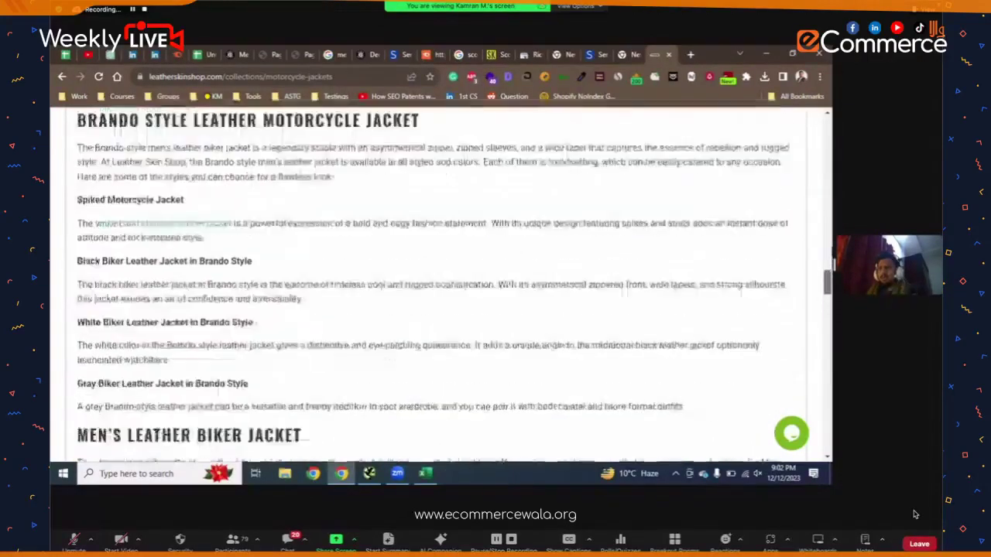
- Scroll through the styling-tip sections and highlight the Two-toned biker jackets paragraph
scroll(356, 125, "down", 1)
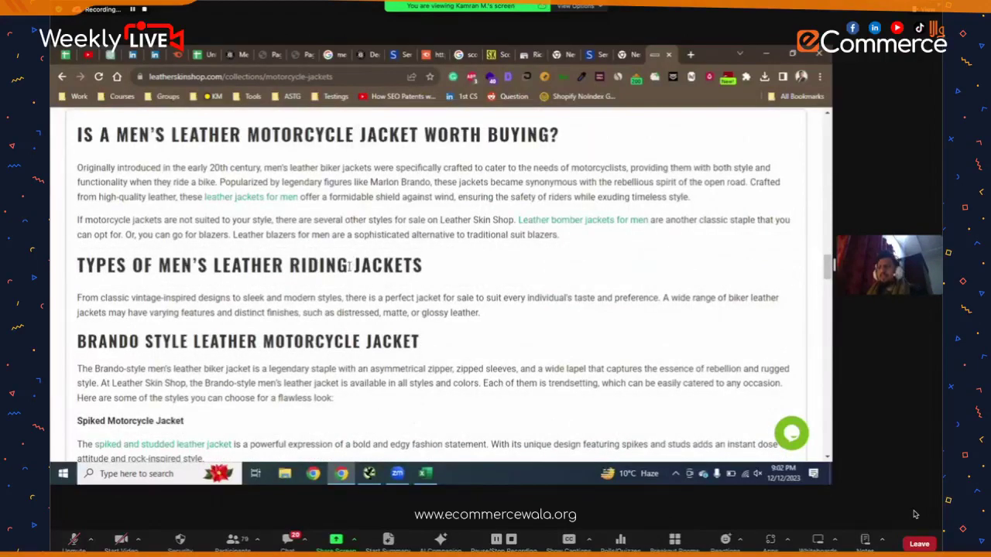
scroll(348, 266, "down", 6)
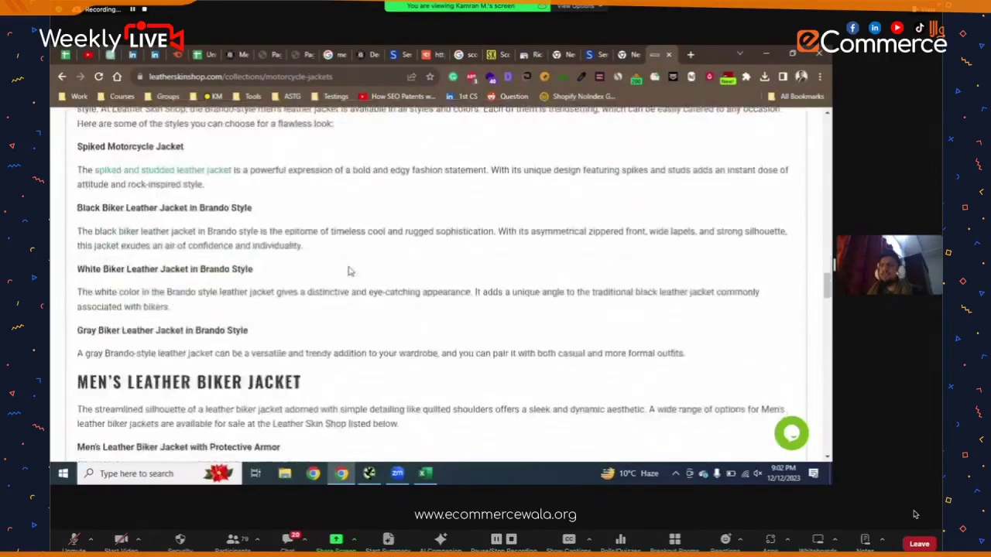
scroll(349, 271, "down", 8)
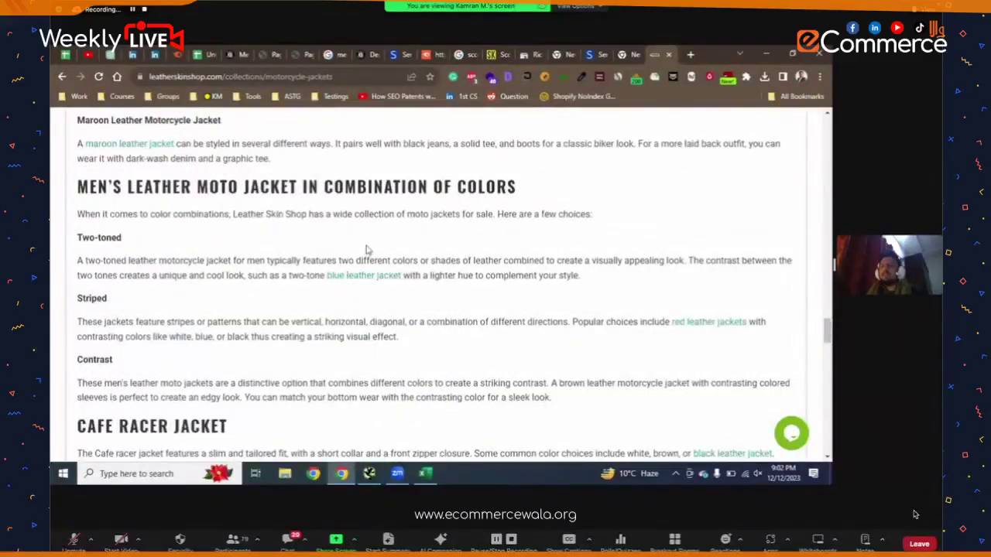
scroll(294, 217, "down", 4)
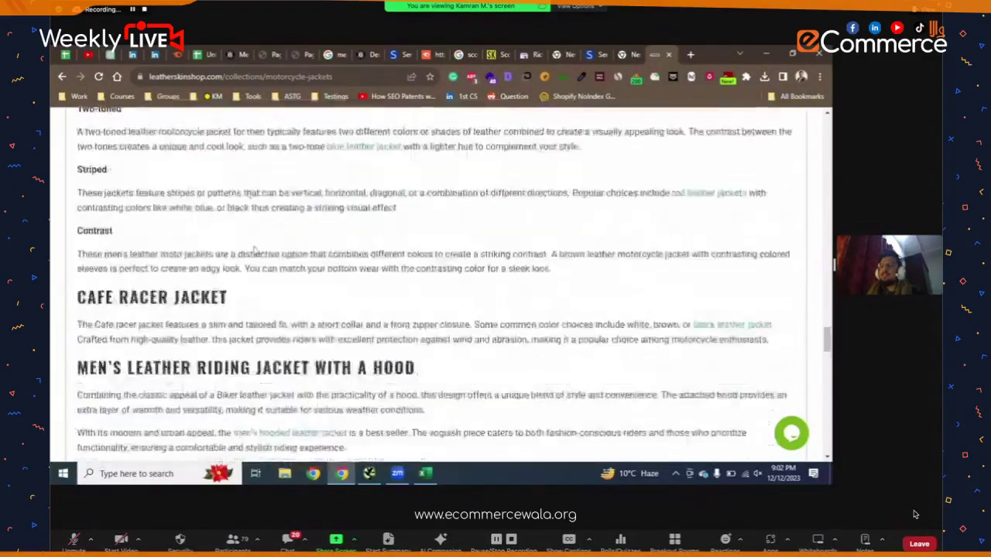
scroll(254, 250, "down", 4)
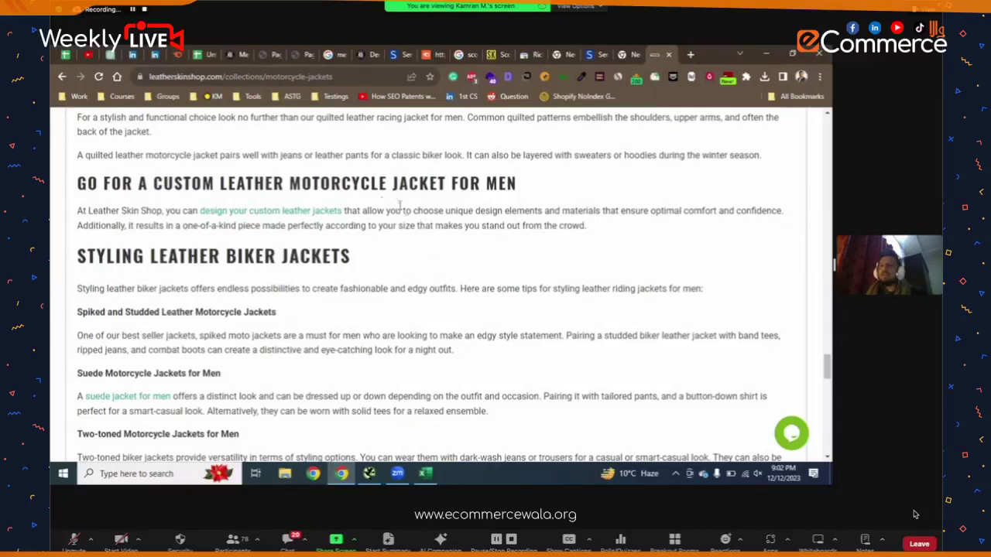
scroll(314, 252, "down", 3)
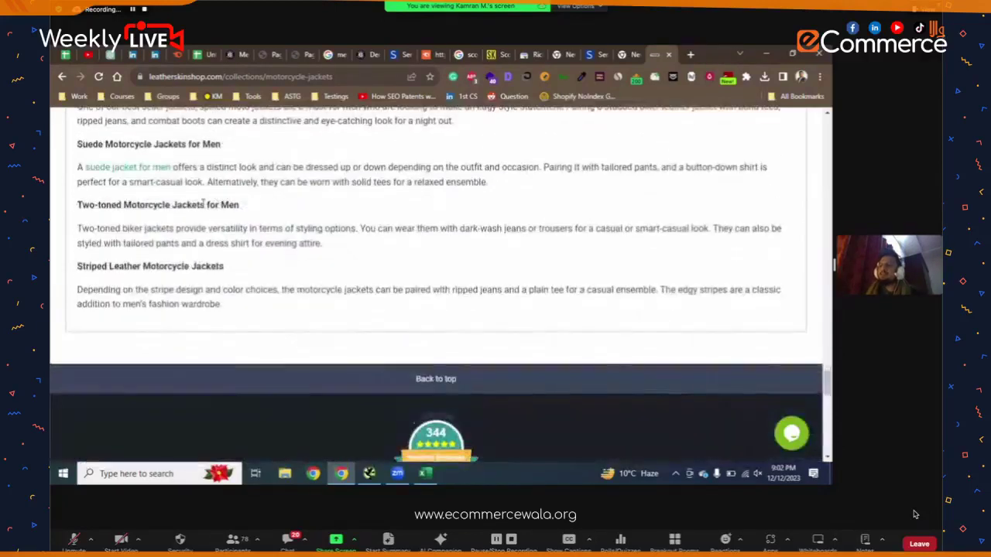
triple_click(358, 241)
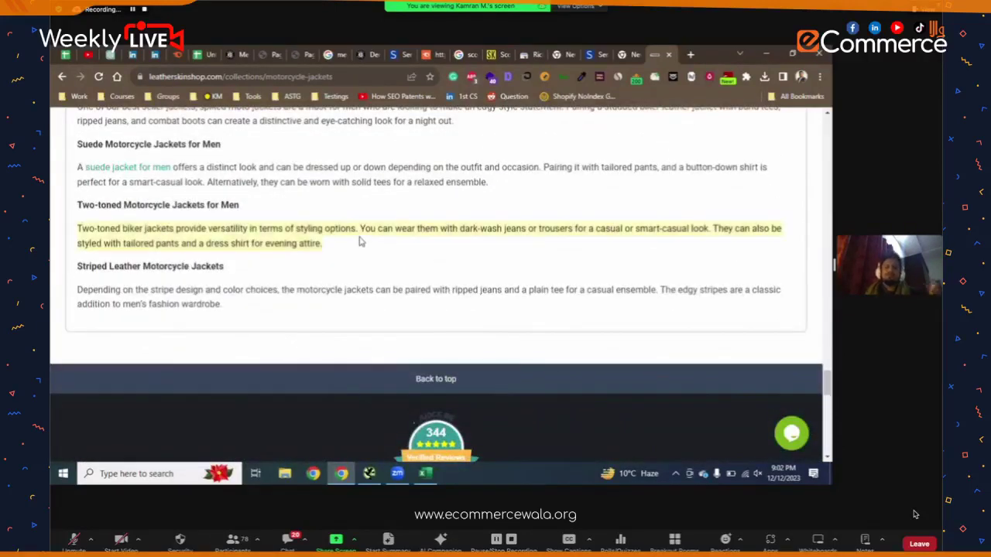
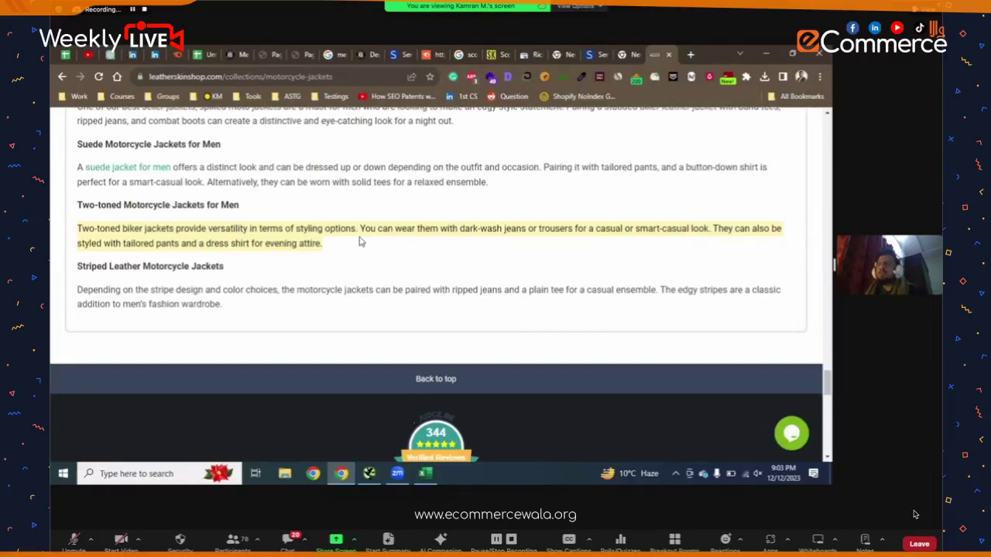
- Copy the motorcycle-jackets collection URL from Chrome's address bar and bring up Screaming Frog
scroll(359, 242, "up", 3)
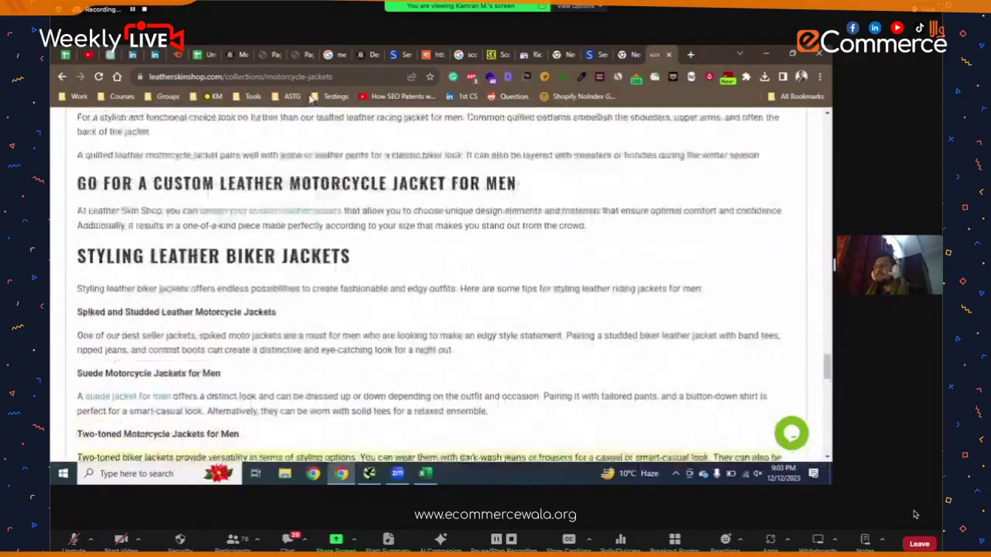
left_click(310, 81)
key("ctrl+c")
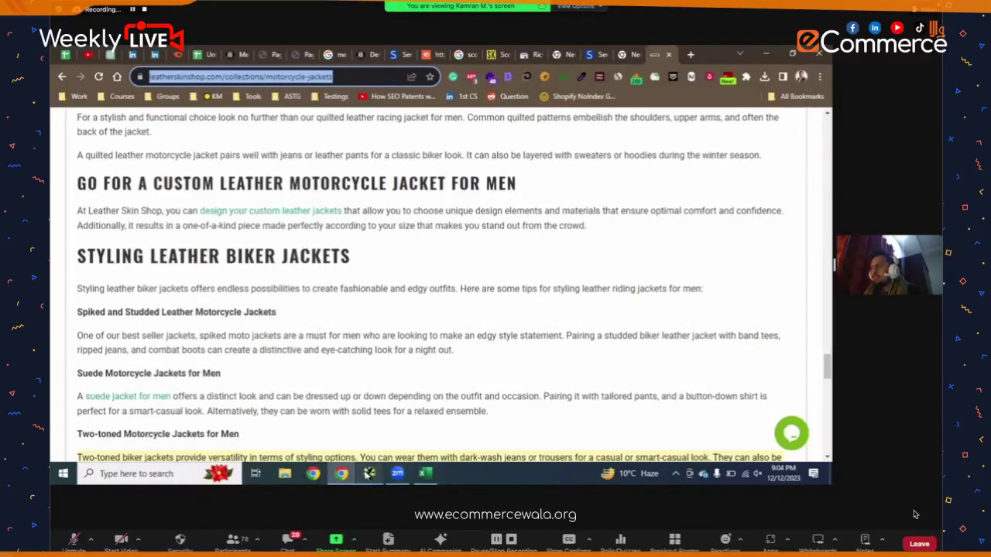
left_click(367, 474)
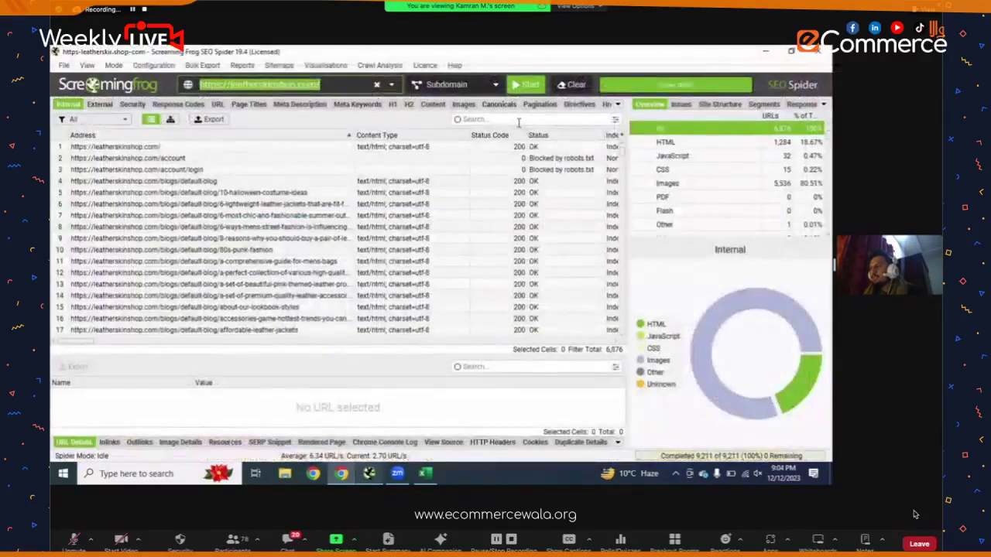
- Filter the Internal list by the pasted URL, select the main page, and enlarge URL Details
left_click(519, 120)
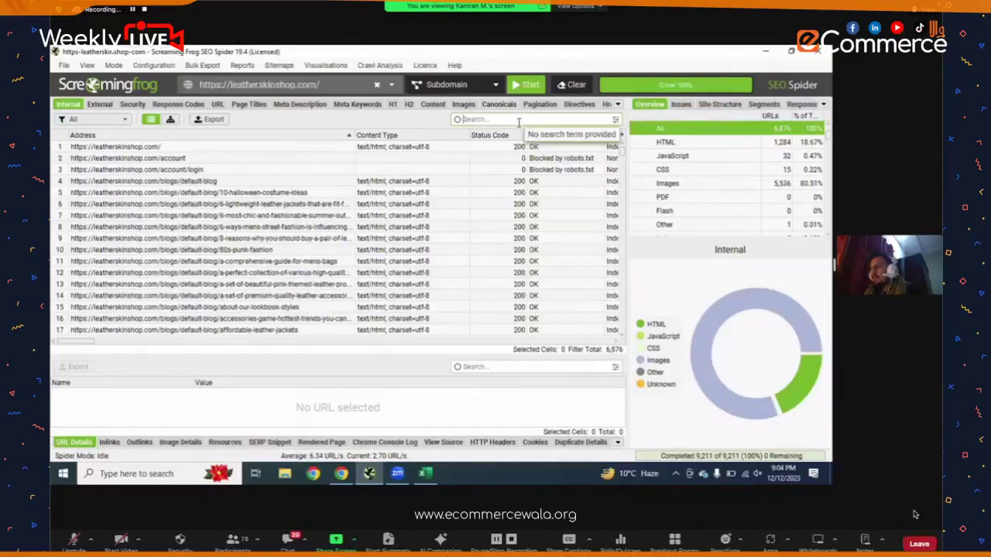
key("ctrl+v")
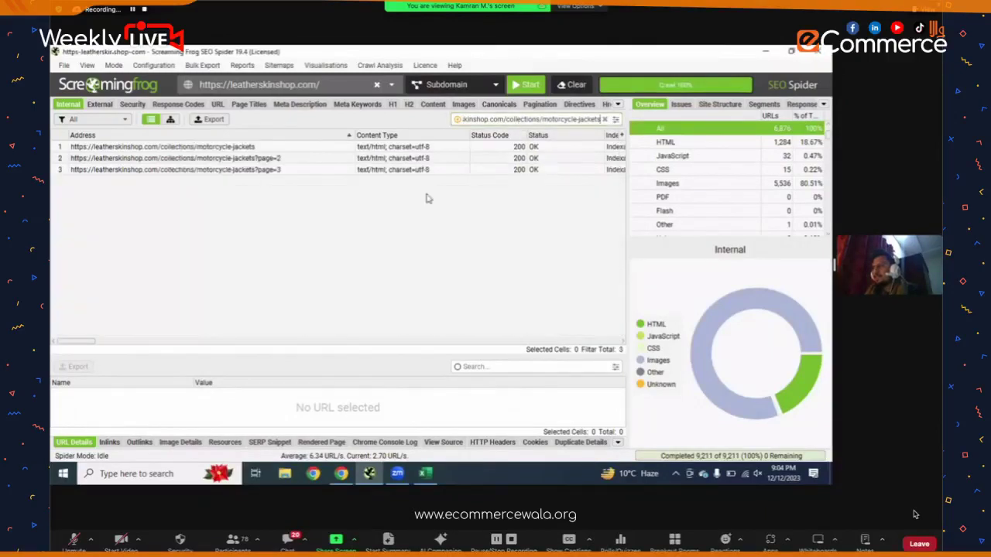
left_click(275, 147)
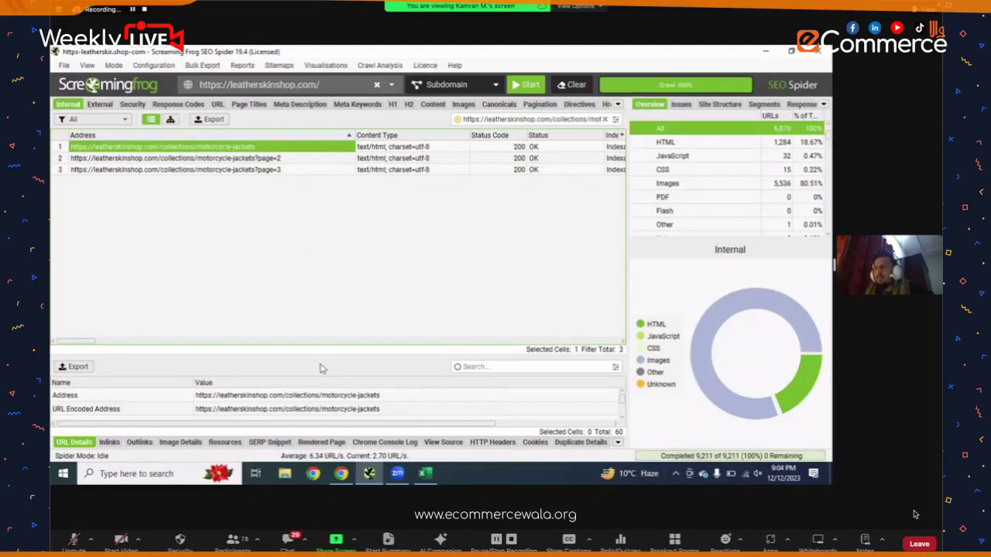
left_click_drag(326, 348, 332, 213)
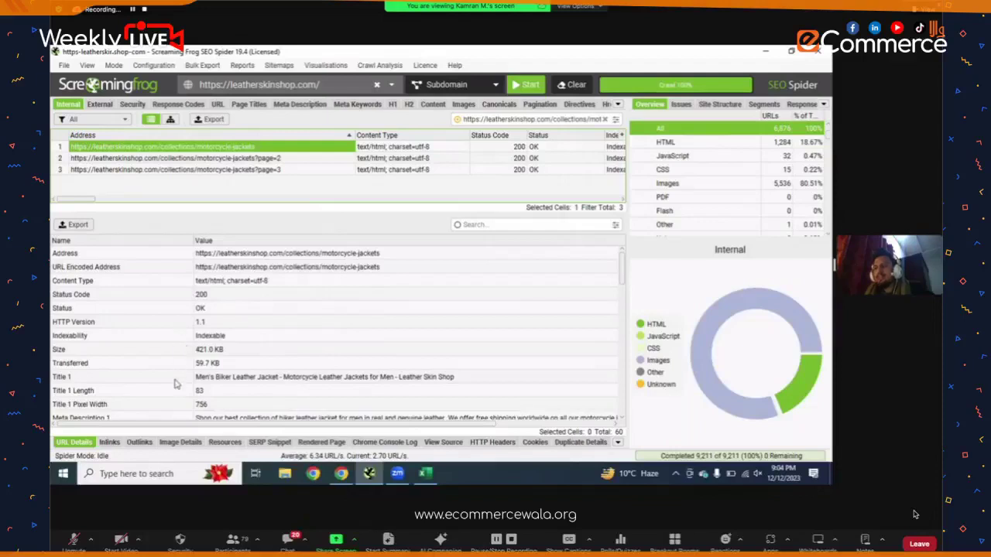
- Review the page's Title 1, Meta Description 1, H1-1 and H2-2 values, then return to Chrome
left_click(219, 378)
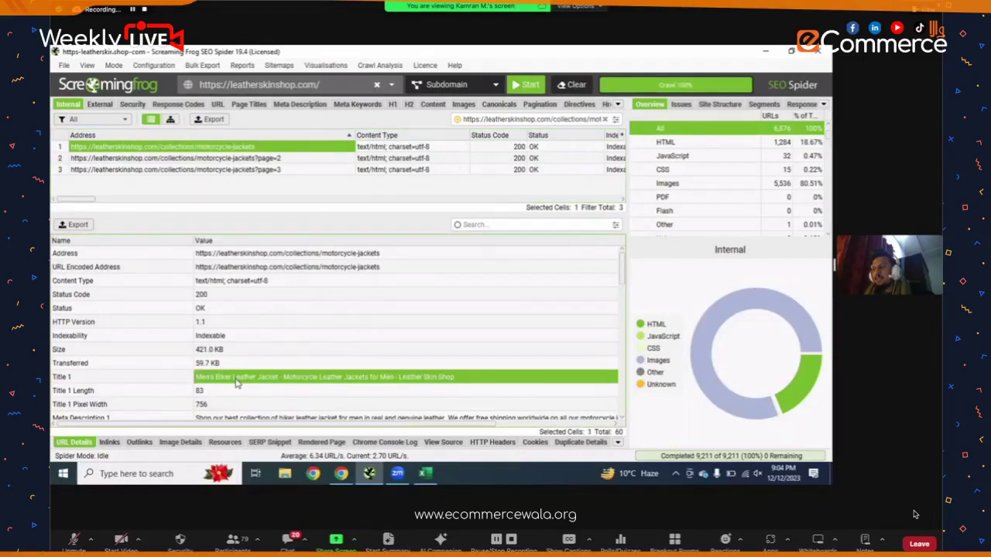
scroll(383, 389, "down", 2)
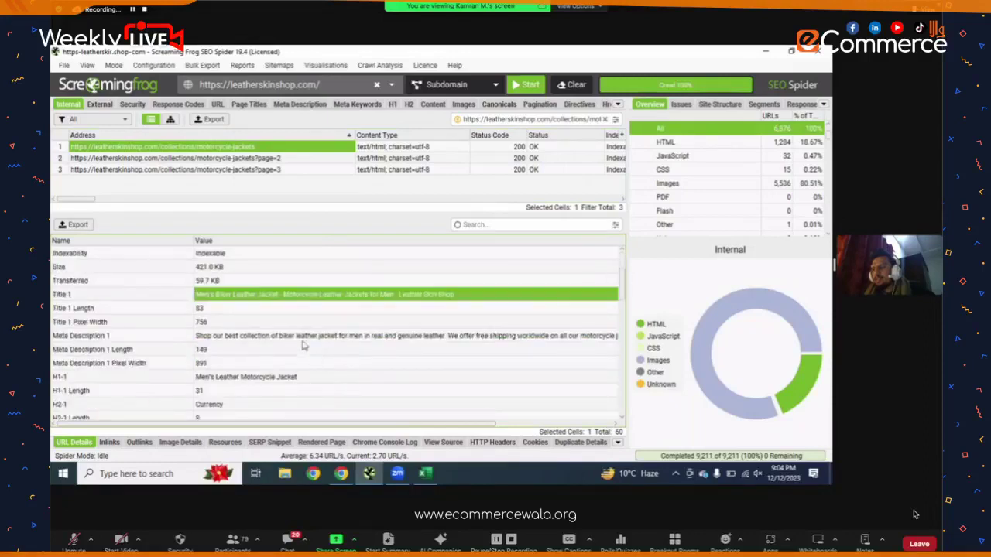
left_click(302, 338)
scroll(263, 314, "down", 2)
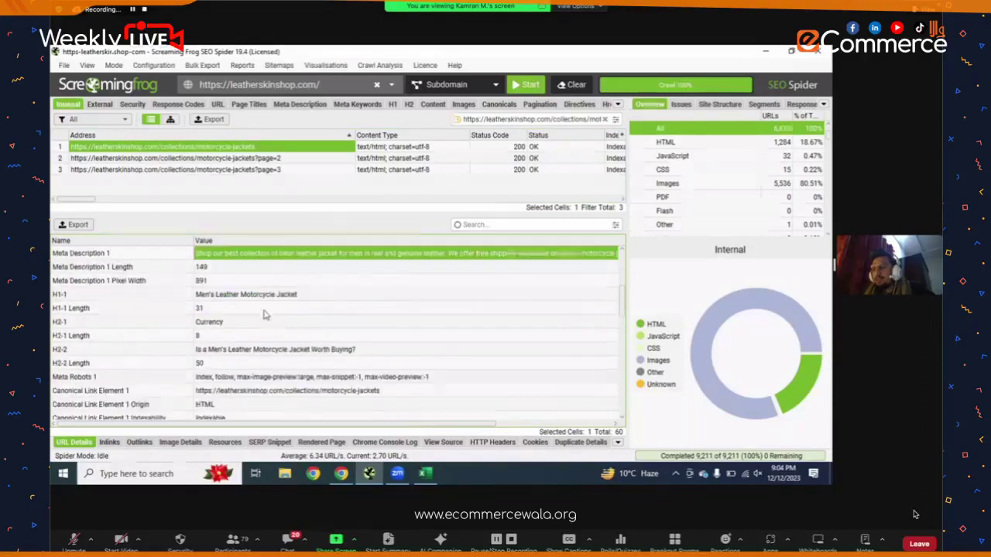
left_click(252, 300)
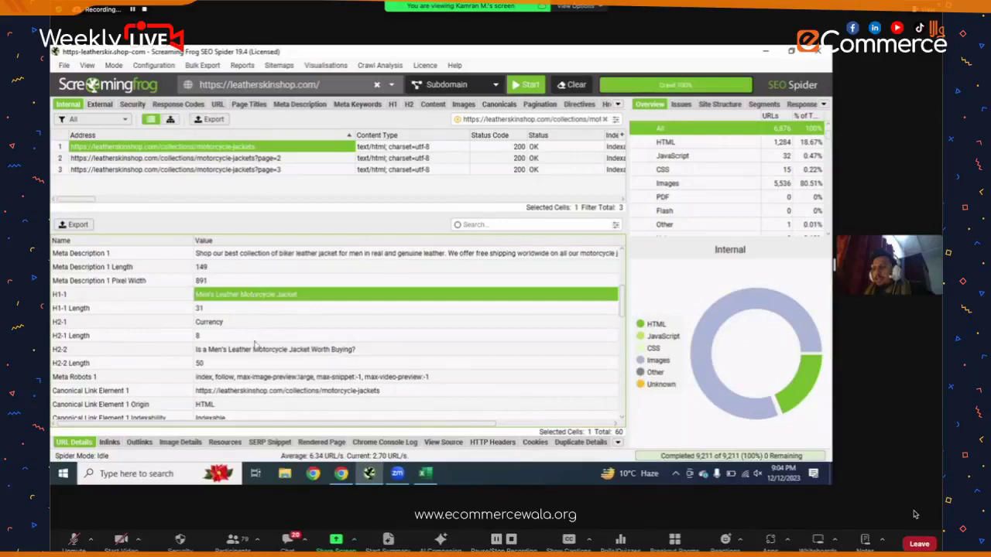
left_click(154, 349)
left_click(220, 351)
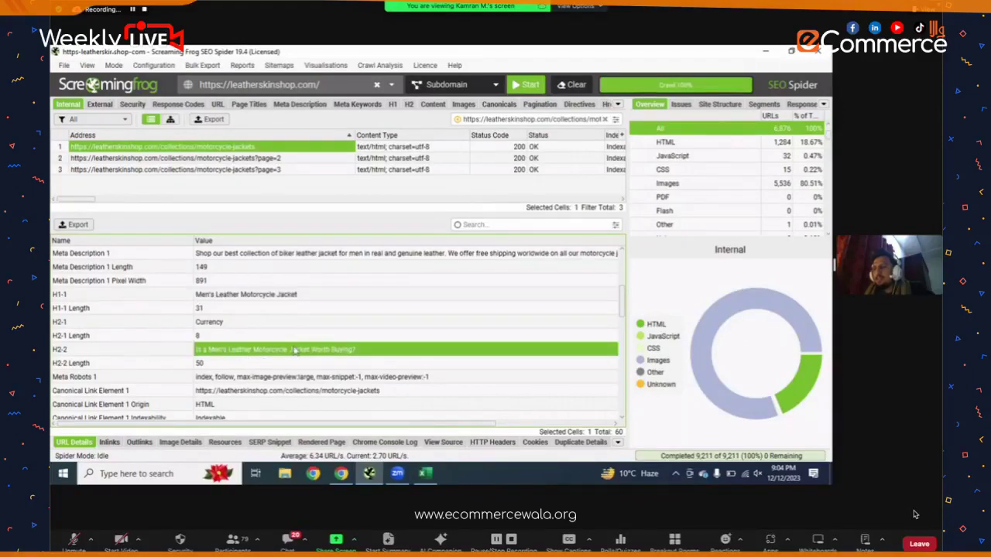
scroll(313, 362, "down", 2)
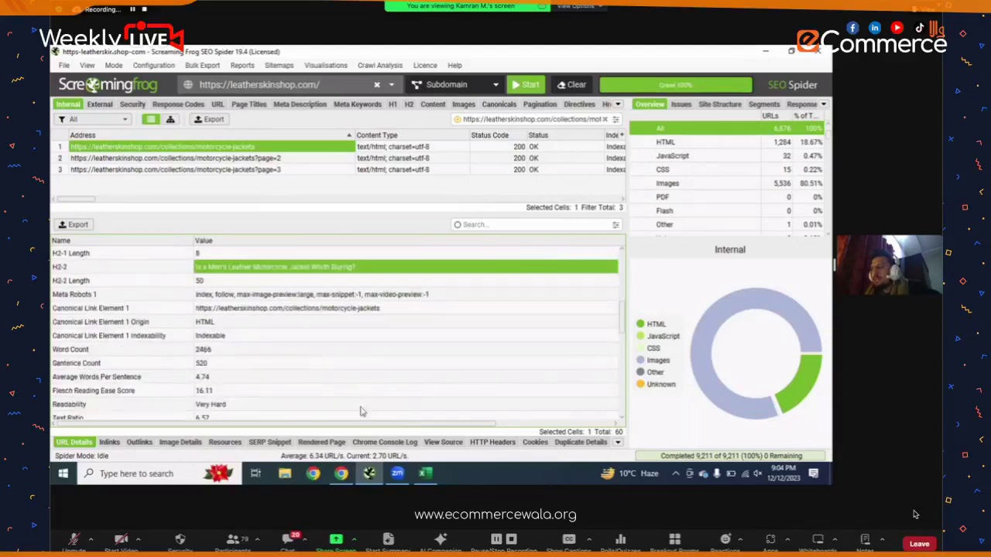
key("alt+Tab")
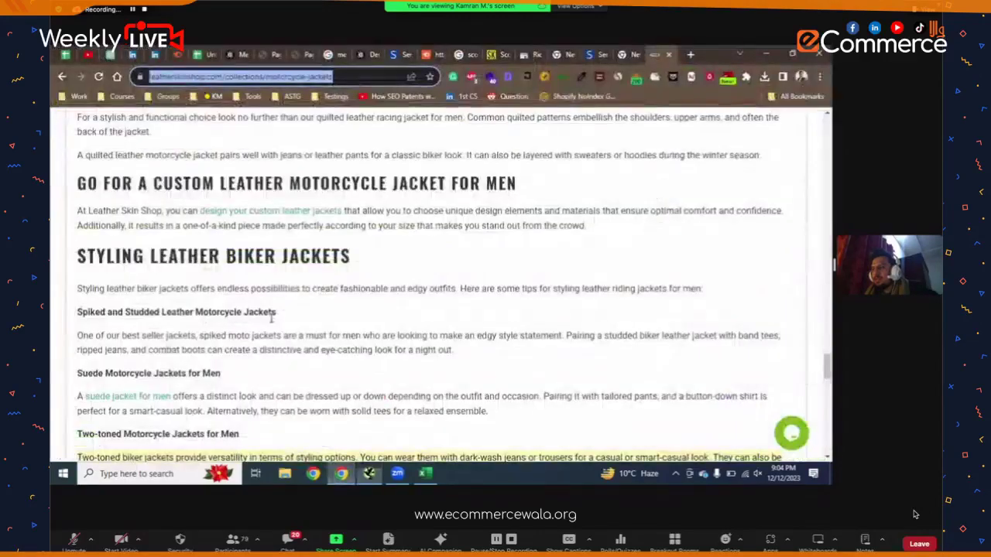
- Find the 'Is a Men's Leather Motorcycle Jacket Worth Buying?' H2 on the live page, then go back to the crawler
scroll(259, 312, "up", 10)
scroll(259, 312, "up", 10)
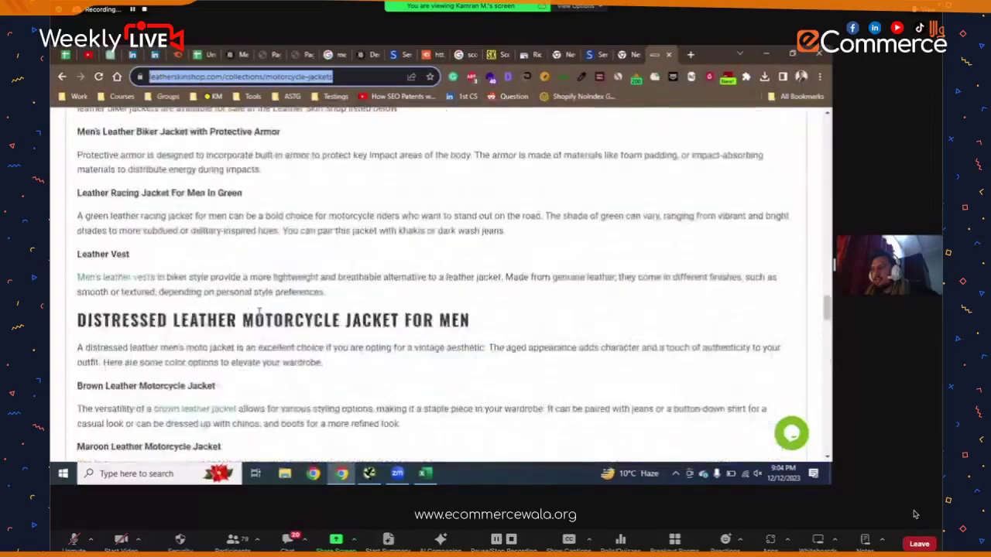
scroll(371, 383, "up", 10)
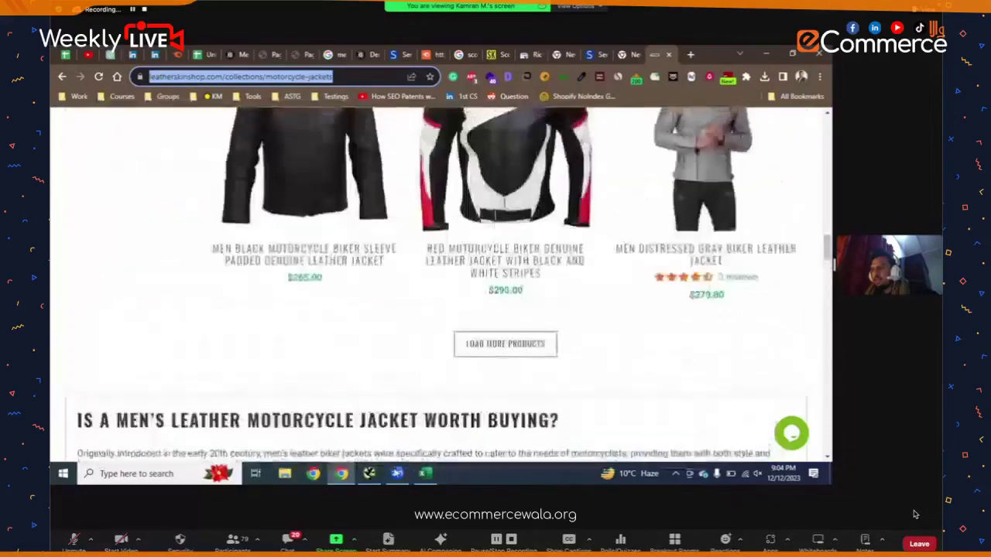
scroll(356, 364, "down", 2)
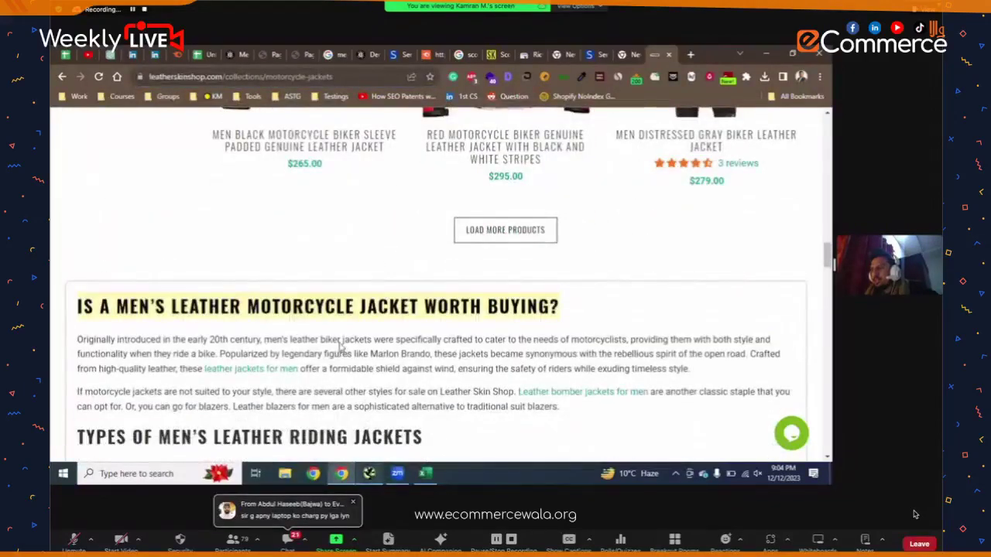
key("alt+Tab")
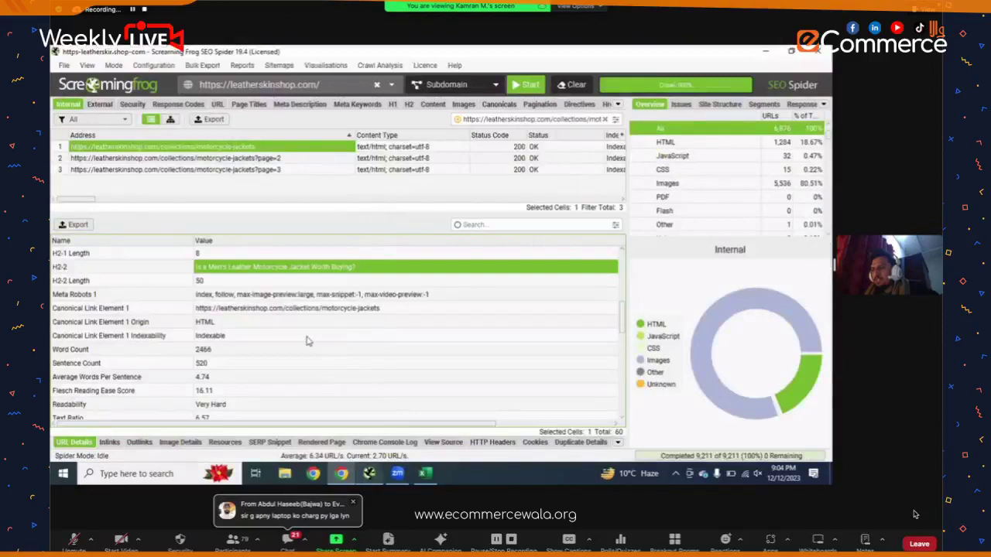
- Scroll URL Details down to the Word Count, Flesch score and Readability figures
scroll(236, 349, "down", 3)
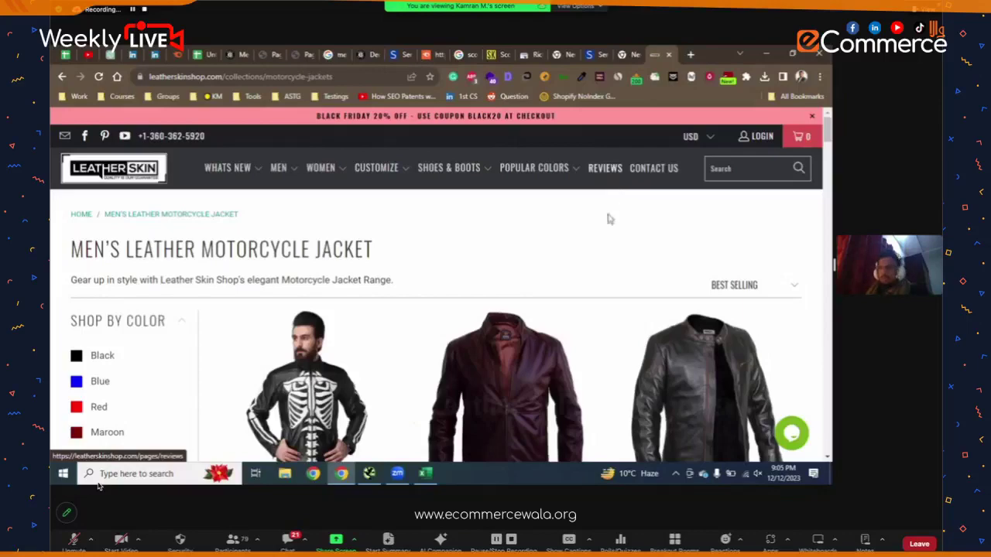
- Browse the collection's products and the 'Brando Style Leather Motorcycle Jacket' article, then return to Screaming Frog
scroll(590, 219, "down", 3)
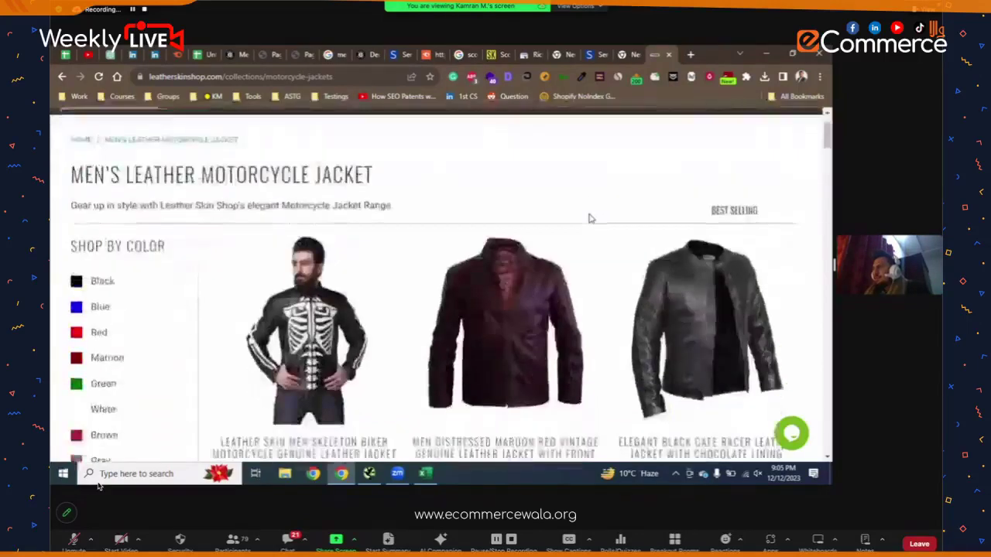
scroll(590, 219, "up", 3)
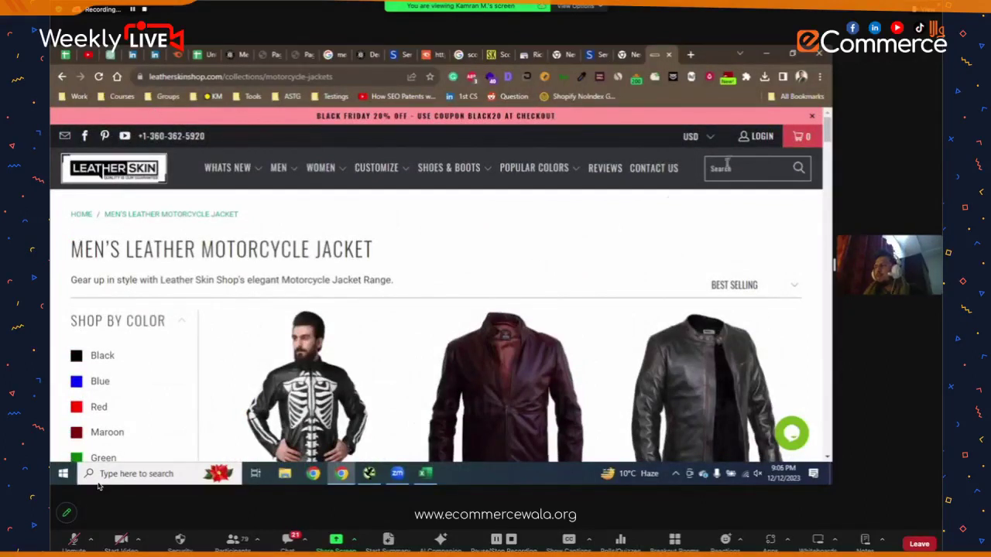
mouse_move(370, 189)
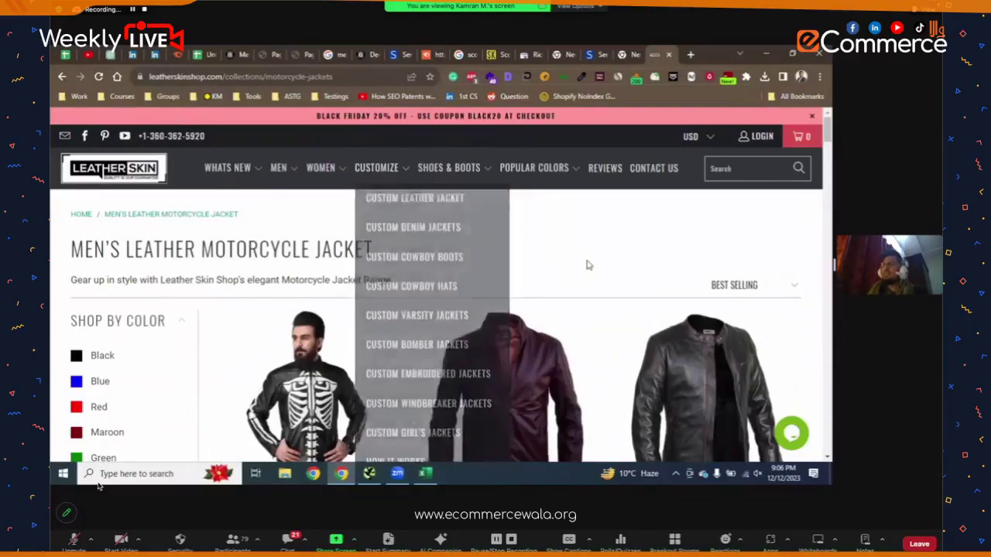
scroll(585, 265, "down", 7)
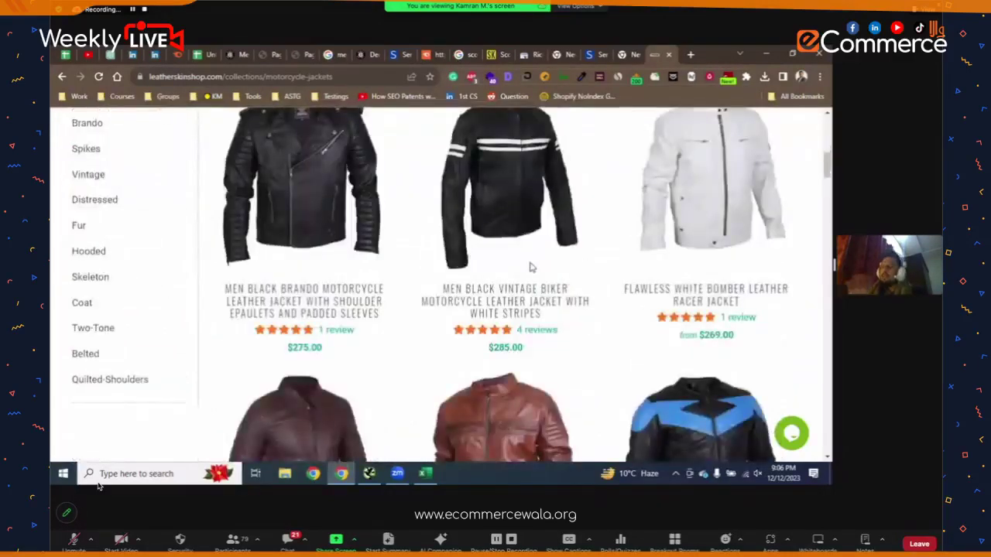
scroll(530, 266, "up", 7)
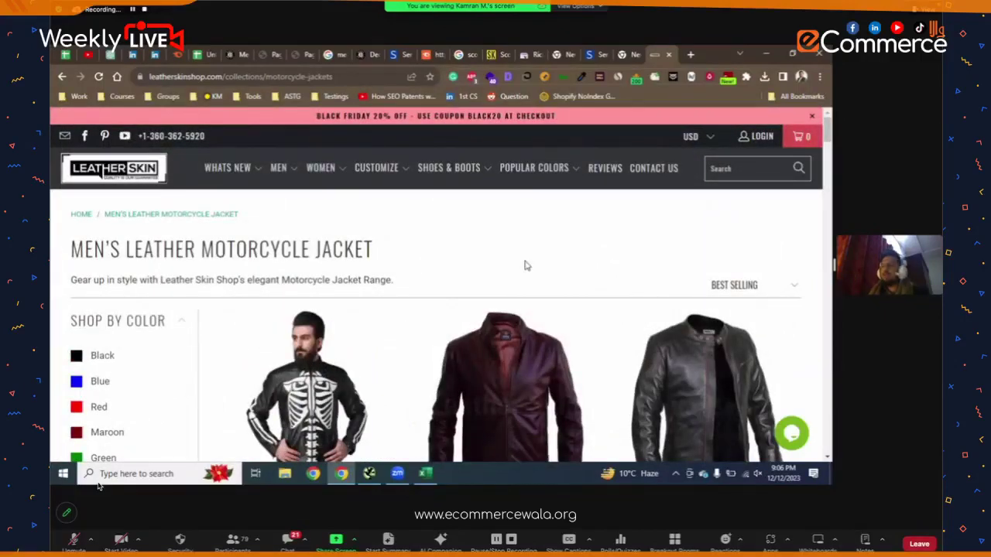
scroll(540, 268, "down", 5)
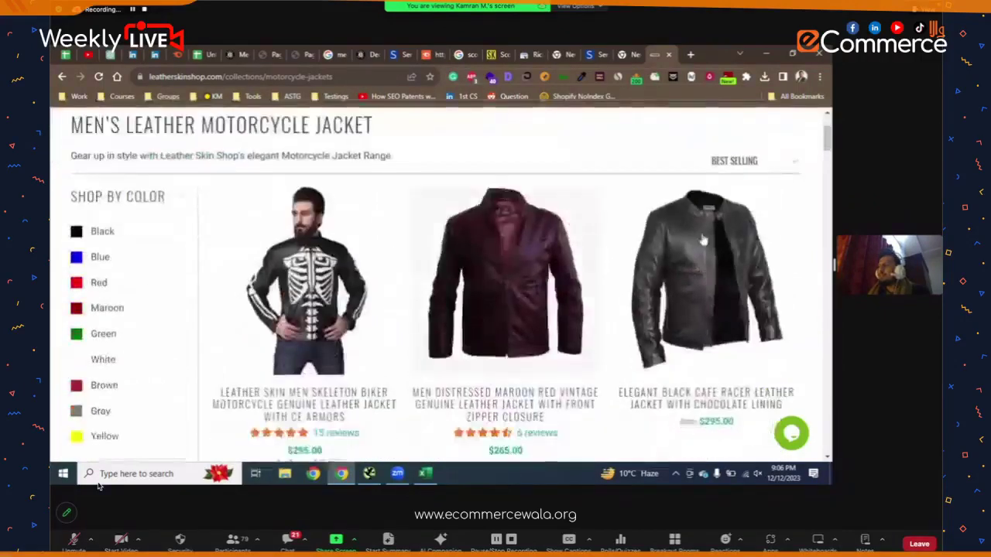
scroll(542, 346, "down", 8)
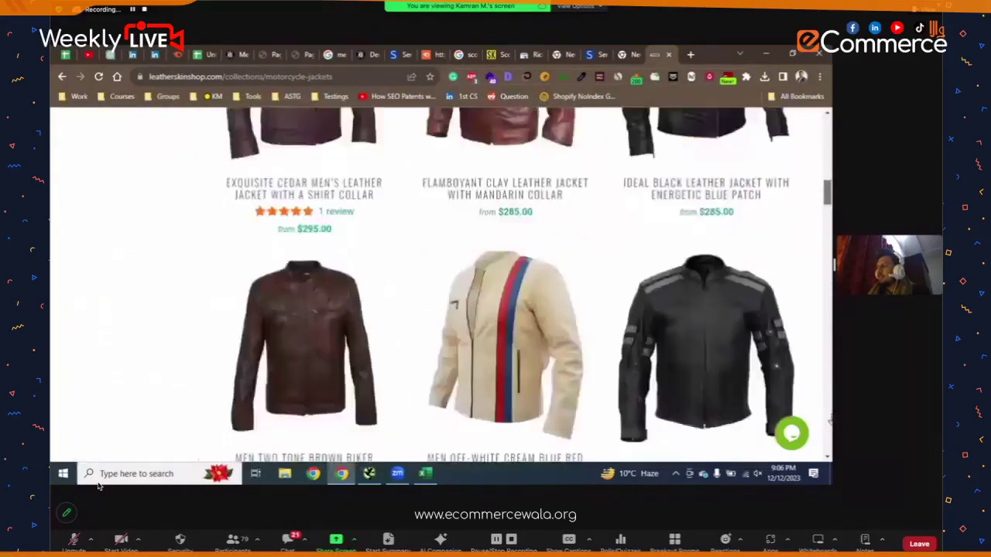
scroll(542, 346, "down", 20)
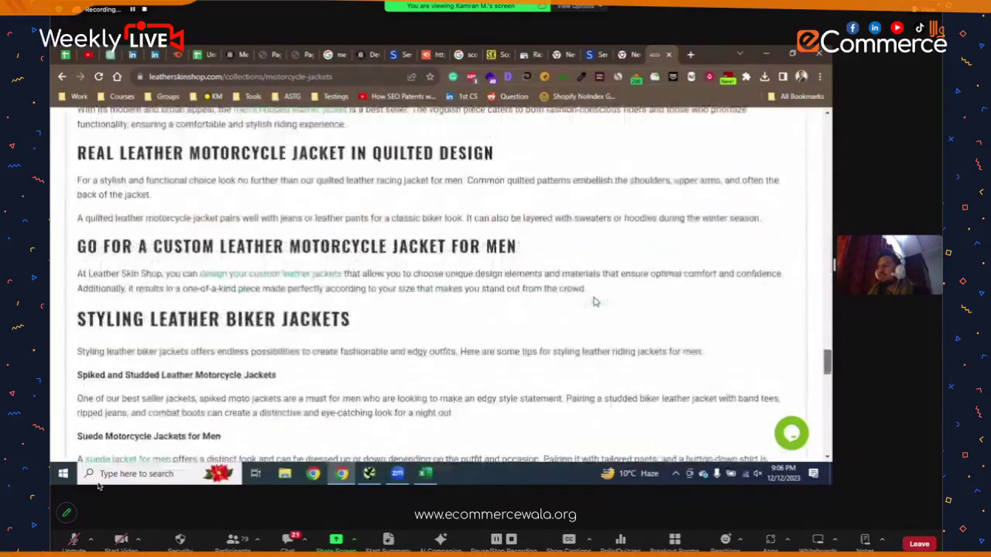
scroll(454, 304, "up", 5)
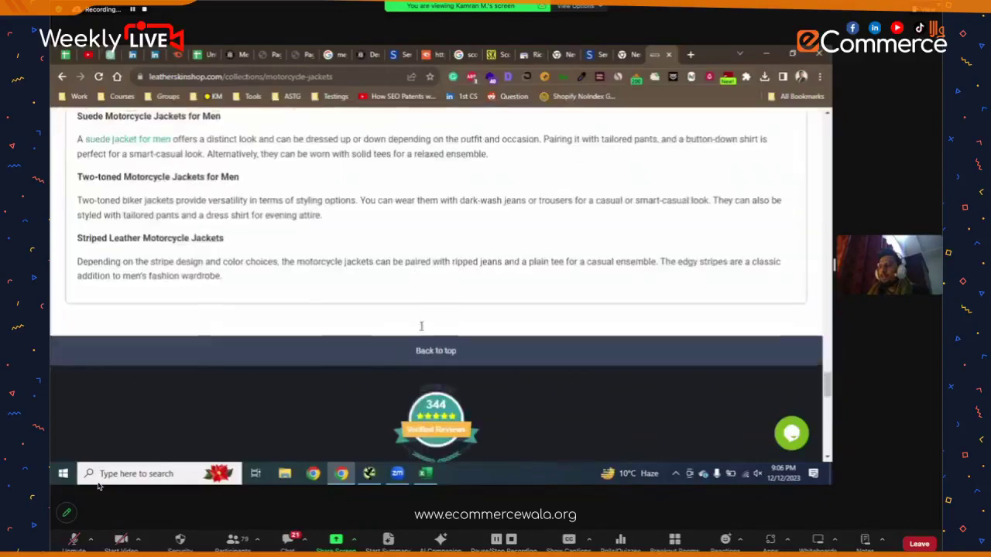
scroll(345, 344, "up", 10)
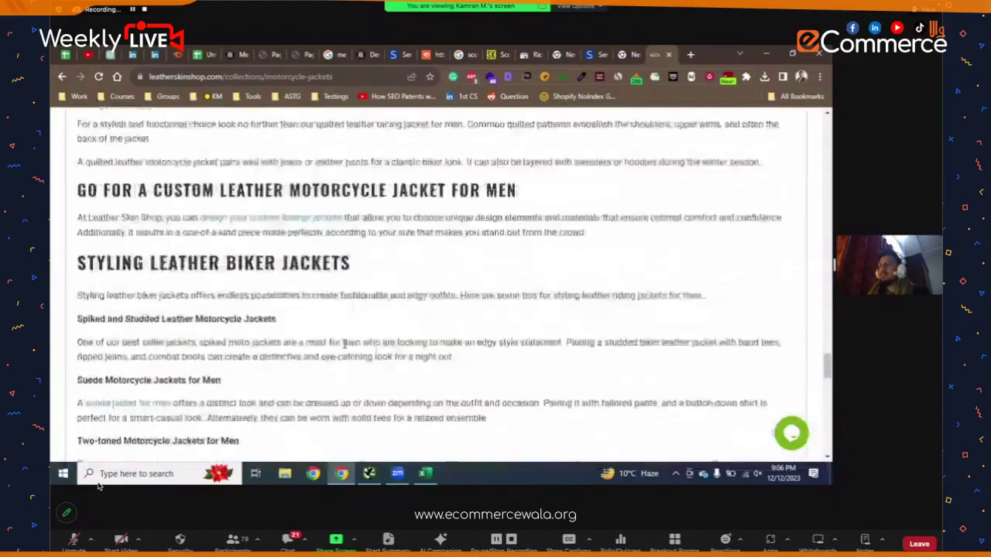
scroll(488, 253, "up", 15)
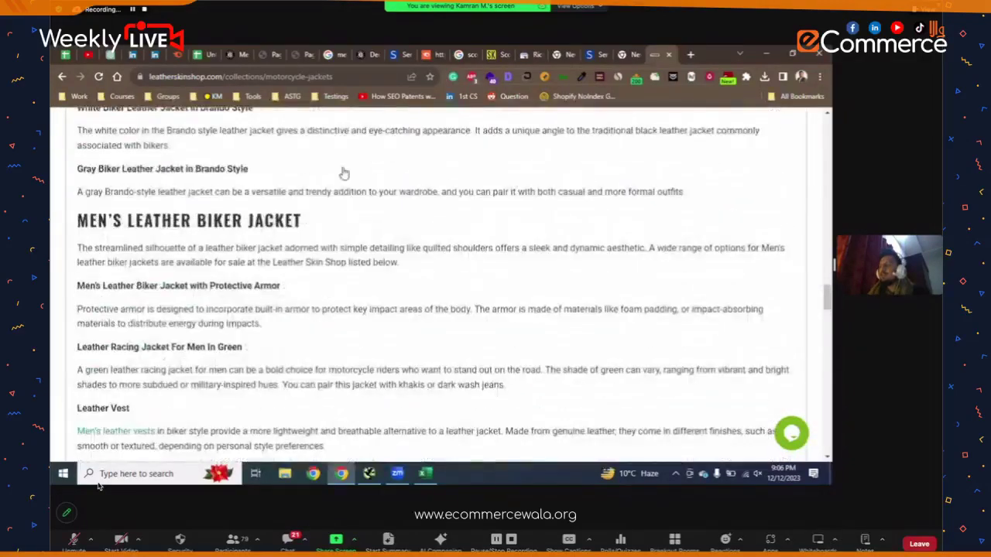
scroll(295, 185, "up", 10)
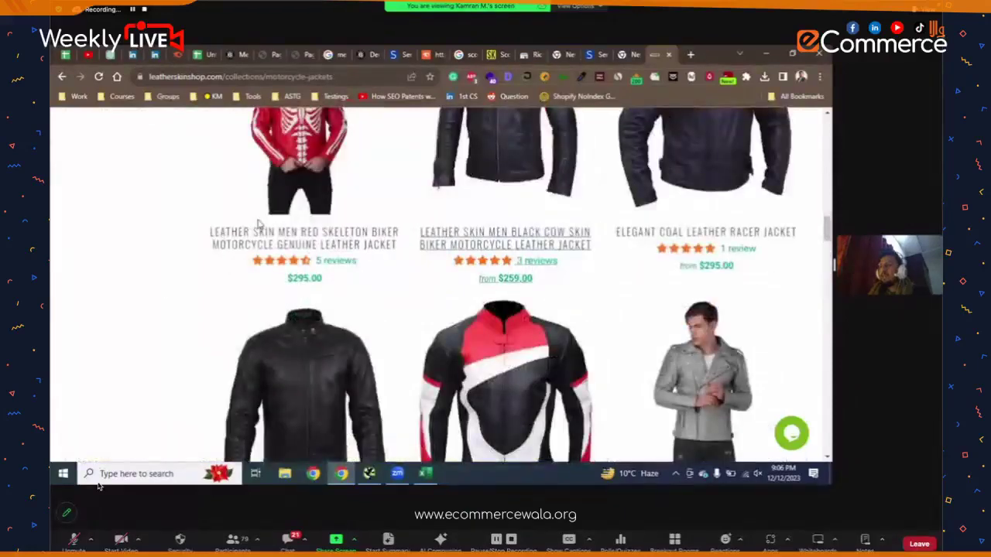
scroll(357, 295, "down", 10)
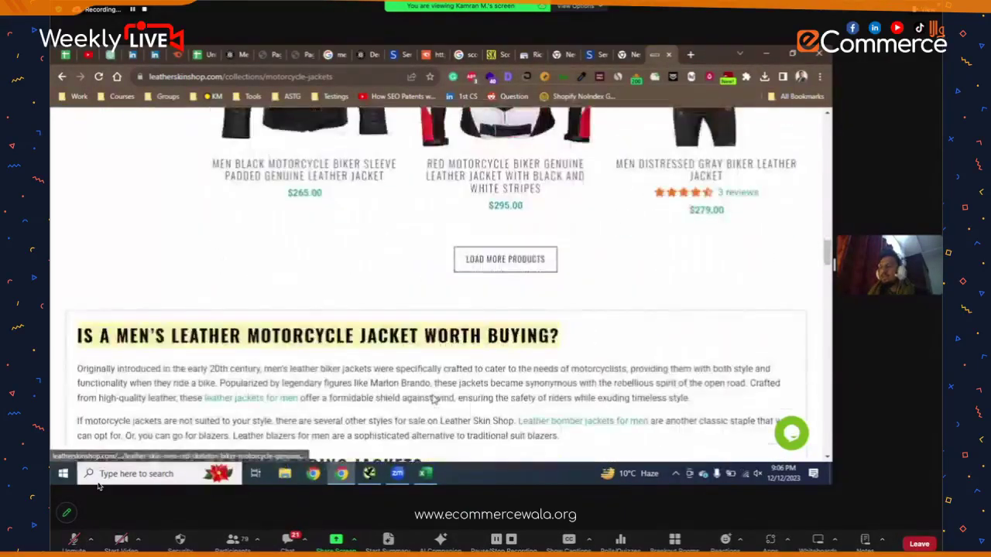
scroll(431, 397, "down", 3)
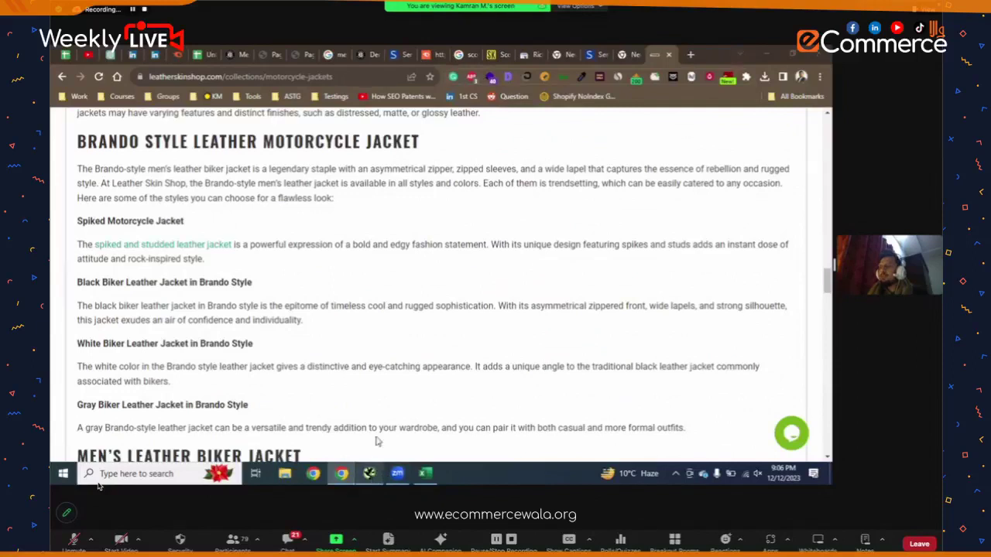
left_click(369, 474)
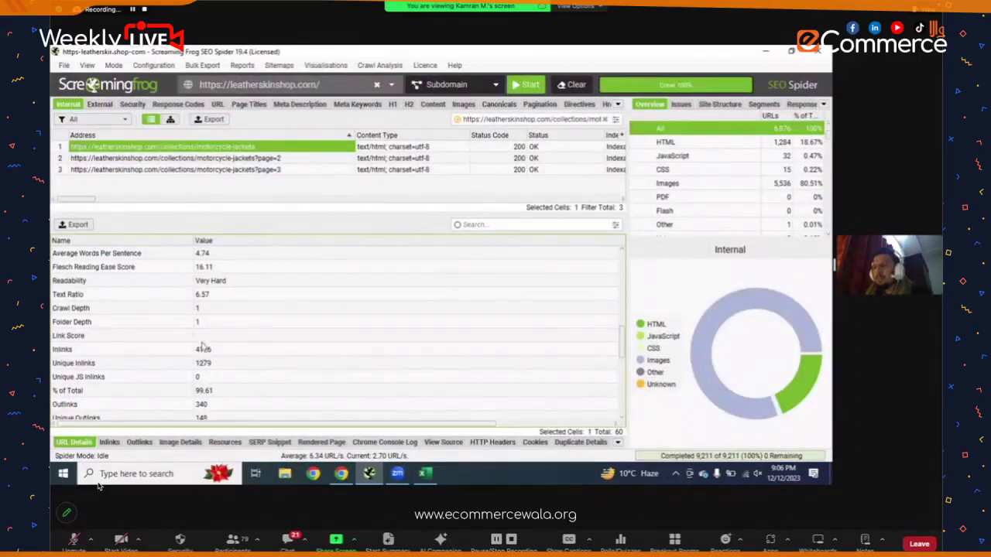
scroll(182, 337, "down", 2)
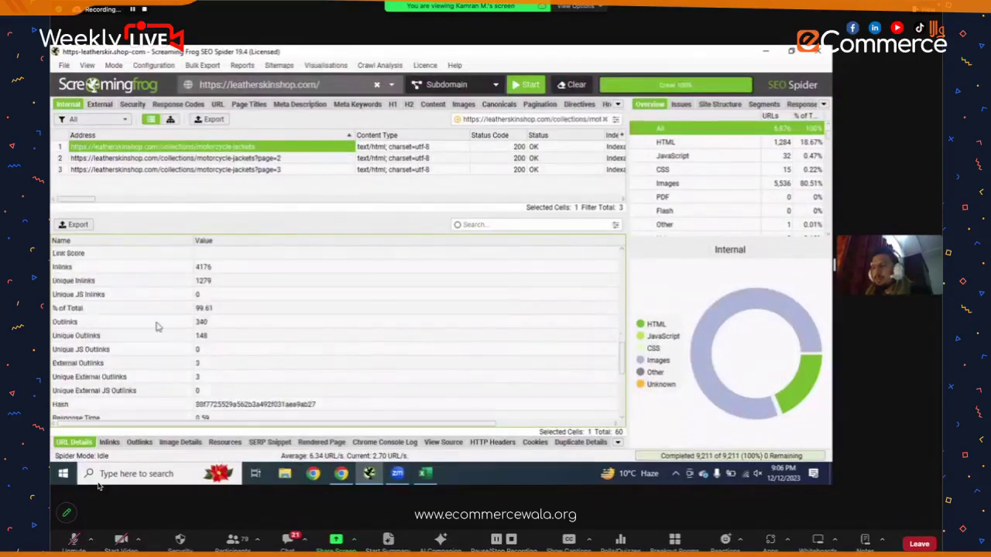
left_click(108, 324)
left_click(110, 336)
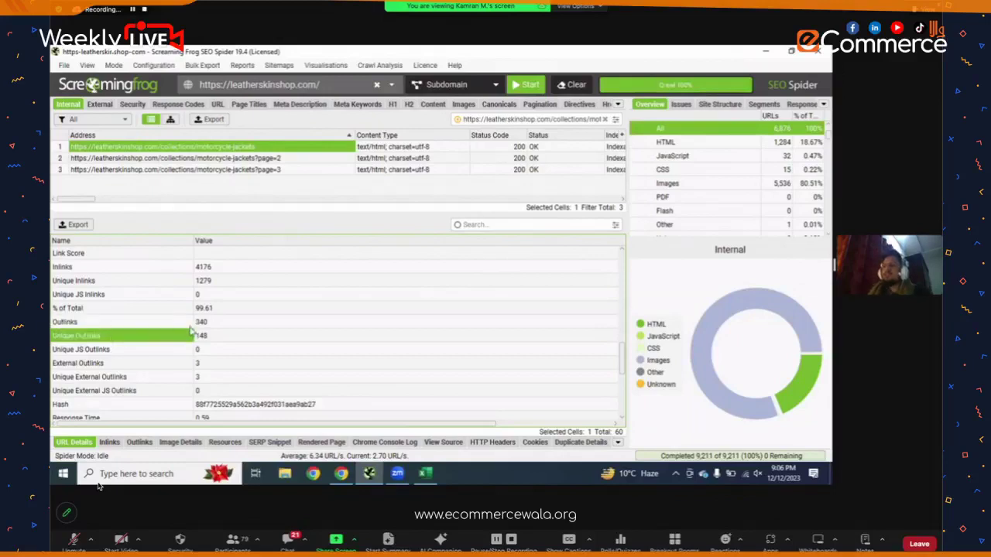
left_click(208, 324)
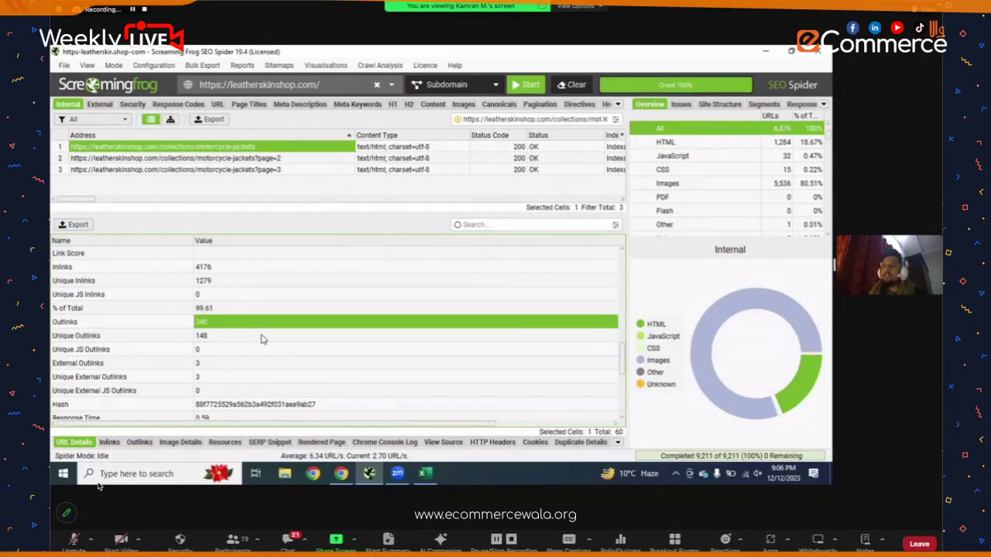
left_click(175, 338)
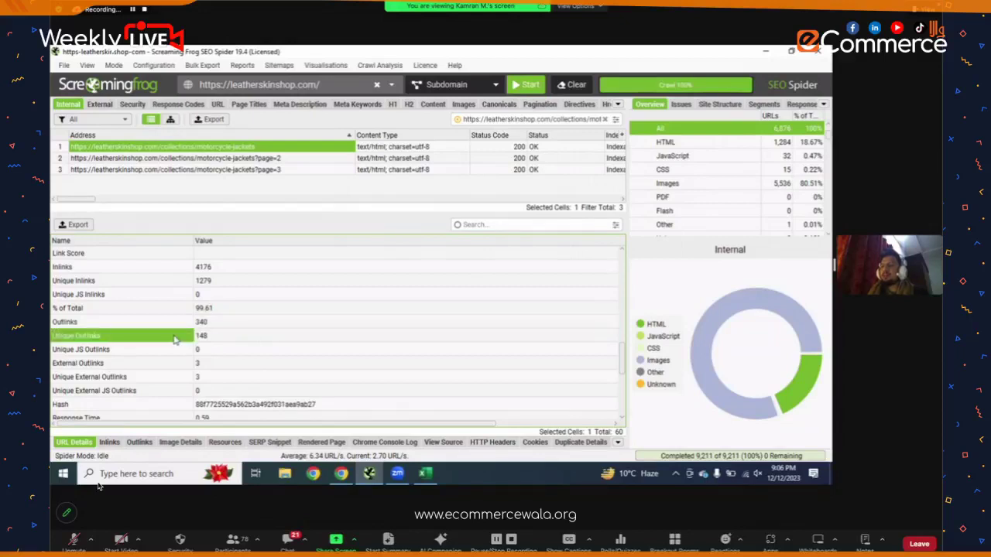
left_click(205, 343)
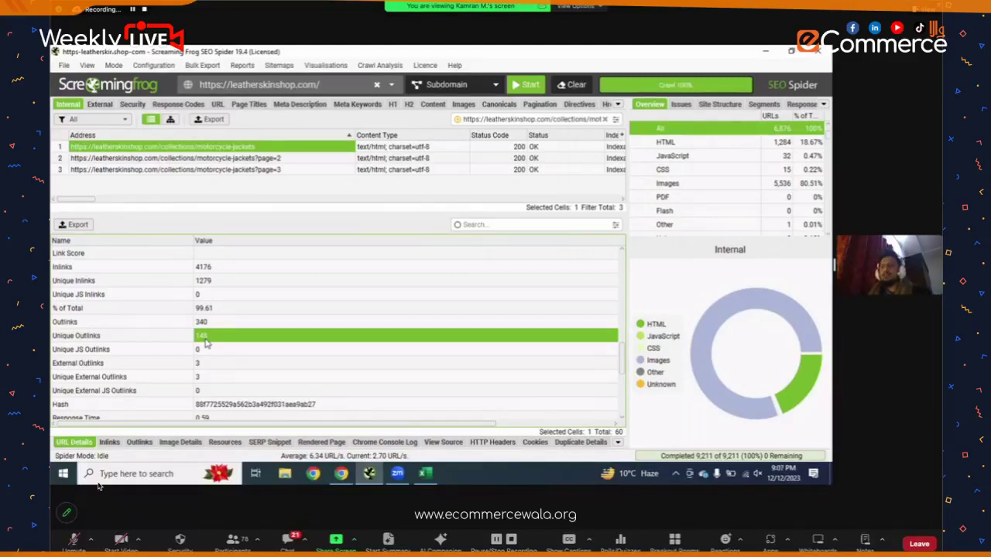
- Scan the 449 outlinks' To and Anchor Text columns, then list the 4,177 inlinks
left_click(140, 443)
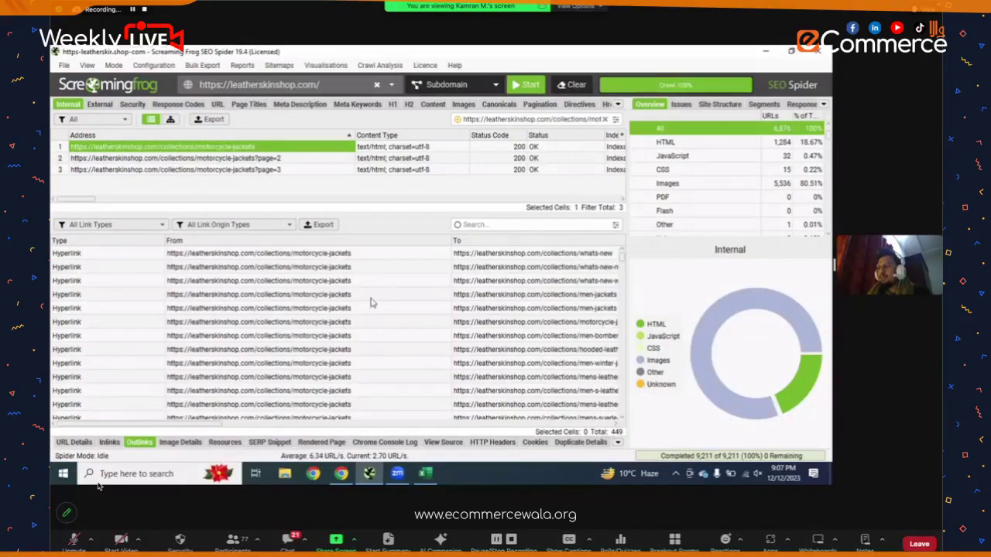
scroll(372, 304, "right", 5)
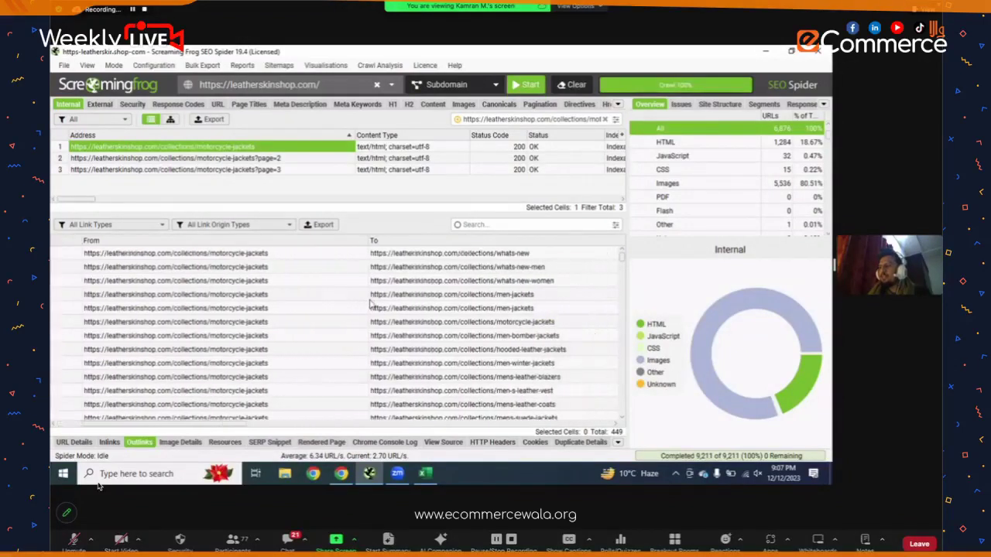
scroll(378, 302, "right", 1)
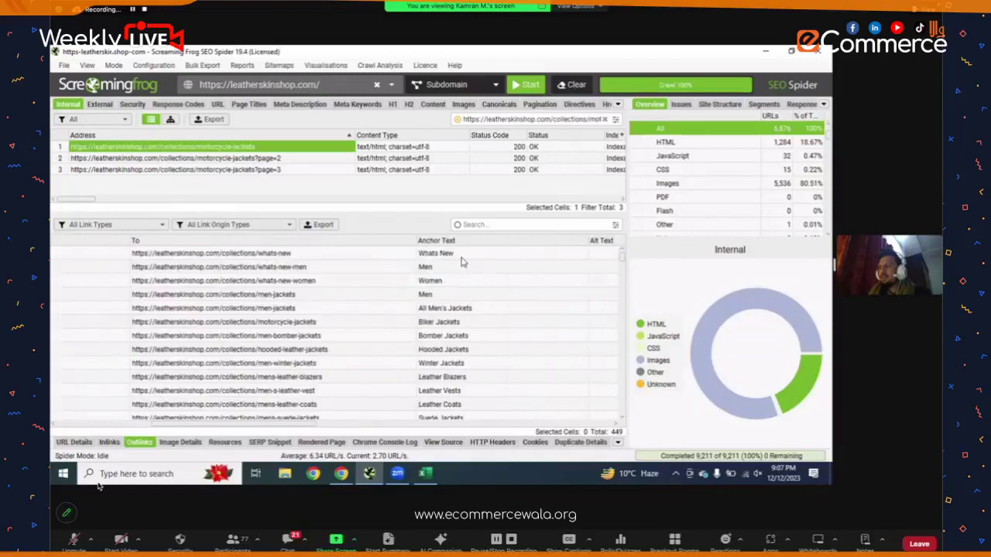
scroll(464, 267, "down", 10)
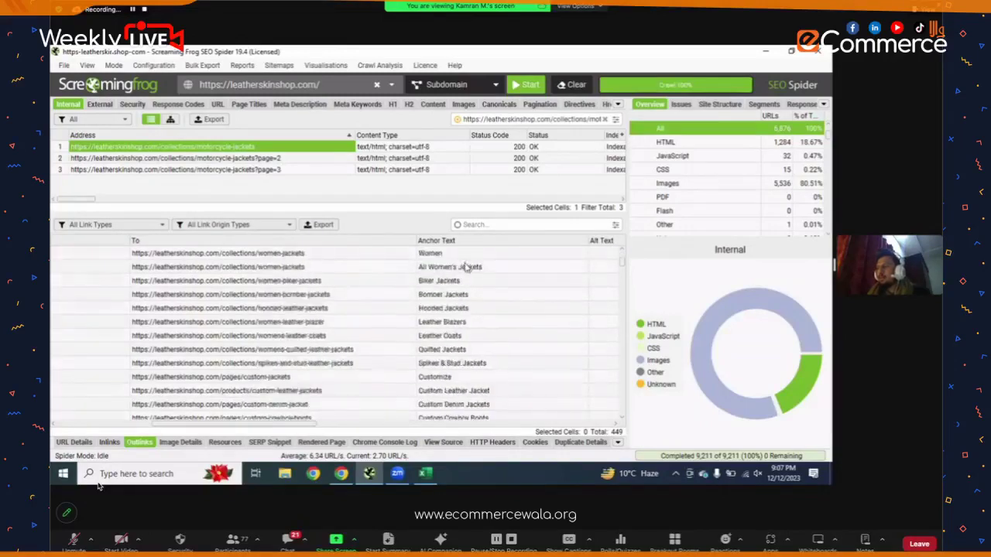
scroll(469, 271, "down", 10)
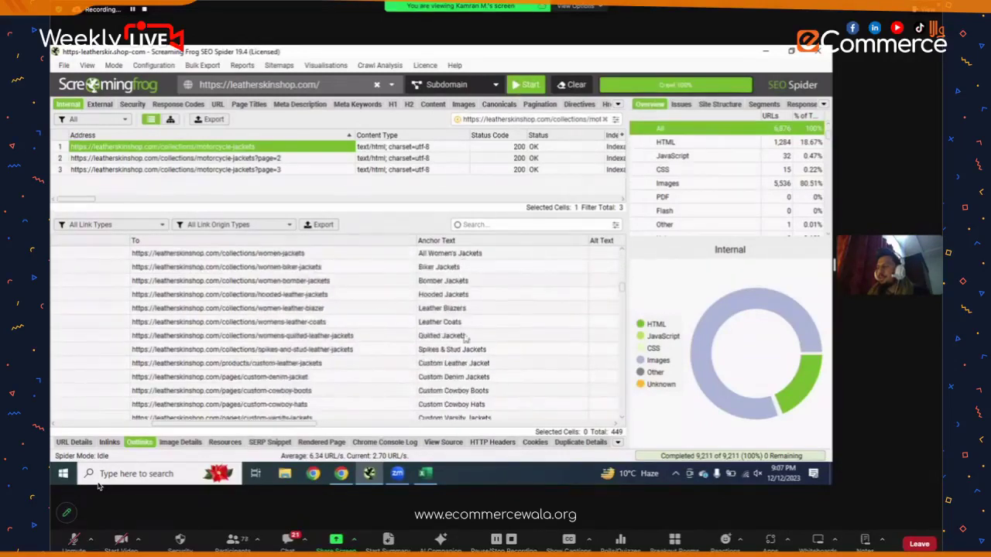
scroll(464, 321, "down", 10)
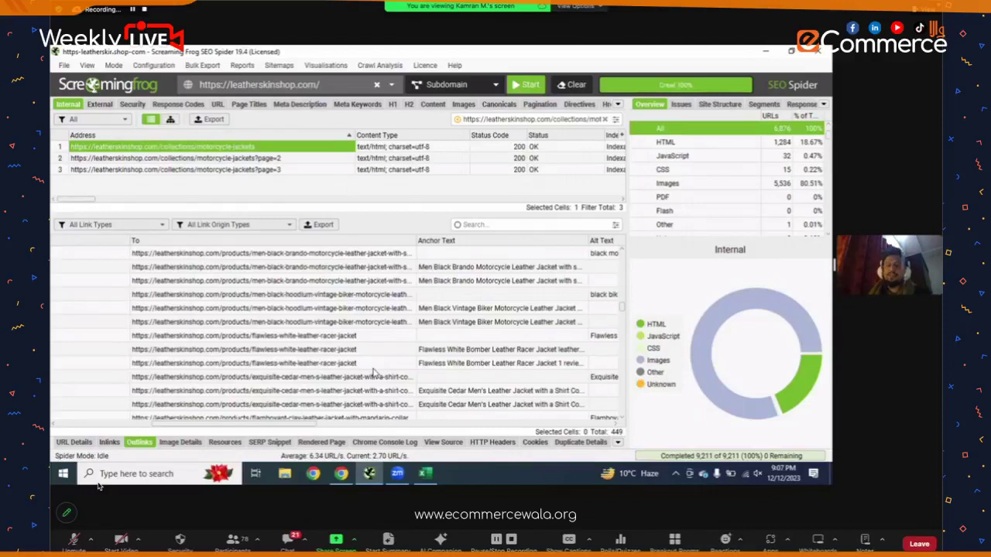
left_click(109, 443)
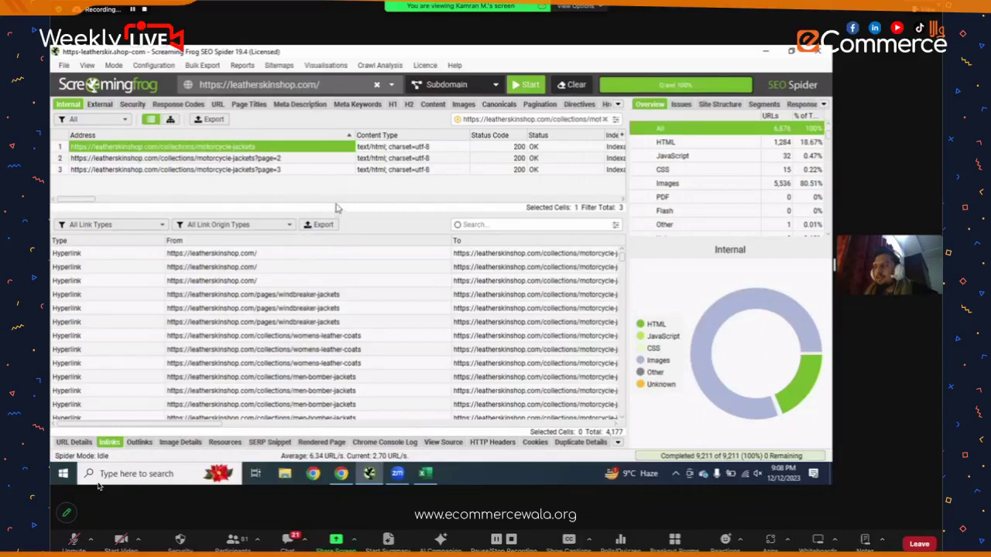
- Drag the splitter down so the URL table grows and Inlinks shows only a few rows
left_click_drag(344, 211, 341, 349)
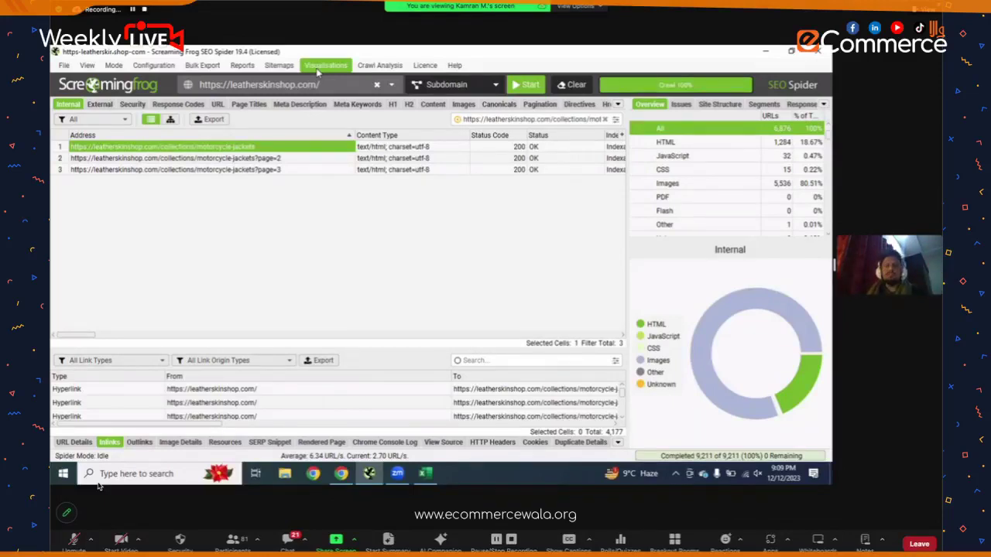
- Choose Visualisations > Force-Directed Directory Tree Diagram
left_click(319, 66)
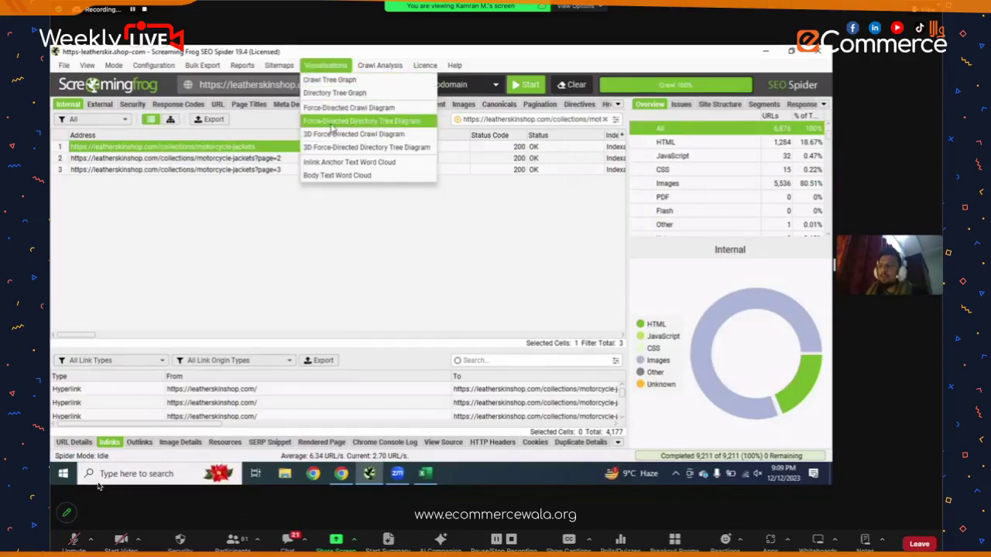
left_click(331, 129)
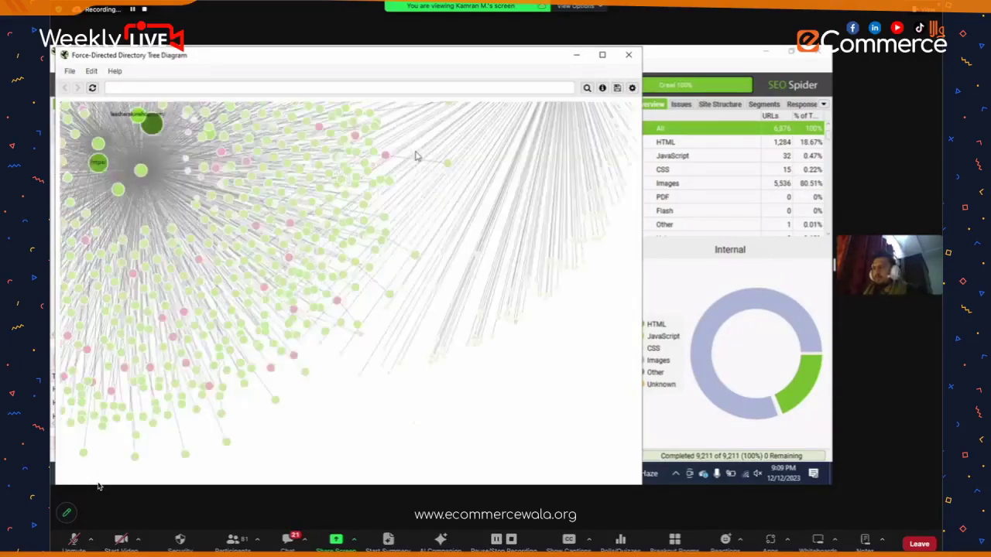
scroll(418, 209, "down", 6)
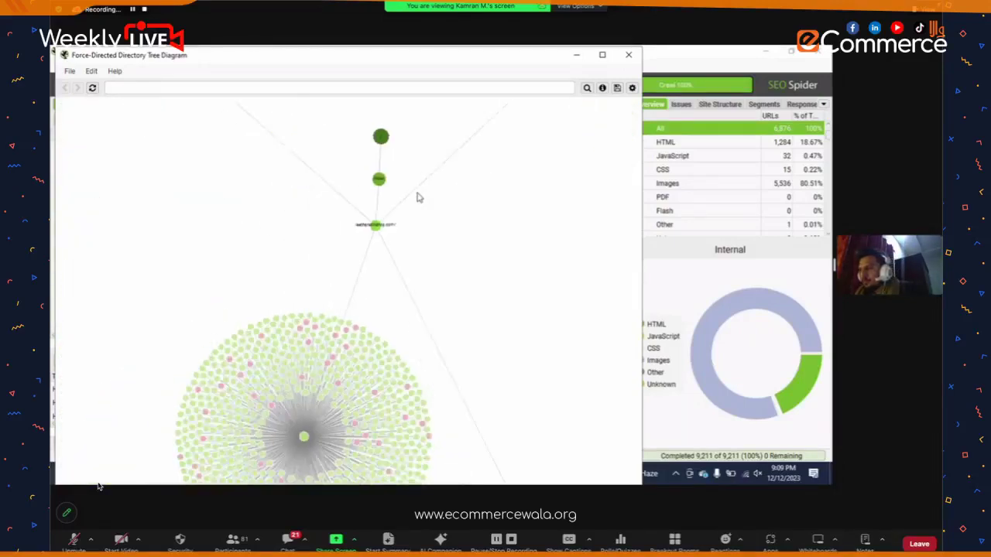
scroll(420, 231, "down", 4)
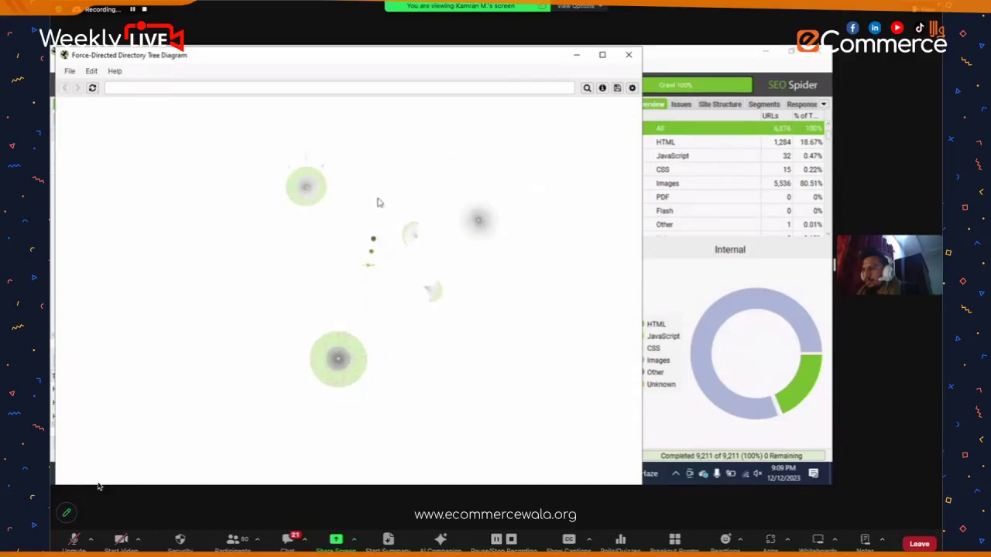
scroll(377, 200, "up", 2)
scroll(378, 197, "up", 1)
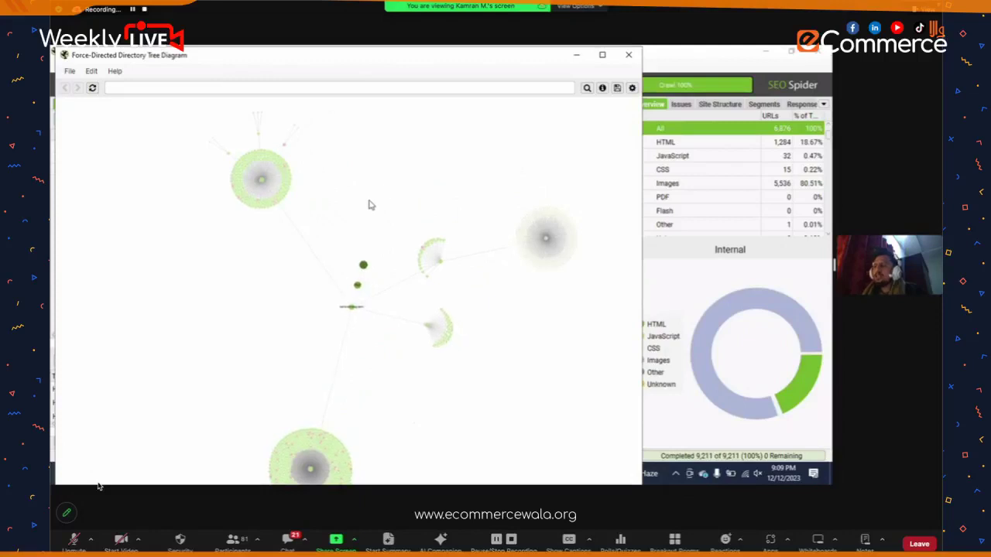
mouse_move(237, 181)
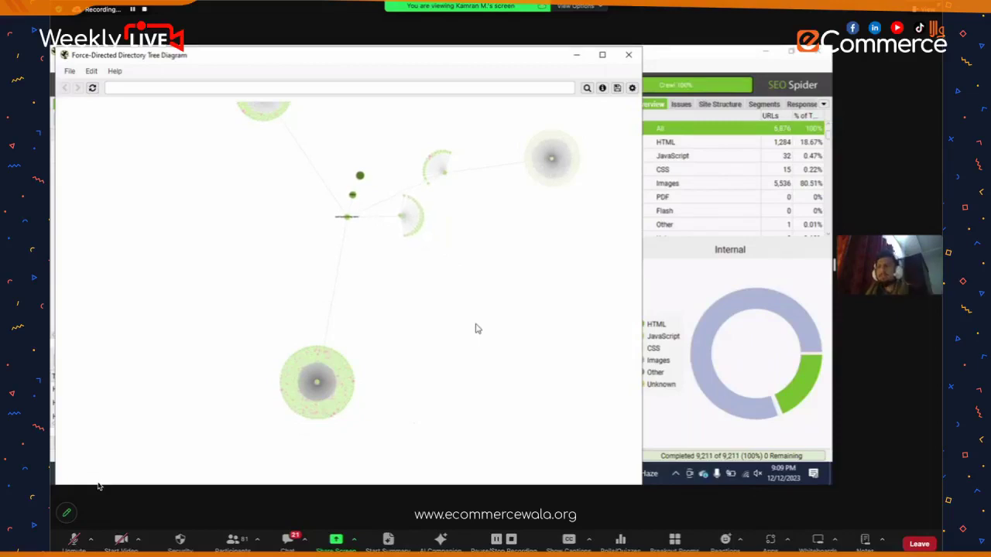
scroll(477, 246, "up", 3)
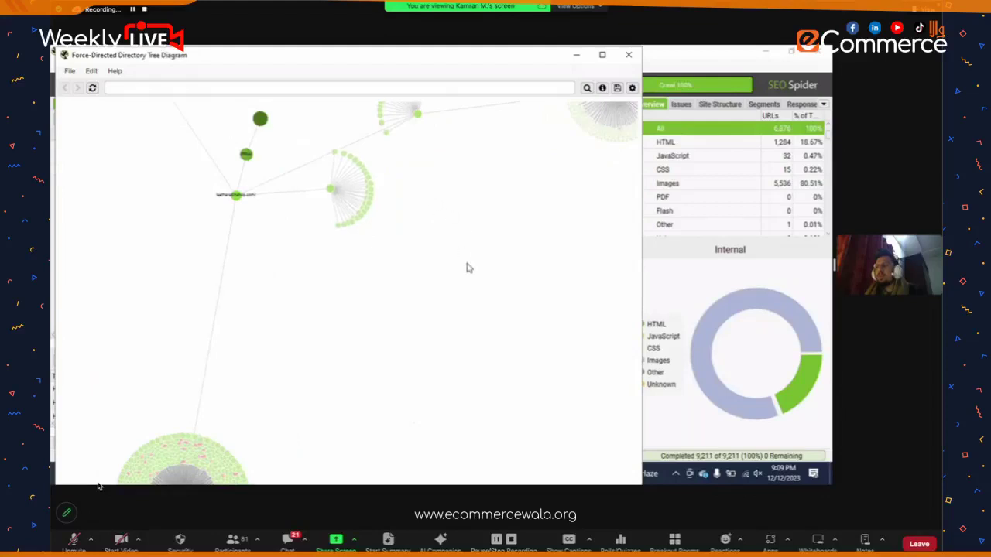
scroll(472, 274, "up", 2)
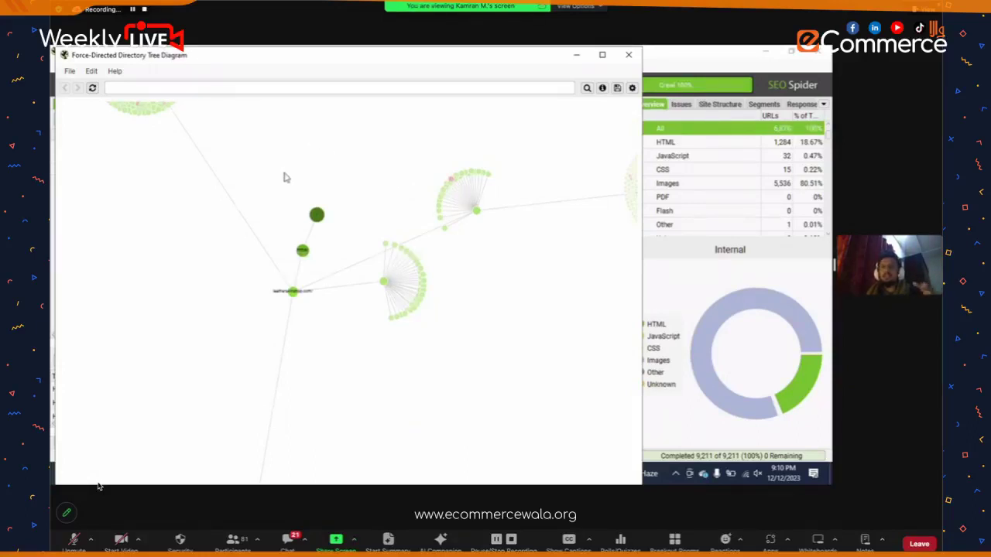
left_click_drag(243, 163, 327, 129)
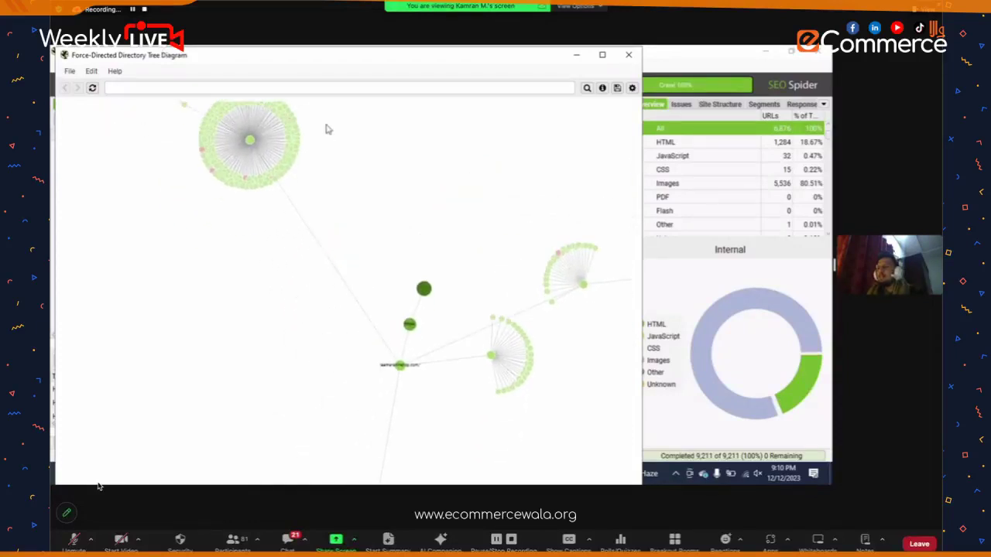
scroll(251, 171, "up", 3)
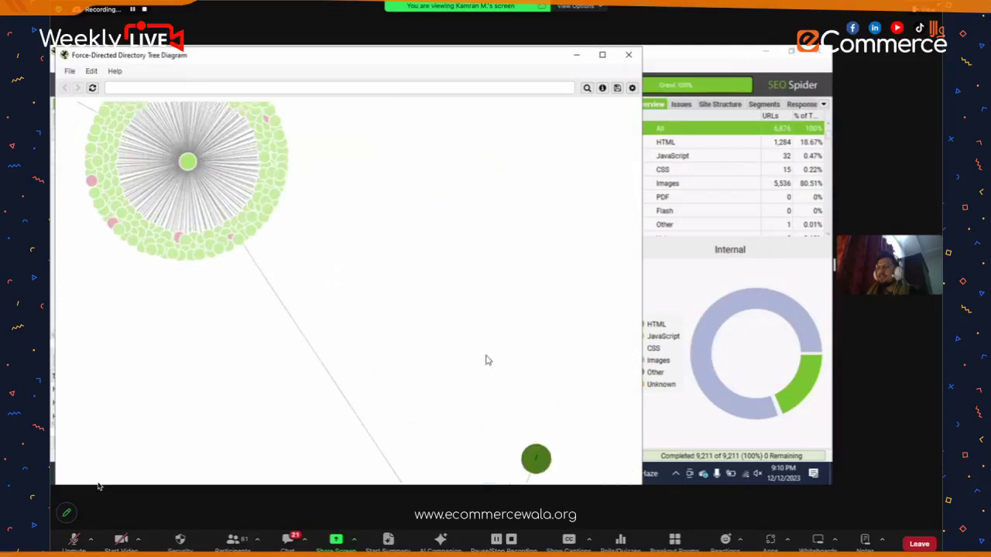
mouse_move(366, 358)
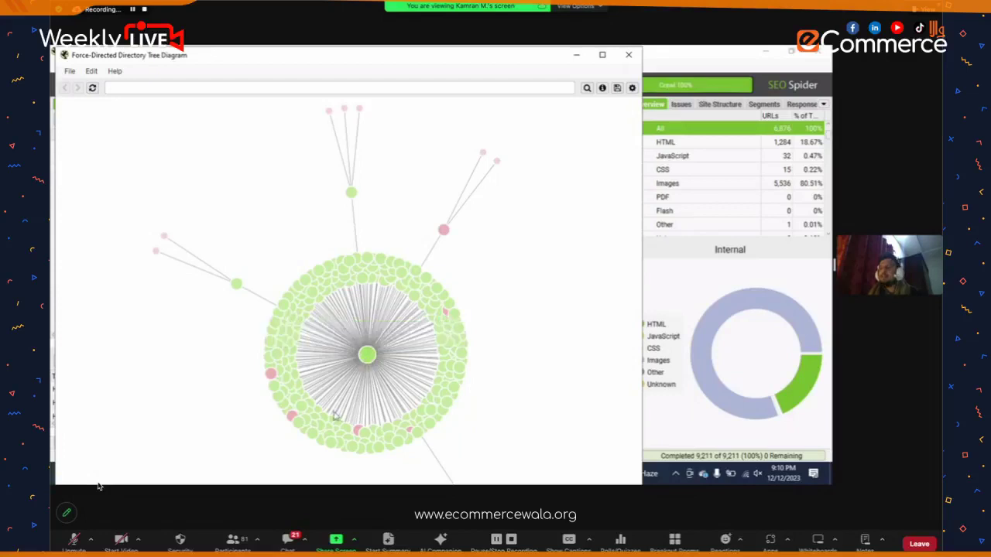
mouse_move(299, 378)
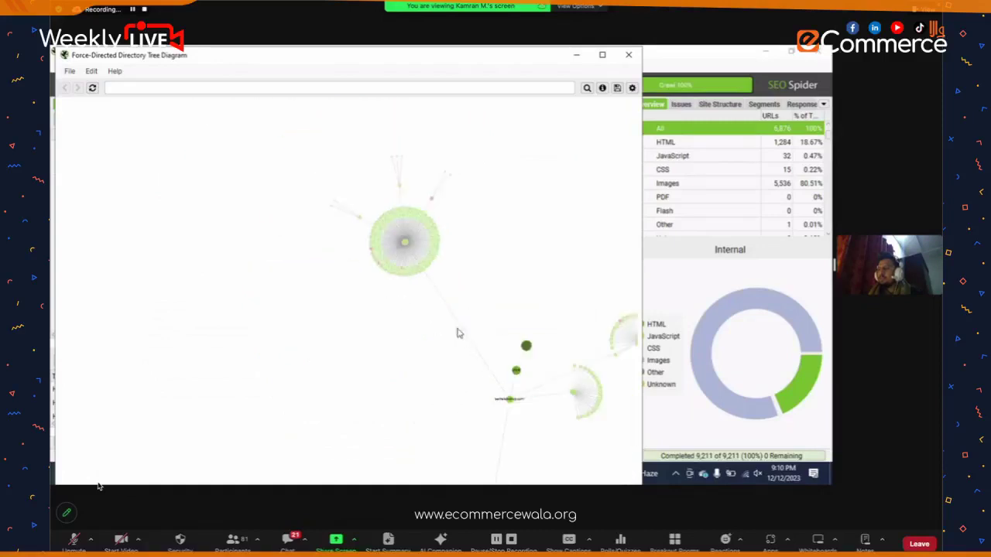
mouse_move(406, 327)
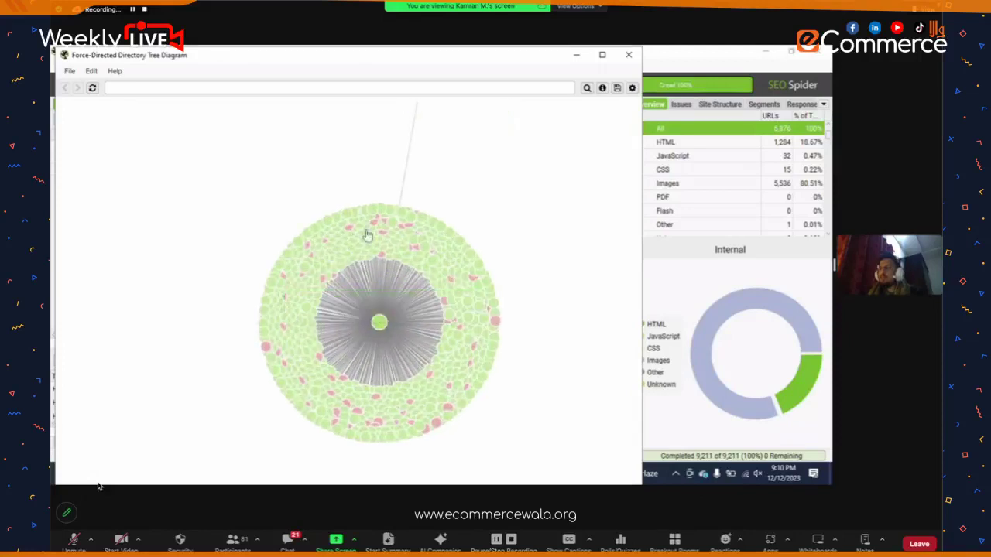
scroll(493, 232, "down", 2)
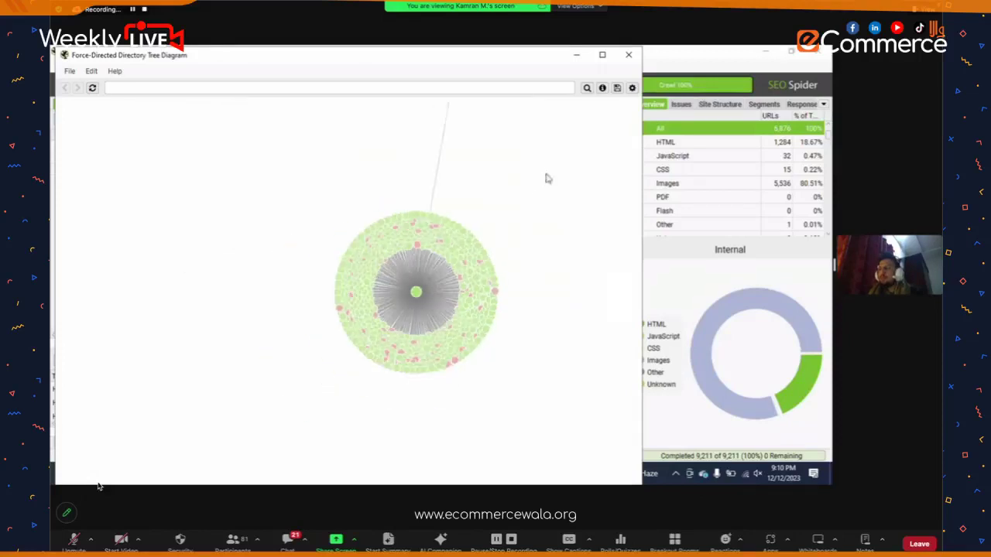
scroll(499, 217, "down", 2)
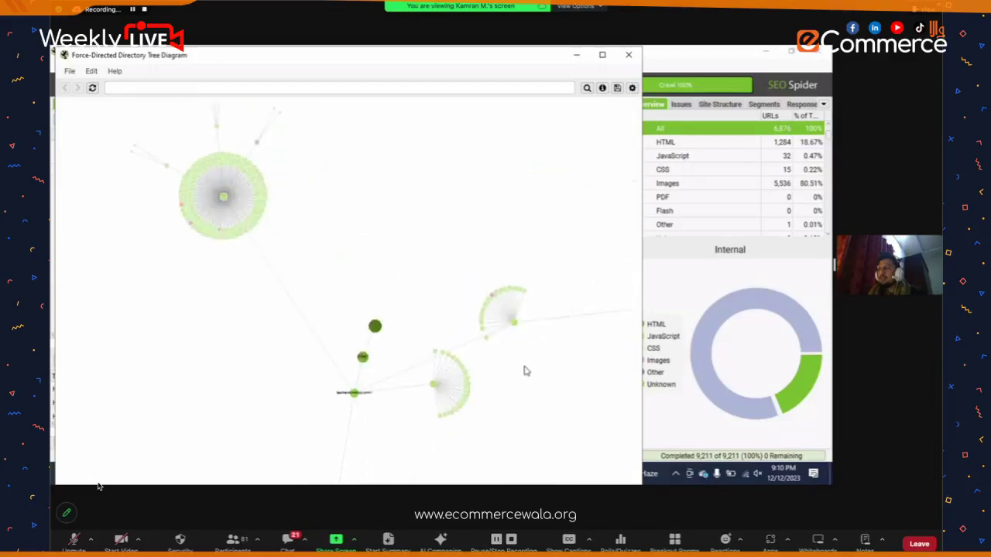
scroll(524, 371, "up", 3)
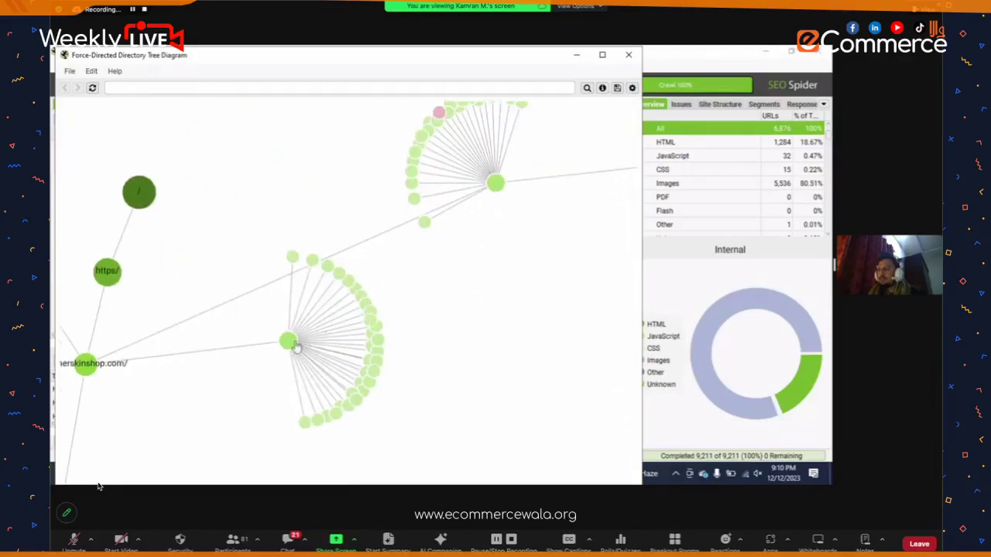
mouse_move(286, 346)
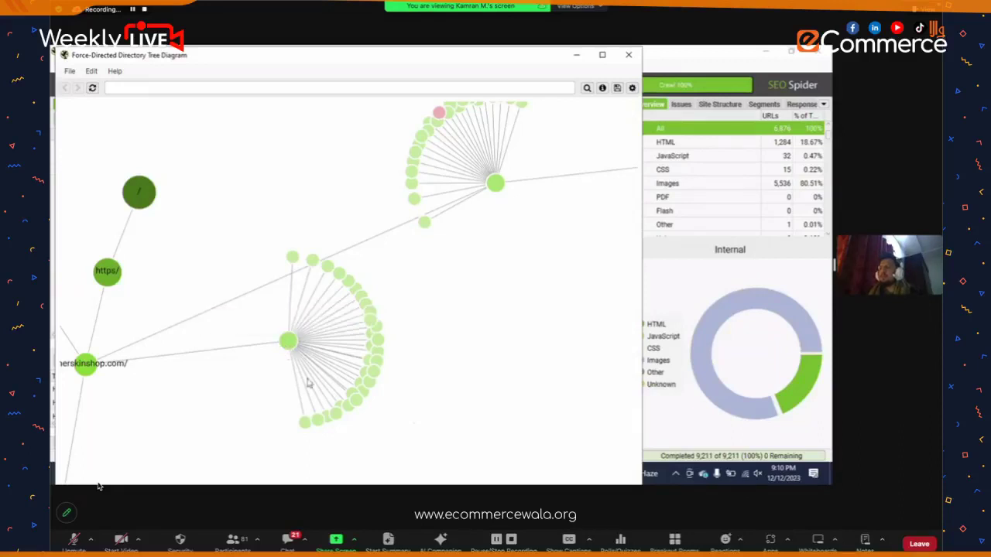
mouse_move(321, 425)
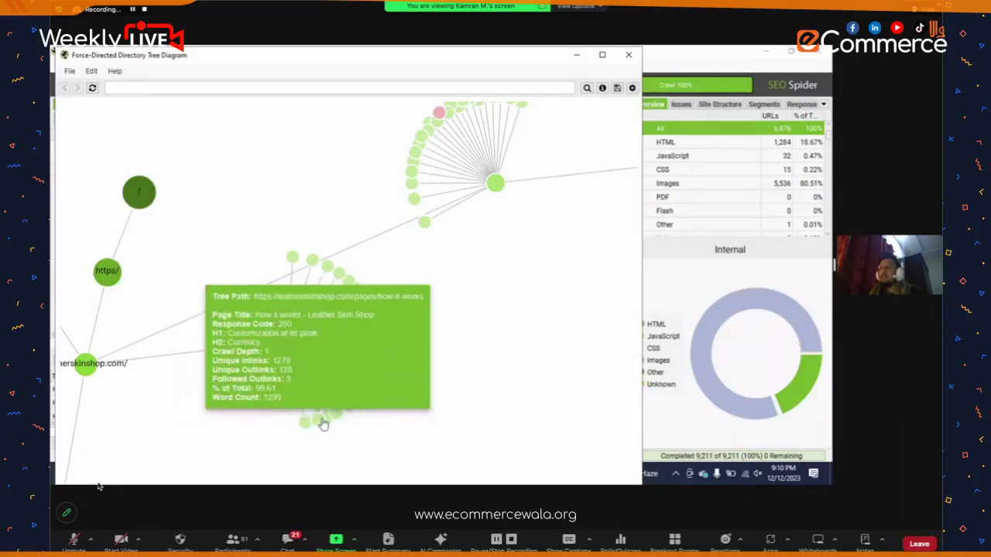
mouse_move(362, 396)
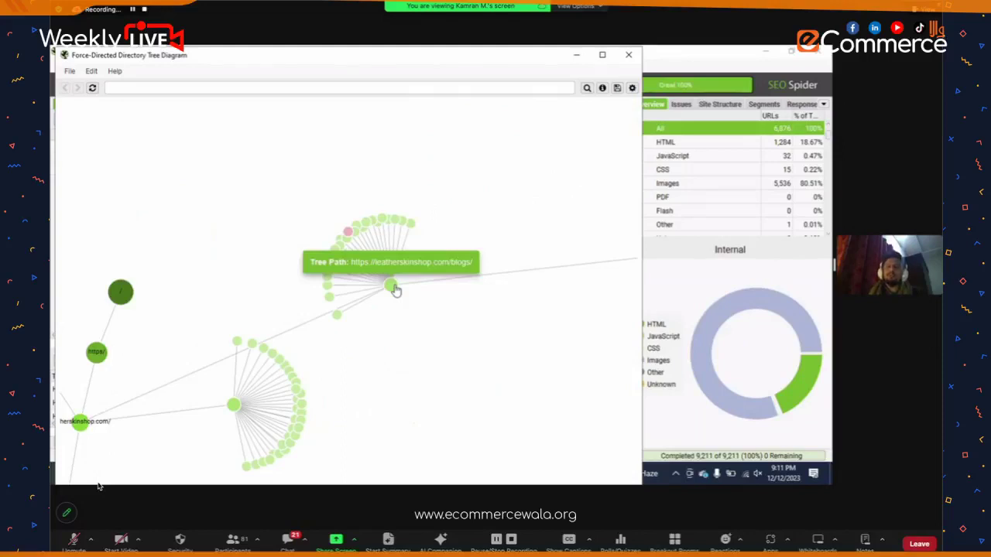
mouse_move(412, 232)
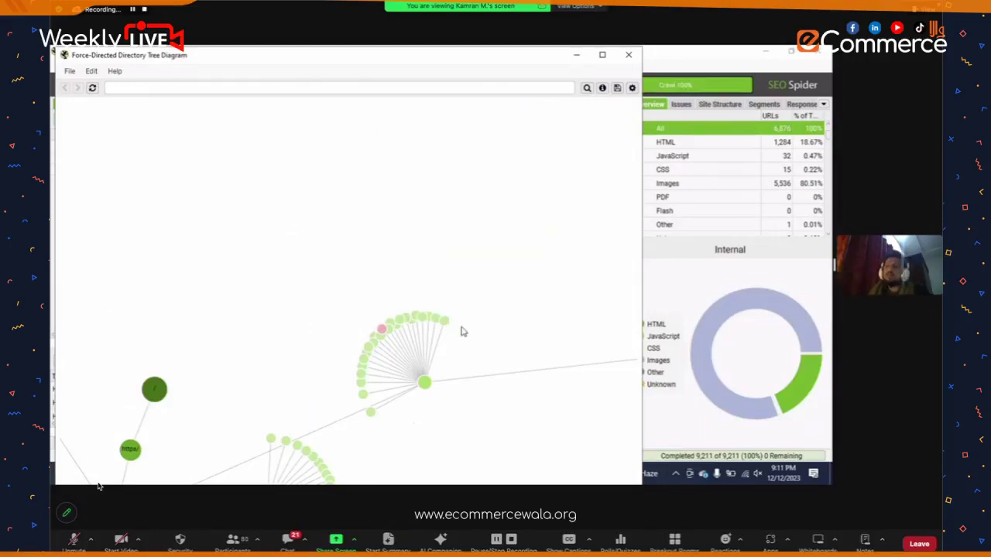
scroll(460, 331, "down", 1)
scroll(460, 356, "down", 3)
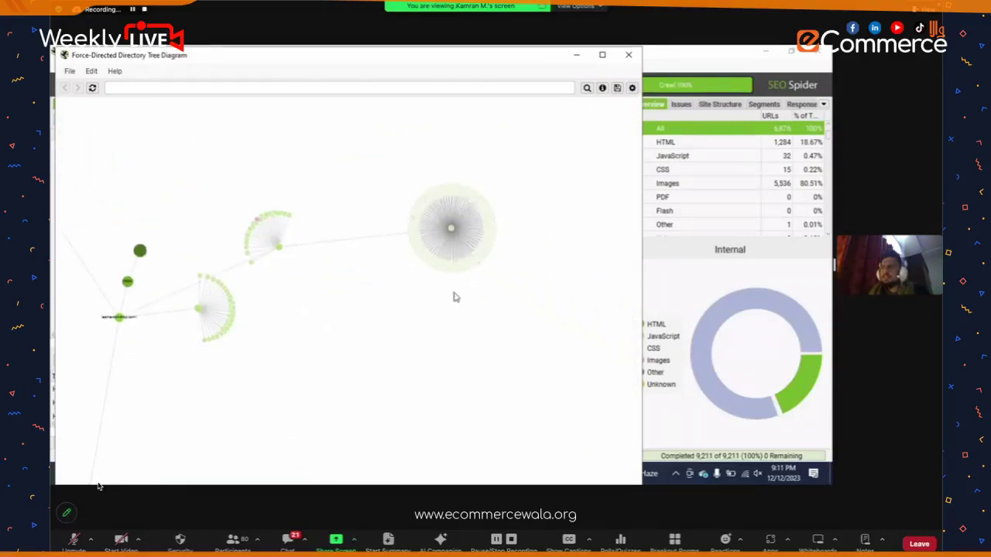
mouse_move(490, 242)
mouse_move(455, 231)
mouse_move(458, 271)
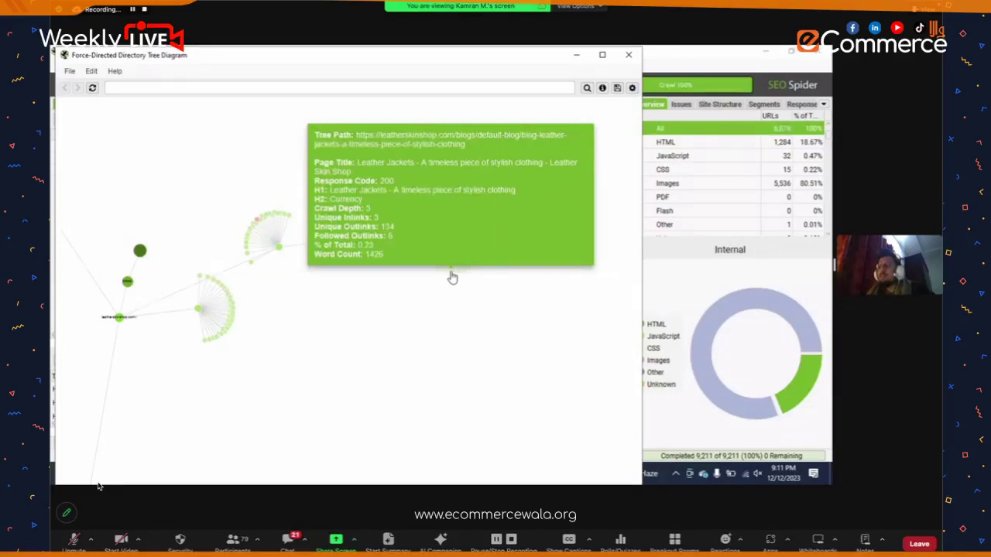
left_click(628, 54)
left_click(325, 65)
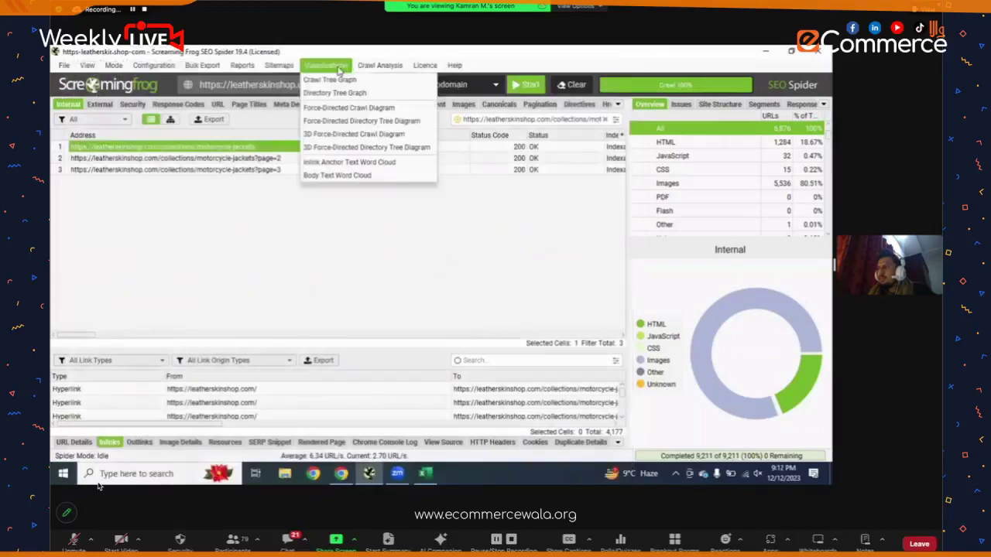
left_click(335, 96)
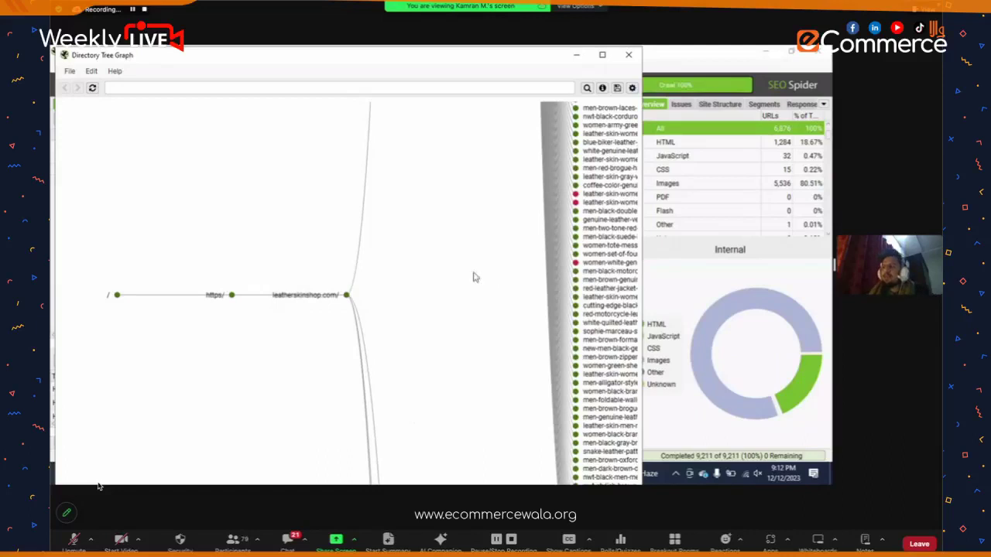
left_click_drag(473, 276, 381, 263)
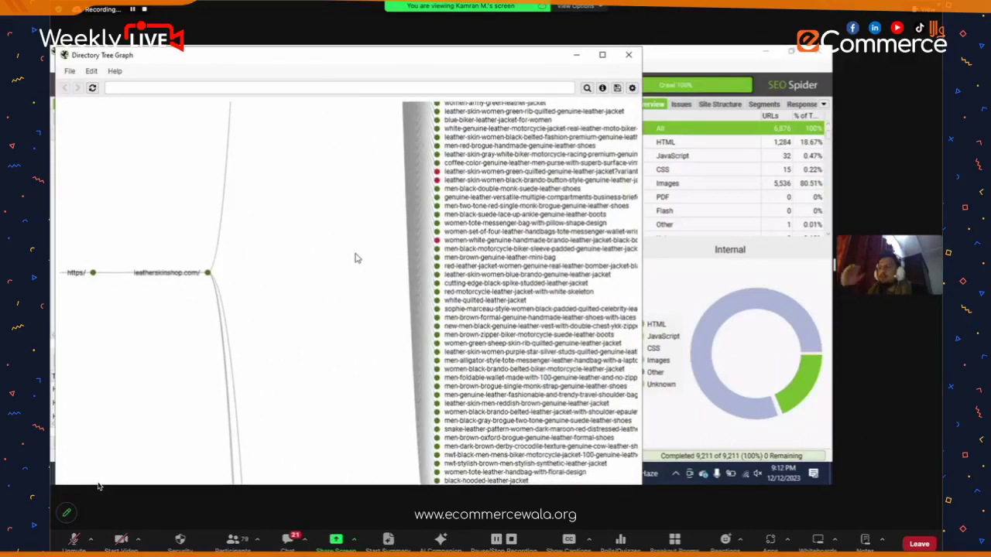
scroll(356, 258, "down", 5)
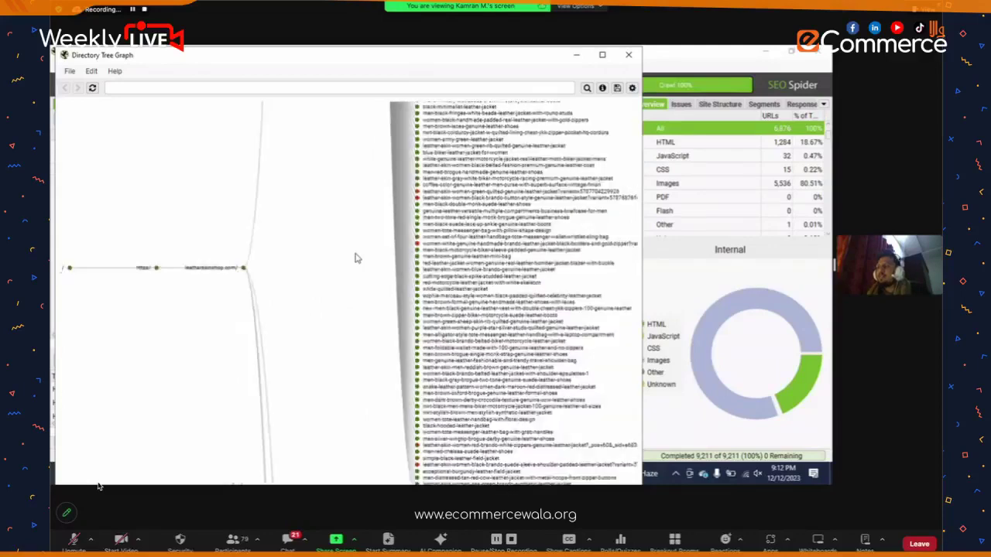
left_click_drag(349, 158, 354, 276)
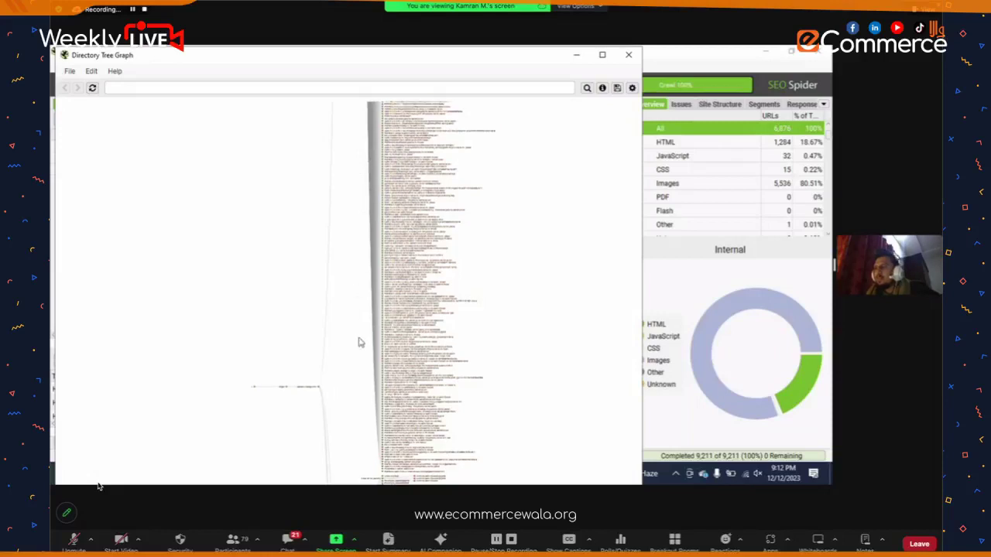
scroll(352, 193, "up", 2)
scroll(352, 193, "down", 3)
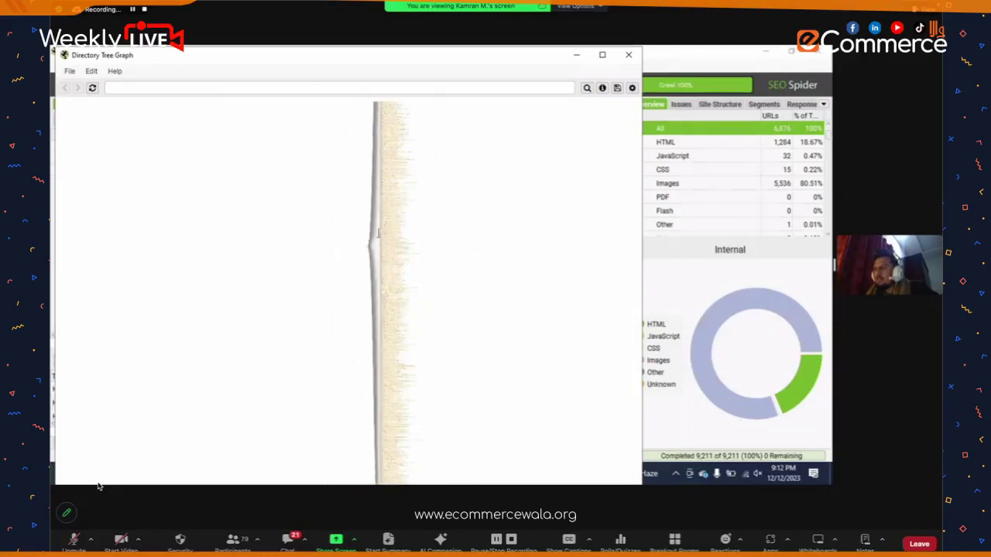
scroll(369, 256, "up", 4)
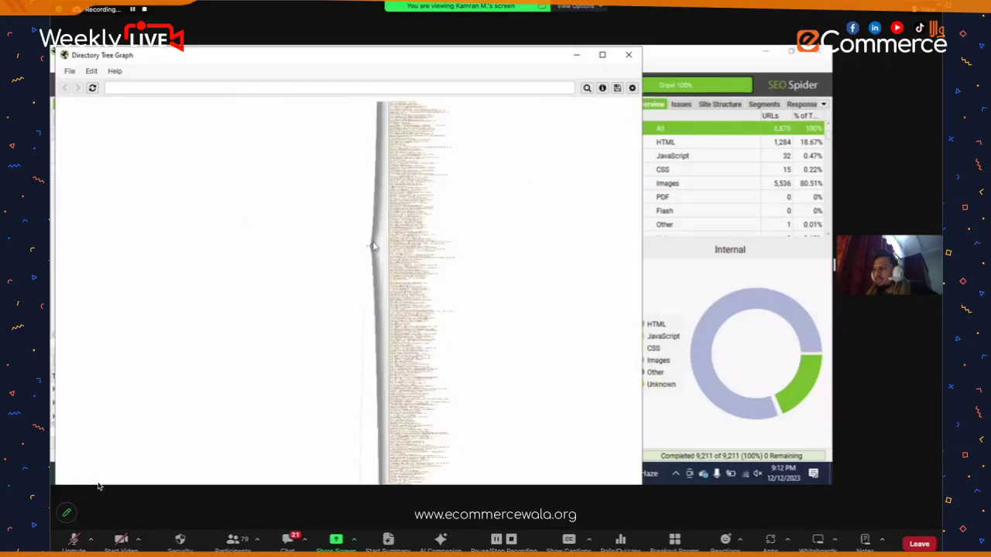
scroll(373, 246, "up", 5)
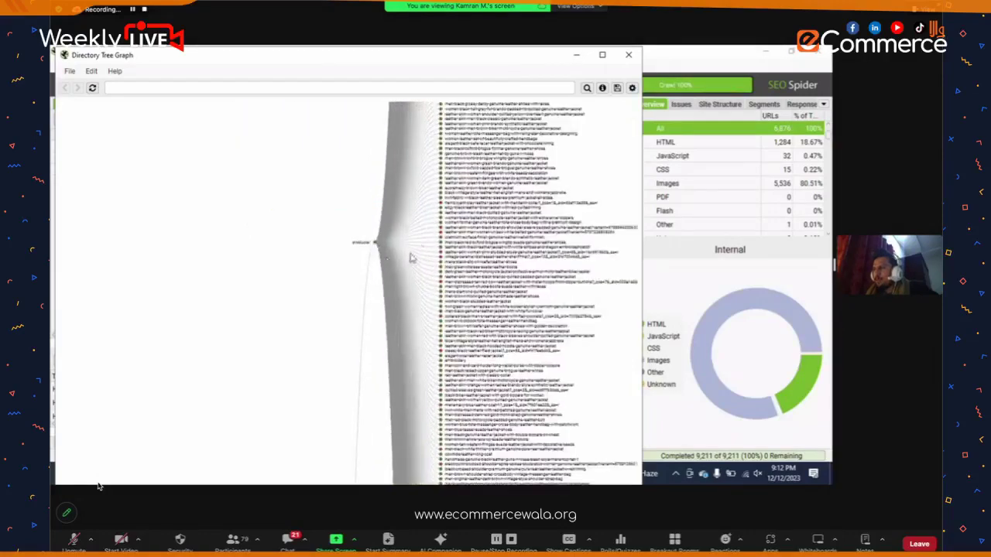
scroll(345, 283, "up", 4)
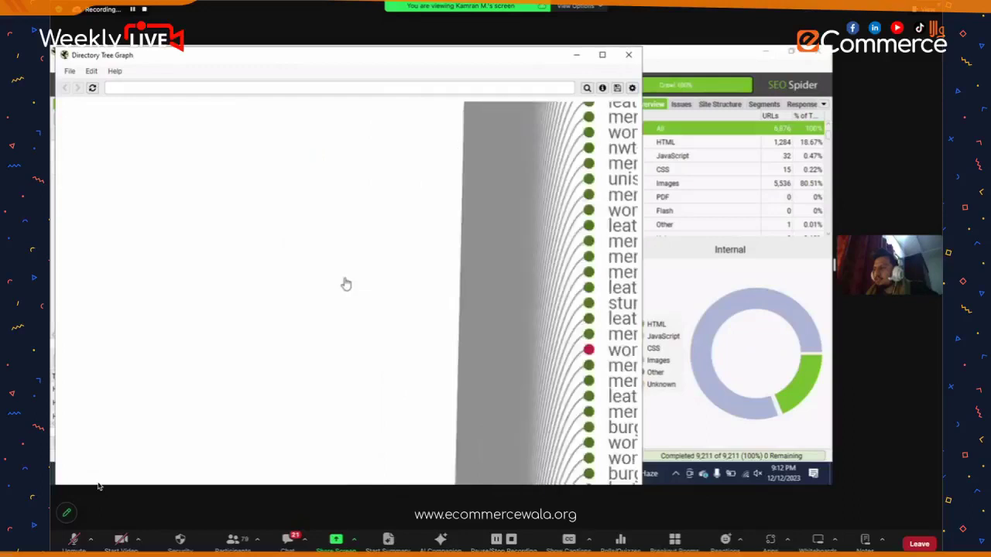
scroll(404, 321, "down", 5)
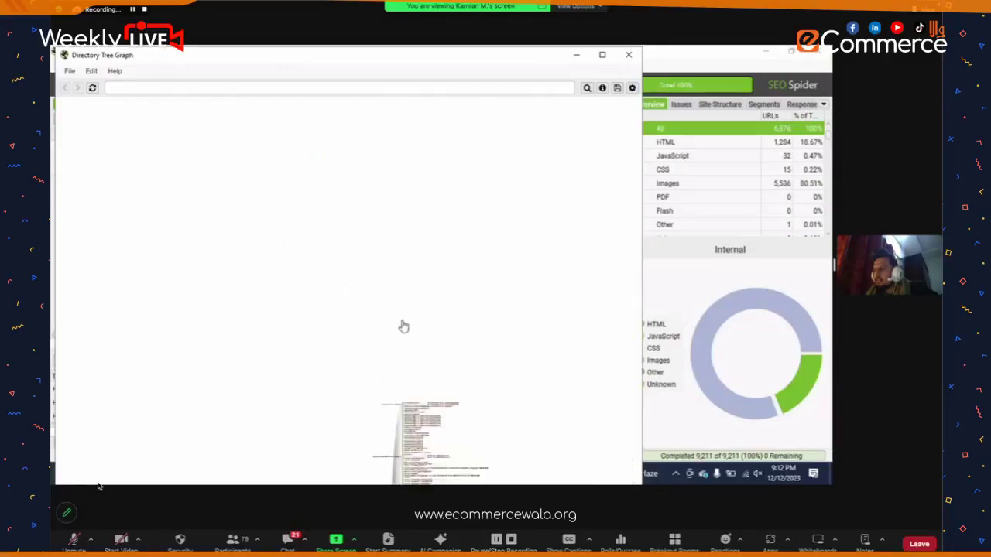
scroll(382, 316, "up", 5)
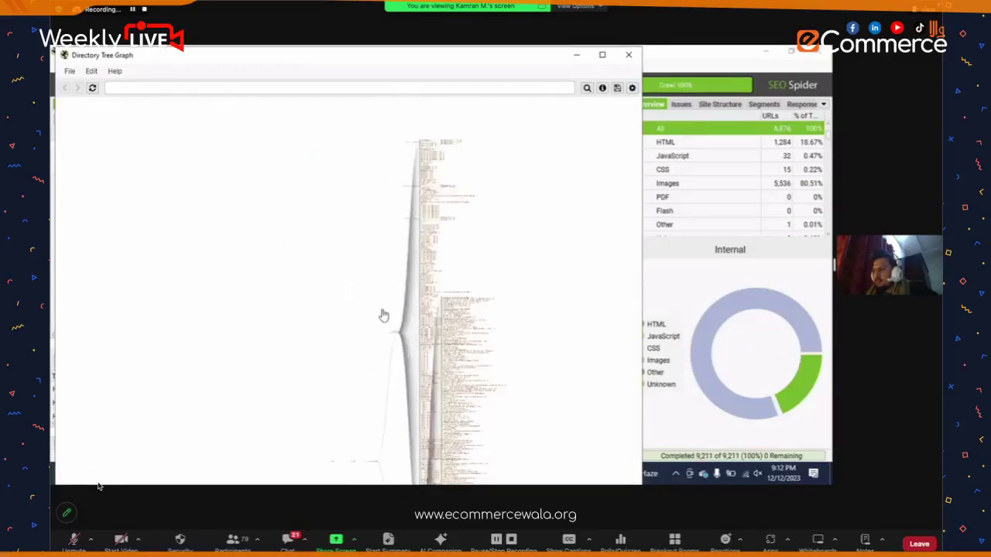
scroll(408, 340, "up", 5)
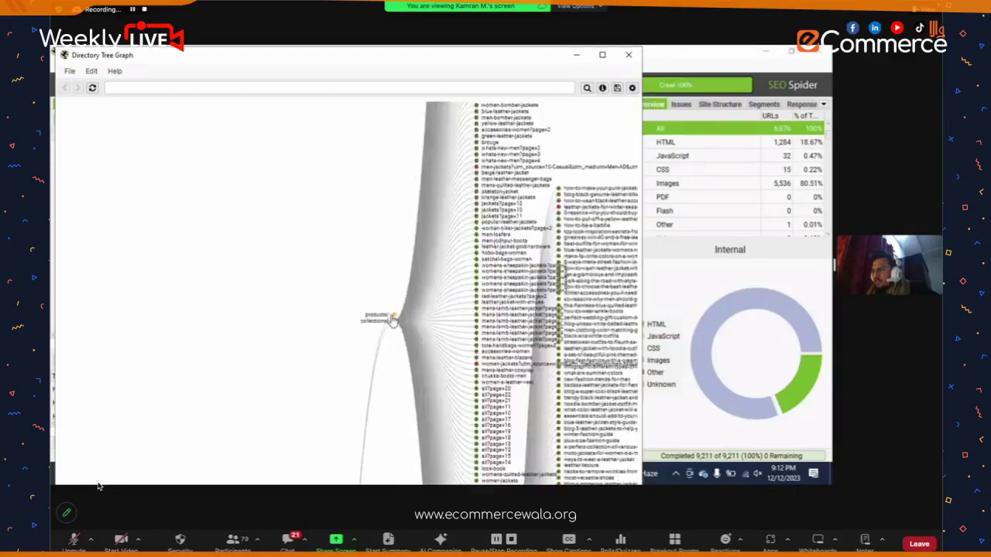
scroll(372, 345, "down", 5)
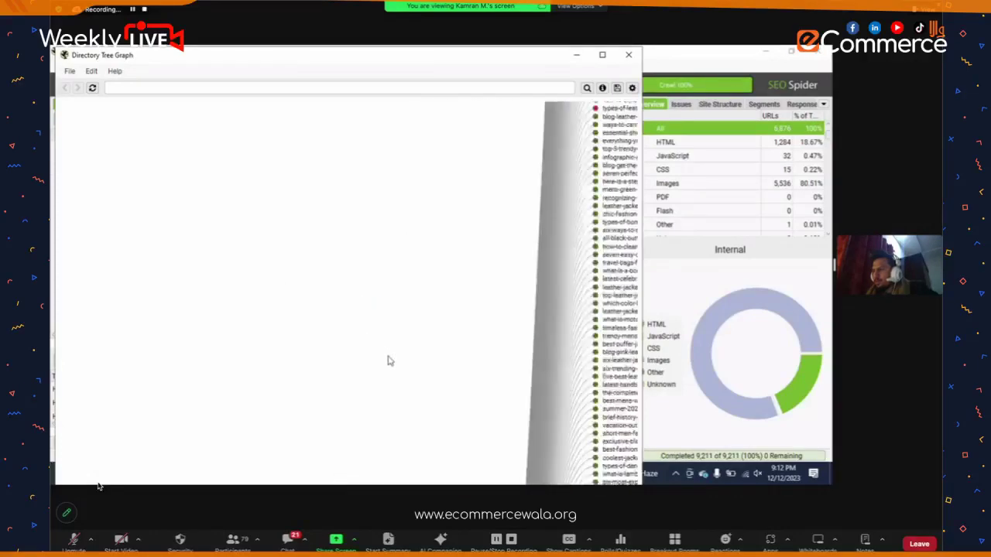
scroll(411, 334, "down", 5)
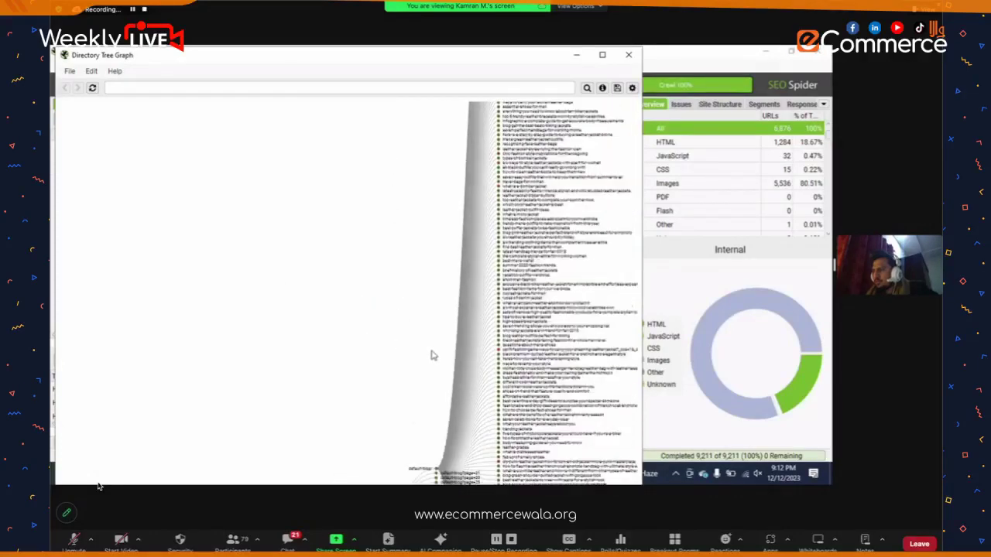
- Collapse the long list of blog post nodes in the directory tree graph
left_click(413, 381)
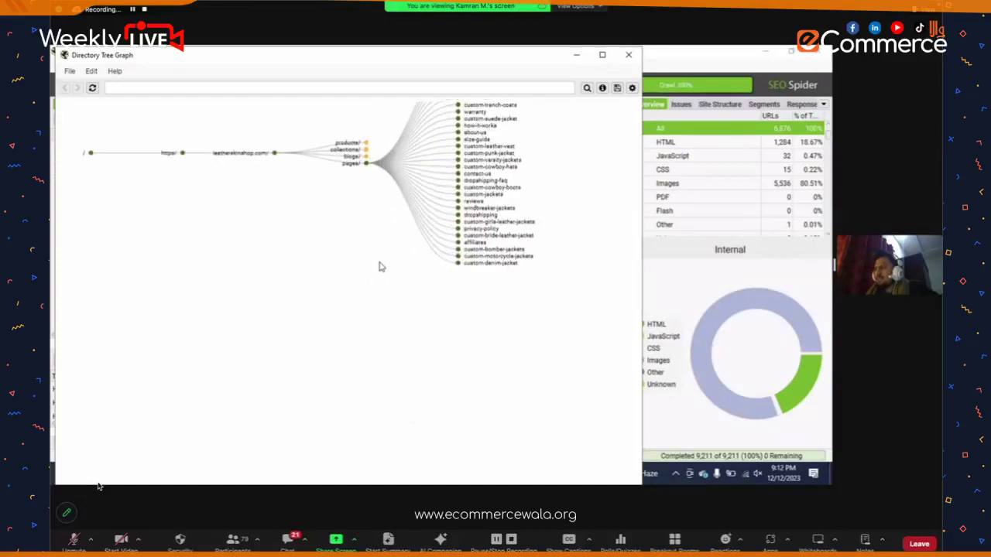
left_click_drag(364, 287, 373, 341)
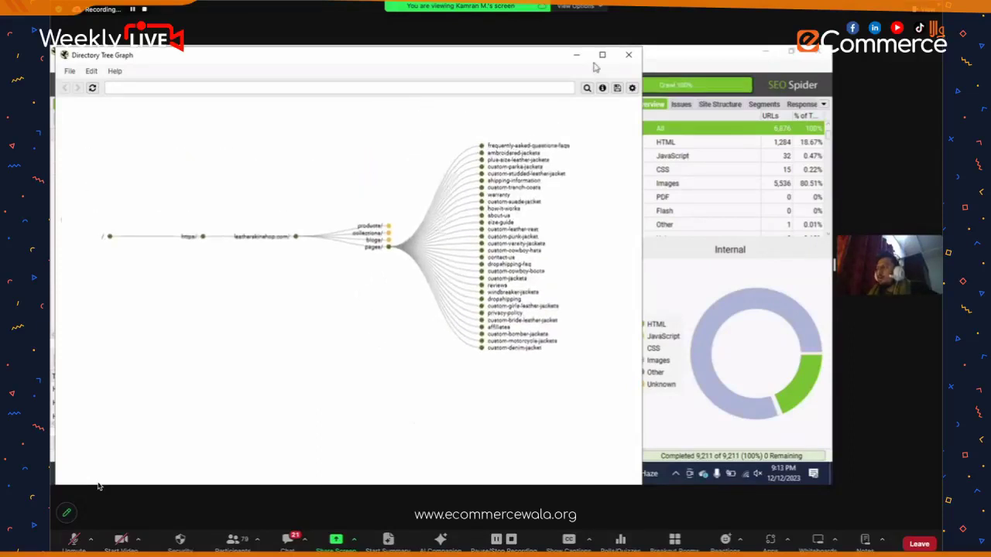
scroll(375, 345, "up", 3)
- Maximise the graph window, recentre the tree, and collapse the pages/ folder's children
key("super+Up")
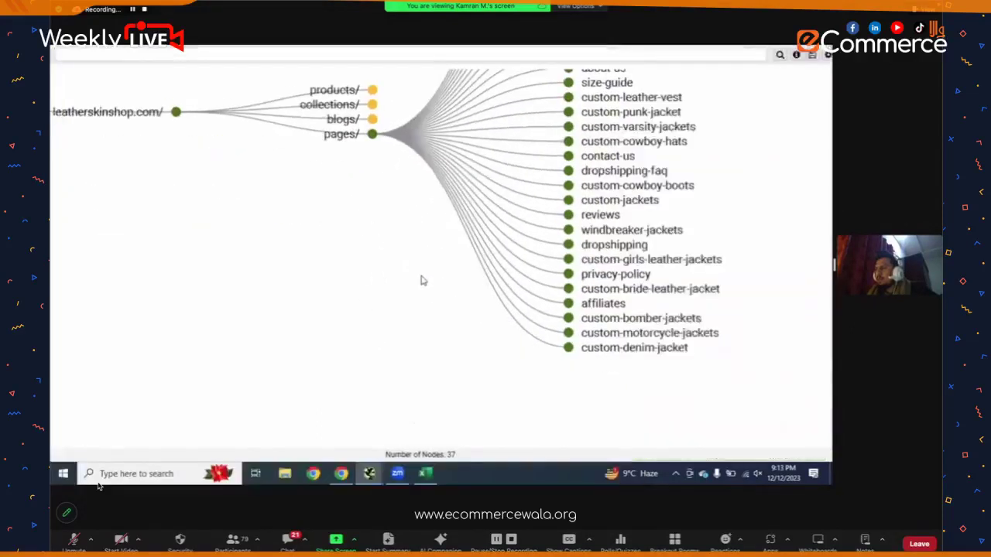
scroll(422, 280, "down", 5)
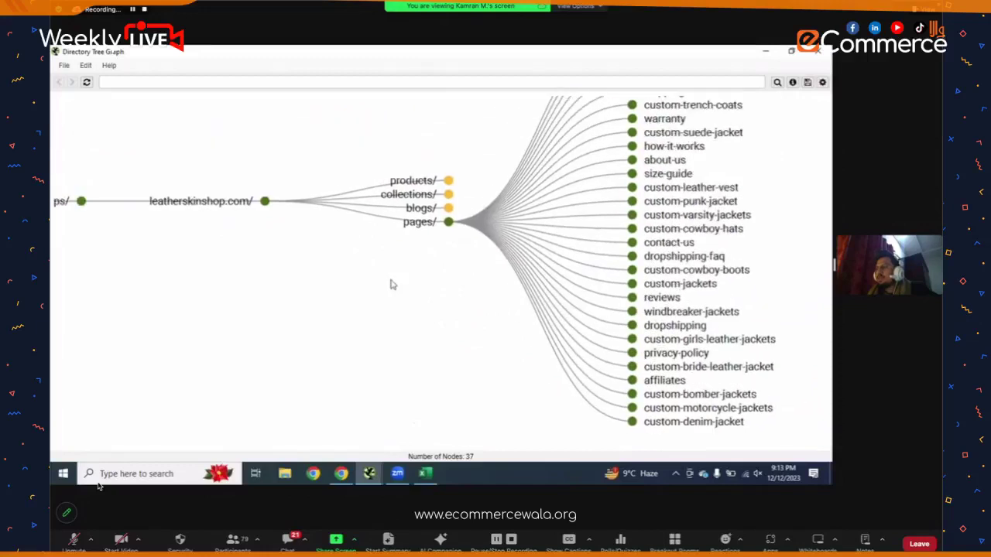
scroll(373, 276, "down", 2)
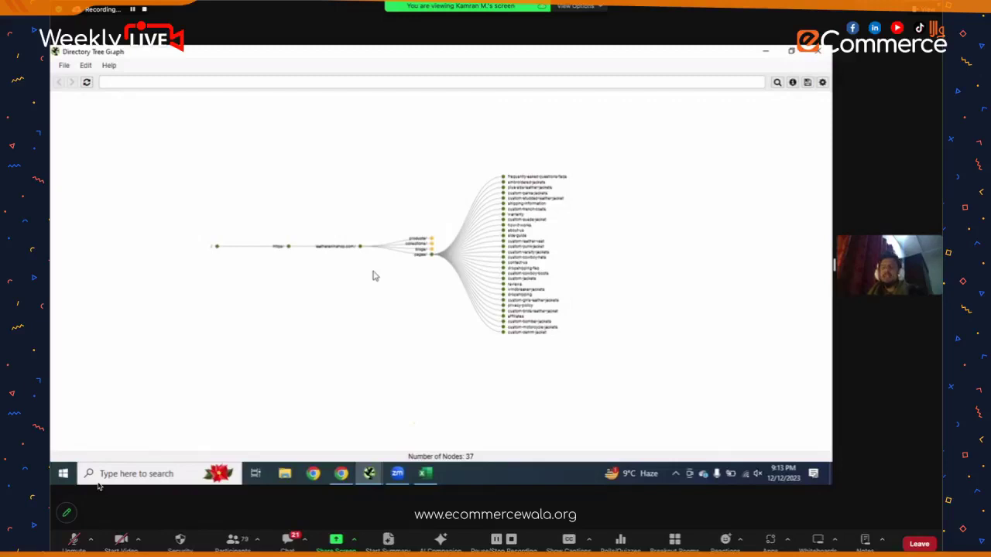
scroll(372, 277, "up", 3)
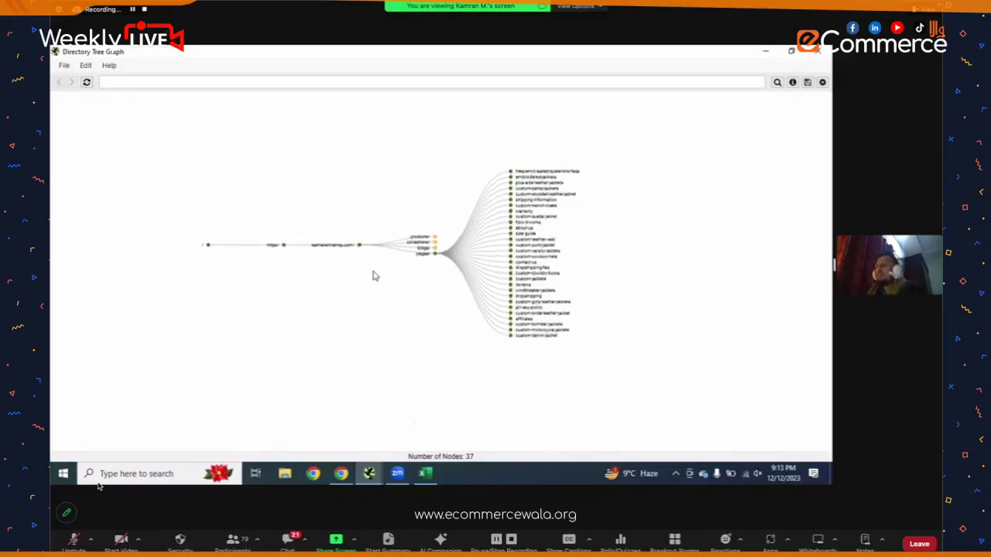
scroll(372, 276, "up", 2)
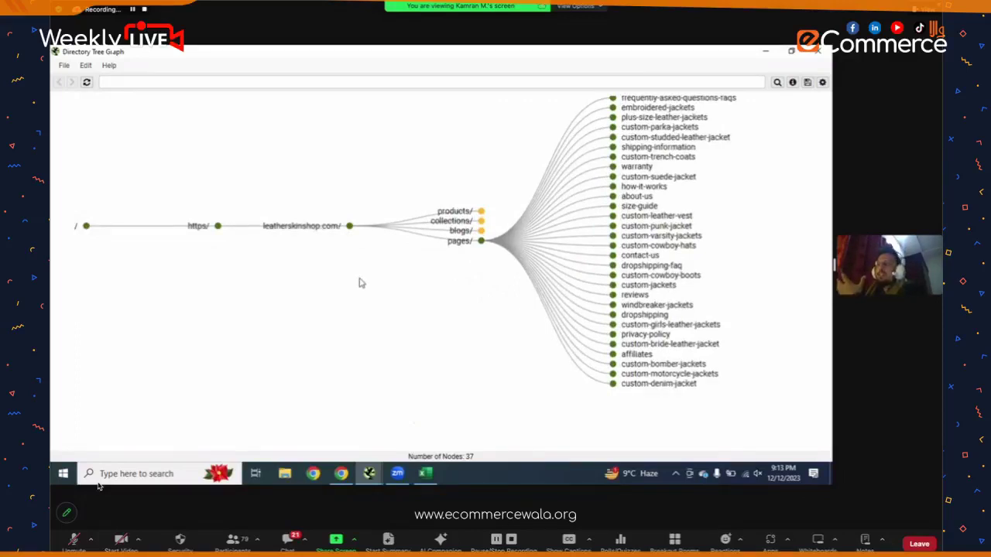
left_click_drag(358, 281, 294, 214)
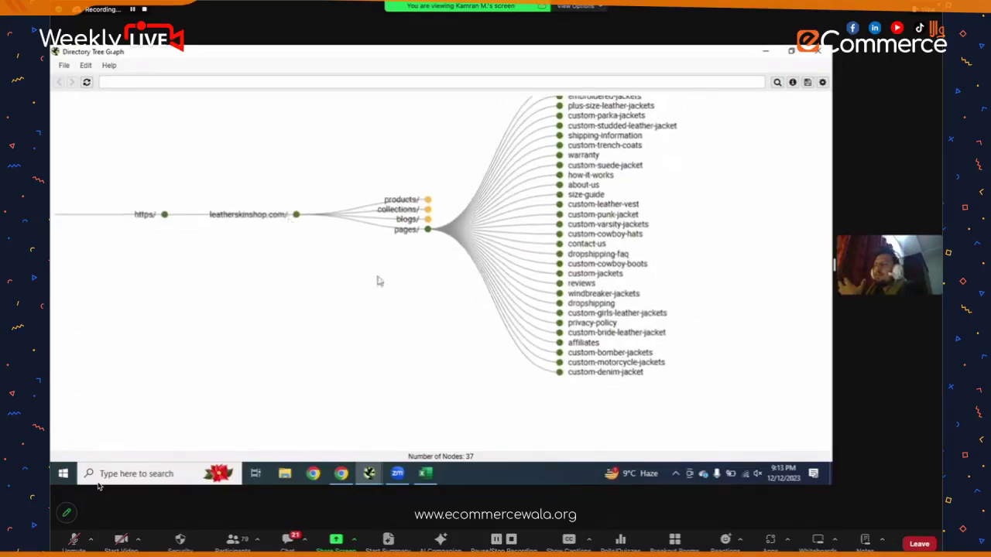
left_click(428, 230)
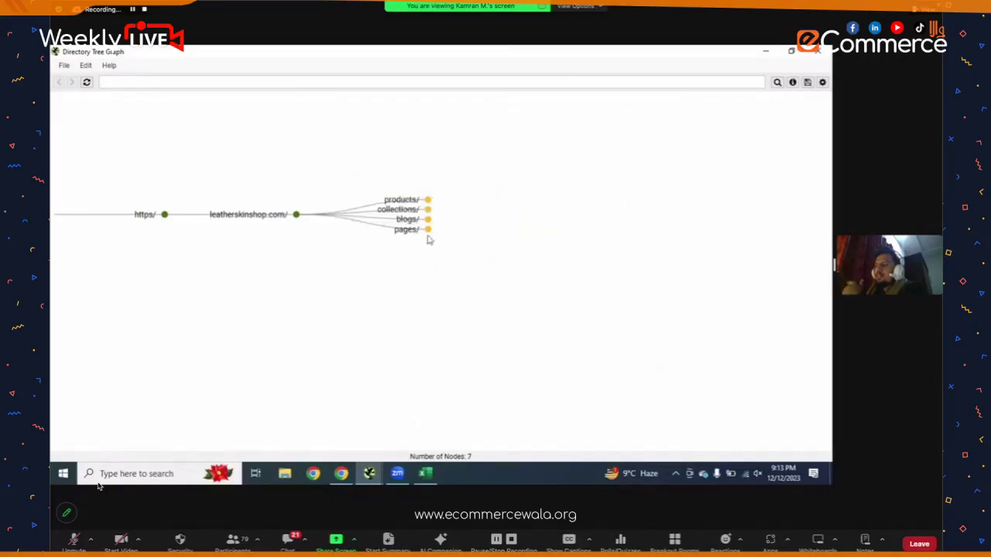
left_click(429, 229)
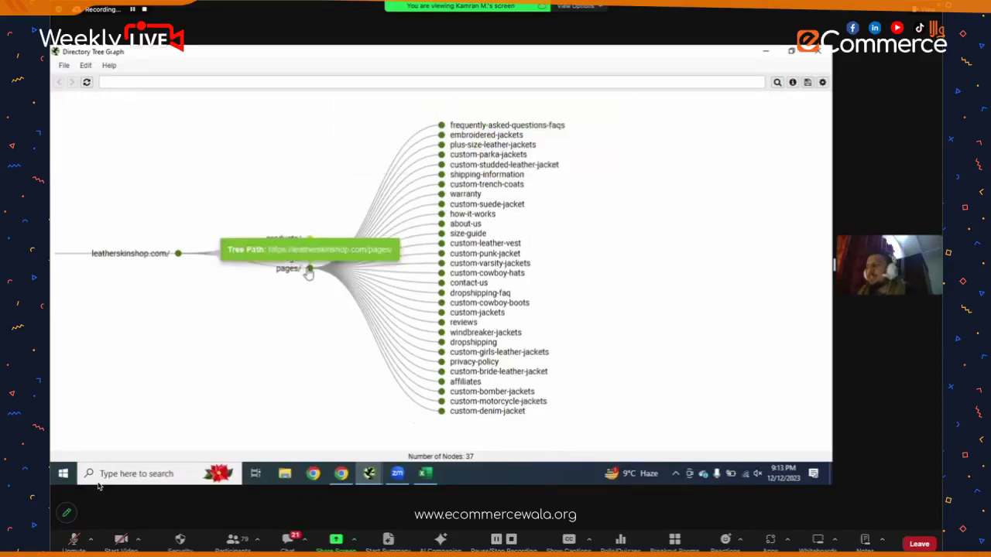
mouse_move(448, 200)
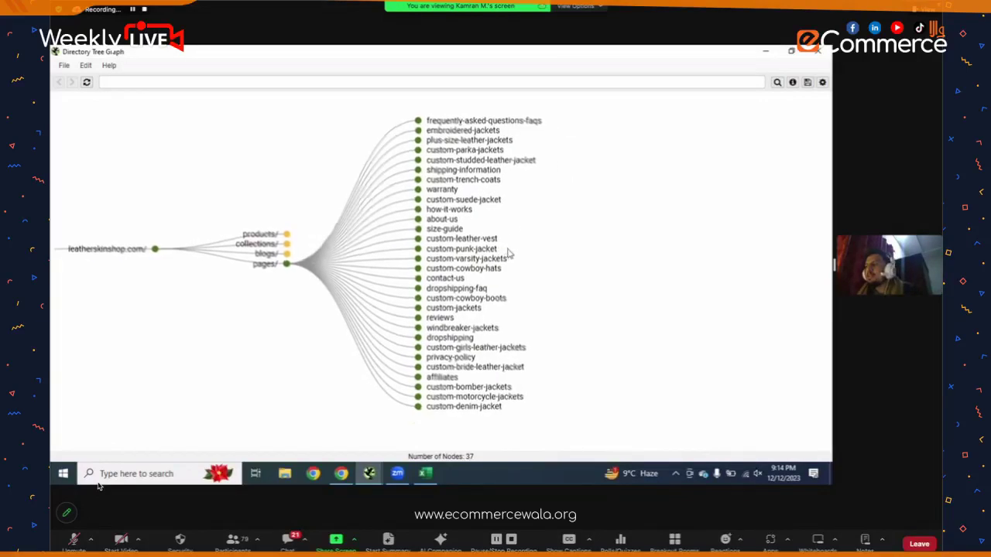
mouse_move(468, 252)
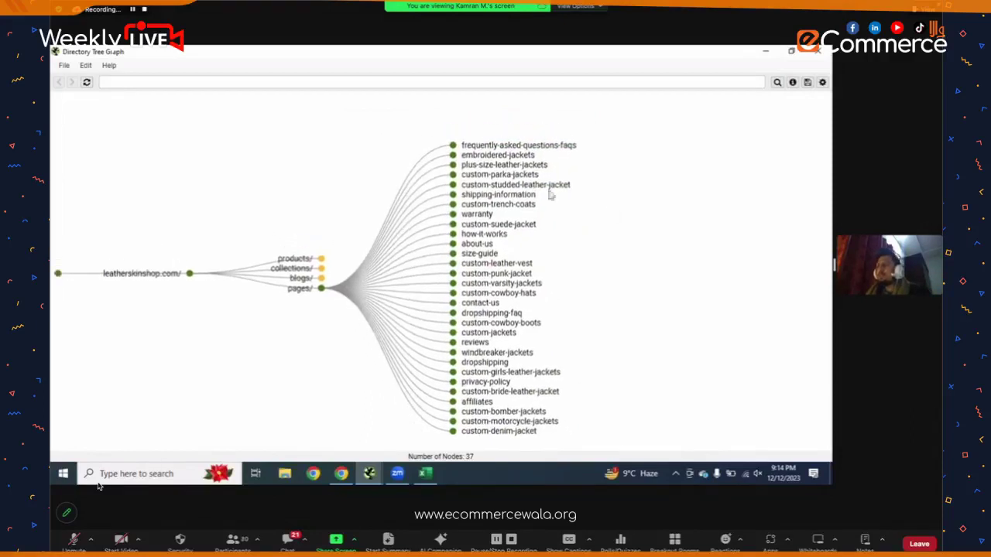
mouse_move(453, 139)
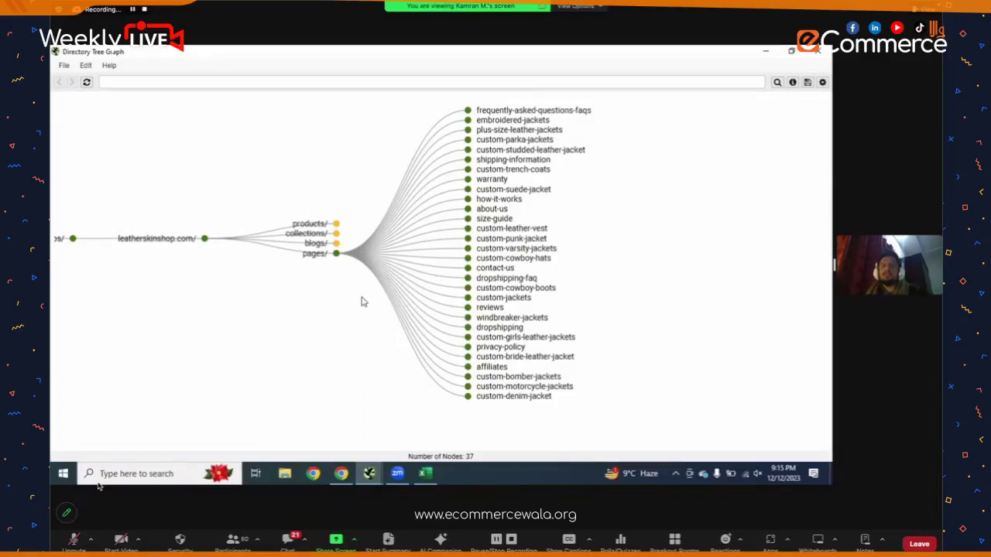
left_click(336, 256)
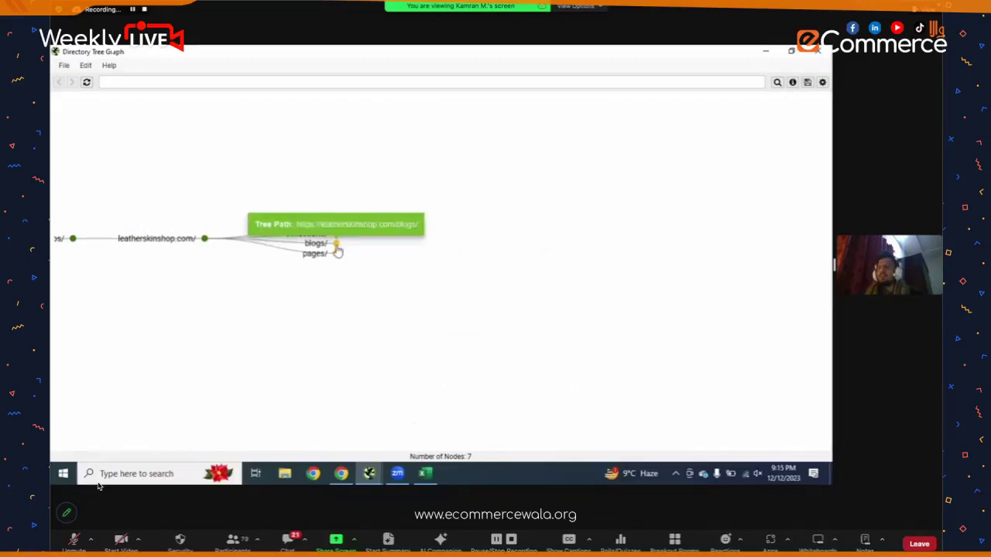
- Expand blogs/ then default-blog/ to reveal all blog-post nodes (315 total) and browse them
left_click(336, 244)
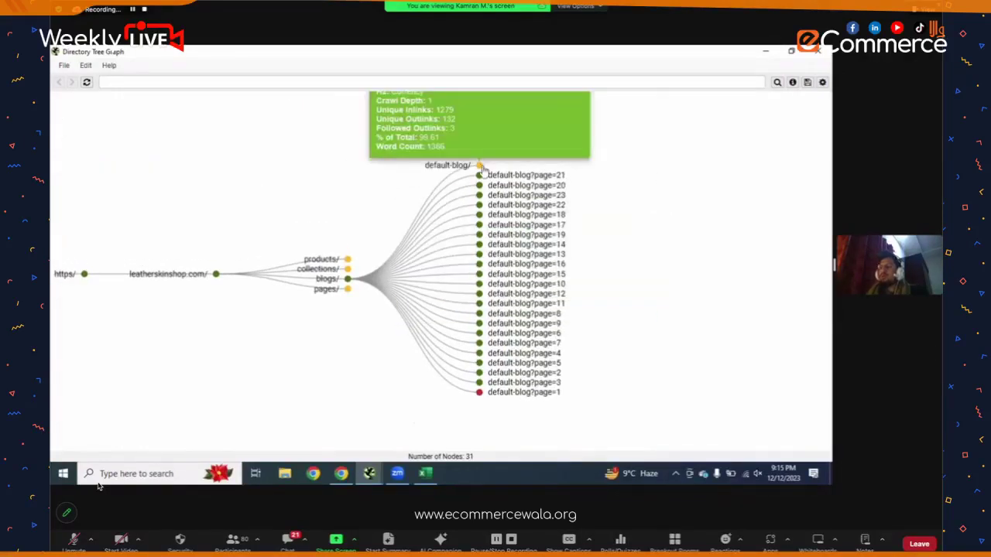
left_click(481, 167)
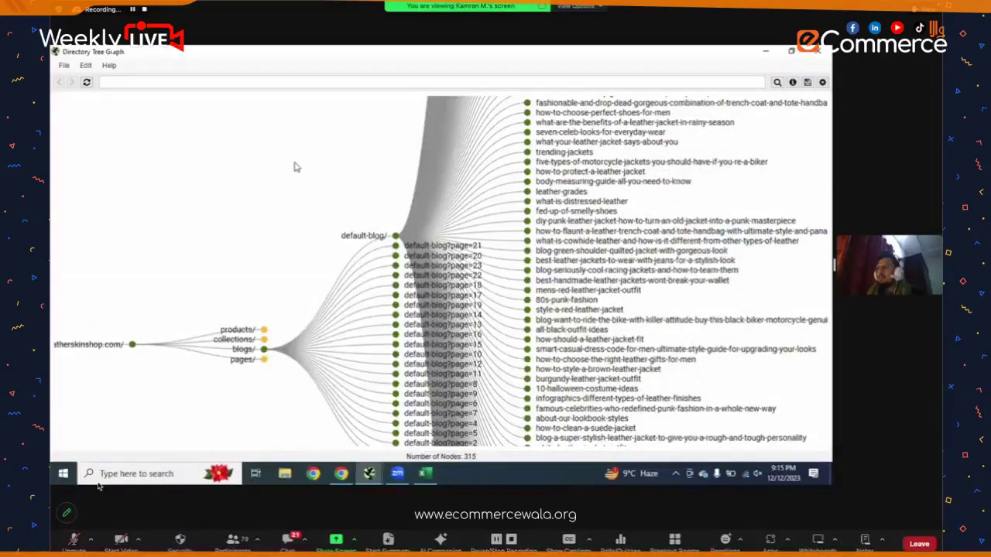
scroll(316, 294, "up", 5)
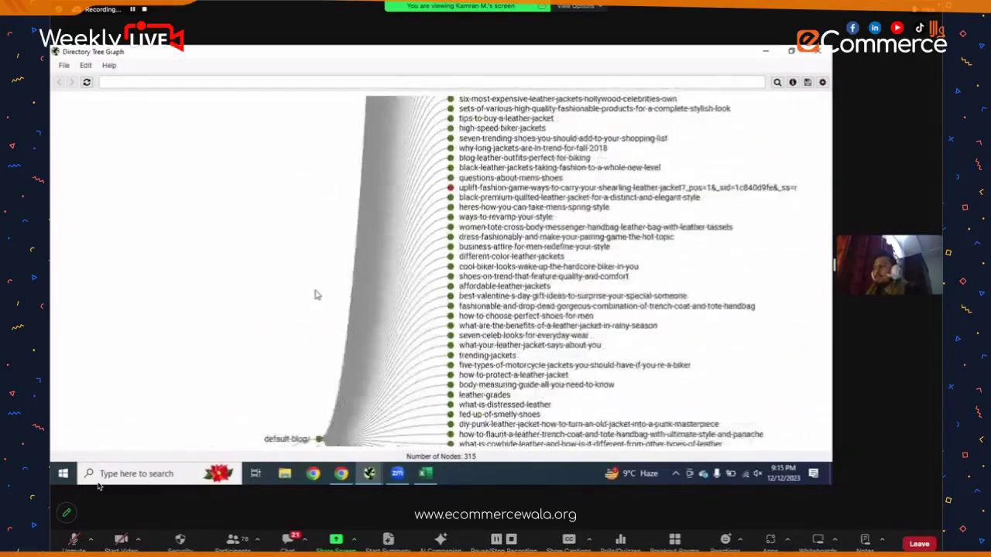
scroll(315, 295, "up", 10)
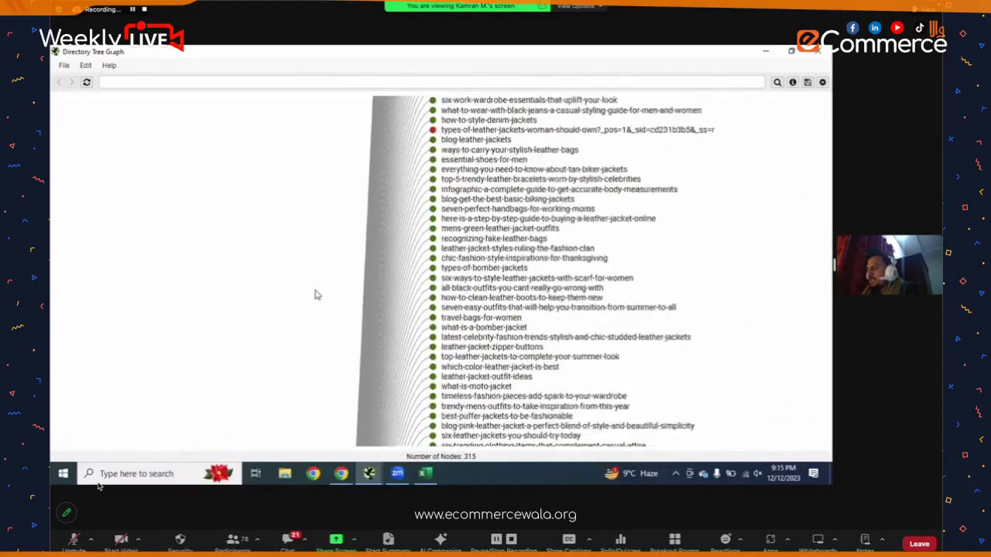
scroll(316, 295, "up", 2)
key("ctrl+f")
type("leather")
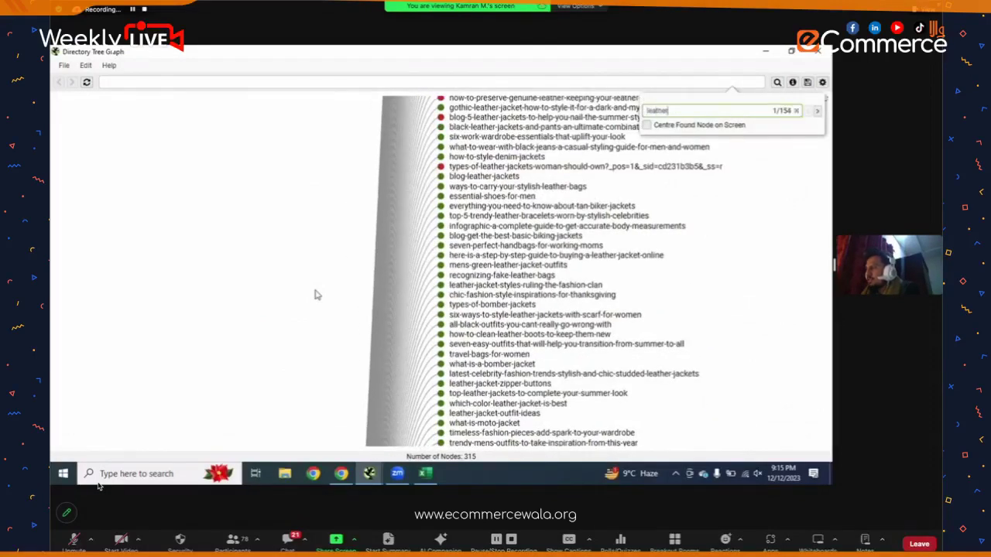
type("-jacket")
key("Return")
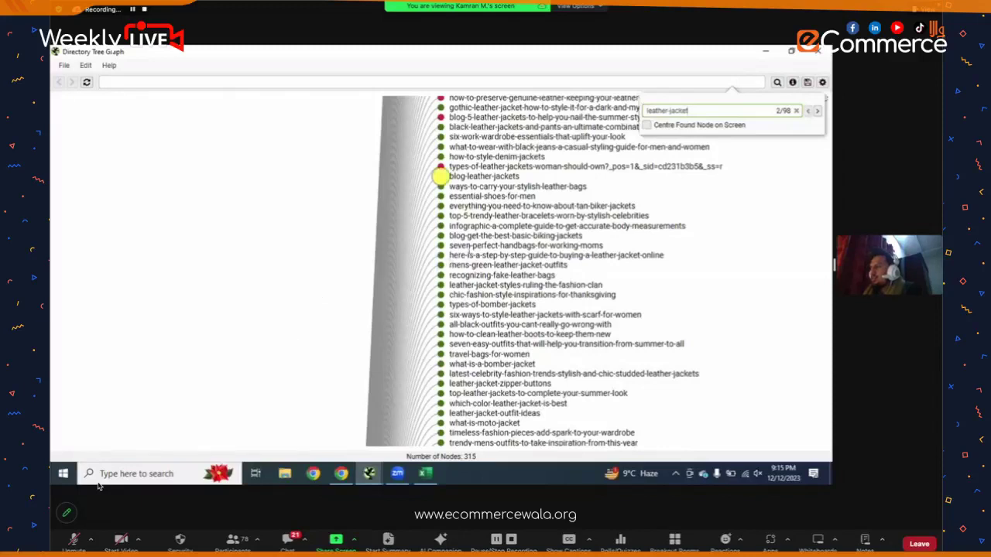
mouse_move(405, 245)
mouse_move(611, 226)
scroll(670, 233, "up", 3)
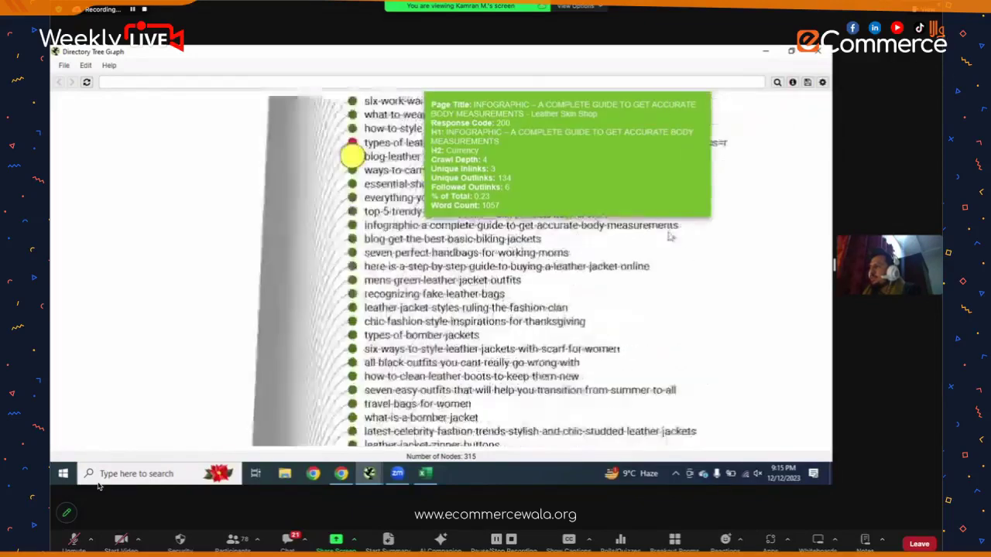
scroll(671, 237, "down", 5)
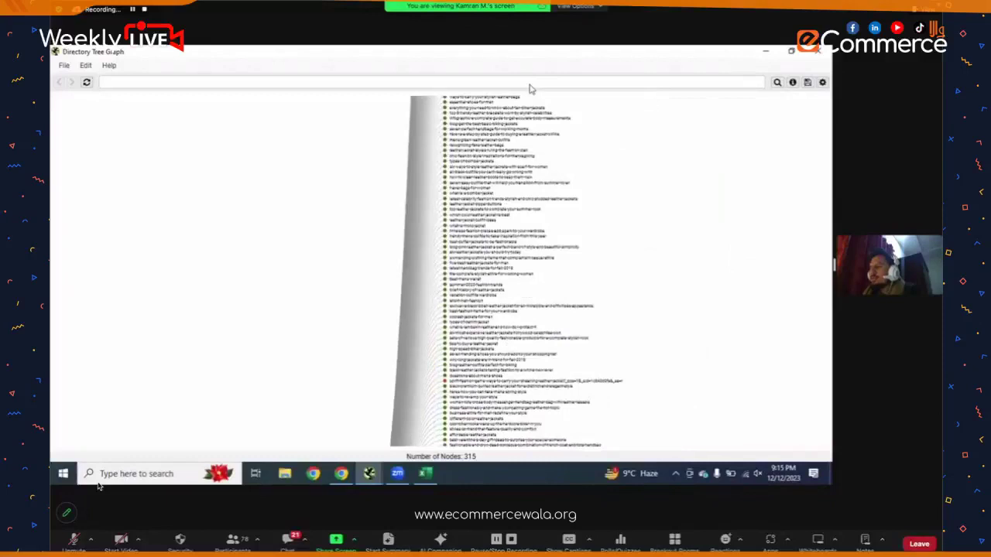
scroll(472, 295, "down", 3)
scroll(655, 121, "down", 3)
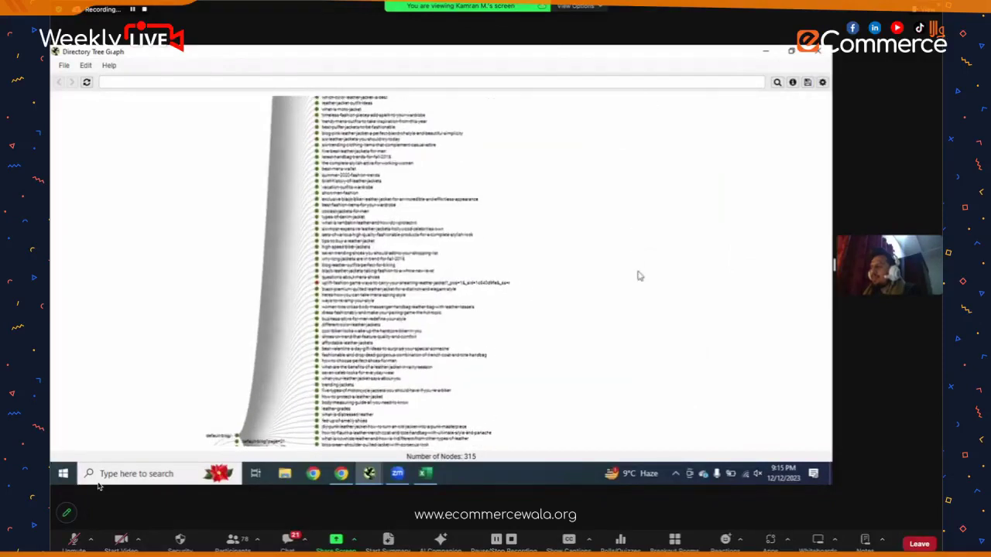
scroll(643, 267, "down", 2)
scroll(574, 275, "down", 2)
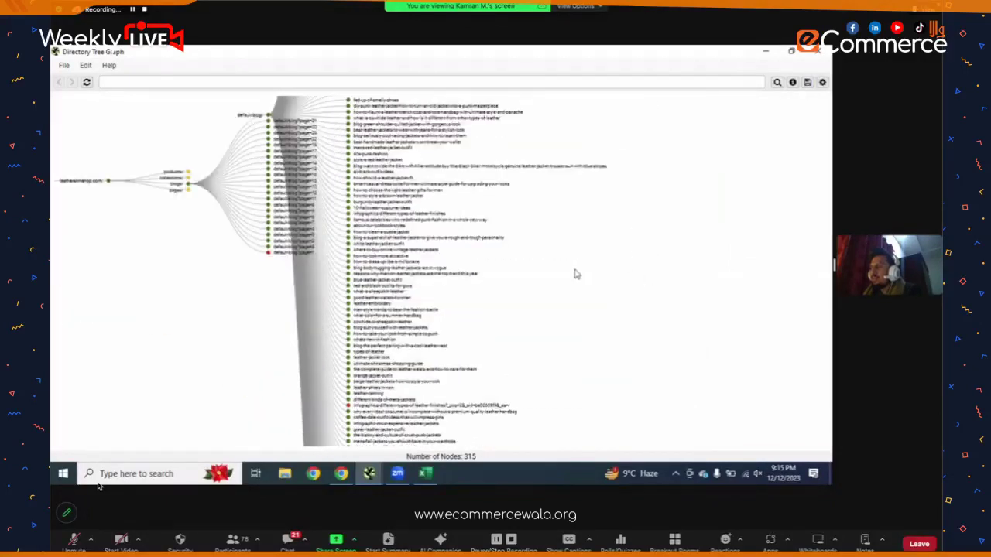
scroll(580, 283, "up", 1)
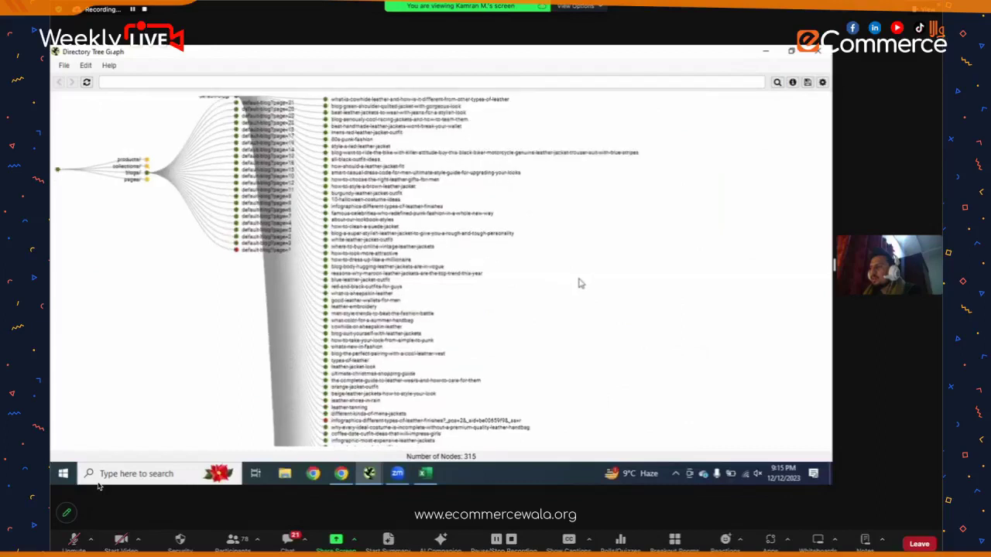
scroll(579, 284, "up", 1)
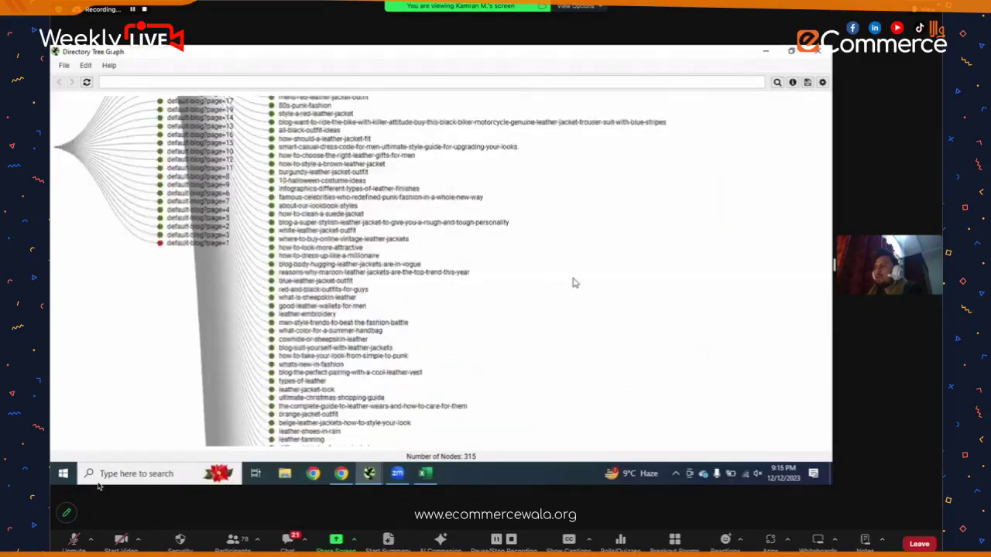
scroll(577, 280, "down", 3)
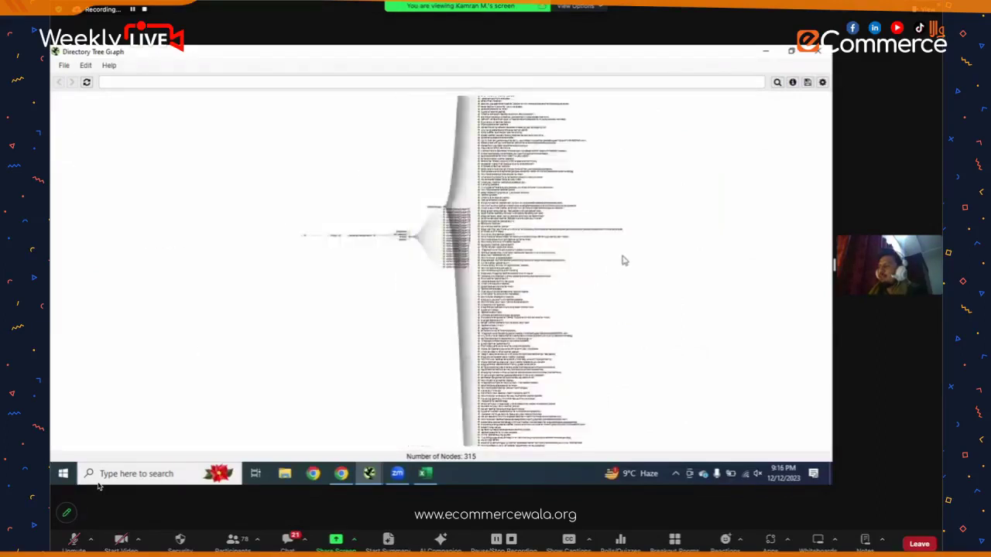
scroll(624, 261, "down", 1)
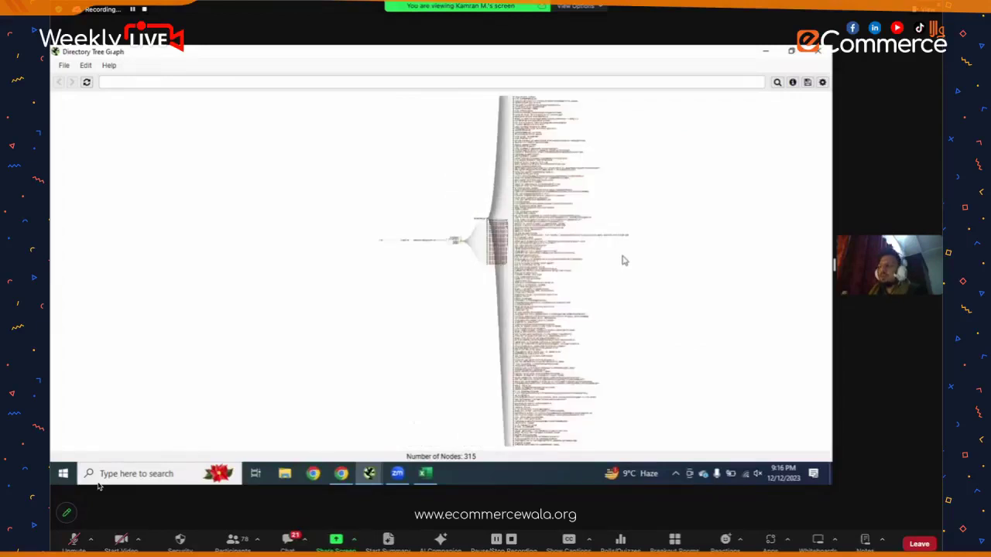
scroll(624, 261, "up", 1)
scroll(625, 261, "up", 1)
scroll(207, 122, "up", 1)
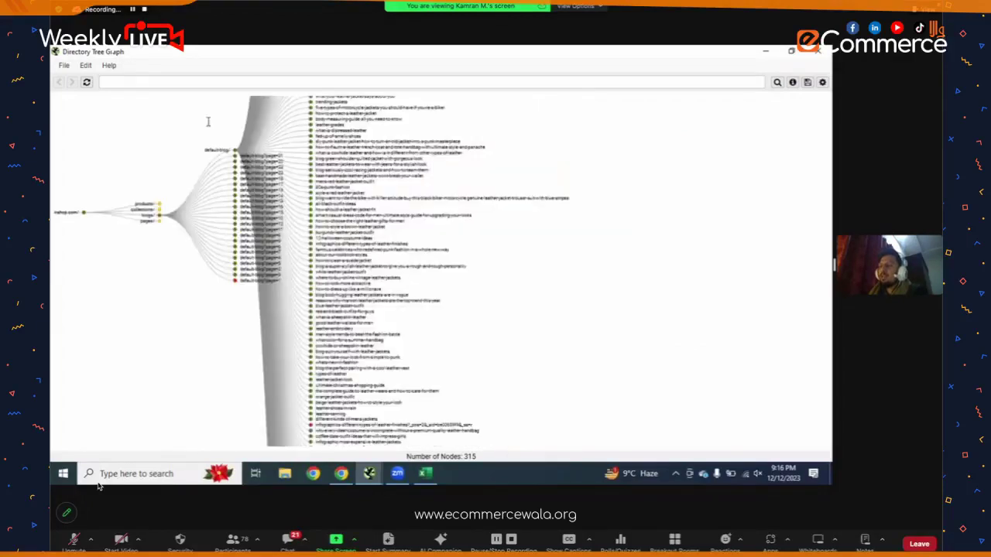
left_click_drag(143, 280, 285, 373)
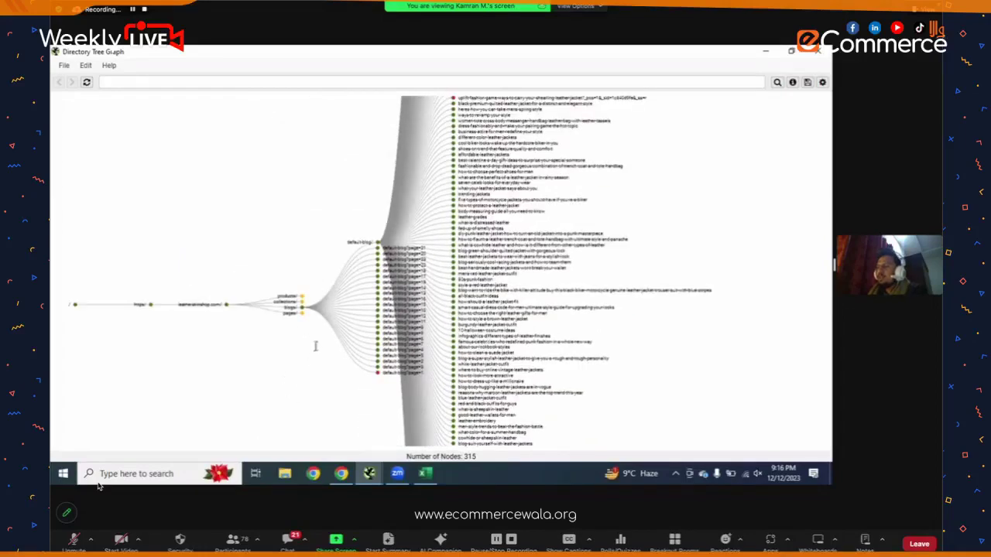
scroll(329, 313, "up", 3)
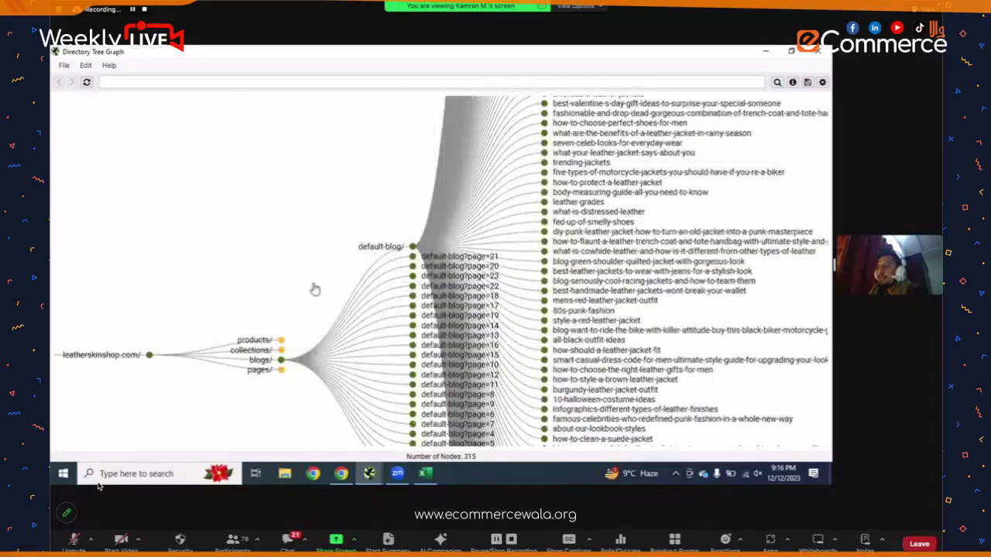
- Collapse the blogs/ branch and expand the collections/ branch in the Directory Tree Graph
left_click(317, 278)
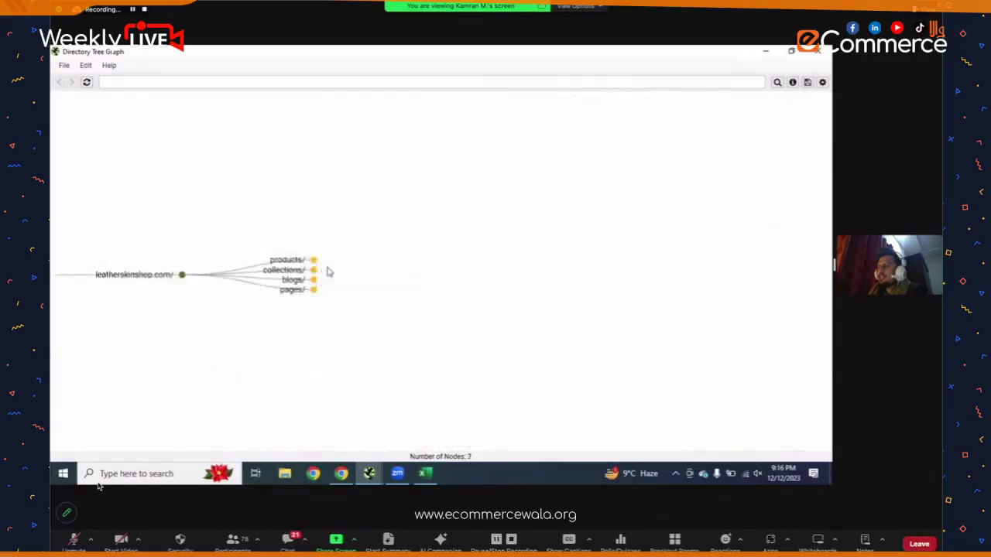
left_click(314, 270)
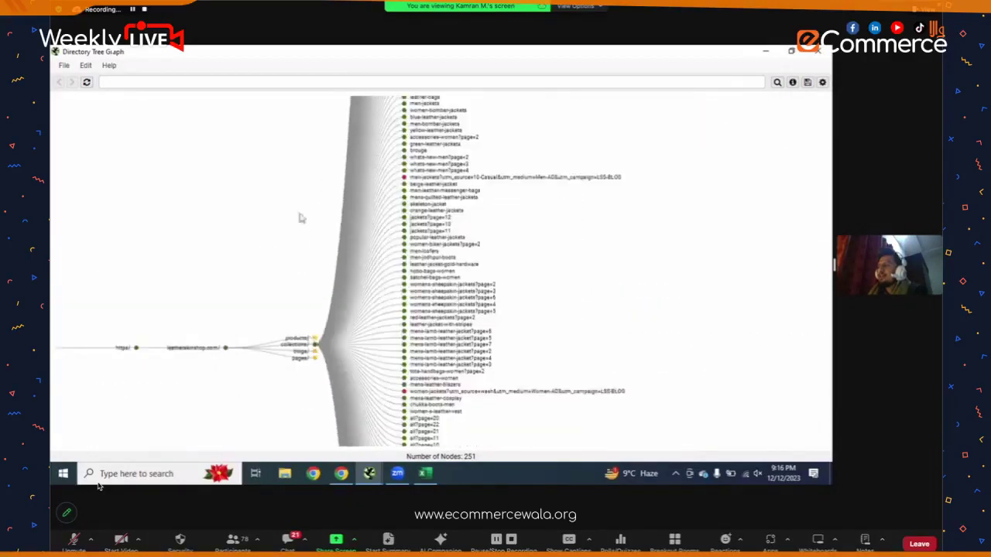
scroll(299, 317, "up", 5)
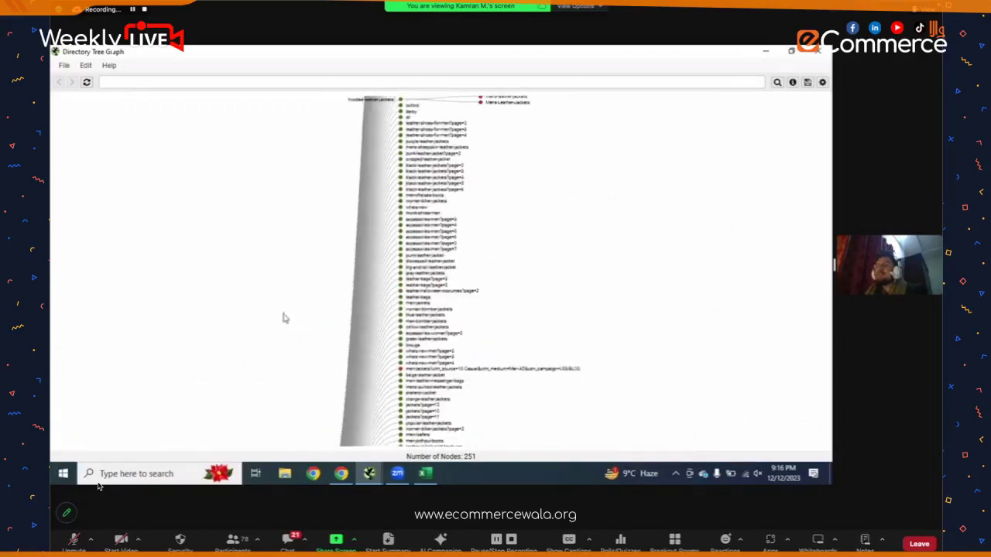
scroll(284, 318, "up", 5)
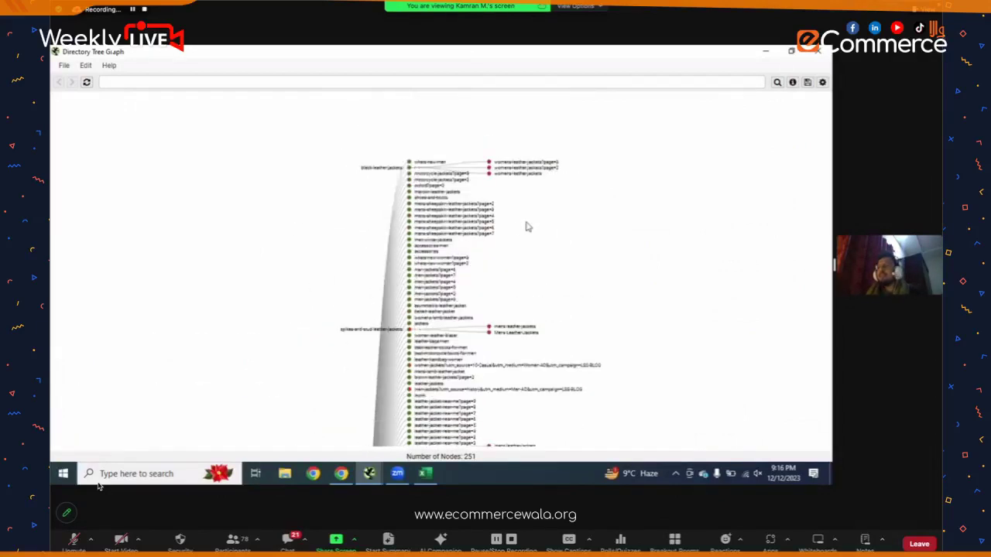
scroll(671, 264, "up", 3)
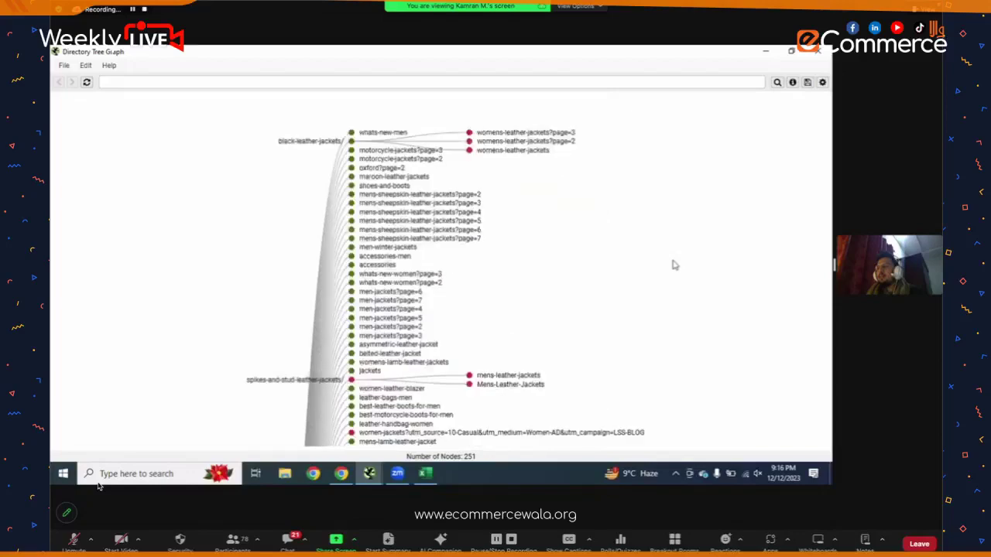
scroll(657, 280, "up", 3)
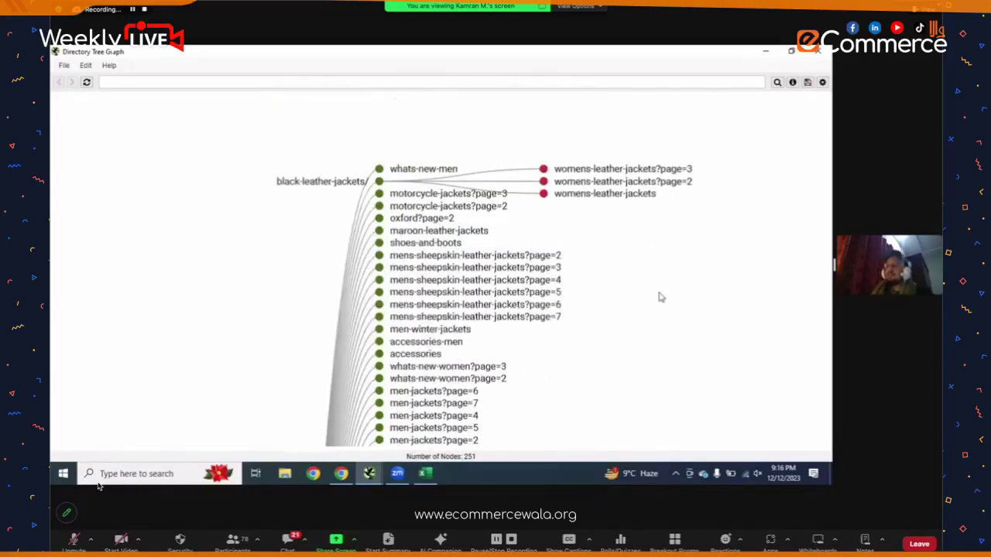
scroll(659, 295, "up", 2)
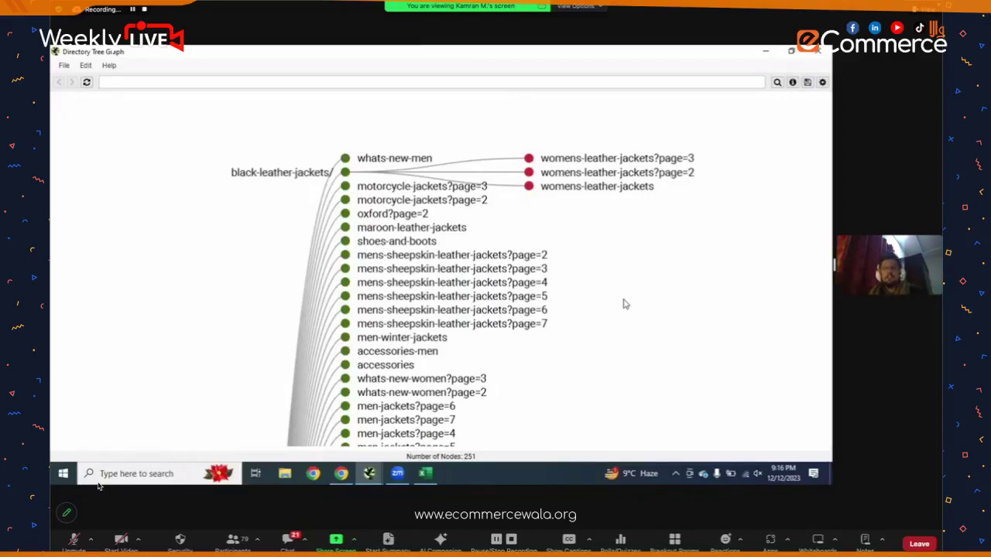
- Scroll through the collection pages such as hooded-leather-jackets/ and punk-leather-jacket
scroll(626, 191, "down", 3)
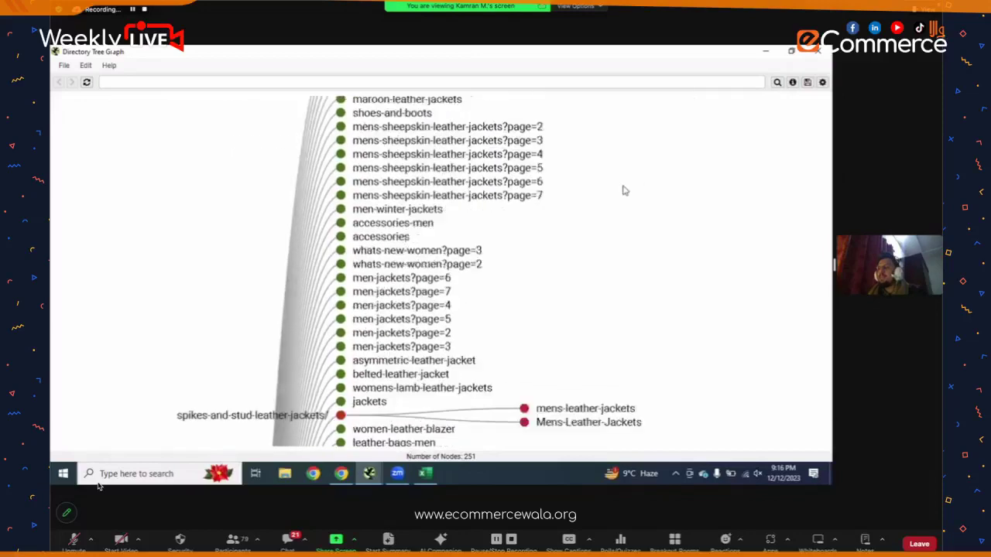
scroll(626, 190, "down", 2)
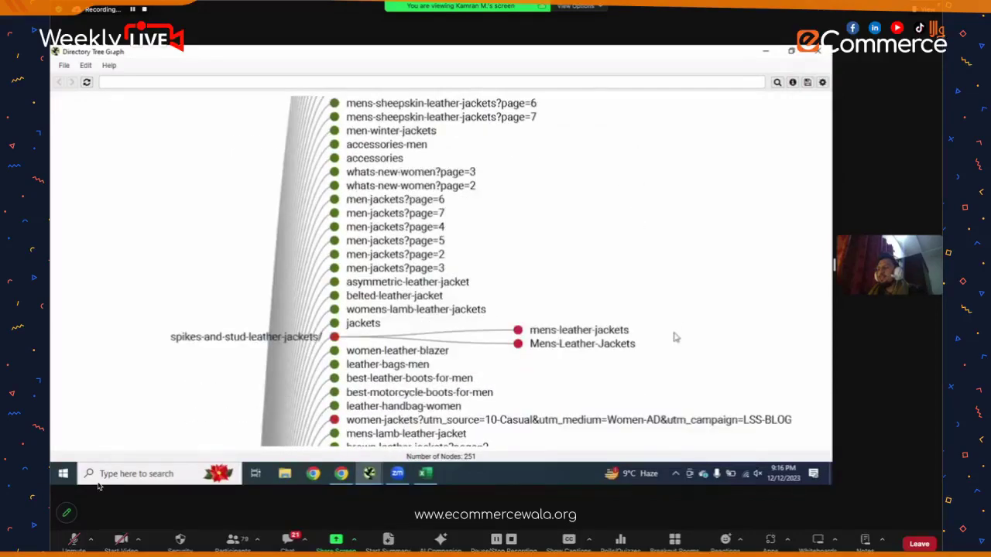
scroll(672, 186, "down", 3)
scroll(612, 171, "down", 3)
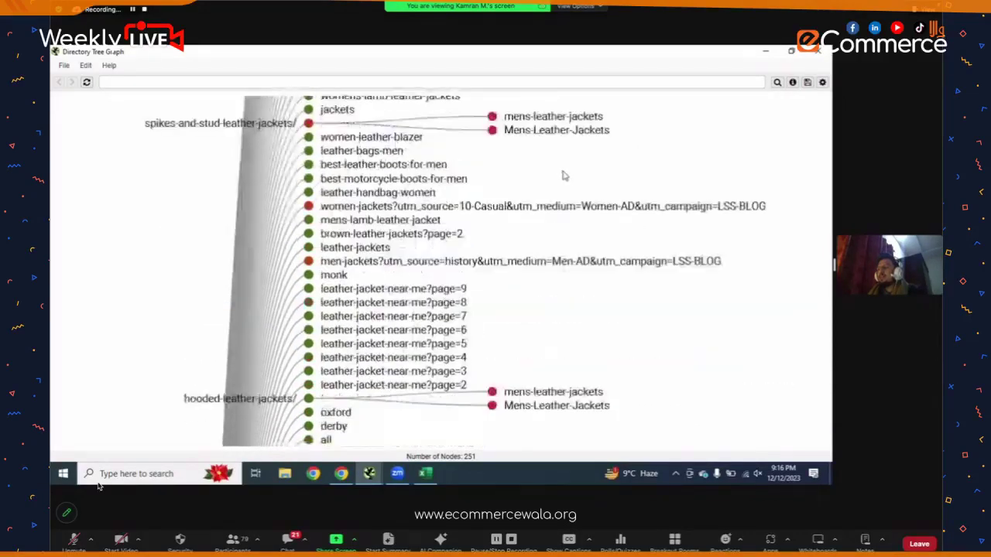
scroll(472, 175, "down", 1)
scroll(402, 163, "up", 1)
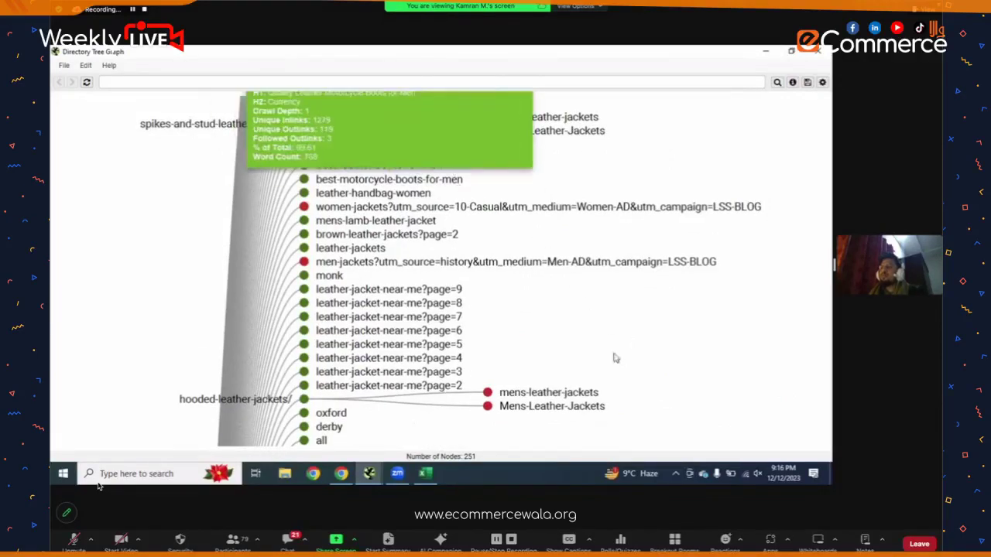
scroll(619, 221, "down", 3)
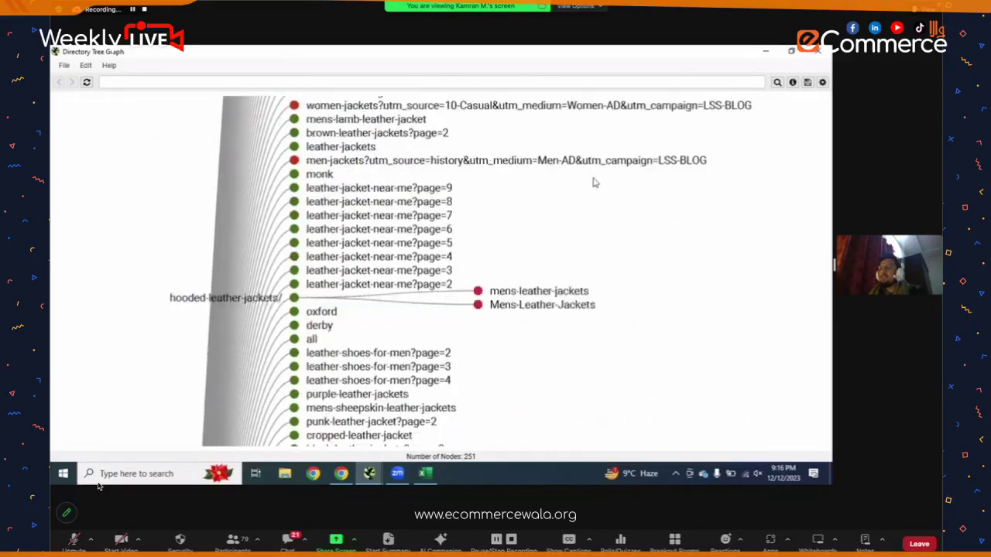
scroll(594, 183, "down", 8)
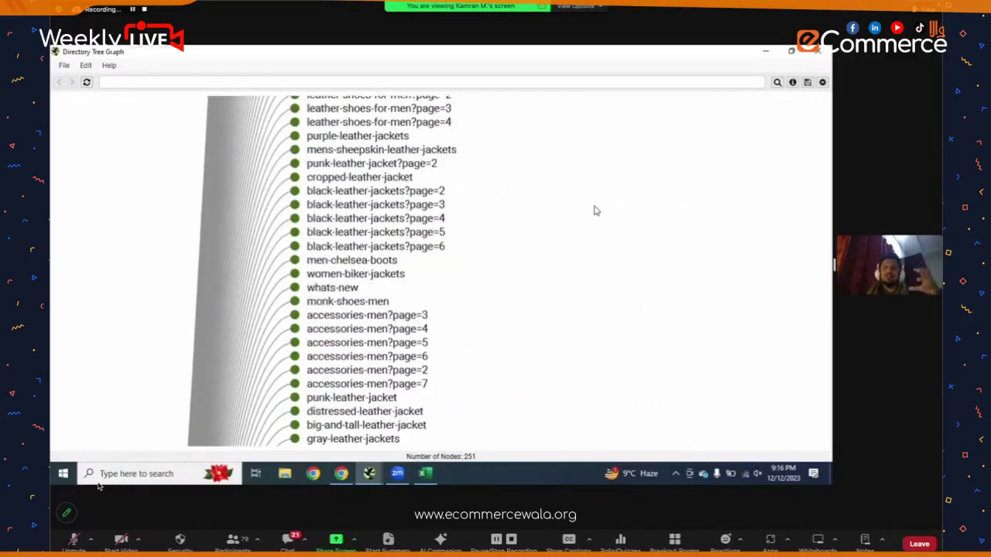
scroll(593, 210, "down", 3)
scroll(560, 258, "down", 1)
scroll(506, 361, "down", 5)
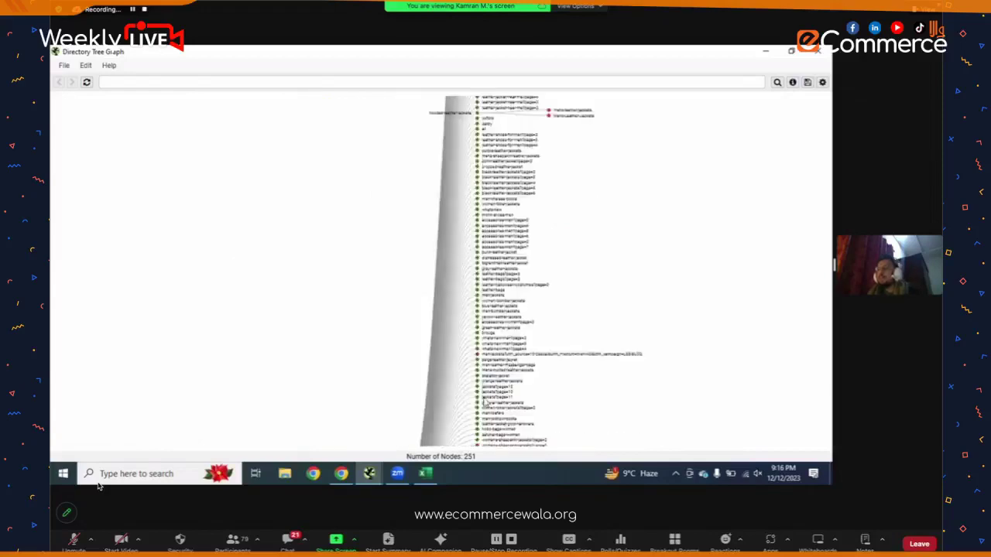
scroll(484, 404, "down", 3)
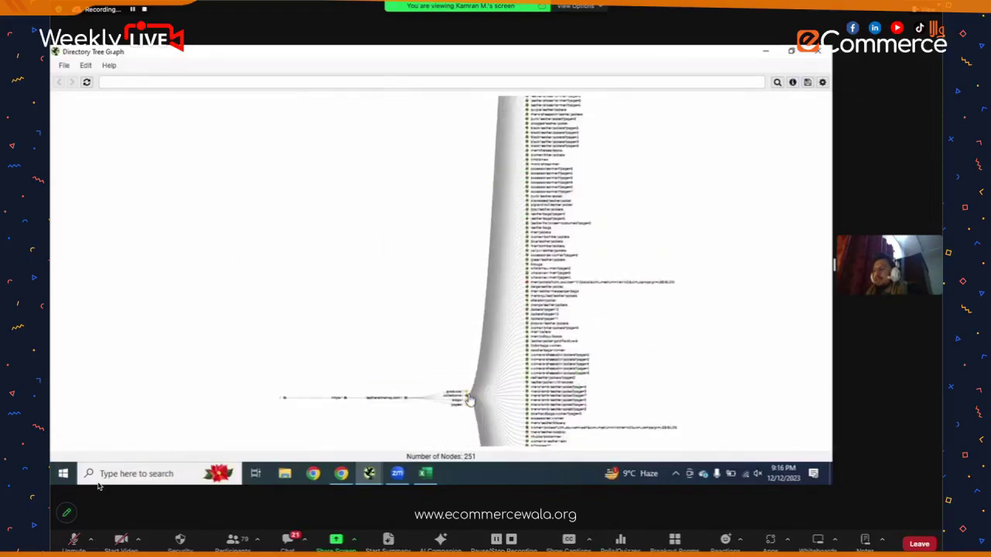
scroll(469, 399, "up", 5)
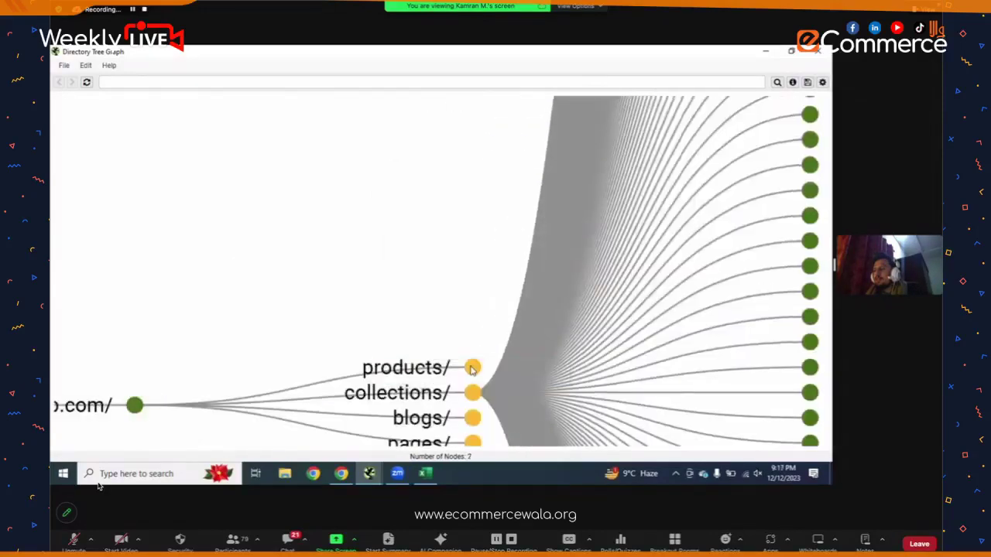
- Expand the products/ branch and copy the men-blue-oxford-brogue node's page address
left_click(473, 369)
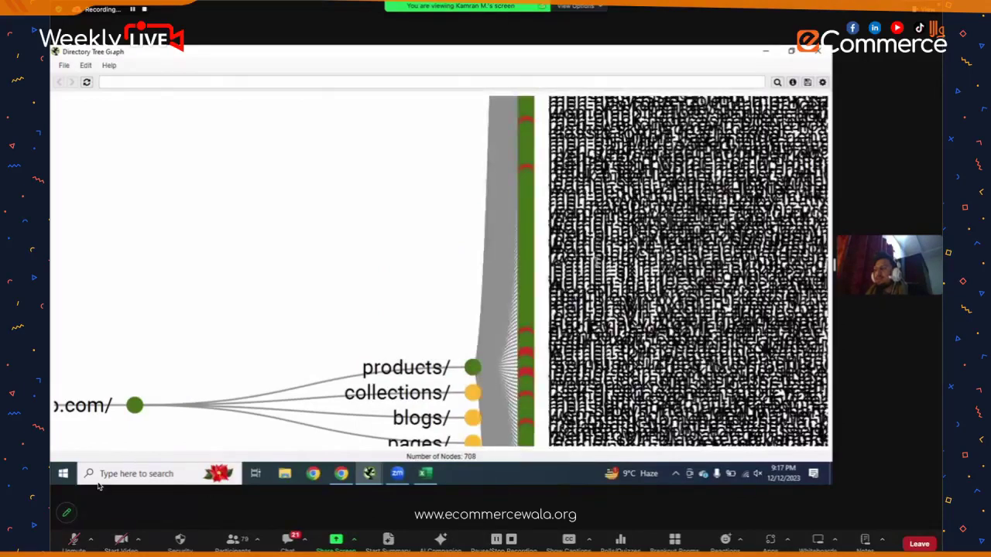
mouse_move(601, 196)
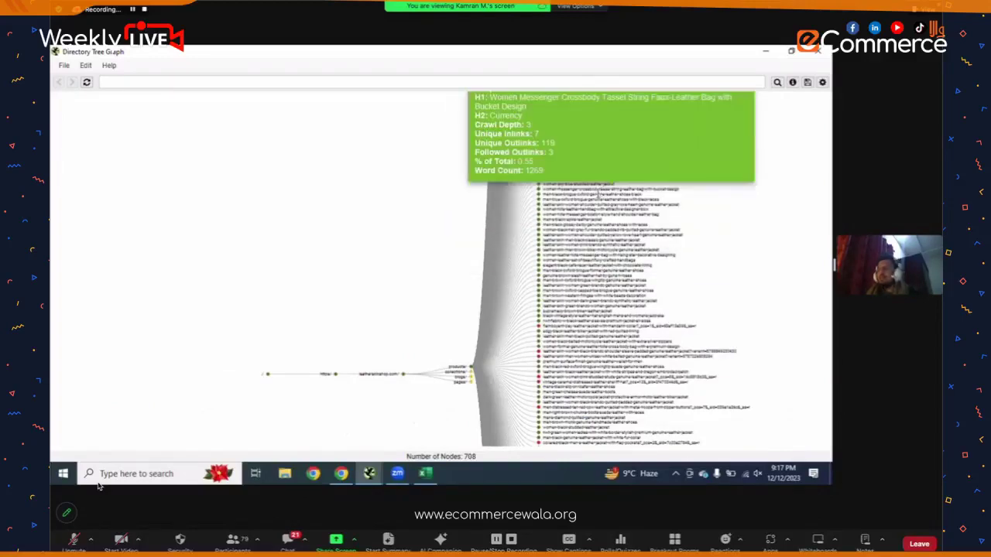
scroll(600, 194, "up", 3)
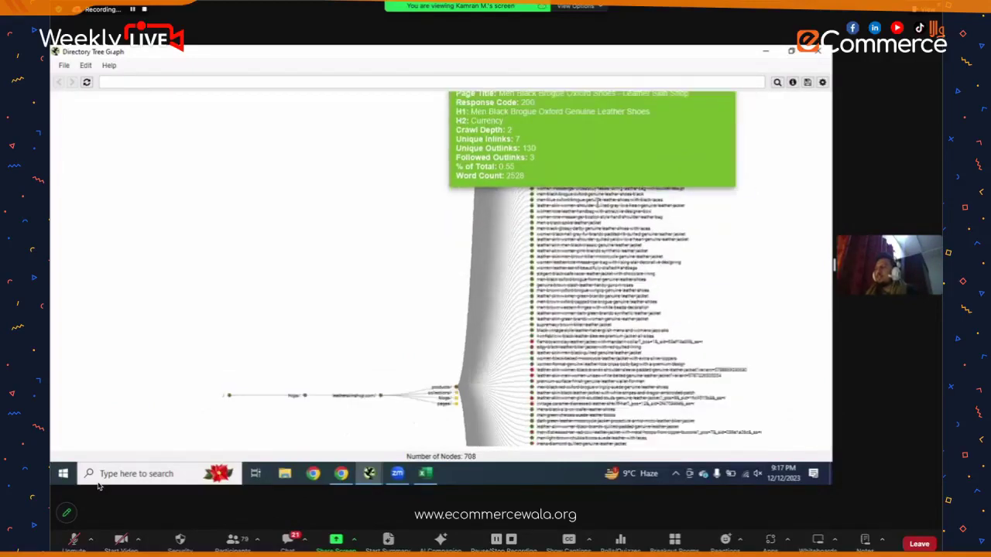
scroll(601, 194, "up", 2)
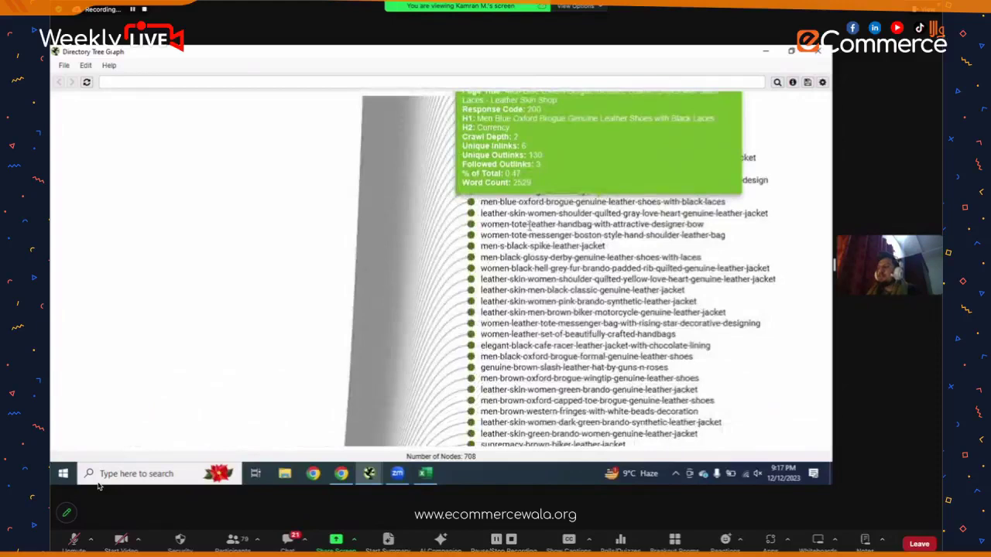
scroll(529, 223, "up", 2)
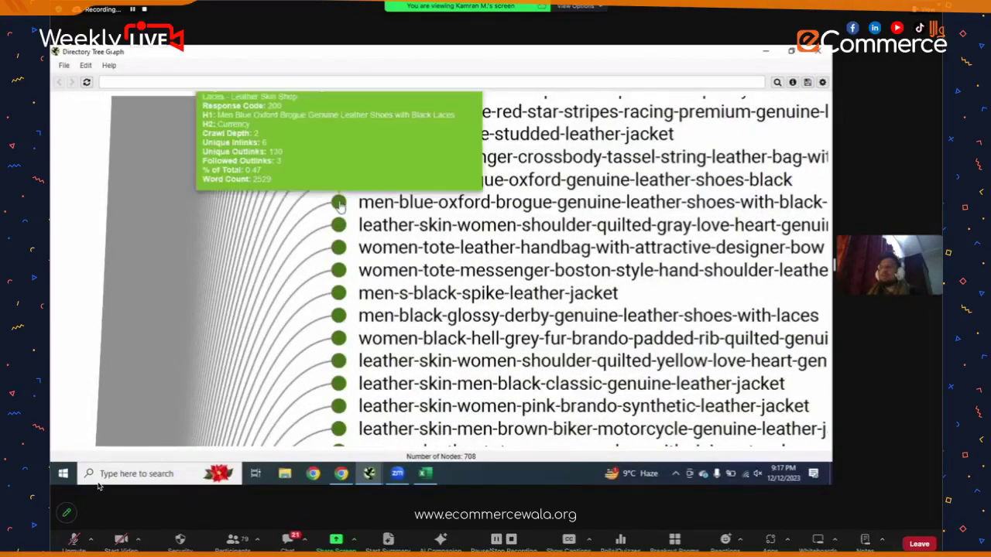
right_click(341, 203)
left_click(377, 236)
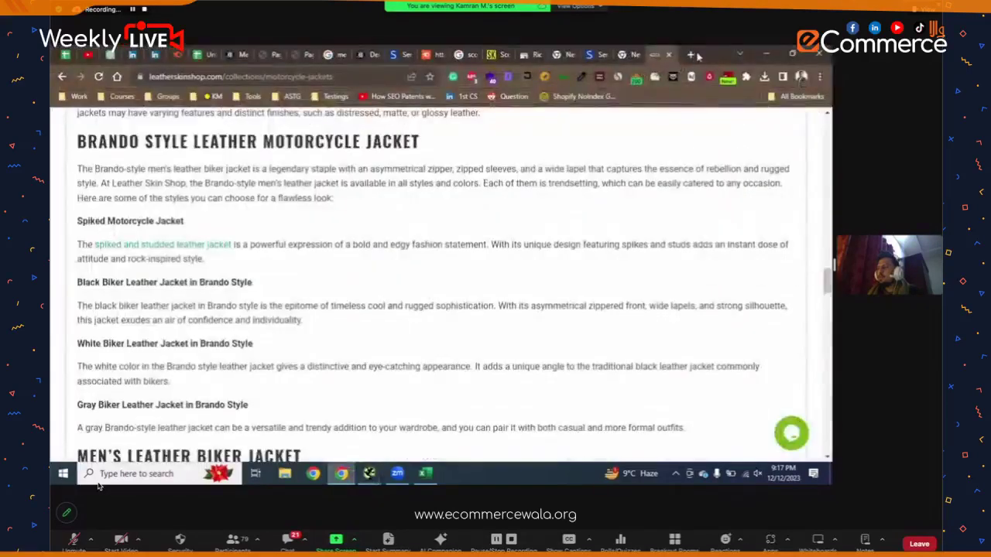
- Load the copied men blue oxford brogue shoes URL in a new Chrome tab and scroll it
left_click(691, 55)
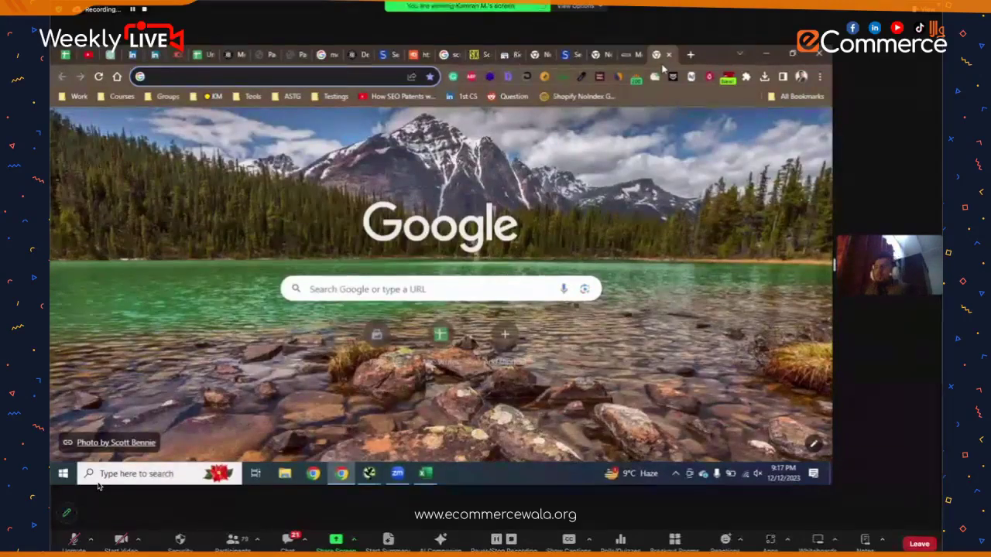
key("ctrl+v")
key("Return")
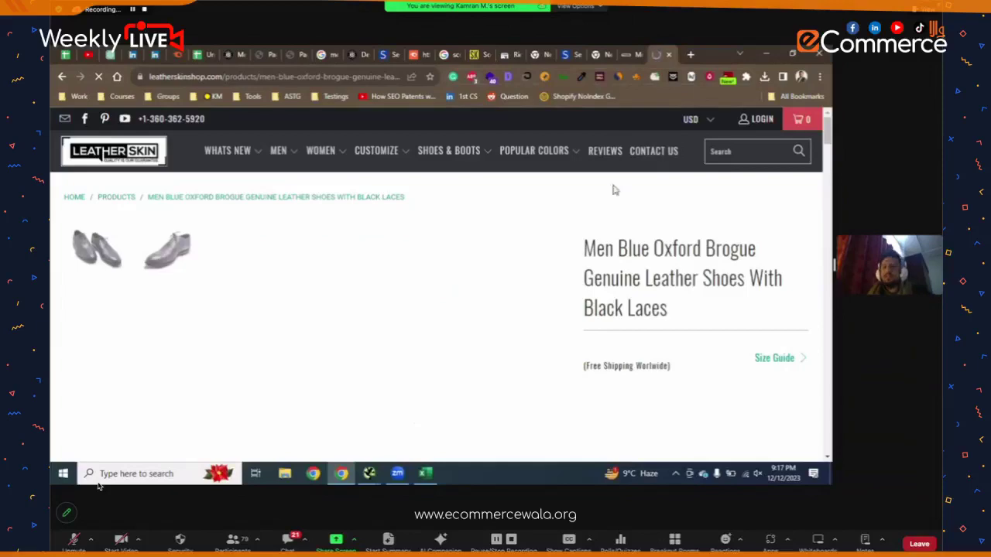
scroll(613, 251, "down", 10)
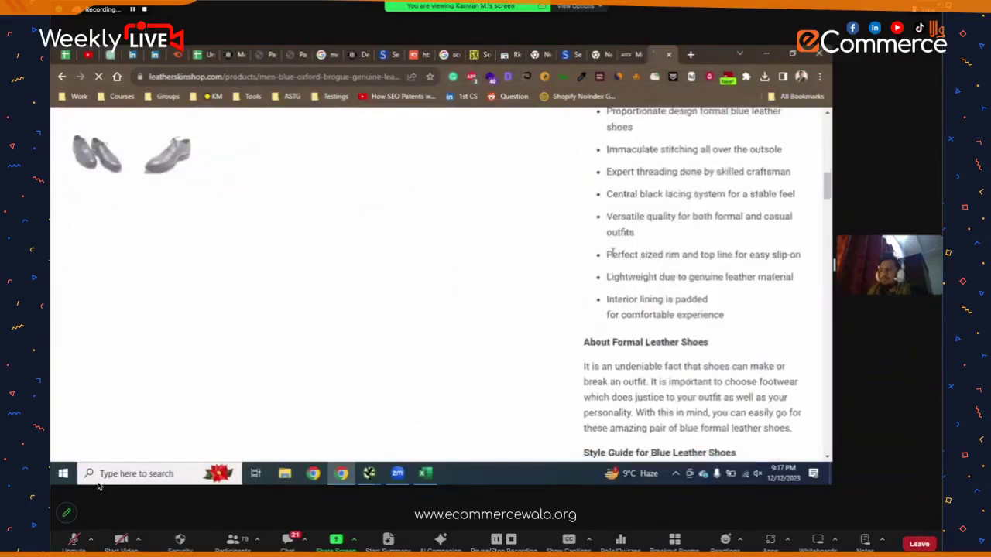
scroll(613, 251, "down", 10)
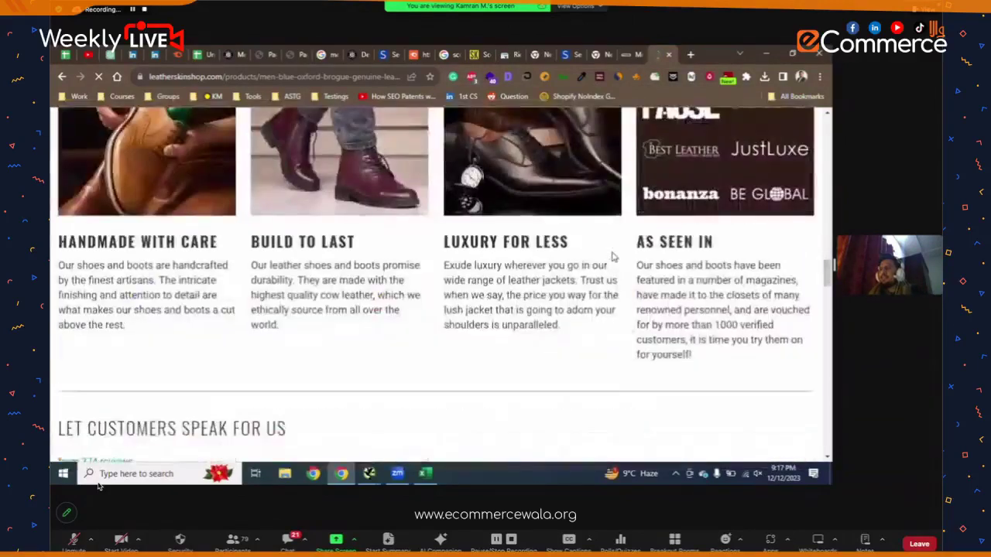
scroll(613, 251, "up", 20)
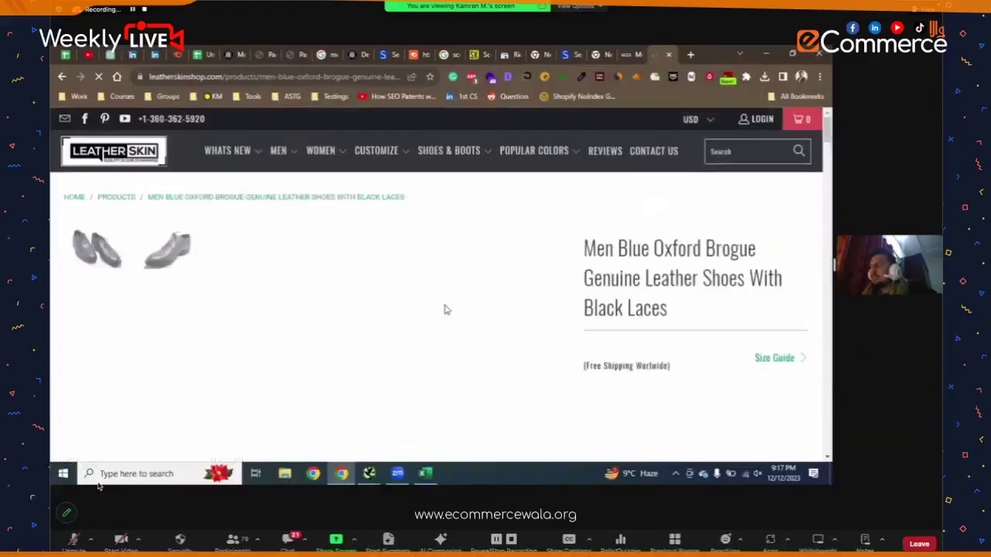
- Glance at the Directory Tree Graph, return to the product page, then switch to Screaming Frog
mouse_move(369, 474)
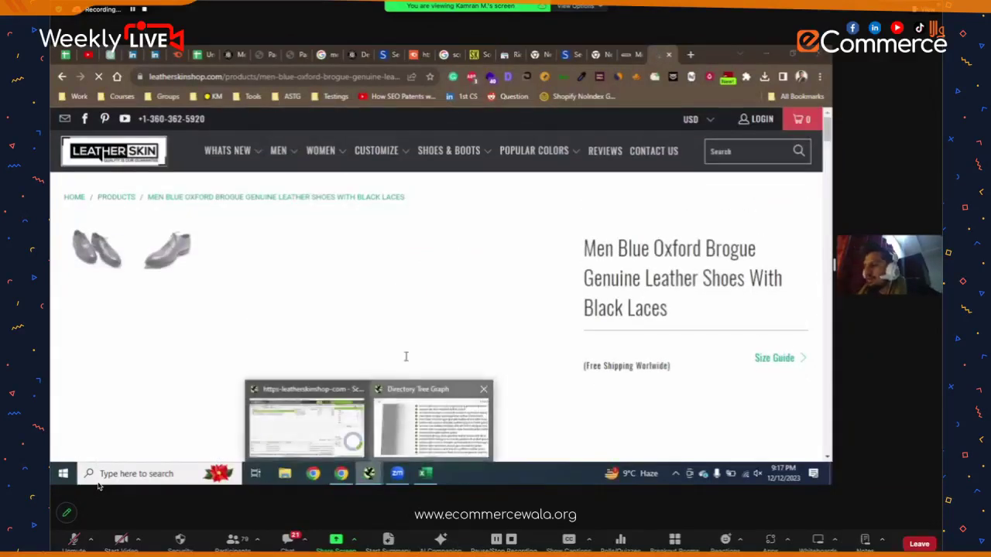
left_click(432, 422)
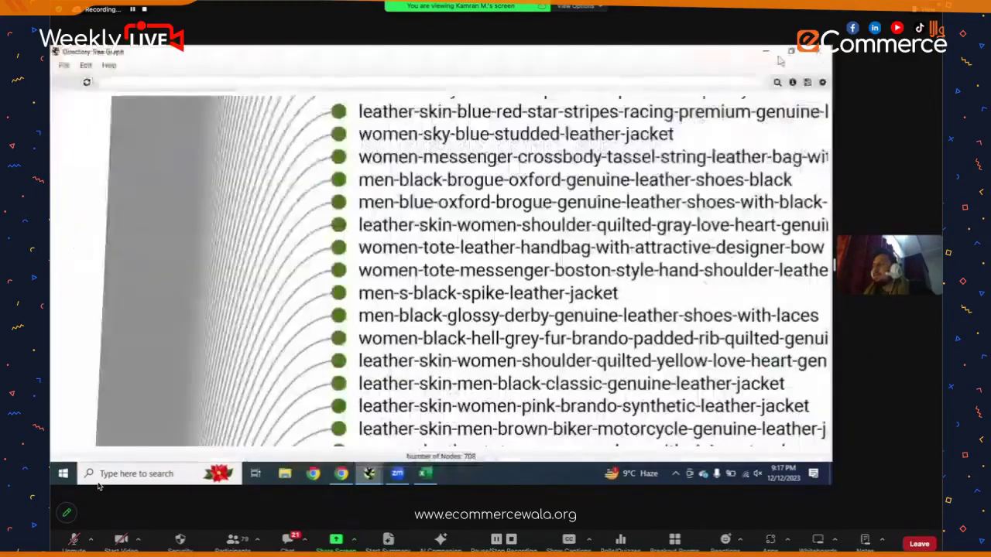
left_click(342, 473)
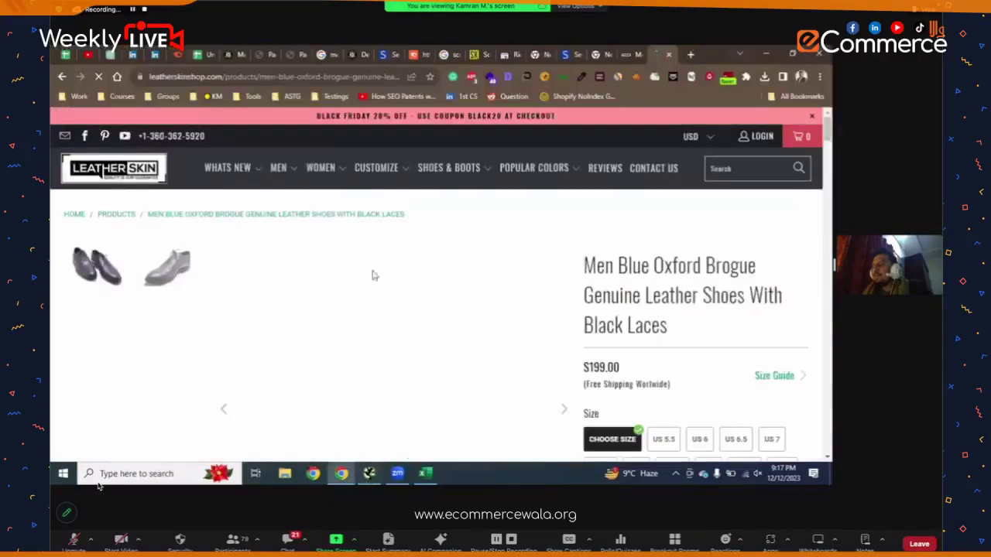
key("alt+Tab")
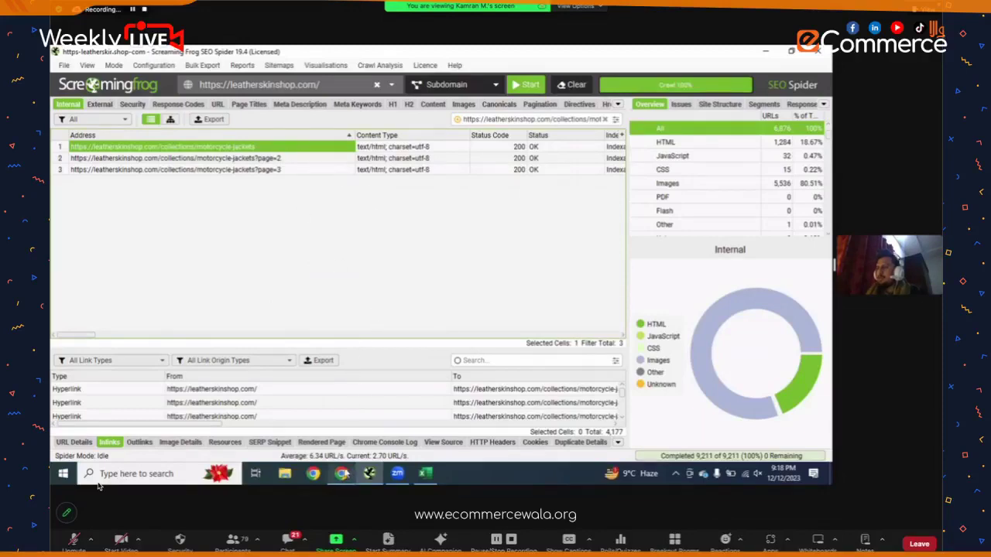
- Back on the brogue shoes product page, close the subscribe-to-win popup and go to the keyword spreadsheet
left_click(341, 473)
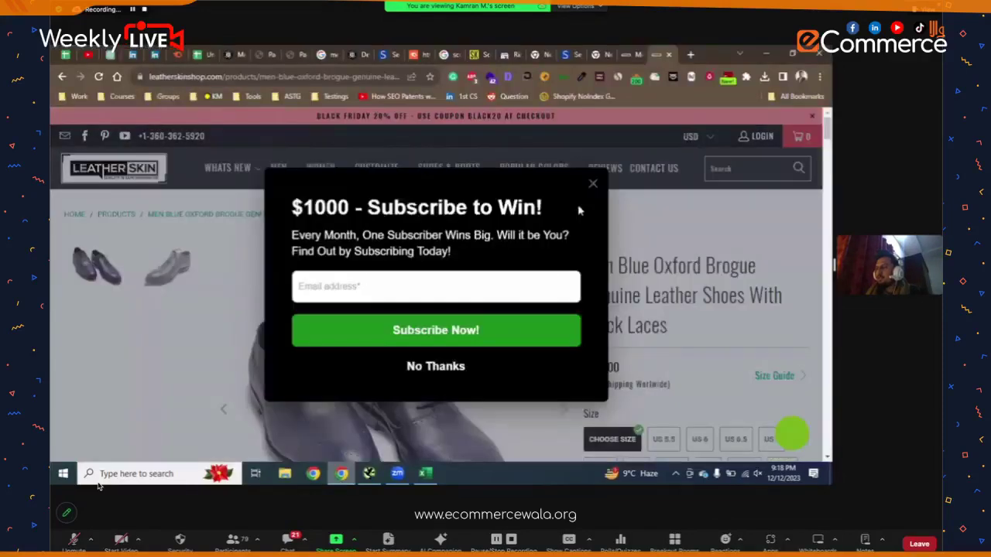
left_click(593, 184)
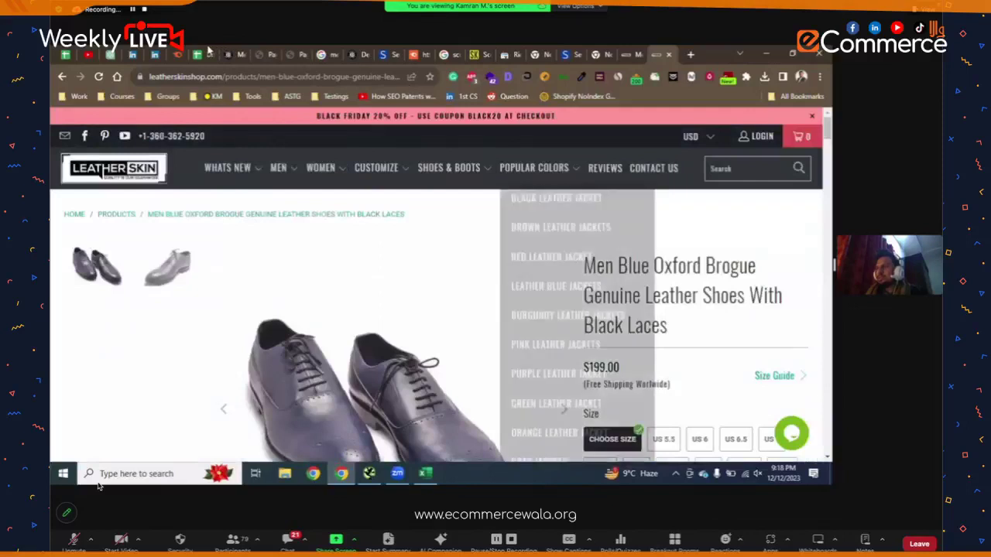
left_click(204, 54)
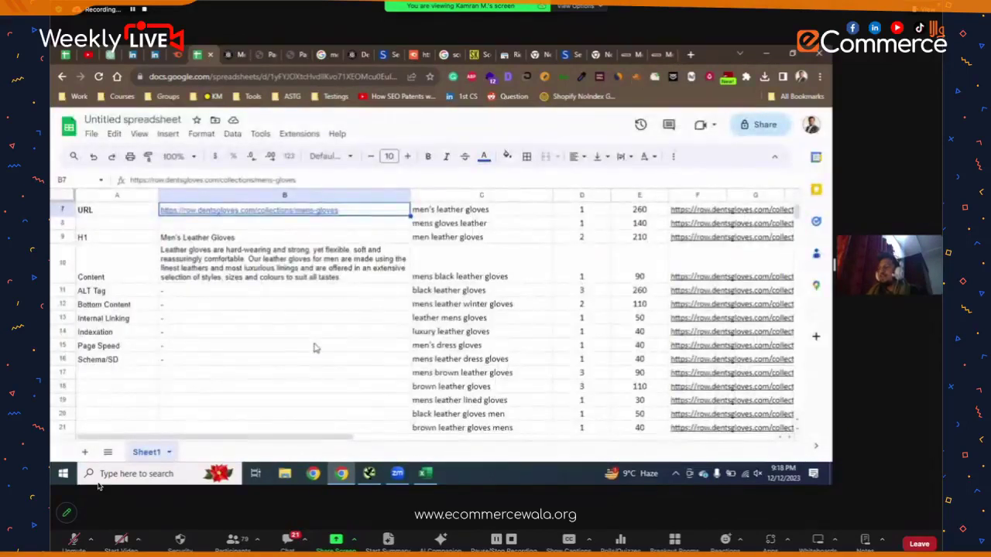
scroll(316, 348, "up", 2)
scroll(315, 350, "up", 1)
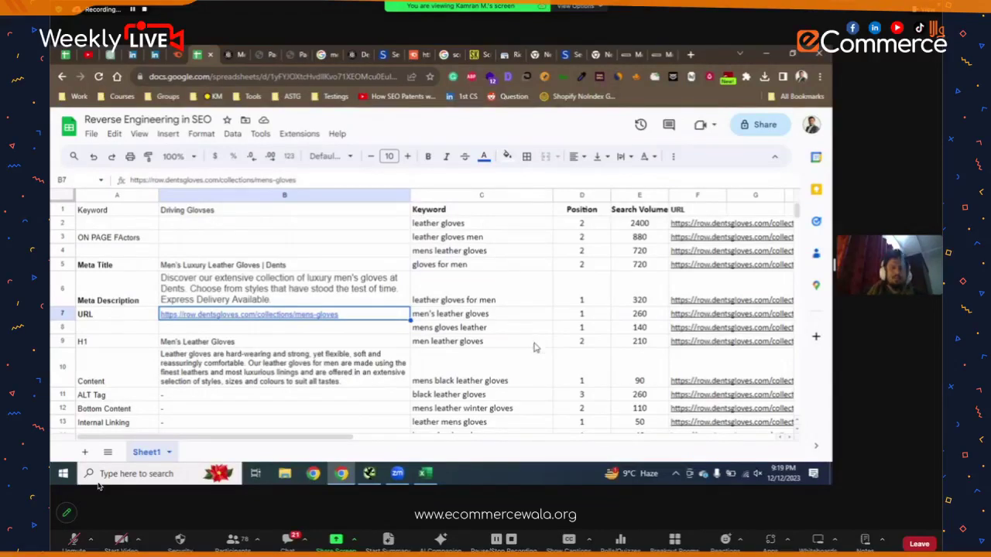
- Scroll down the keyword sheet, then return to the motorcycle-jackets crawl results in Screaming Frog
scroll(364, 341, "down", 3)
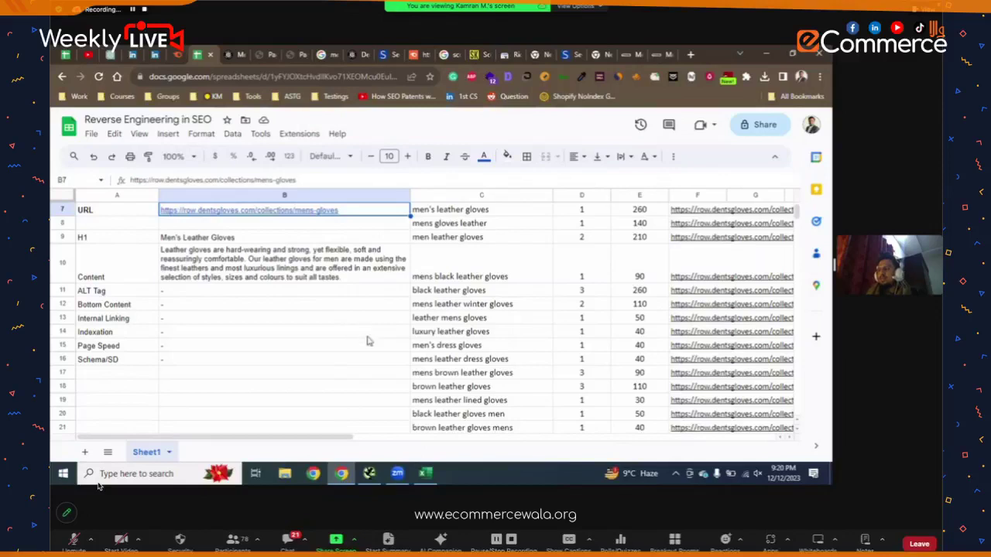
key("alt+Tab")
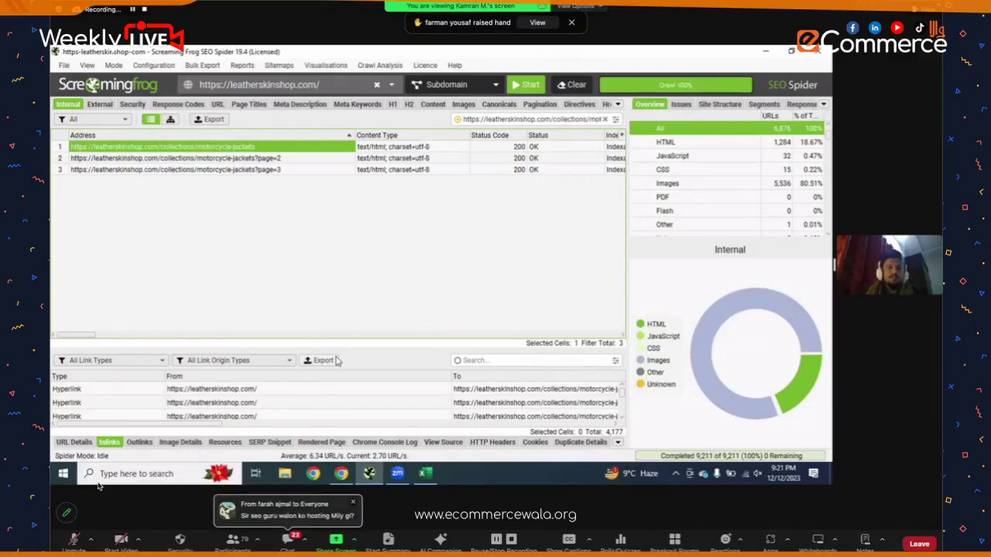
- Mute the Zoom microphone and bring back the 'Reverse Engineering in SEO' sheet in Chrome
left_click(70, 543)
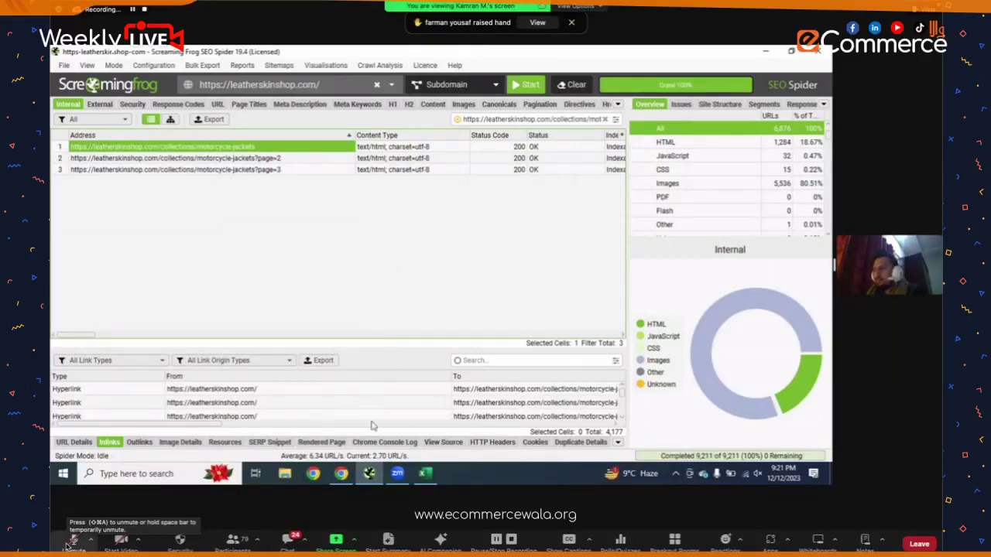
left_click(341, 473)
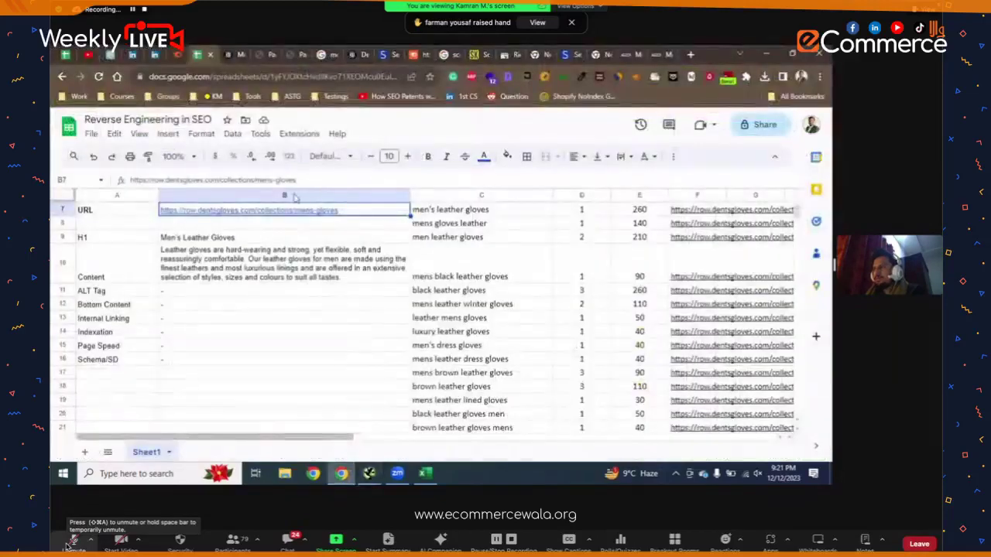
- Set the sheet's general access to Anyone with the link and copy its share link
left_click(457, 317)
scroll(372, 325, "up", 3)
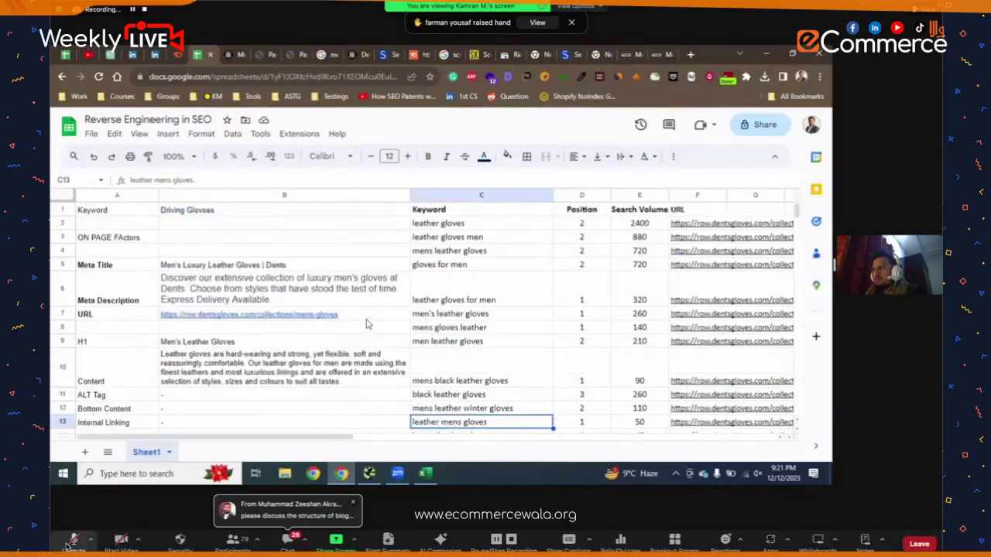
left_click(295, 77)
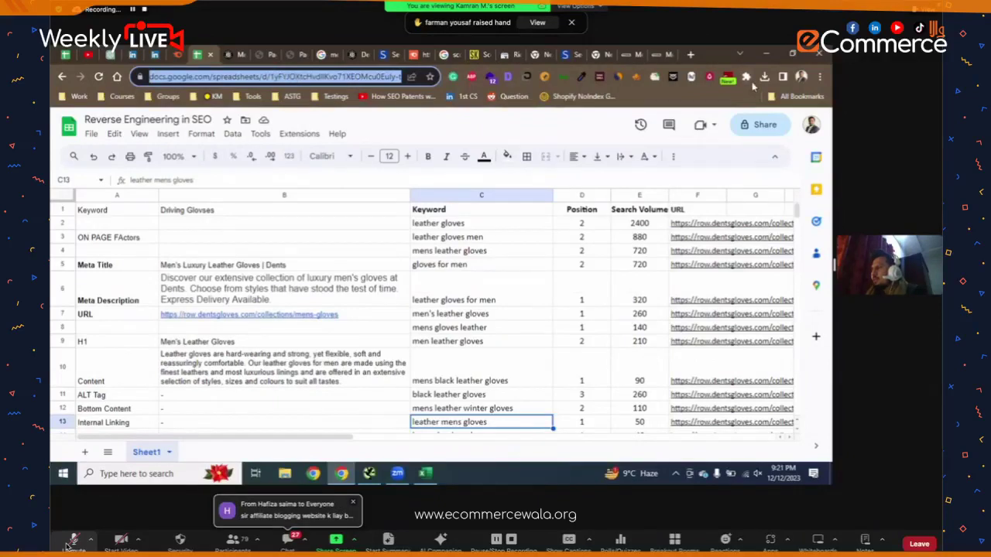
left_click(759, 143)
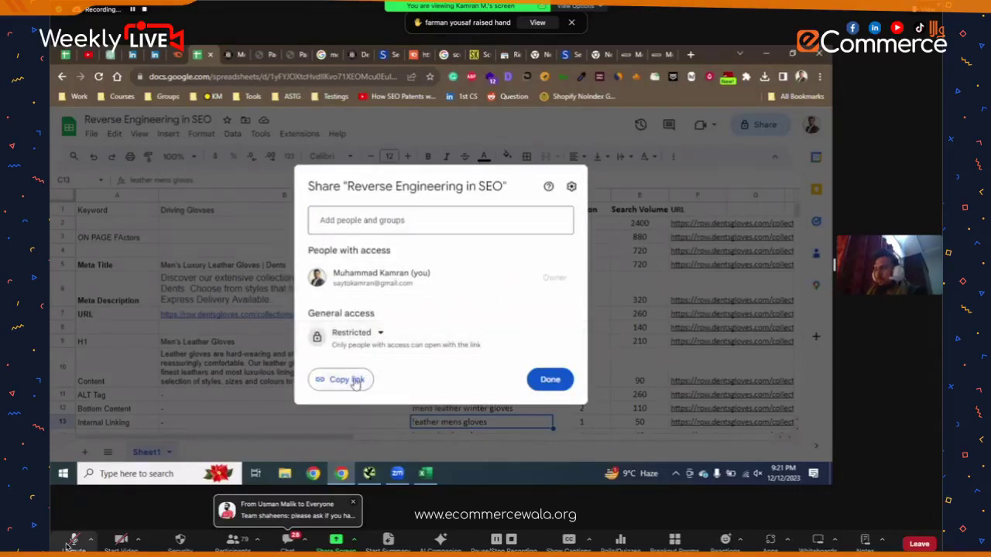
left_click(379, 335)
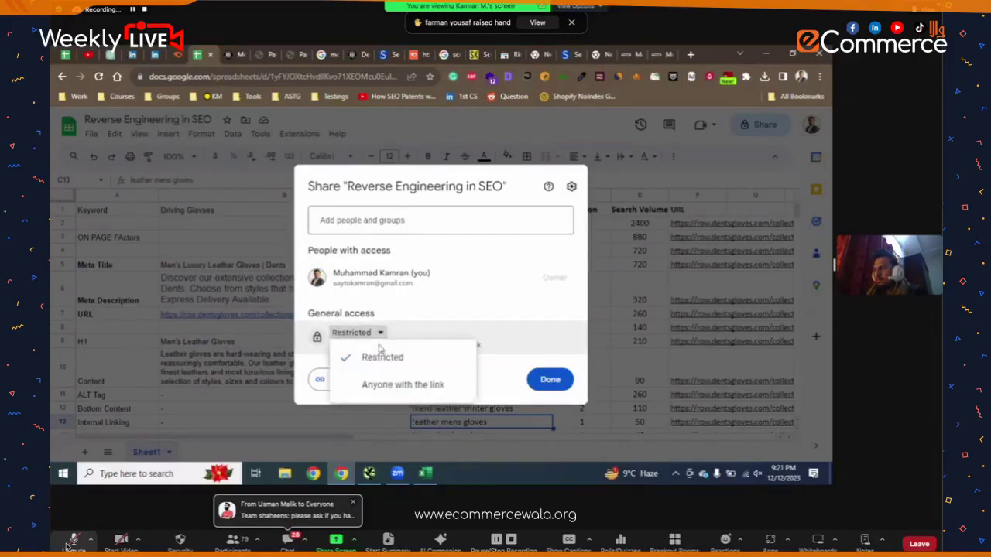
left_click(387, 391)
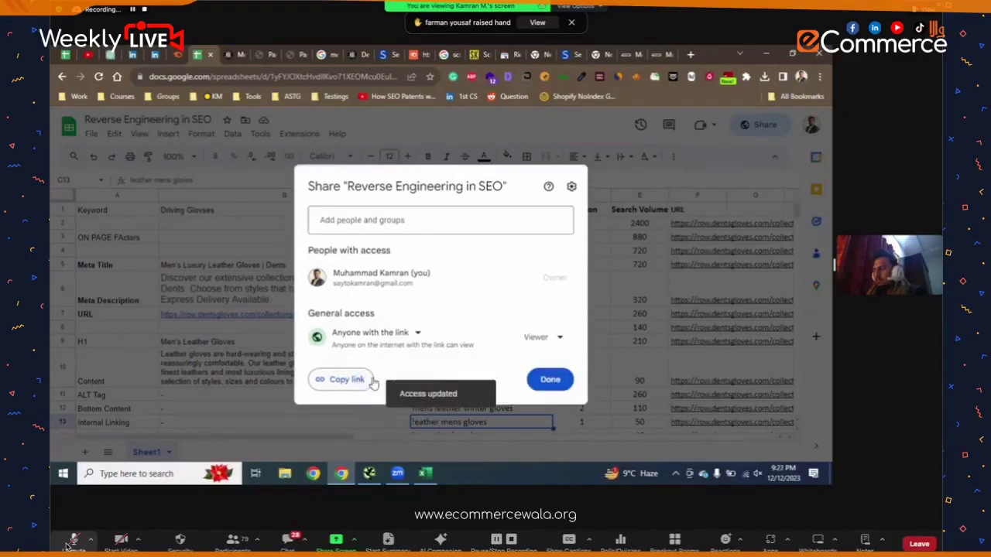
left_click(372, 382)
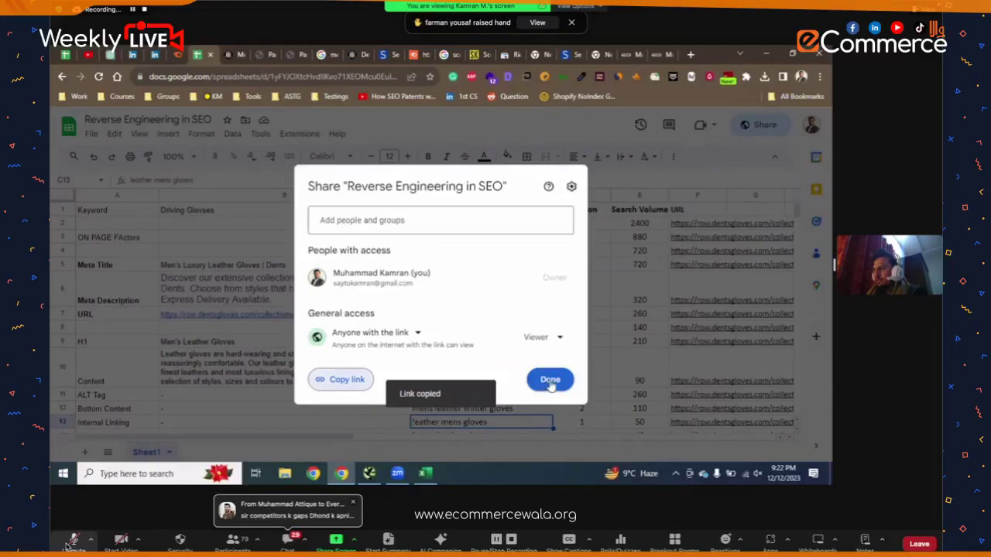
left_click(549, 384)
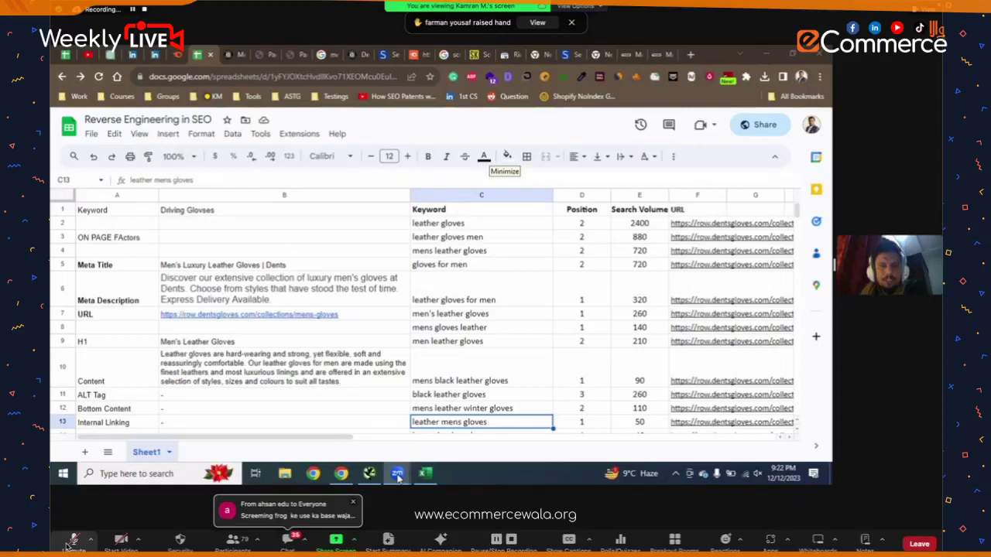
- Open the Zoom meeting chat, select the shared spreadsheet link there, then close the chat
left_click(292, 520)
scroll(466, 209, "up", 2)
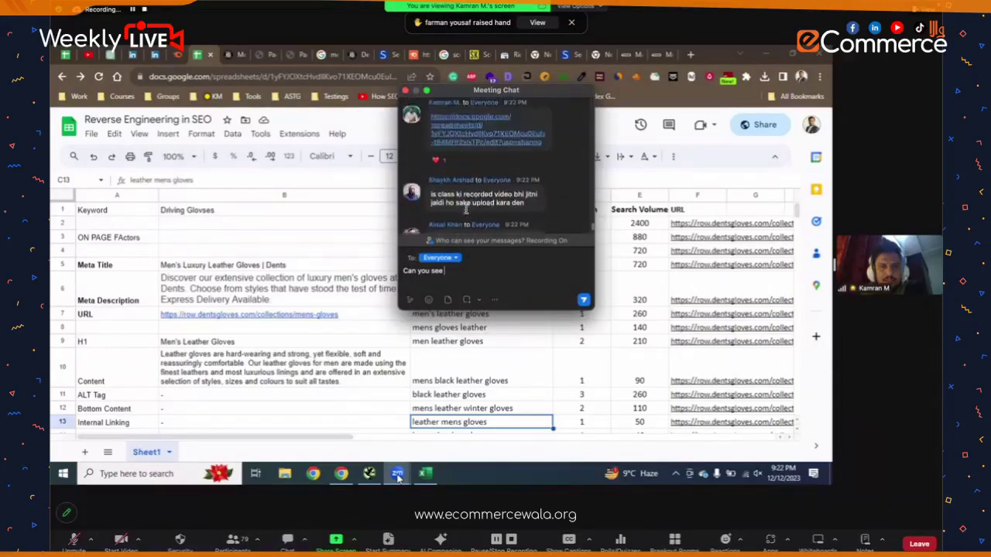
scroll(466, 209, "down", 2)
scroll(467, 198, "up", 4)
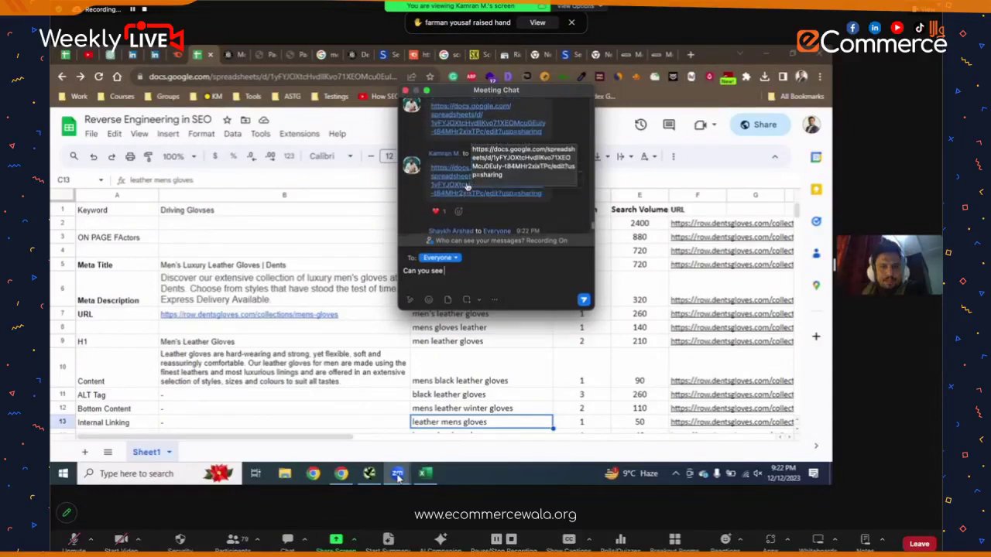
triple_click(541, 163)
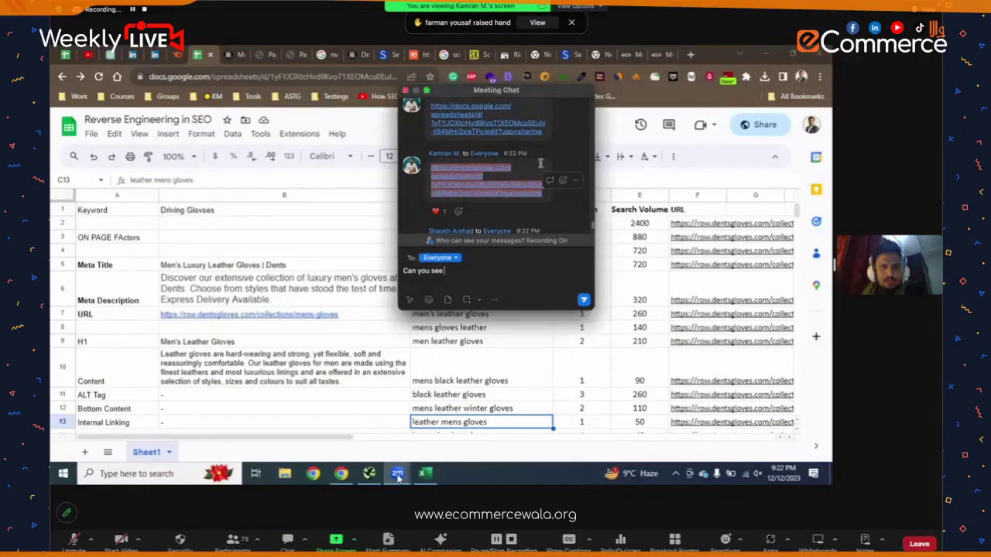
right_click(567, 169)
left_click(546, 209)
right_click(458, 195)
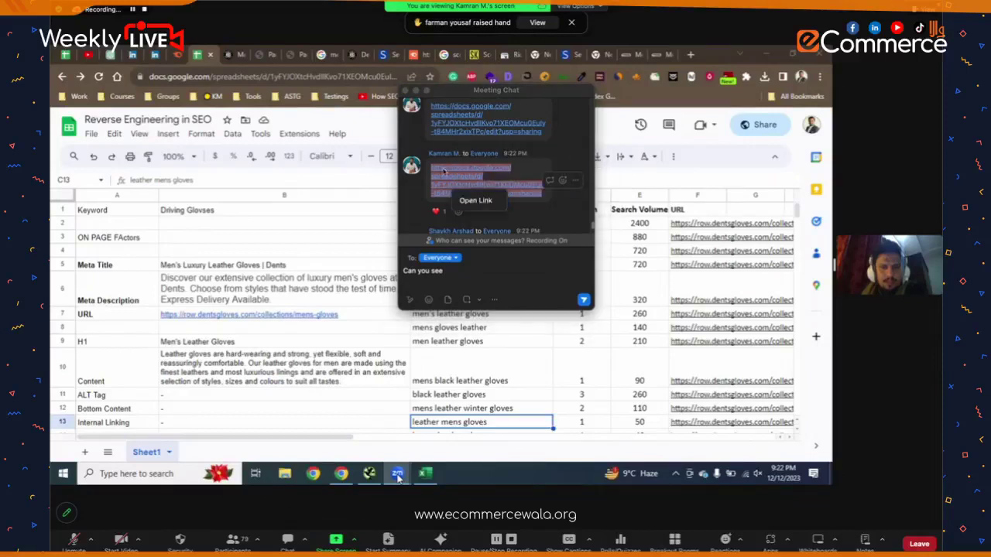
key("Escape")
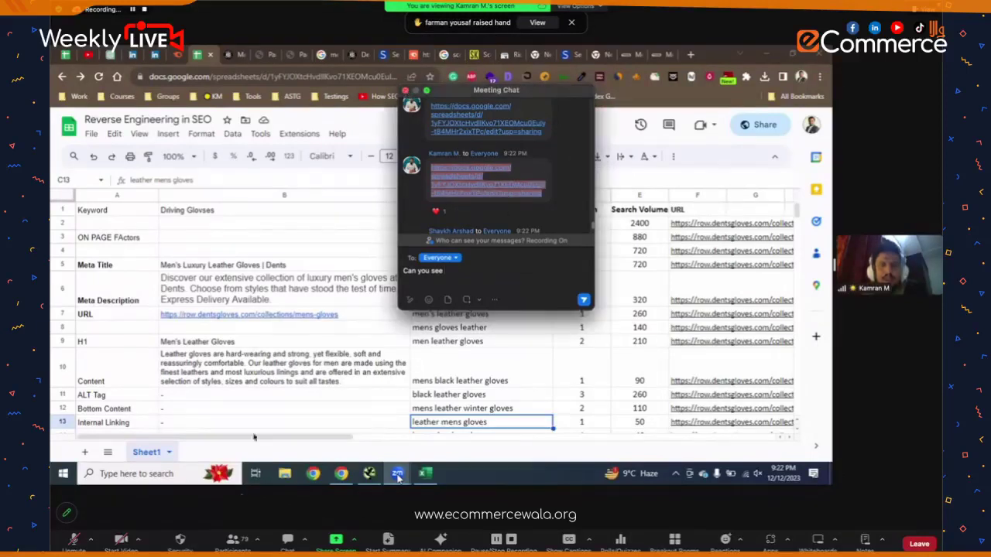
left_click(403, 91)
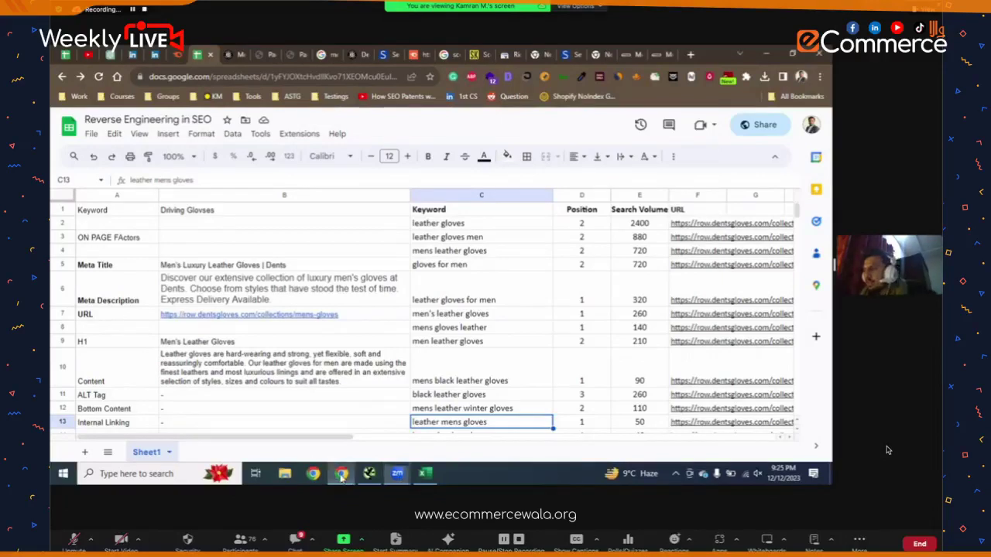
- From the Semrush Organic Research tab, open Backlink Analytics for the Dents mens-gloves page
left_click(414, 54)
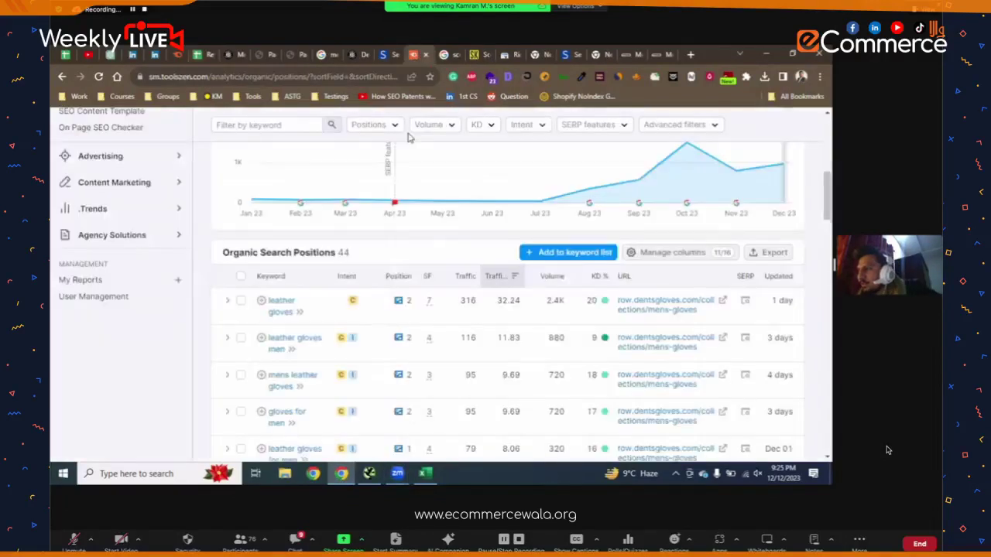
scroll(452, 273, "up", 5)
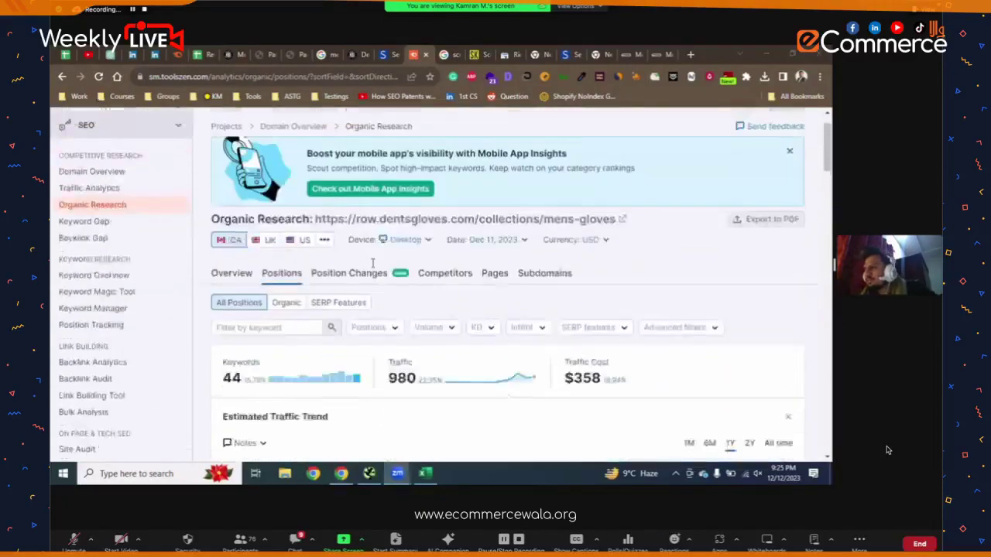
scroll(185, 305, "down", 1)
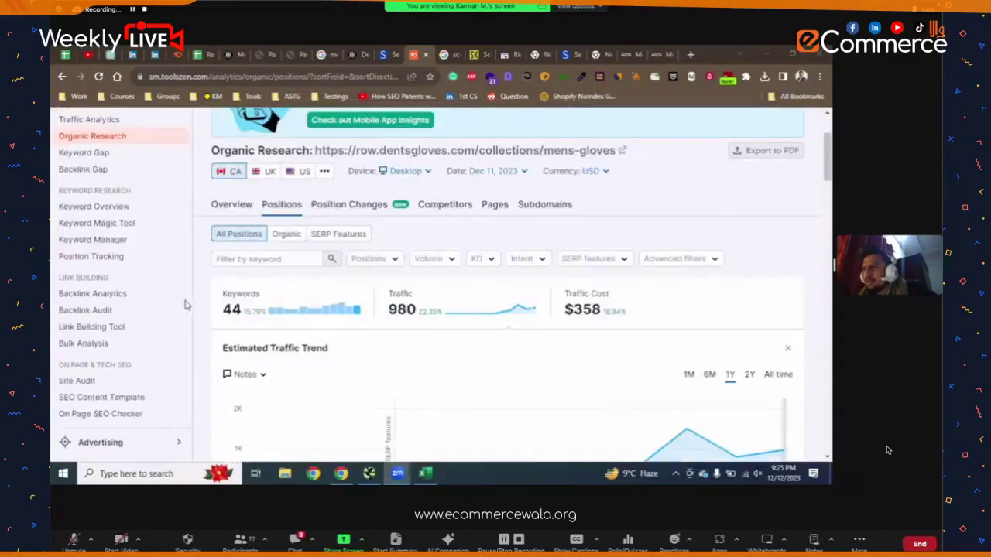
left_click(124, 294)
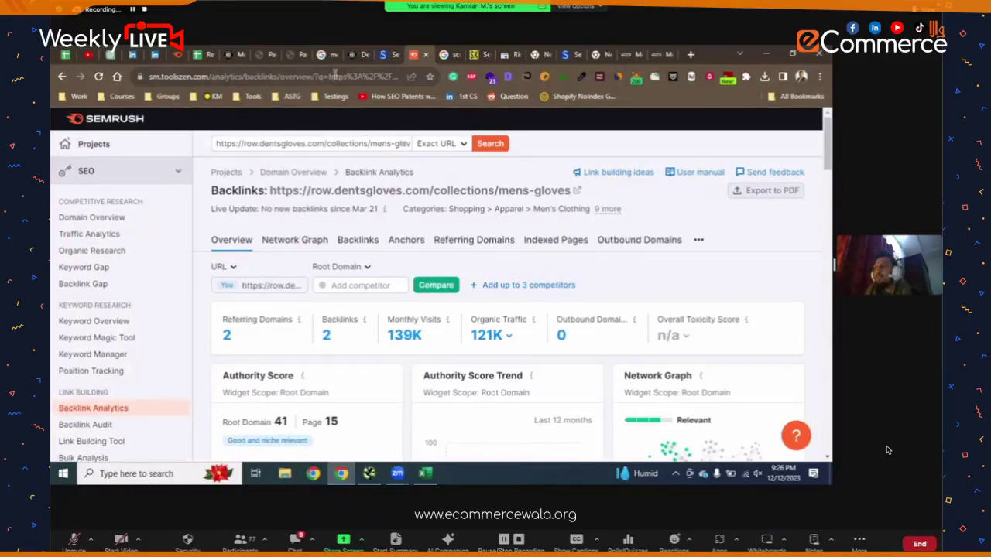
- Scroll through the Dents gloves backlink overview, then return to the Screaming Frog crawl
scroll(384, 199, "down", 10)
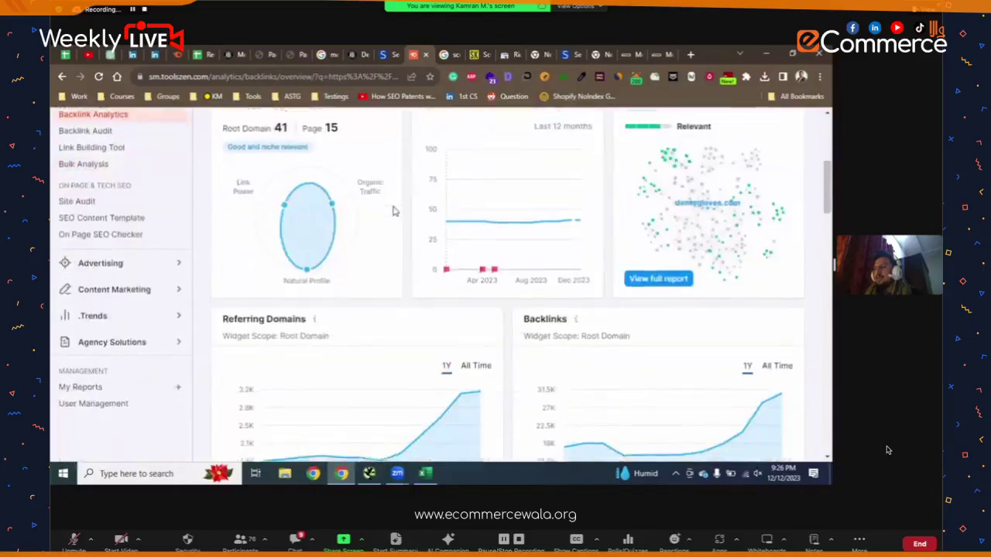
scroll(393, 211, "down", 15)
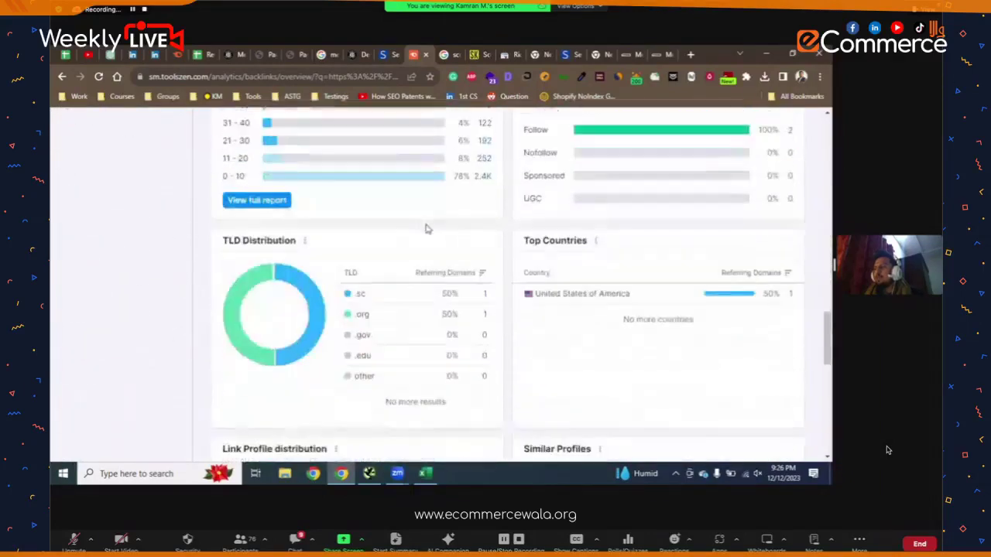
scroll(425, 234, "down", 5)
scroll(425, 233, "up", 3)
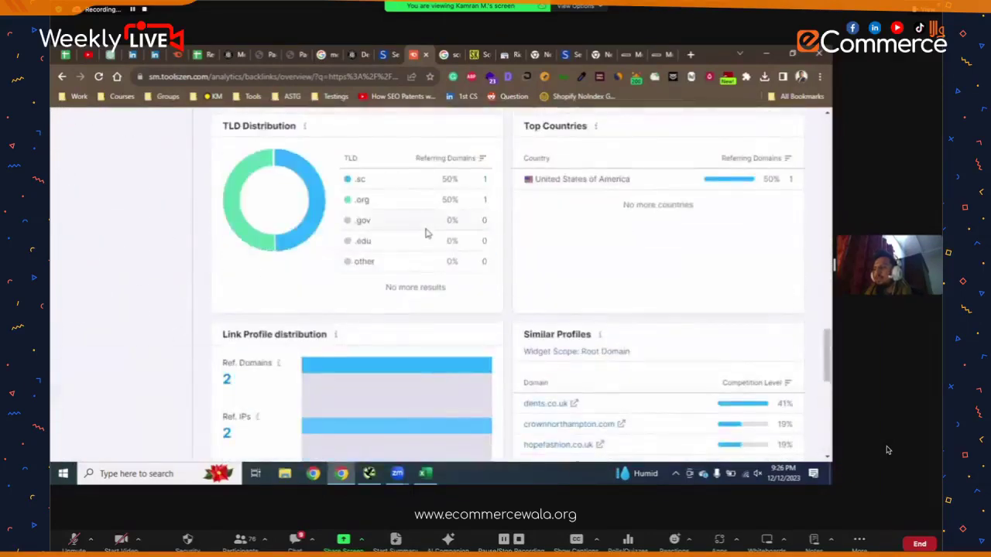
scroll(425, 233, "down", 2)
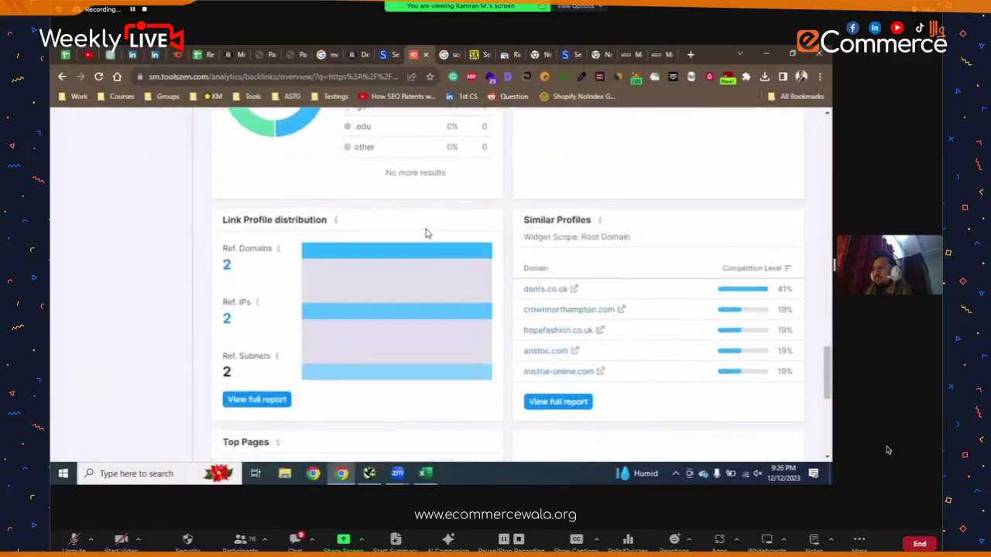
scroll(425, 233, "down", 6)
scroll(425, 233, "up", 10)
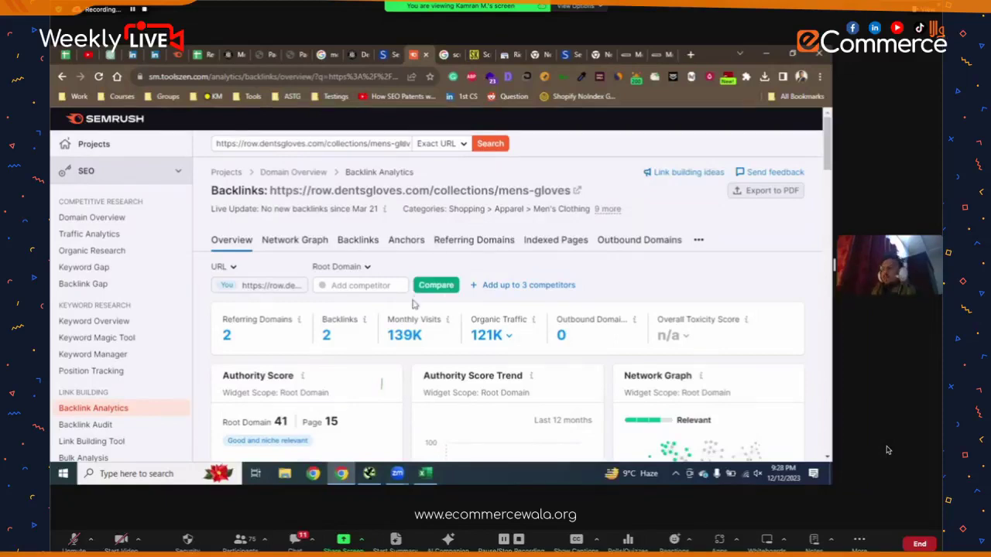
left_click(369, 473)
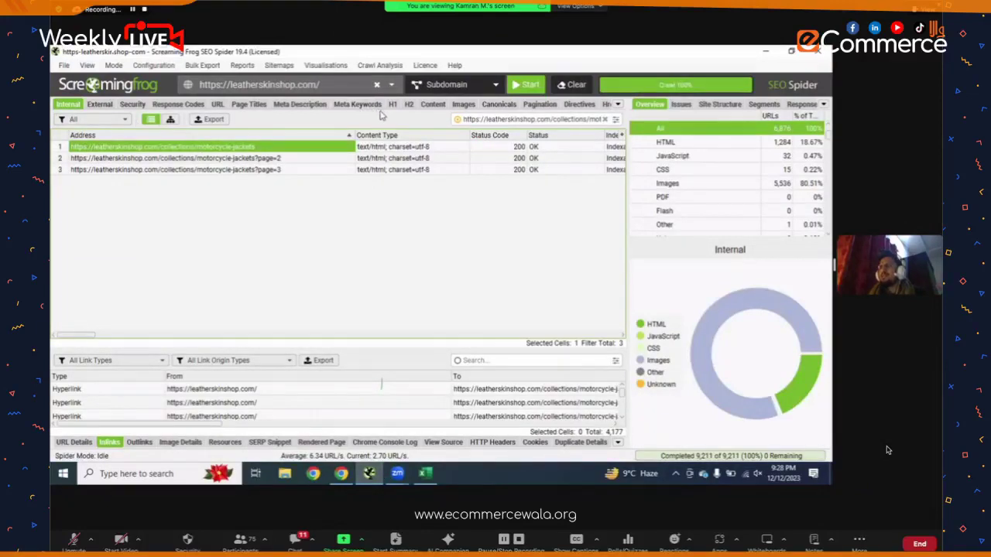
- Show the crawl's URL issues report sorted by address and widen the overview panel
left_click(218, 106)
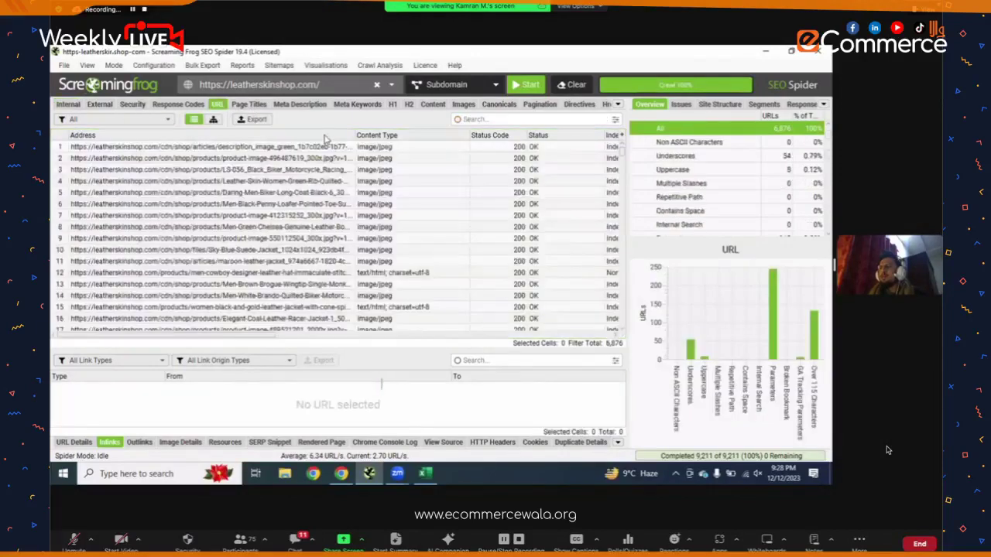
left_click(325, 138)
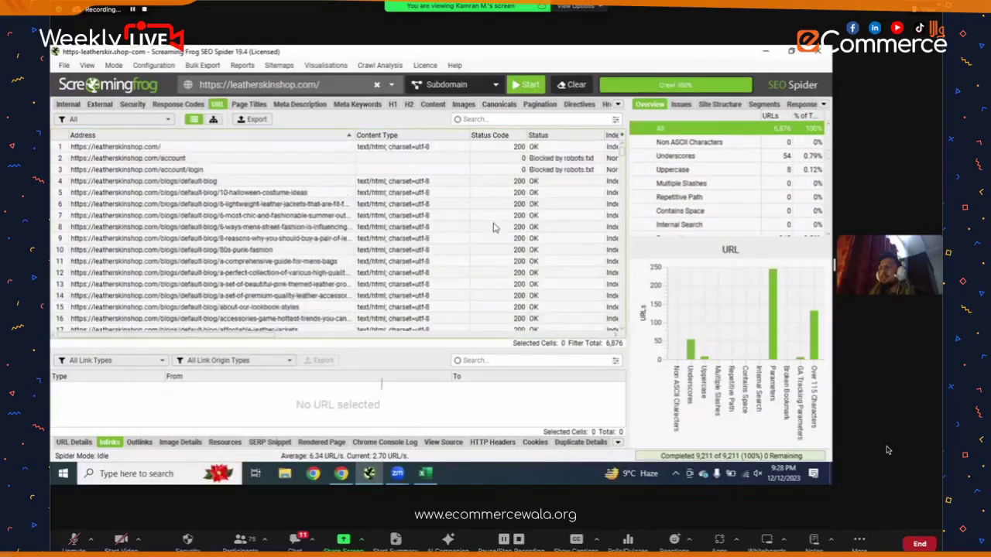
scroll(494, 228, "right", 2)
scroll(494, 228, "right", 2)
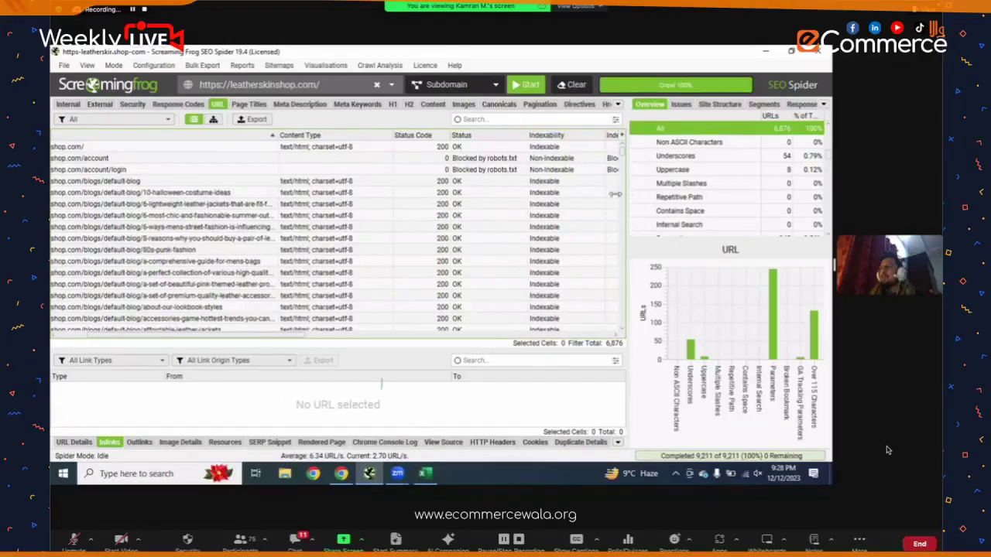
left_click_drag(626, 200, 486, 185)
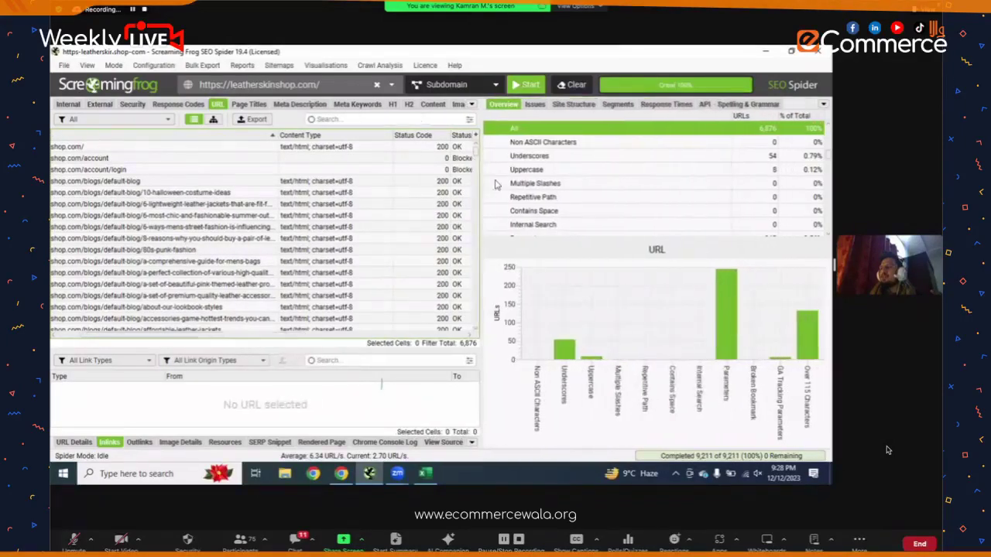
- Review the crawl issues list, then show inlinks for the 6-lightweight-leather-jackets blog post
left_click(546, 104)
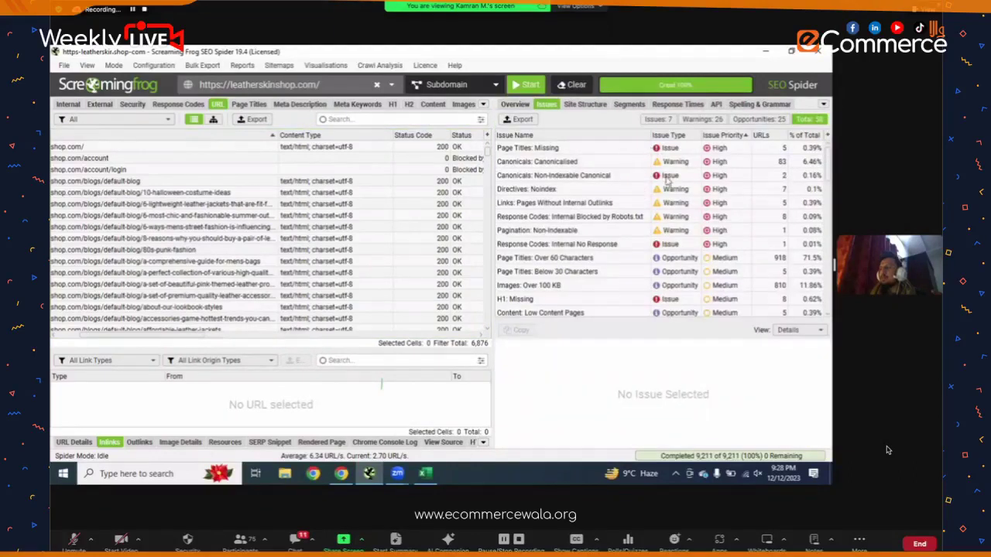
scroll(665, 201, "down", 3)
scroll(659, 220, "up", 3)
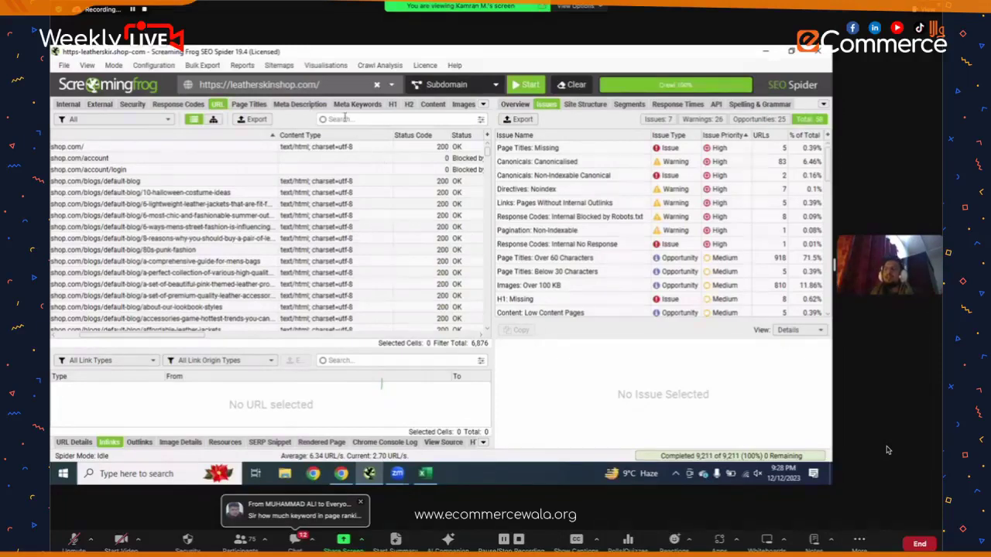
left_click(325, 65)
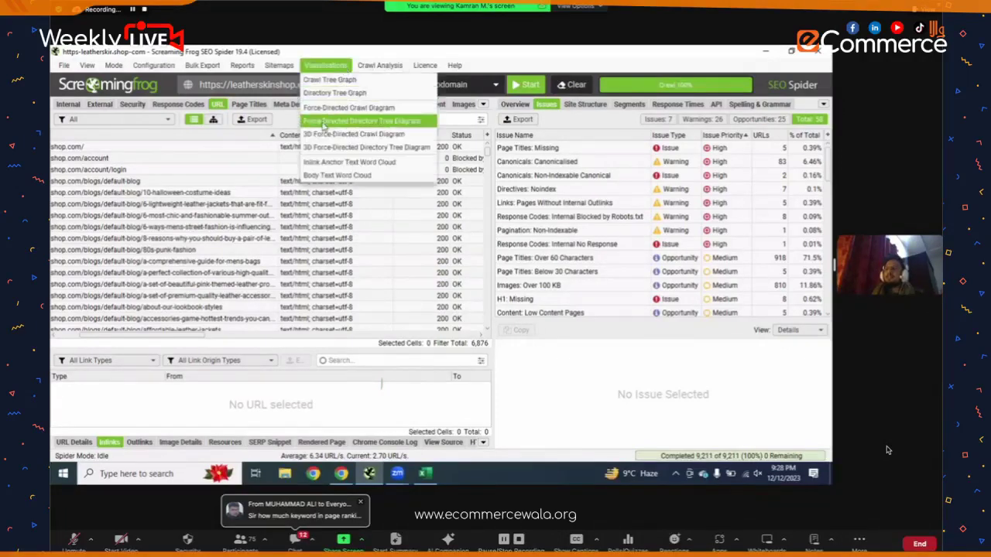
left_click(203, 203)
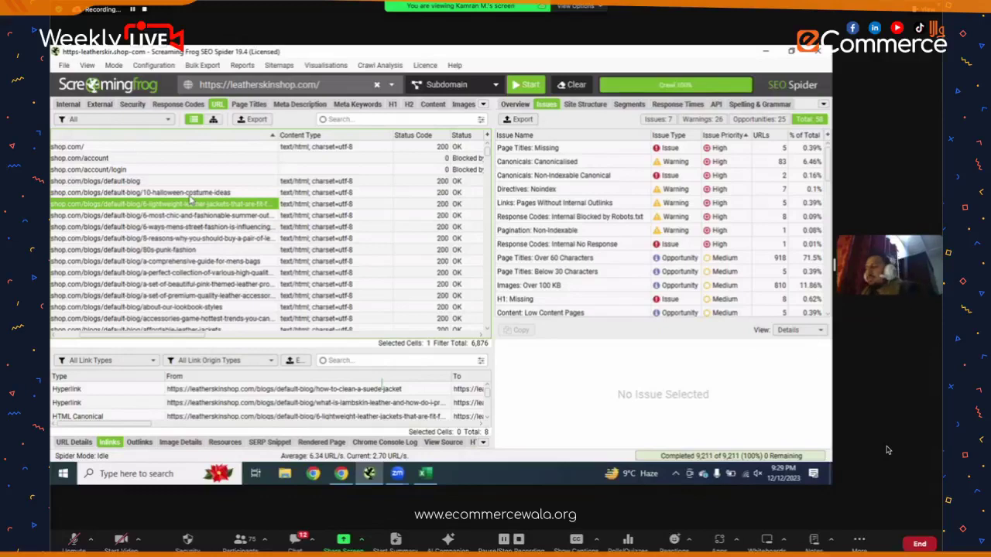
key("super")
- Launch Microsoft Paint from a Windows search for 'paint' and dismiss the battery status popup
type("paint")
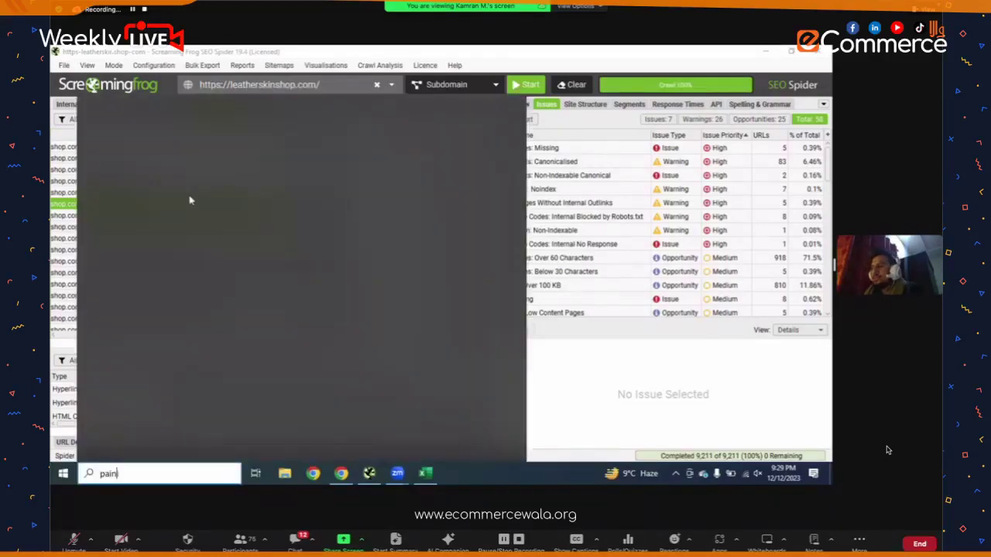
key("Return")
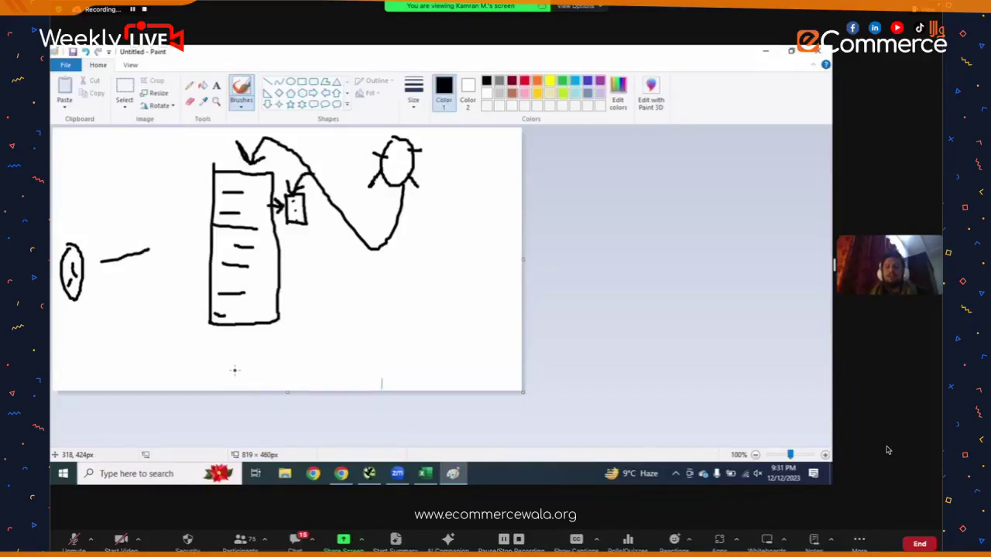
left_click(729, 478)
left_click(671, 230)
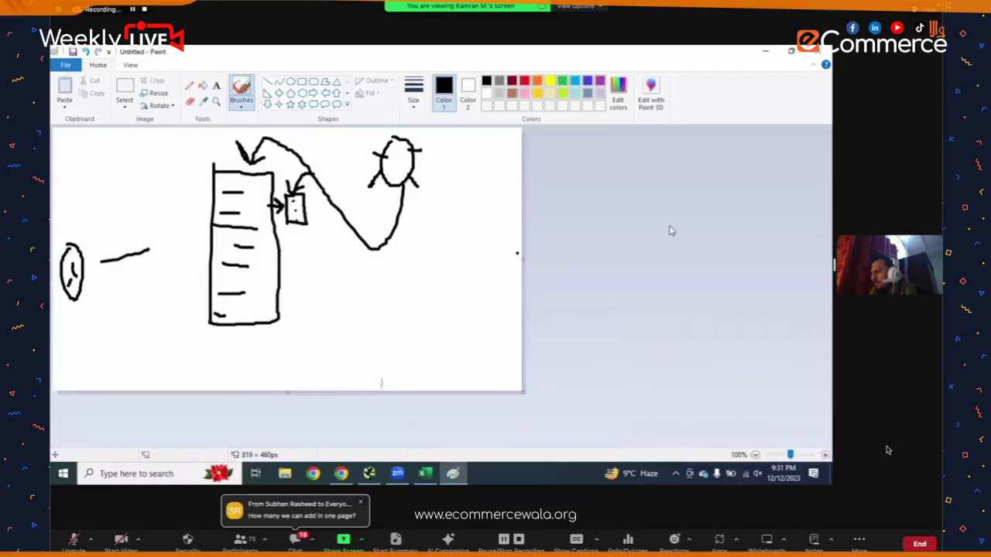
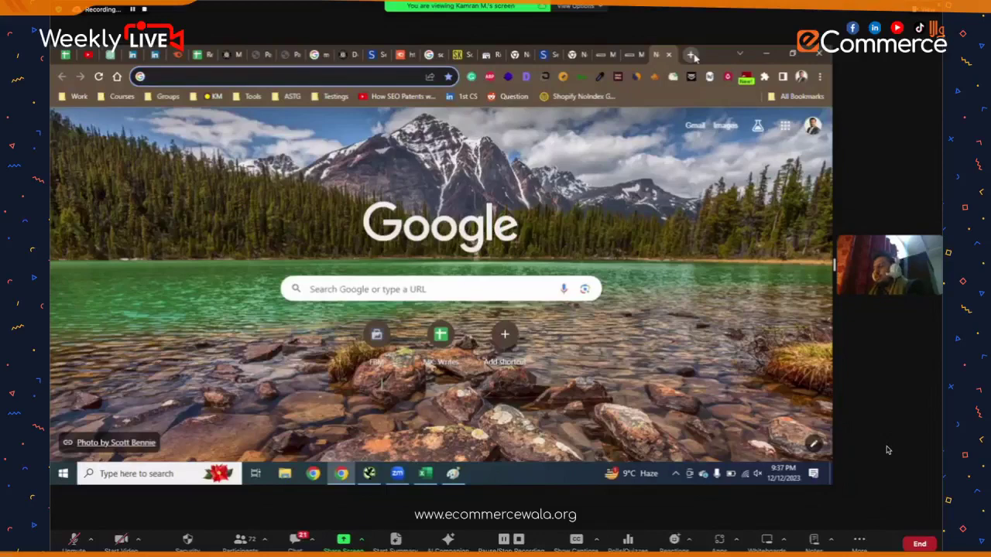
- Search Google for 'seoworks uk', open seoworks.co.uk and scroll down to its footer
type("seow")
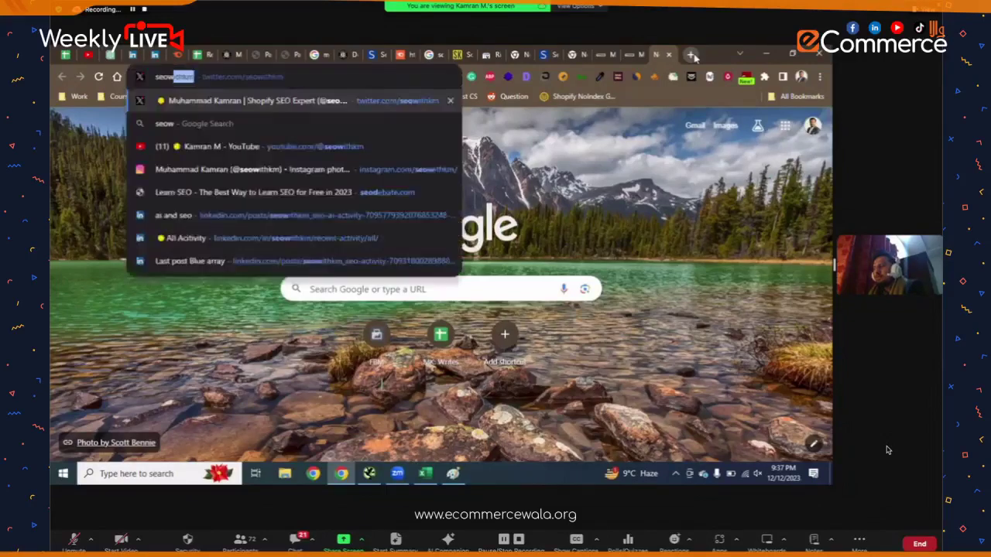
type("orks uk")
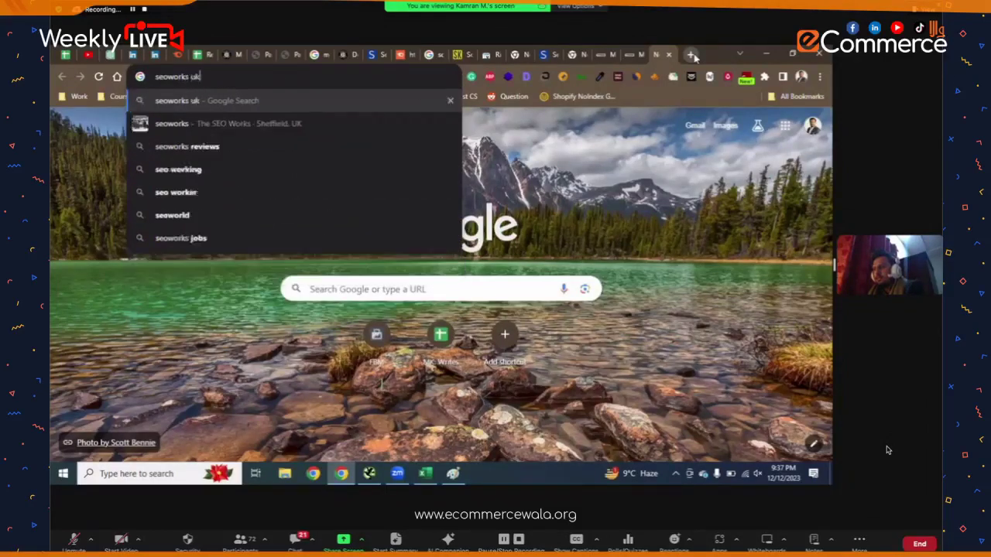
key("Return")
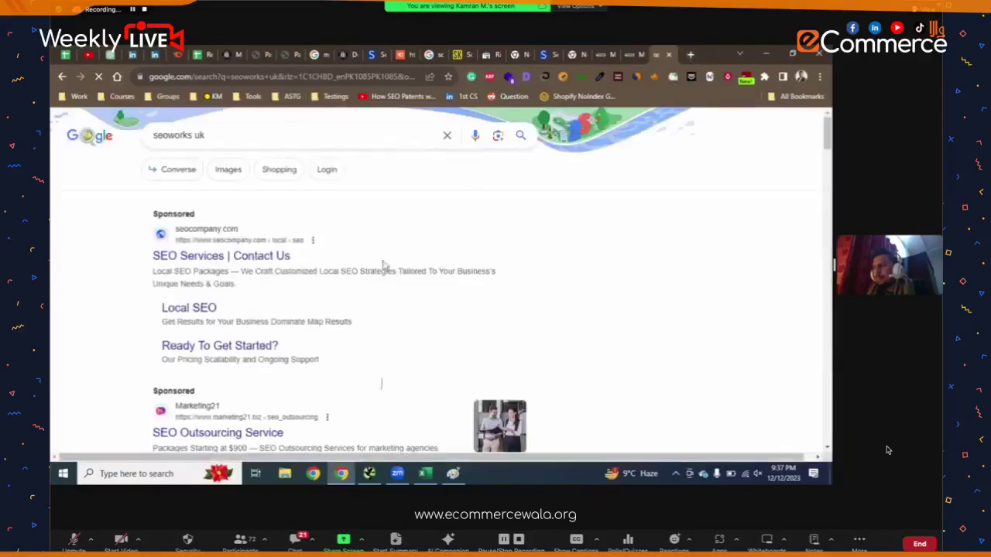
scroll(286, 321, "down", 5)
left_click(282, 309)
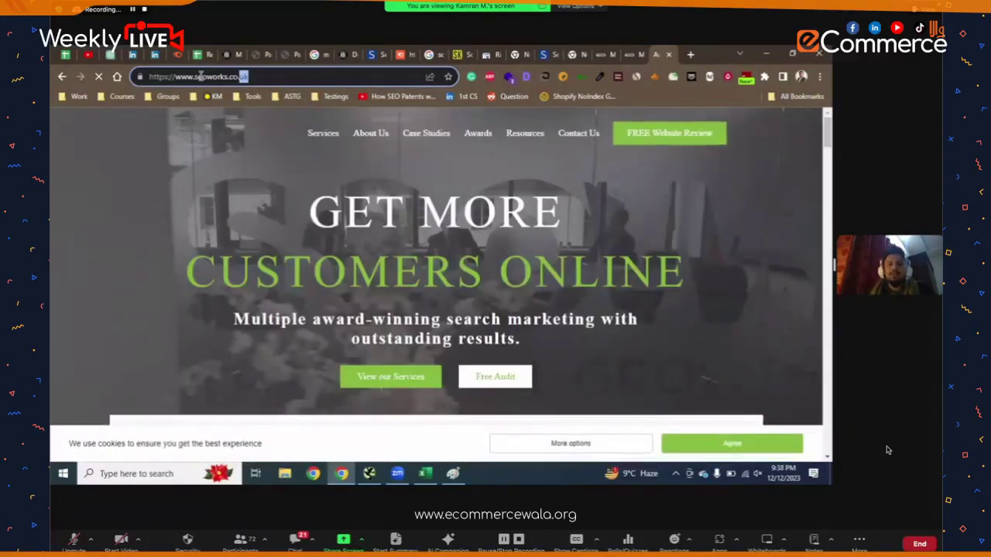
scroll(234, 186, "down", 5)
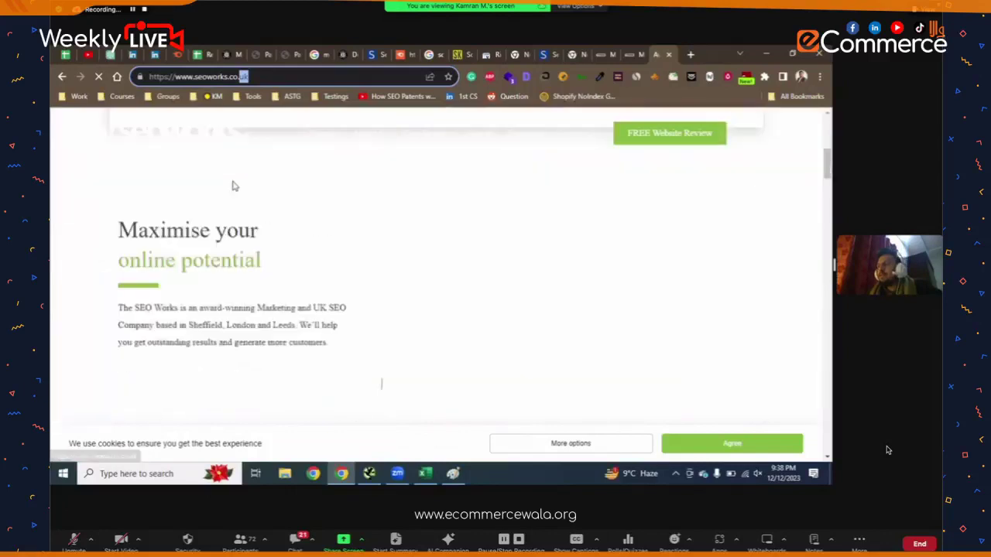
scroll(233, 186, "down", 10)
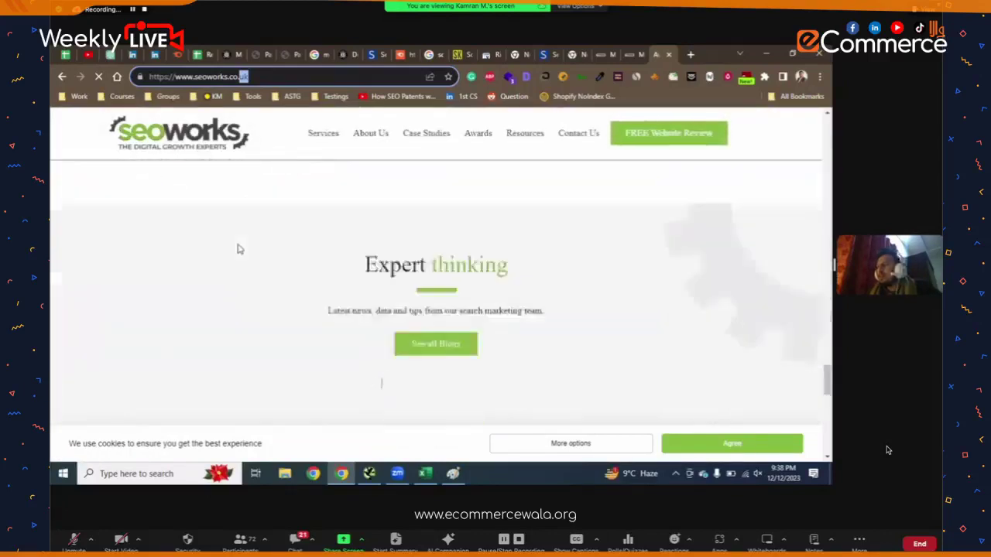
scroll(238, 249, "down", 5)
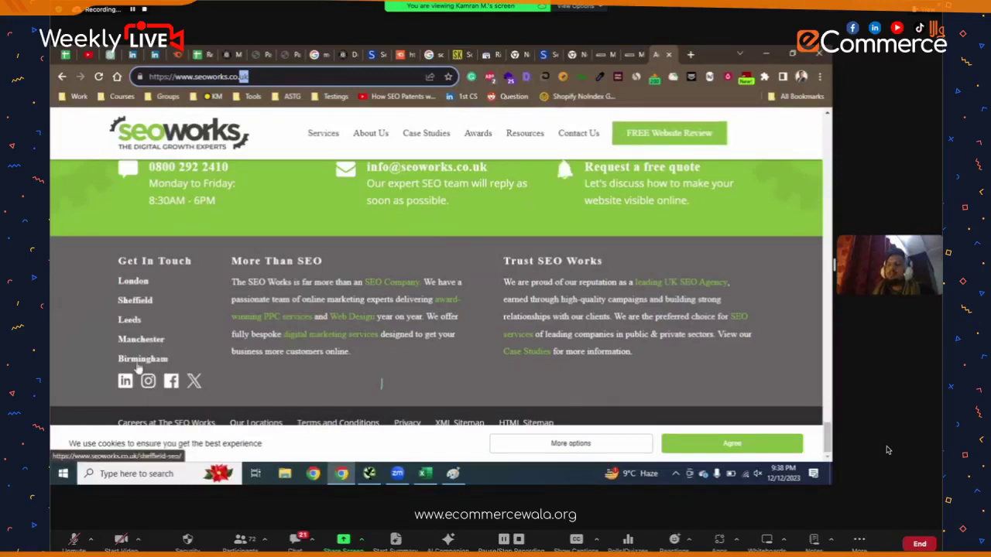
- Open the SEO Services in London page and inspect its title, meta description and URL
left_click(144, 287)
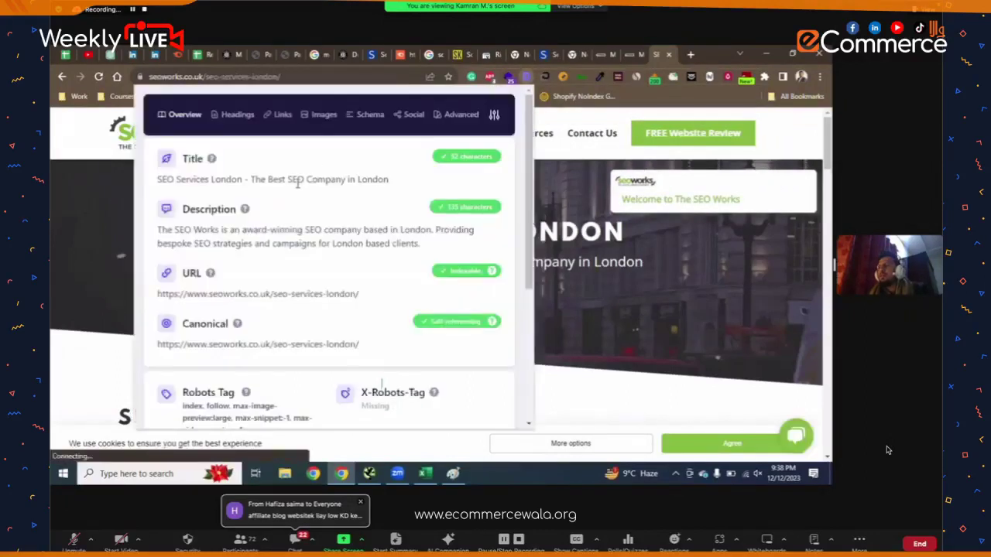
triple_click(297, 178)
left_click(318, 243)
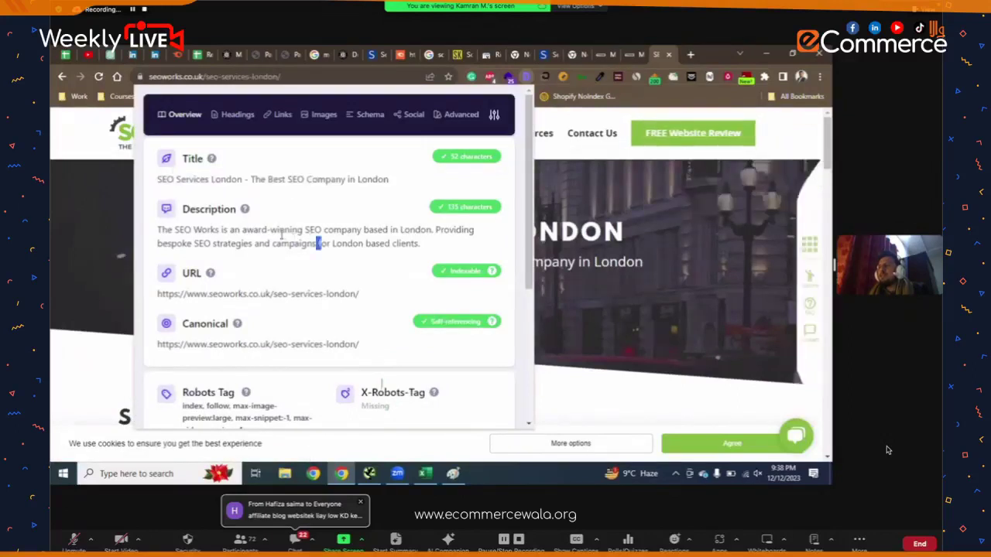
left_click_drag(281, 233, 282, 230)
triple_click(276, 293)
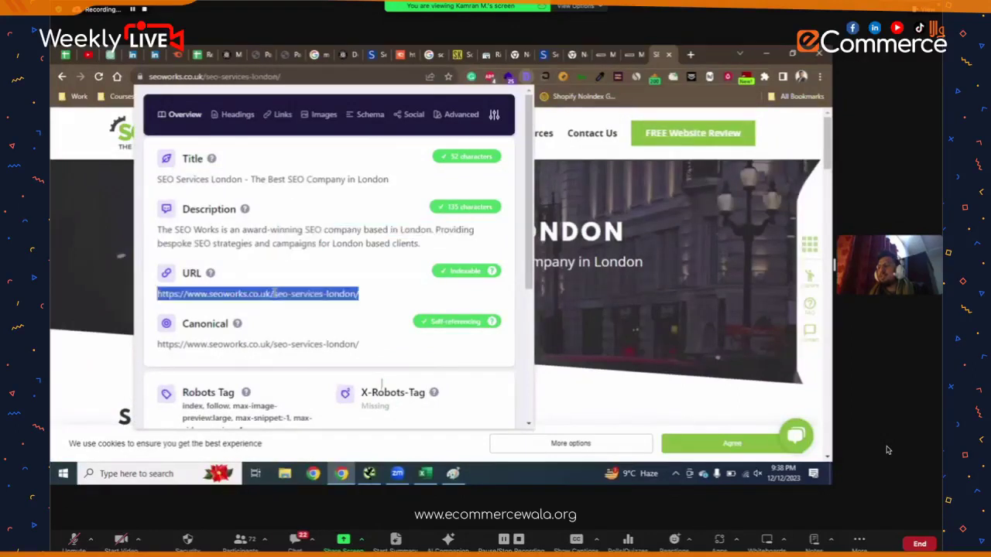
scroll(274, 289, "down", 3)
scroll(274, 289, "up", 3)
- Review the London page's heading structure, then close the panel and scroll to the reviews
left_click(233, 114)
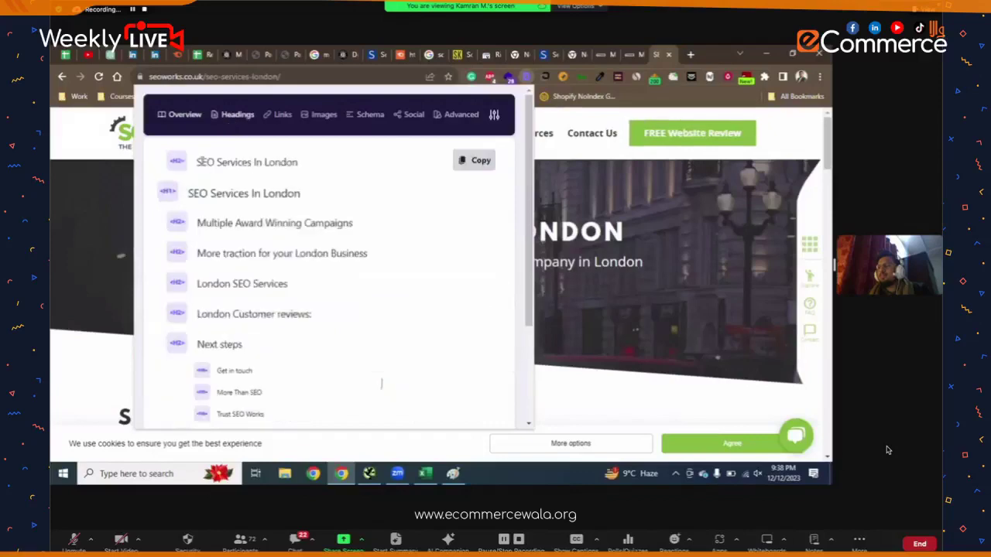
scroll(263, 279, "down", 5)
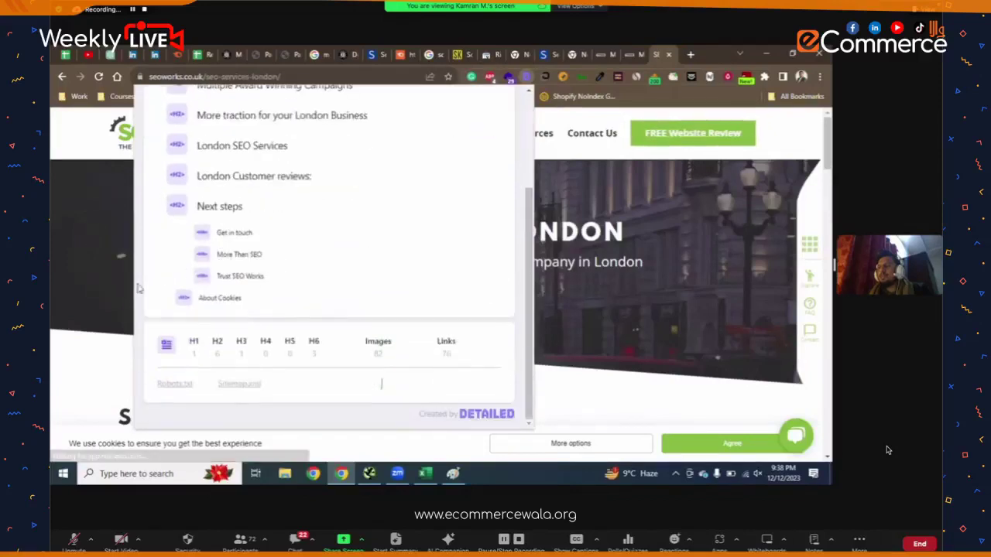
left_click(101, 291)
scroll(101, 290, "down", 5)
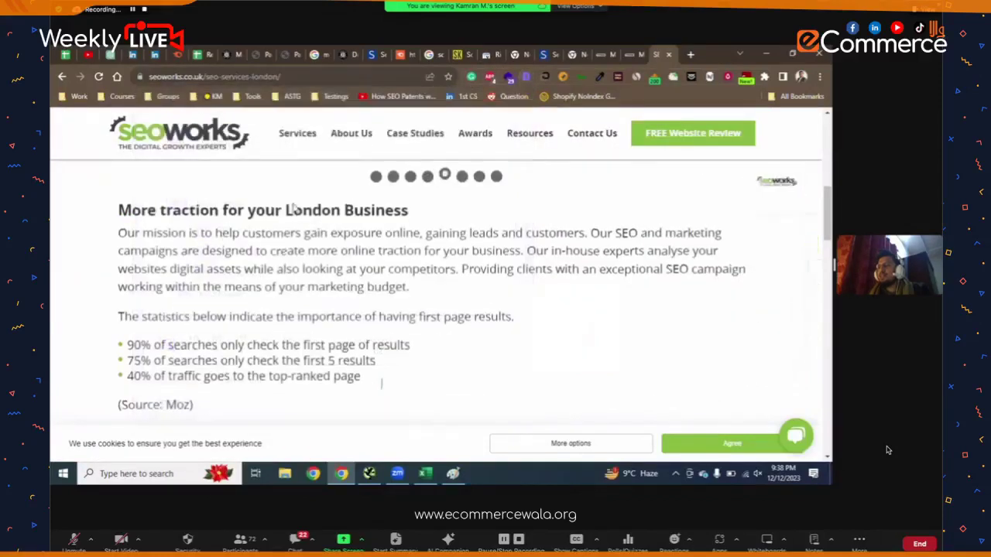
scroll(292, 208, "down", 10)
scroll(338, 235, "up", 7)
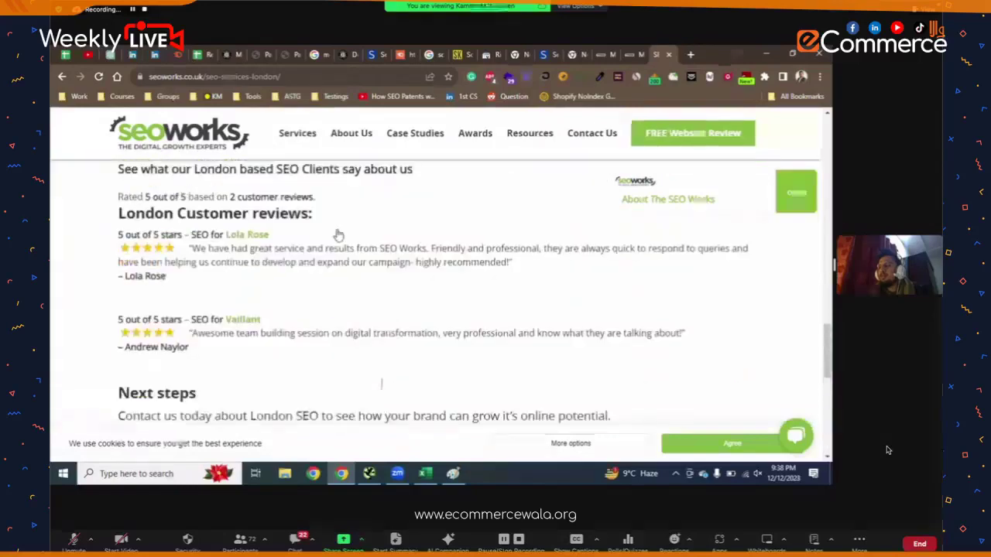
scroll(339, 234, "up", 6)
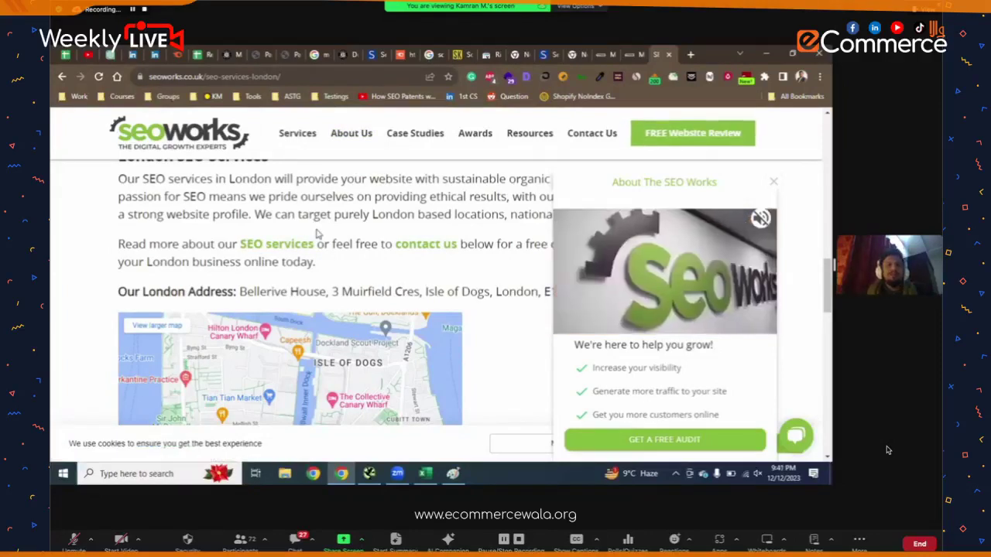
- Copy the seo-services-london page address into Semrush's search bar
left_click(313, 97)
left_click(308, 77)
key("ctrl+c")
key("BackSpace")
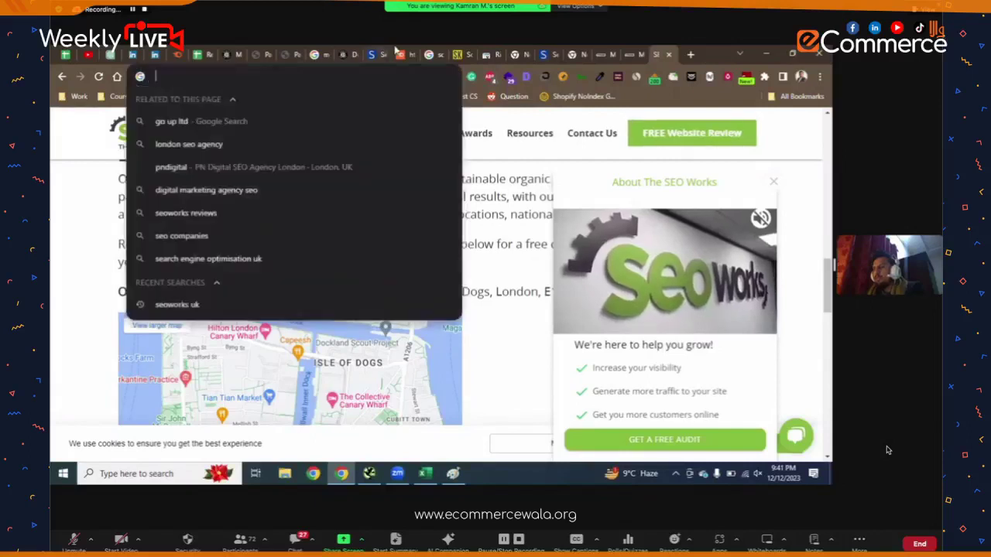
left_click(398, 54)
left_click(378, 144)
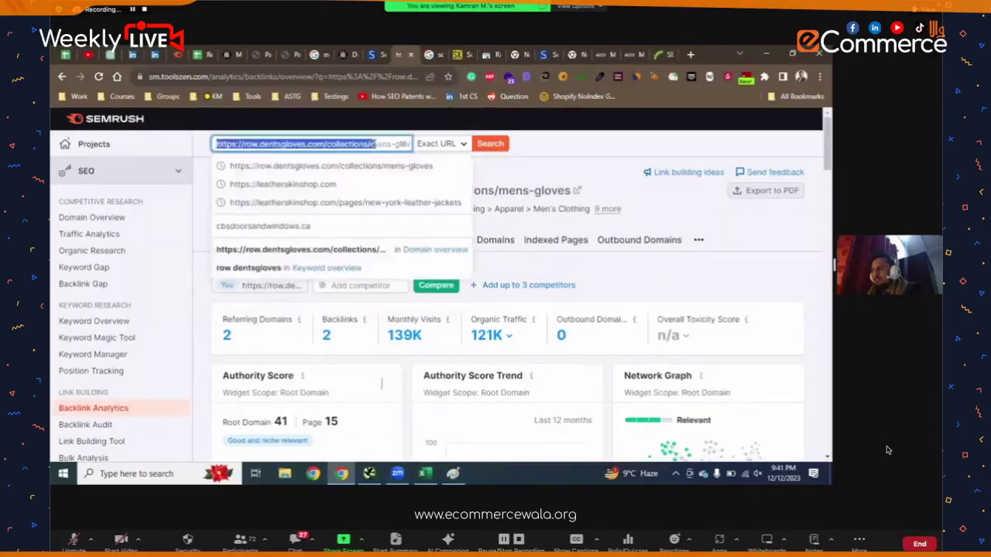
key("ctrl+v")
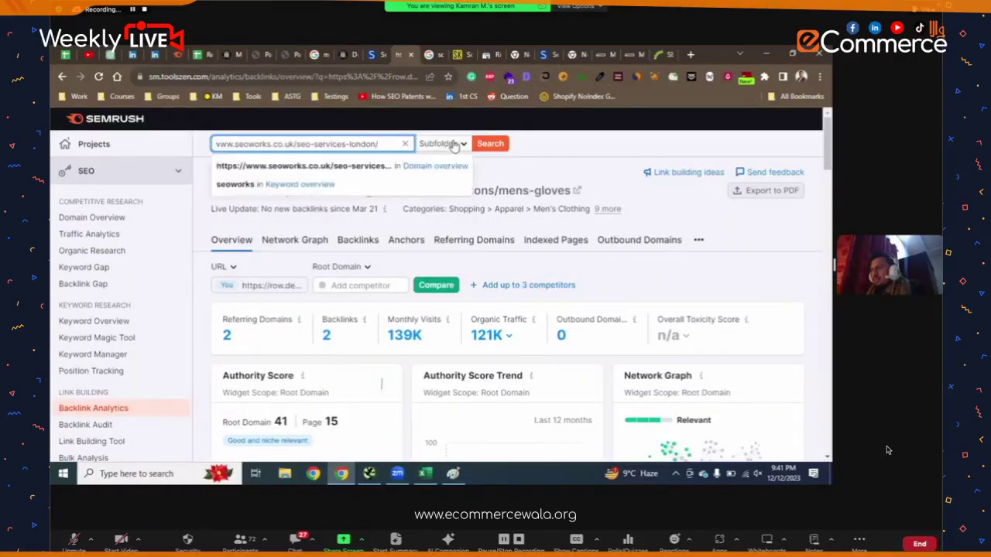
- Run an Exact URL backlink analysis for the London page and look over the results
left_click(456, 180)
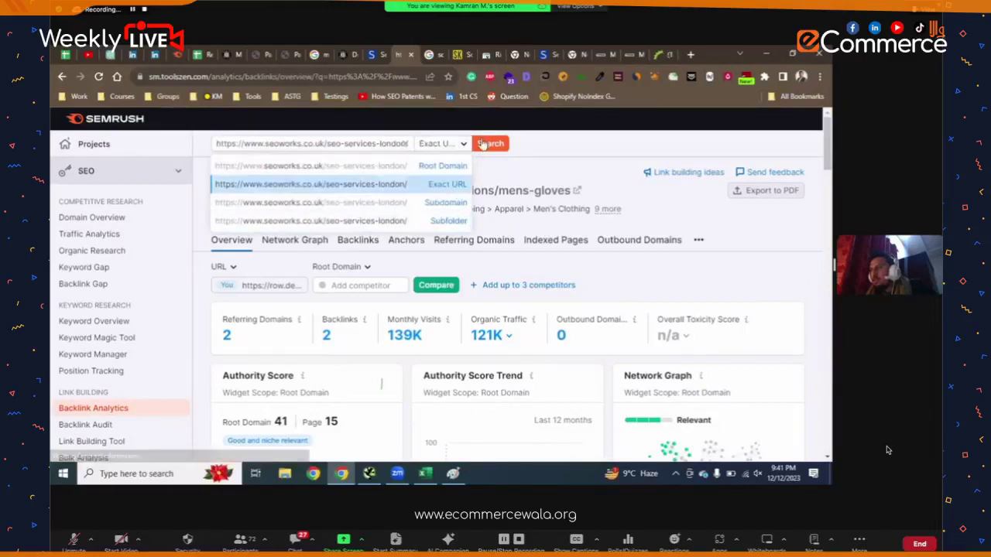
left_click(485, 144)
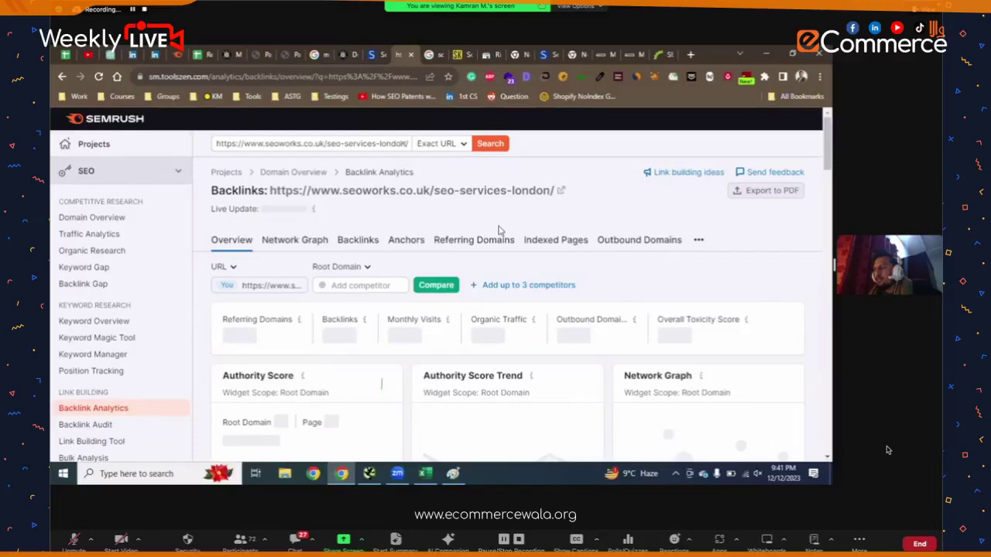
scroll(499, 230, "down", 5)
scroll(499, 230, "up", 5)
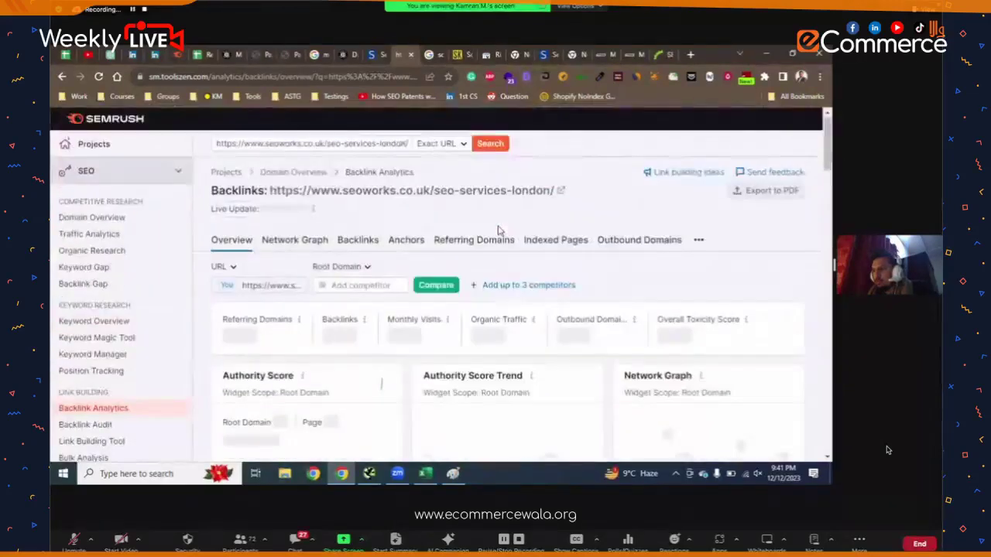
scroll(380, 327, "down", 4)
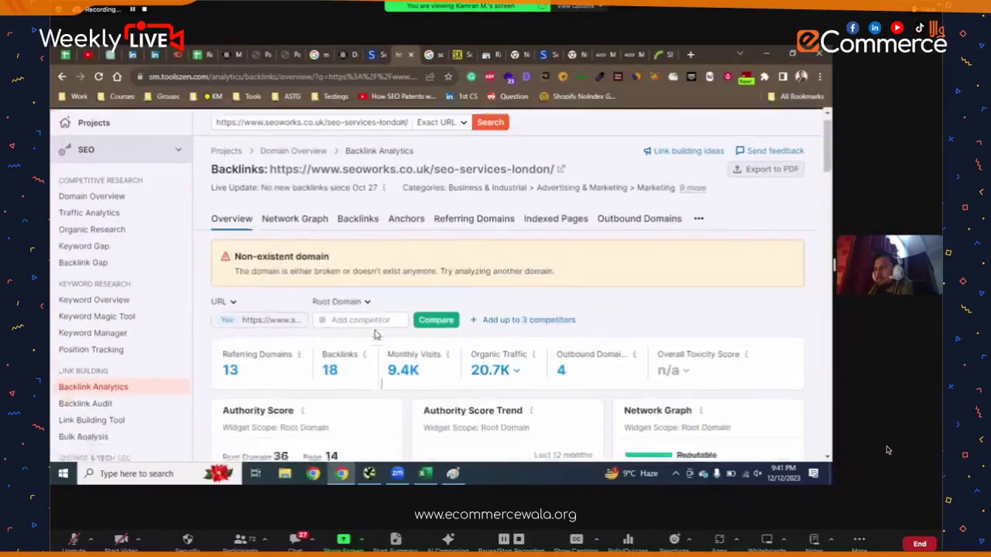
scroll(380, 328, "up", 4)
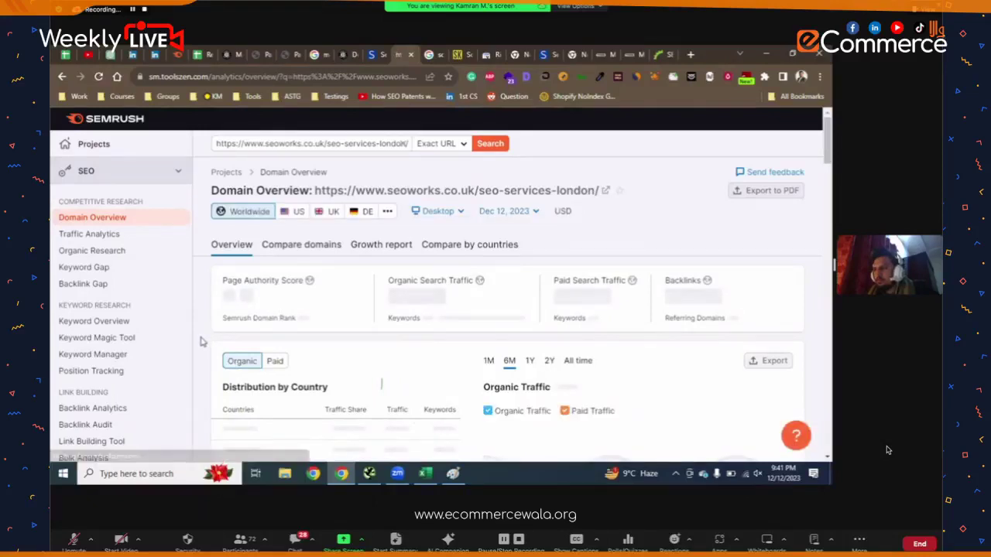
- Review the London page's Domain Overview and open Top Organic Keywords details in Organic Research Positions
scroll(204, 337, "down", 1)
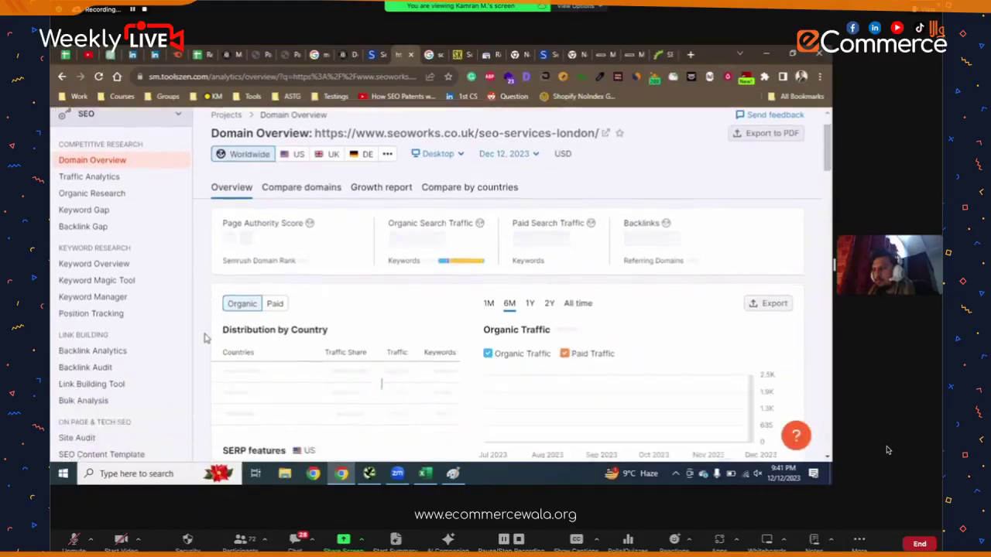
scroll(208, 334, "down", 8)
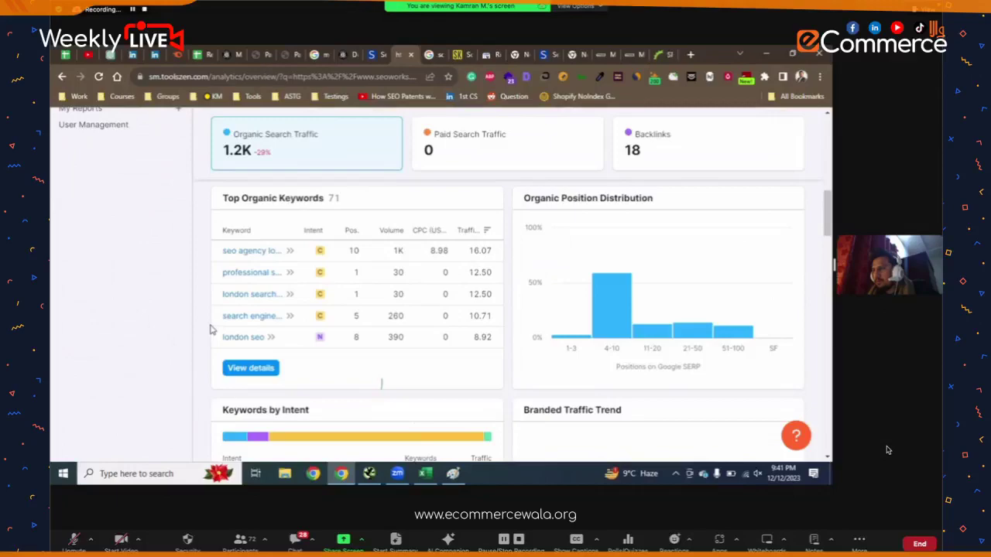
scroll(209, 330, "up", 10)
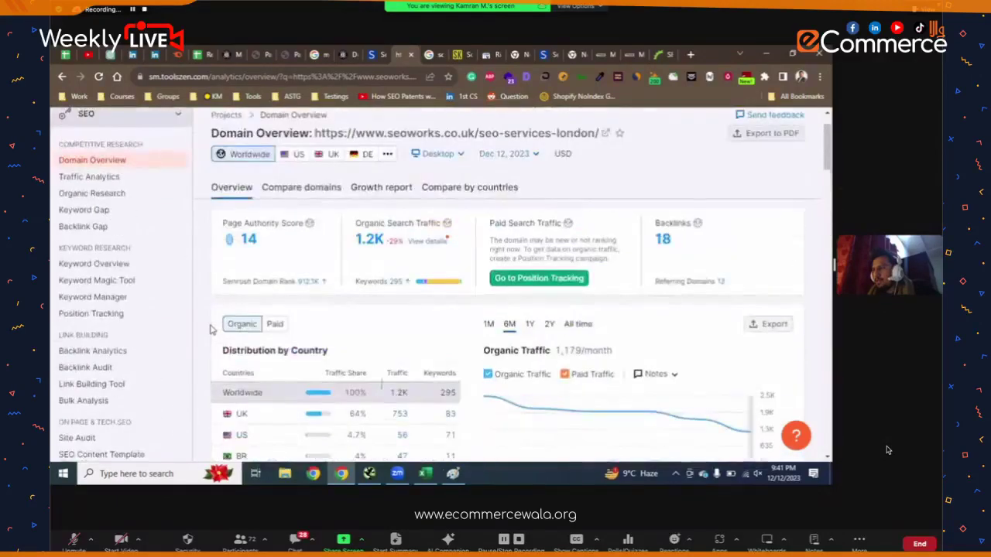
scroll(210, 316, "up", 1)
scroll(290, 336, "down", 2)
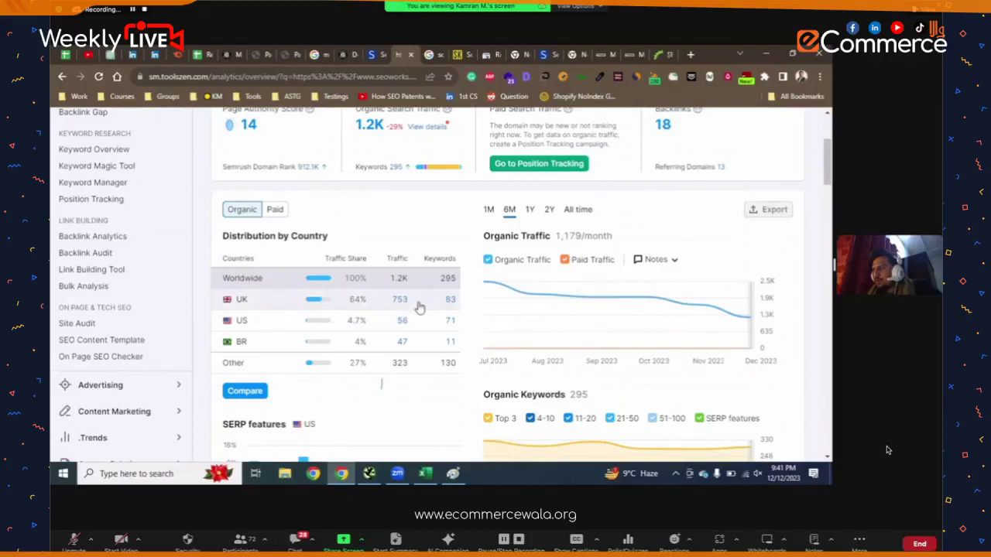
scroll(445, 306, "up", 3)
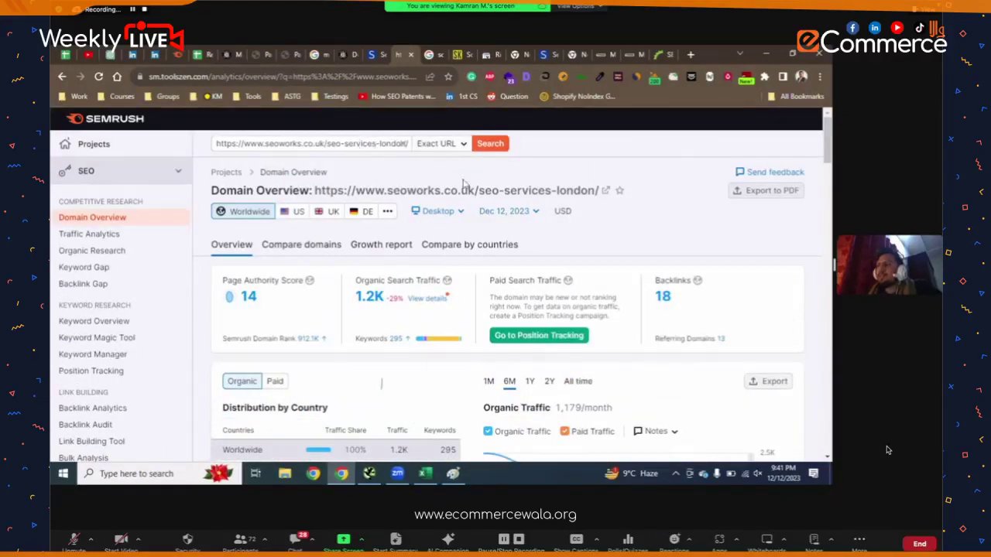
scroll(451, 232, "down", 10)
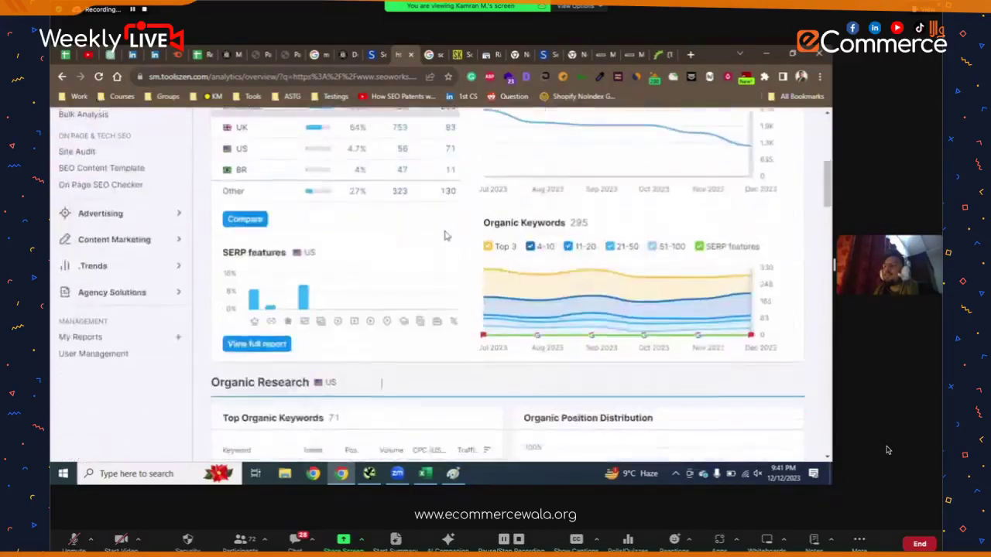
left_click(274, 310)
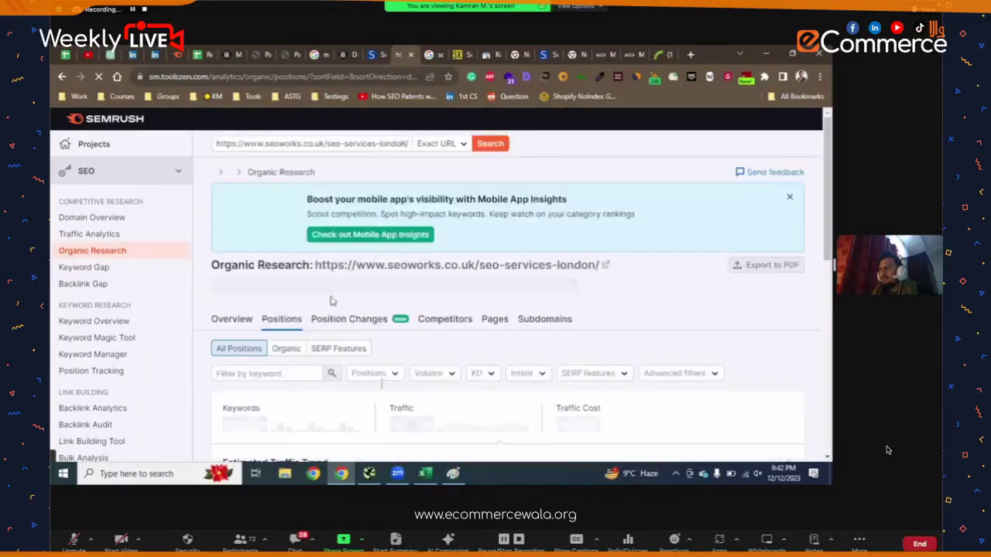
- Scroll through the 71 ranking keywords, then highlight the London page's opening paragraph
scroll(405, 281, "down", 4)
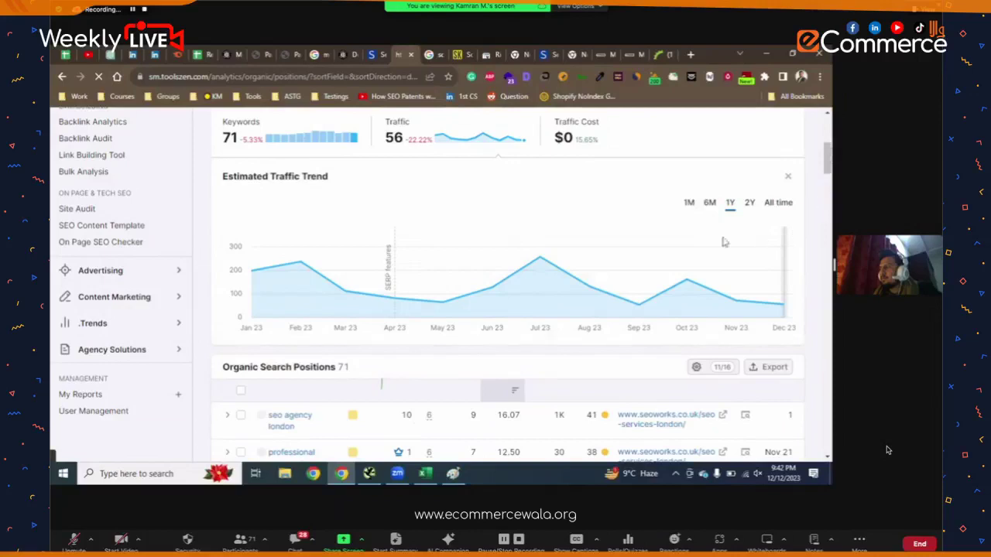
scroll(237, 359, "down", 5)
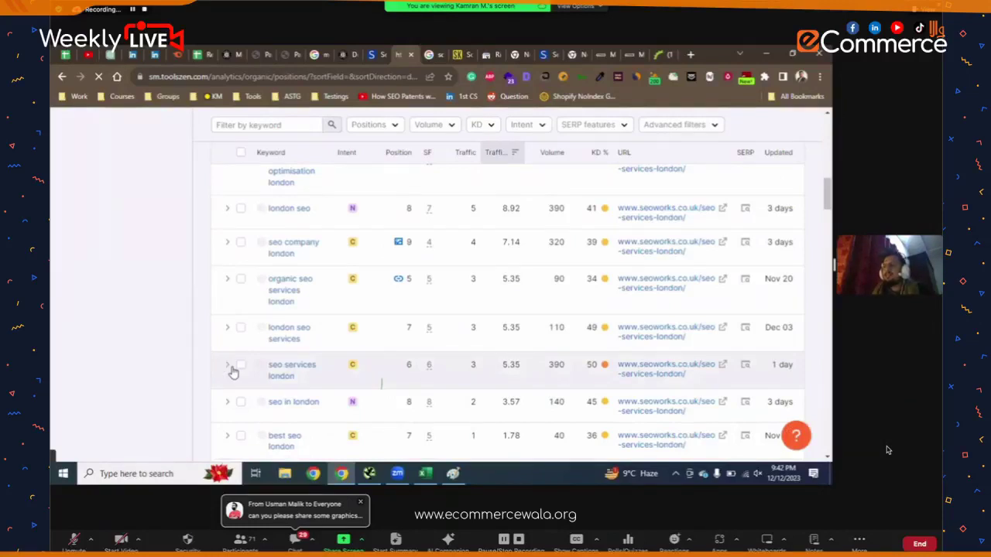
scroll(376, 268, "down", 5)
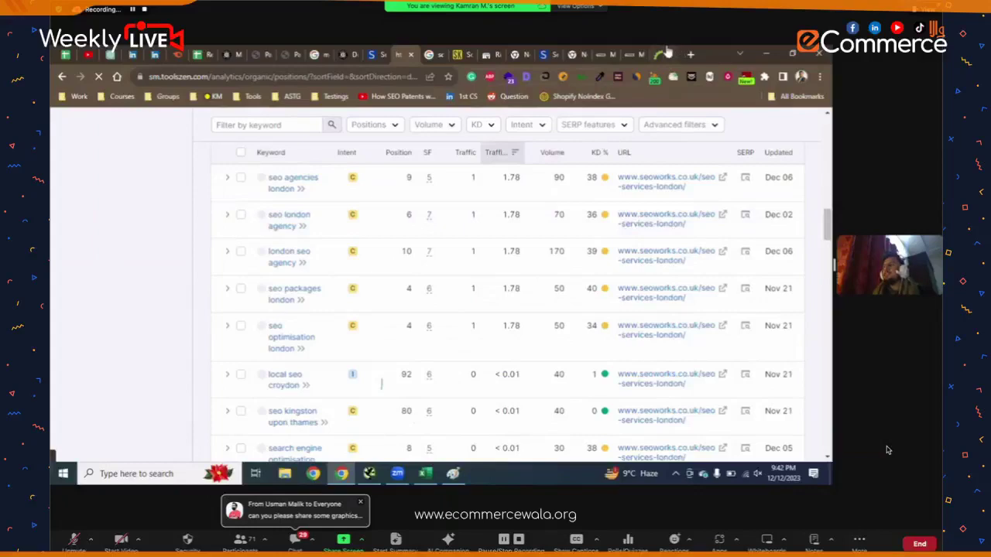
triple_click(425, 179)
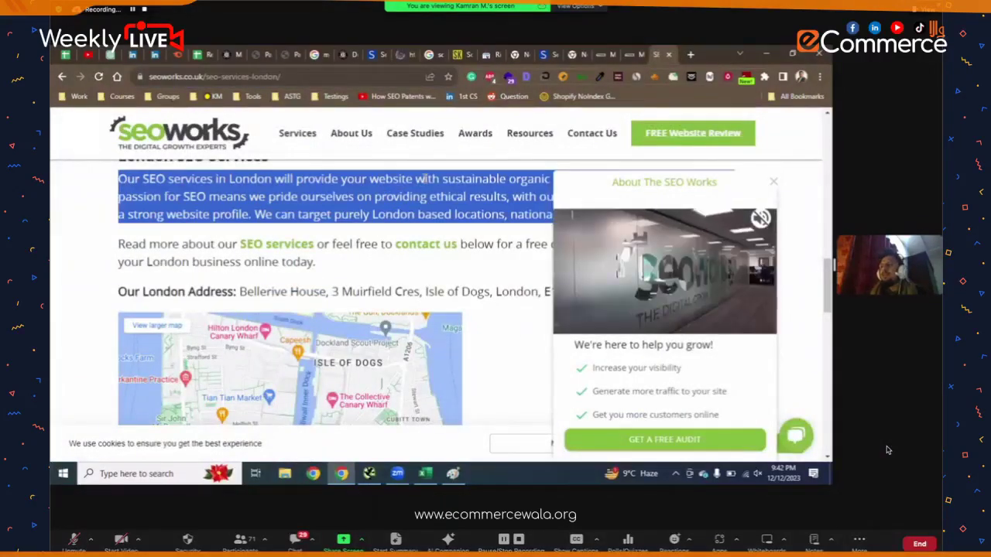
scroll(426, 179, "down", 5)
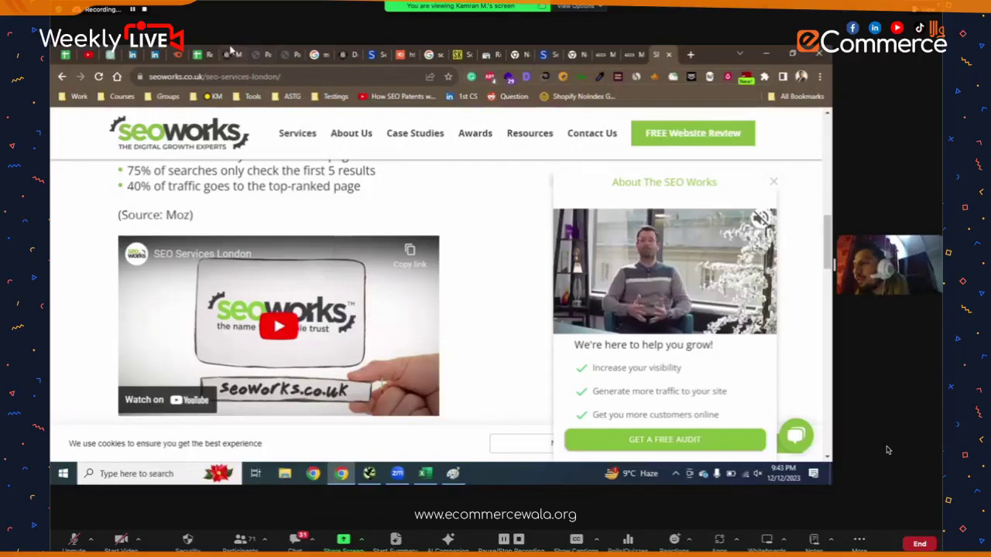
- Show the Dents Men's Leather Gloves collection at row.dentsgloves.com/collections/mens-gloves from the top
left_click(226, 54)
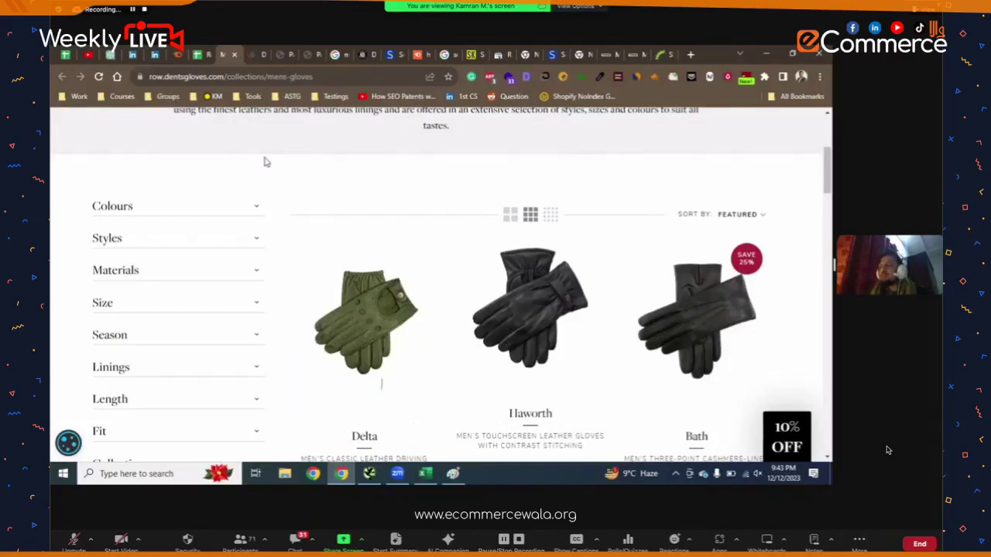
scroll(305, 184, "up", 3)
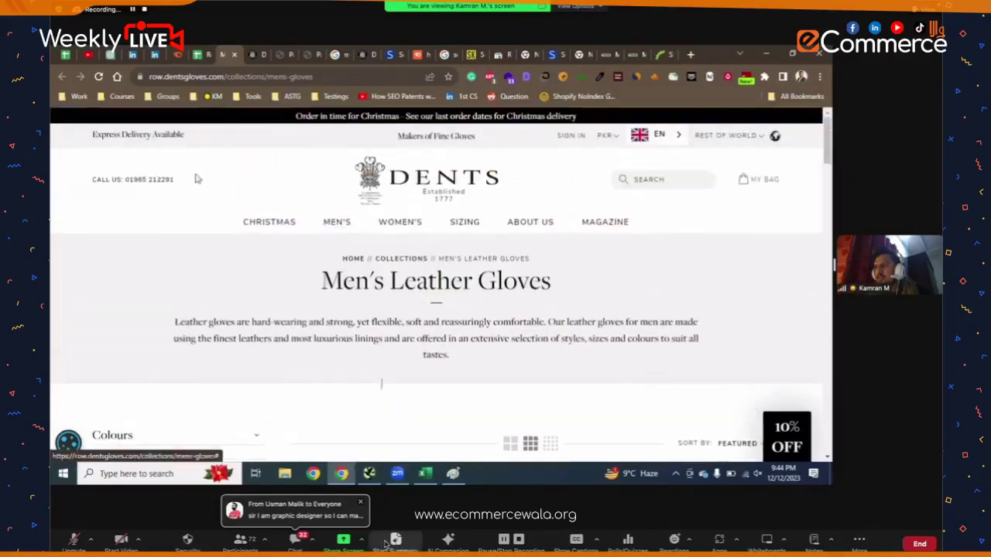
left_click(295, 540)
scroll(529, 207, "down", 3)
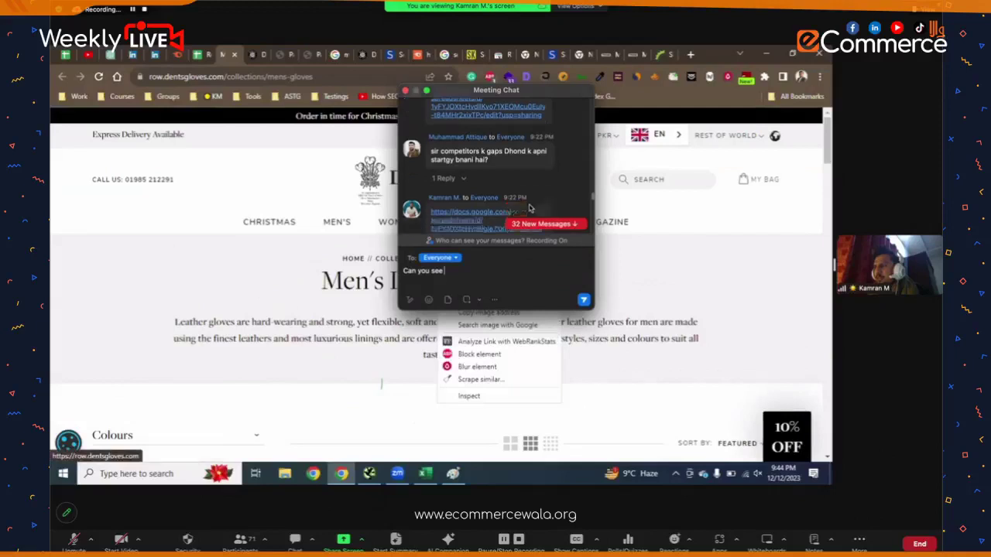
scroll(530, 206, "down", 5)
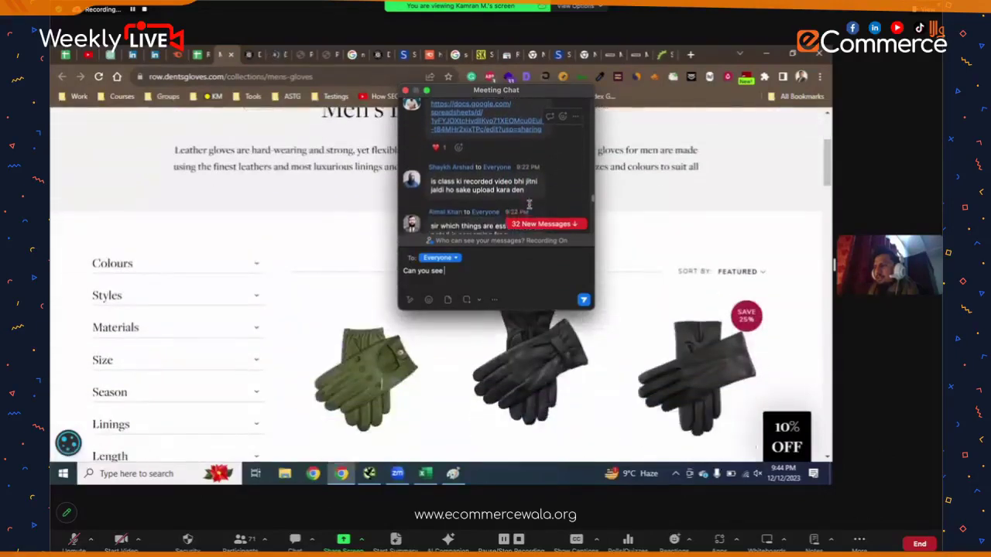
scroll(530, 208, "down", 10)
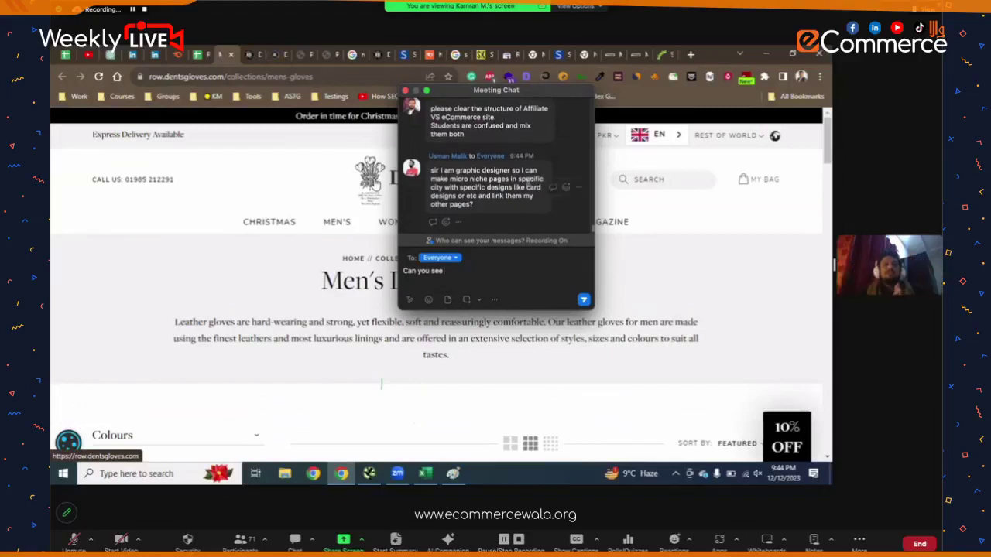
left_click_drag(538, 90, 907, 331)
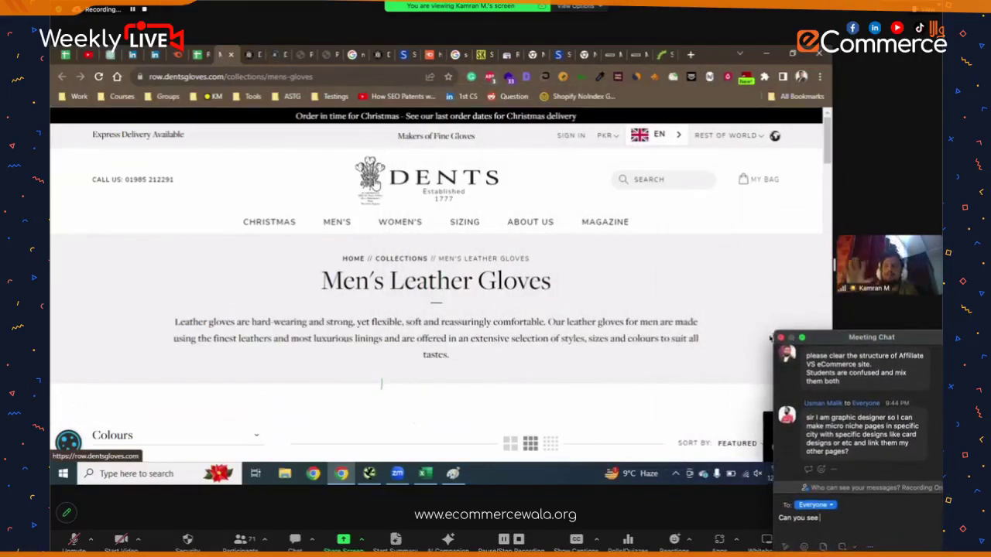
left_click_drag(797, 338, 867, 372)
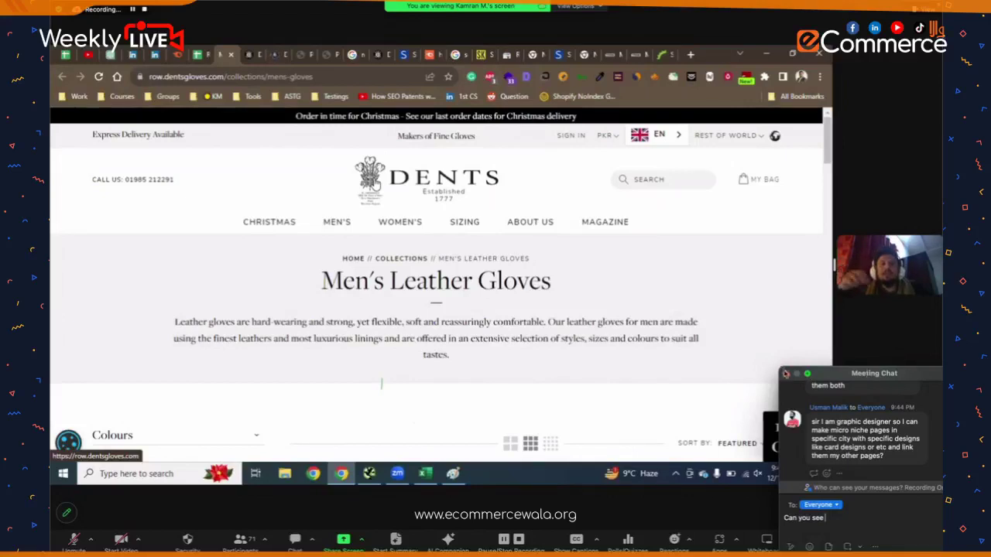
left_click(786, 374)
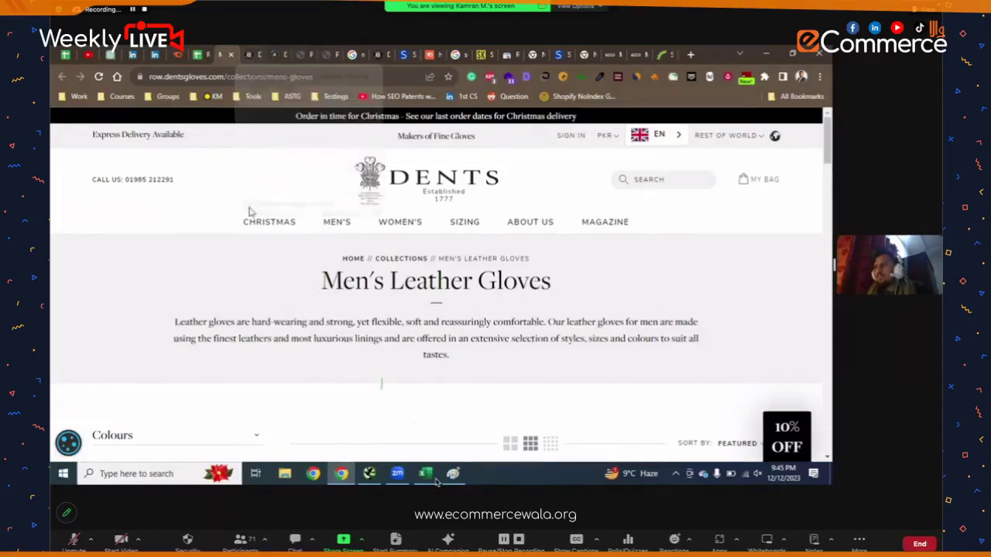
- Look over the Dents 'Delta' men's driving gloves product page, then return to the collection tab
scroll(326, 346, "down", 4)
left_click(357, 252)
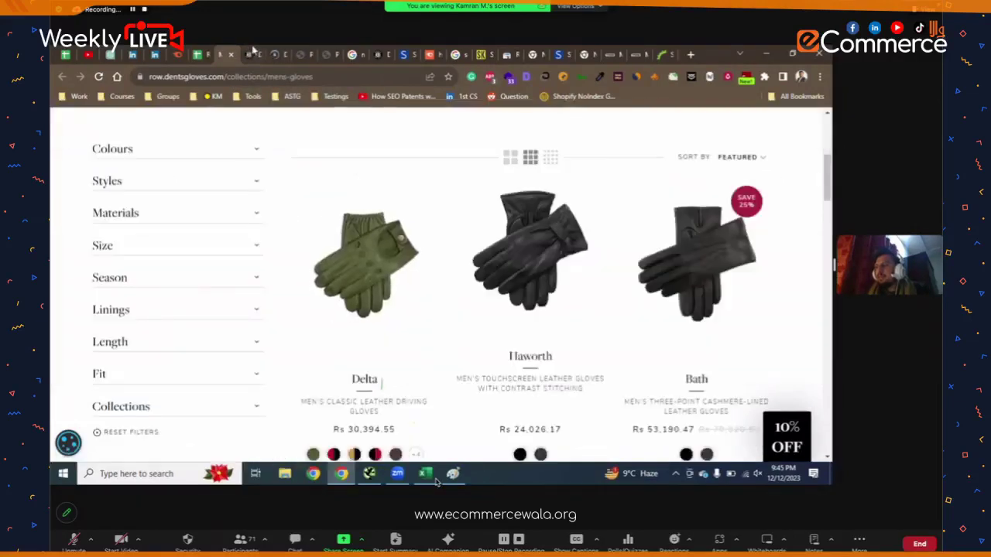
scroll(403, 235, "down", 2)
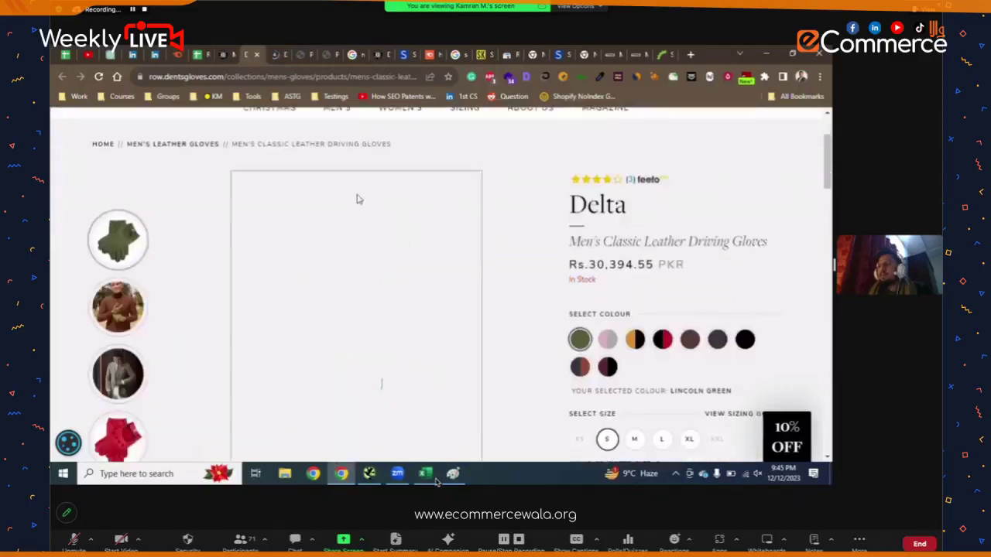
key("alt+Left")
scroll(400, 261, "up", 5)
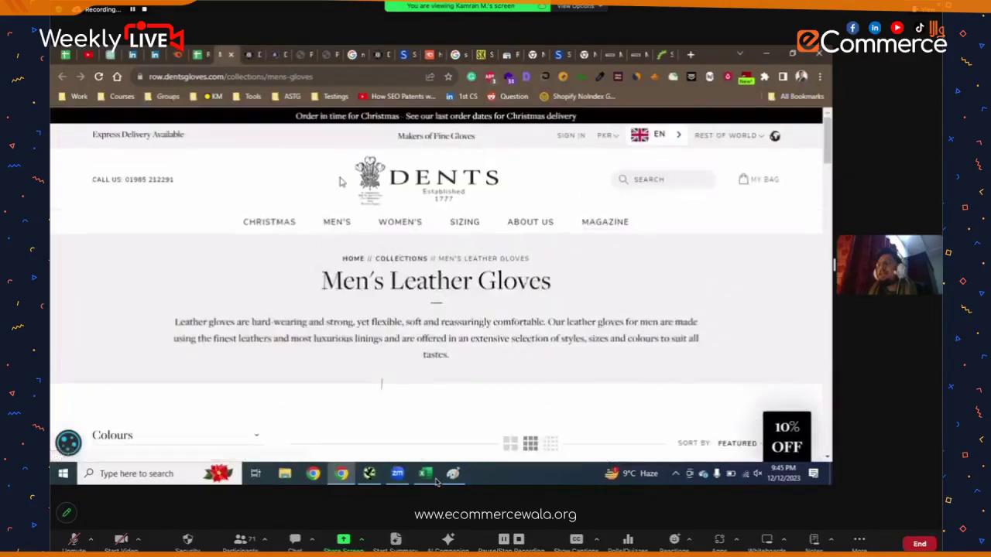
key("alt+Right")
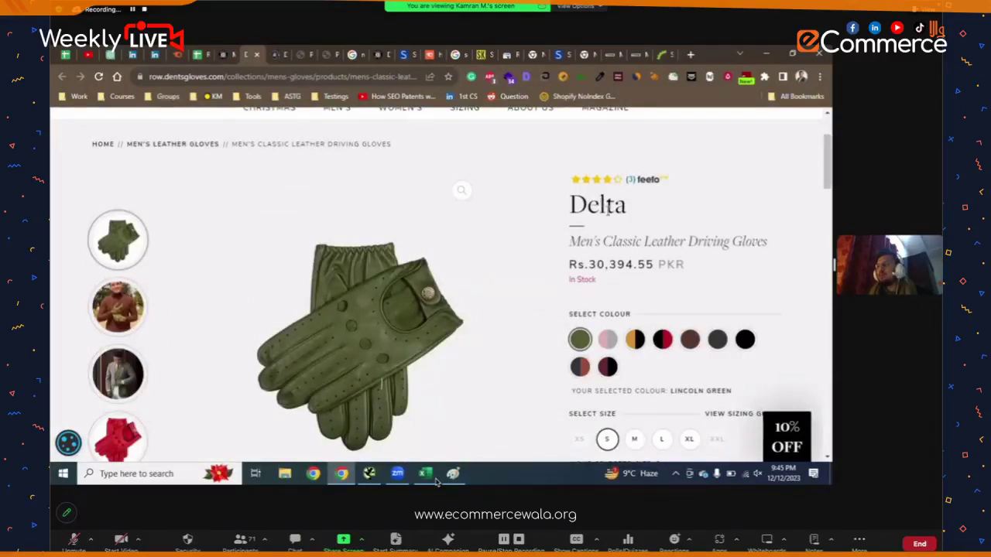
scroll(607, 209, "up", 2)
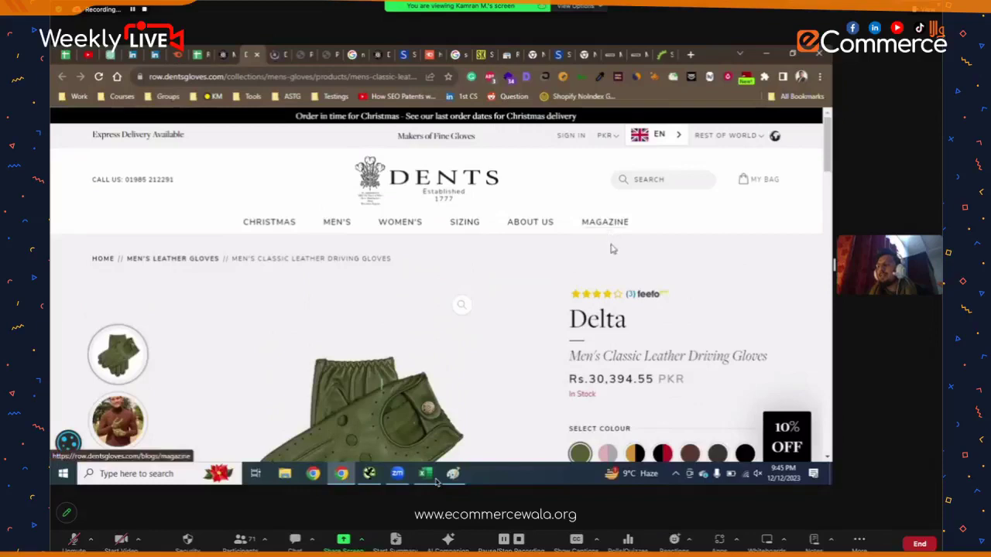
scroll(612, 329, "down", 2)
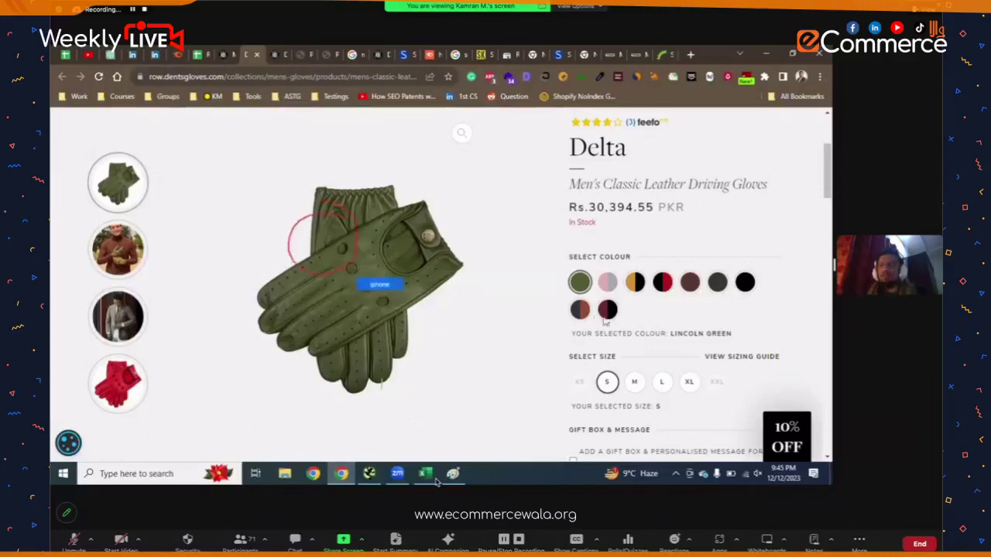
left_click(220, 51)
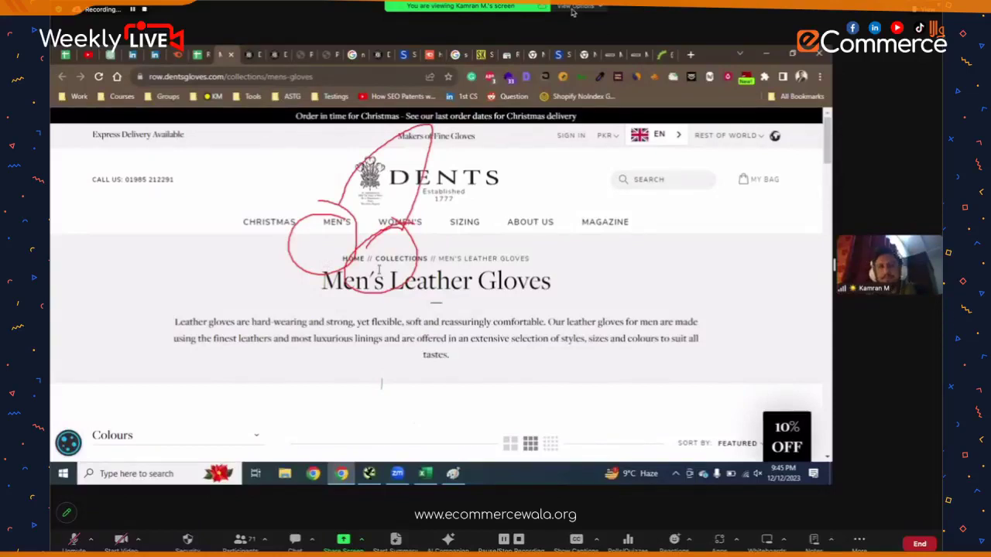
- Turn on Zoom annotation and minimize Chrome and Paint to reveal the Screaming Frog crawl
left_click(573, 9)
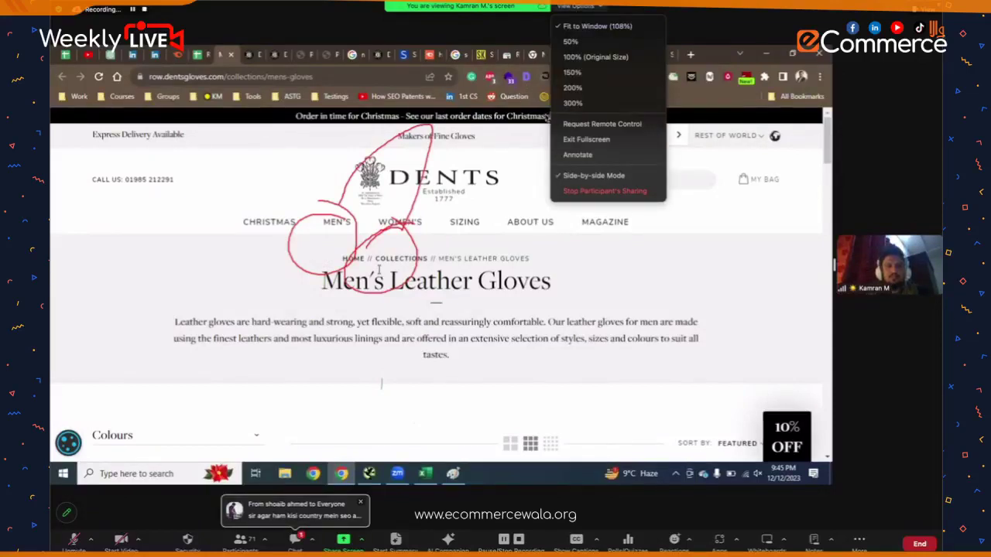
key("Escape")
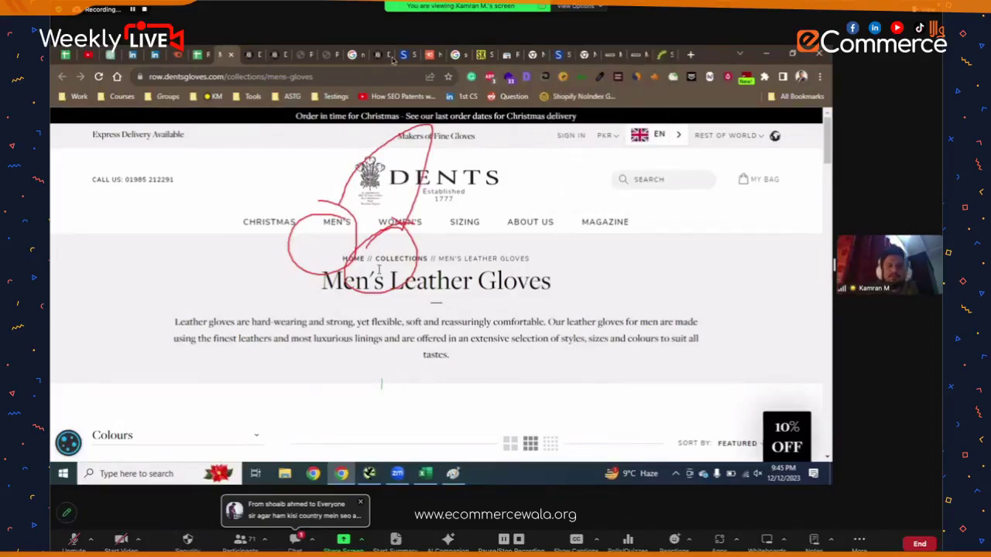
left_click(581, 7)
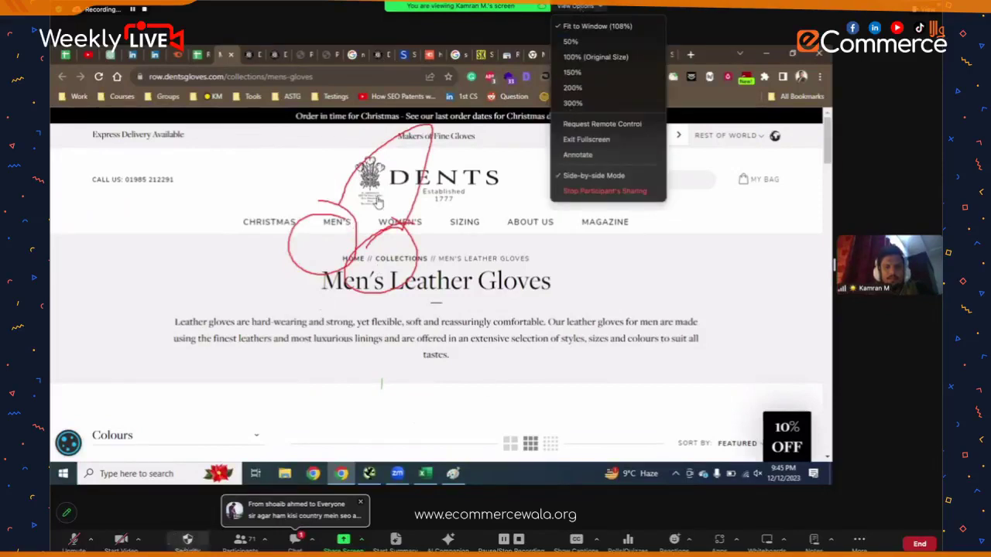
key("Escape")
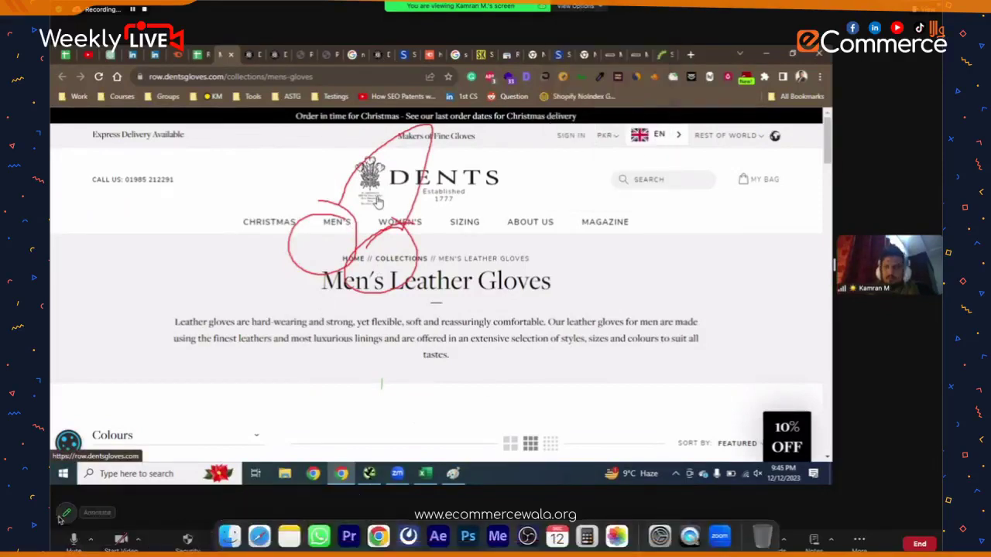
left_click(66, 513)
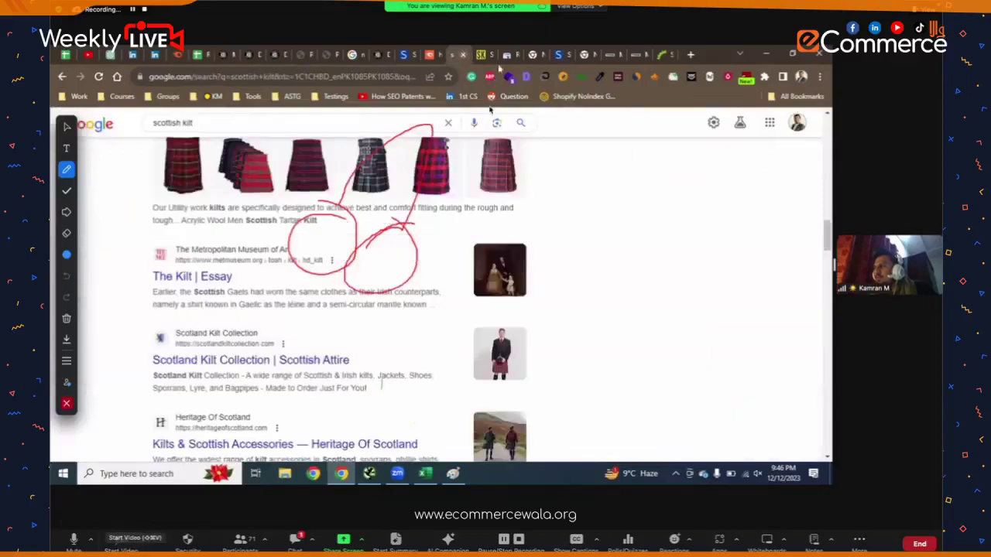
left_click(766, 54)
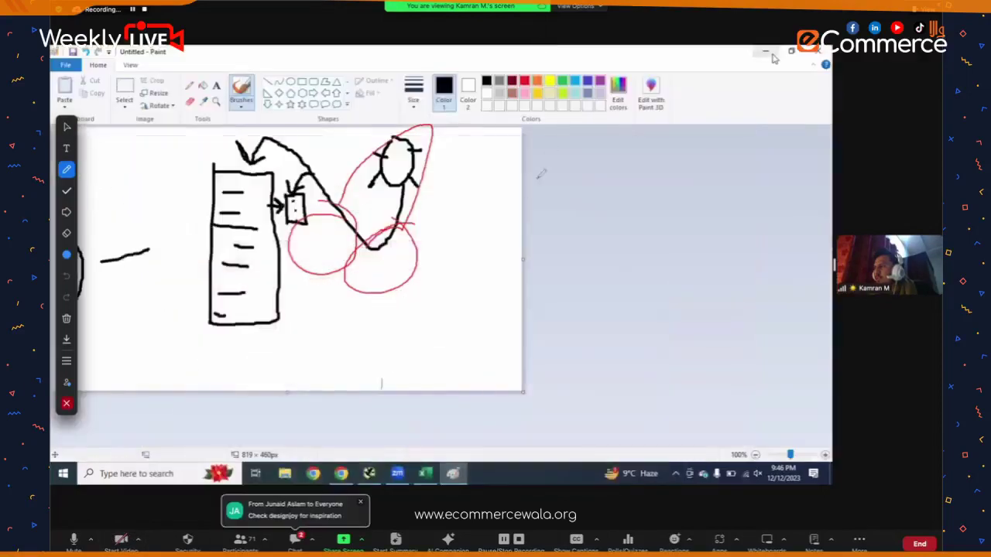
left_click(766, 53)
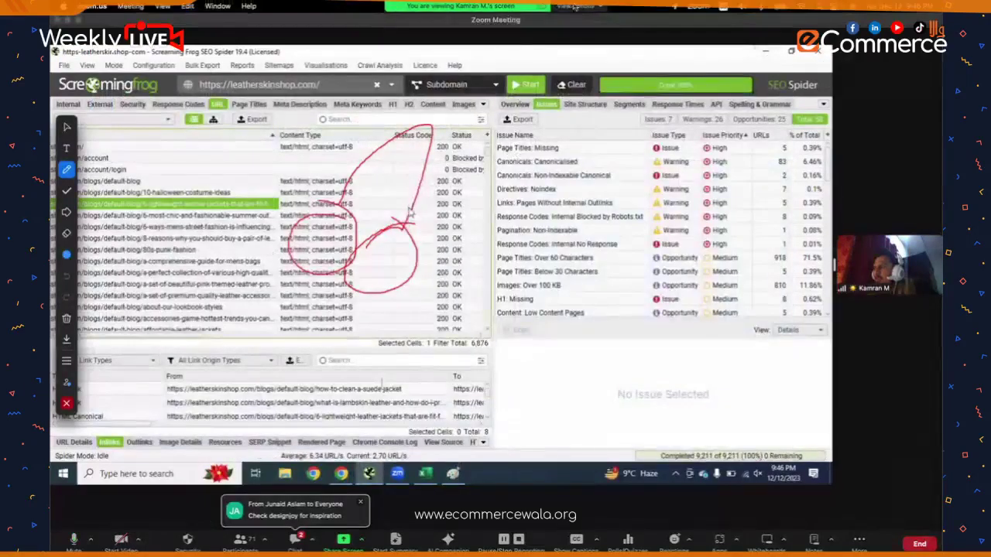
- Go over the leatherskinshop.com crawl and issues while checking Zoom's View Options and Security menus
left_click(575, 7)
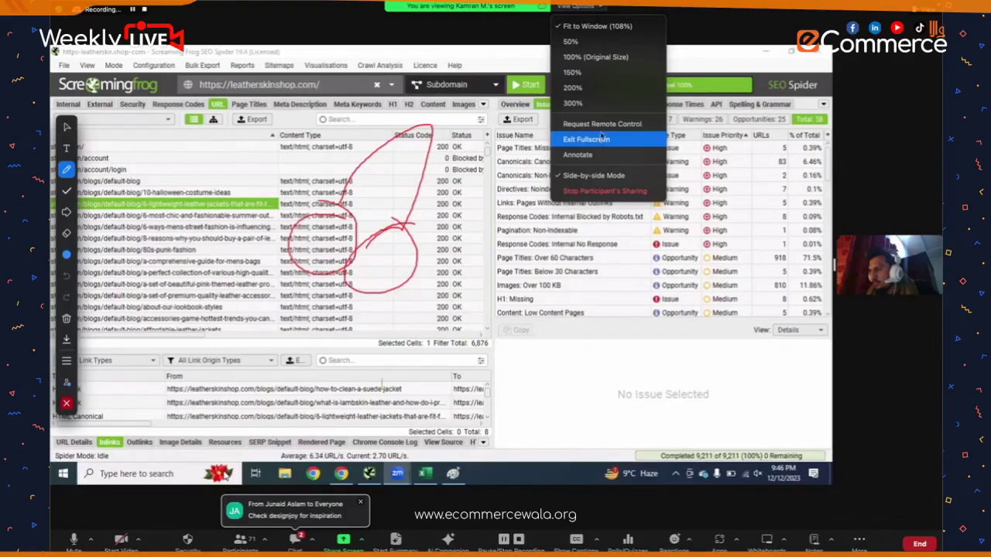
key("Escape")
left_click(188, 539)
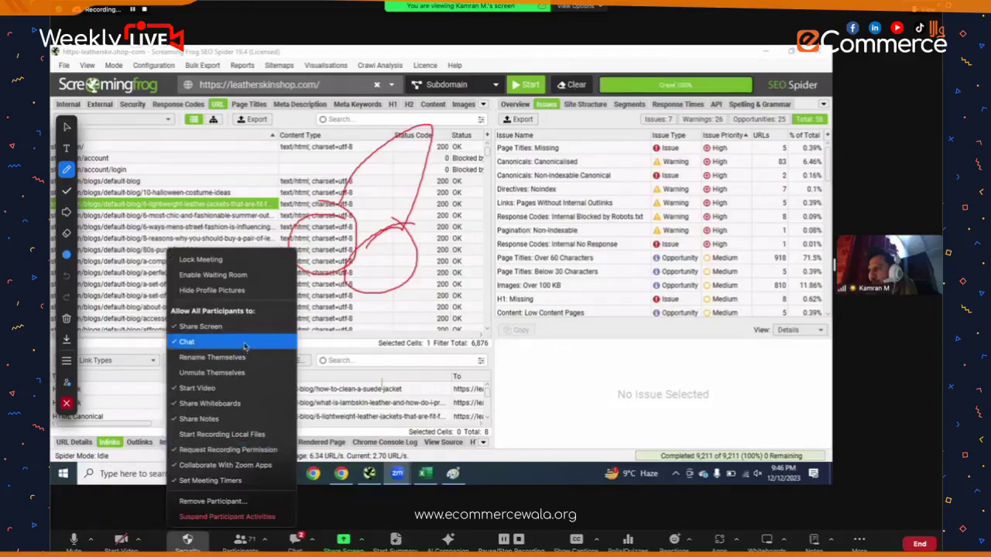
left_click(234, 403)
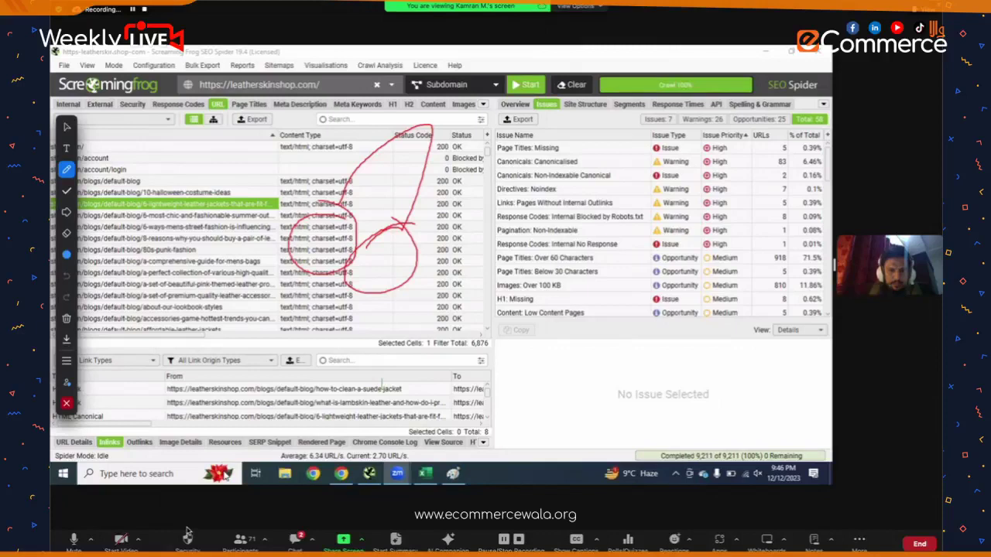
left_click(187, 536)
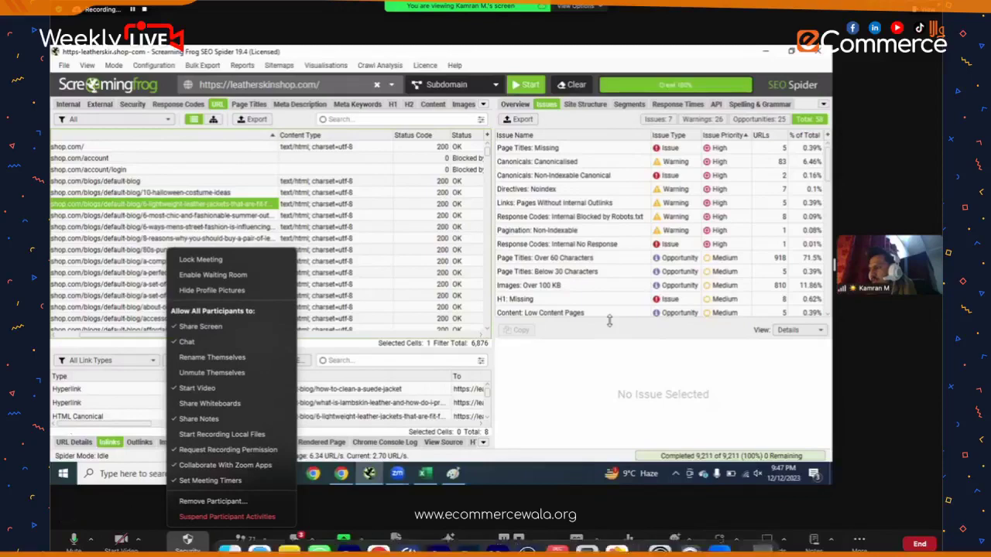
key("Escape")
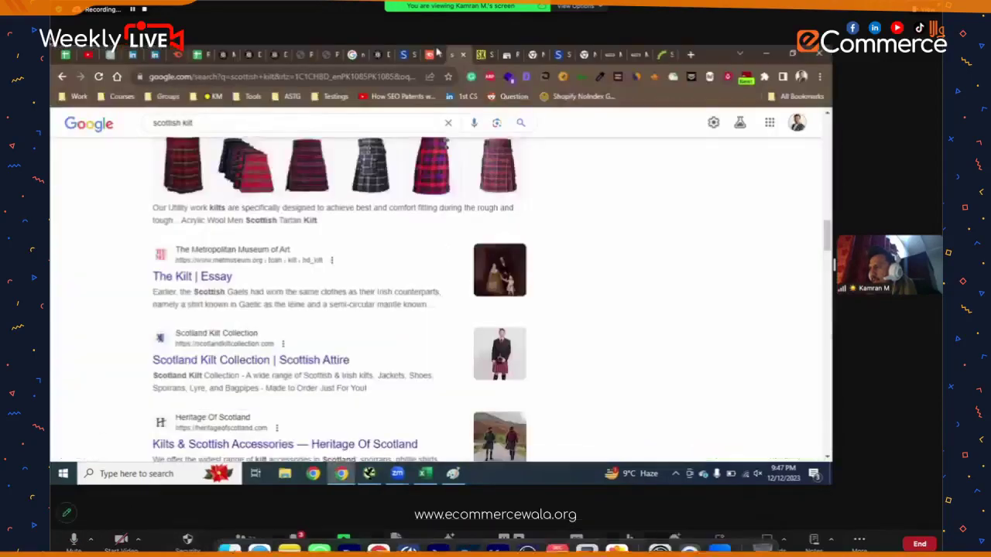
- Check the Zoom participants list, then start a Google search for 'best ear' in a new tab
left_click(240, 540)
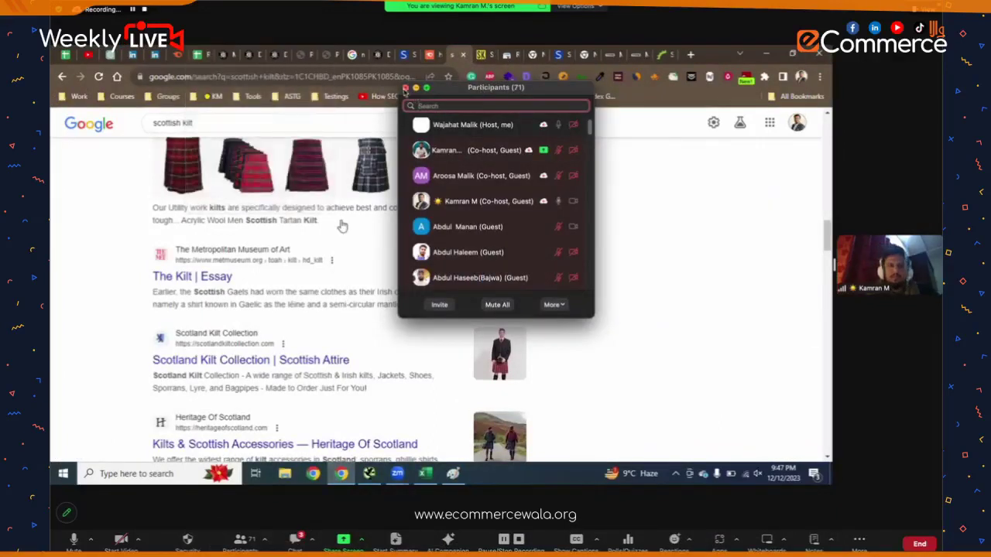
left_click(405, 88)
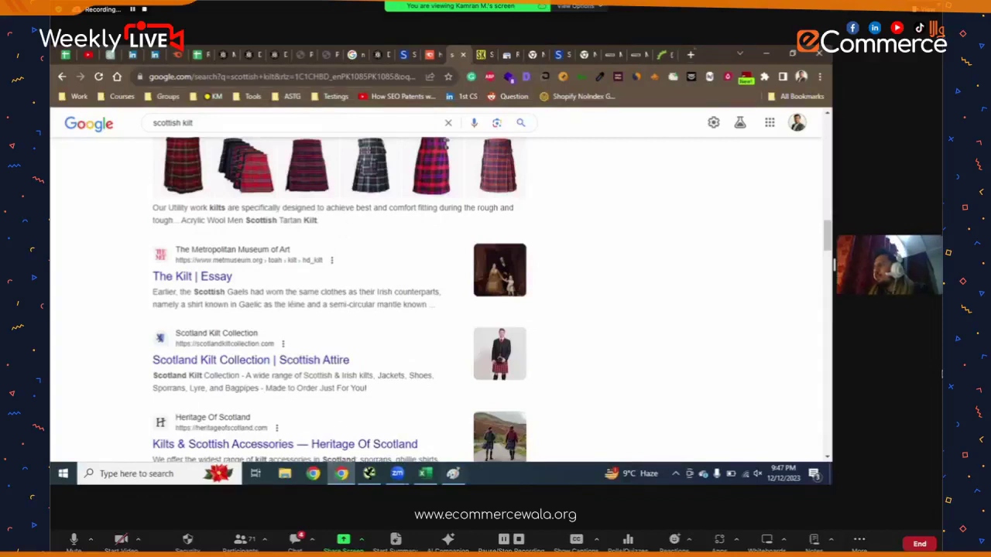
key("ctrl+t")
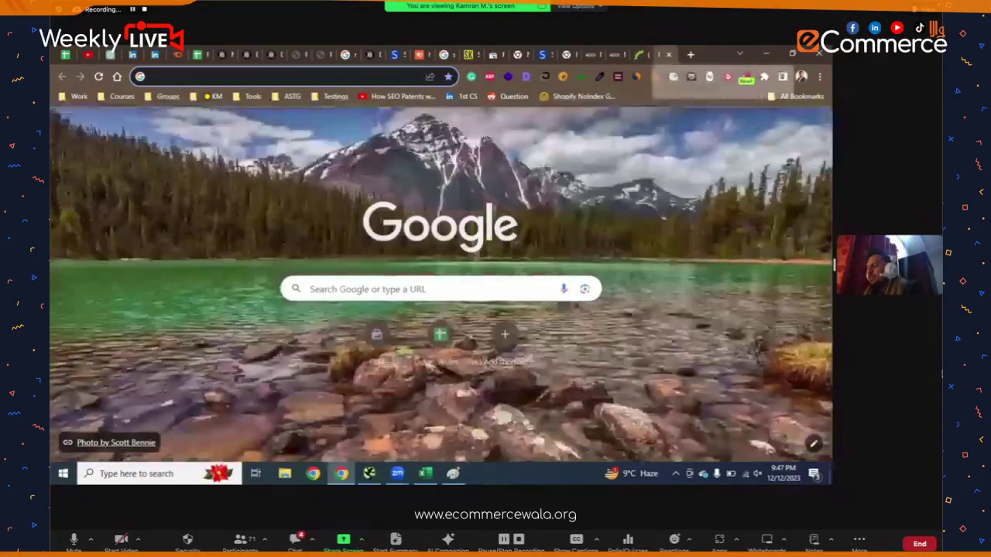
type("best")
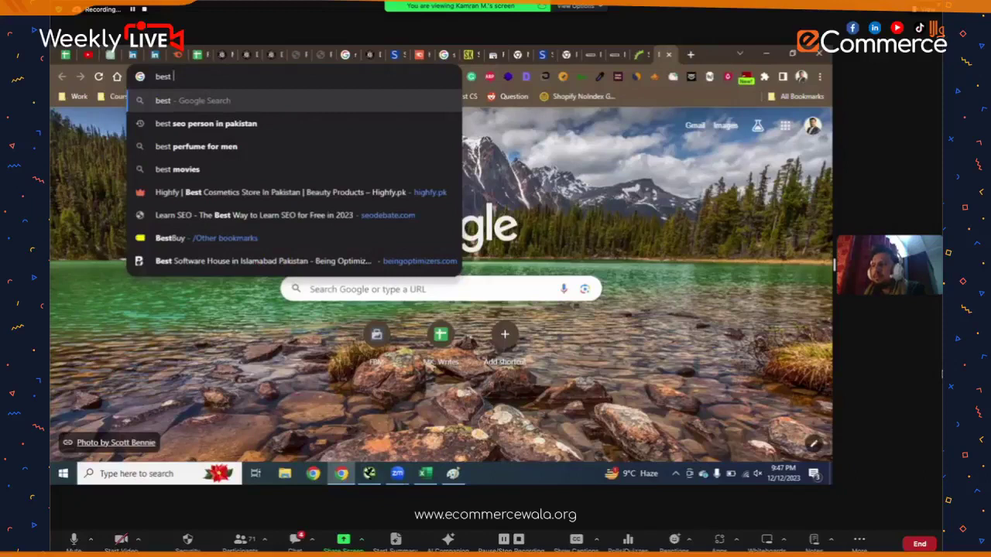
type(" ear")
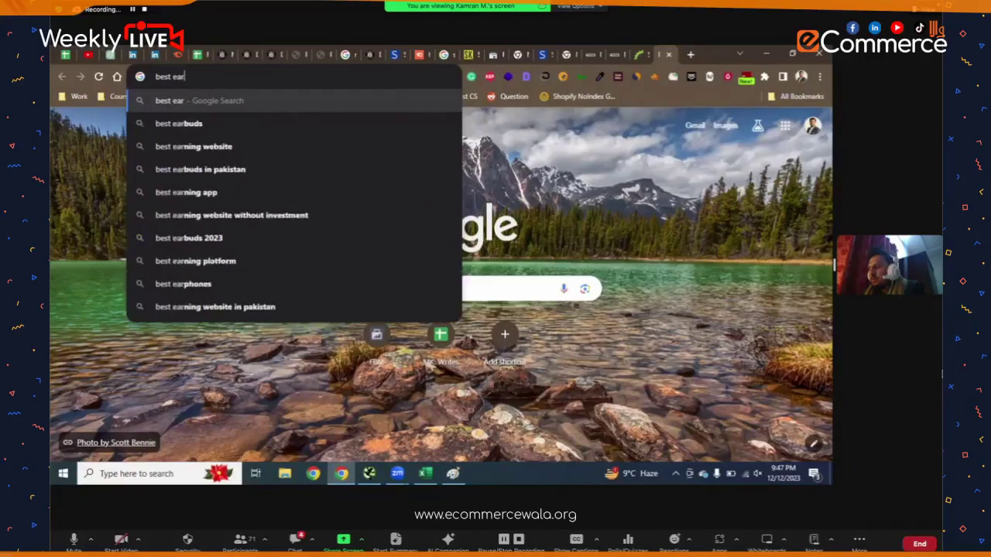